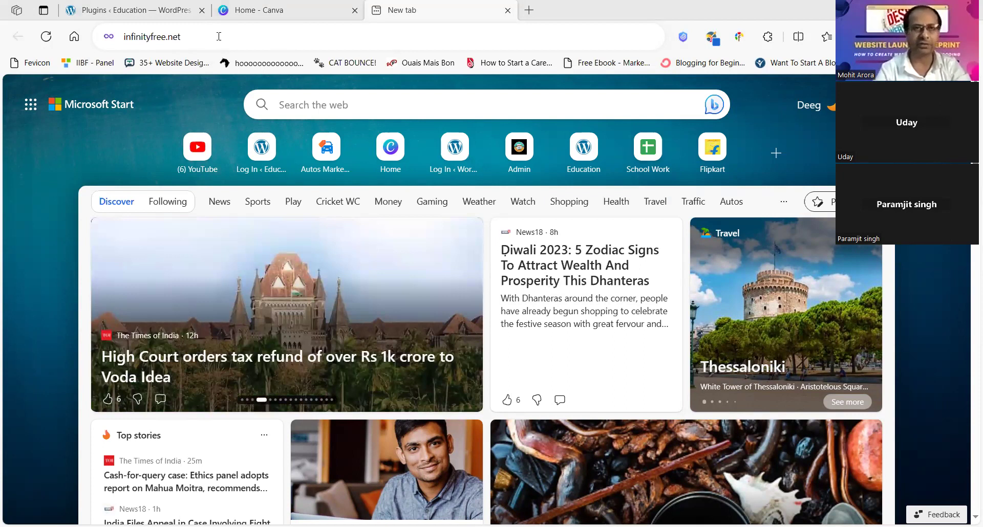
Load infinityfree.net and scroll down to the Free Website Hosting heading.
key("Return")
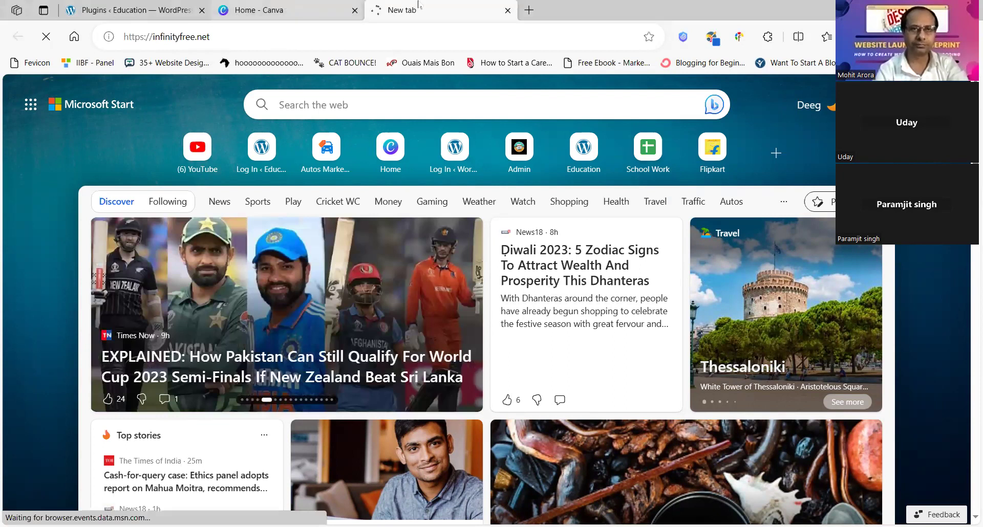
left_click(318, 8)
left_click(418, 5)
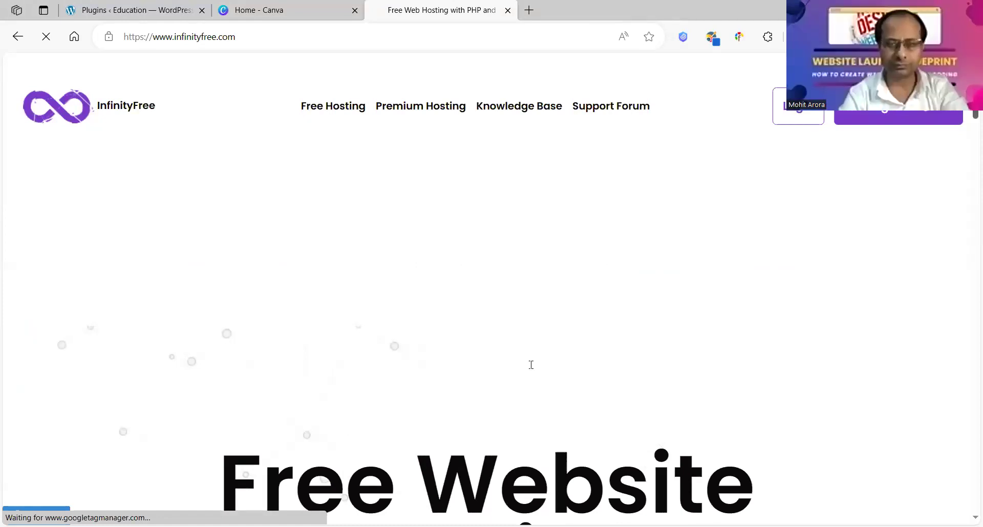
scroll(967, 121, "down", 3)
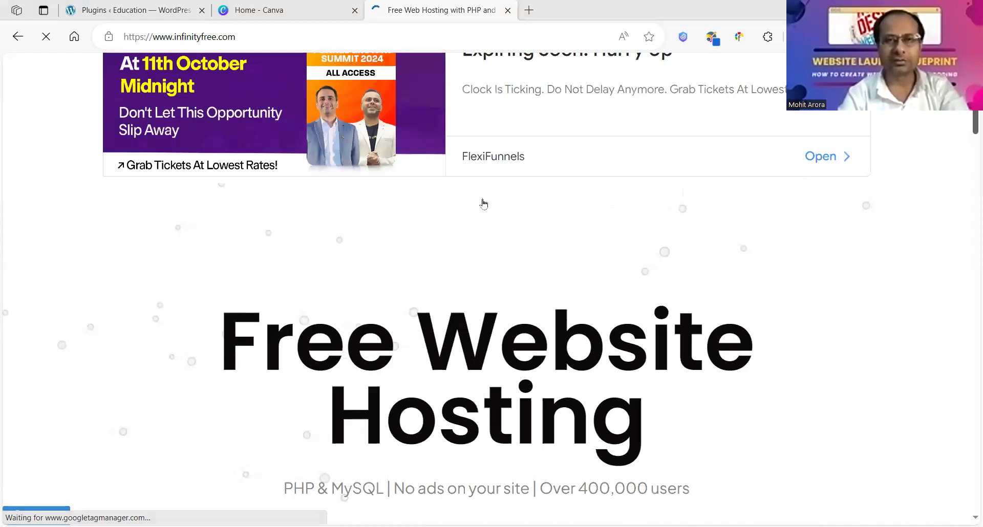
scroll(483, 204, "down", 6)
Open the InfinityFree sign-up form and agree to the terms of service.
left_click(483, 203)
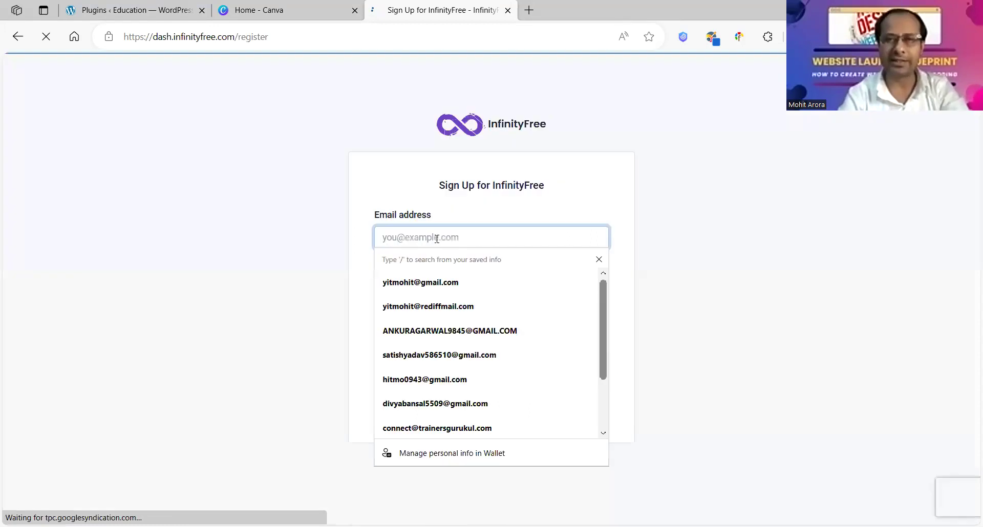
left_click(260, 246)
left_click(444, 288)
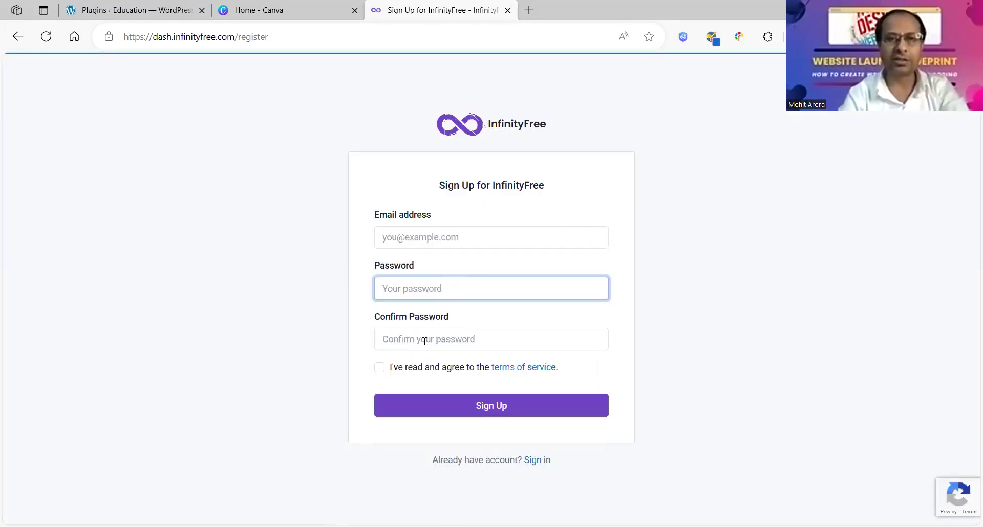
left_click(302, 325)
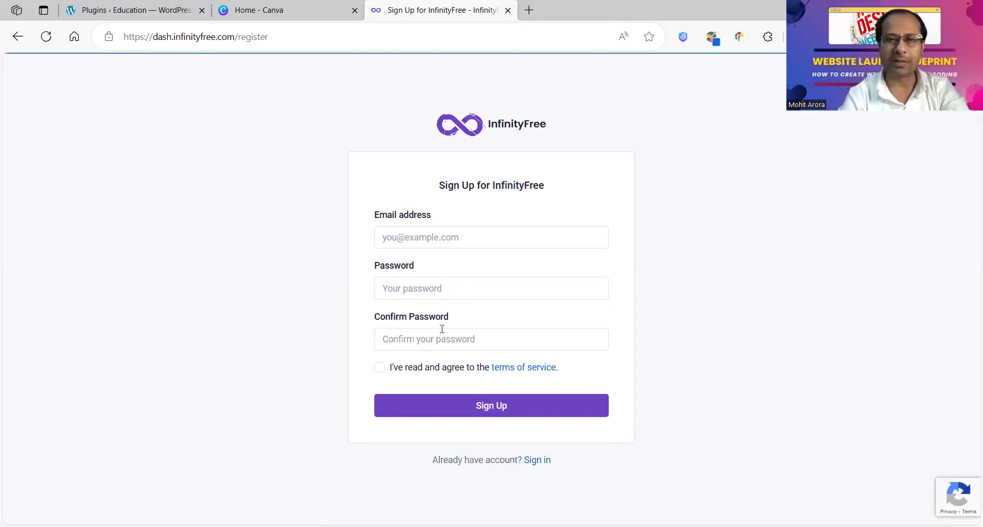
left_click(379, 368)
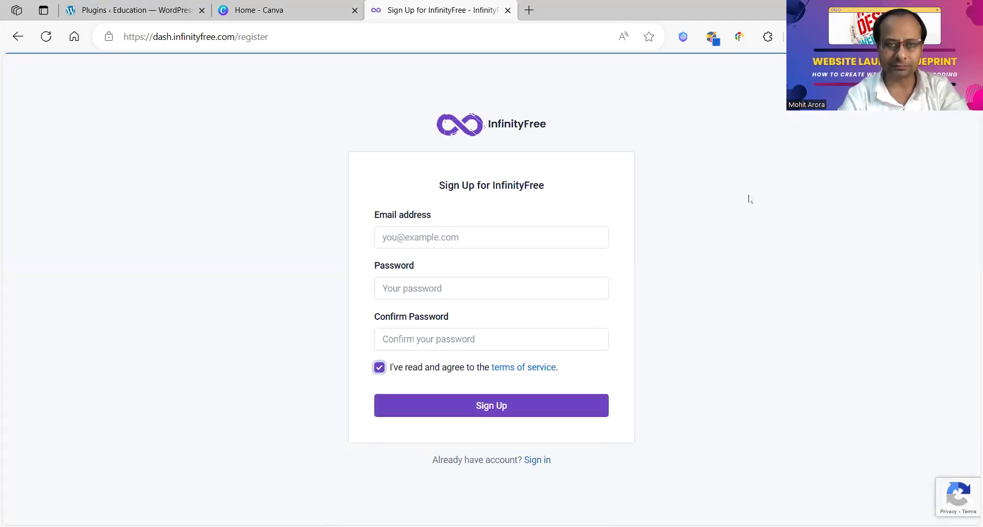
Clear a stray letter from the email field and open a new browser tab.
left_click(457, 234)
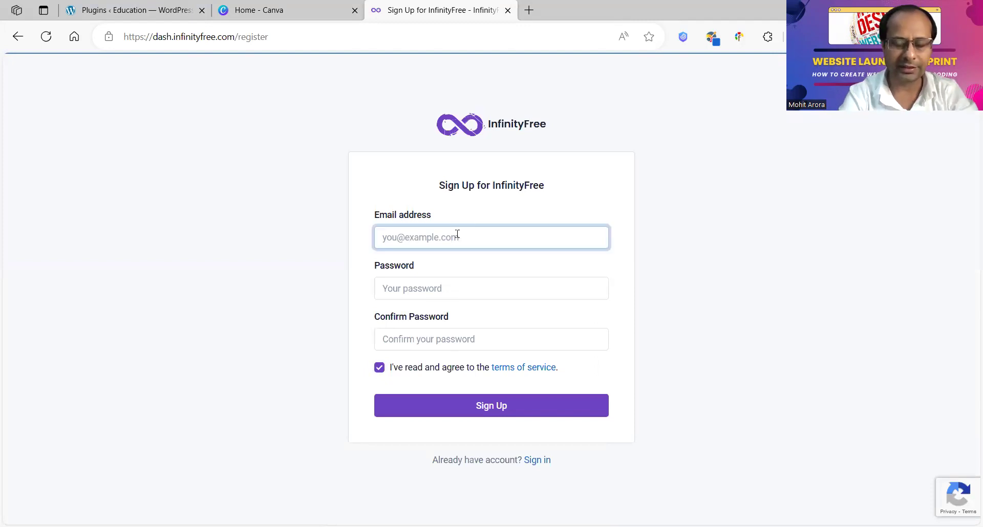
type("r")
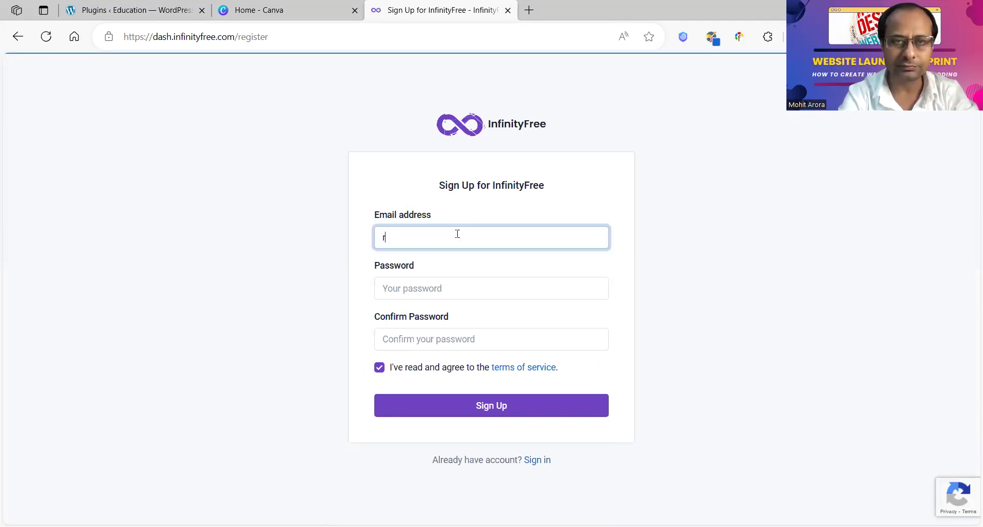
key("BackSpace")
left_click(528, 9)
Load gmail.com in the new tab, glancing back at the sign-up form.
type("gmail.com")
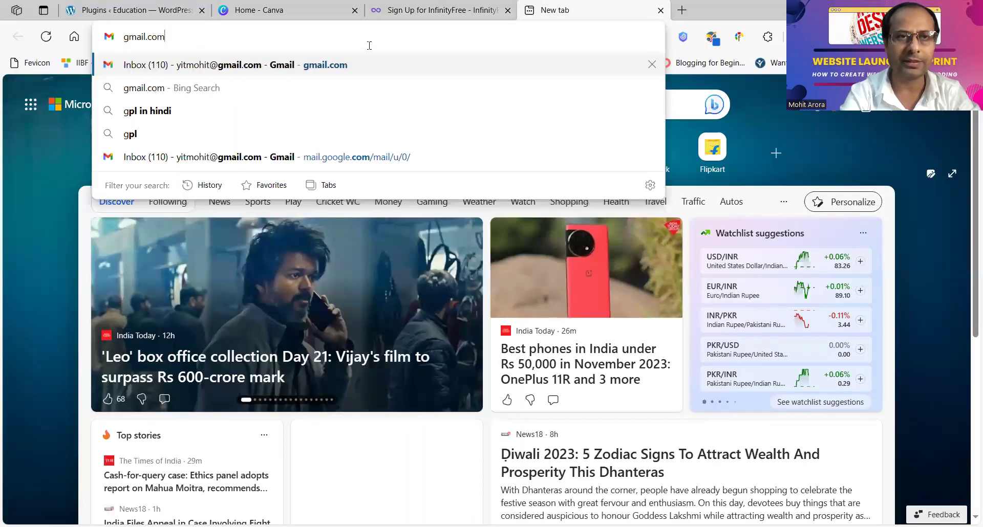
key("Return")
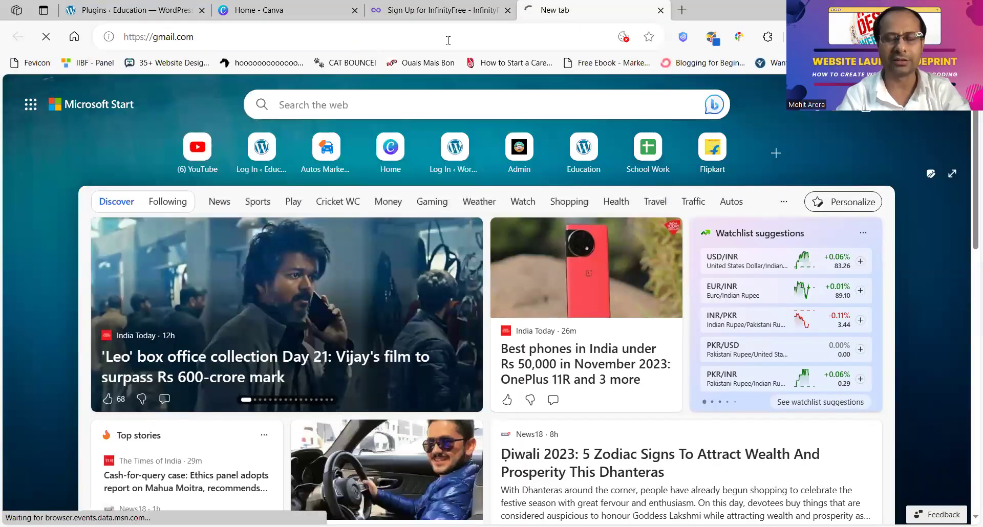
left_click(442, 10)
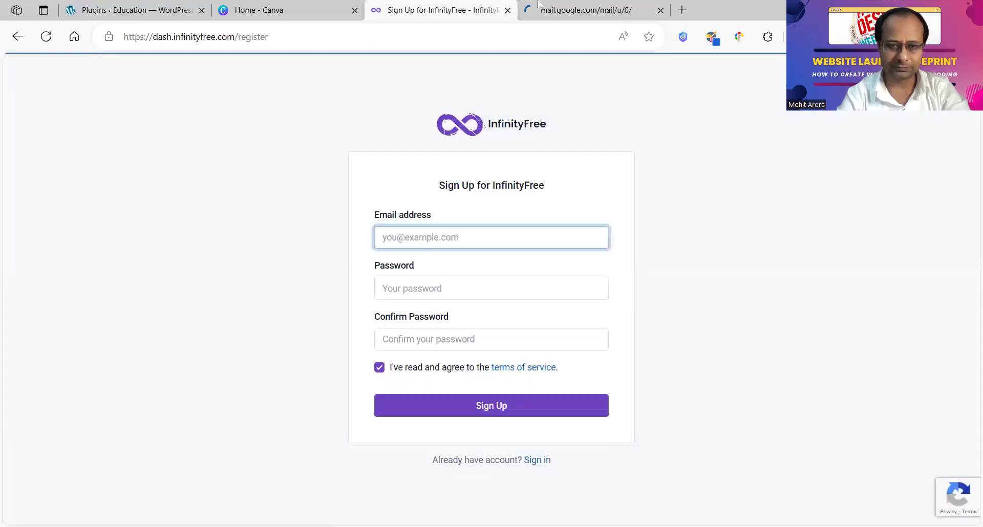
left_click(605, 11)
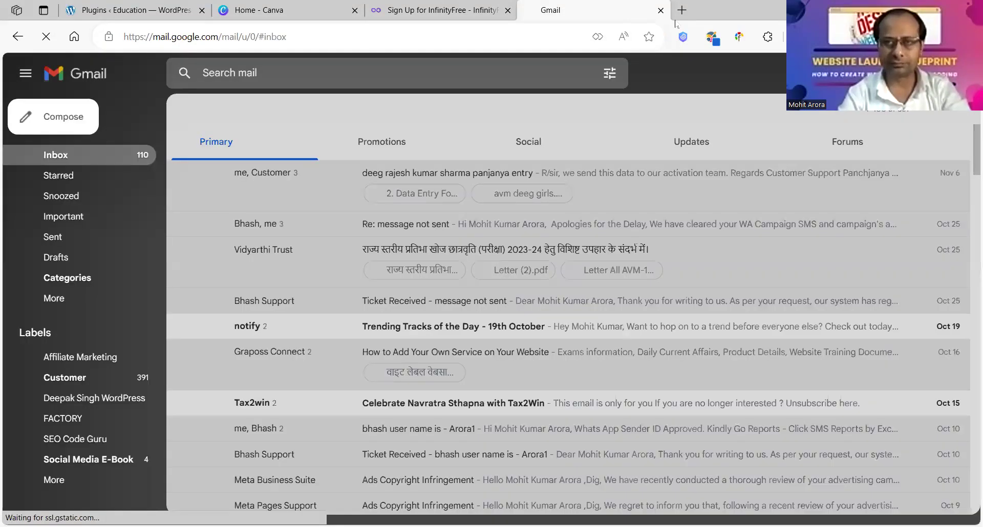
Open a different Google account's inbox in its own tab and close the first inbox.
left_click(958, 73)
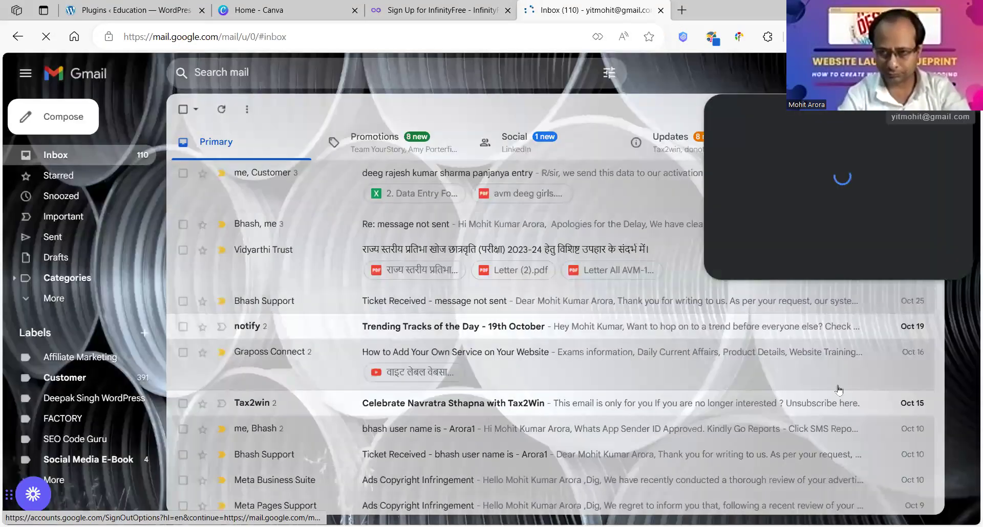
left_click(831, 448)
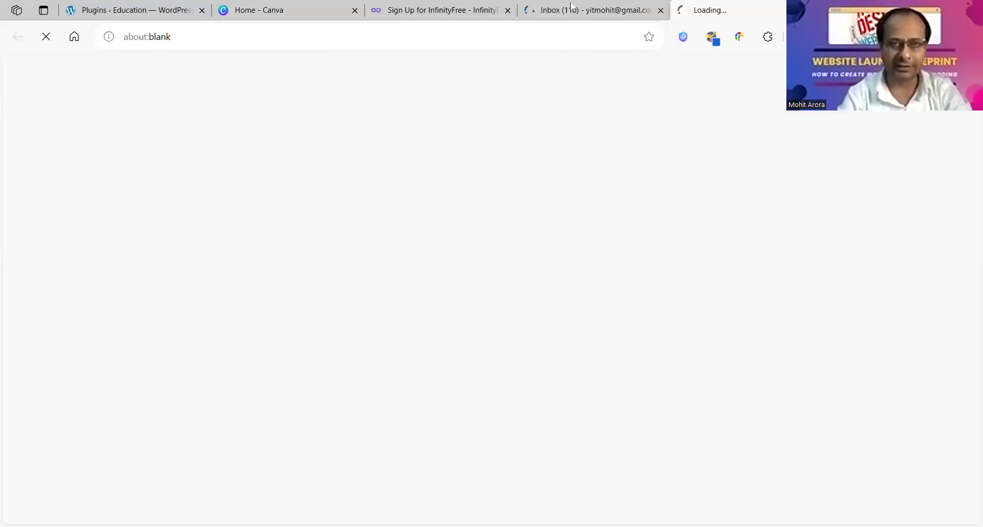
left_click(664, 14)
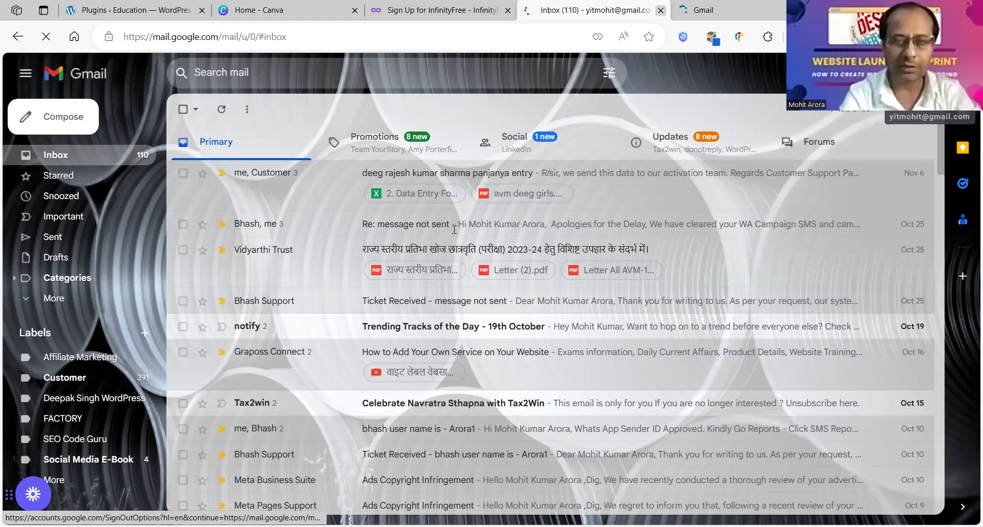
key("ctrl+w")
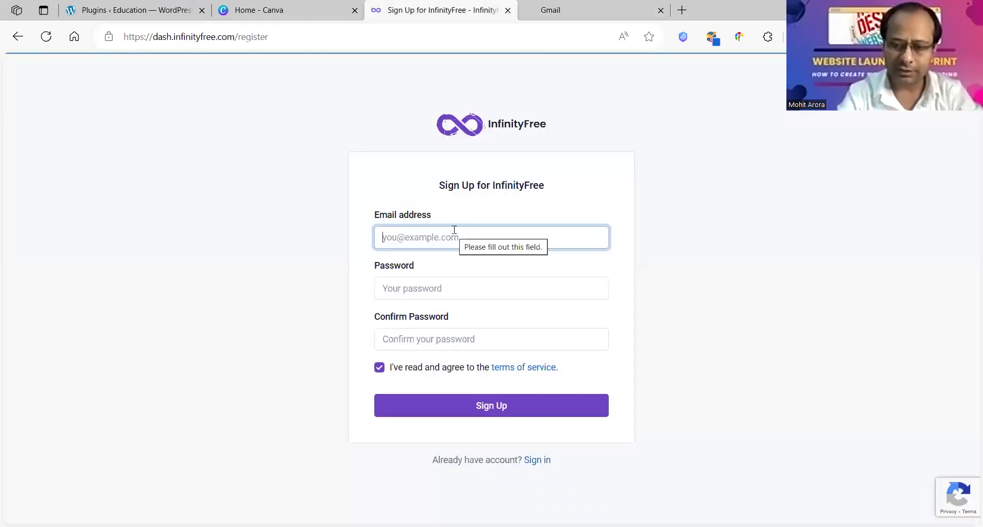
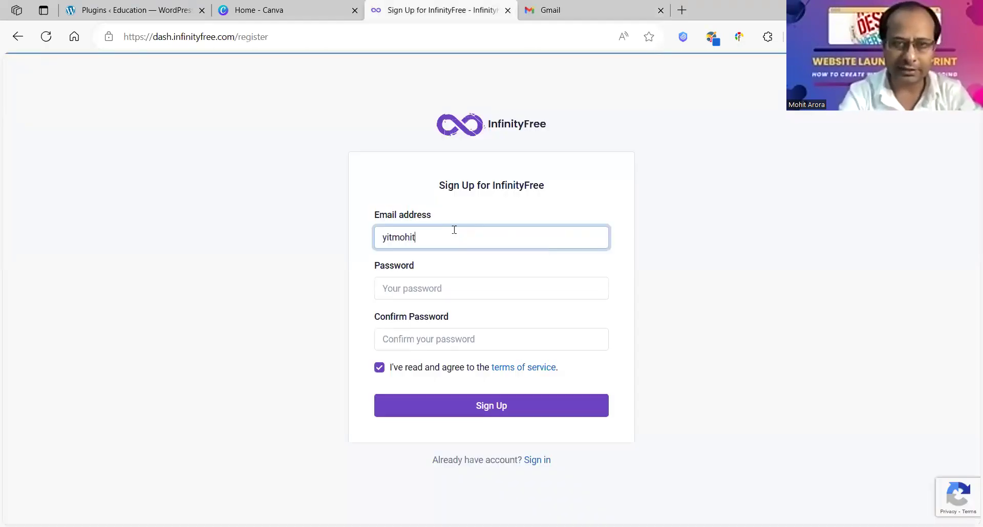
Enter the Gmail address, type and confirm the account password, and submit the sign-up.
key("Tab")
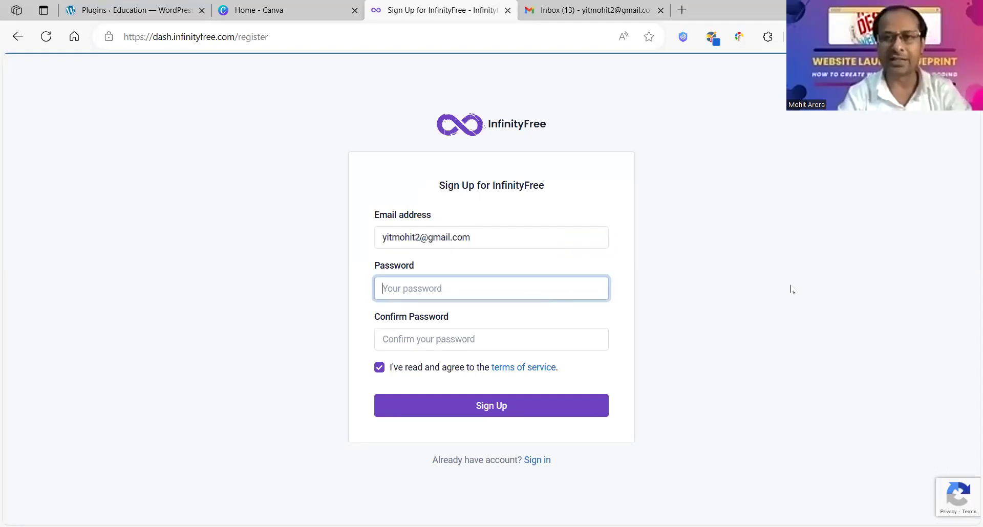
key("Return")
type("•")
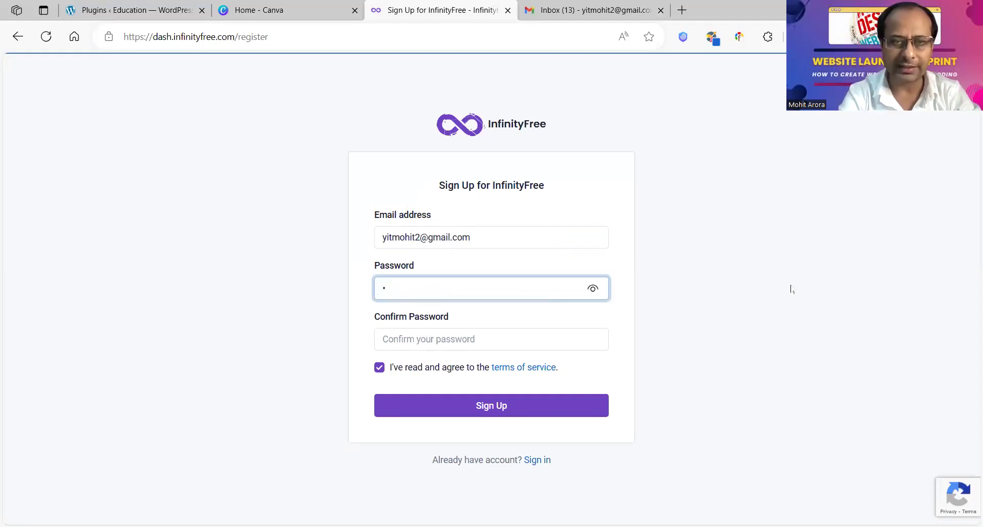
type("••••")
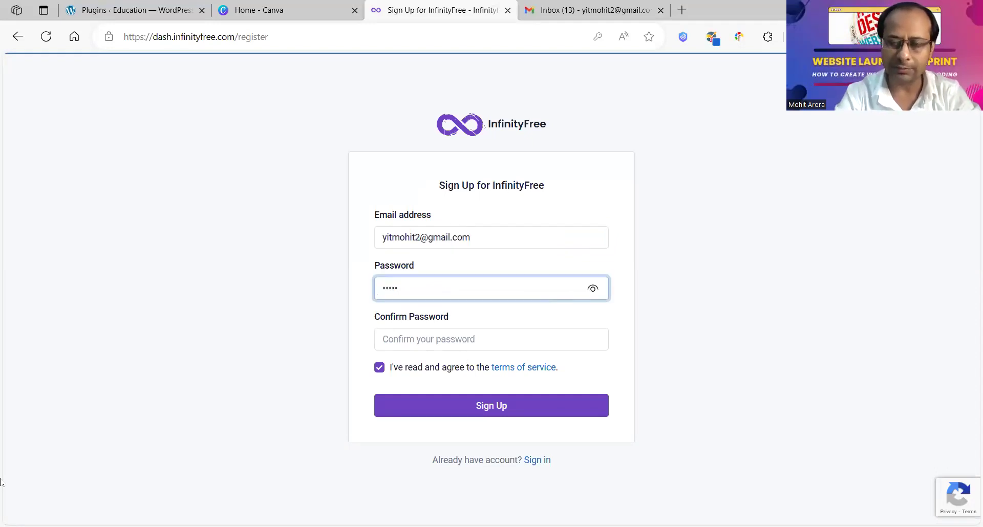
type("••••")
key("Tab")
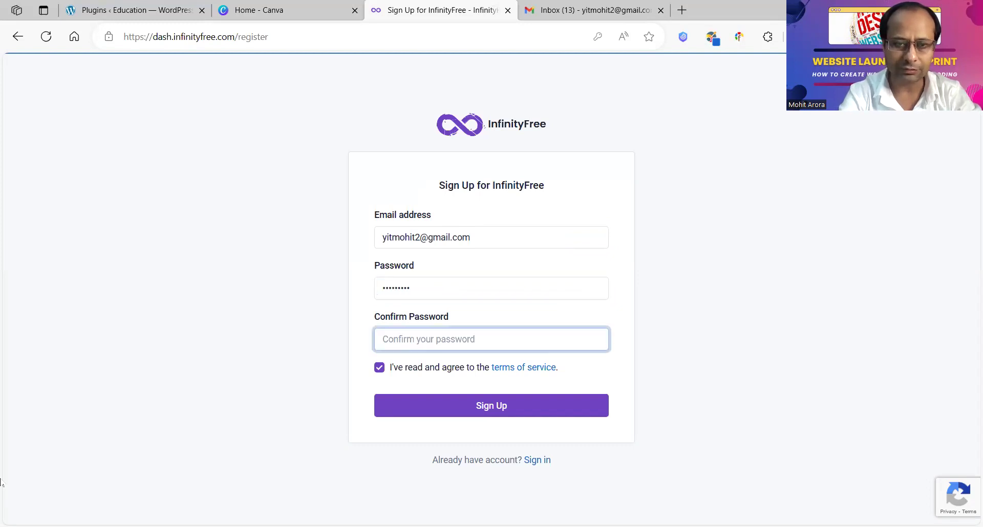
type("••••••")
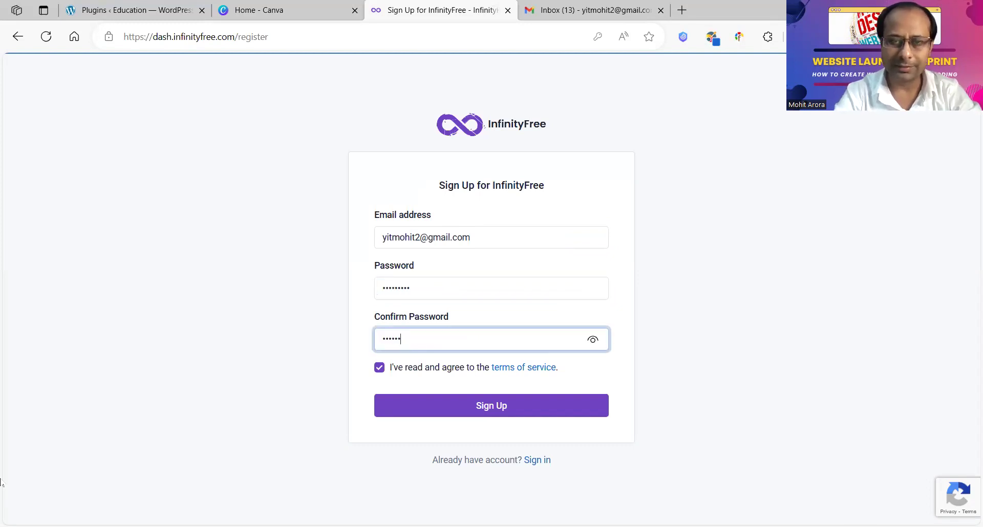
type("•••")
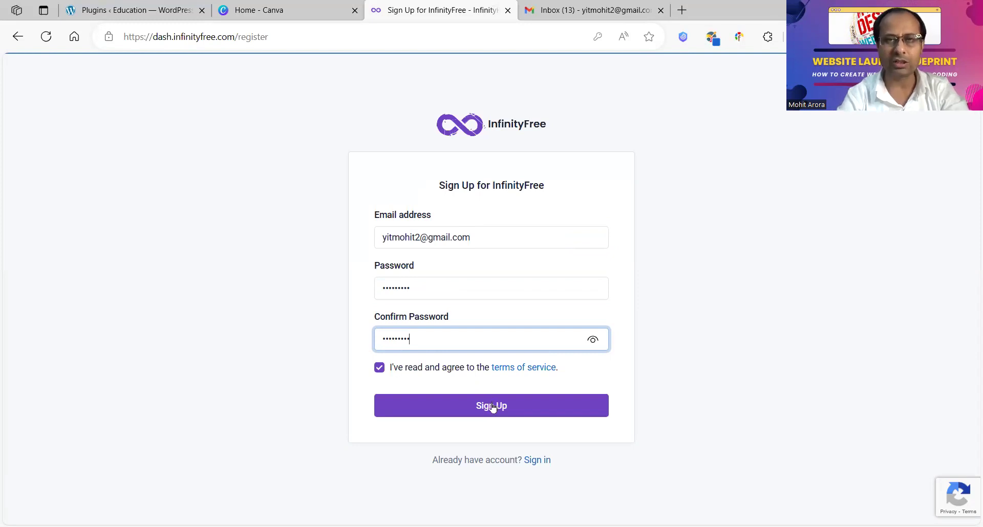
left_click(465, 406)
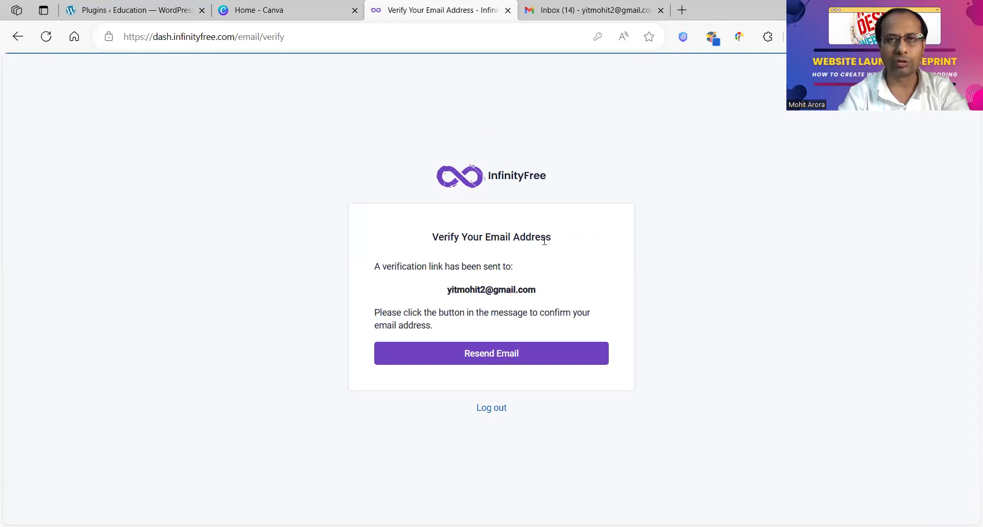
In the second Gmail inbox, confirm the address through InfinityFree's Verify Email Address message.
left_click(621, 4)
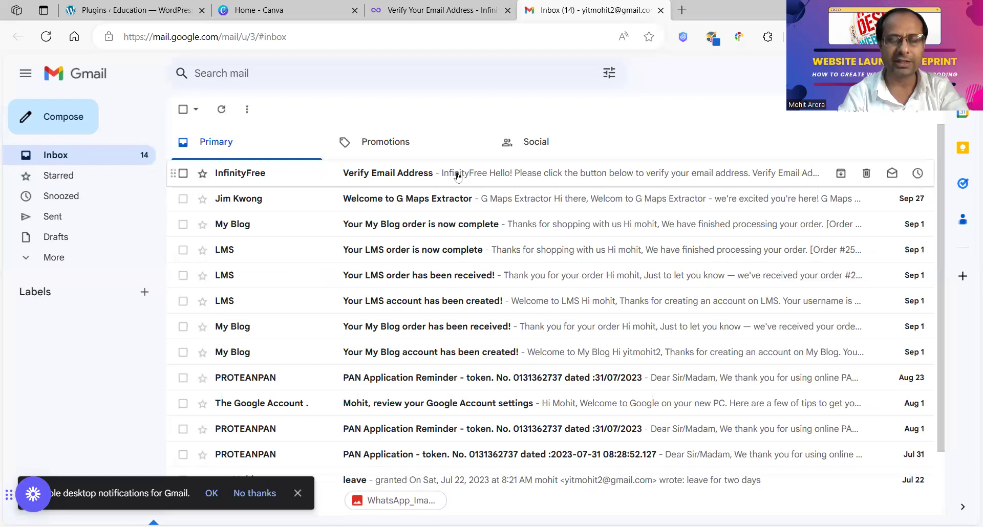
left_click(457, 177)
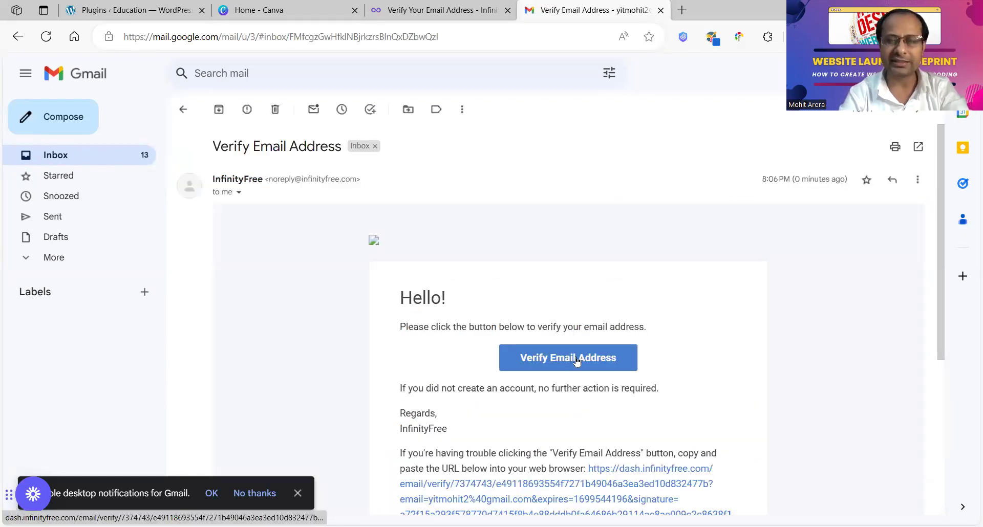
left_click(577, 358)
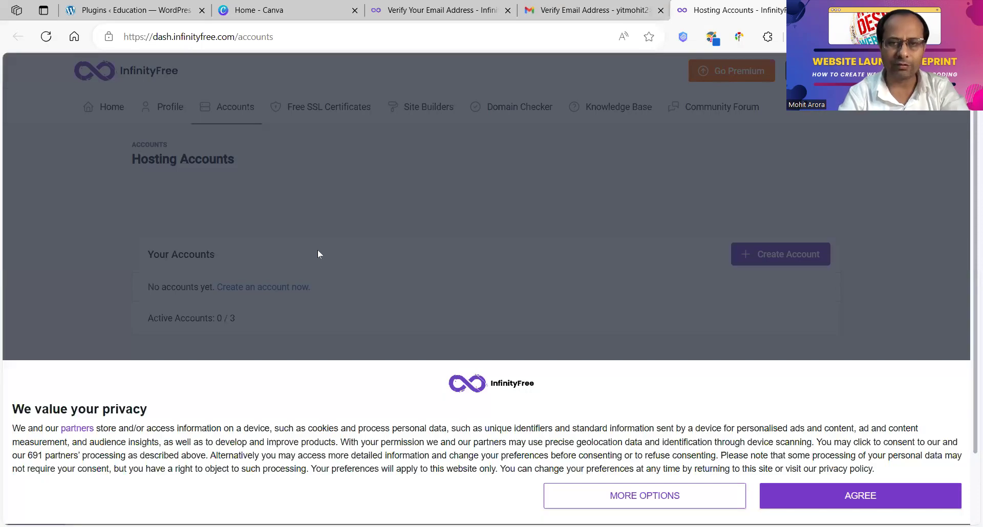
Accept the privacy consent, start a new hosting account, and close the covering ad.
left_click(848, 499)
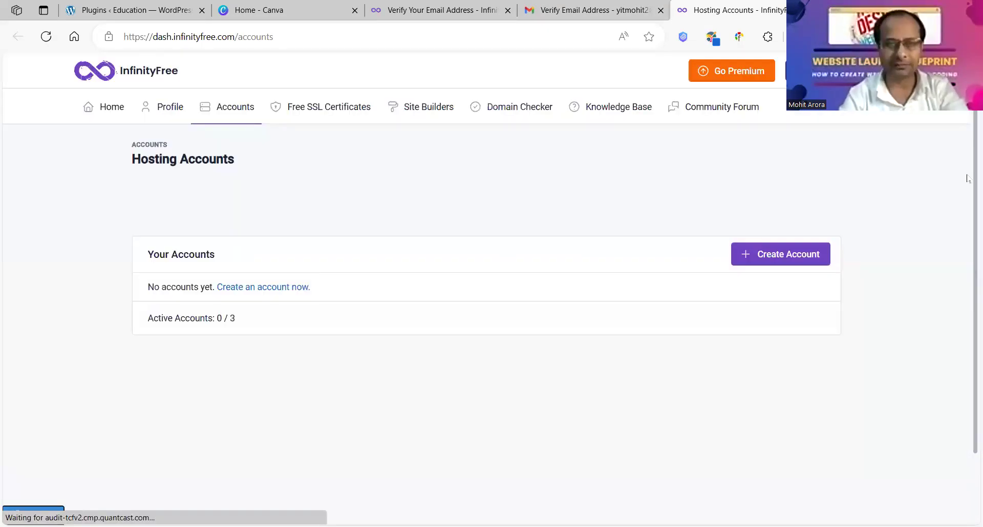
scroll(967, 191, "down", 1)
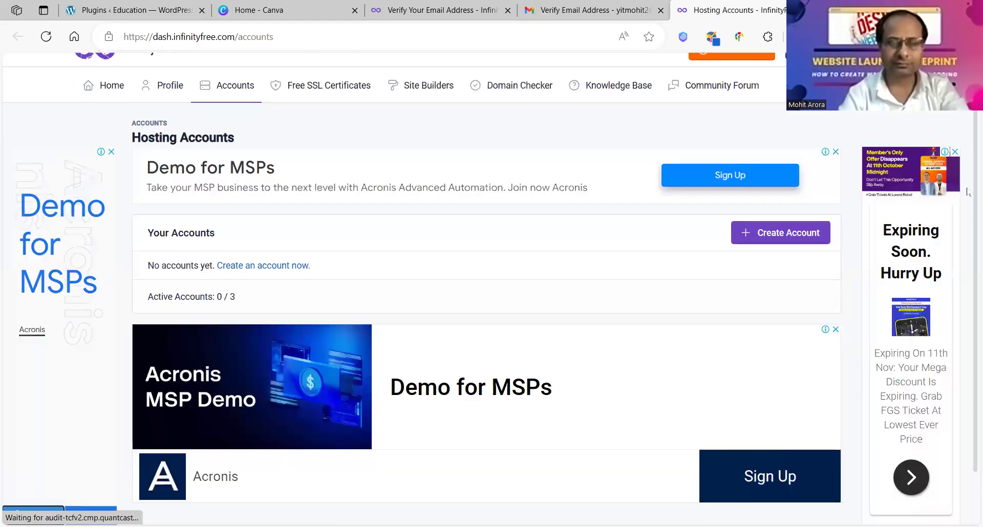
scroll(967, 191, "up", 1)
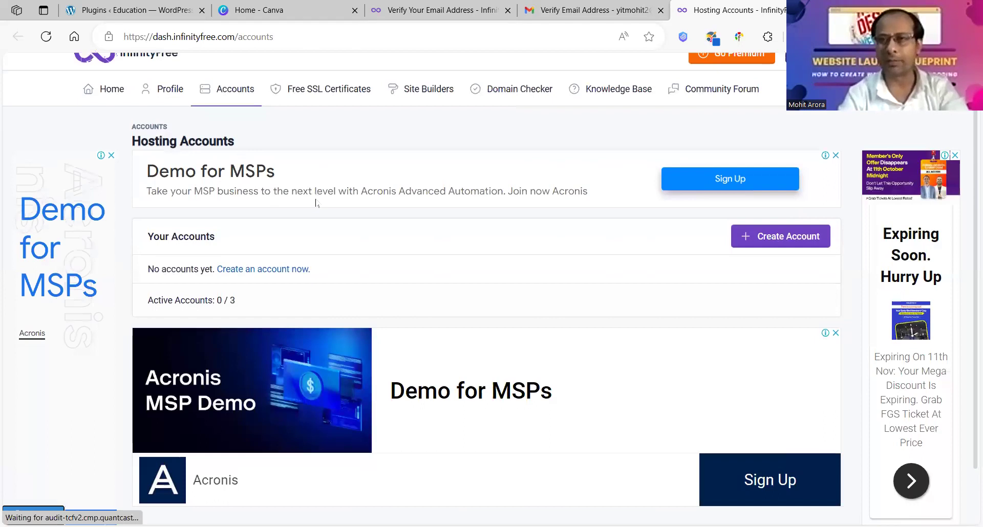
scroll(316, 203, "up", 1)
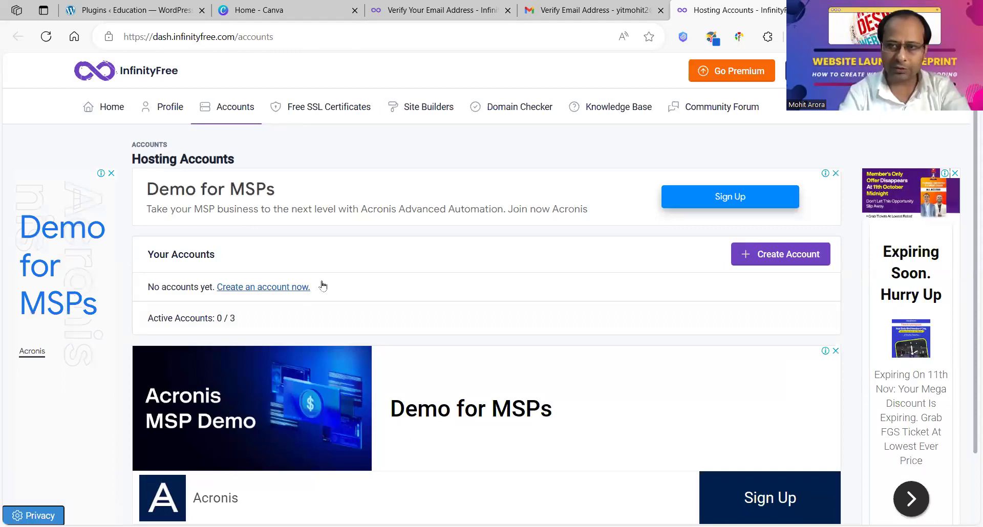
left_click(794, 257)
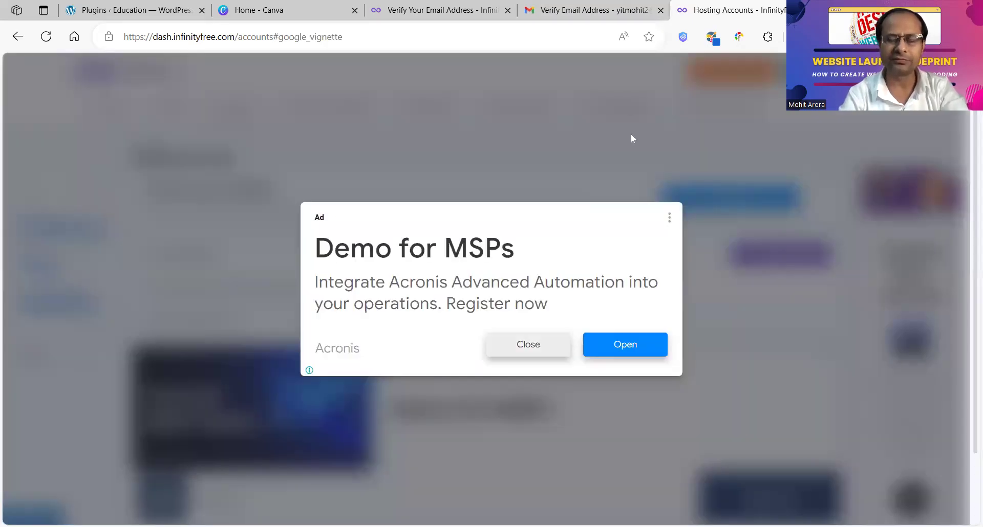
left_click(526, 339)
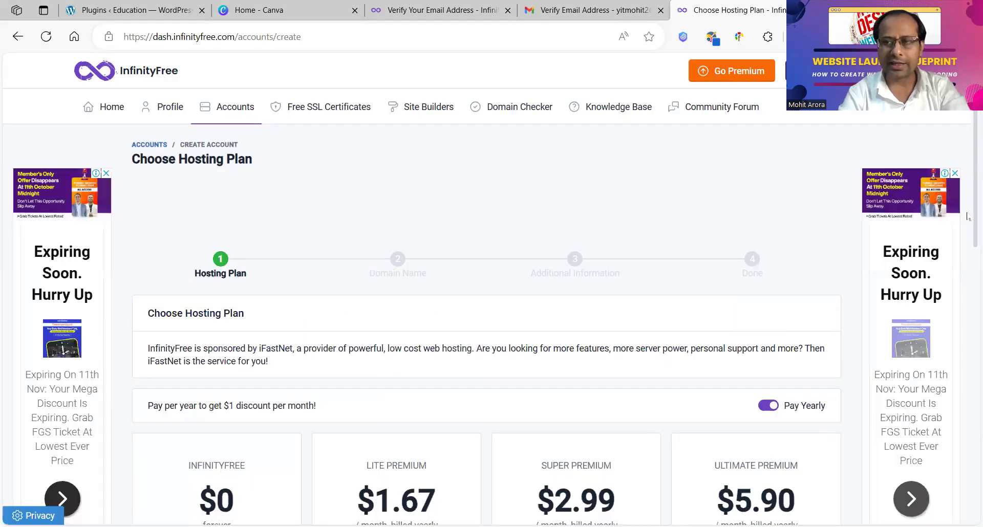
scroll(966, 239, "down", 3)
scroll(966, 248, "down", 1)
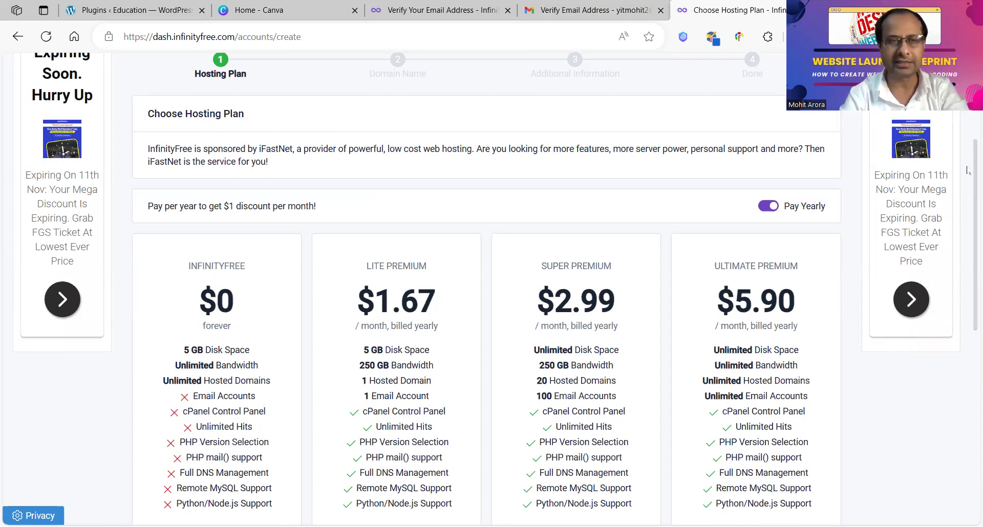
scroll(358, 359, "down", 2)
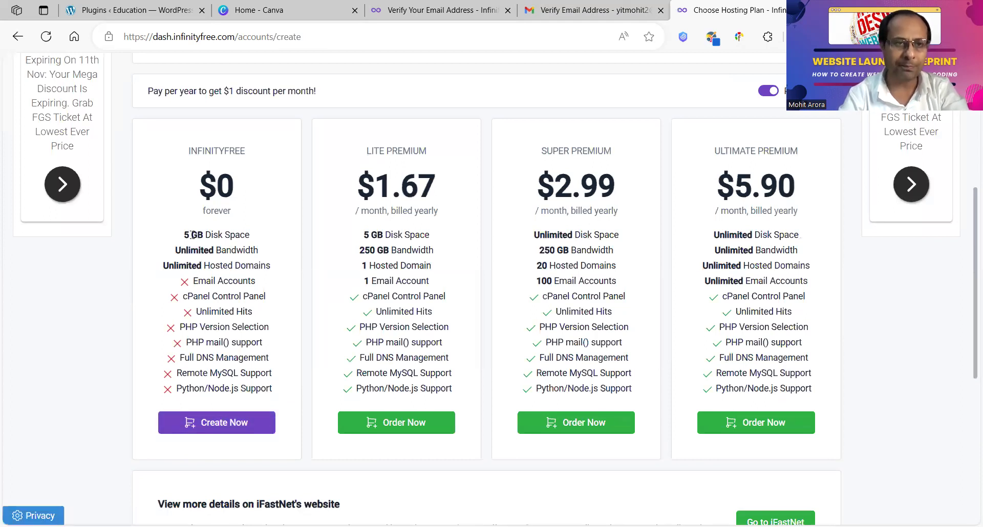
left_click_drag(192, 236, 235, 234)
double_click(195, 249)
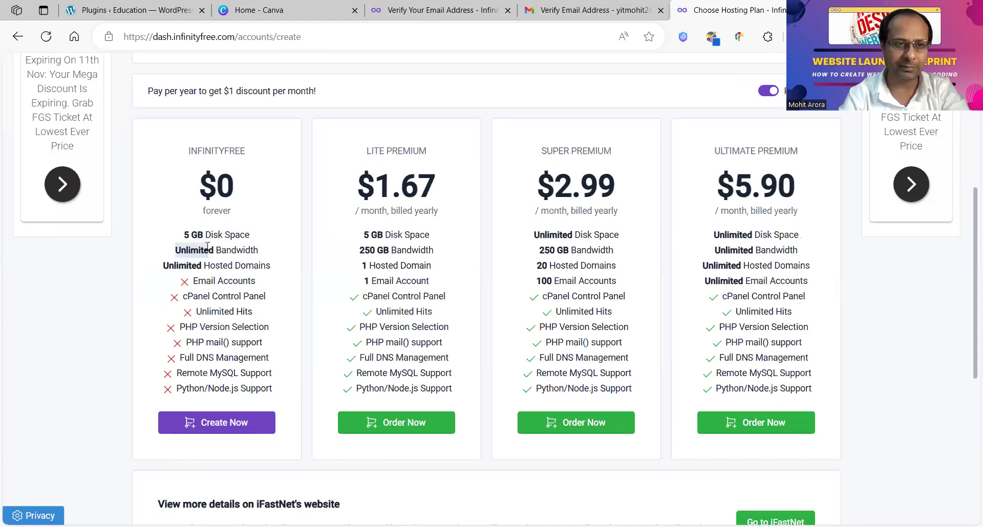
left_click_drag(178, 267, 242, 263)
left_click(239, 275)
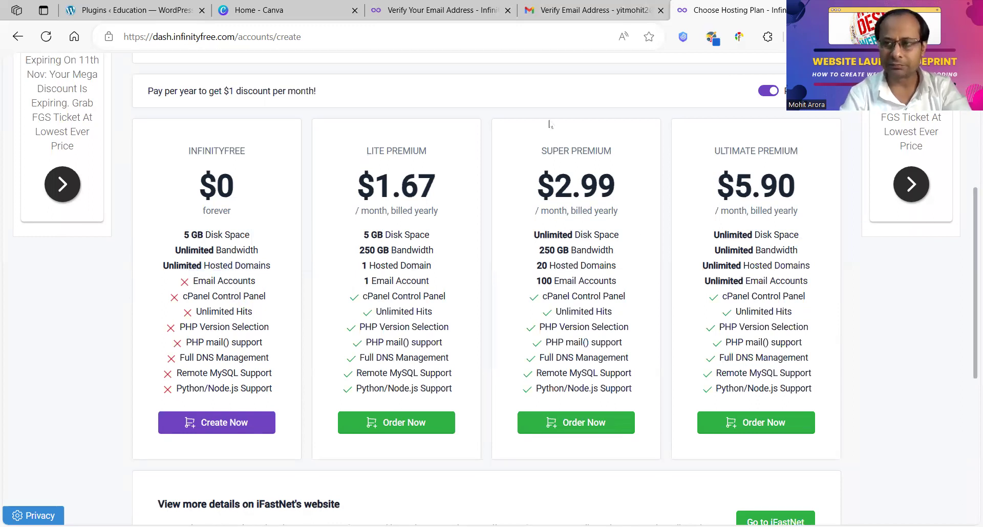
scroll(967, 232, "up", 3)
scroll(966, 234, "down", 3)
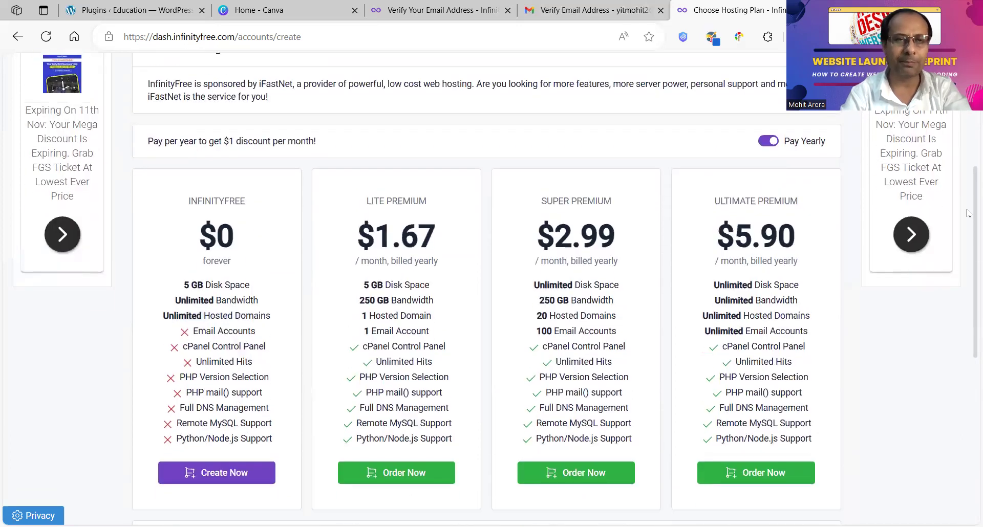
Pick Create Now on the INFINITYFREE $0 plan card.
scroll(967, 237, "up", 1)
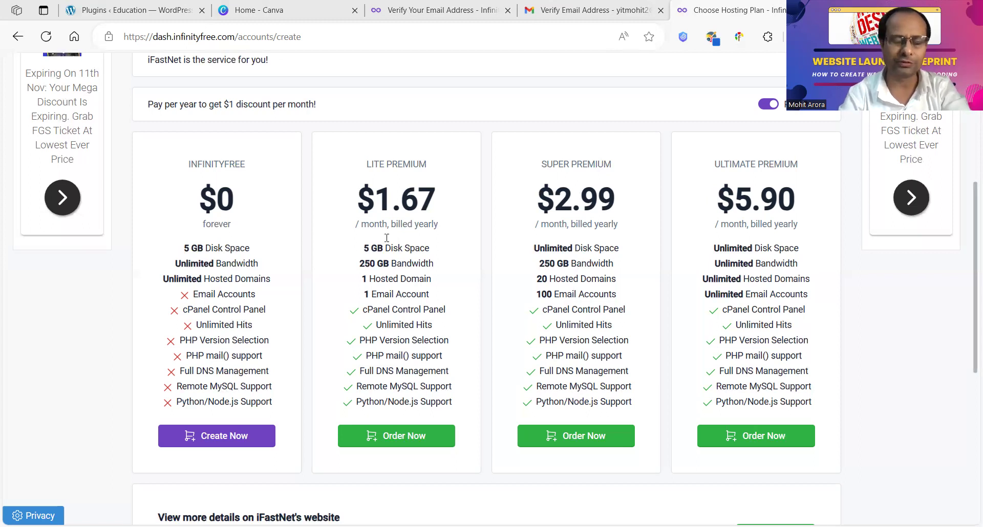
left_click(217, 437)
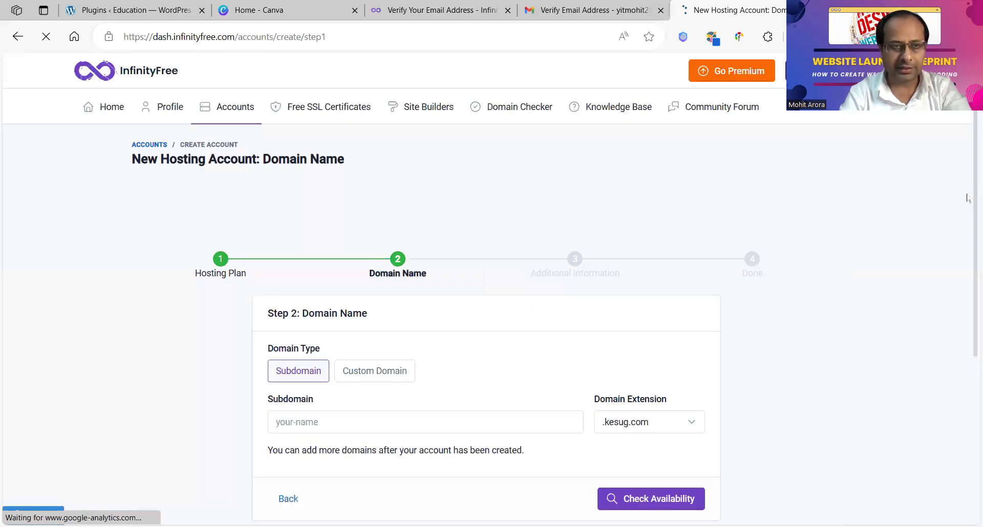
Try the Custom Domain option, then switch back to a free subdomain.
scroll(967, 284, "down", 2)
scroll(968, 287, "down", 2)
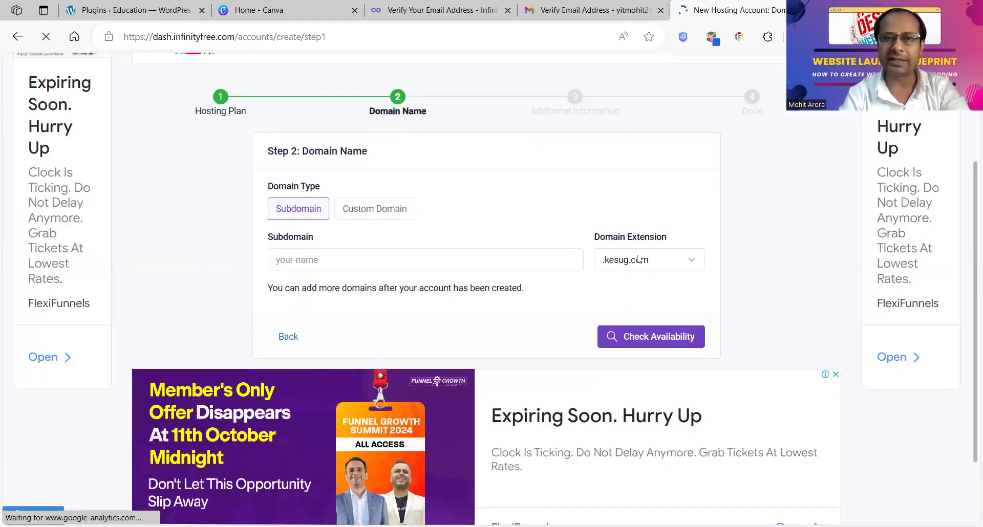
left_click(378, 209)
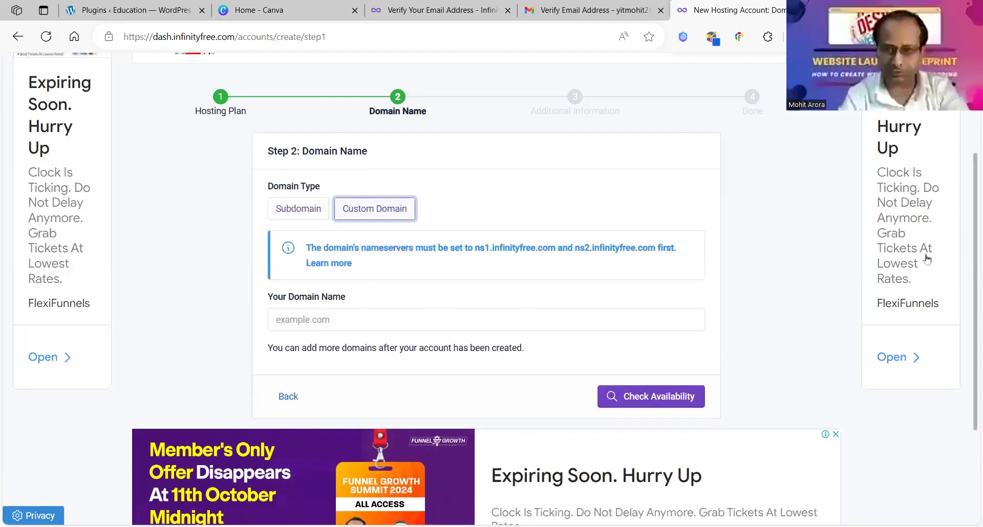
left_click_drag(968, 223, 967, 251)
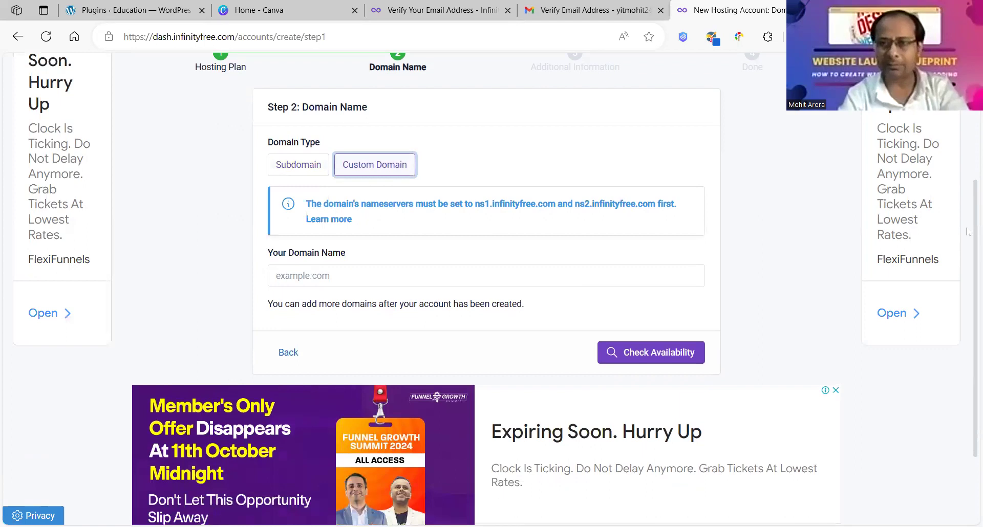
scroll(967, 228, "up", 1)
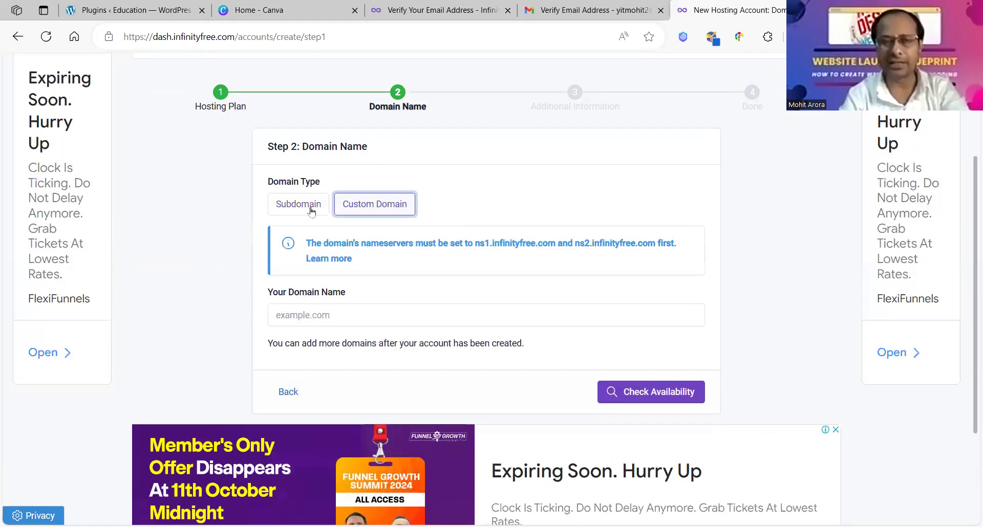
left_click(302, 206)
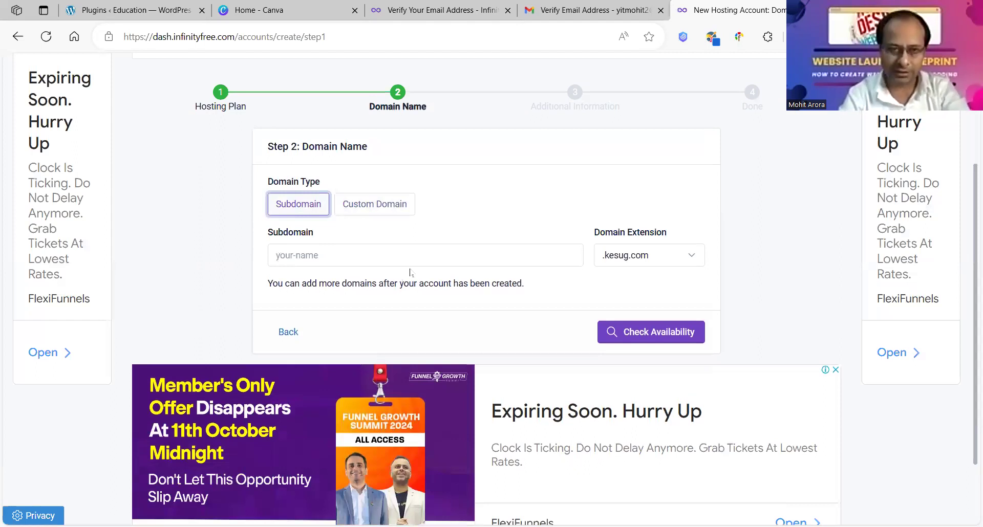
Enter the subdomain name from the saved suggestion and choose the .infinityfreeapp.com extension.
left_click(393, 254)
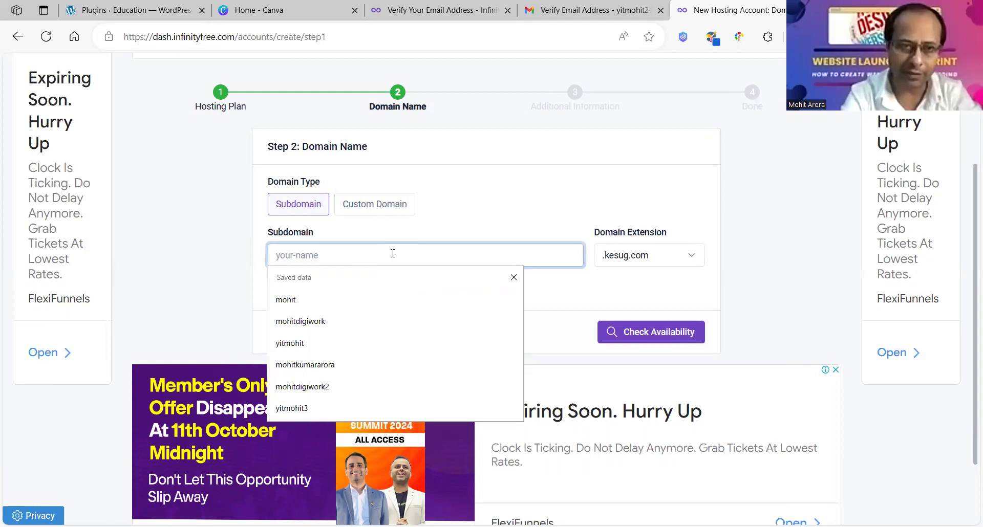
type("yit")
key("Down")
key("Return")
left_click(459, 224)
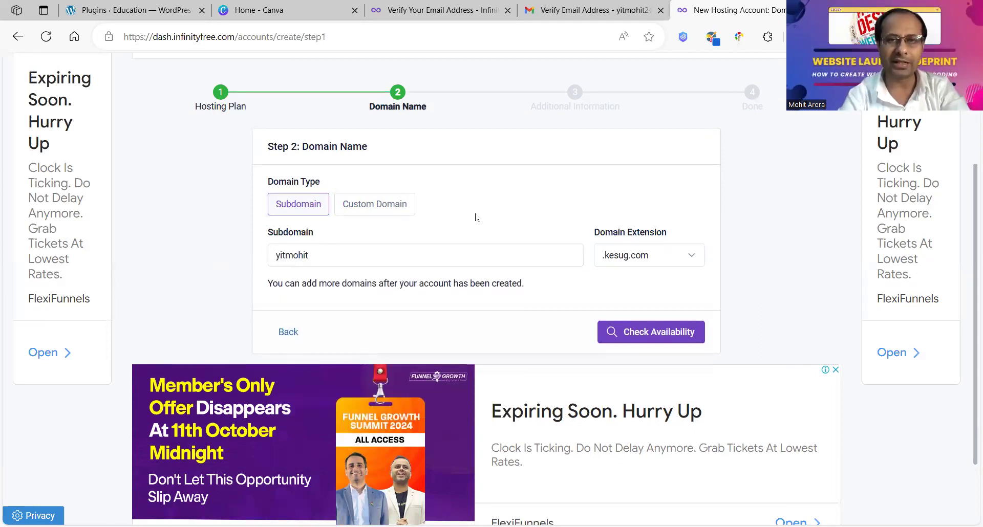
left_click(644, 258)
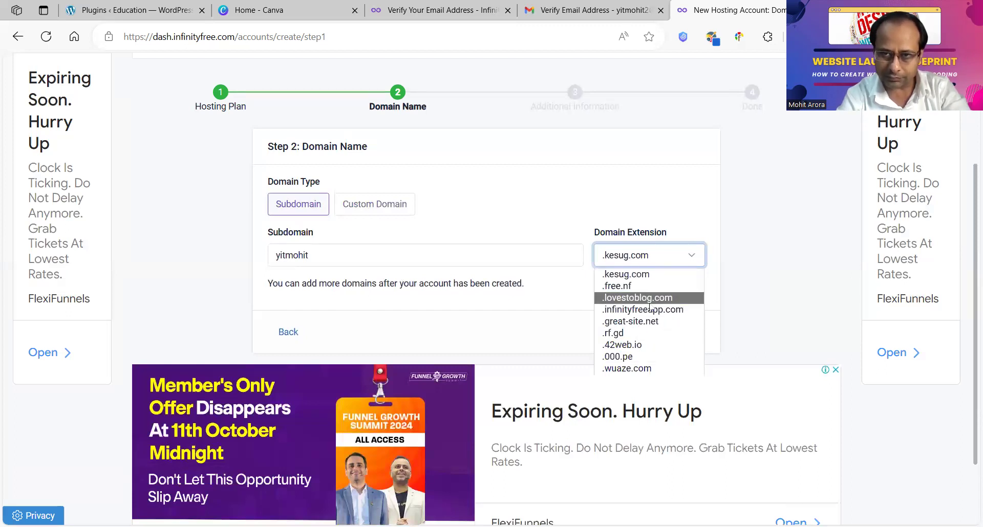
left_click(645, 313)
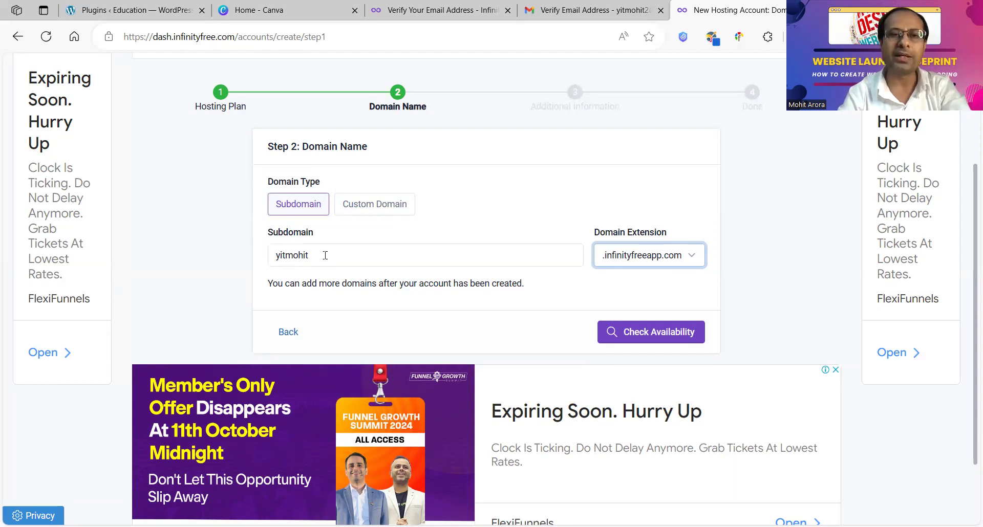
double_click(268, 255)
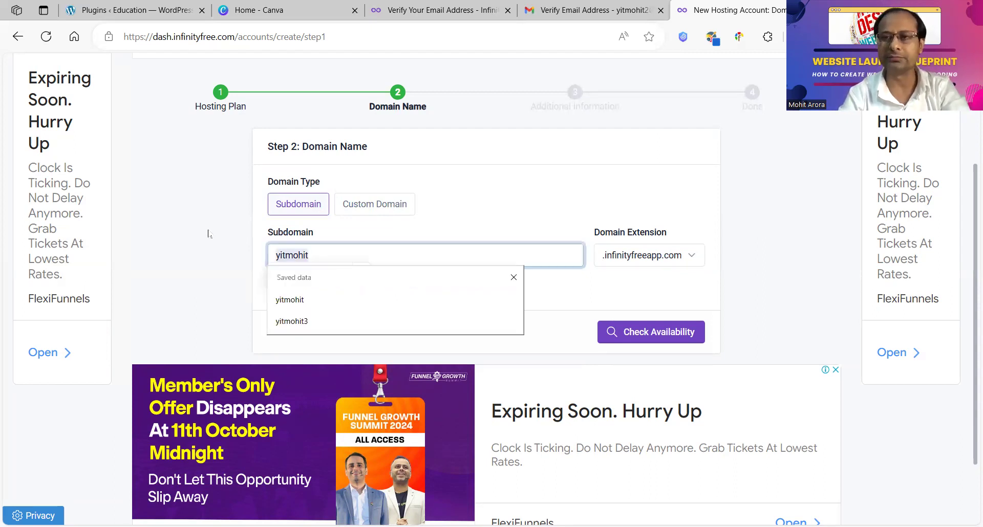
left_click(208, 233)
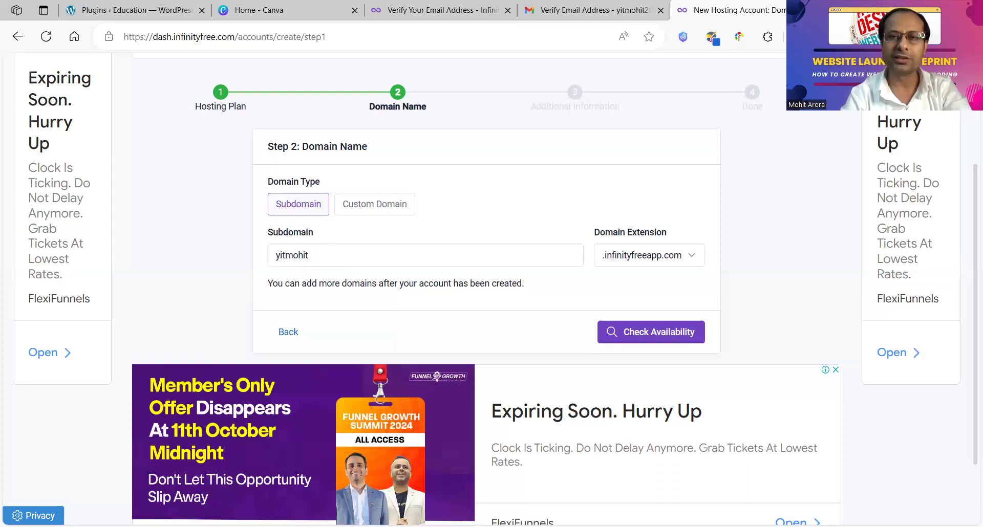
key("ctrl+t")
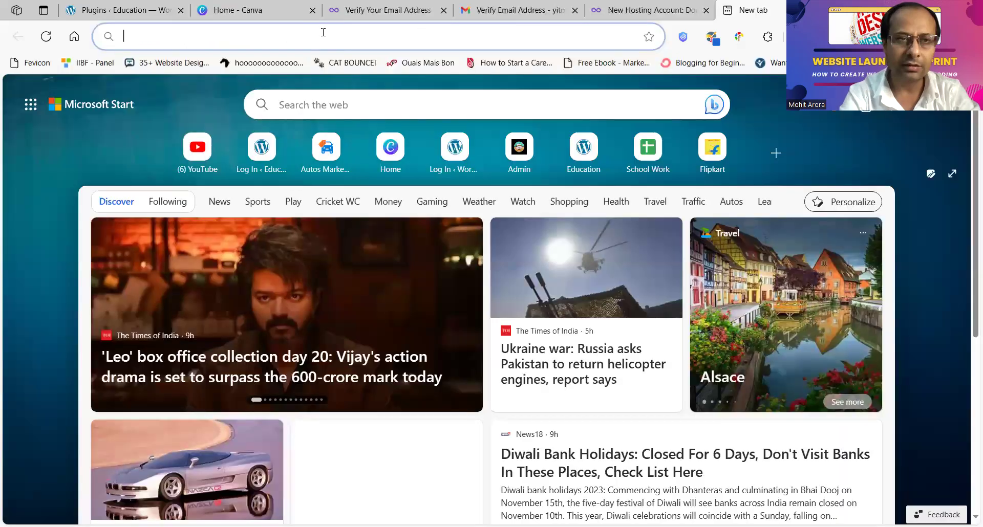
Enter workshop.supportothers.org in the new tab's address bar, then return to the hosting setup.
type("supportothers.org")
left_click(318, 40)
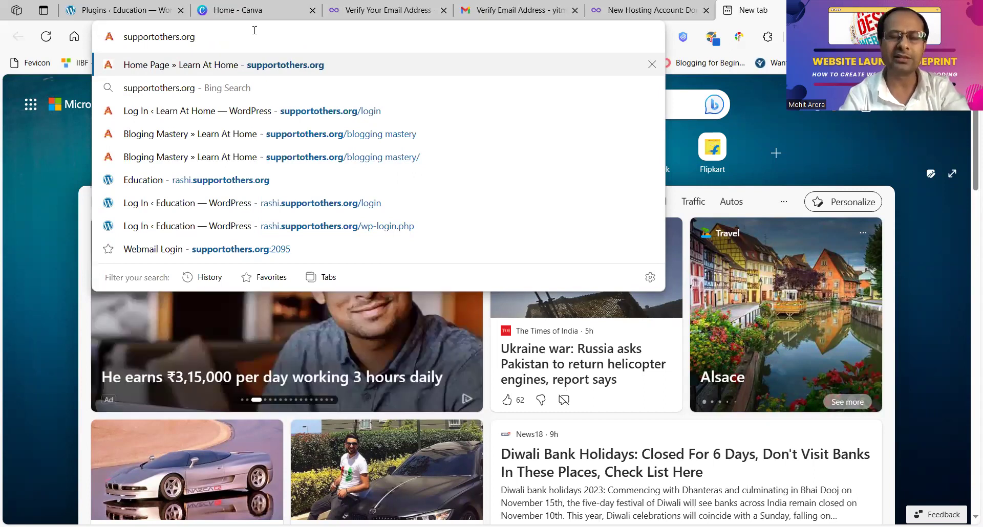
left_click_drag(201, 31, 119, 32)
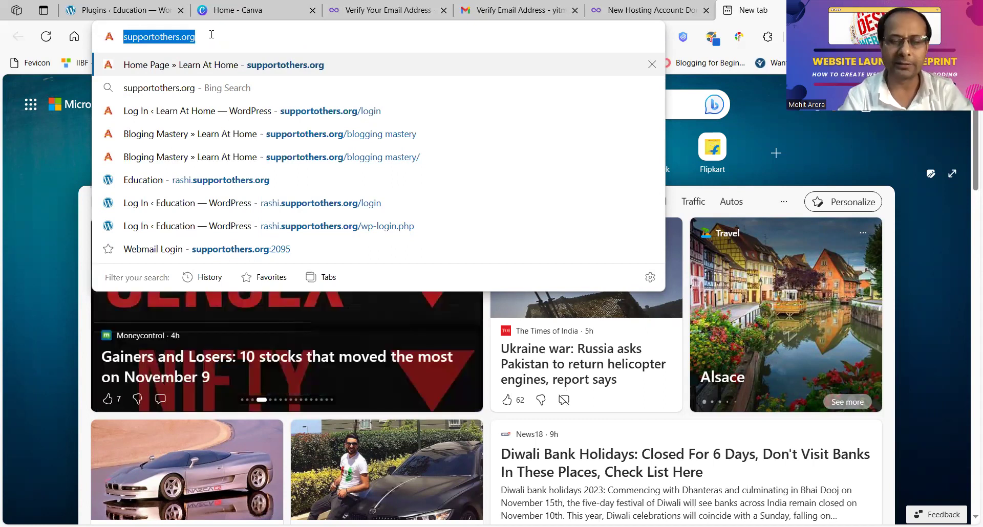
type("workshop.")
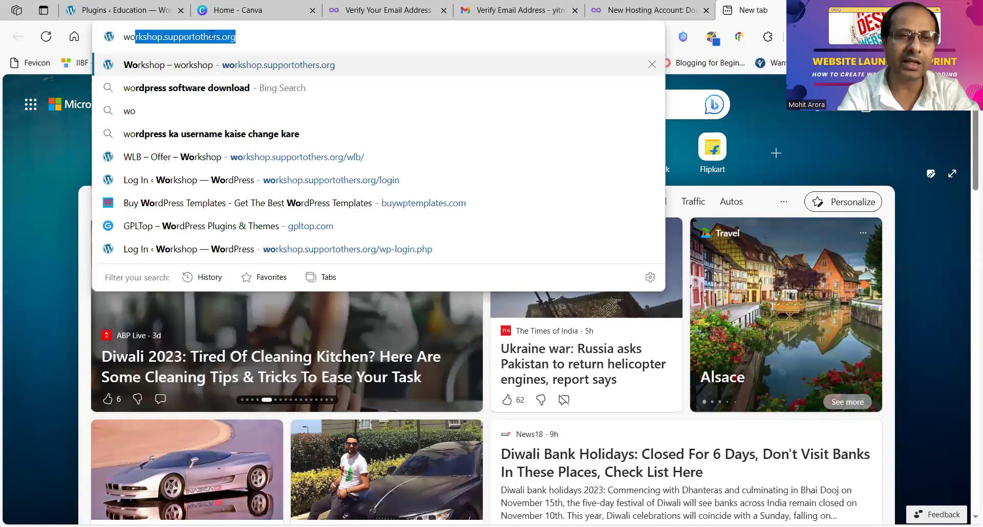
left_click(269, 40)
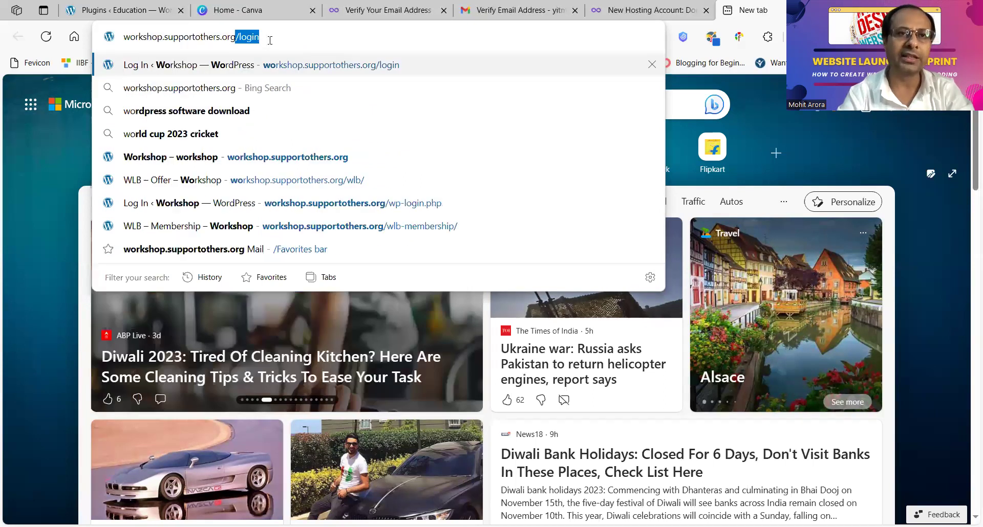
left_click(279, 39)
key("BackSpace")
key("BackSpace")
key("BackSpace")
key("BackSpace")
key("BackSpace")
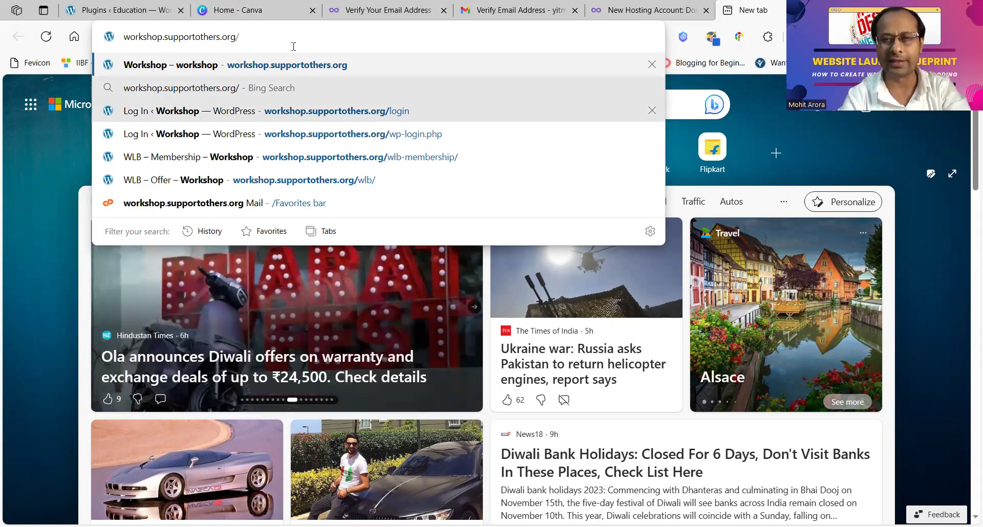
left_click(649, 6)
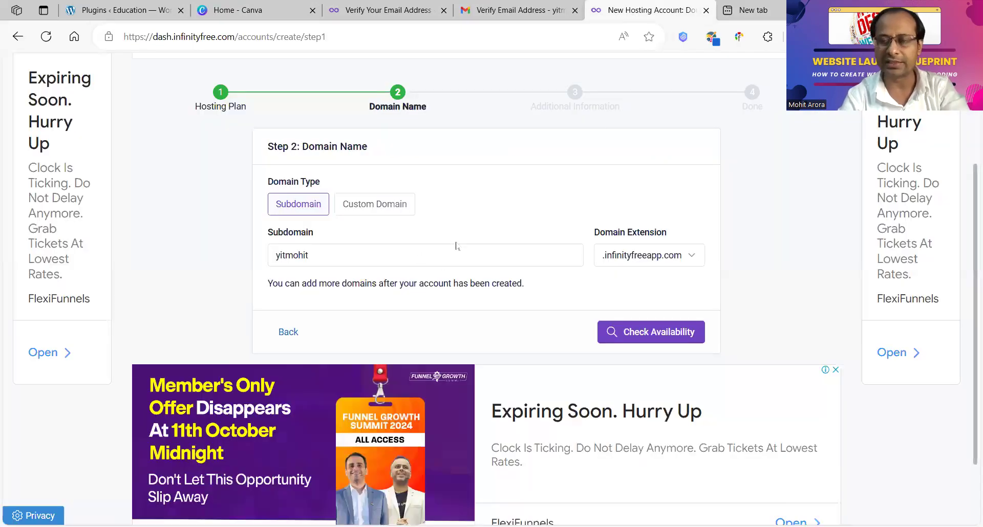
Check subdomain availability, fill the account password from saved suggestions, and create the account.
left_click(649, 336)
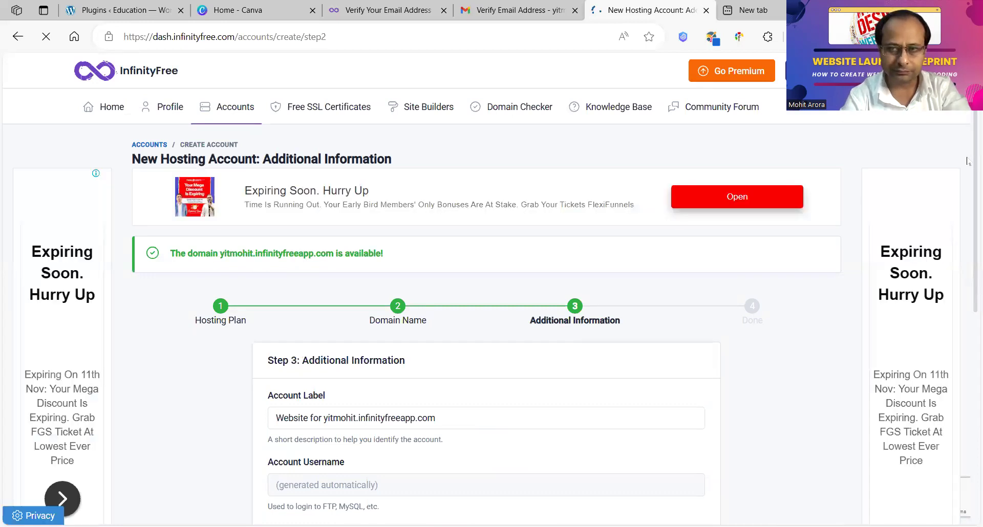
scroll(967, 240, "down", 2)
scroll(967, 258, "down", 2)
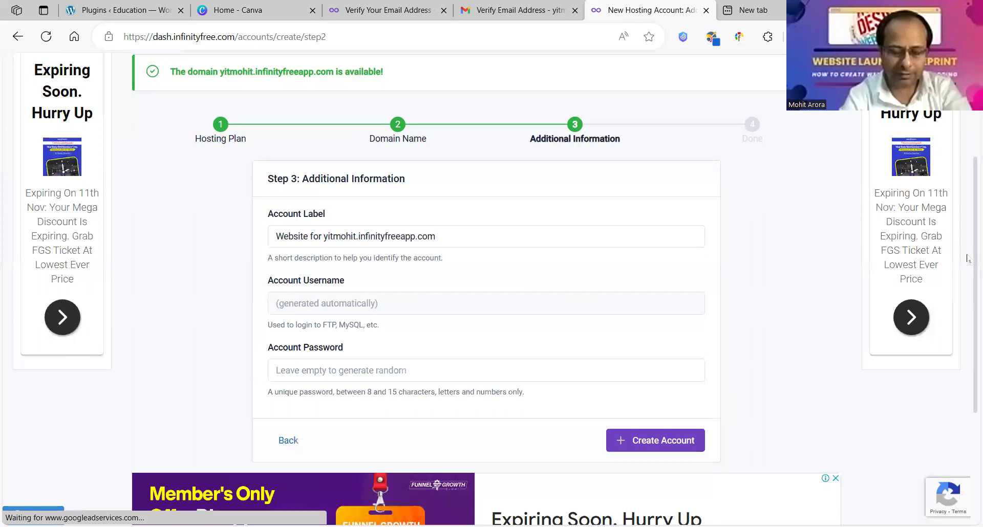
scroll(610, 354, "down", 1)
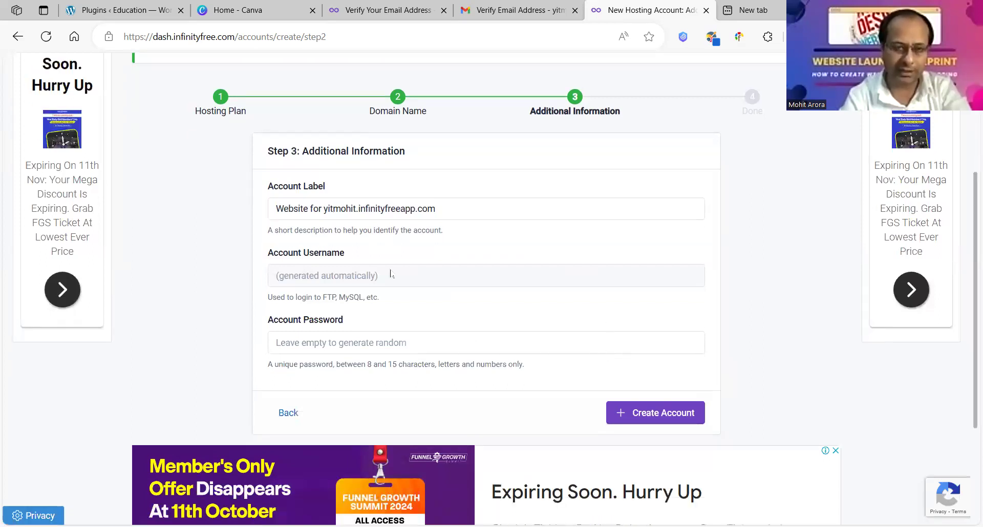
left_click(321, 342)
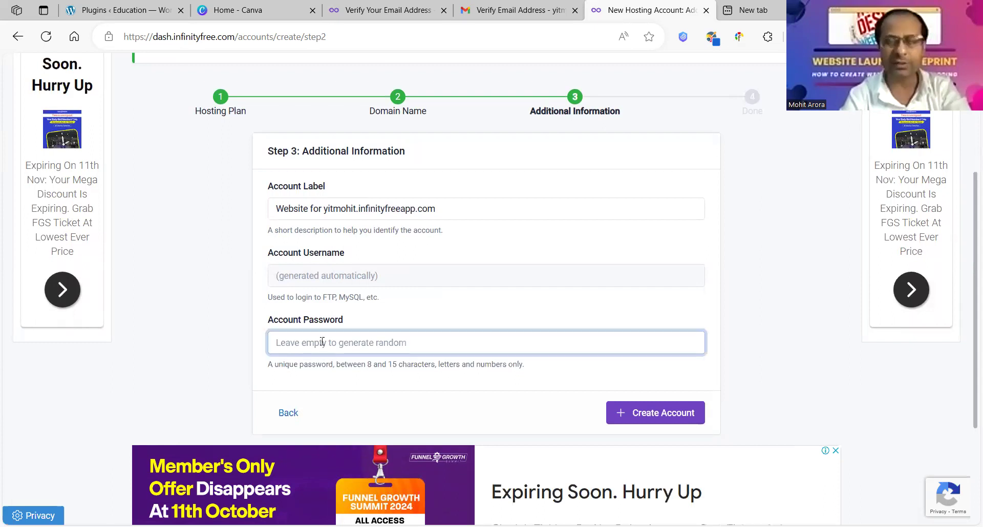
left_click(322, 342)
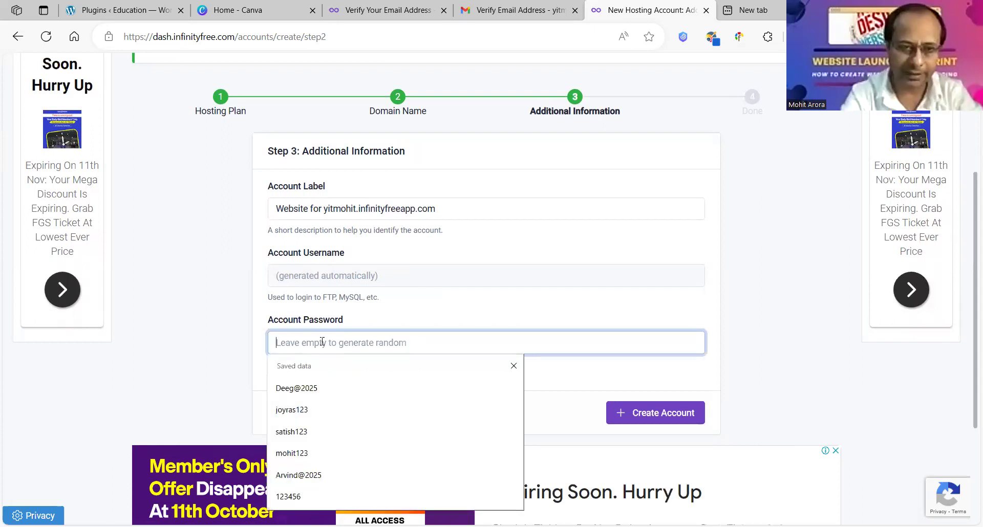
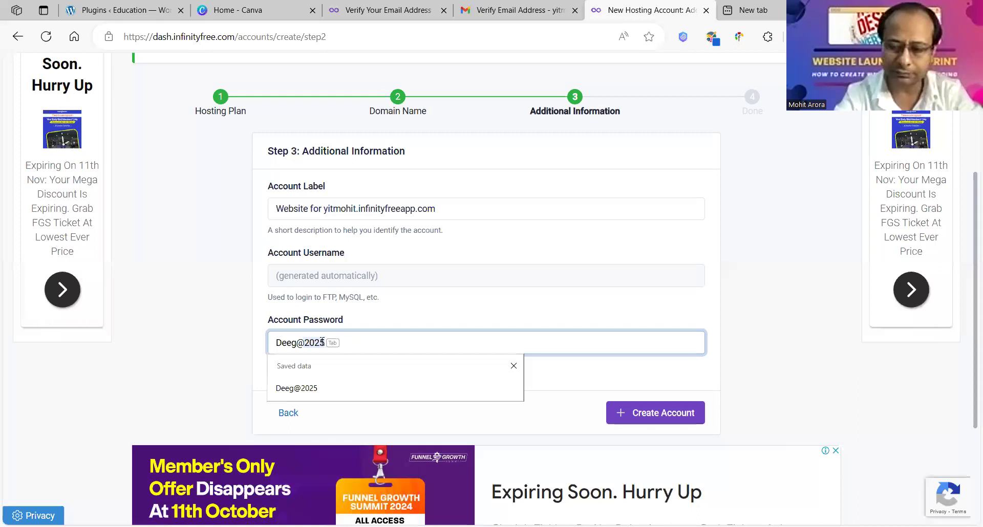
key("Tab")
key("Tab")
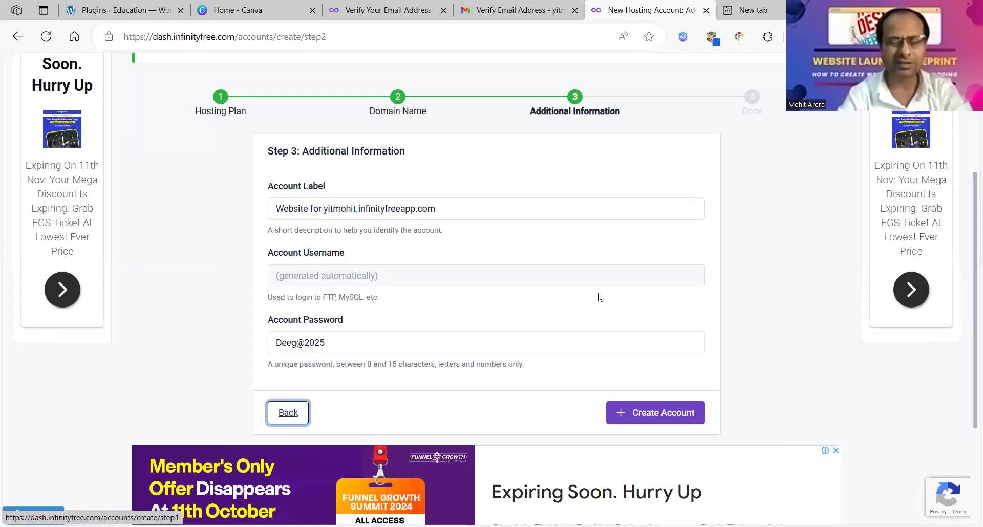
left_click(601, 297)
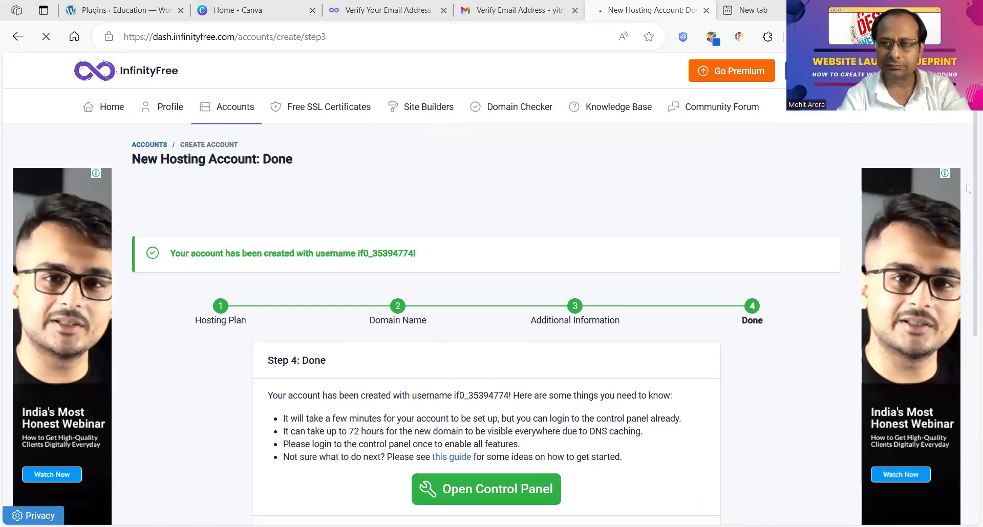
Open the new hosting account's control panel and decline the email-alert notice to load VistaPanel.
scroll(967, 243, "down", 3)
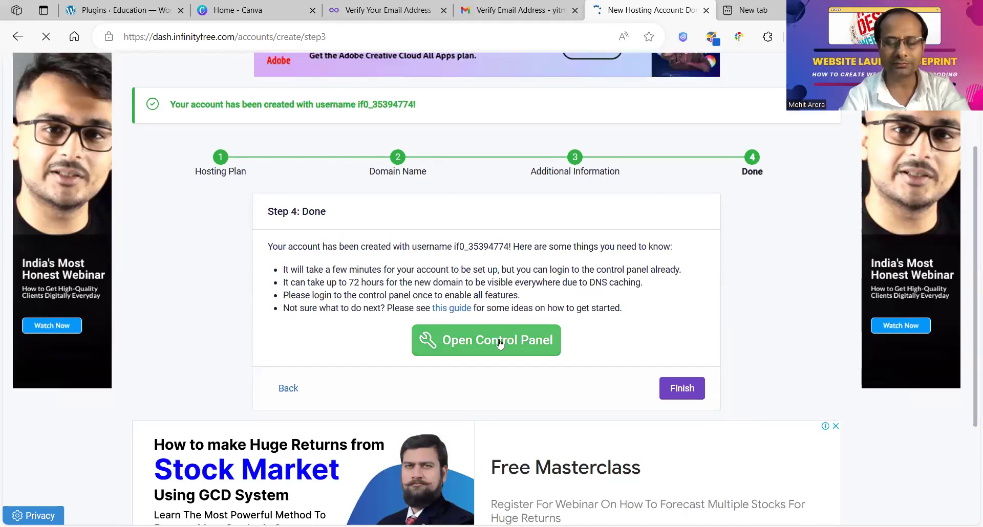
left_click(443, 331)
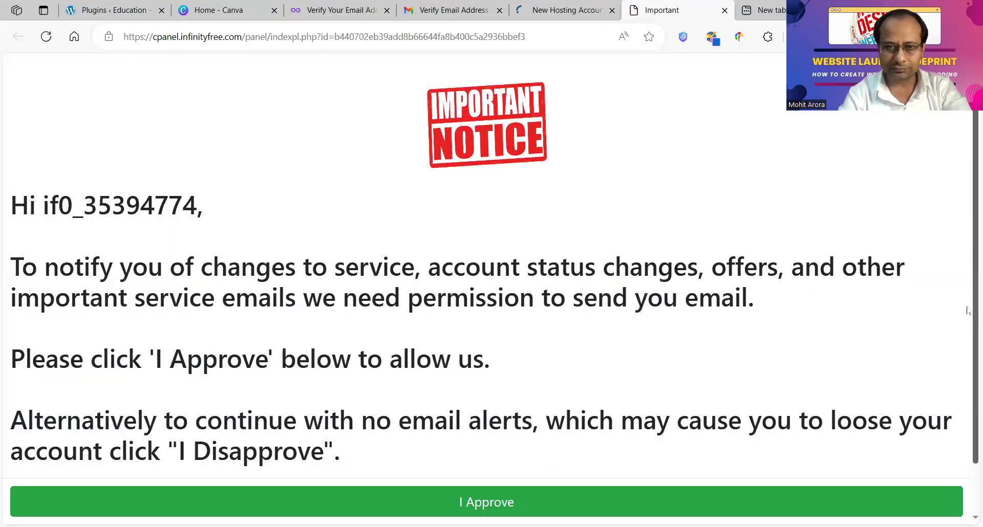
scroll(968, 349, "down", 2)
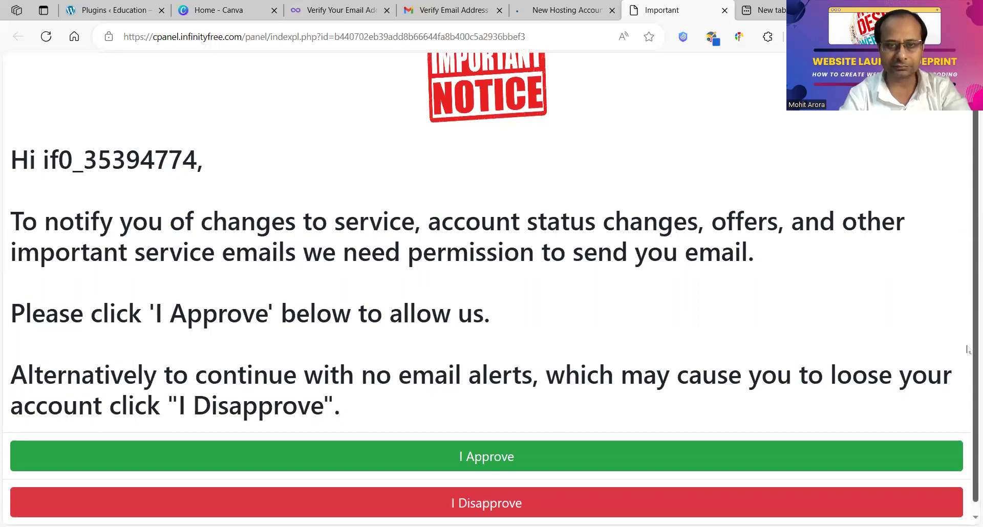
scroll(968, 425, "down", 1)
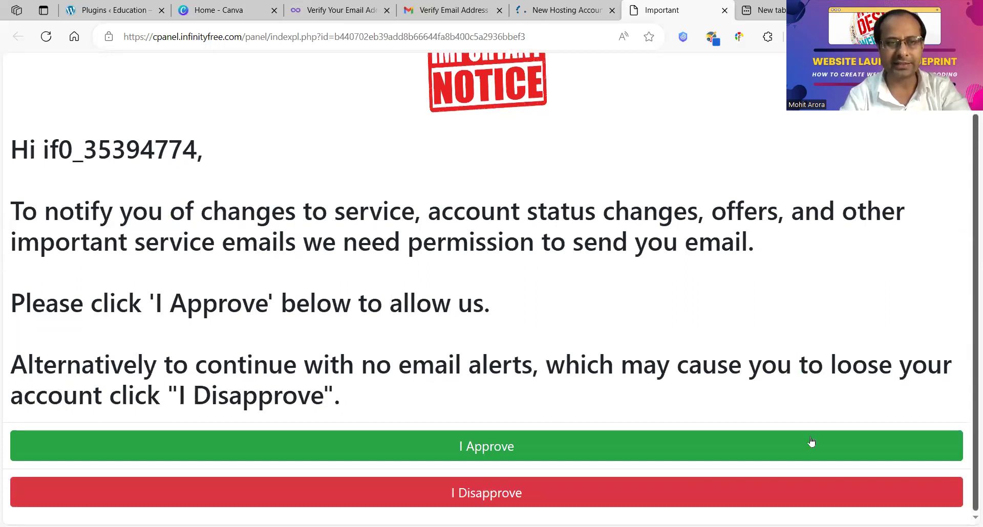
left_click(499, 495)
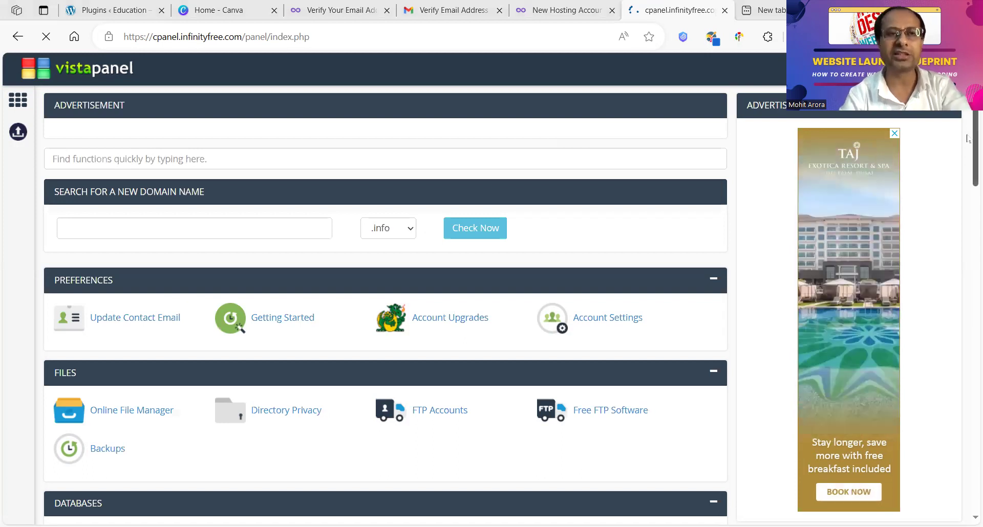
scroll(967, 327, "down", 12)
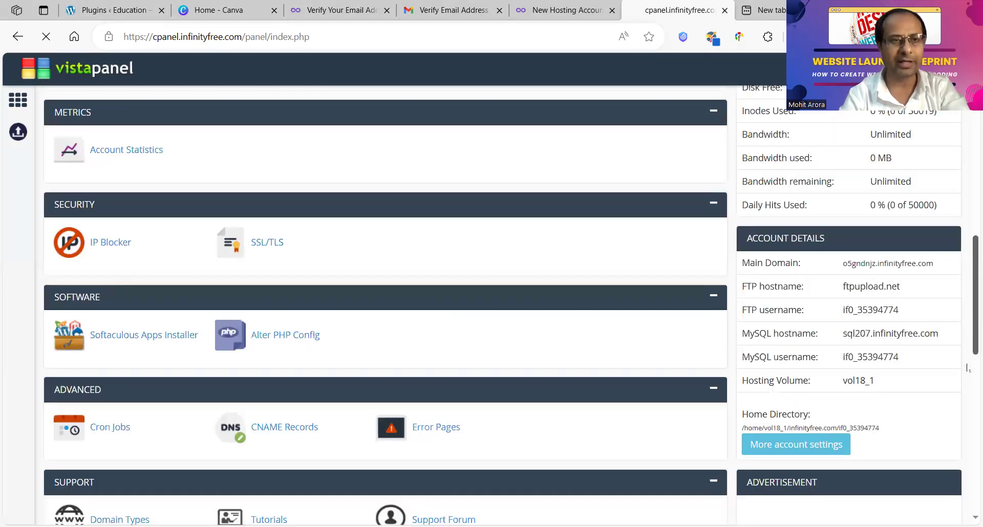
scroll(968, 385, "down", 6)
scroll(968, 358, "down", 3)
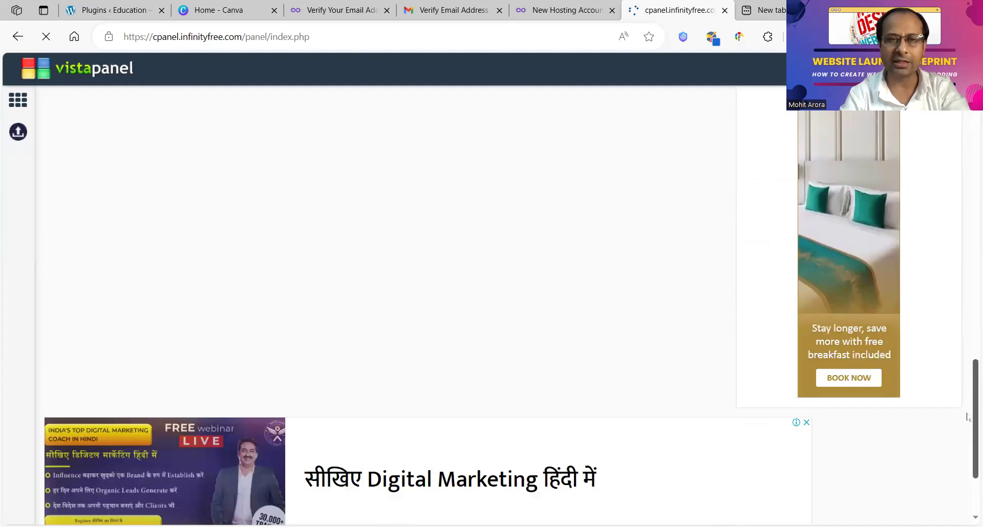
scroll(967, 343, "up", 5)
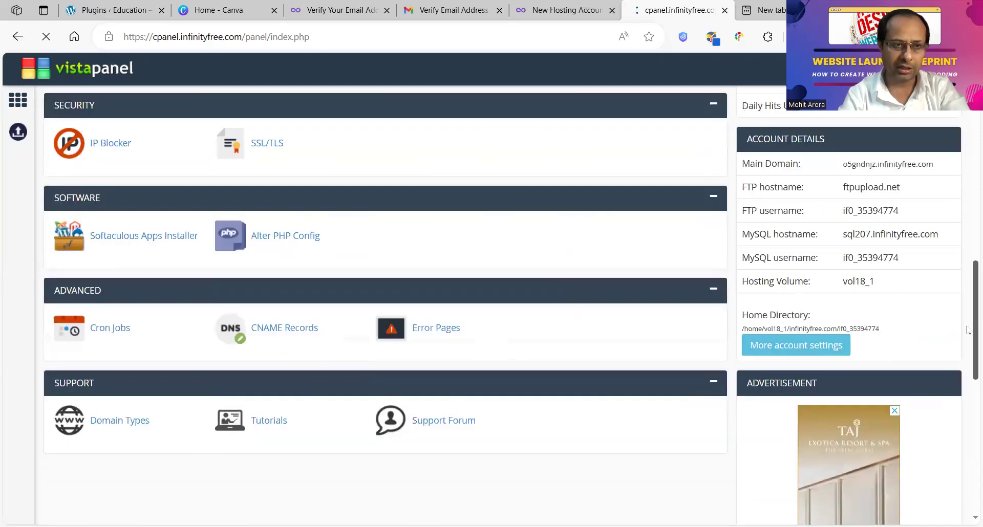
scroll(967, 328, "up", 1)
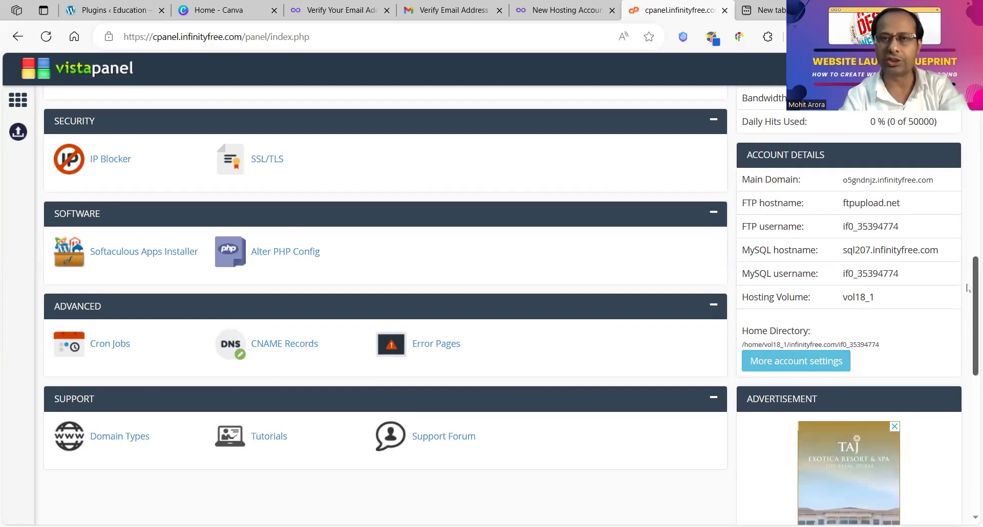
scroll(967, 288, "up", 4)
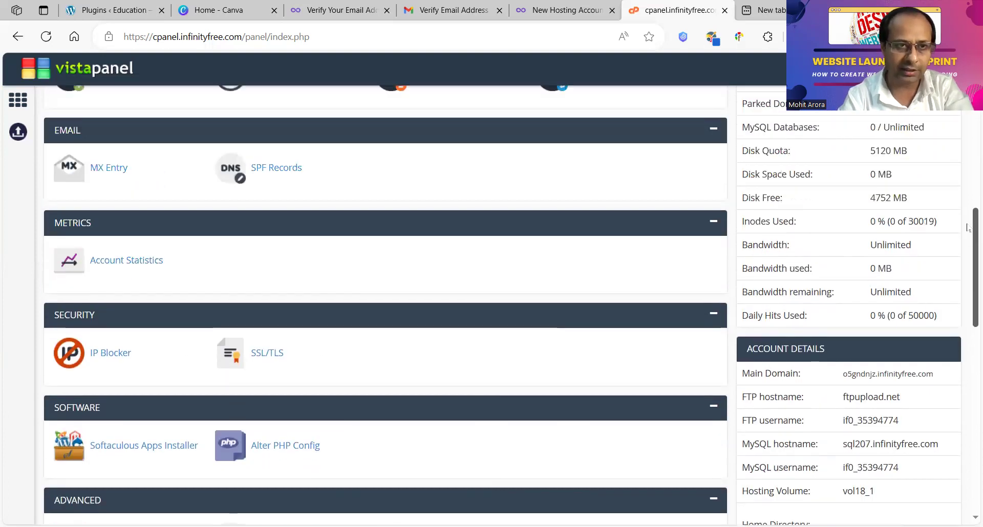
scroll(968, 227, "up", 6)
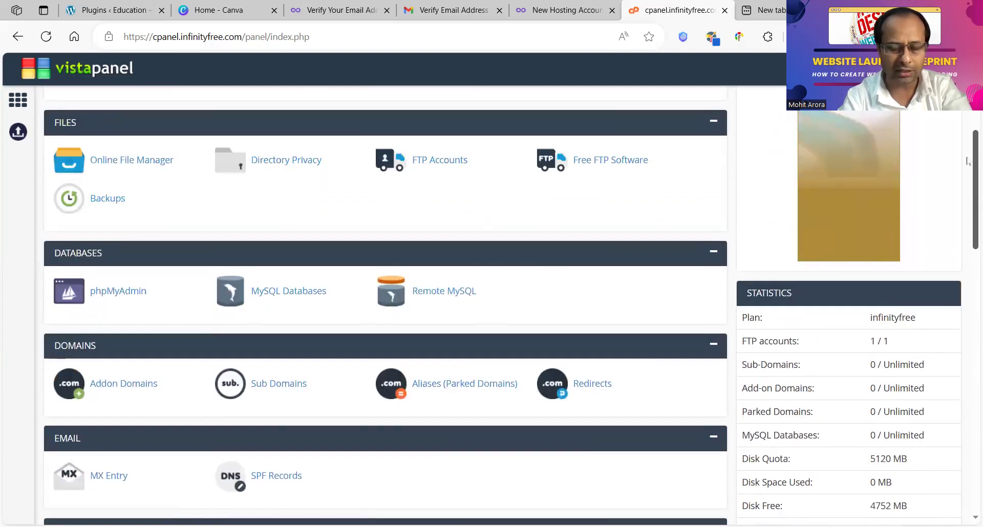
scroll(967, 153, "up", 4)
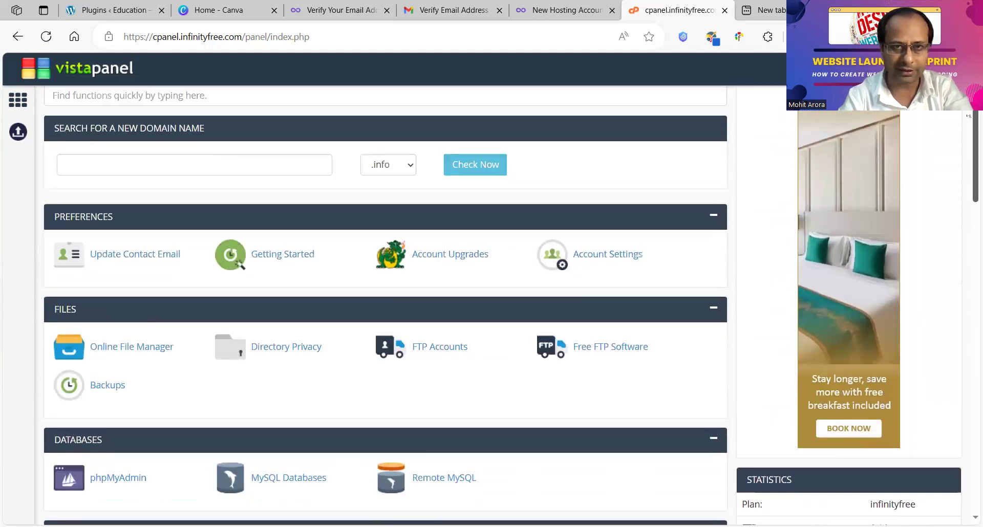
scroll(967, 116, "up", 1)
scroll(510, 305, "up", 1)
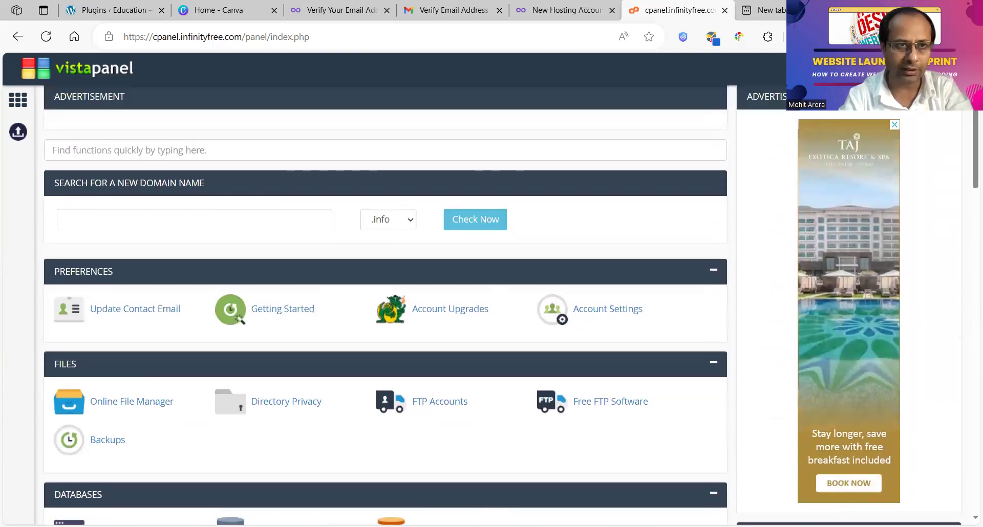
Search the panel functions for 'insta' and open the Softaculous Apps Installer.
left_click(193, 154)
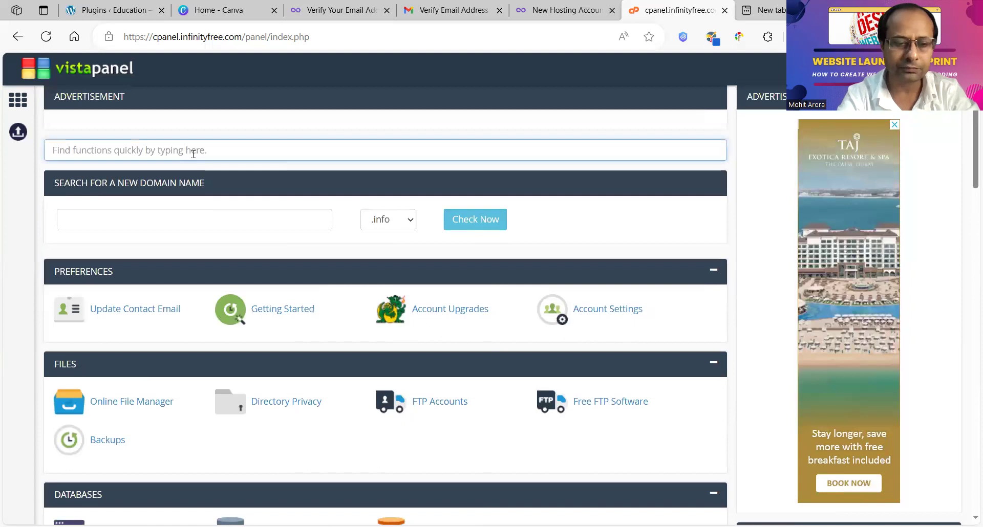
type("wor")
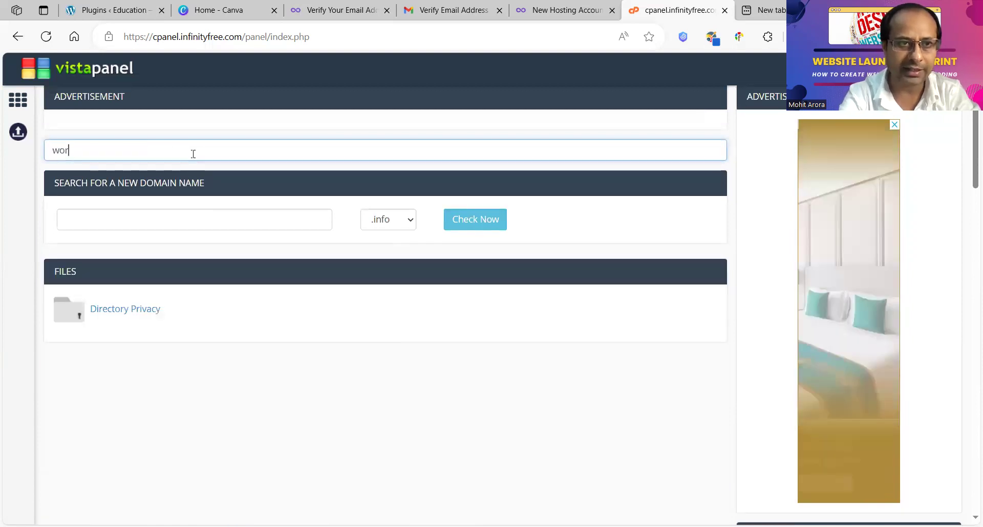
key("BackSpace")
key("BackSpace")
key("BackSpace")
type("ins")
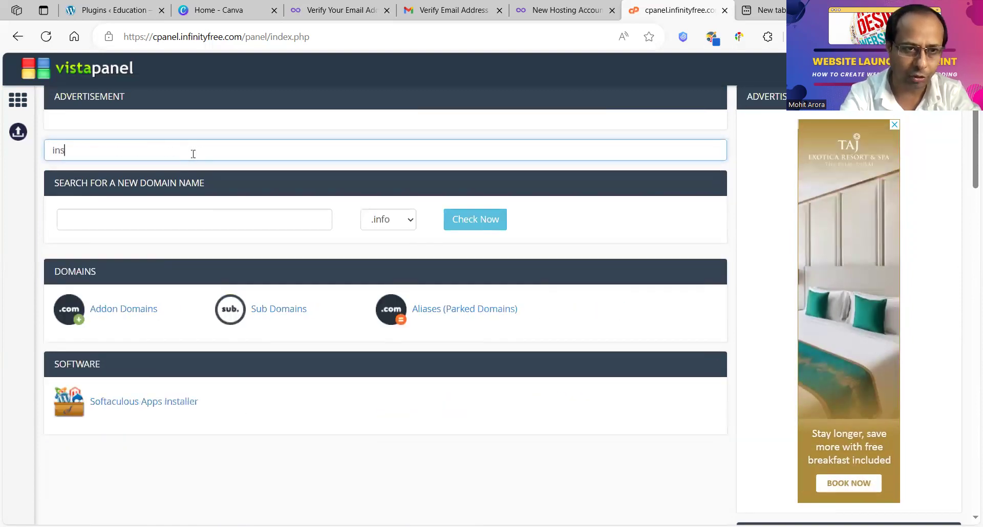
type("t")
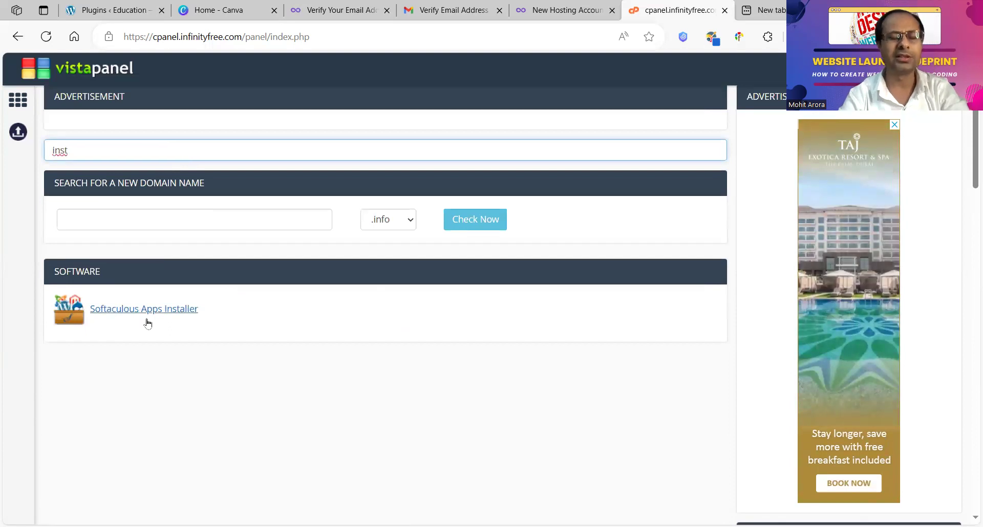
left_click_drag(70, 150, 29, 154)
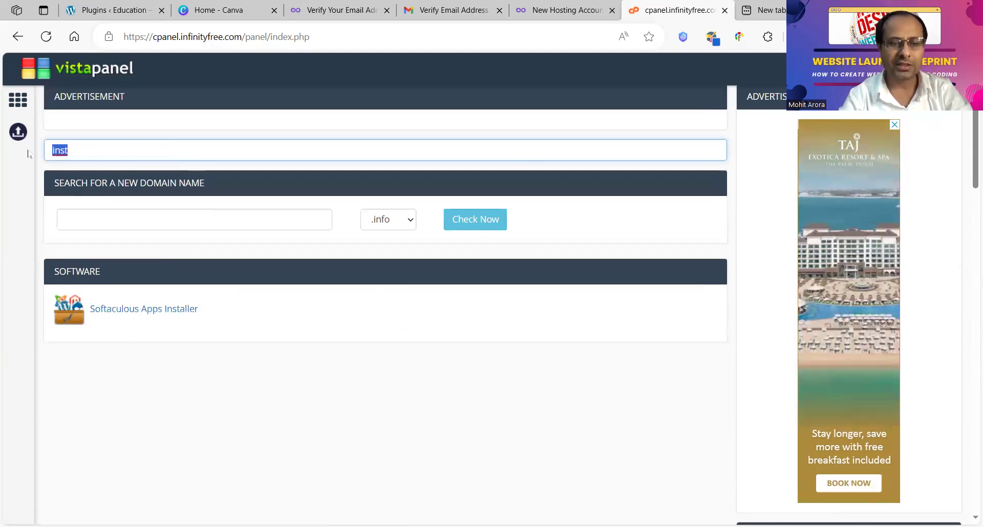
type("wor")
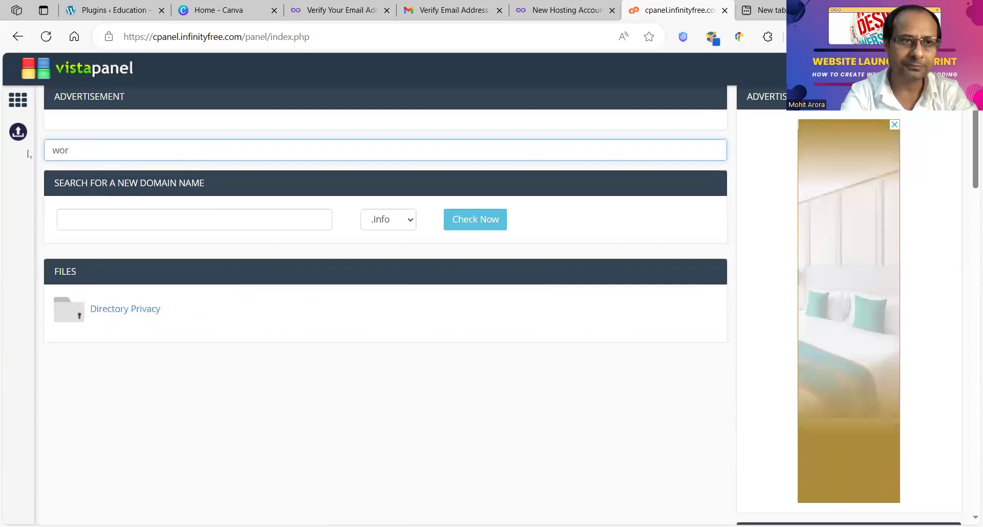
type("d")
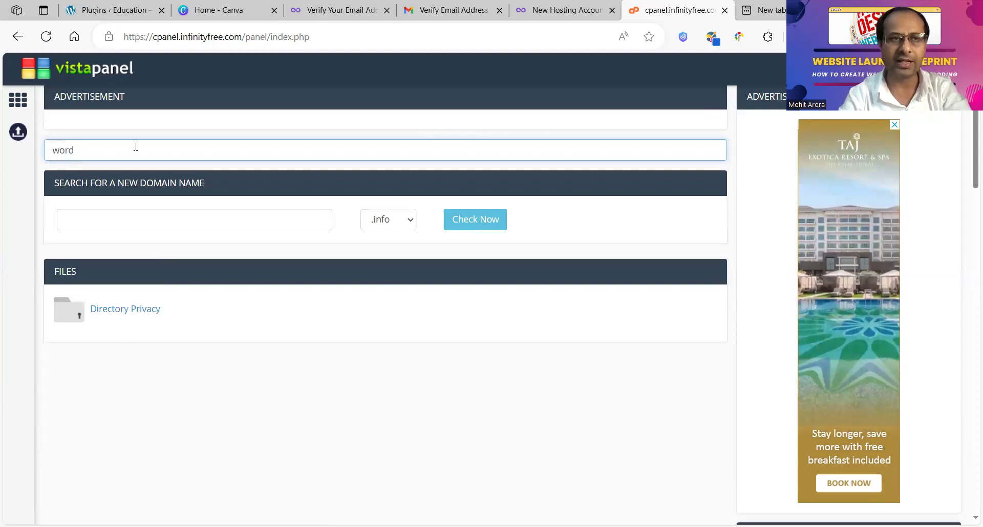
left_click_drag(136, 147, 47, 145)
type("insta")
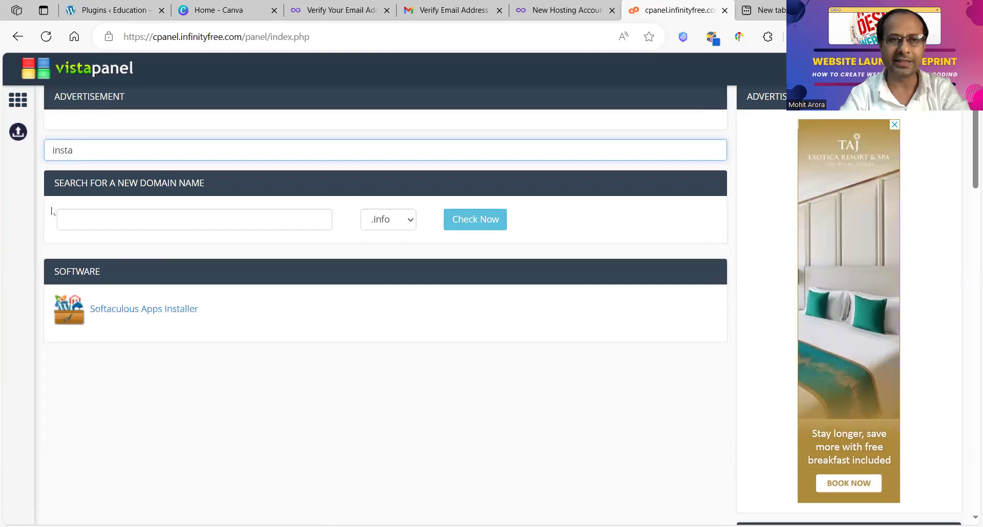
left_click(151, 310)
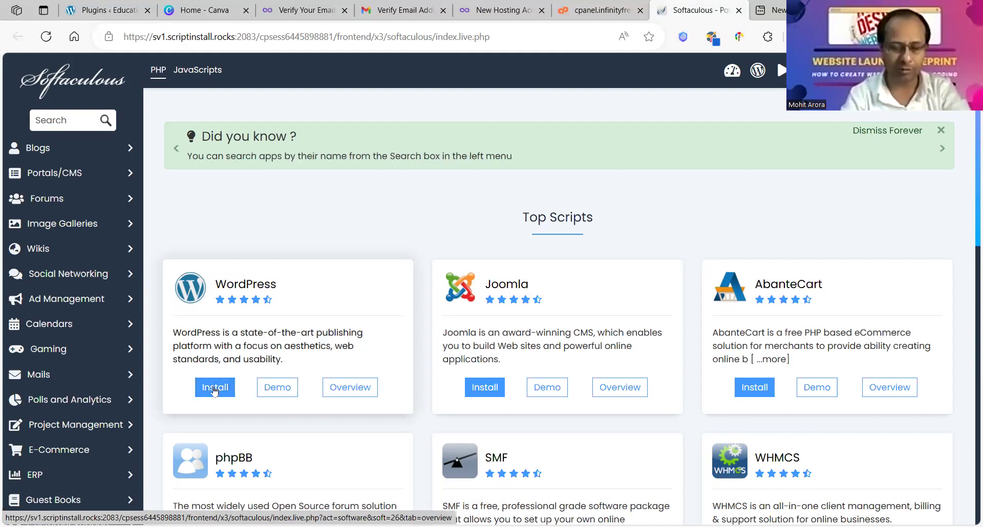
left_click(214, 390)
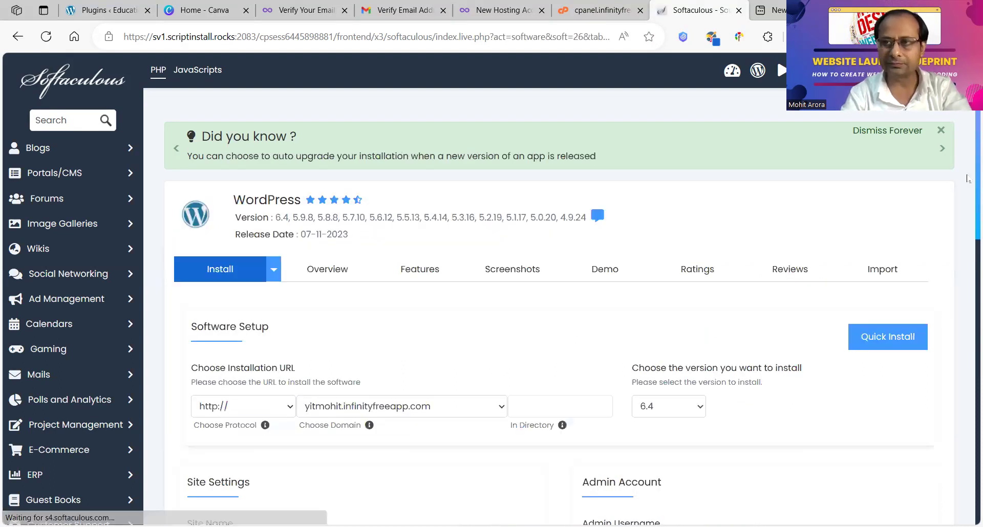
scroll(967, 225, "down", 3)
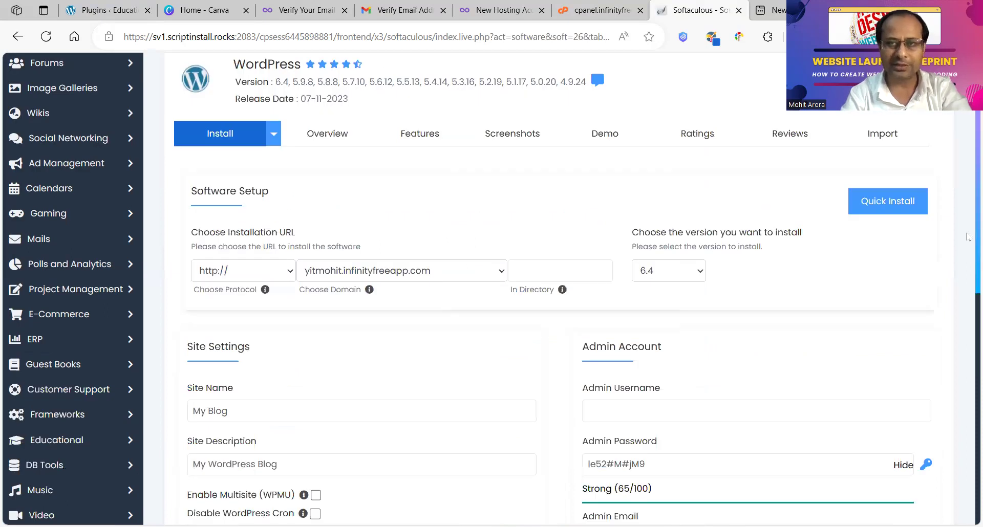
scroll(966, 237, "down", 1)
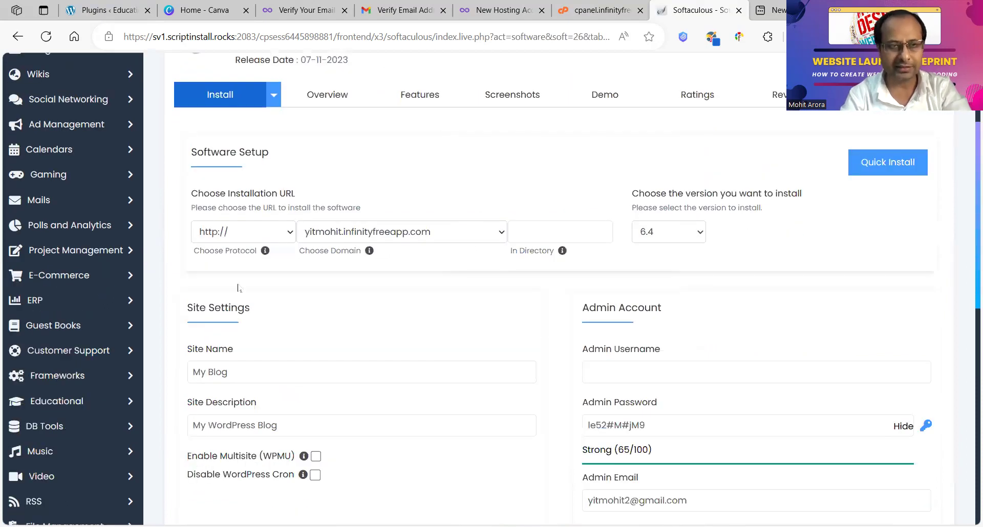
left_click(250, 231)
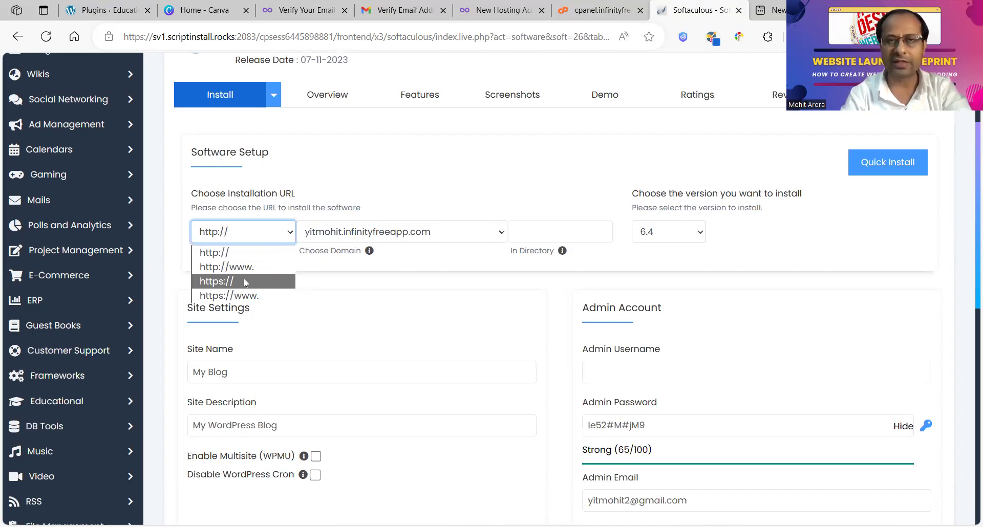
left_click(227, 253)
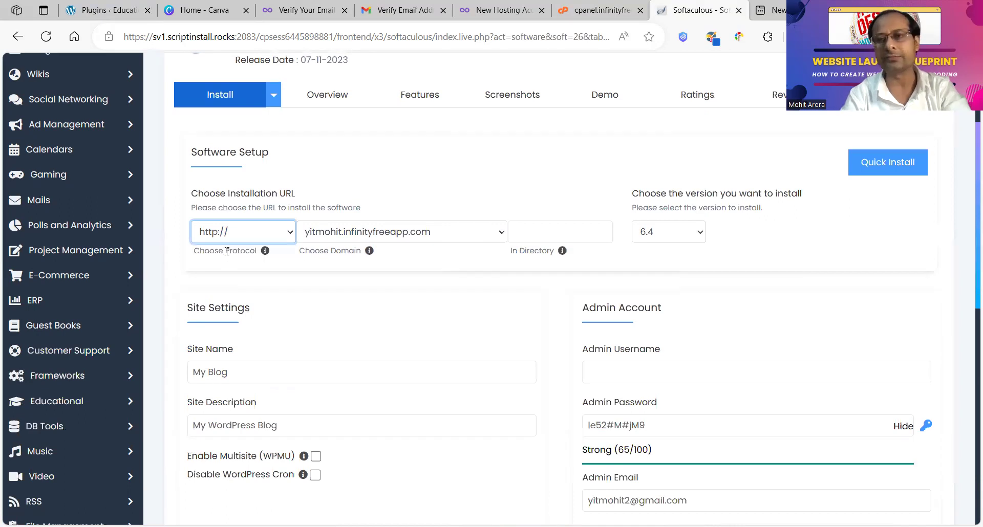
left_click(238, 234)
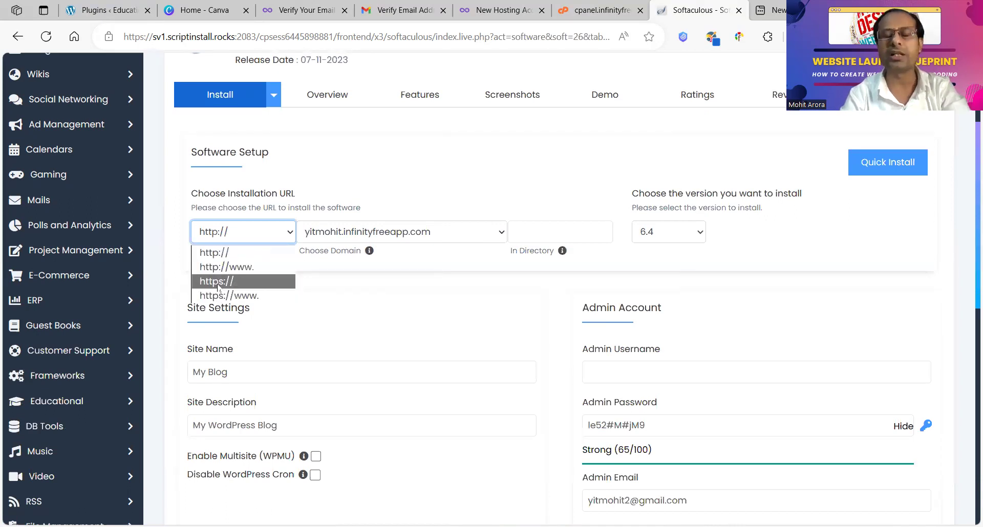
left_click(219, 280)
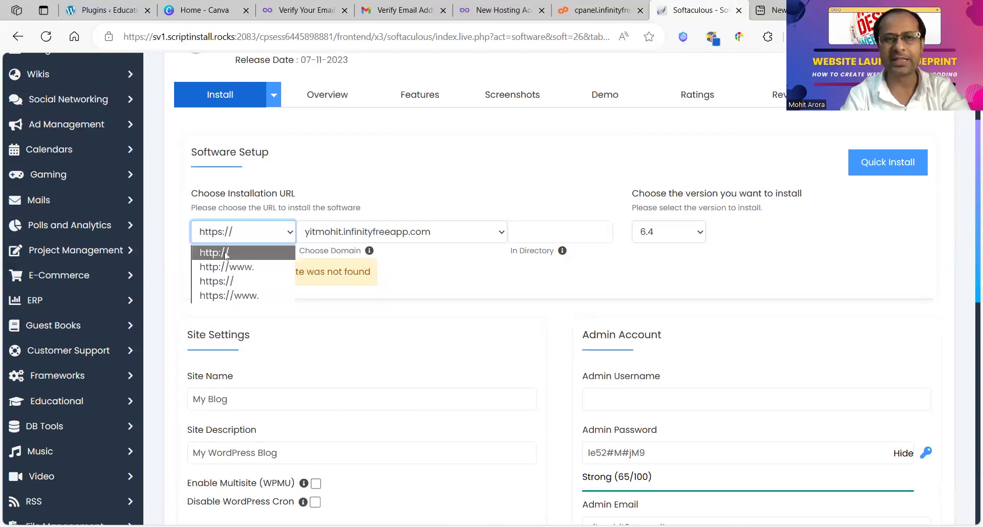
left_click(226, 254)
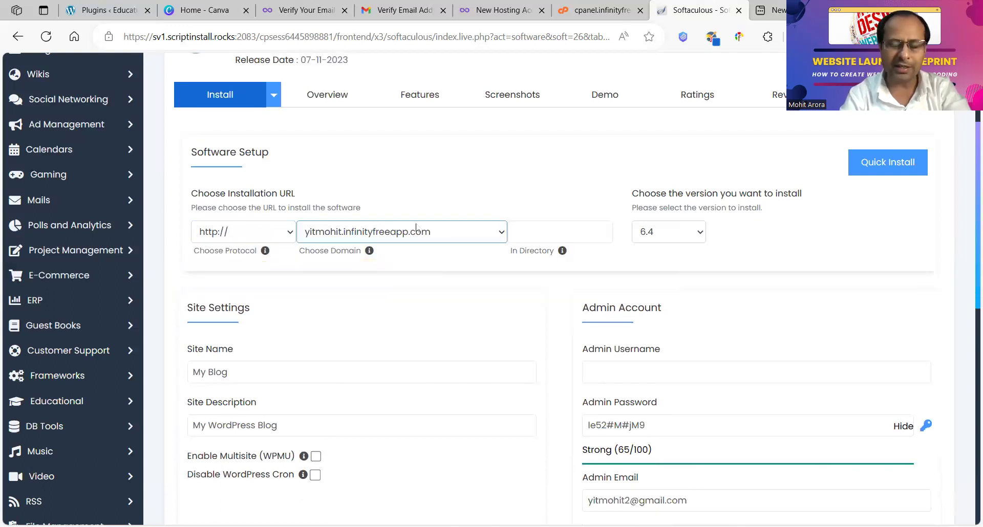
left_click(441, 232)
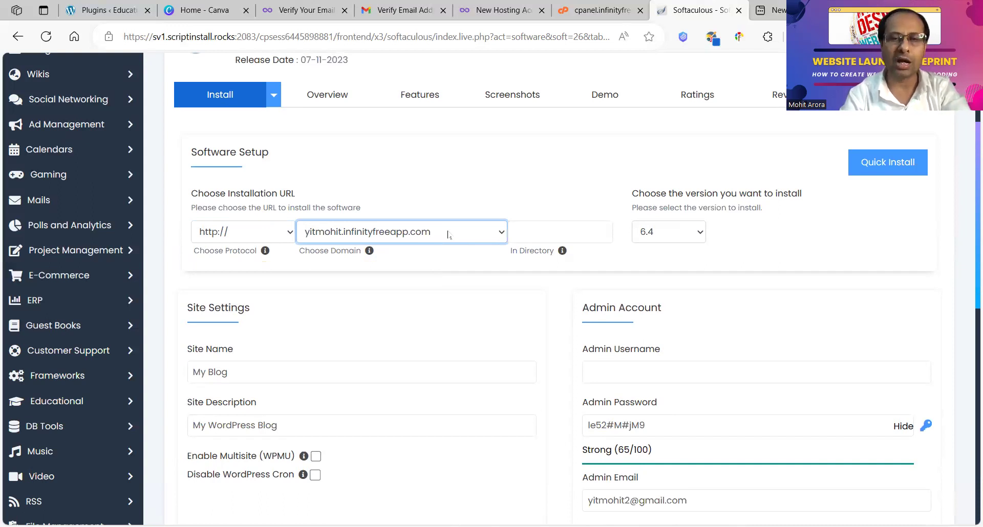
left_click(405, 239)
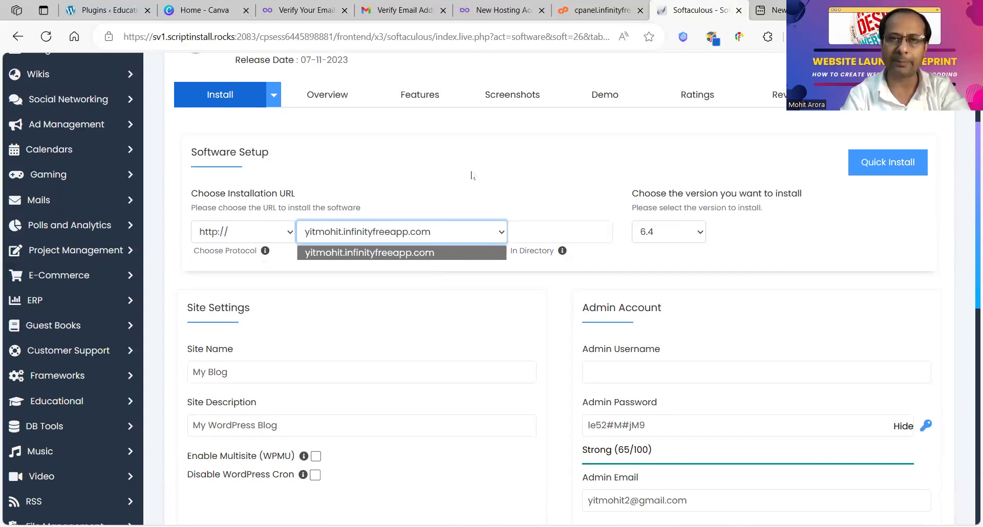
left_click(404, 234)
left_click(565, 226)
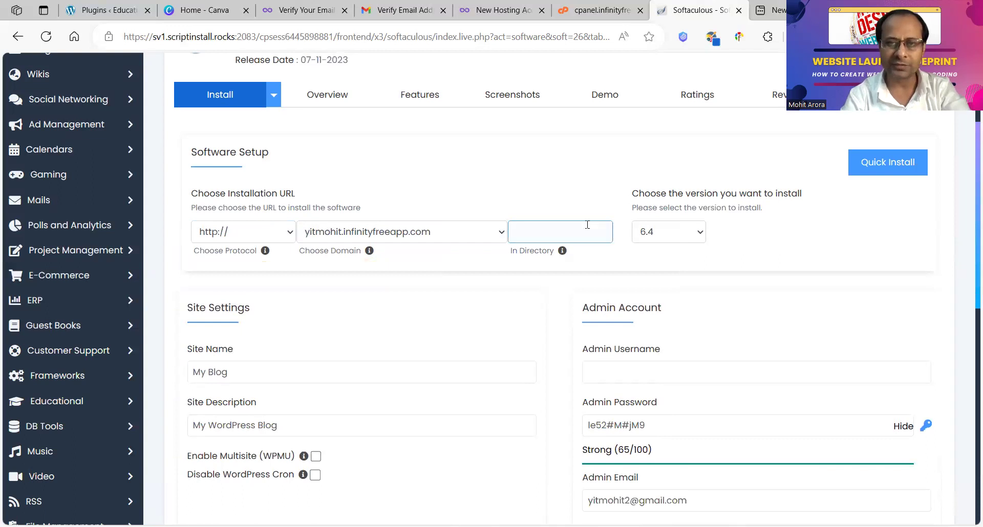
left_click(551, 231)
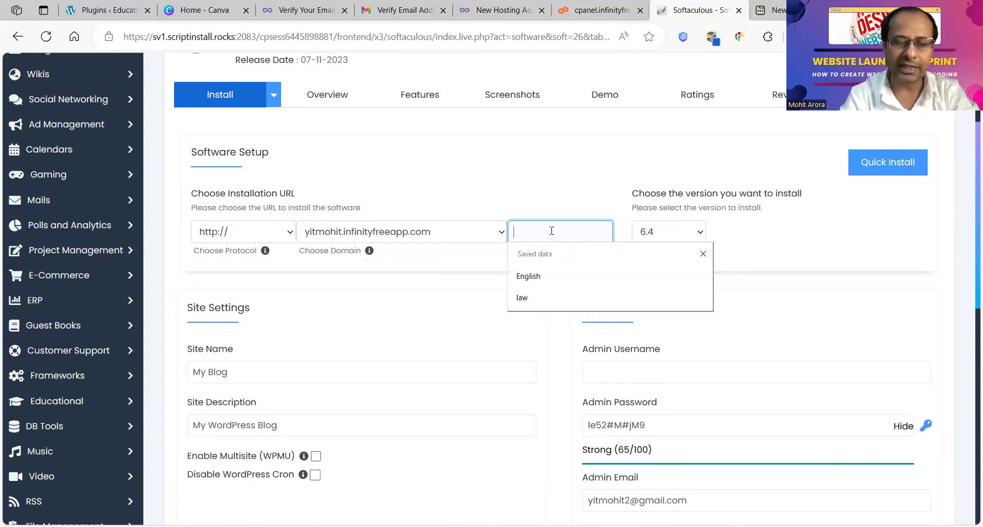
type("wp")
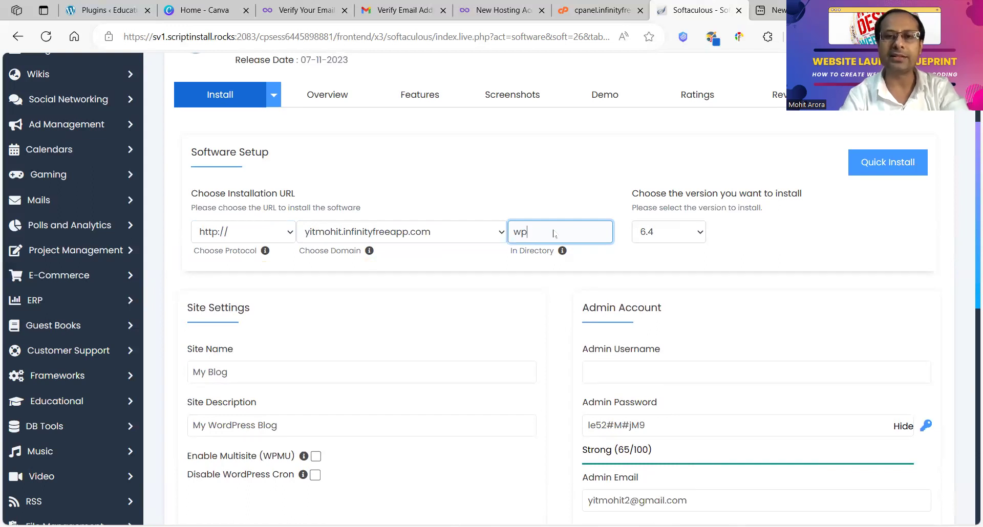
double_click(513, 230)
key("BackSpace")
left_click(568, 177)
left_click(543, 231)
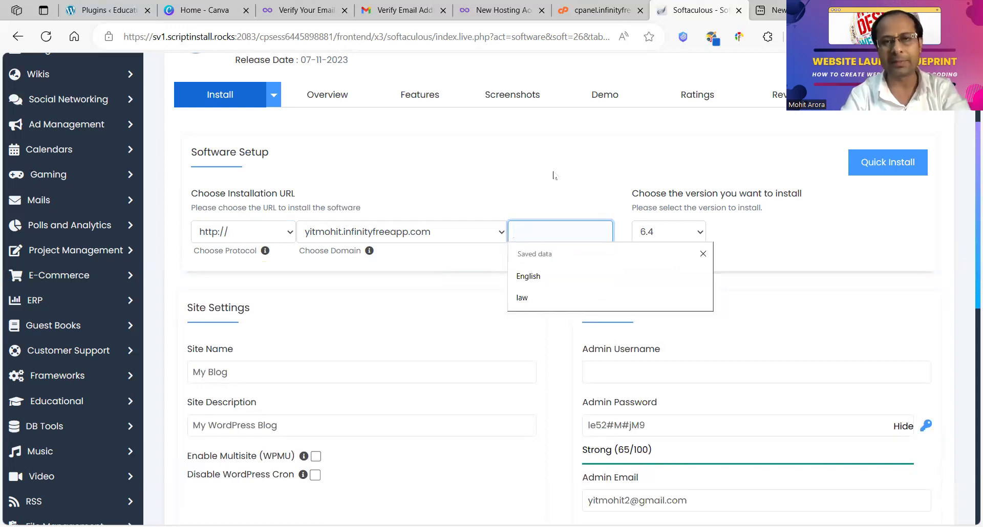
left_click(554, 173)
left_click(547, 235)
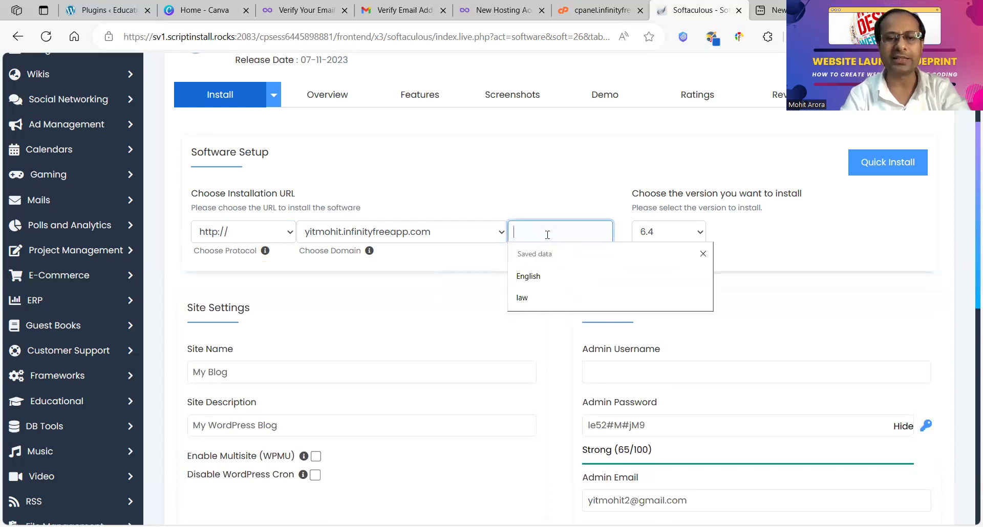
type("wp")
left_click(562, 174)
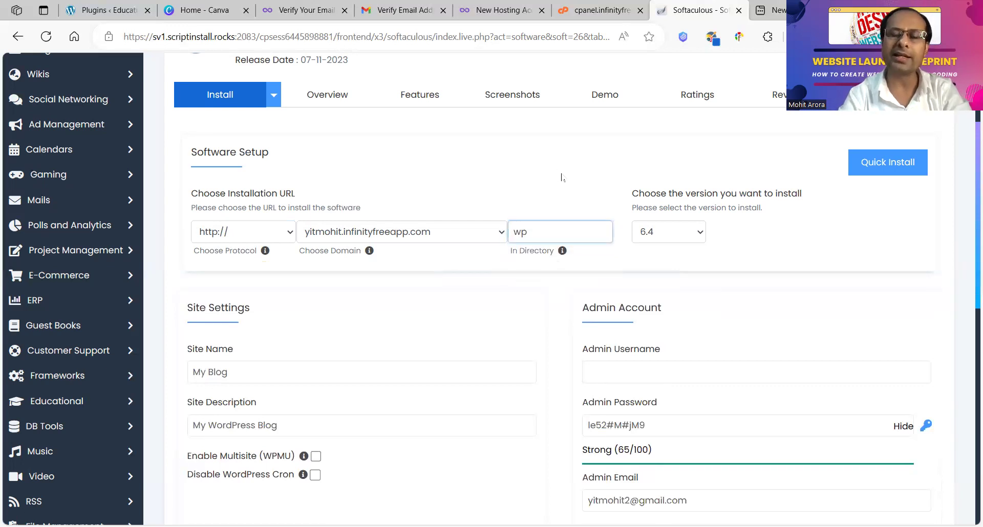
double_click(542, 234)
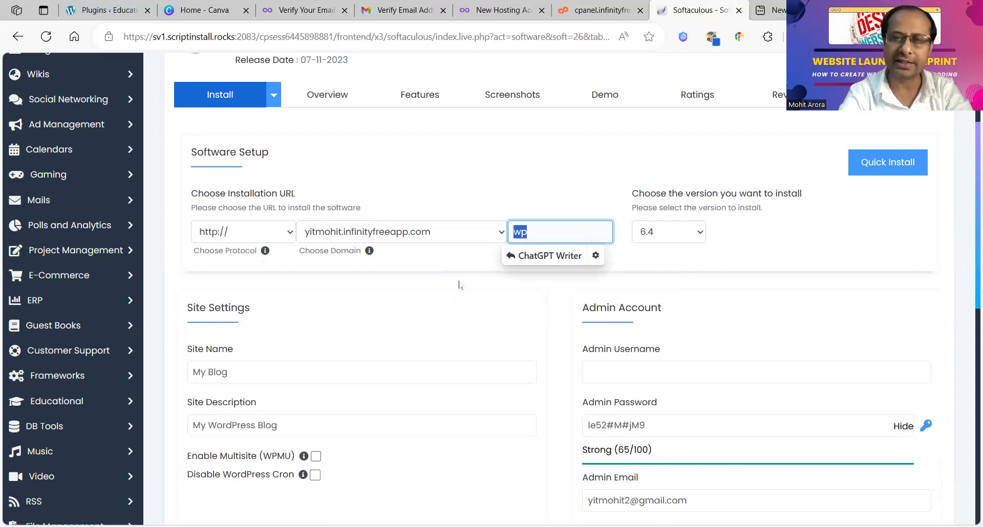
key("BackSpace")
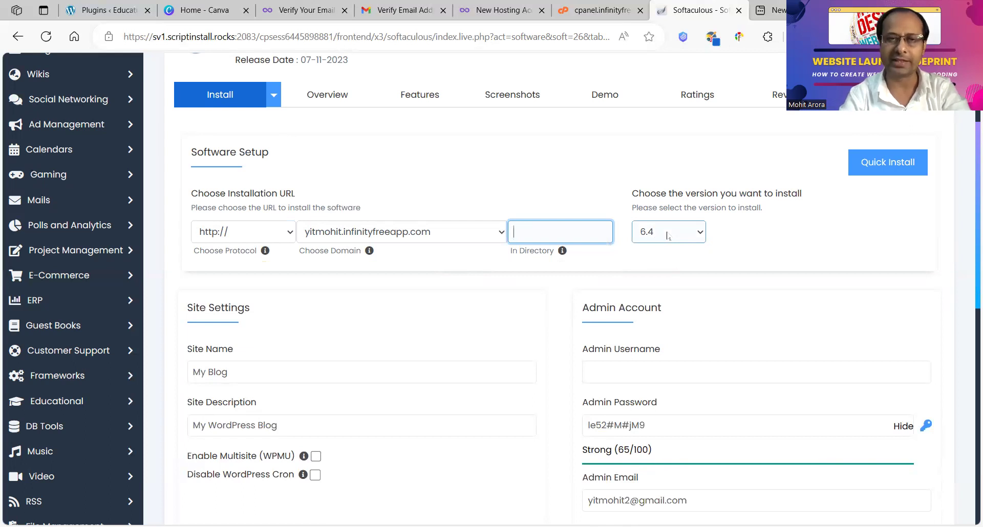
left_click(258, 232)
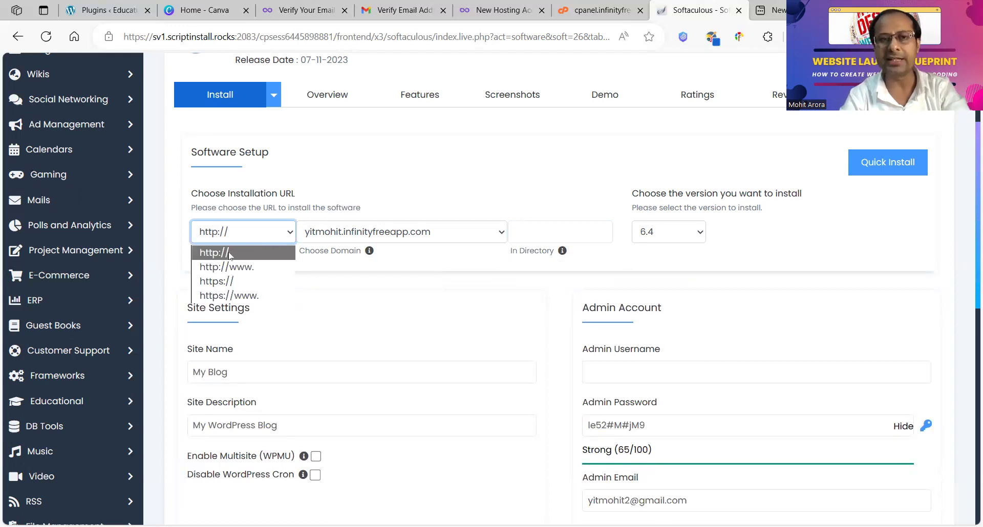
left_click(345, 156)
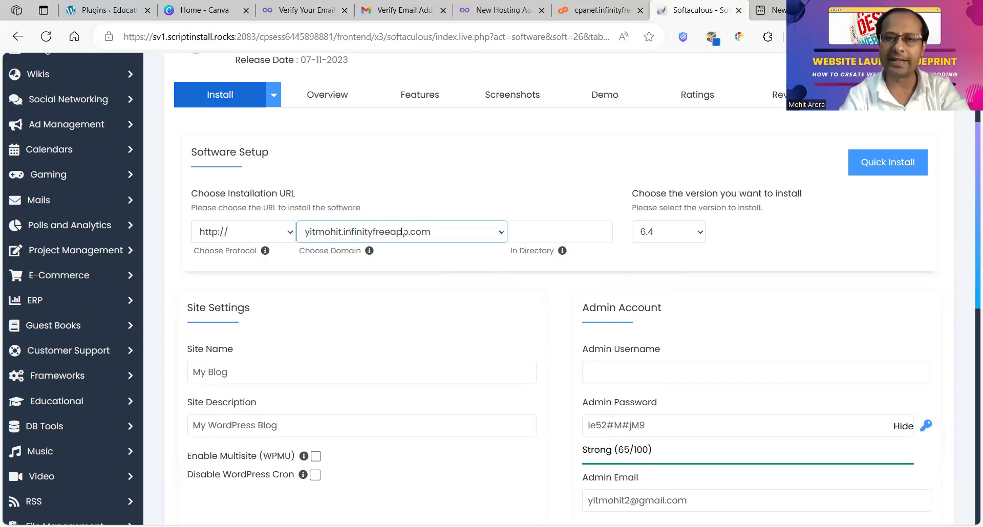
left_click(567, 222)
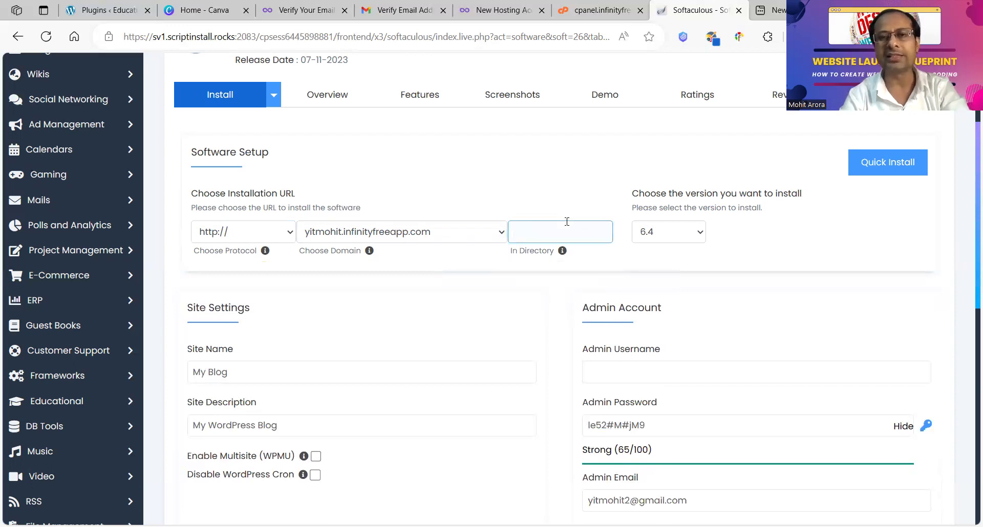
left_click(567, 222)
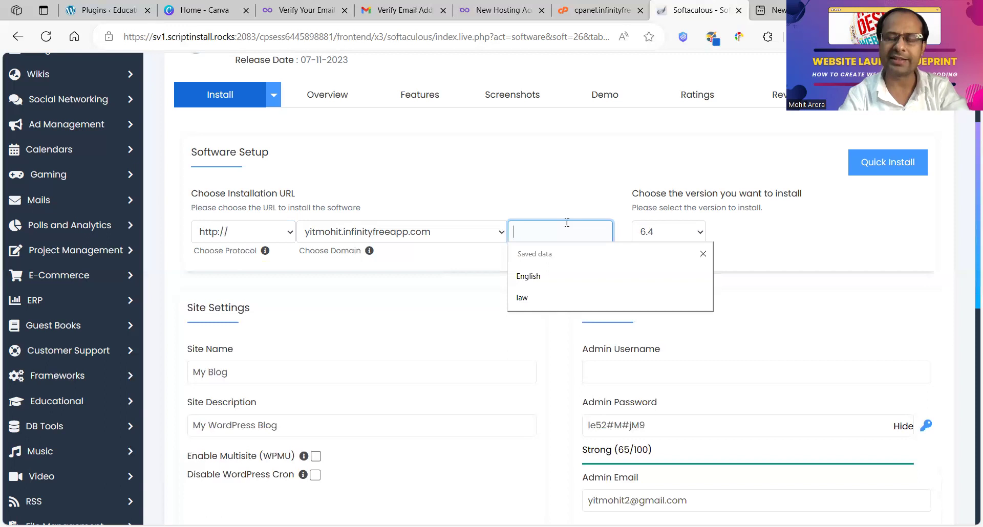
left_click(592, 175)
left_click(665, 232)
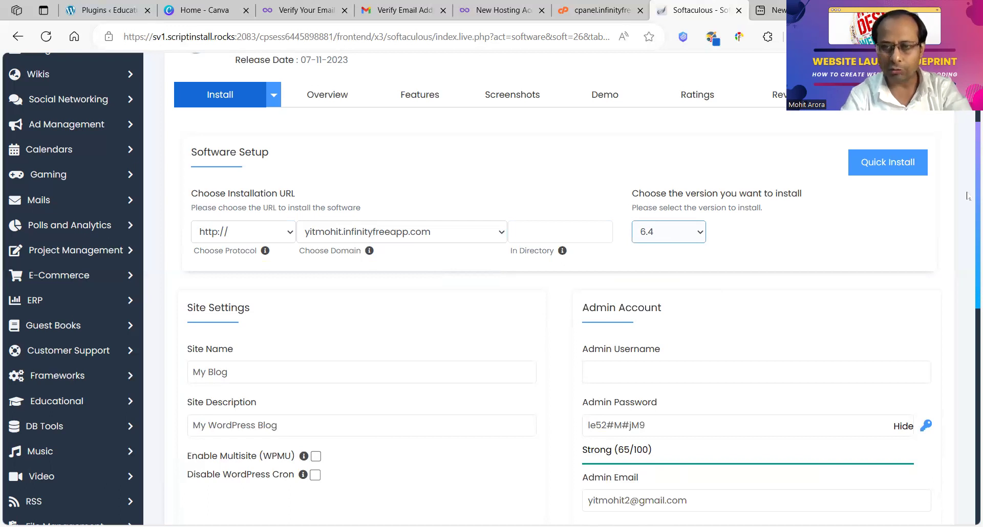
Enter the WordPress admin username and a strong admin password.
scroll(621, 278, "down", 2)
left_click(622, 282)
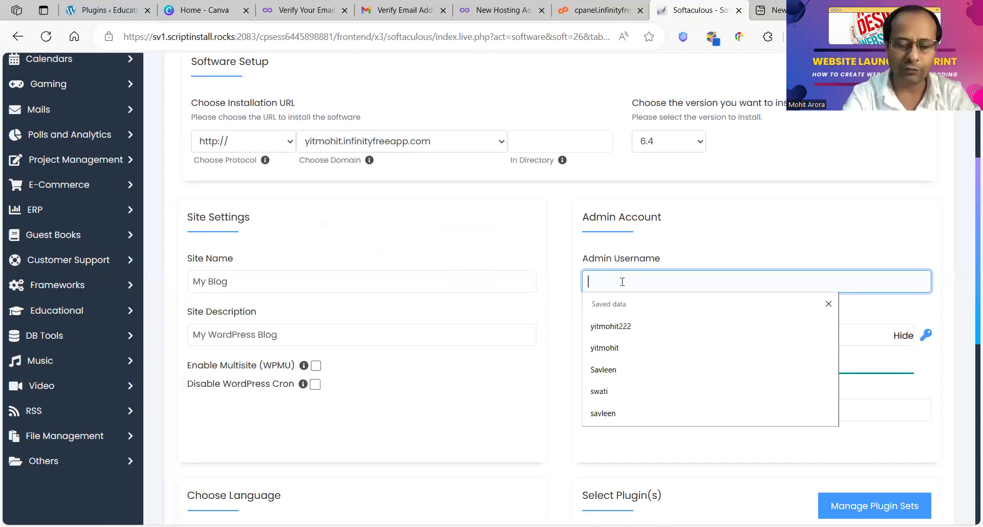
type("yit")
key("BackSpace")
type("tmohit")
key("Tab")
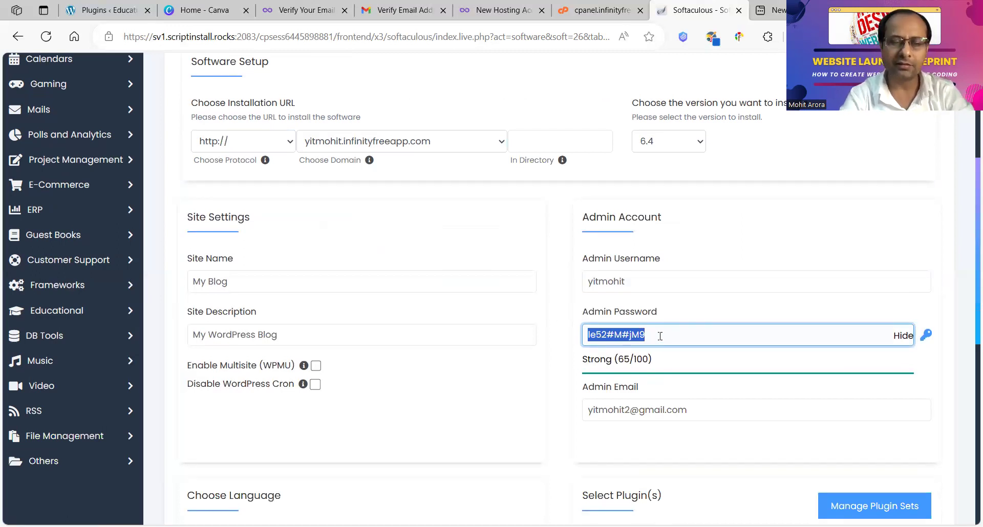
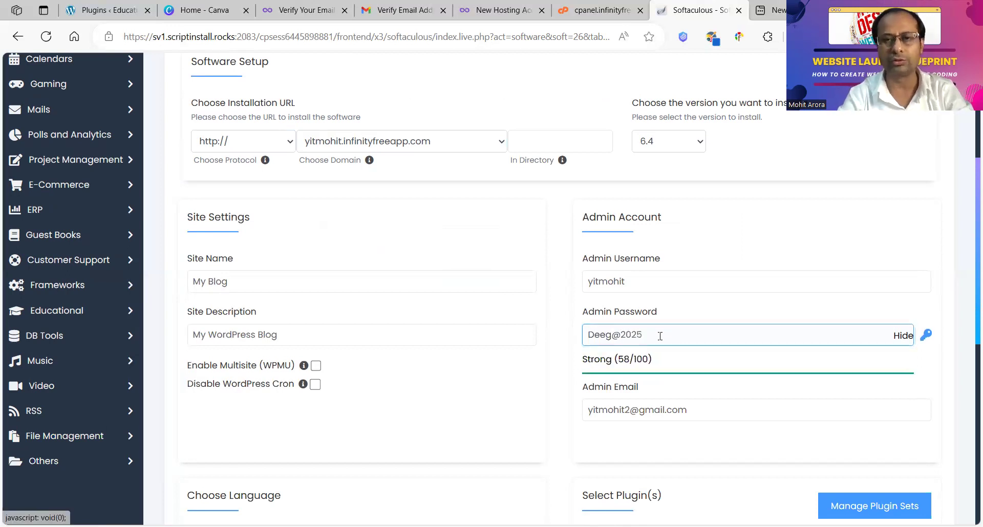
Recheck the admin username and password entries.
left_click(610, 260)
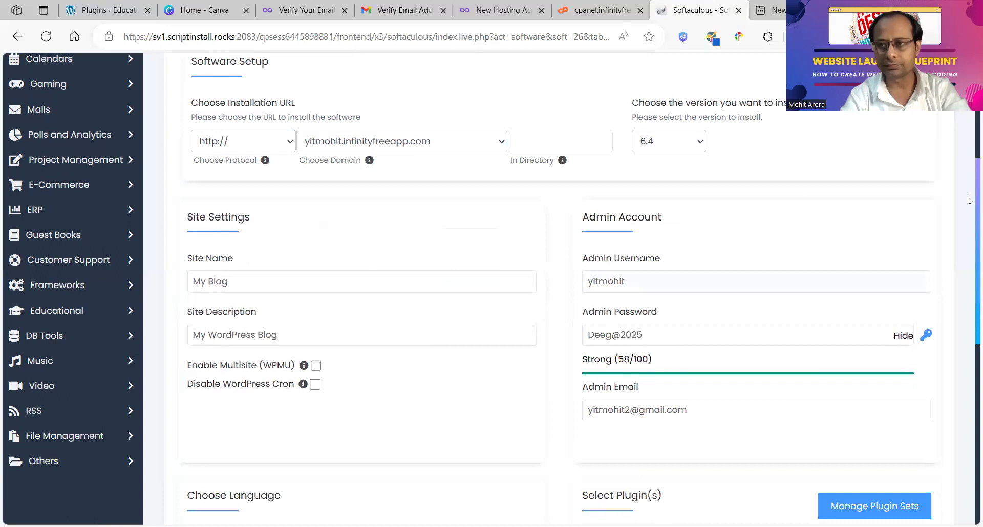
scroll(656, 287, "down", 1)
left_click(656, 276)
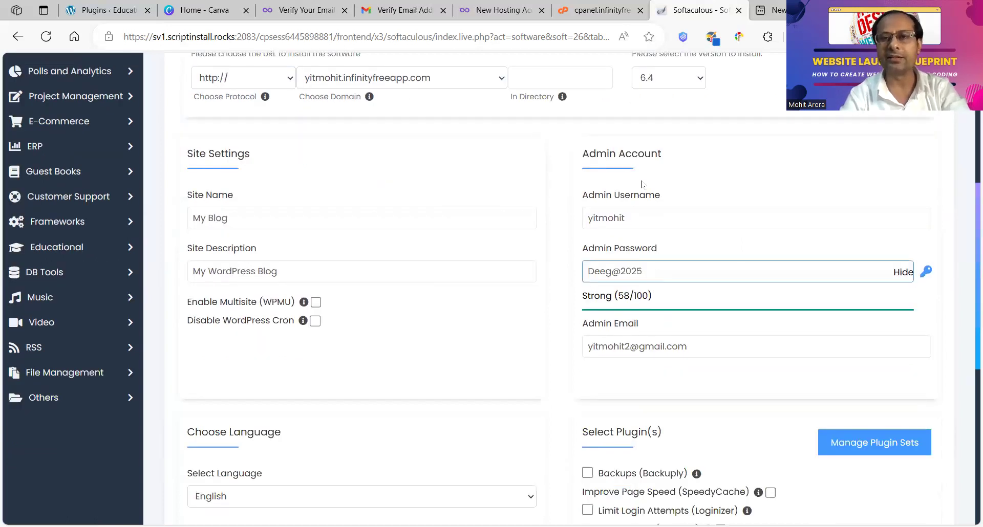
left_click(646, 215)
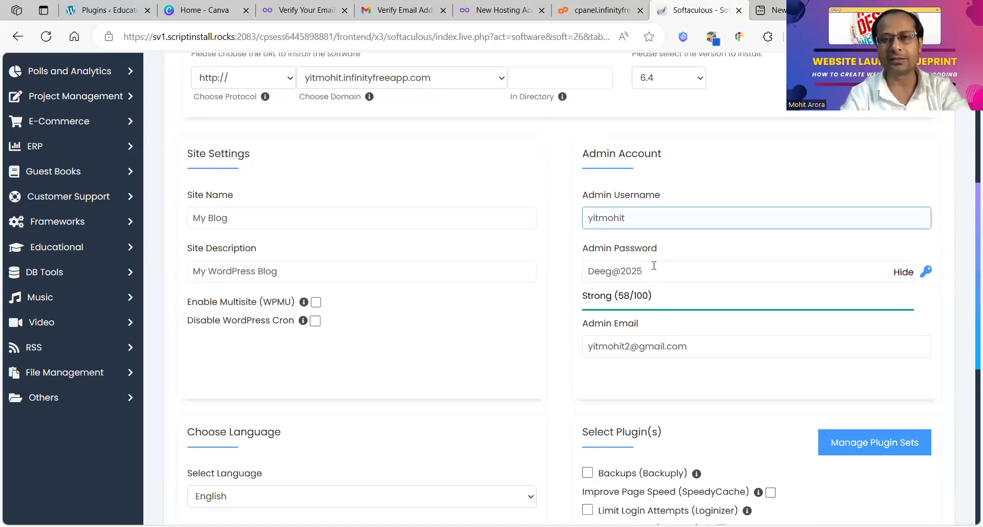
left_click(676, 314)
left_click(688, 279)
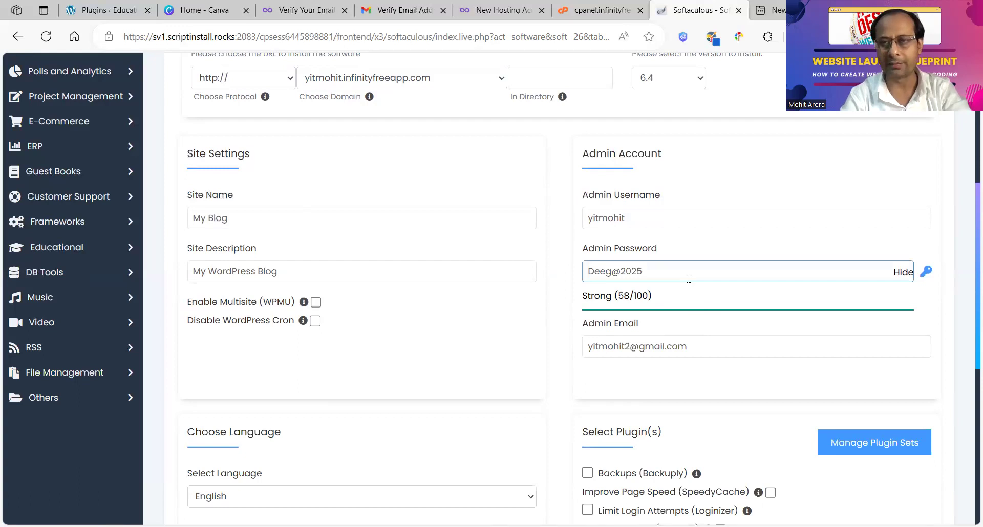
Select and confirm the admin e-mail address, dismissing the autofill suggestions.
left_click(637, 344)
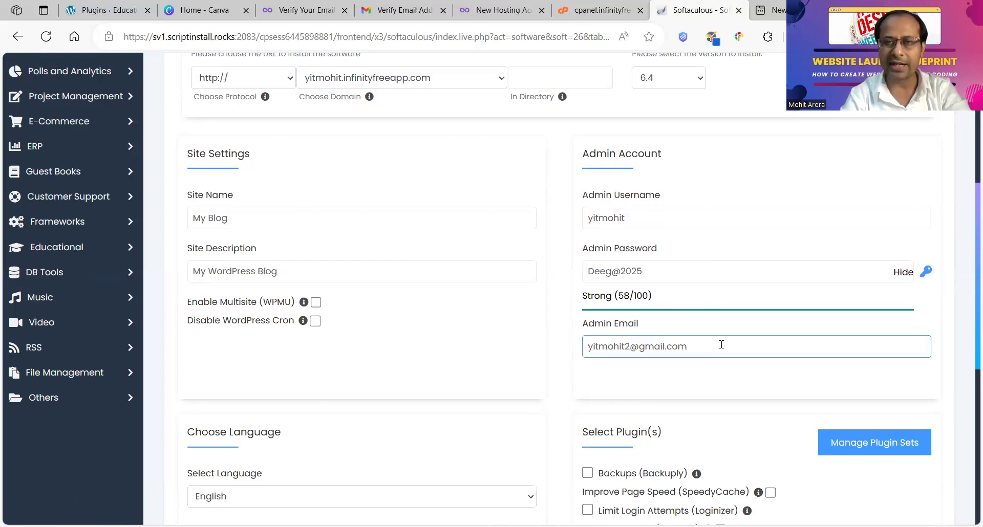
triple_click(660, 347)
left_click_drag(977, 221, 977, 264)
left_click(537, 219)
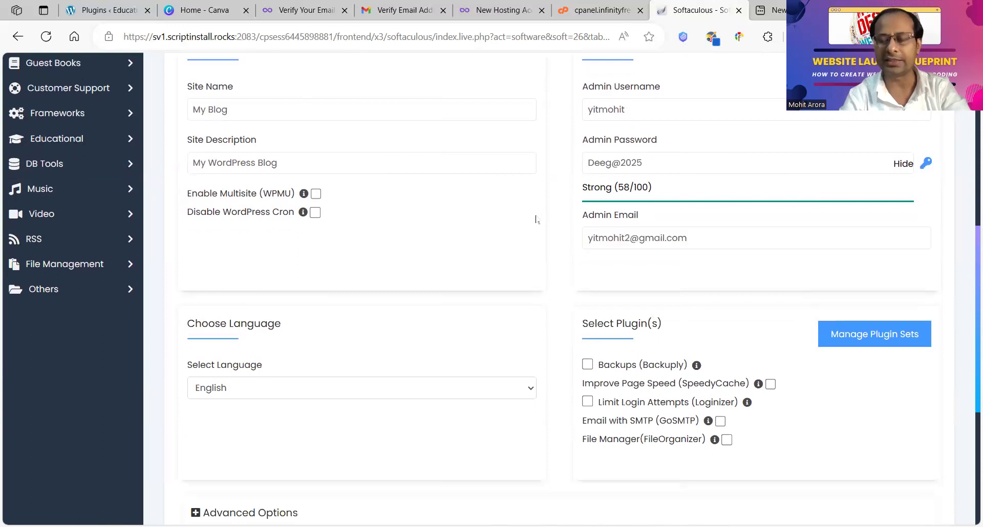
left_click(719, 239)
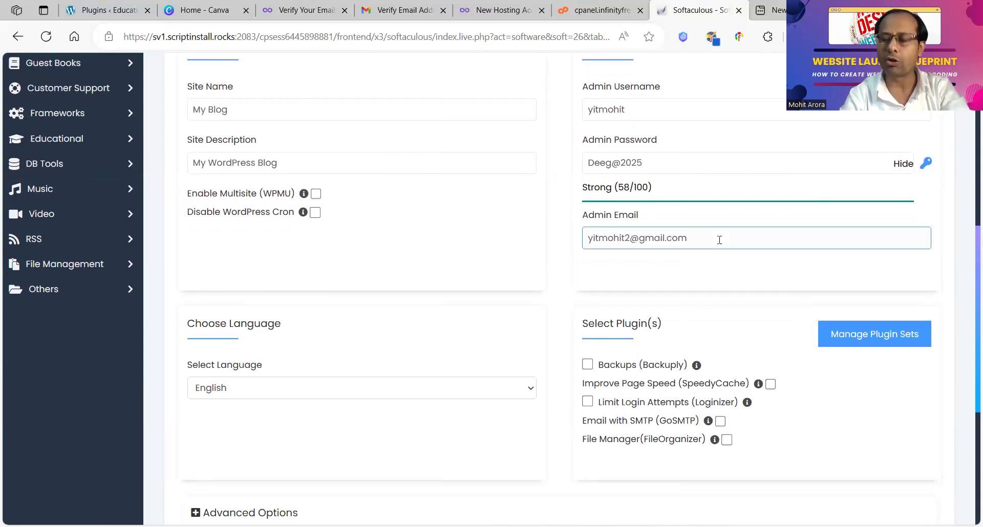
left_click(522, 208)
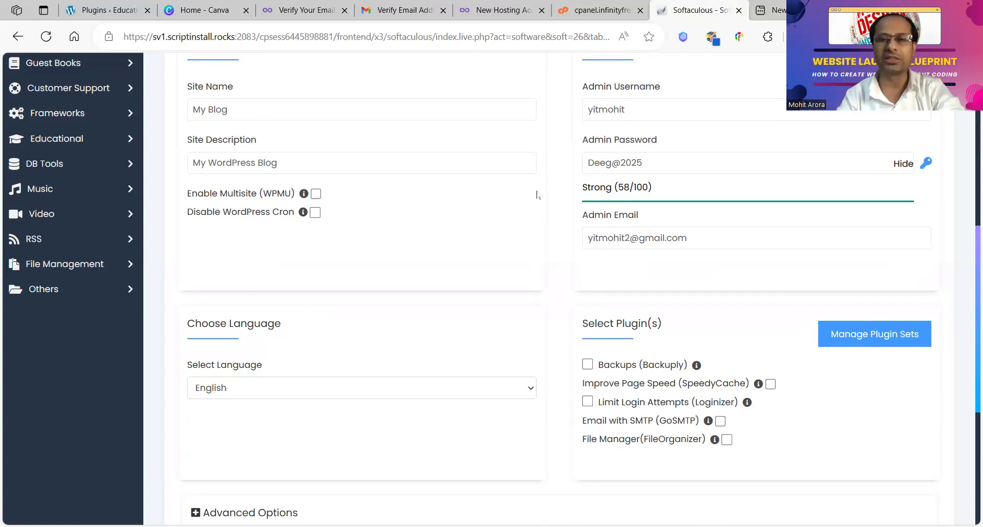
left_click_drag(699, 237, 576, 241)
left_click(550, 243)
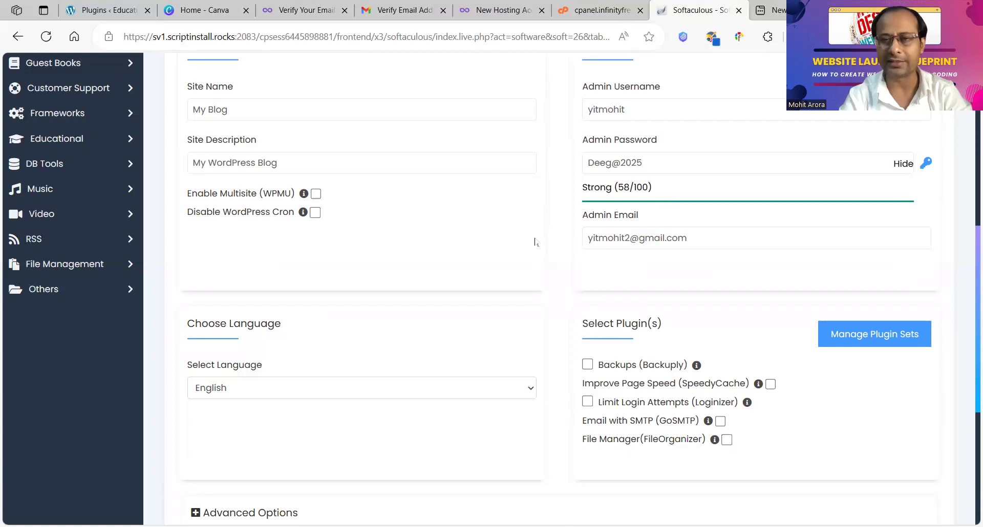
left_click(967, 186)
left_click_drag(967, 197, 966, 349)
scroll(967, 352, "down", 5)
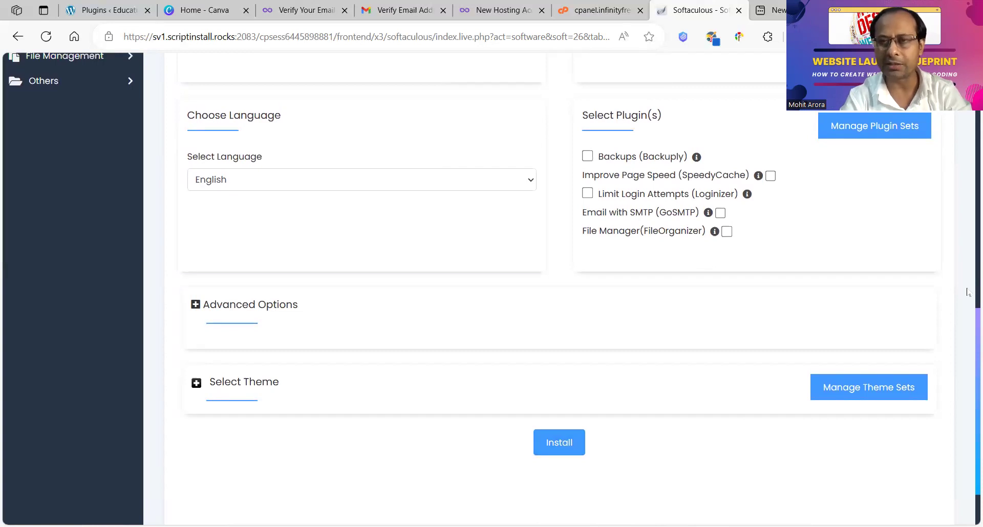
scroll(967, 203, "up", 8)
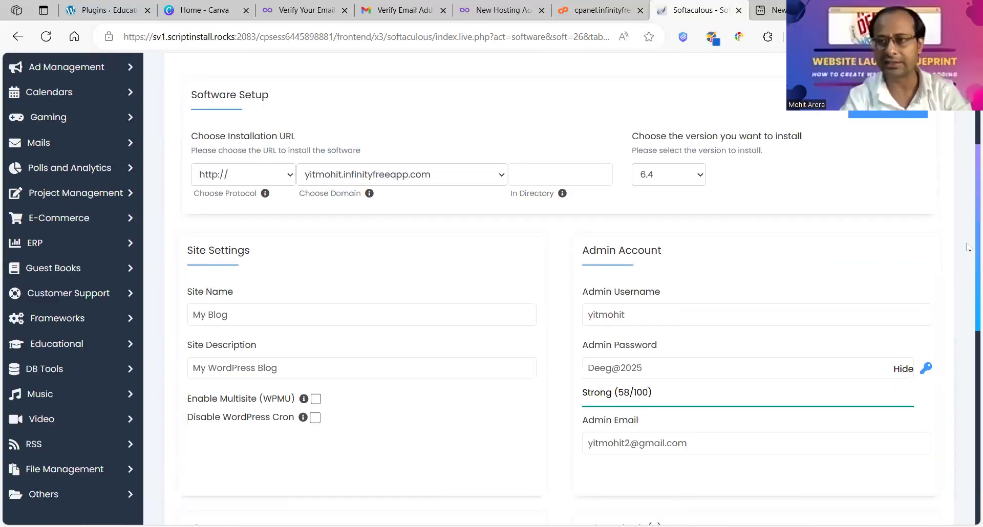
scroll(968, 447, "down", 8)
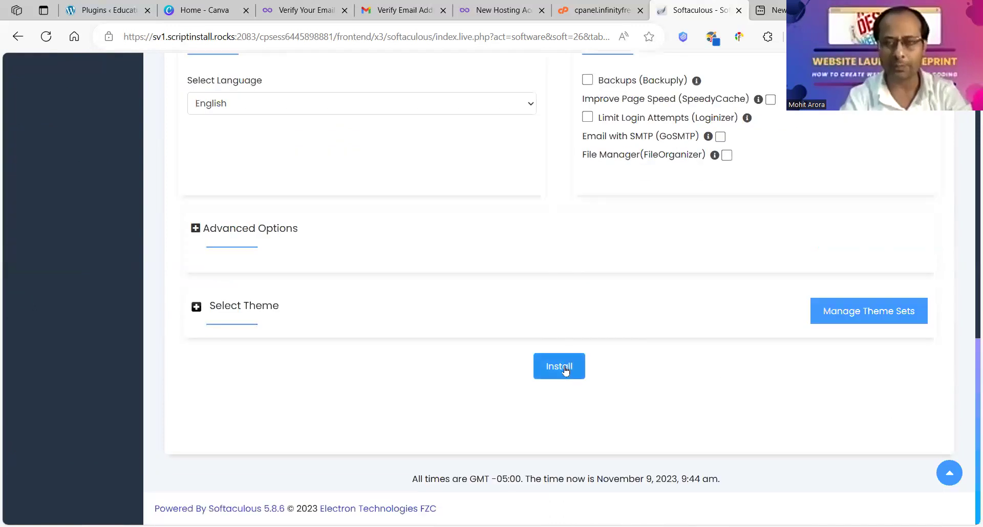
Start the WordPress install, dismiss the connection alert, and close the Verify, Gmail, hosting, cPanel and Softaculous tabs.
left_click(560, 377)
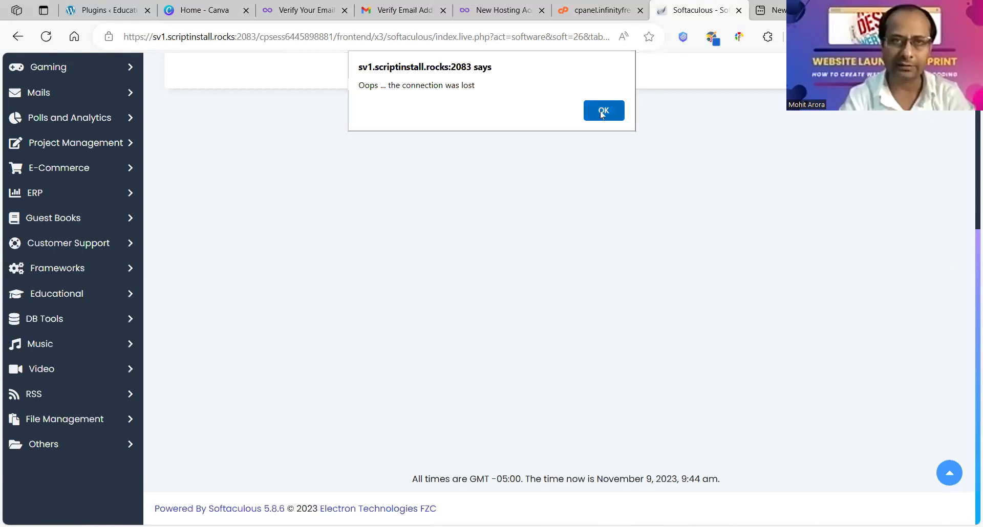
left_click(602, 114)
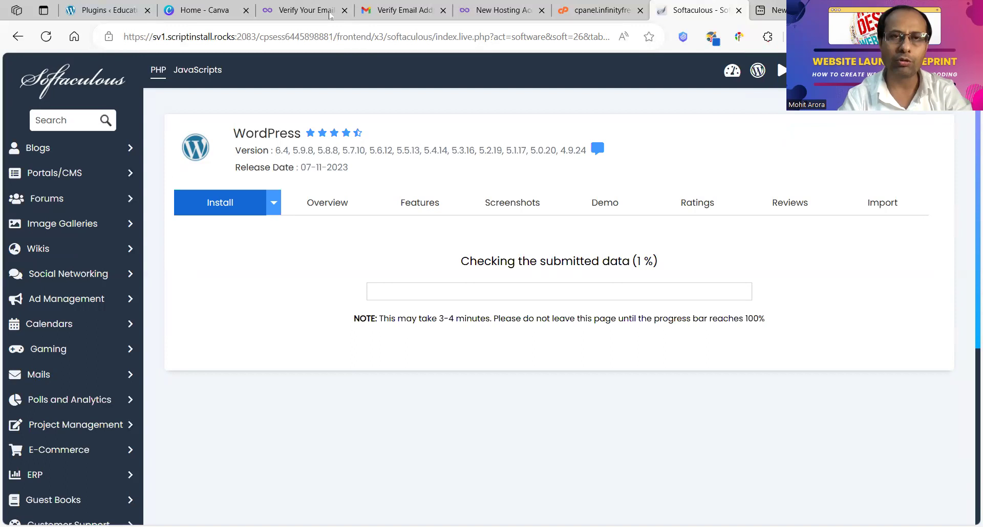
left_click(327, 10)
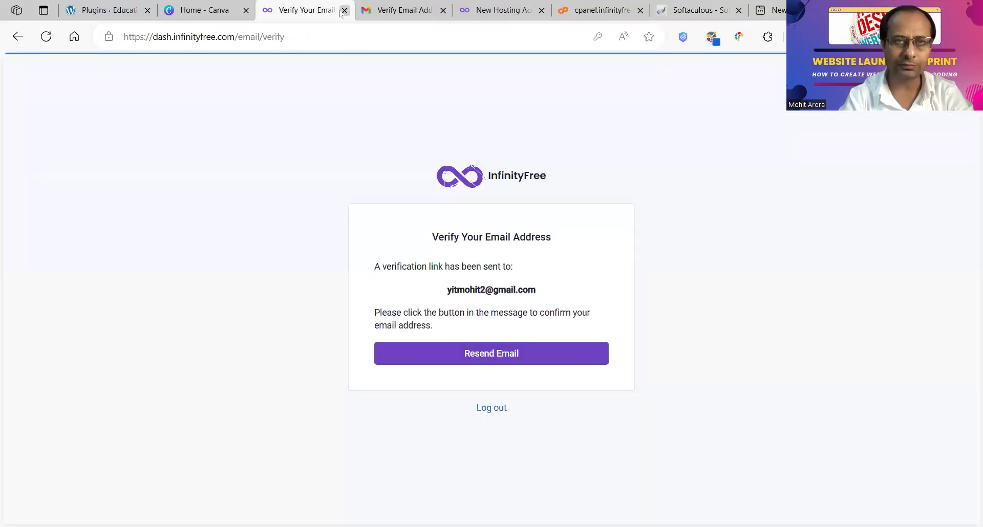
left_click(344, 10)
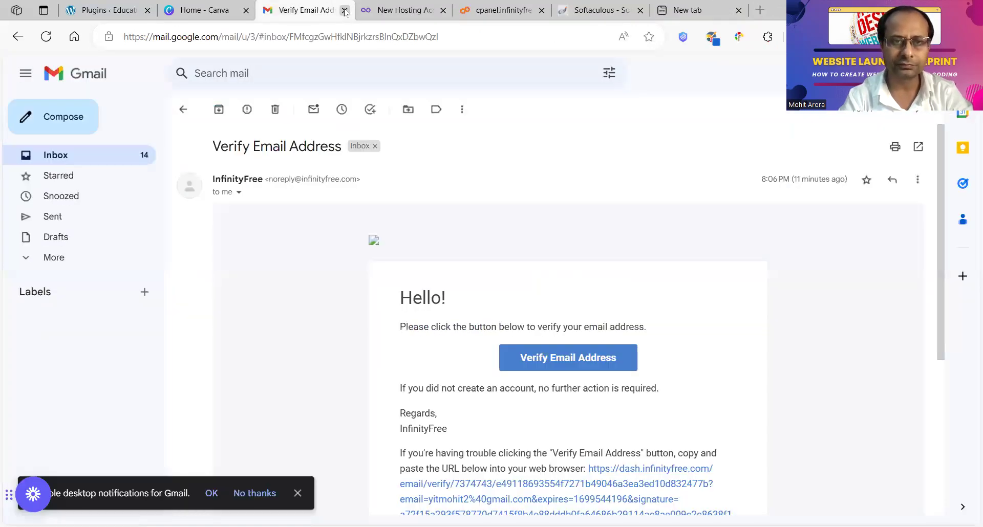
left_click(344, 11)
left_click(343, 10)
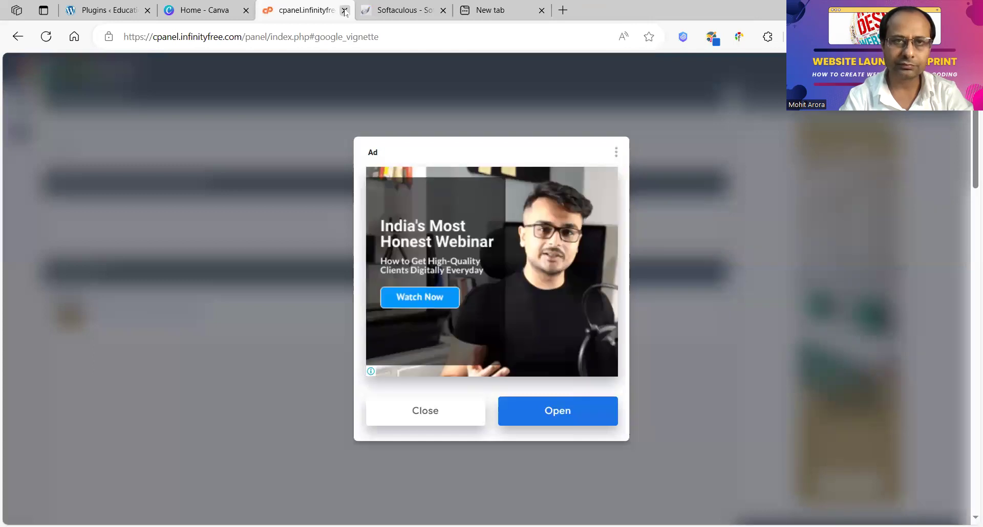
left_click(344, 10)
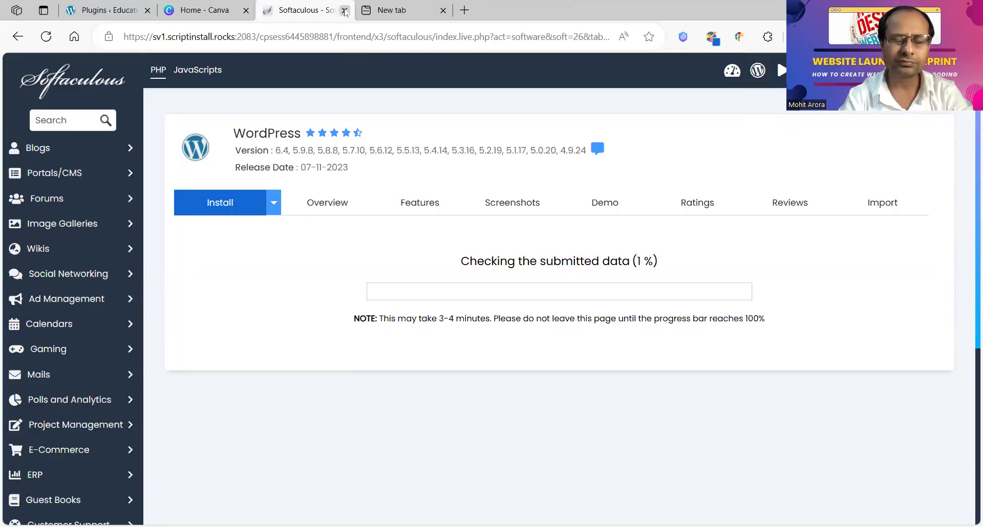
left_click(344, 10)
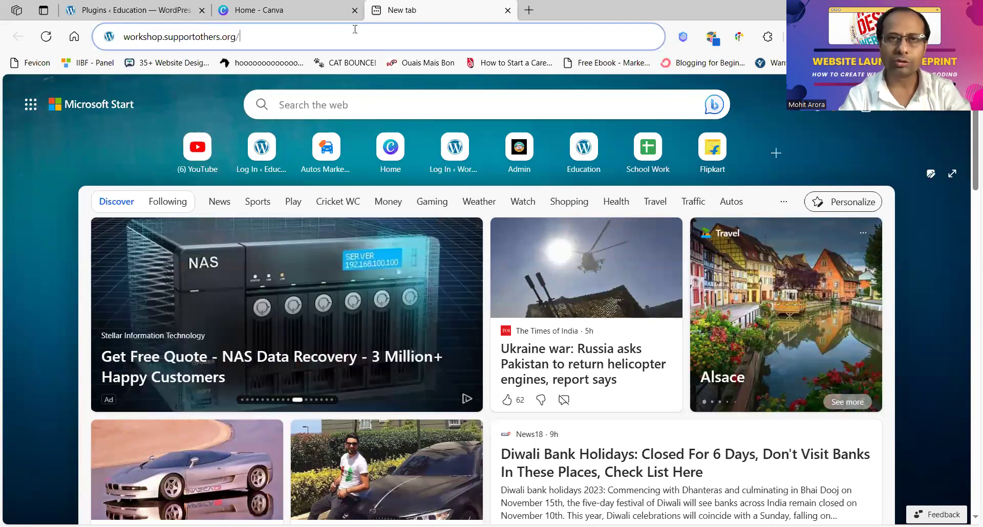
Load rashi.supportothers.org and scroll its Education homepage down to the footer and back.
left_click(114, 36)
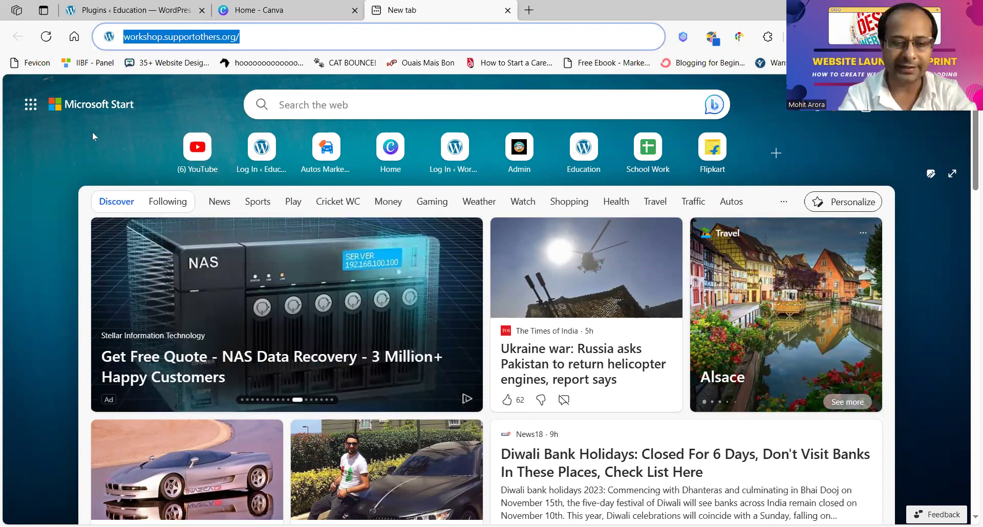
type("rash")
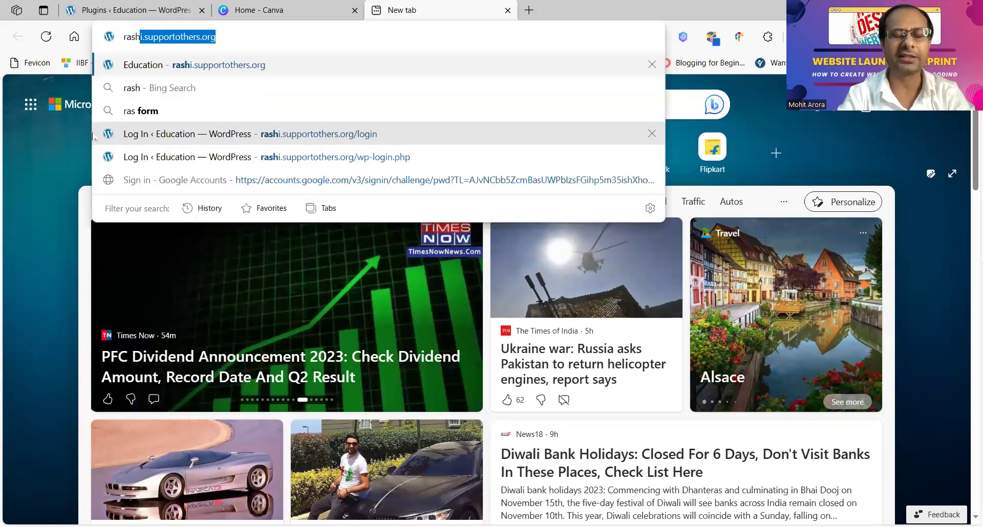
key("Return")
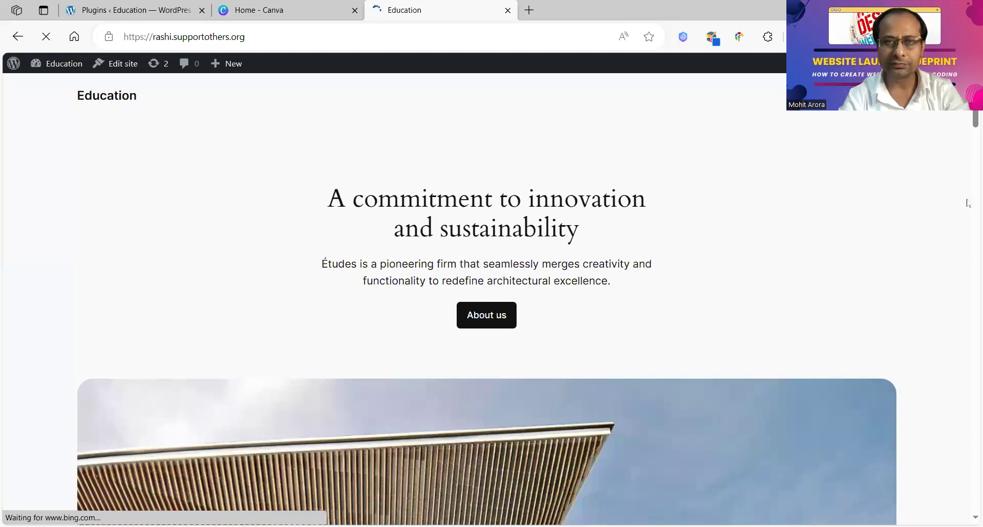
scroll(967, 301, "down", 10)
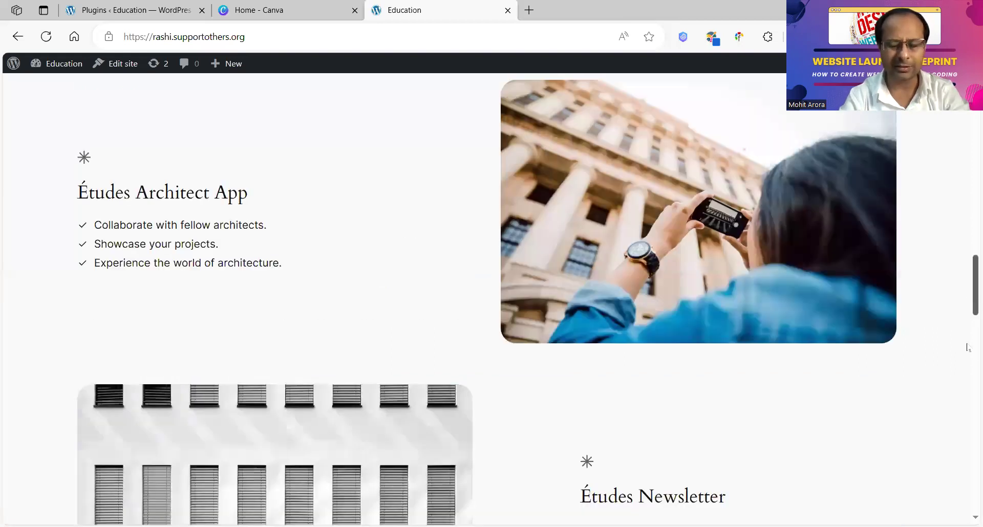
scroll(967, 348, "down", 6)
scroll(966, 329, "up", 2)
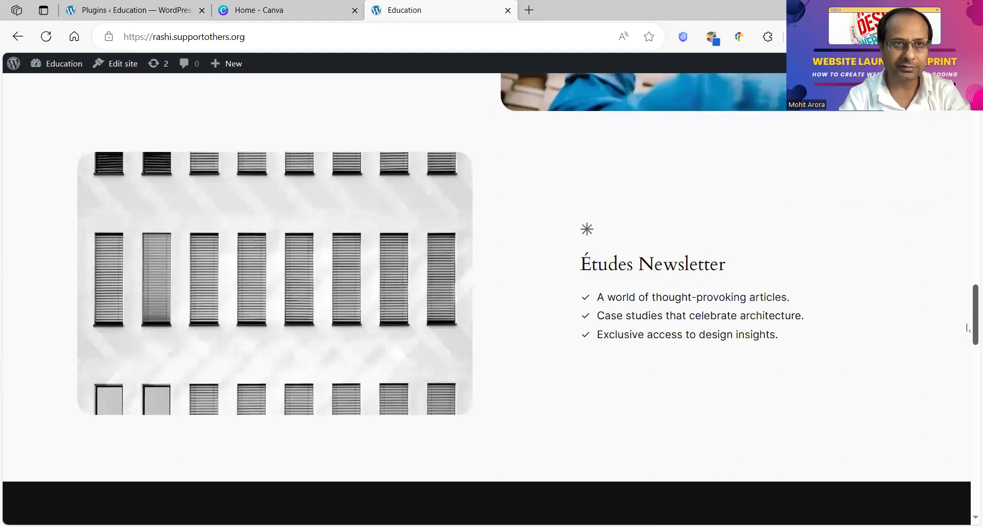
scroll(967, 317, "up", 5)
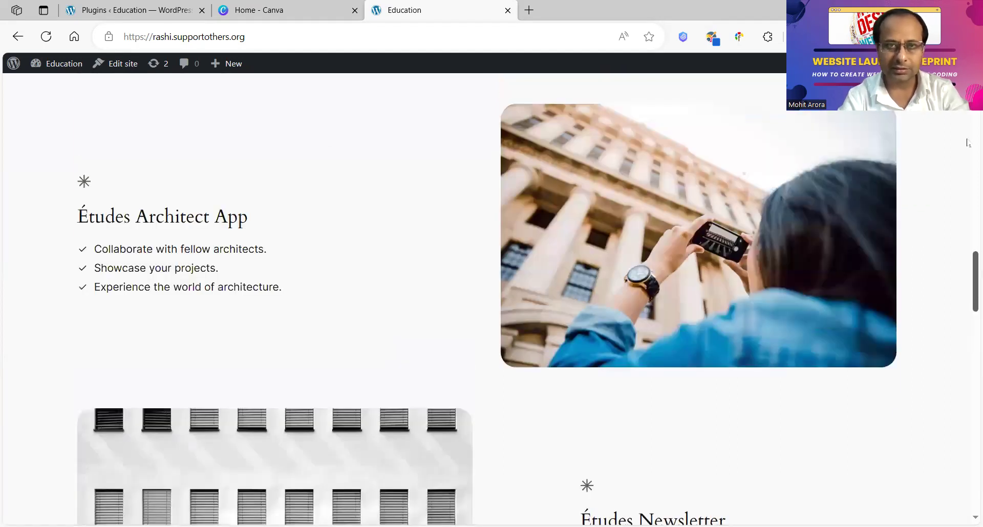
scroll(967, 142, "up", 8)
scroll(967, 215, "up", 6)
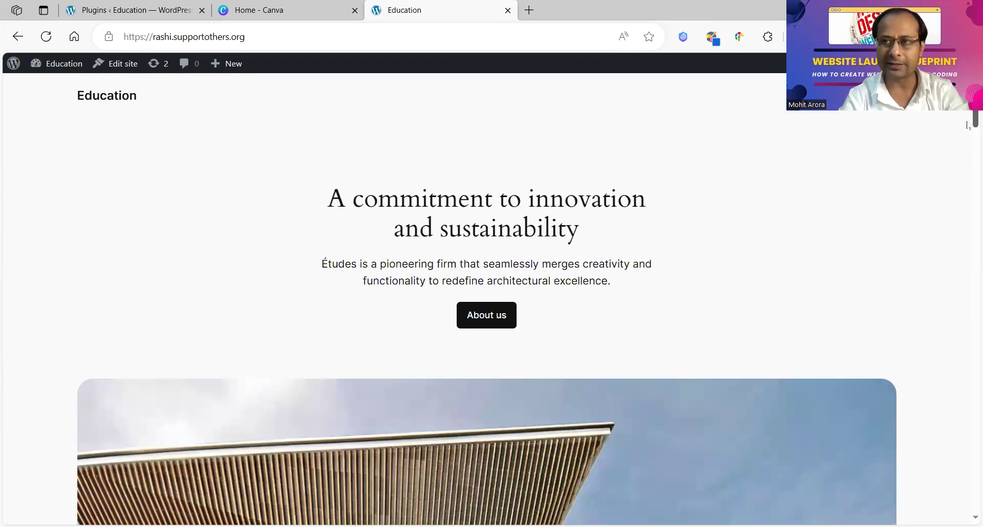
scroll(967, 317, "down", 20)
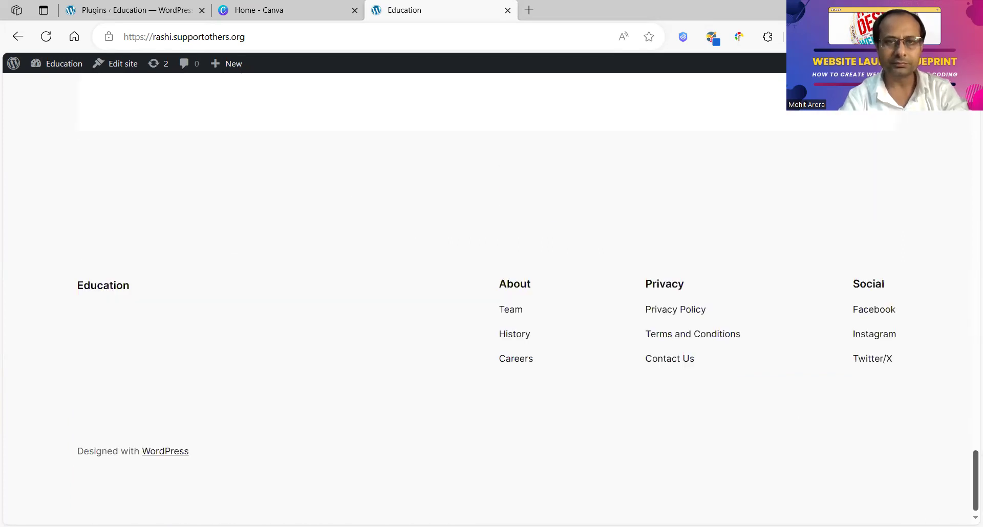
scroll(967, 244, "up", 20)
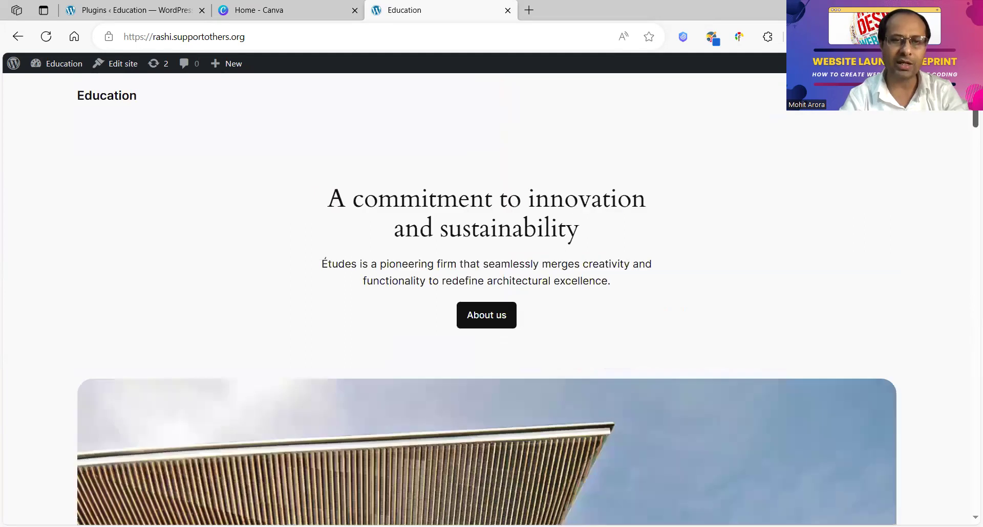
scroll(967, 281, "down", 20)
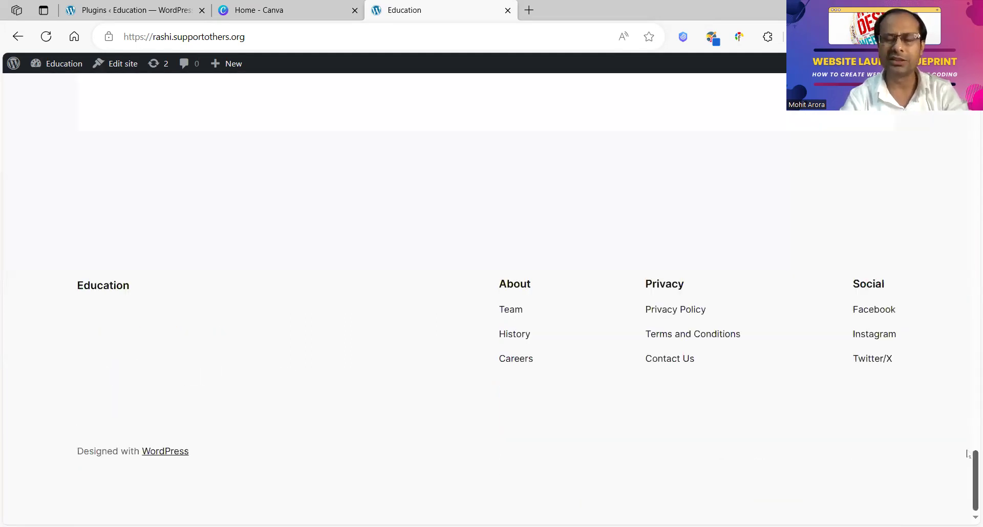
scroll(967, 454, "up", 20)
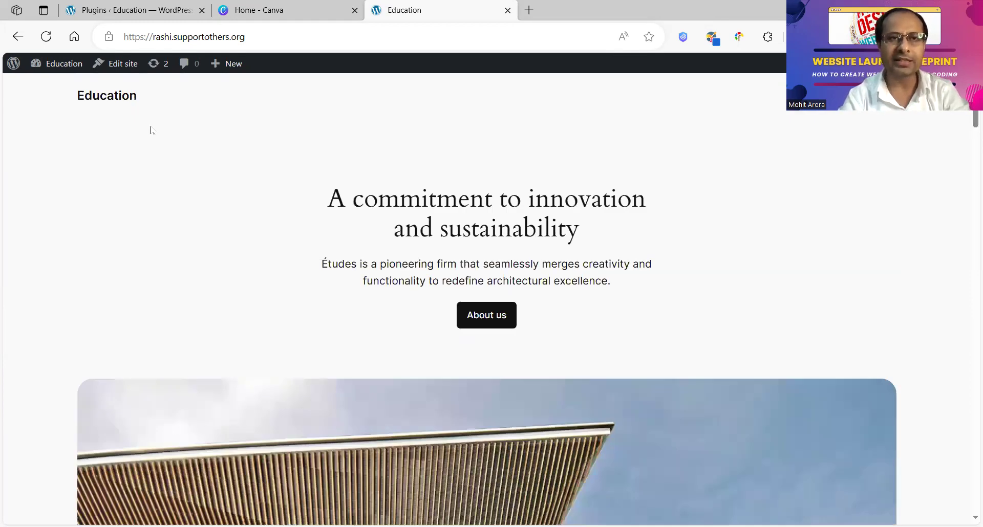
Change the site URL from /login to /wp-admin/ to reach the WordPress login page.
left_click(320, 36)
type("/")
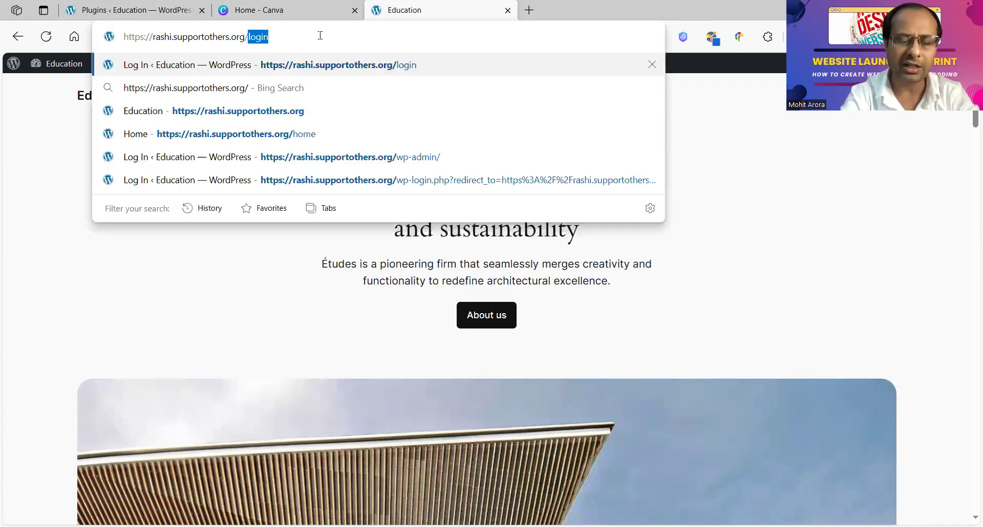
type("login")
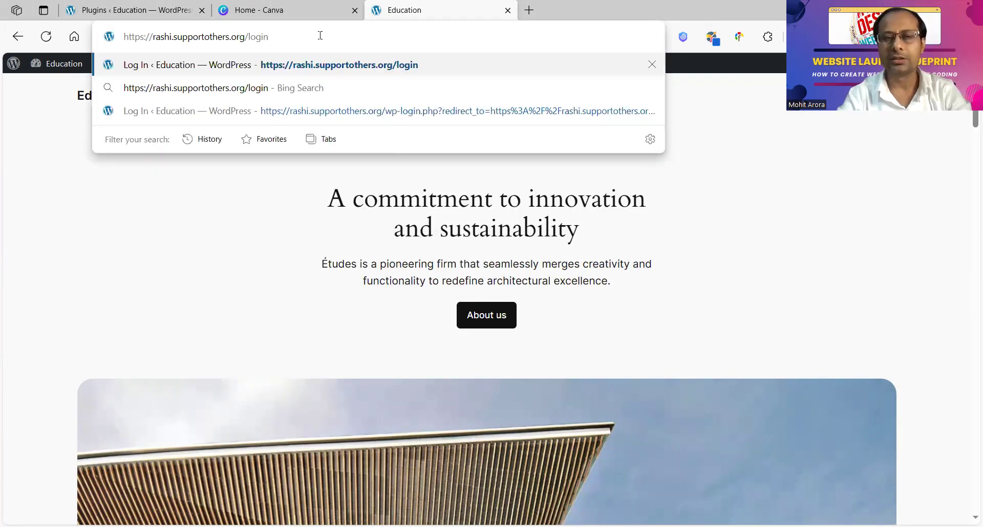
key("Return")
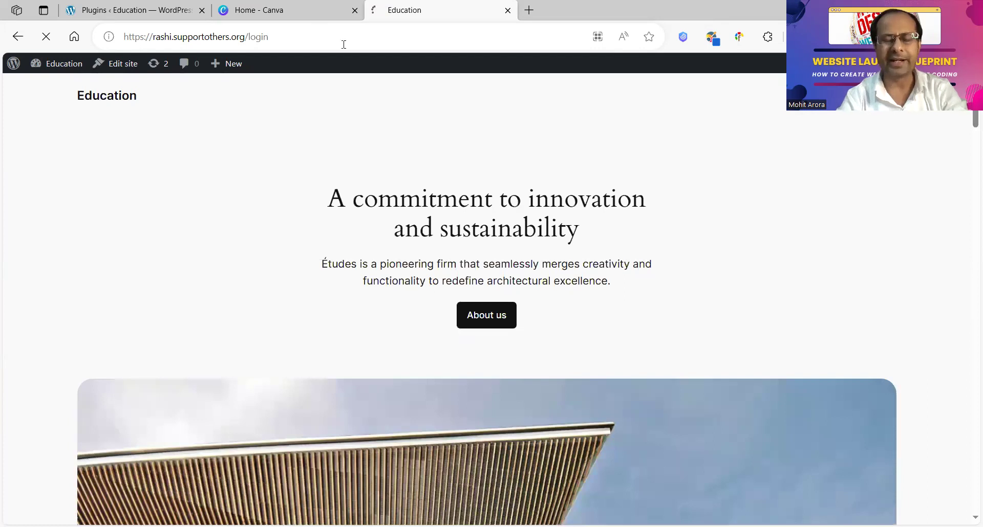
left_click(332, 38)
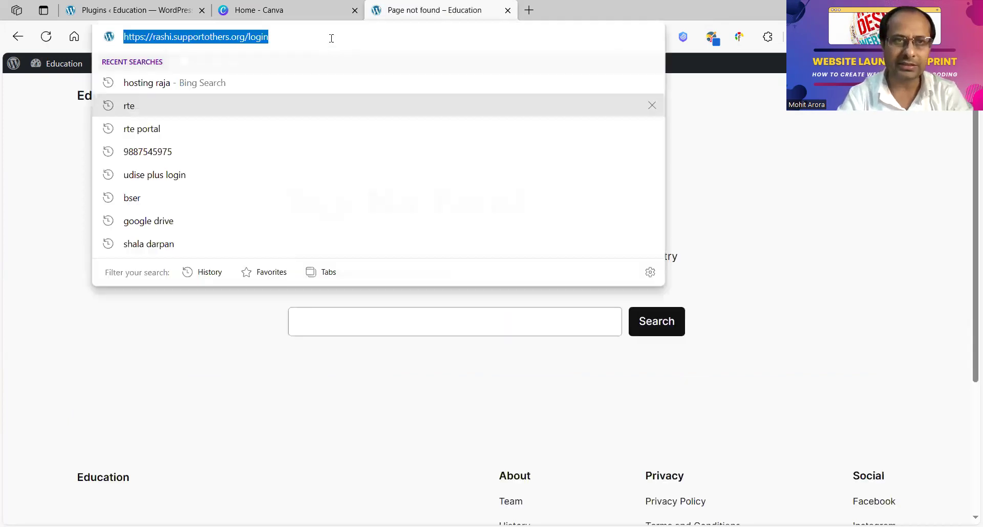
left_click(352, 39)
key("BackSpace")
key("BackSpace")
key("BackSpace")
key("BackSpace")
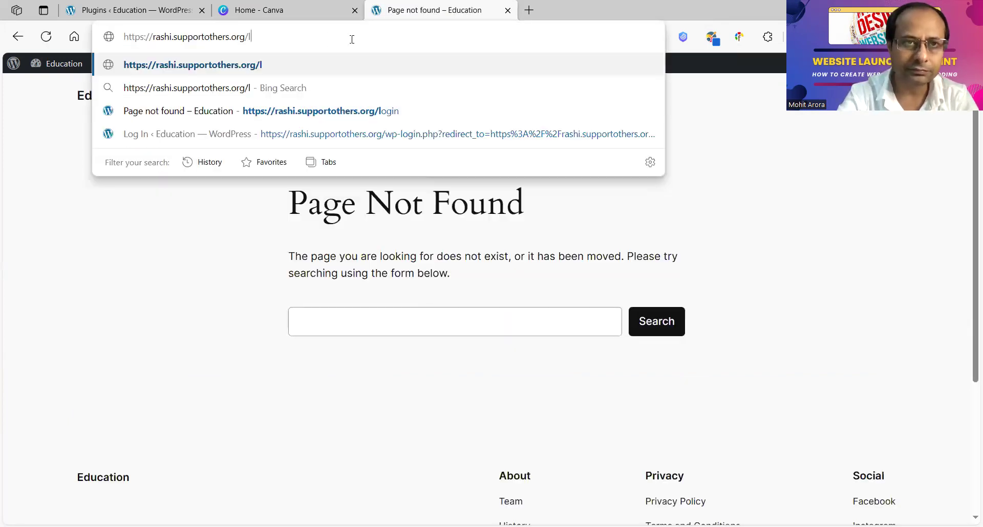
key("BackSpace")
type("w")
key("Return")
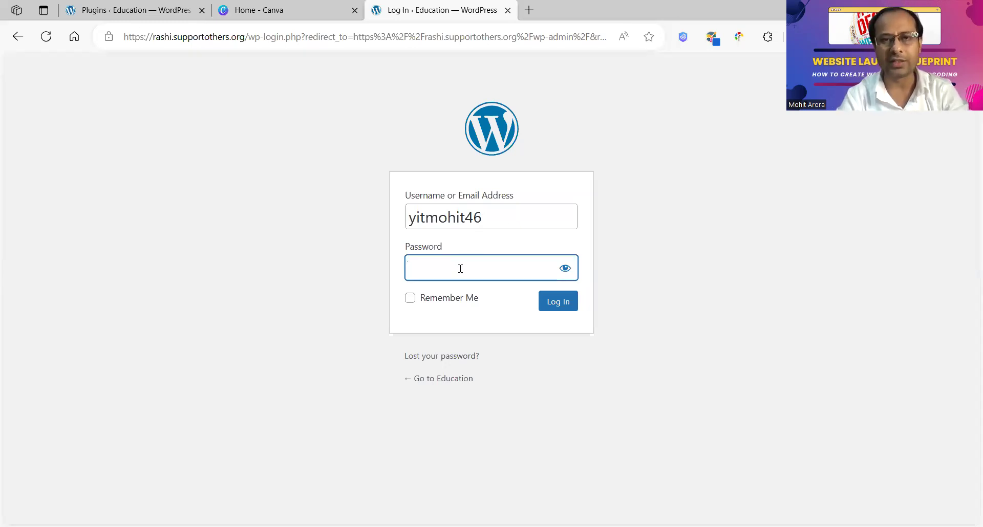
Enter the admin password and submit the WordPress login, retrying after it is rejected.
key("Return")
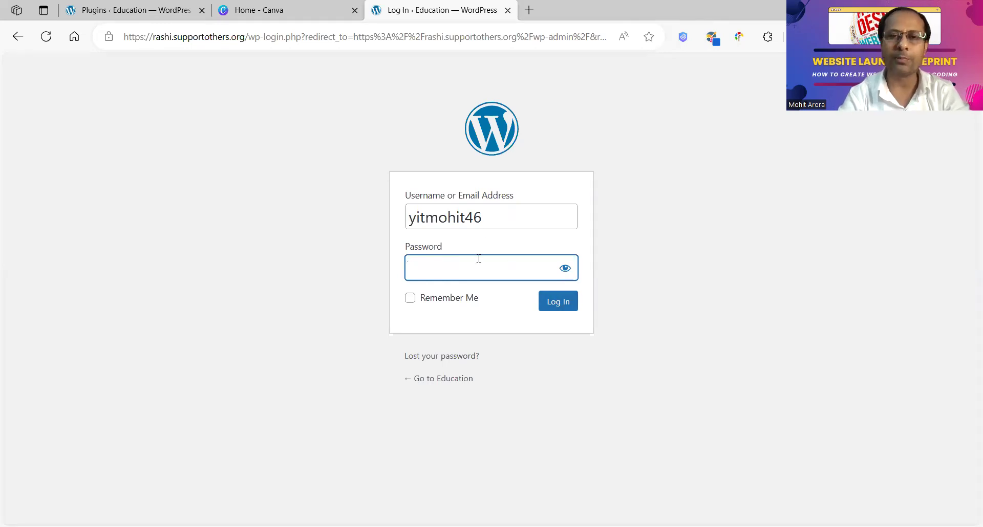
left_click(111, 10)
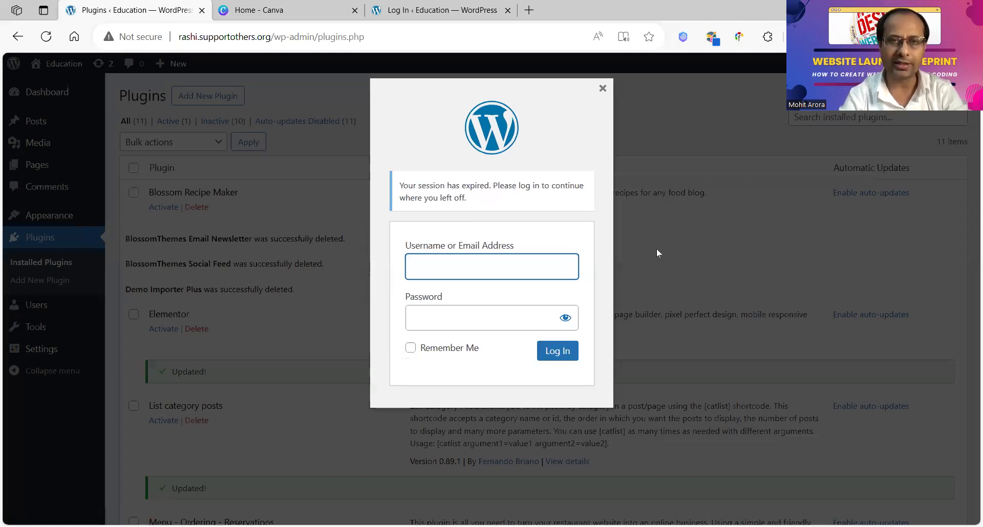
left_click(440, 11)
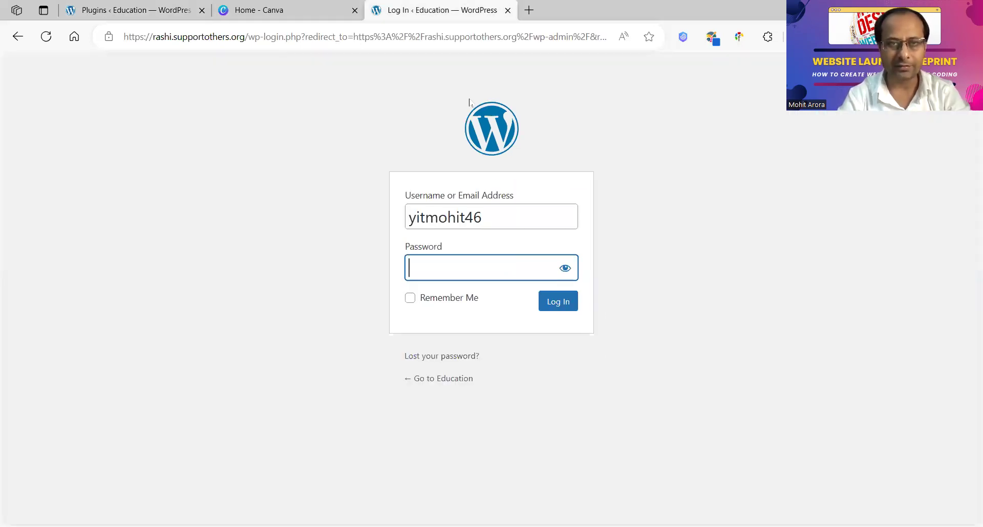
left_click(463, 269)
type("*****")
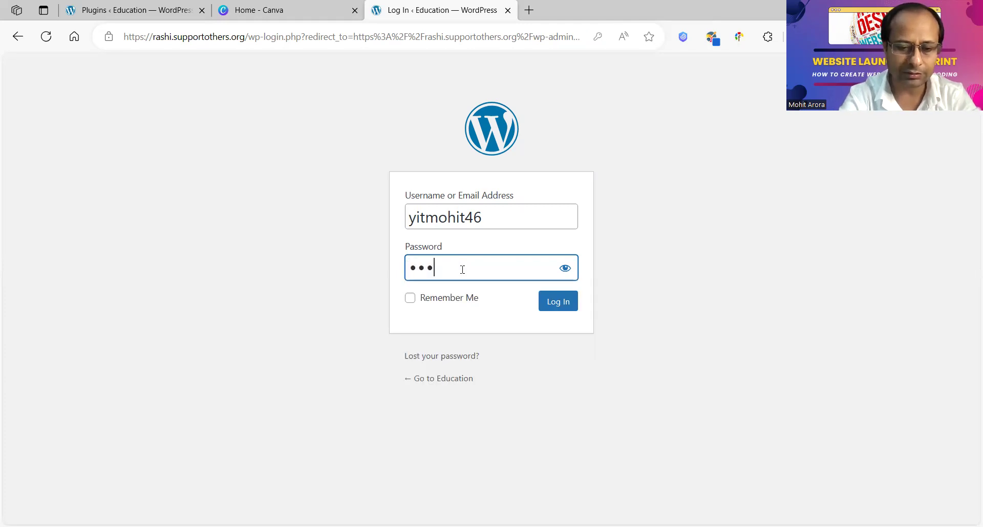
type("****")
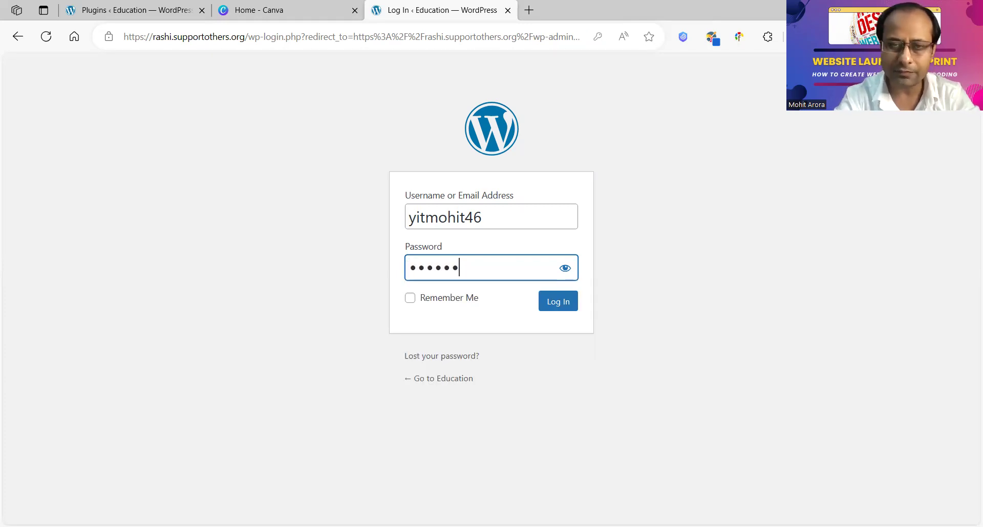
left_click(560, 304)
left_click(439, 317)
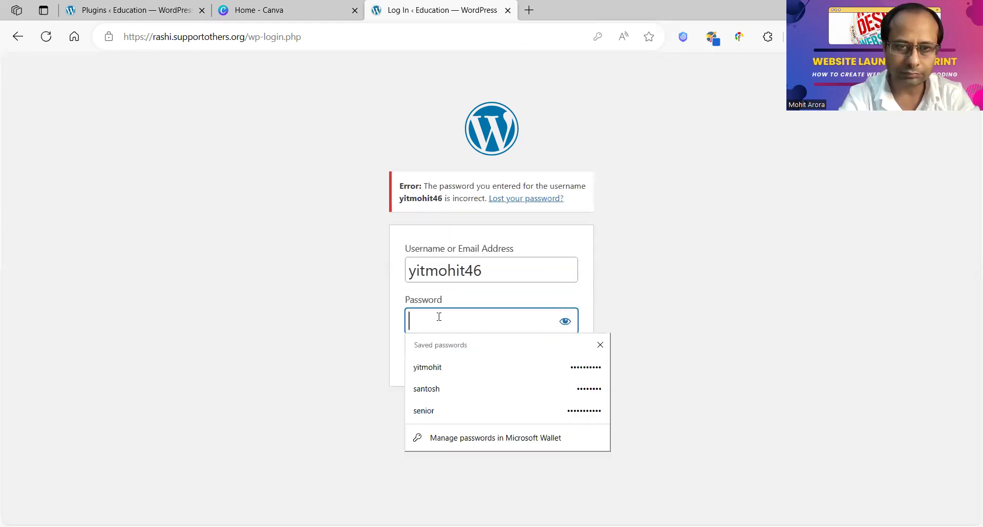
type("•••••••••")
left_click(552, 357)
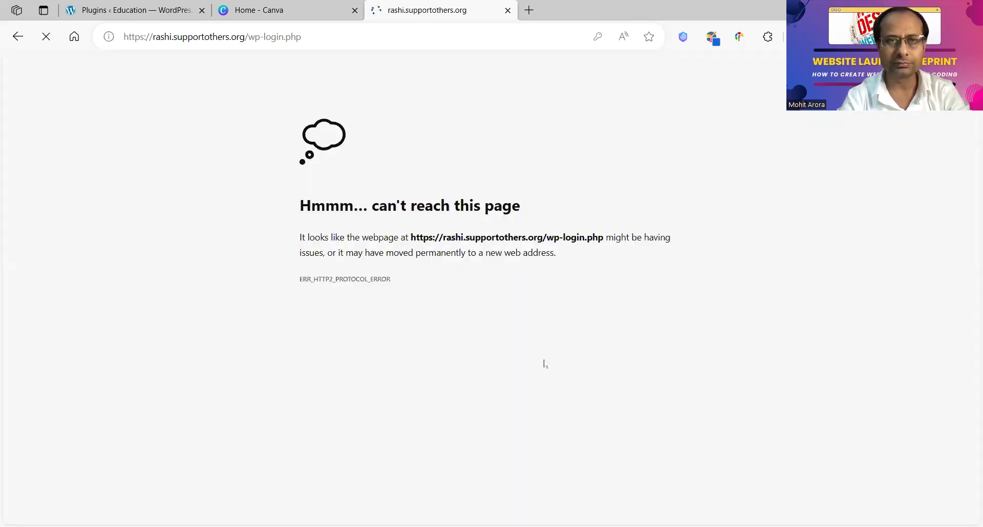
Reload the unreachable login page, confirm resubmission, and refocus the password field.
left_click(46, 37)
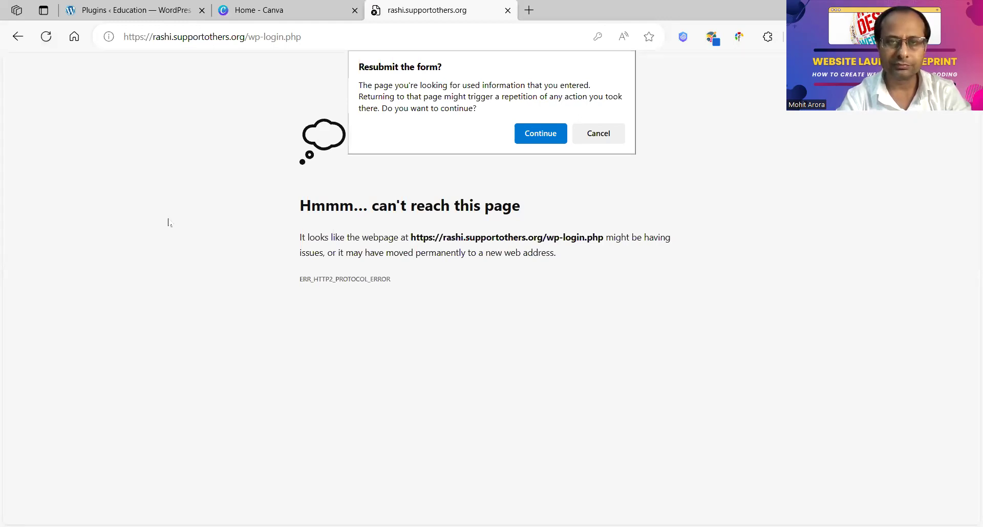
left_click(540, 142)
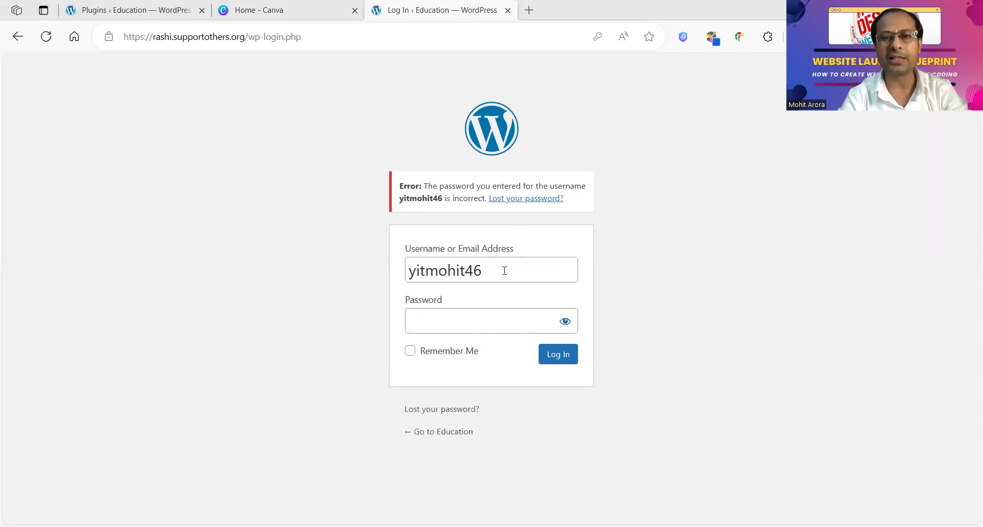
left_click(459, 318)
left_click(652, 300)
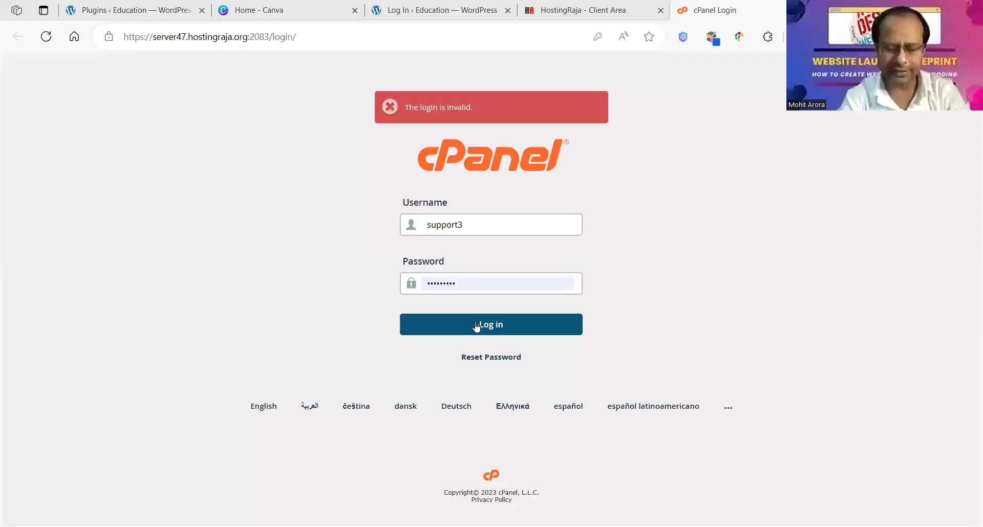
Sign in to cPanel and open the Education site's WordPress dashboard from its installation admin link.
left_click(495, 327)
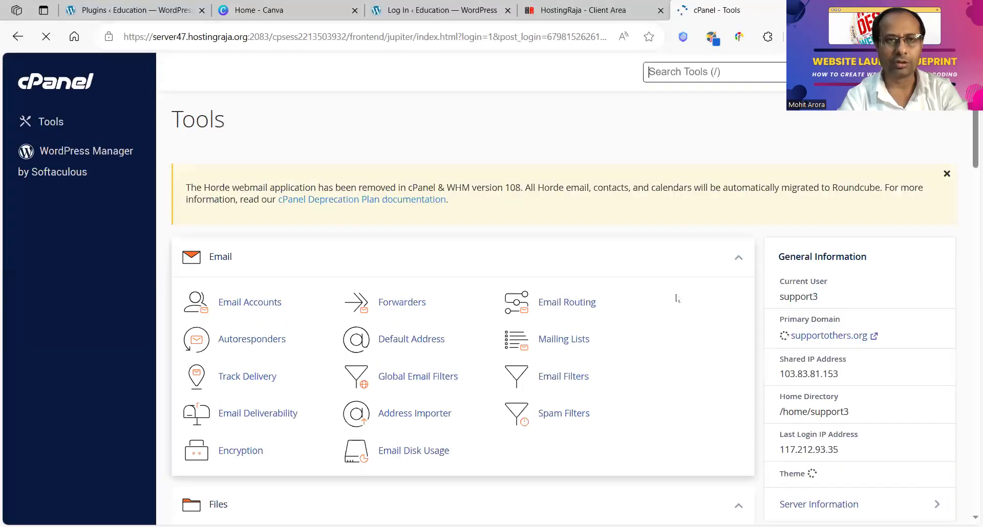
left_click_drag(967, 128, 966, 450)
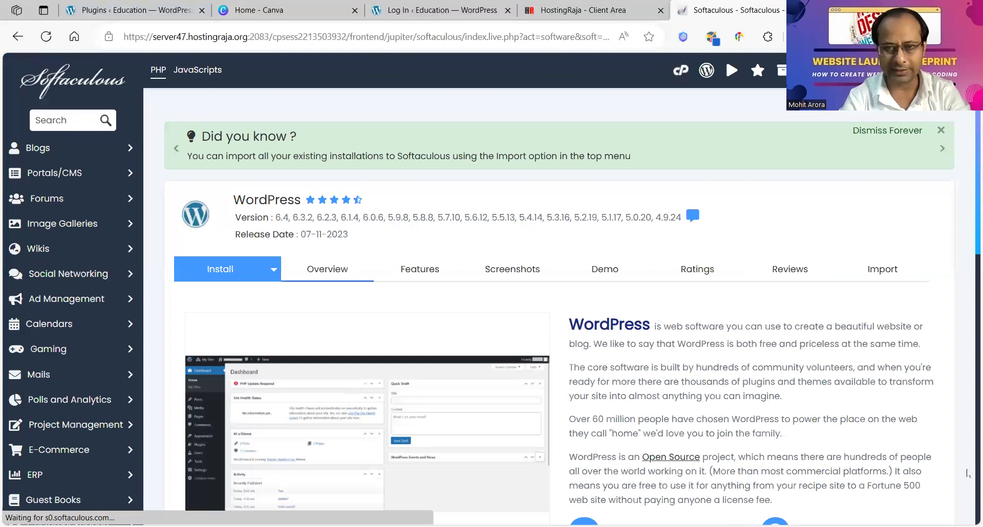
scroll(566, 294, "down", 15)
left_click(564, 295)
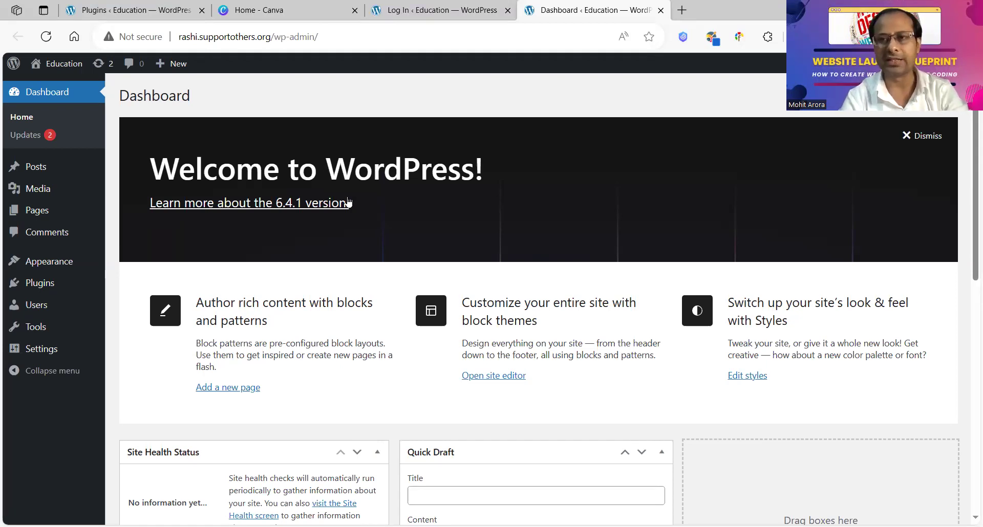
Bulk-trash the Privacy Policy and Sample Page from All Pages, then open a new browser tab.
mouse_move(45, 210)
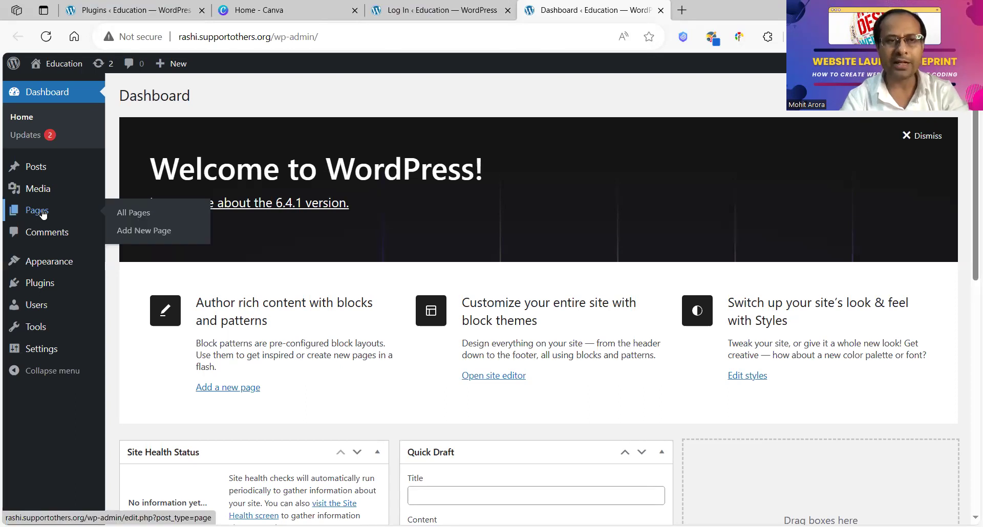
left_click(140, 215)
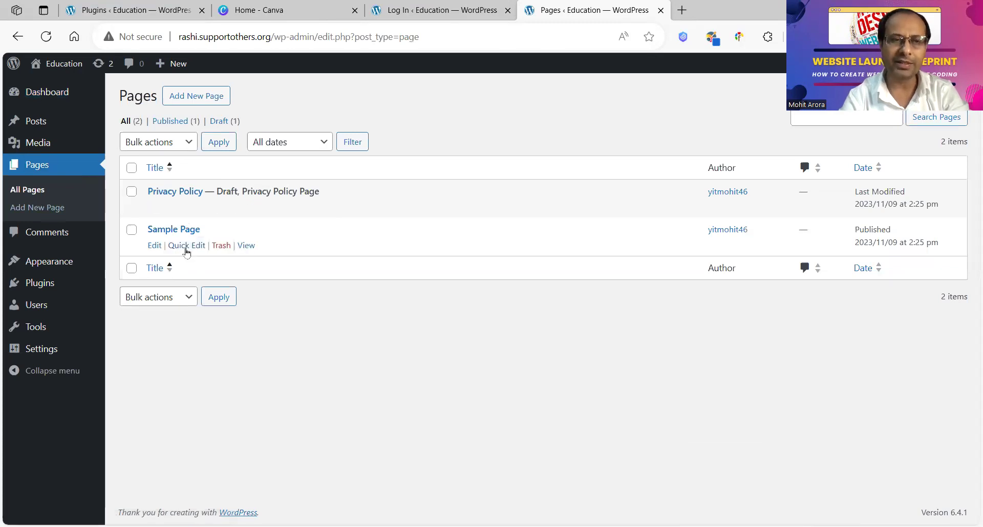
left_click(132, 168)
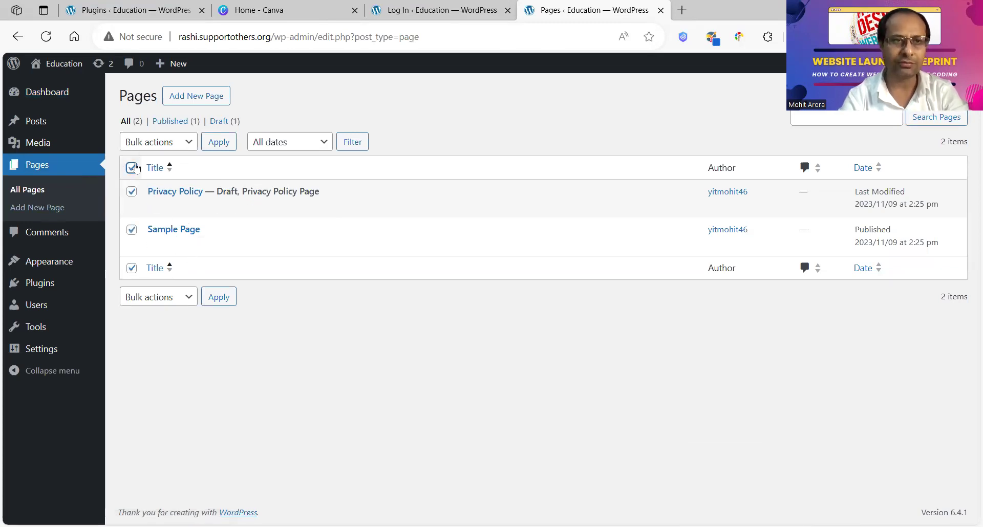
left_click(154, 142)
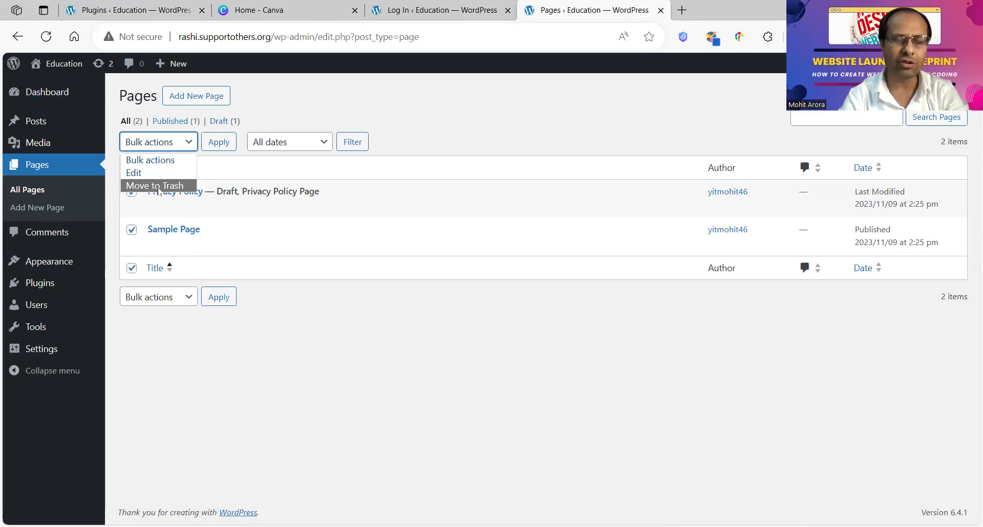
left_click(158, 185)
left_click(218, 141)
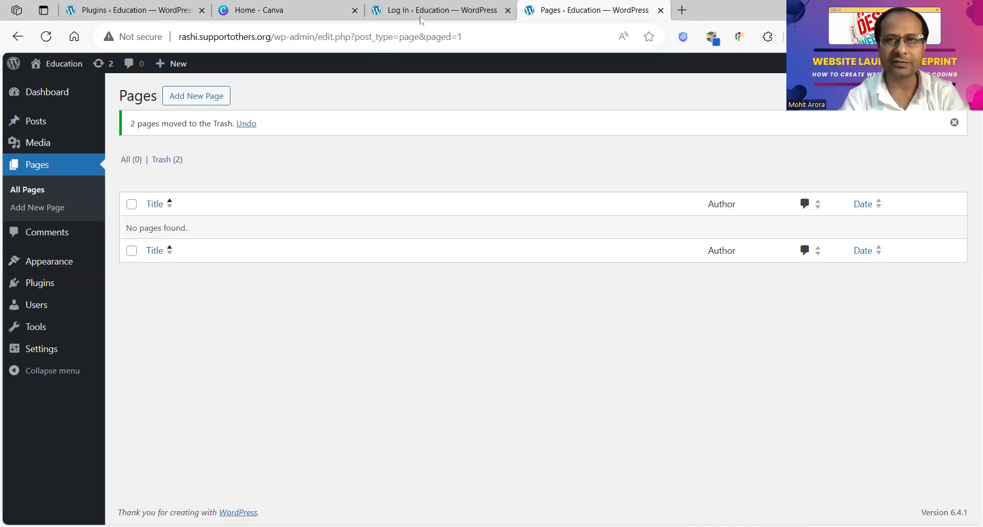
key("ctrl+t")
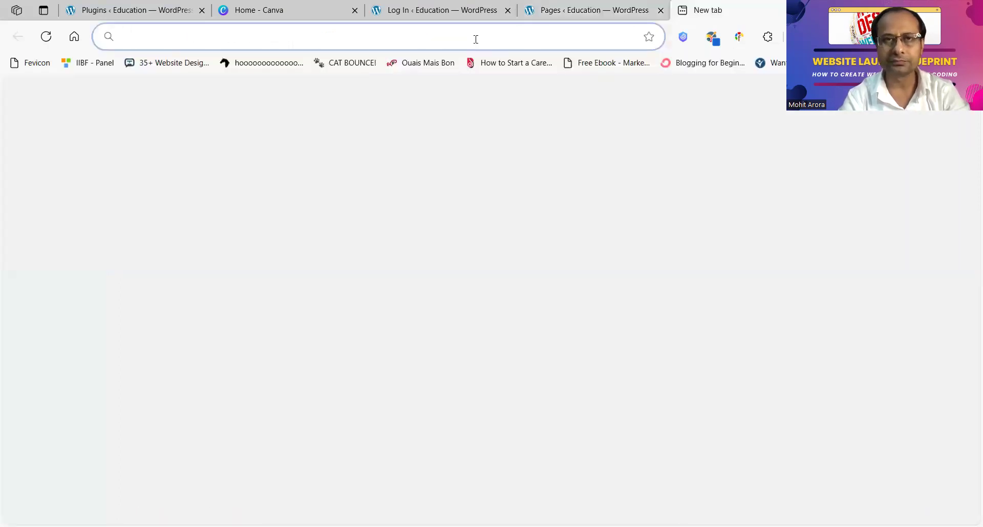
Load supportothers.org in the new tab.
left_click(474, 37)
type("supportothers.org")
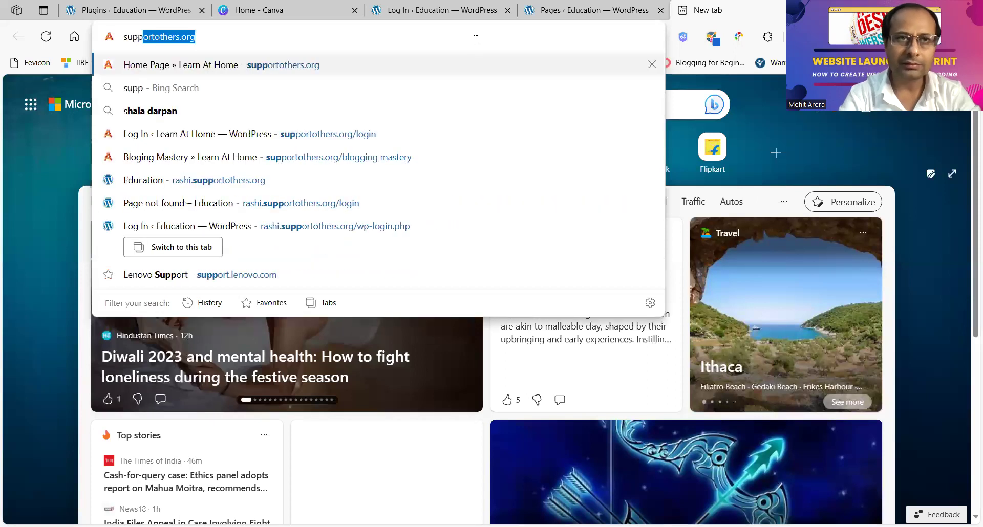
key("Return")
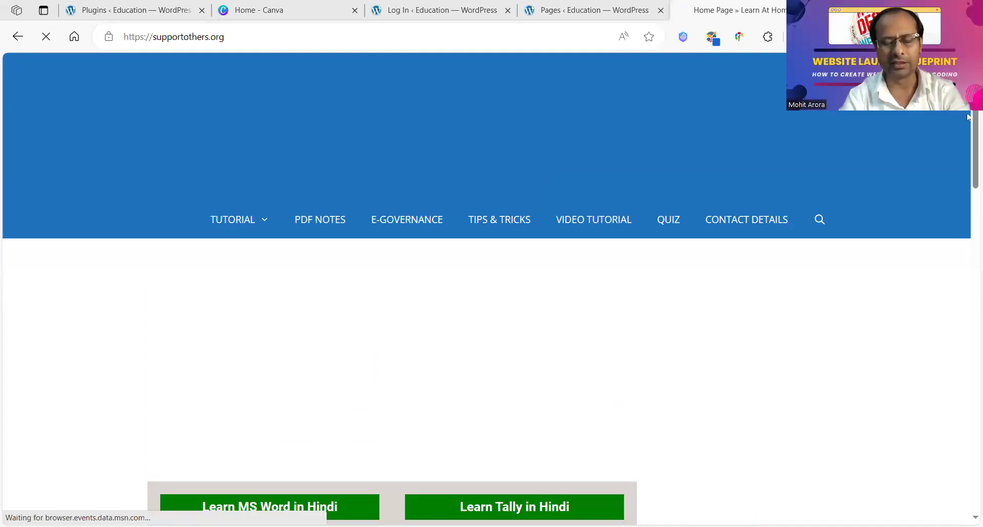
Browse the supportothers.org homepage from header to footer, then return to the Pages tab.
left_click_drag(968, 118, 968, 484)
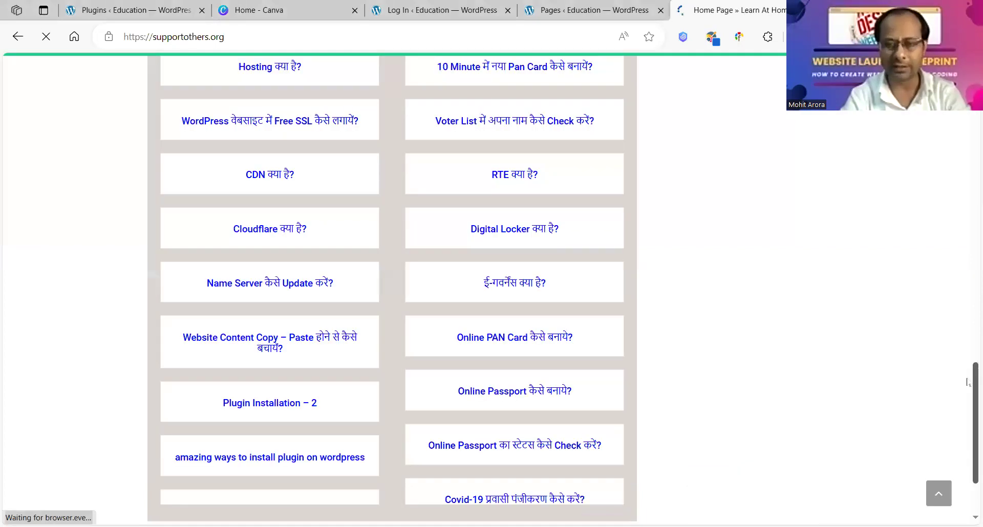
left_click_drag(967, 382, 969, 117)
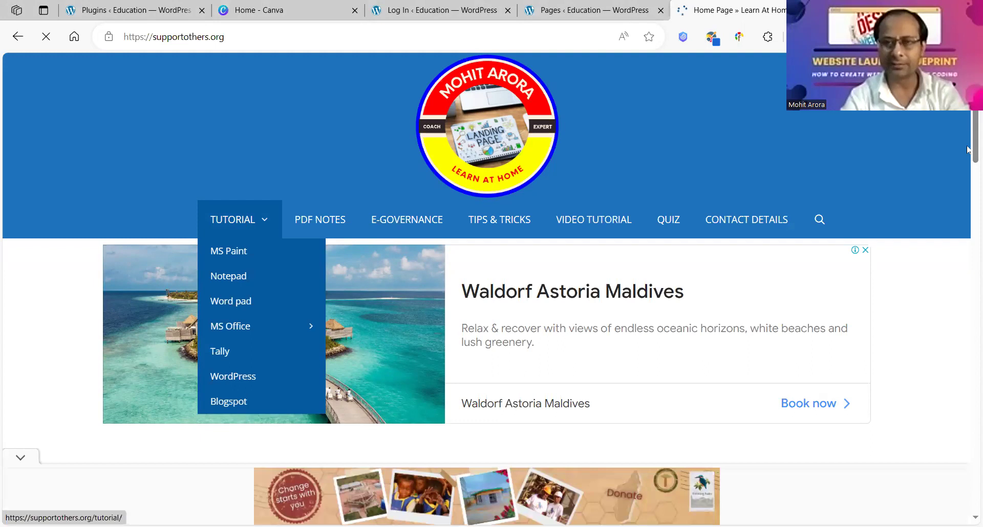
scroll(967, 204, "down", 9)
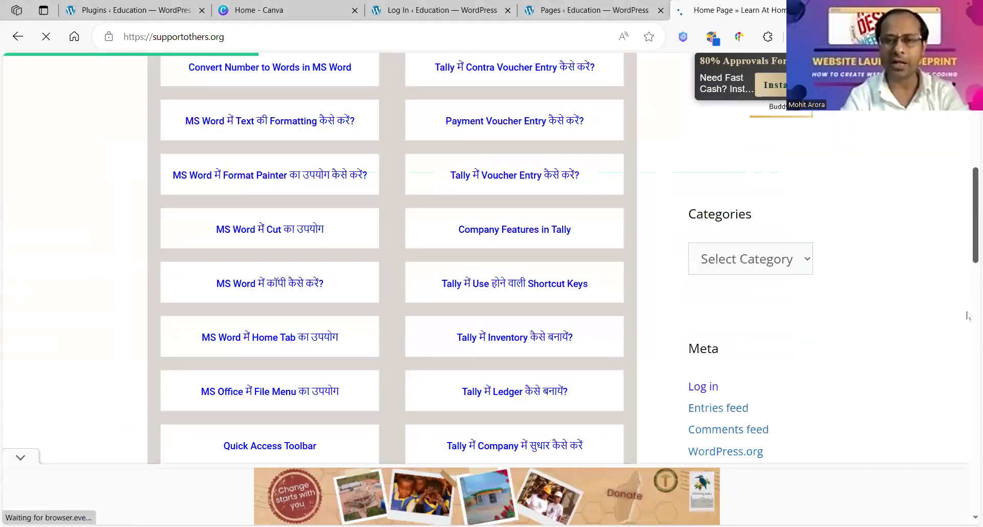
scroll(968, 378, "down", 5)
scroll(967, 445, "down", 5)
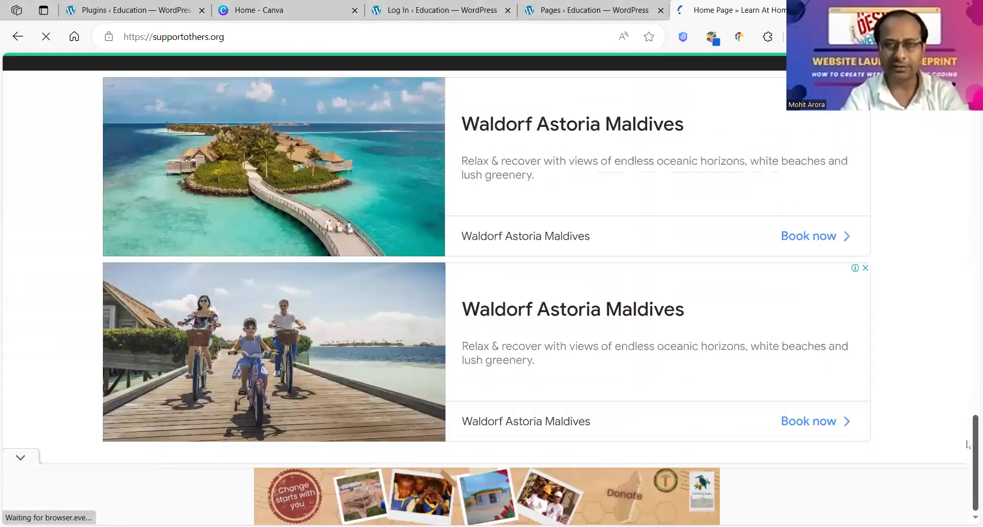
scroll(463, 325, "up", 2)
scroll(463, 325, "up", 2)
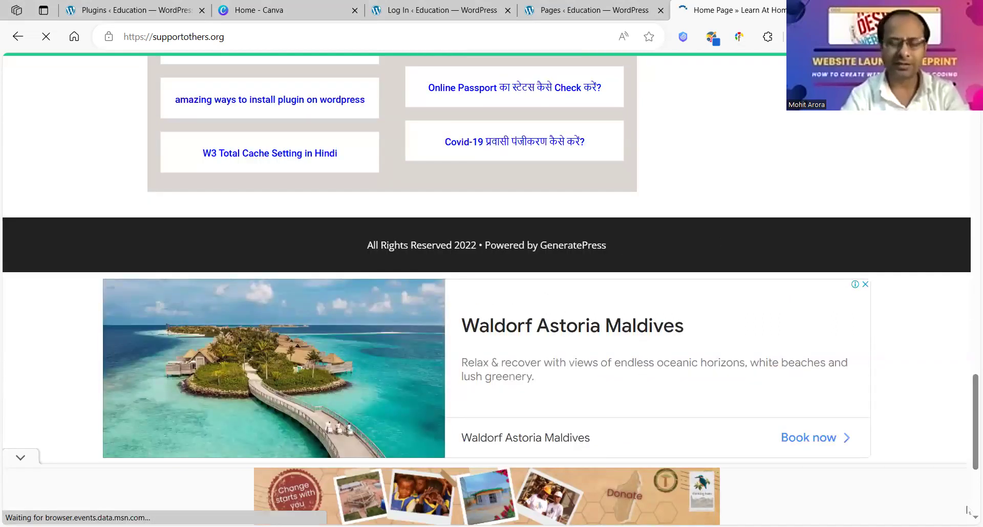
scroll(968, 493, "up", 5)
key("Home")
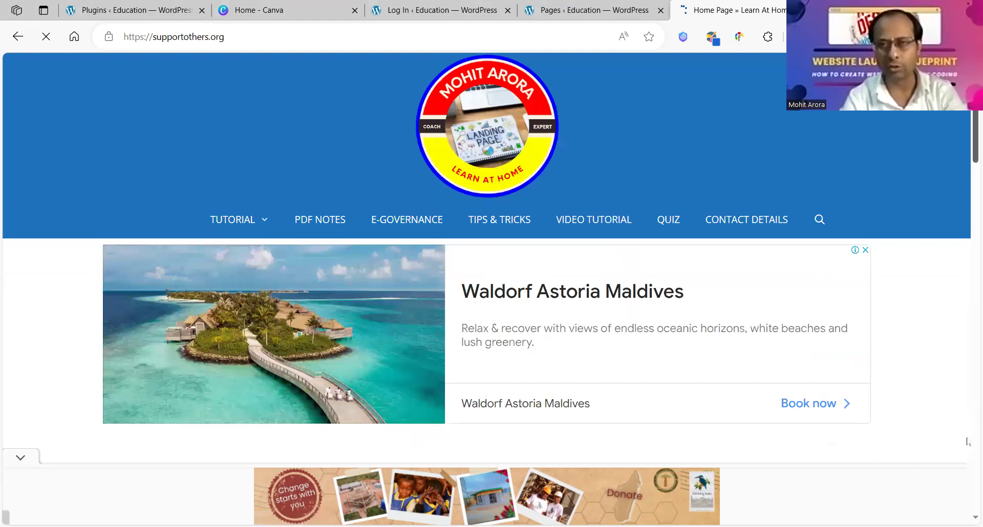
key("End")
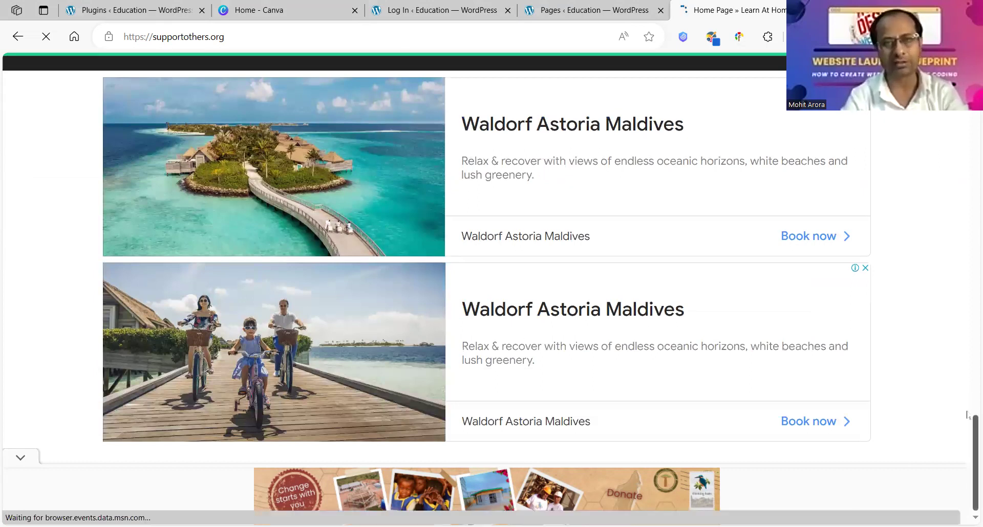
scroll(967, 415, "up", 6)
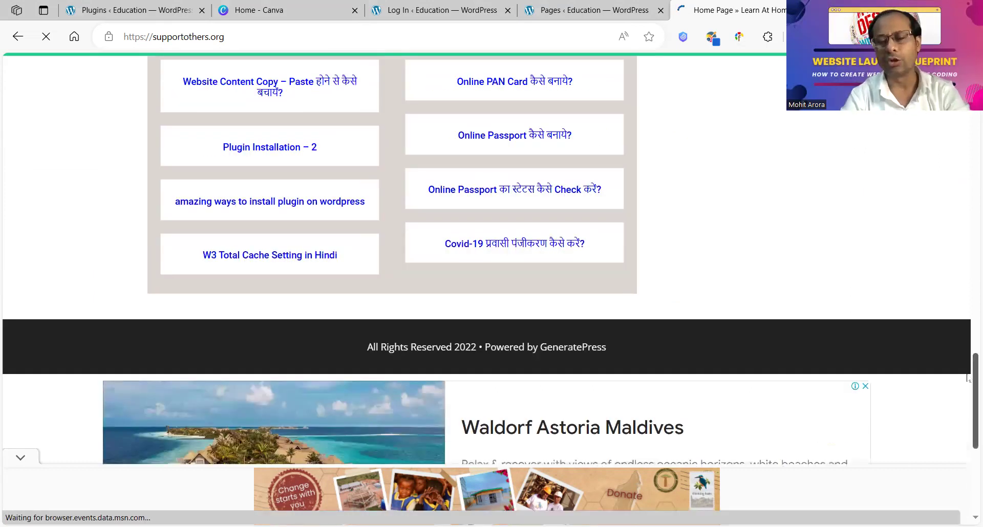
scroll(967, 378, "up", 1)
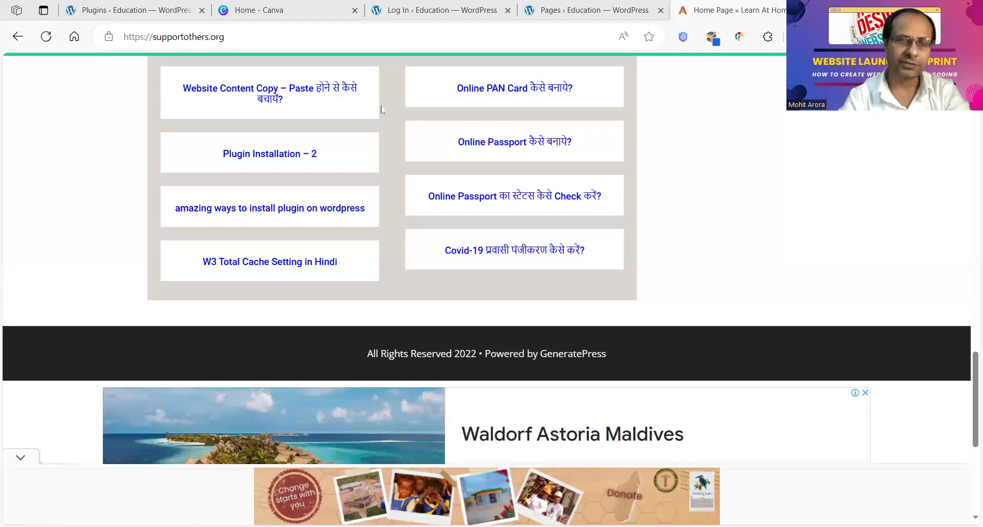
left_click(576, 8)
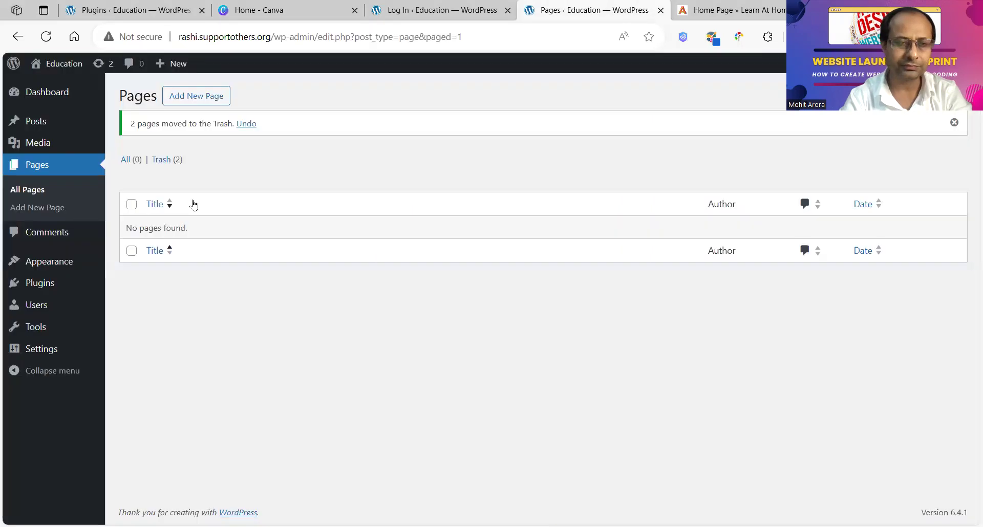
Publish a new page titled 'Privacy Policy', then start another blank page from the Pages list.
left_click(200, 100)
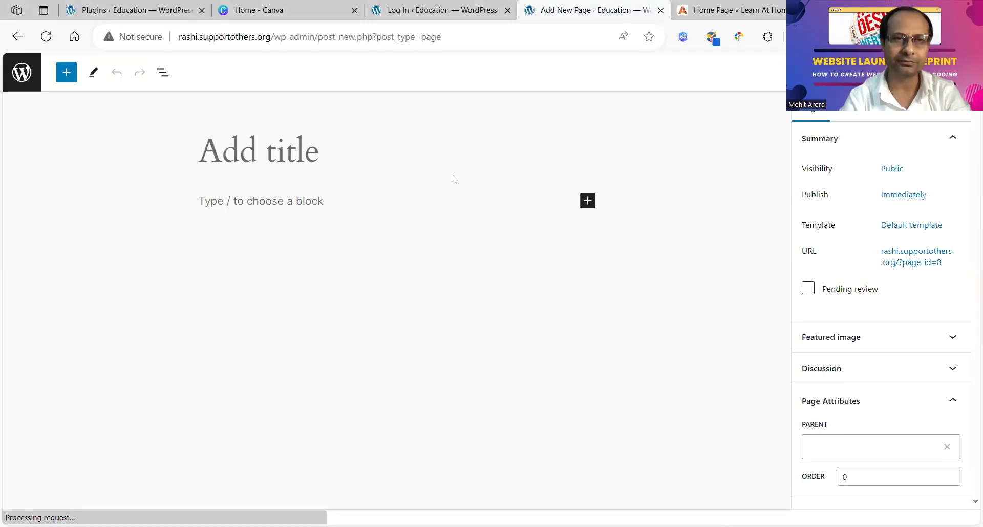
left_click(268, 153)
type("Privacy Policy")
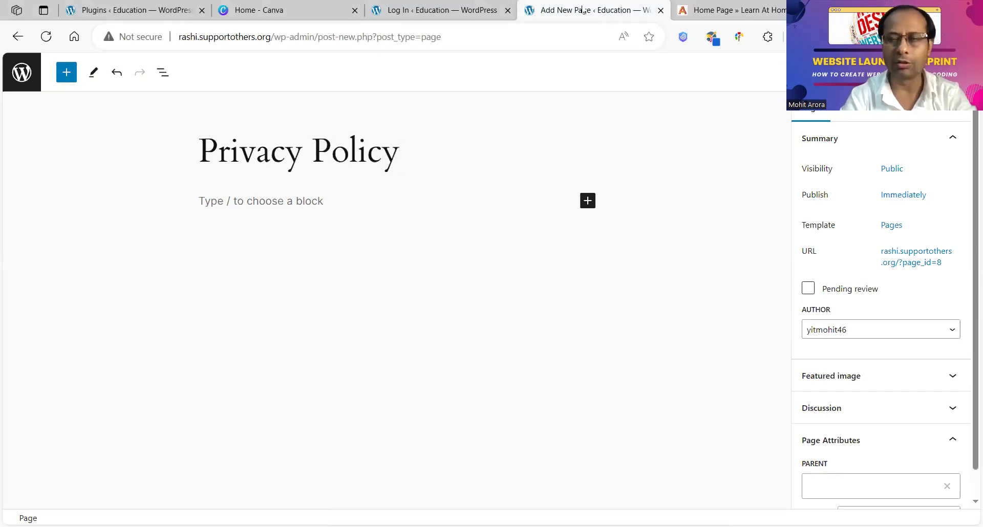
left_click(896, 73)
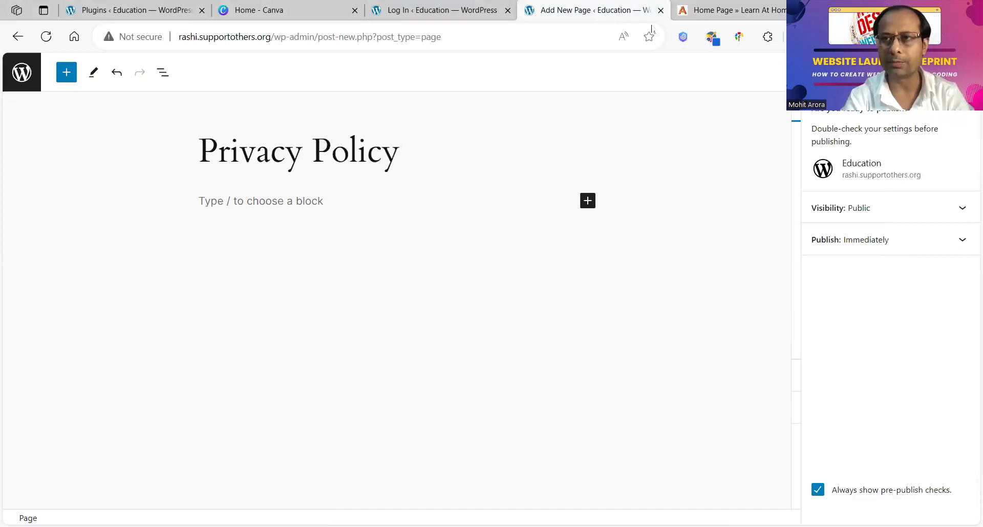
left_click(850, 73)
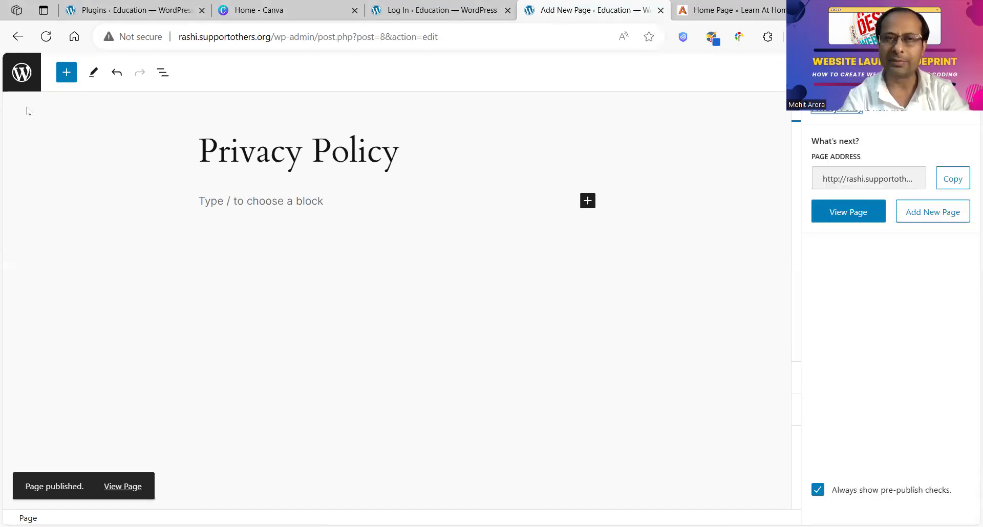
left_click(22, 74)
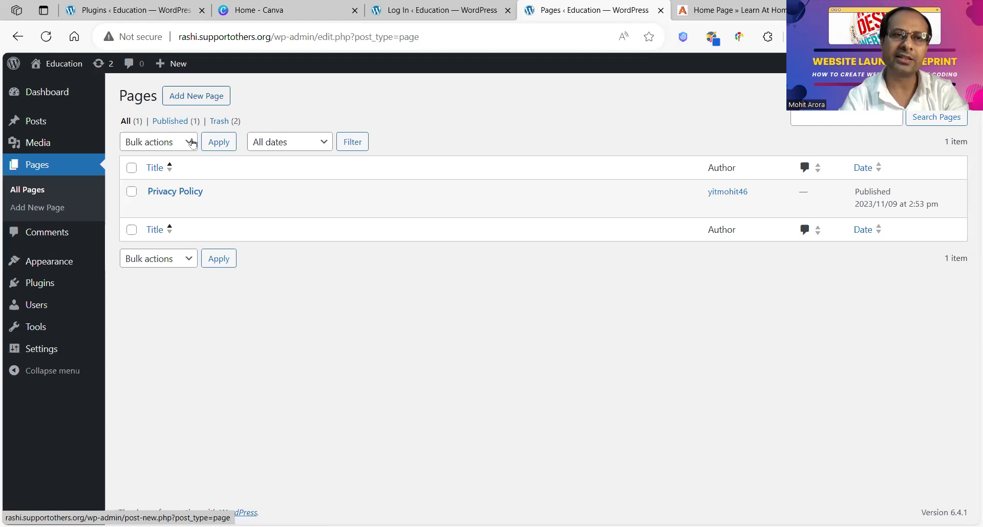
left_click(196, 96)
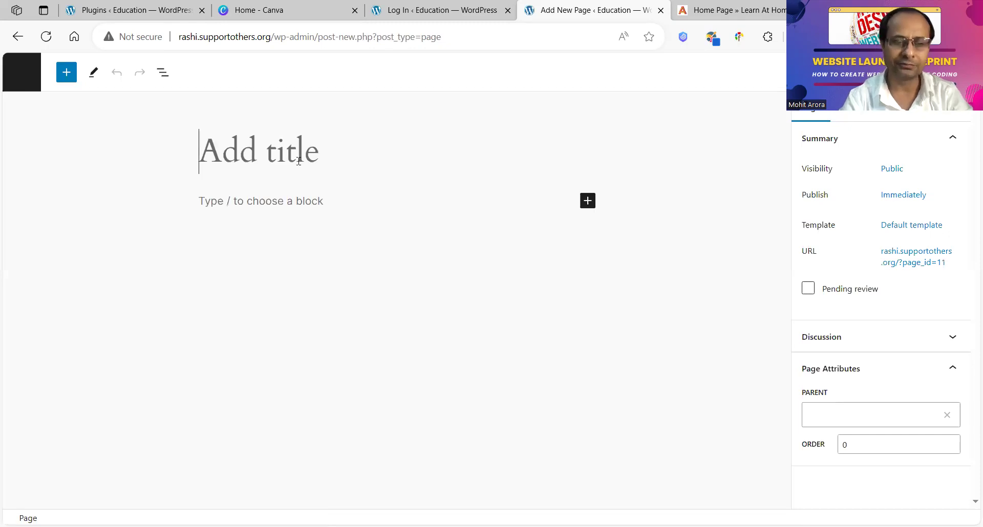
Publish pages titled 'Terms & Conditions' and 'Disclaimer', then return to the Pages list.
type("Terms ")
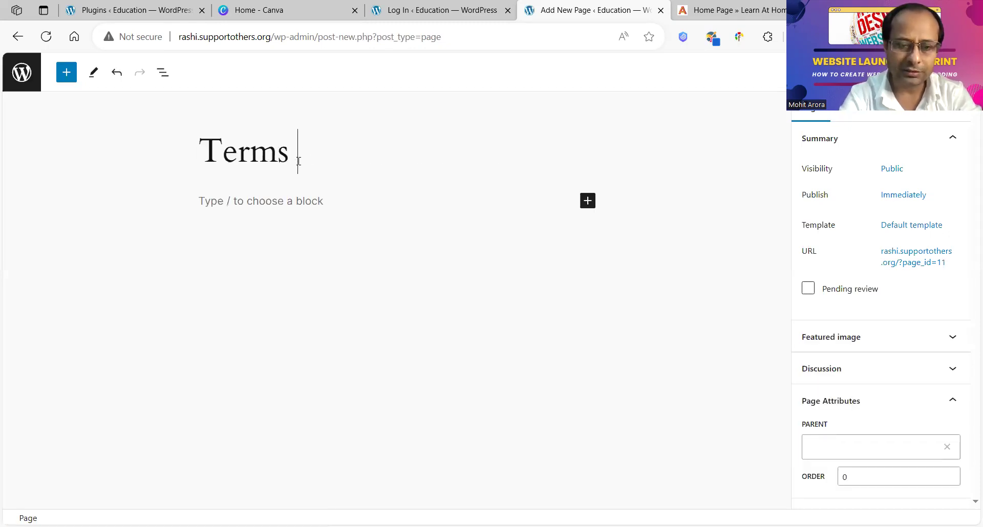
type("& C")
key("Tab")
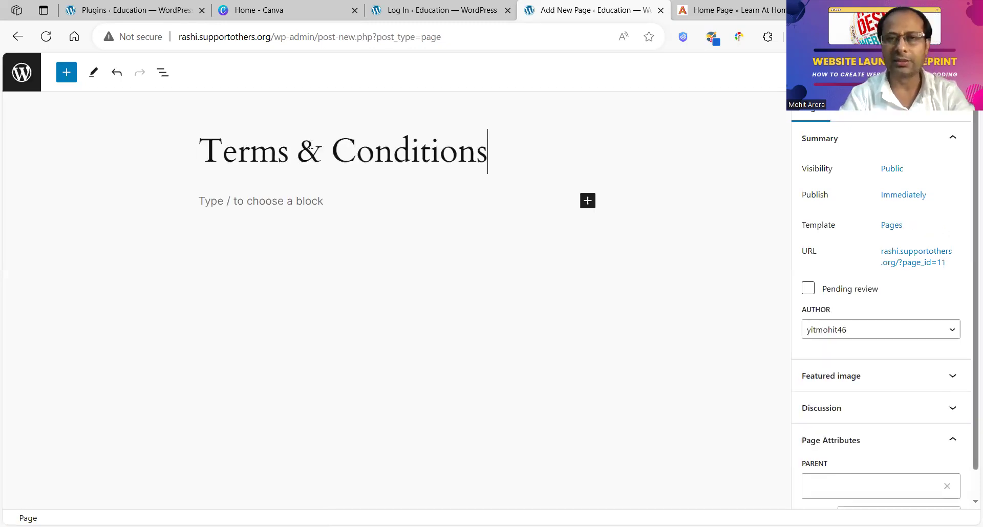
left_click(893, 72)
left_click(849, 72)
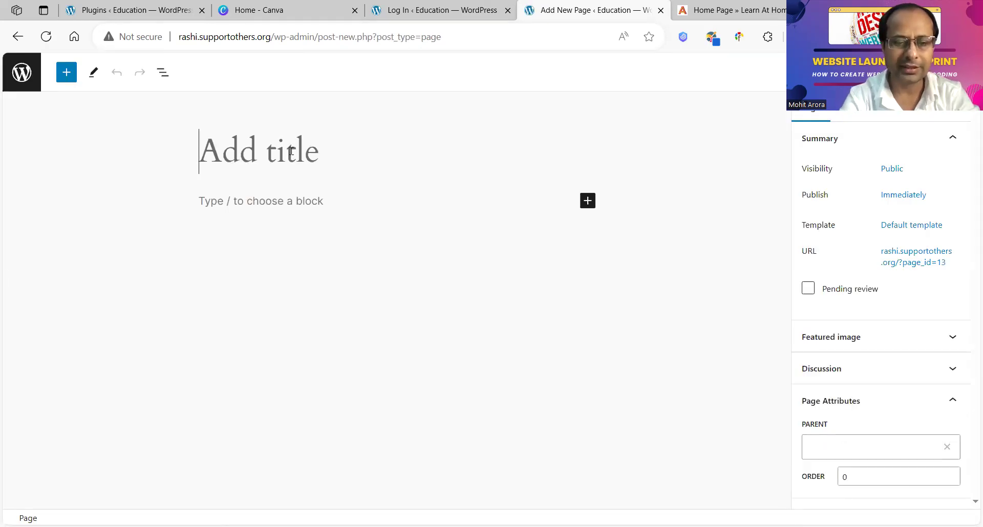
type("Disclaimer")
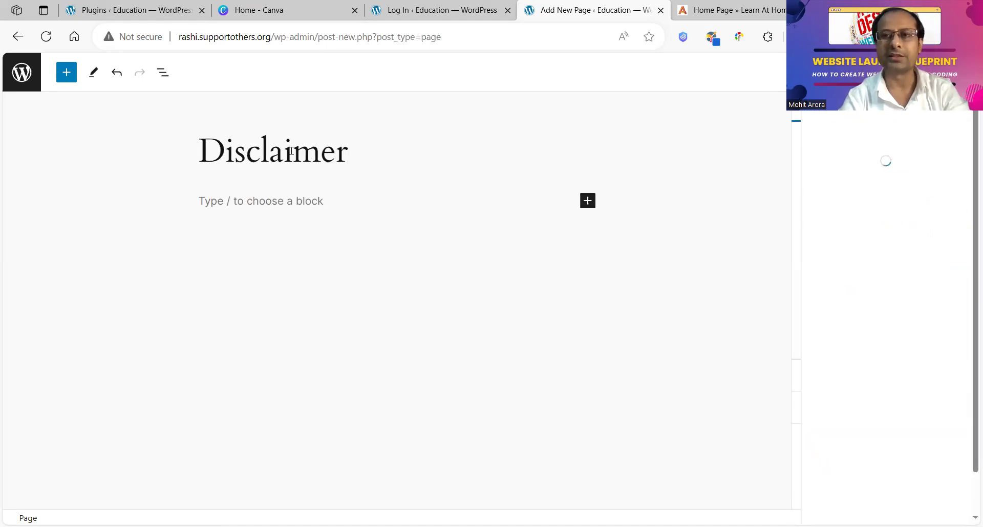
left_click(22, 73)
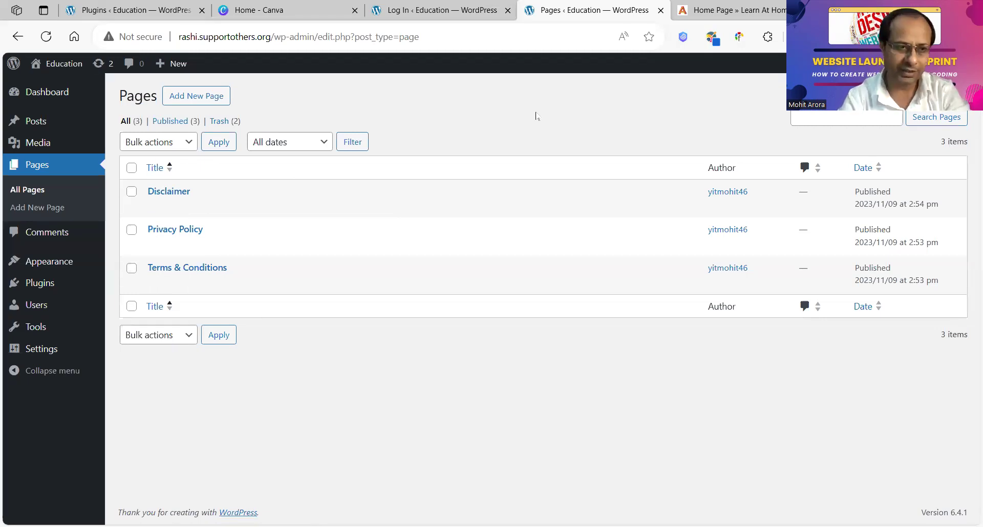
In General Settings, clear the old site title 'Education'.
mouse_move(40, 349)
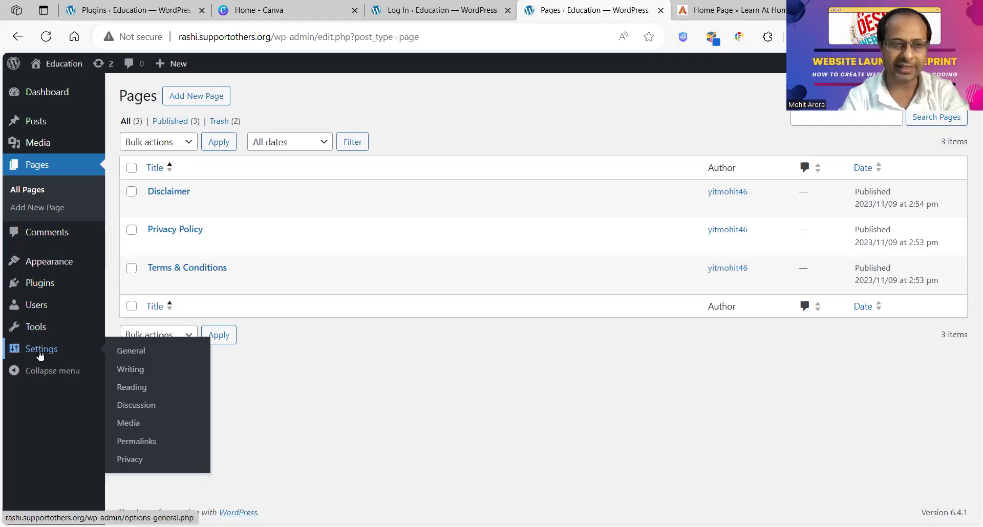
left_click(131, 356)
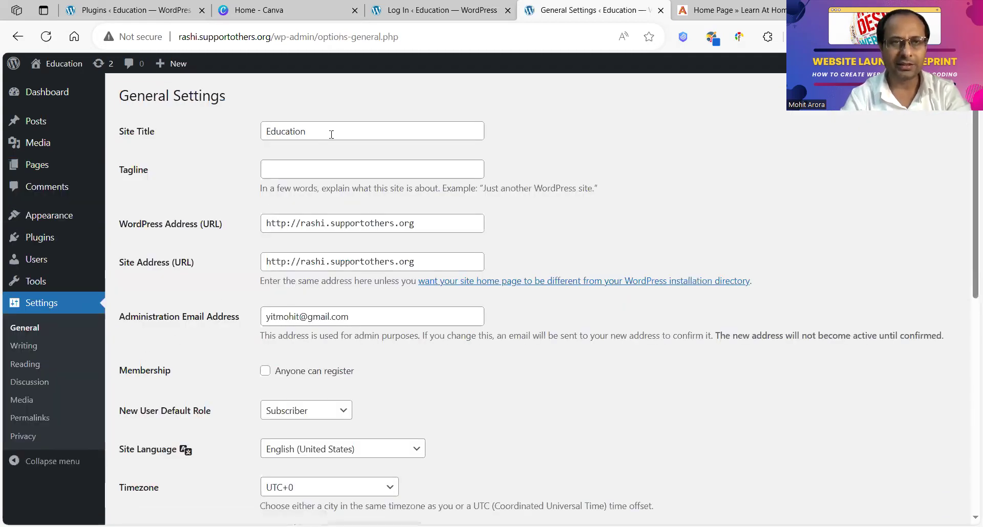
left_click_drag(330, 132, 262, 131)
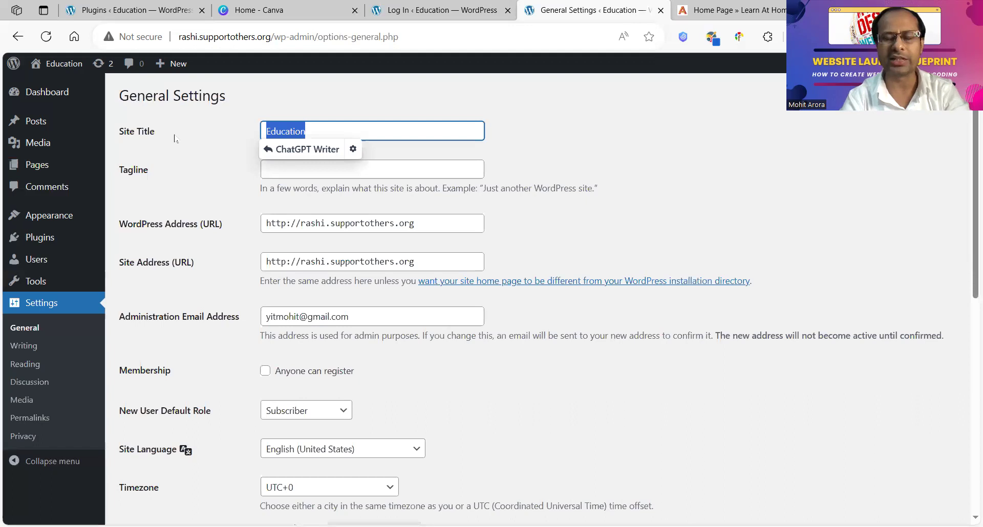
left_click(370, 112)
left_click_drag(288, 123, 232, 123)
key("BackSpace")
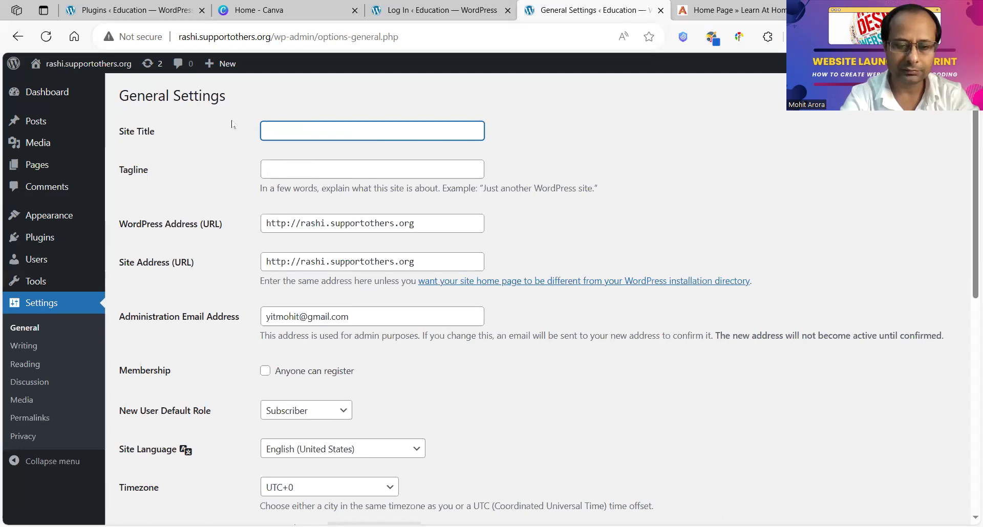
Enter 'Shopping' as the new site title and save the General Settings.
type("Shopping")
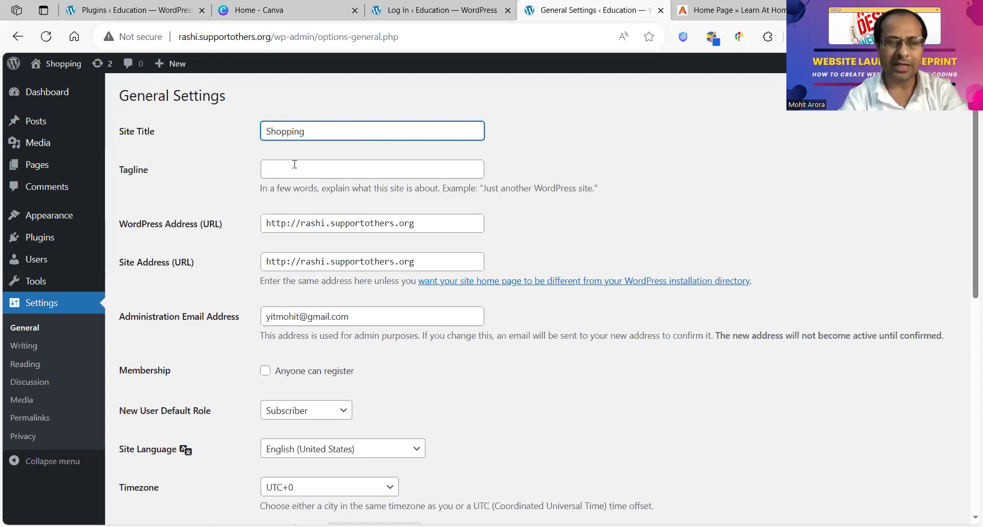
left_click(295, 165)
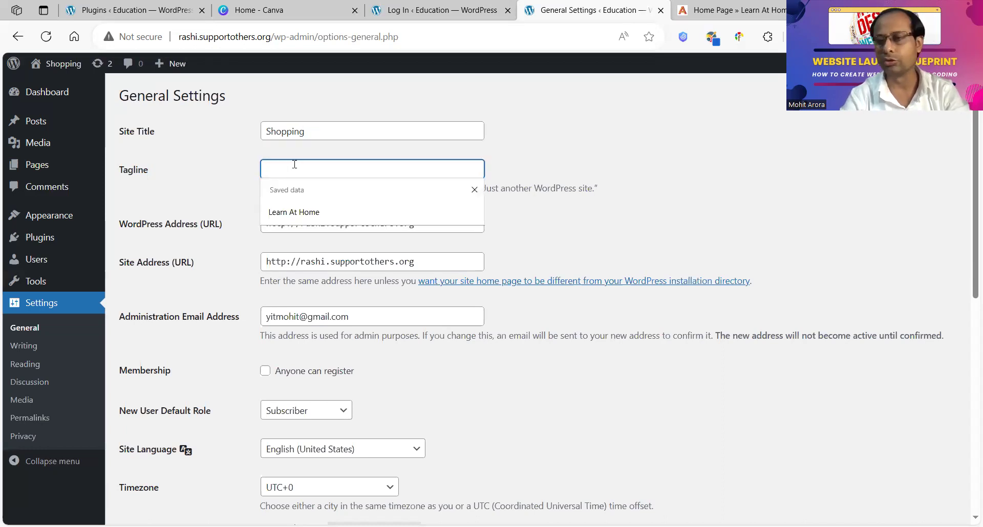
left_click(206, 162)
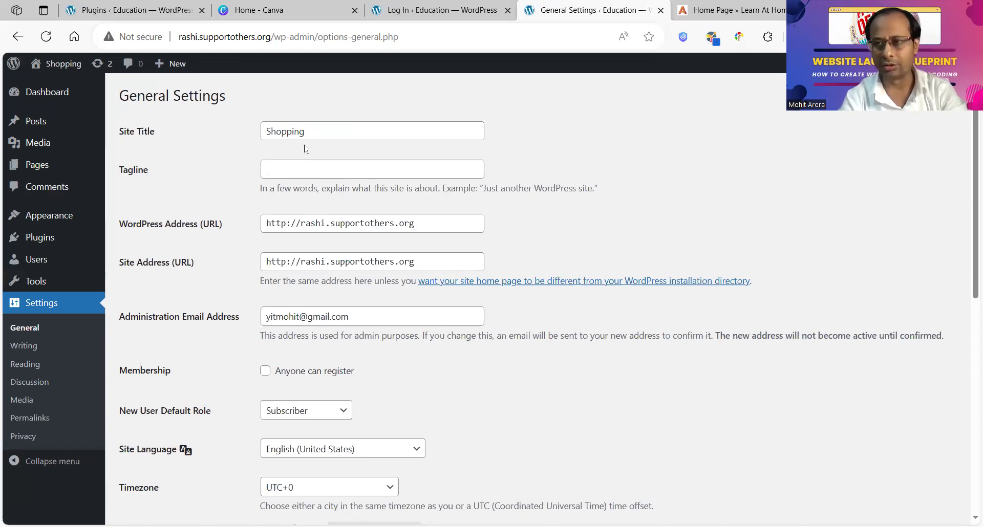
scroll(968, 307, "down", 7)
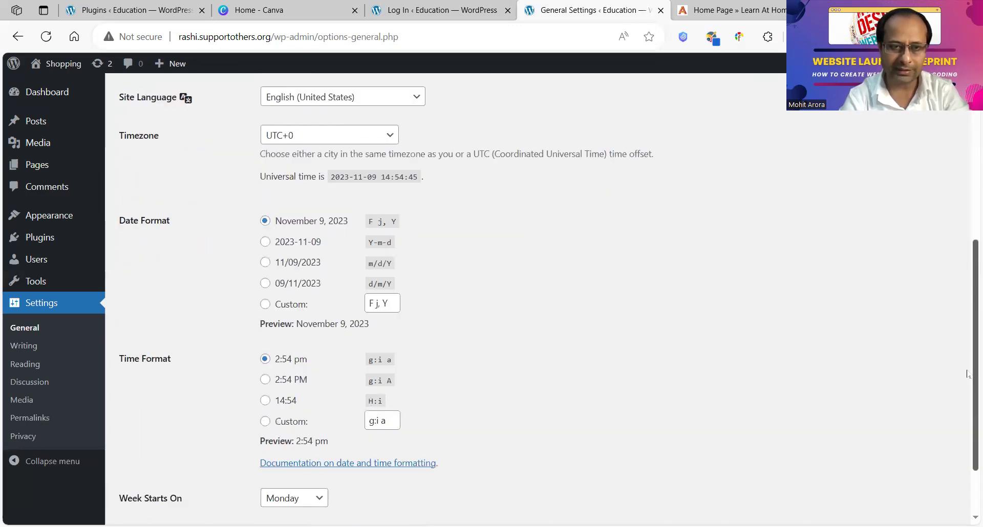
scroll(967, 374, "down", 2)
left_click(143, 464)
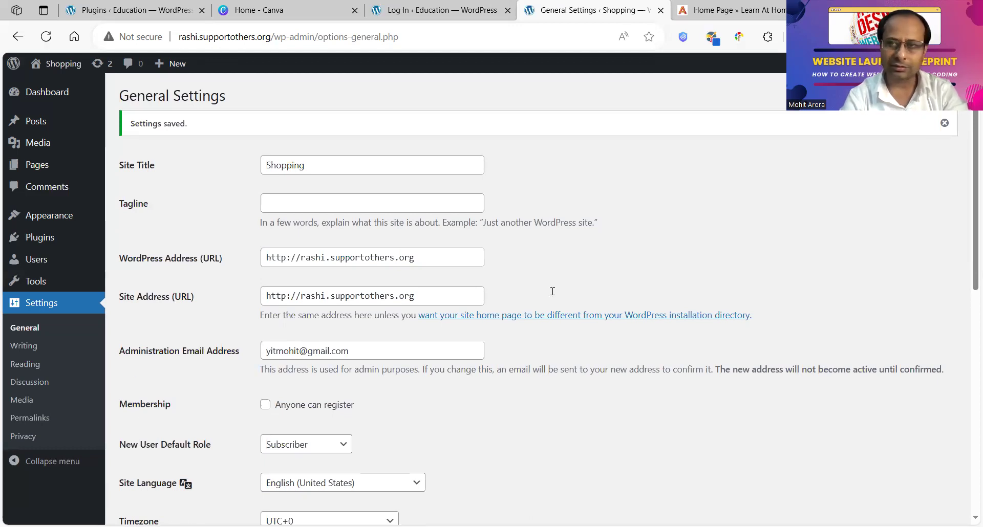
scroll(968, 277, "down", 1)
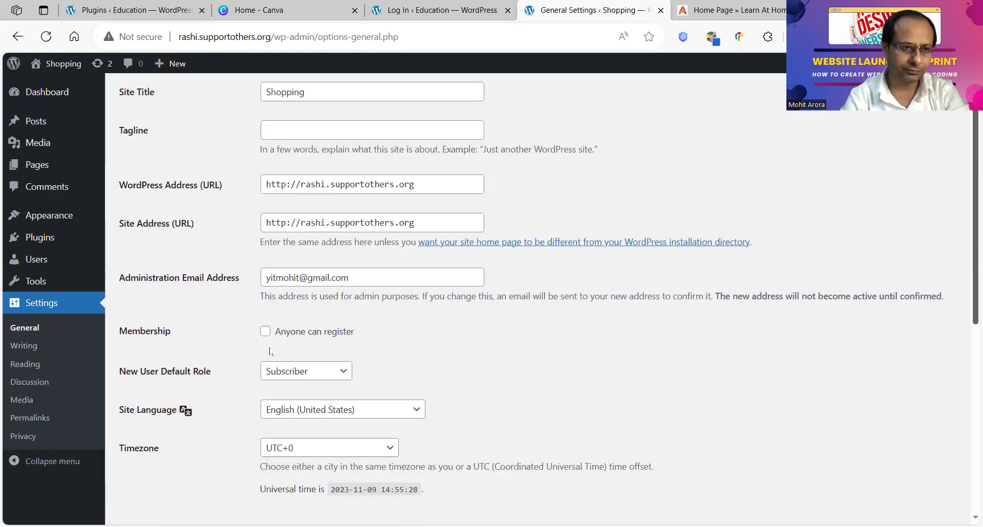
left_click(26, 349)
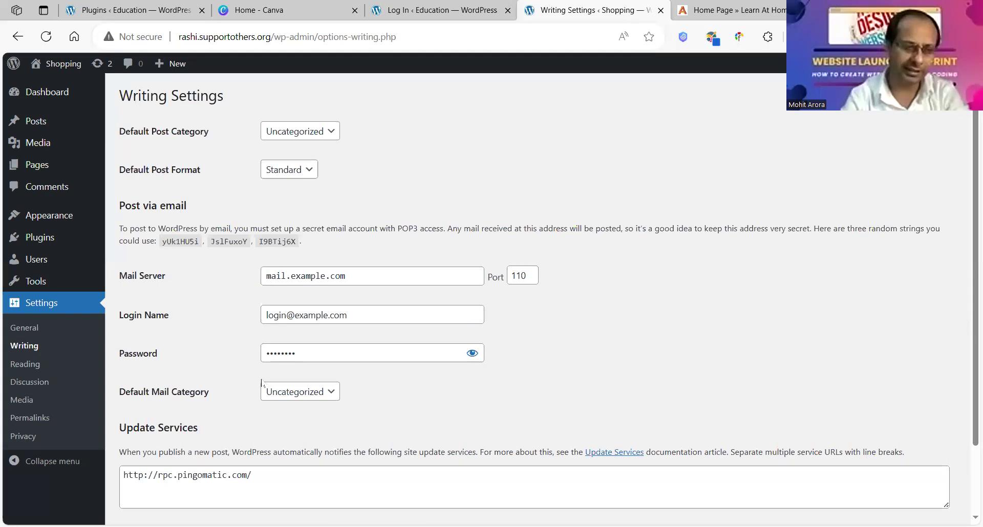
Select the Post name permalink structure in Permalink Settings and save it.
left_click(36, 424)
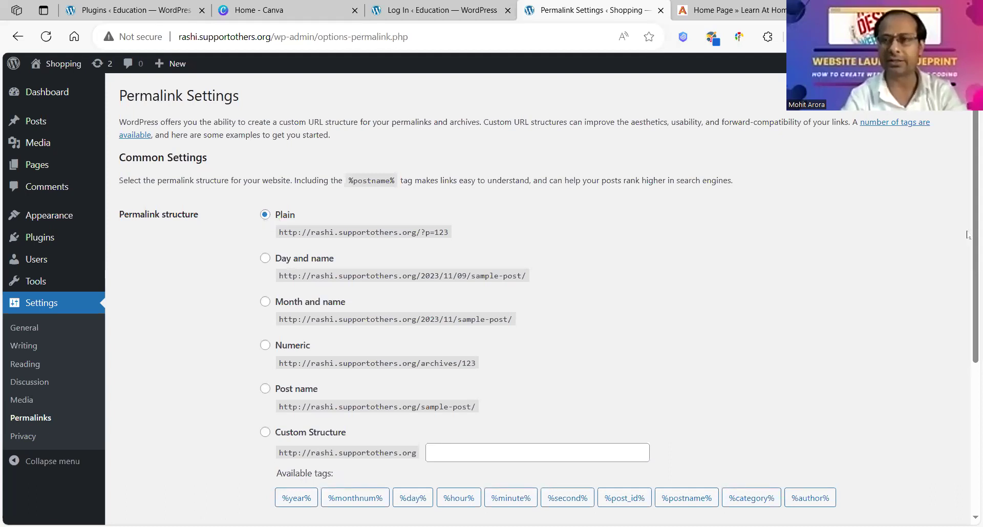
scroll(542, 368, "down", 2)
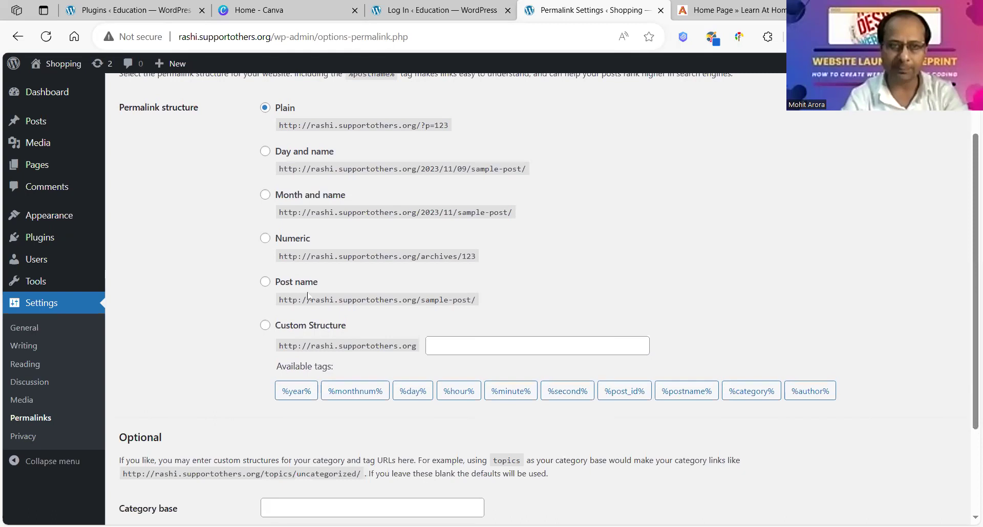
left_click(265, 282)
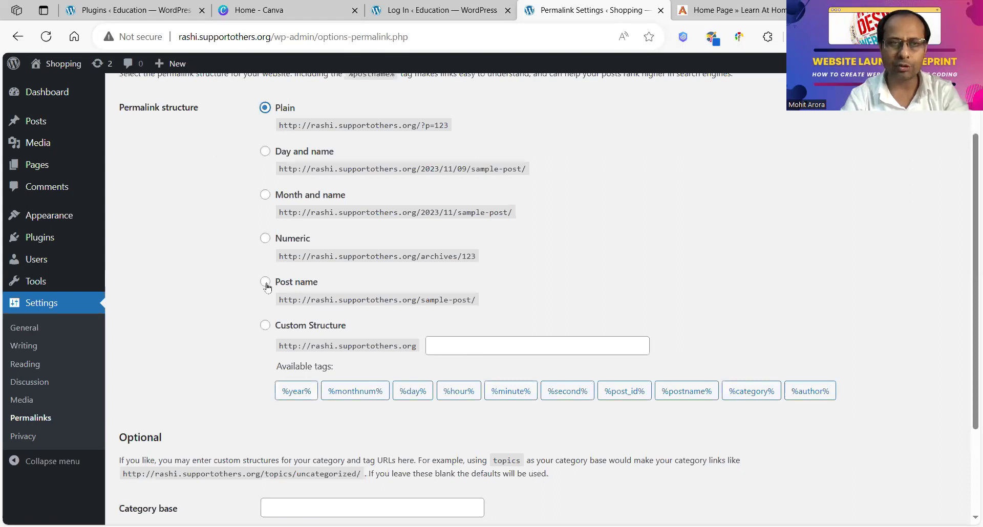
left_click(265, 282)
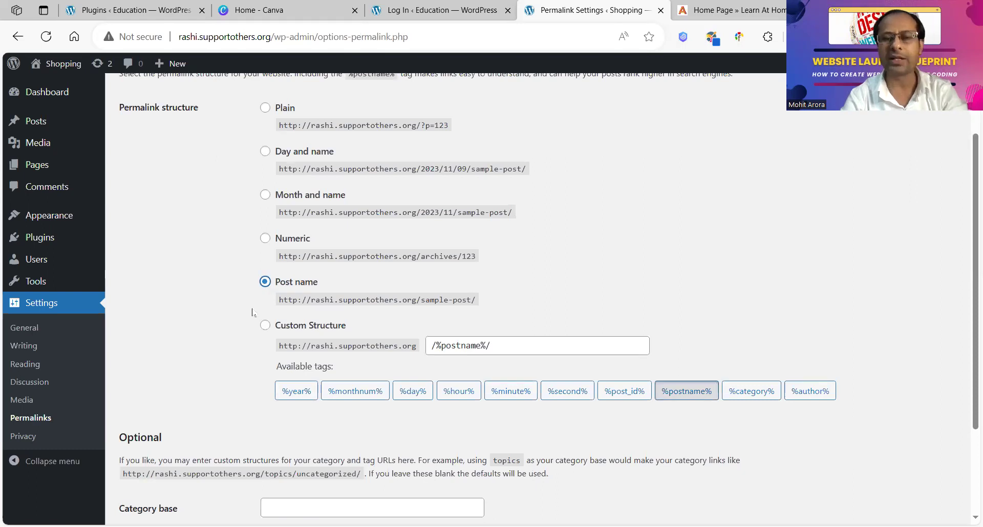
scroll(969, 315, "down", 3)
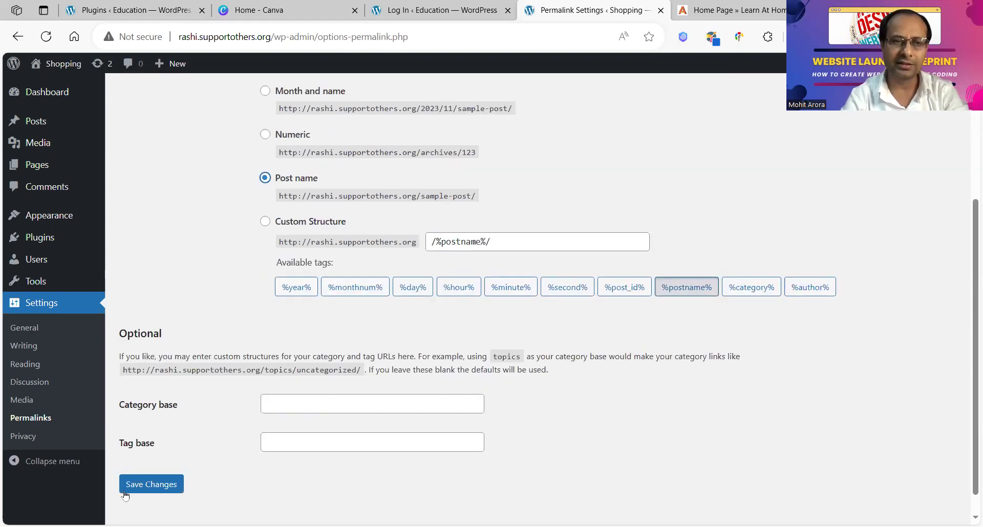
left_click(149, 486)
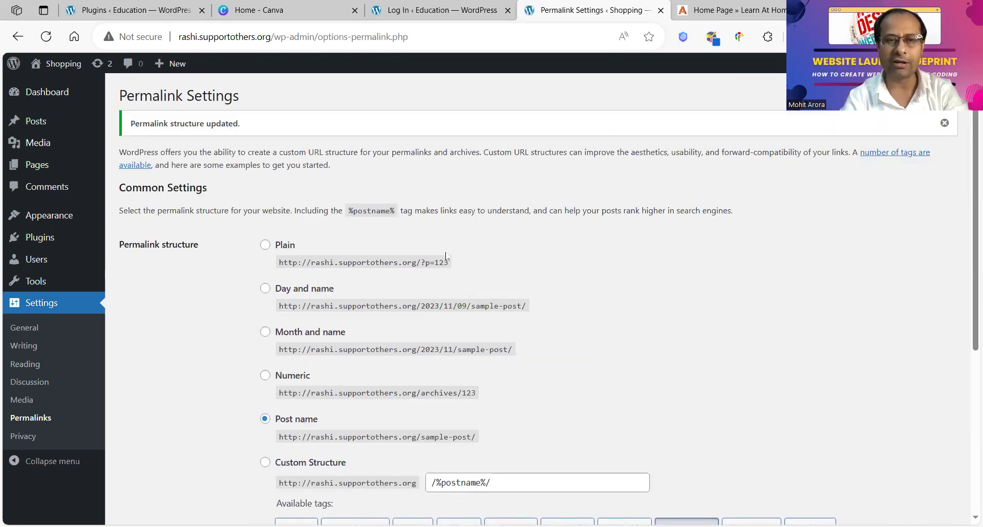
scroll(306, 420, "down", 2)
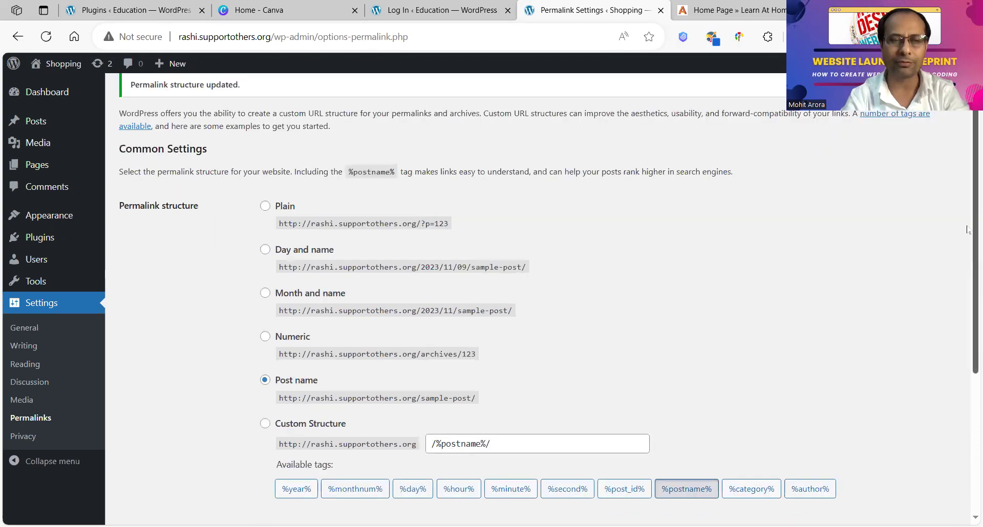
Choose the existing 'Privacy Policy' page in Privacy settings and assign it with Use This Page.
left_click(23, 439)
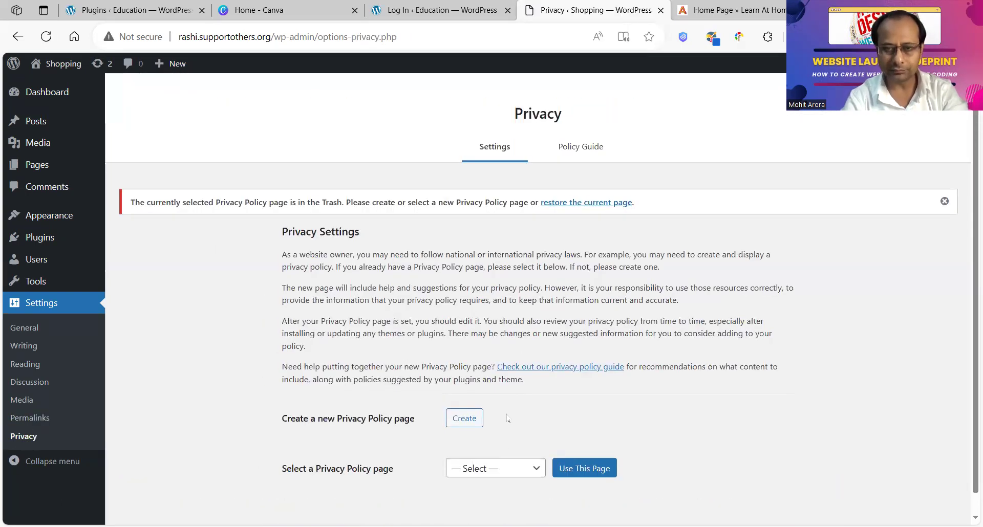
scroll(966, 238, "down", 1)
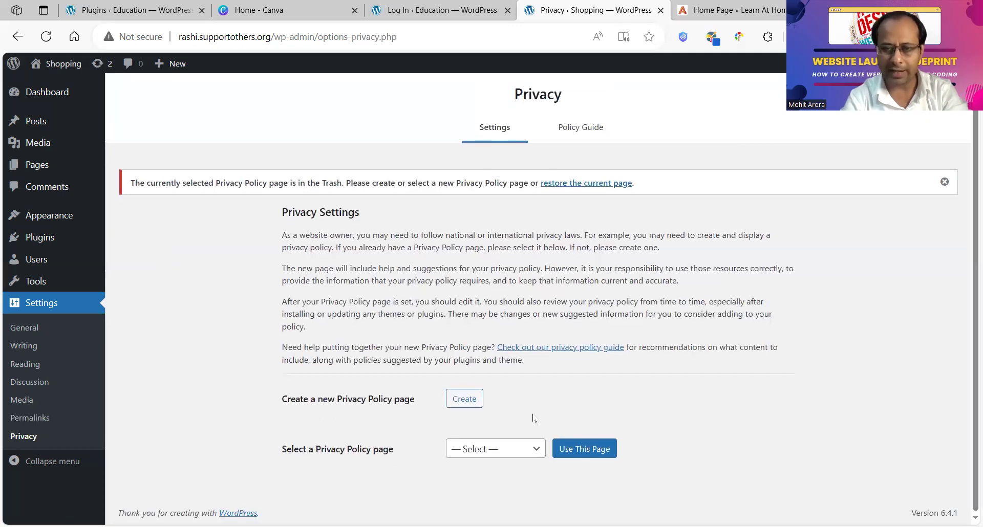
left_click(489, 450)
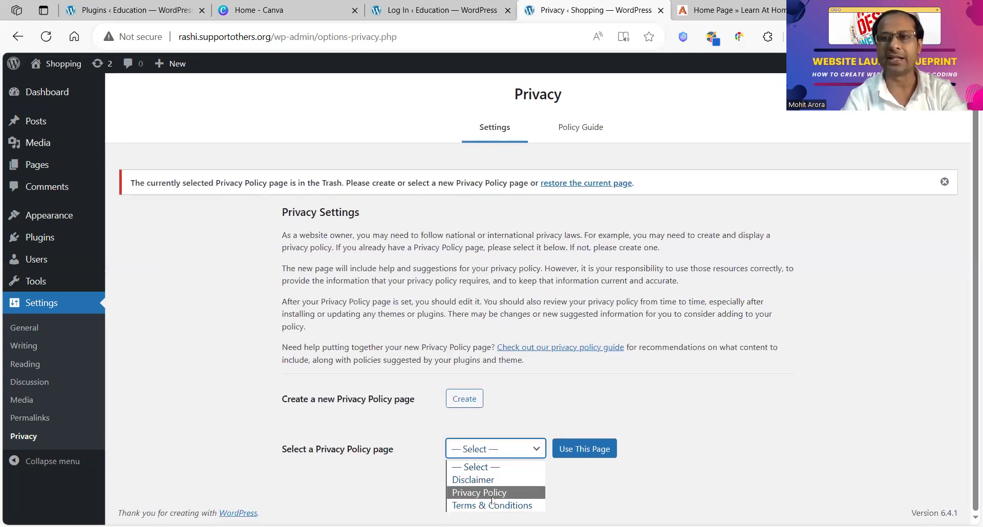
left_click(492, 497)
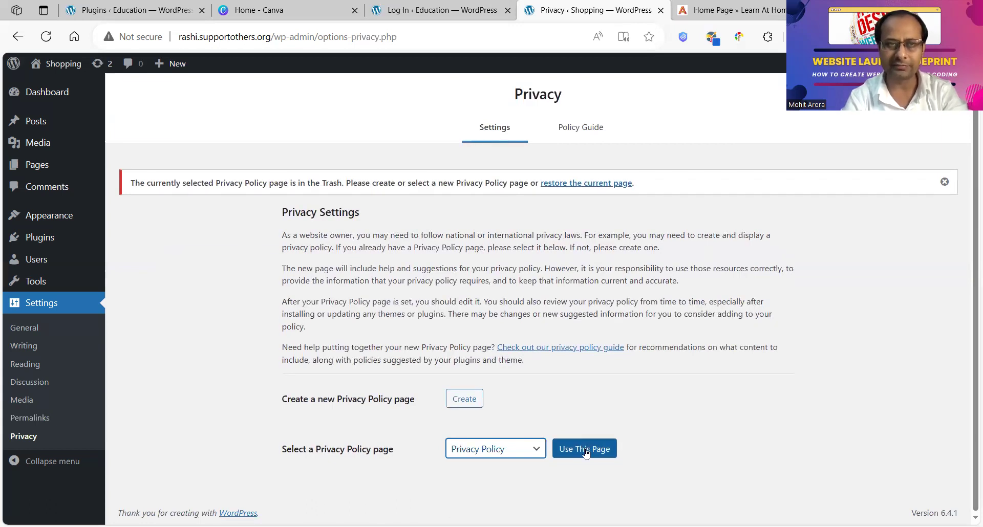
left_click(586, 453)
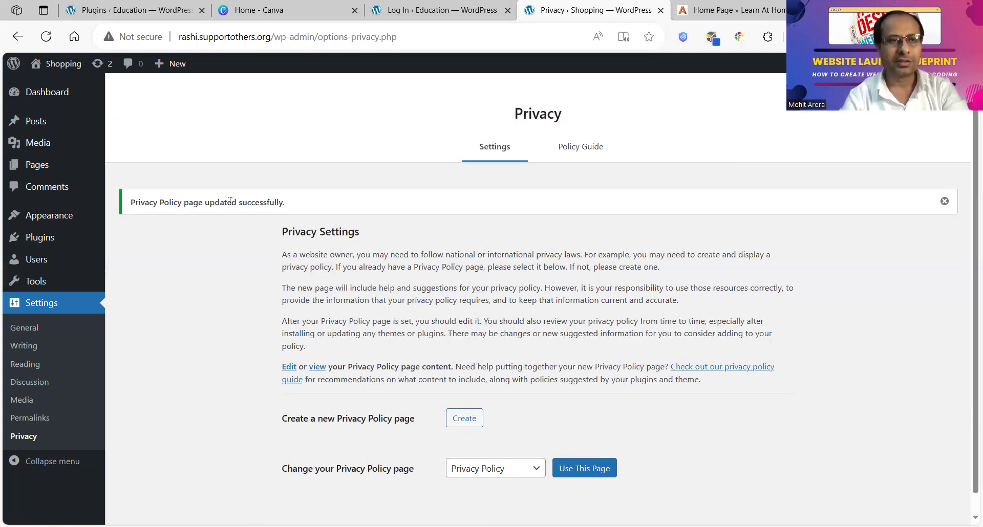
mouse_move(59, 95)
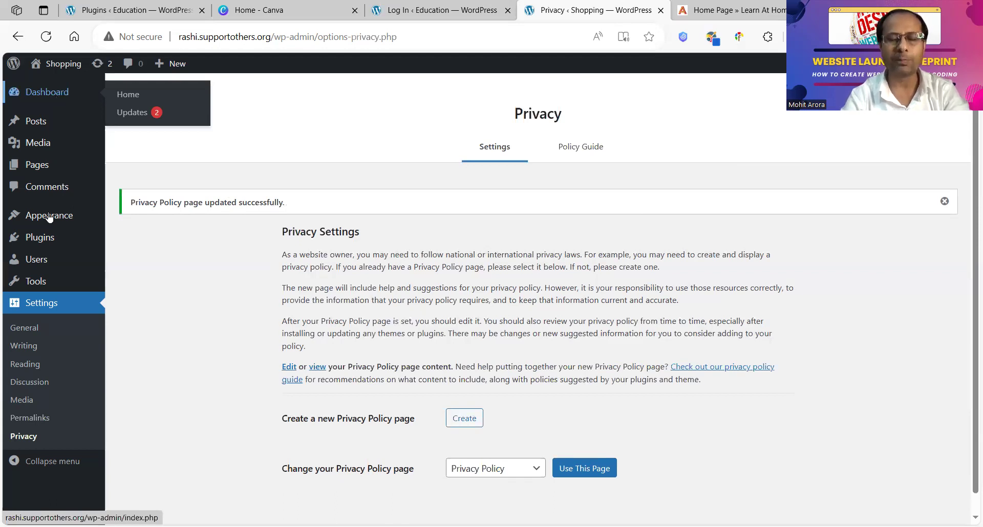
mouse_move(50, 213)
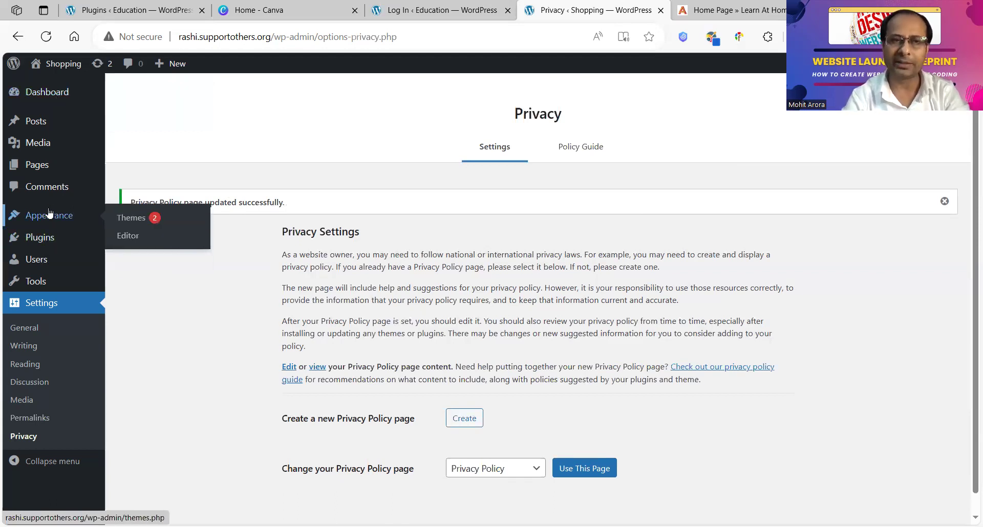
Go to Add New Theme and search the theme directory for 'real estate'.
left_click(140, 220)
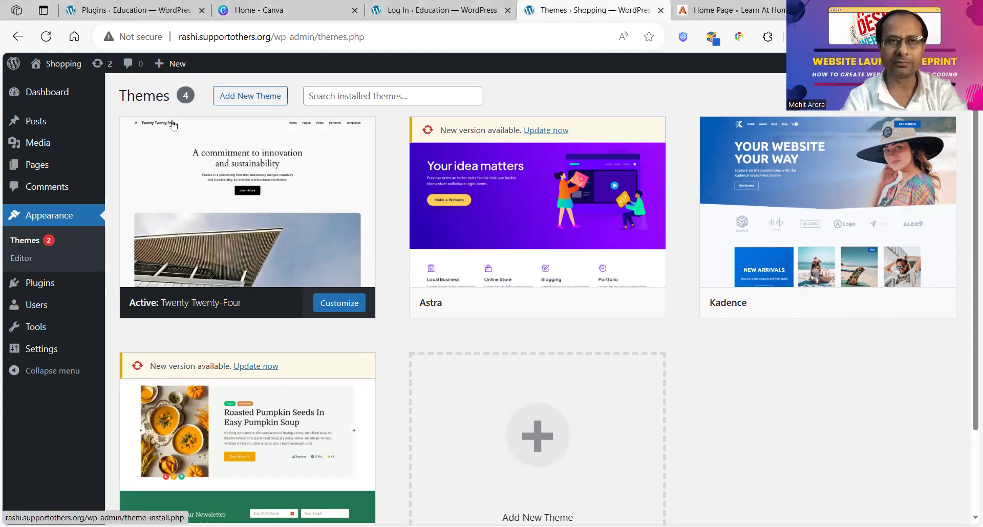
key("Return")
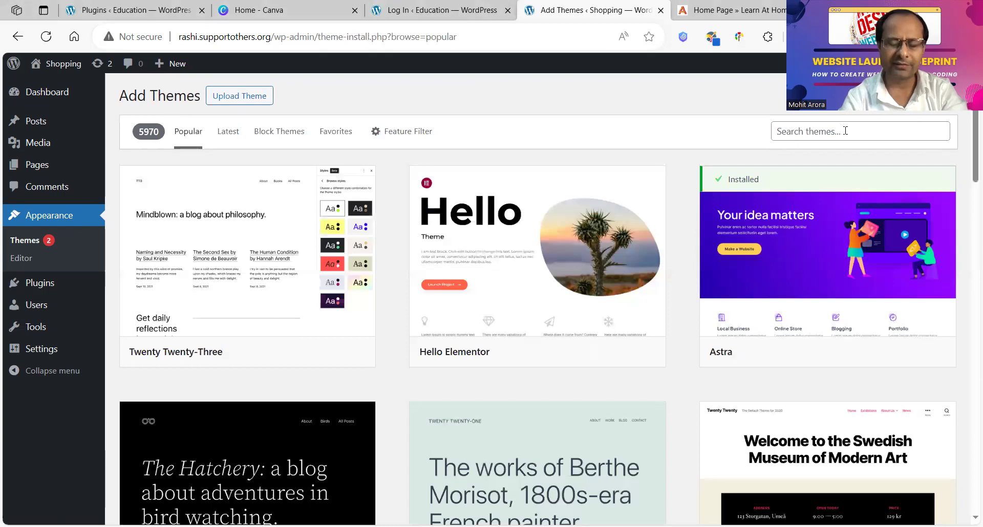
left_click(845, 131)
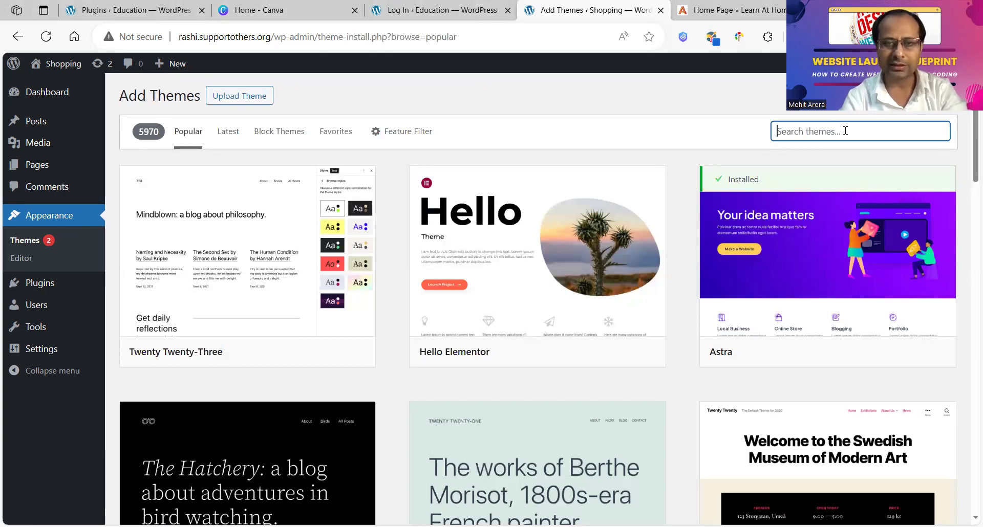
left_click(845, 131)
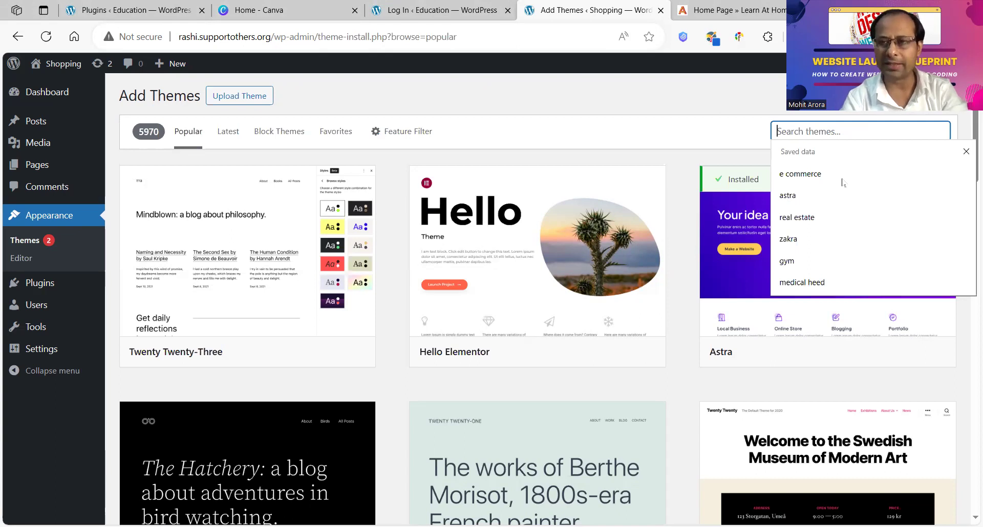
key("Down")
left_click(789, 217)
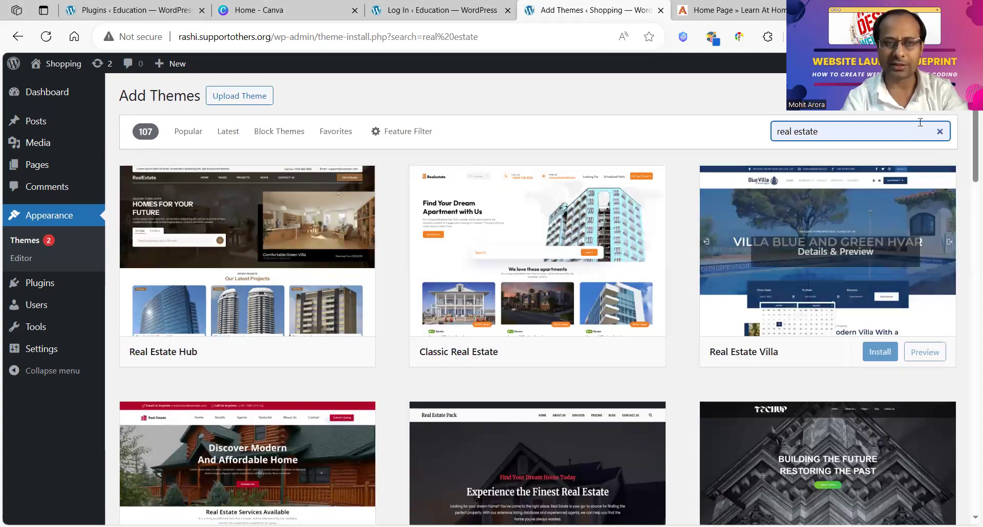
Search themes for 'best shop' to bring up the Best Shop theme.
left_click_drag(866, 130, 743, 138)
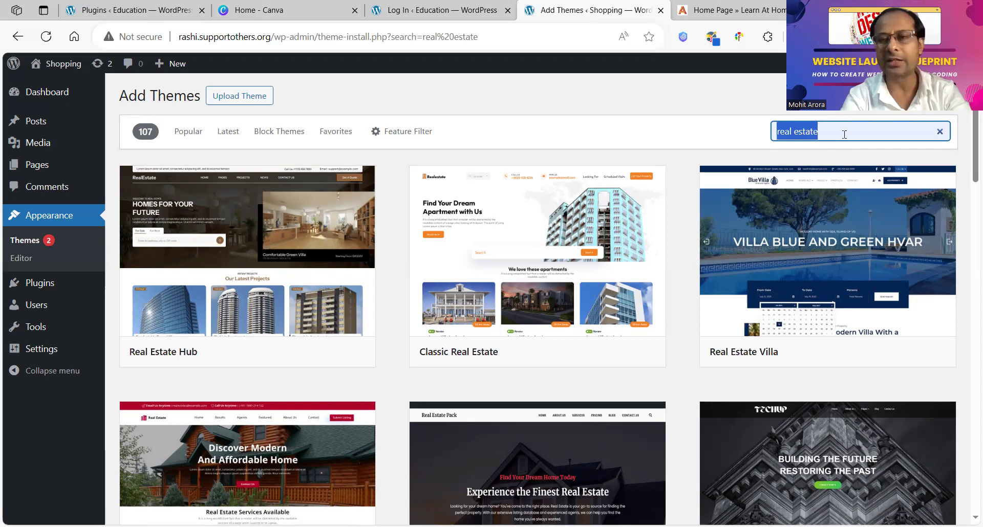
type("be")
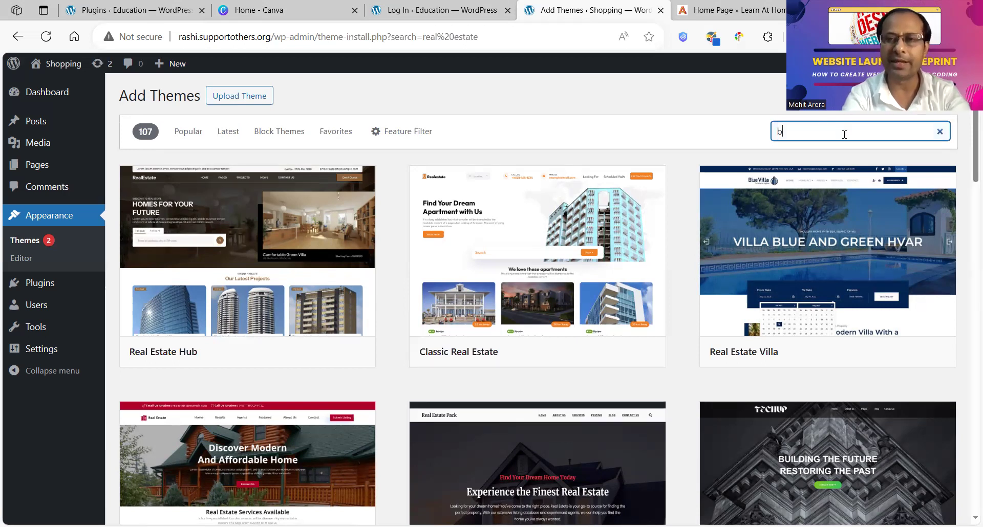
key("Tab")
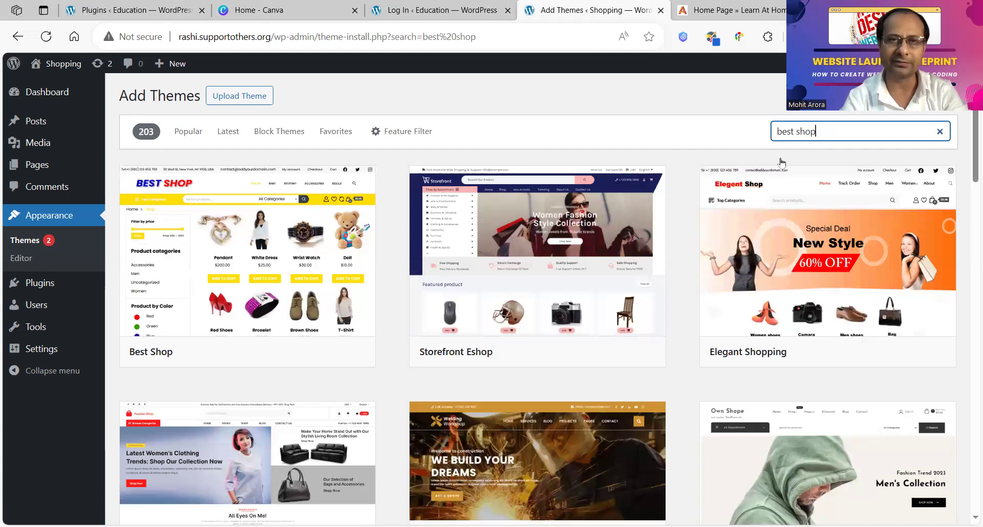
left_click(522, 147)
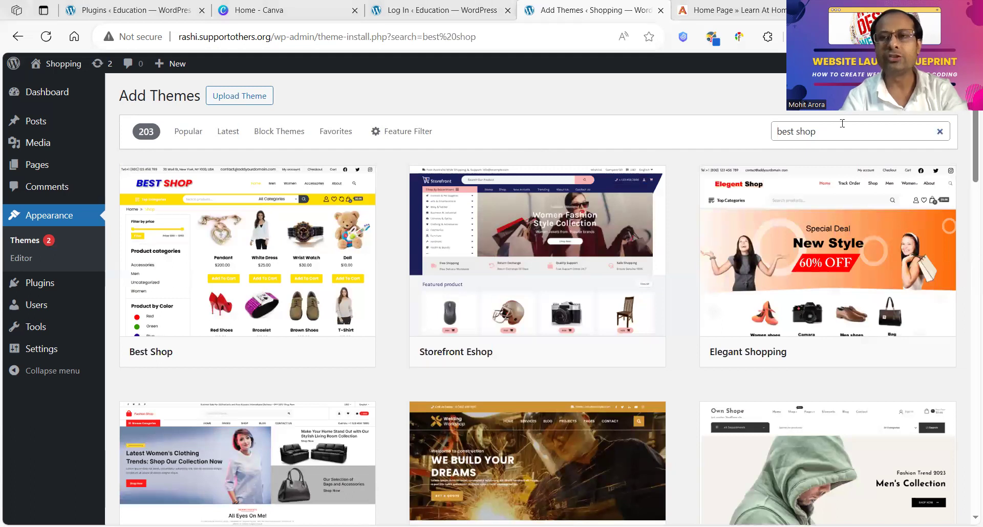
mouse_move(860, 204)
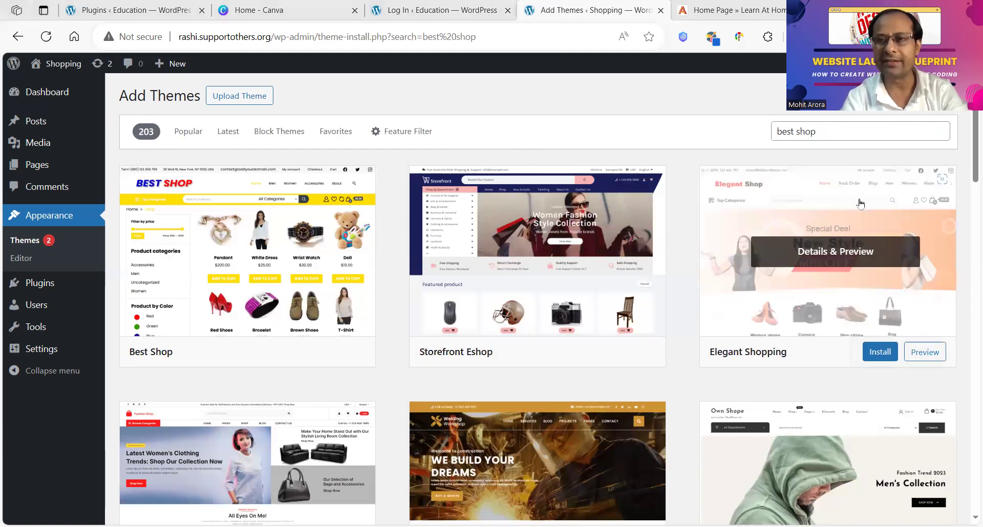
mouse_move(269, 215)
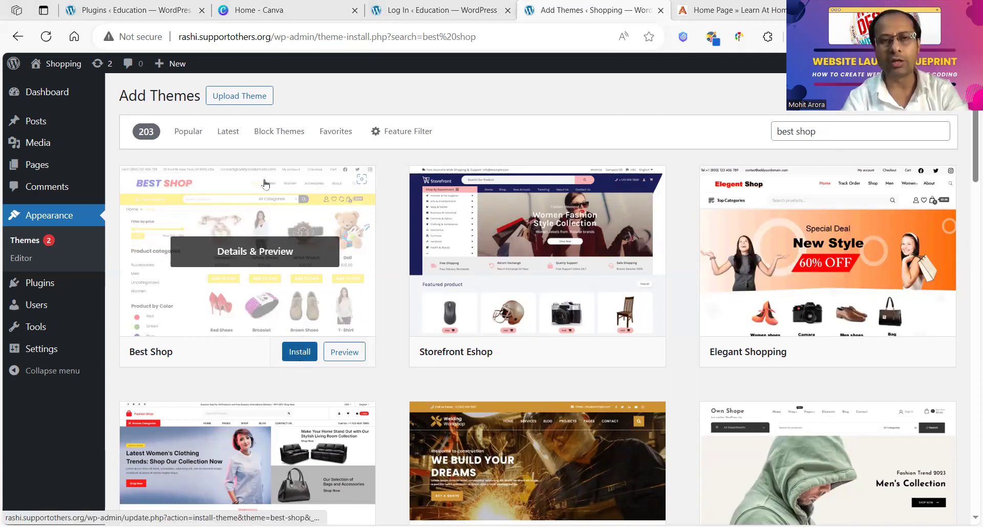
Install and activate the Best Shop theme, then review its WooCommerce recommended-plugins notice.
left_click(299, 353)
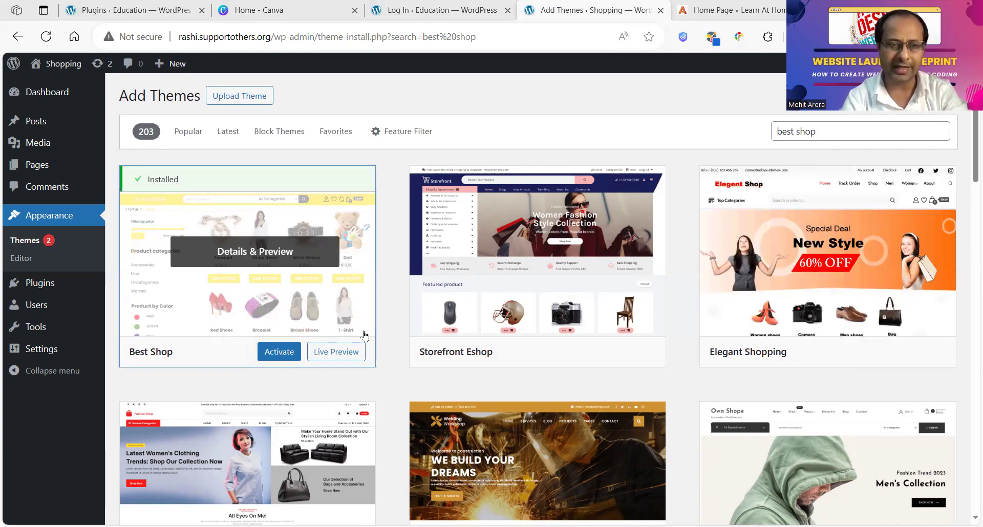
left_click(276, 353)
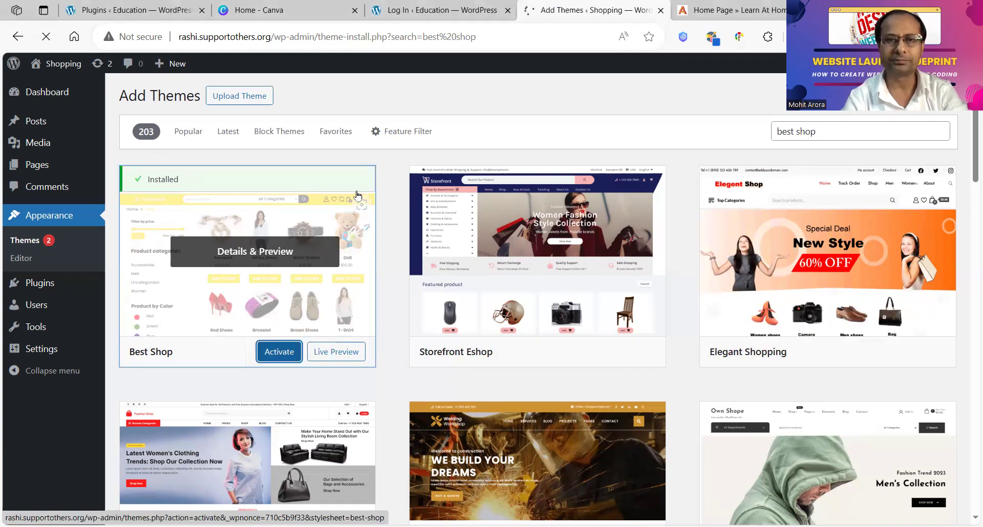
mouse_move(559, 206)
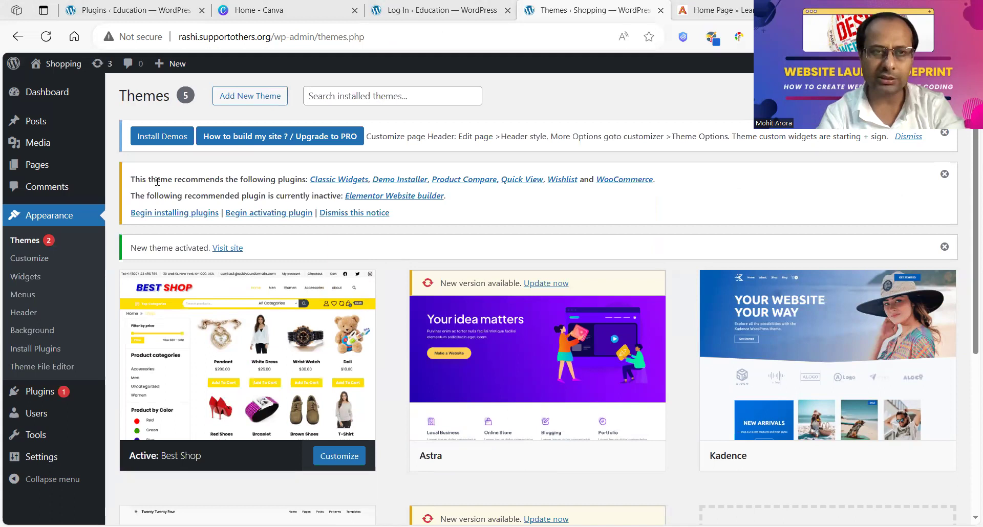
left_click_drag(157, 181, 253, 180)
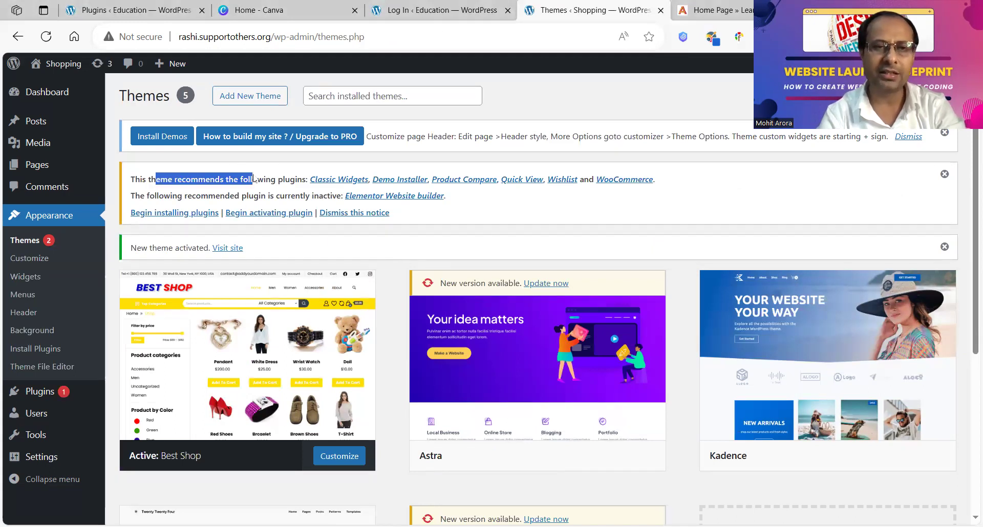
left_click(619, 219)
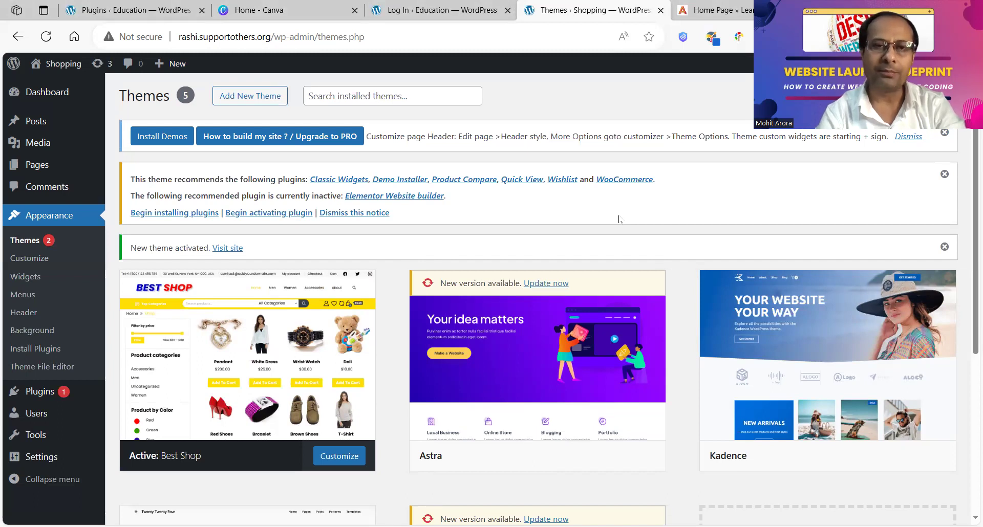
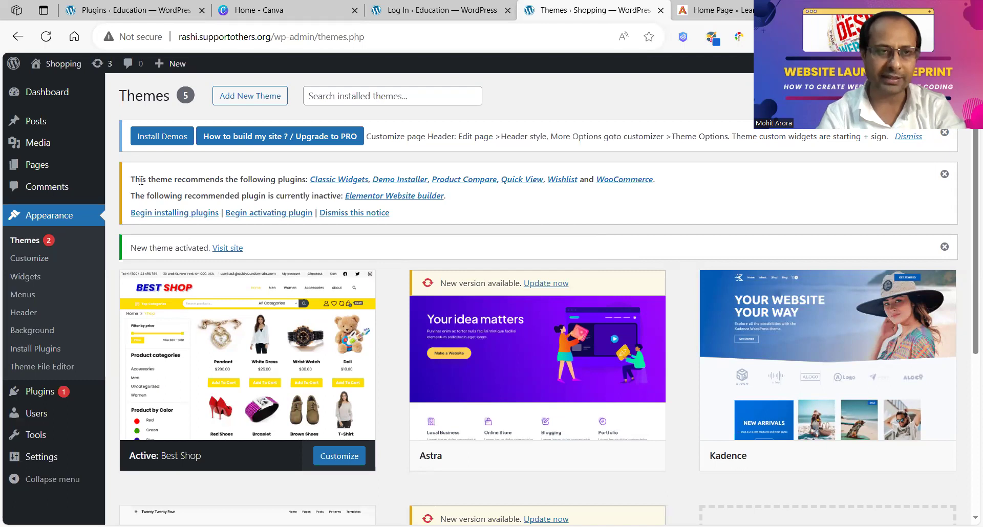
Select all six Best Shop recommended plugins, including WooCommerce, and bulk-install them.
left_click_drag(135, 179, 281, 175)
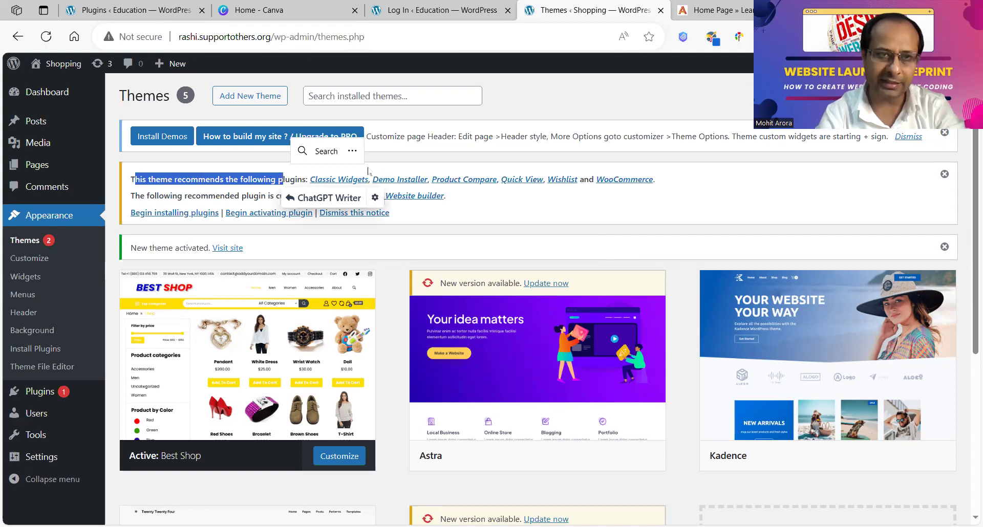
left_click(205, 192)
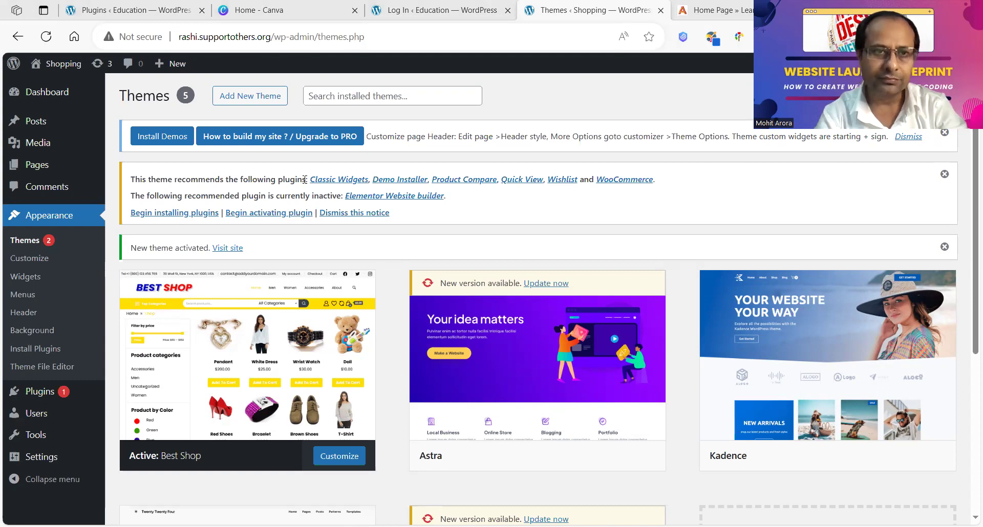
left_click(170, 214)
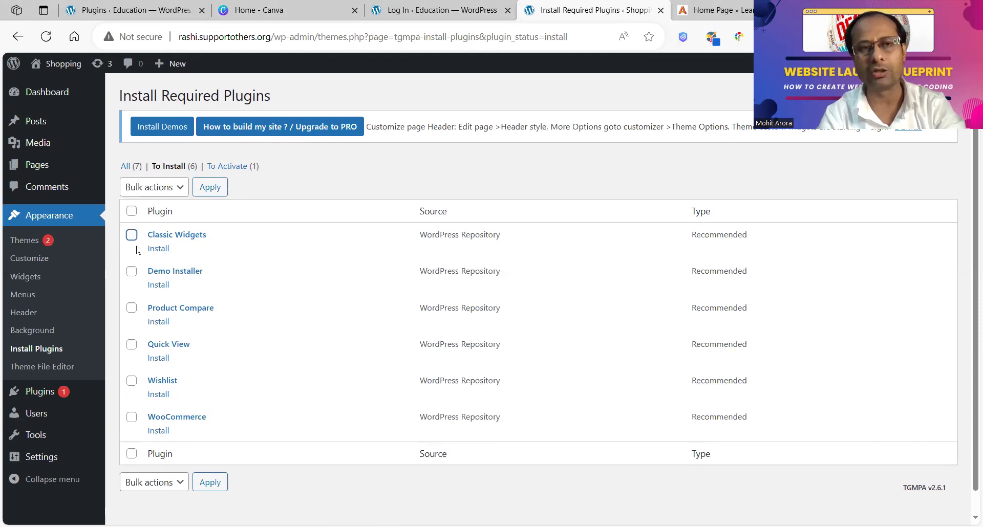
left_click(131, 212)
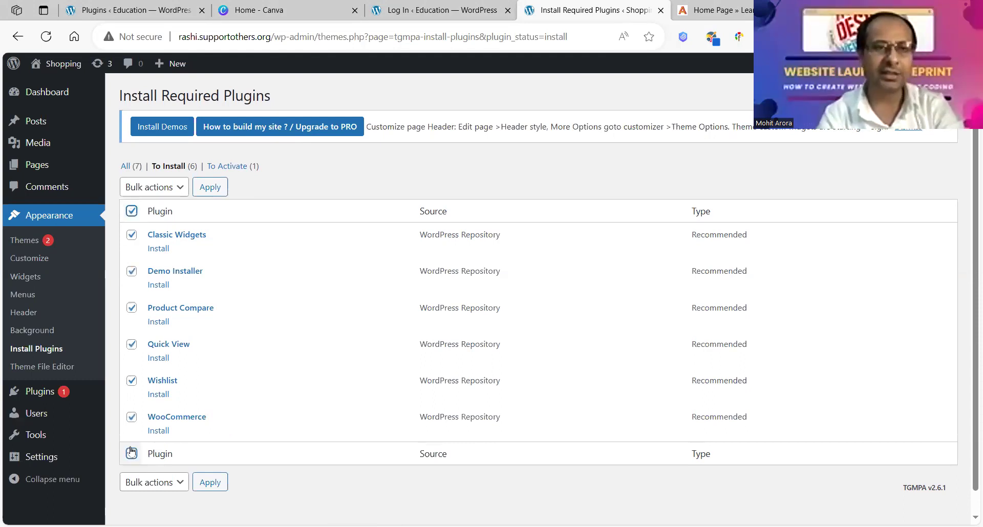
left_click(162, 188)
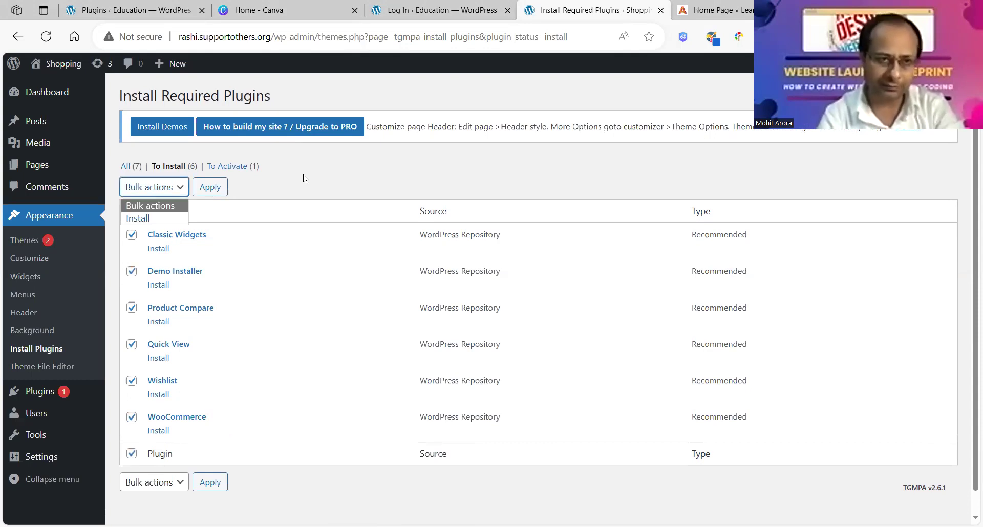
left_click(159, 489)
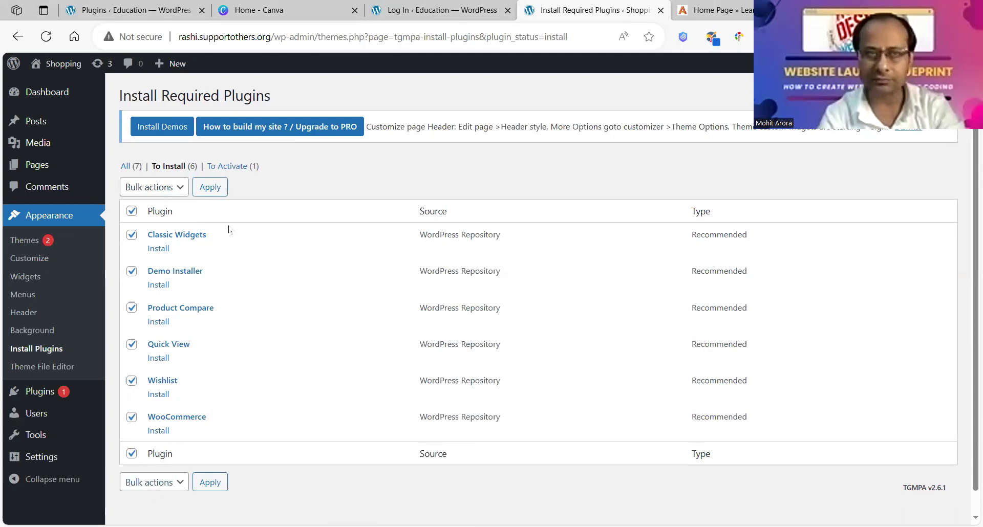
left_click(154, 188)
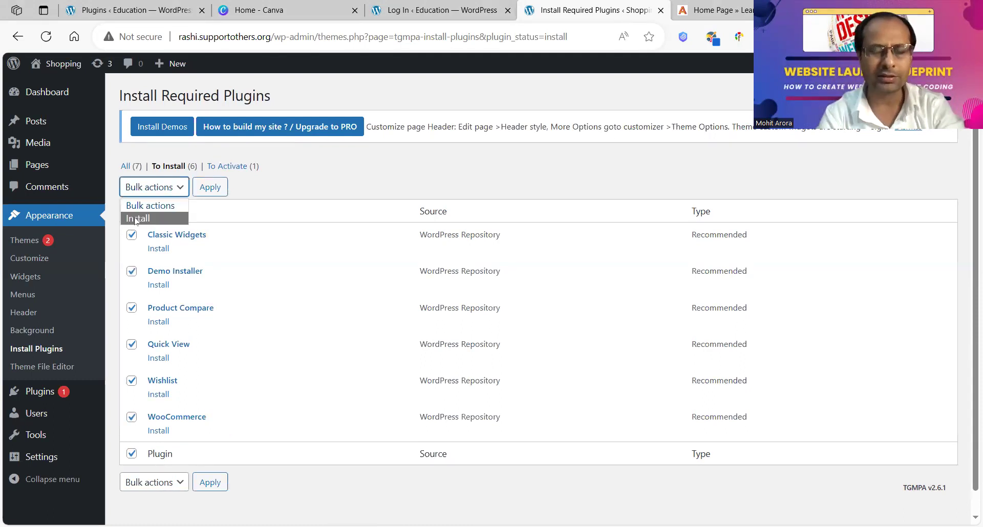
left_click(136, 219)
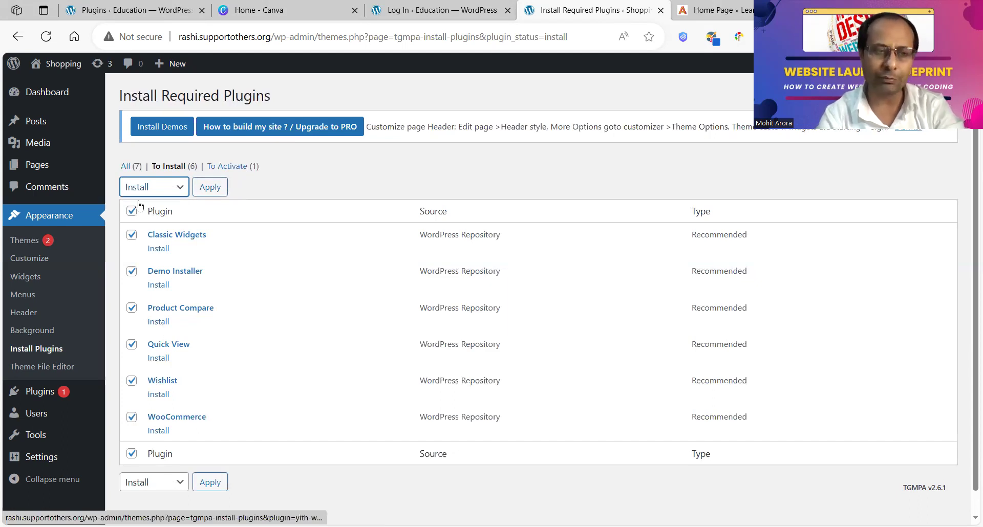
left_click(210, 187)
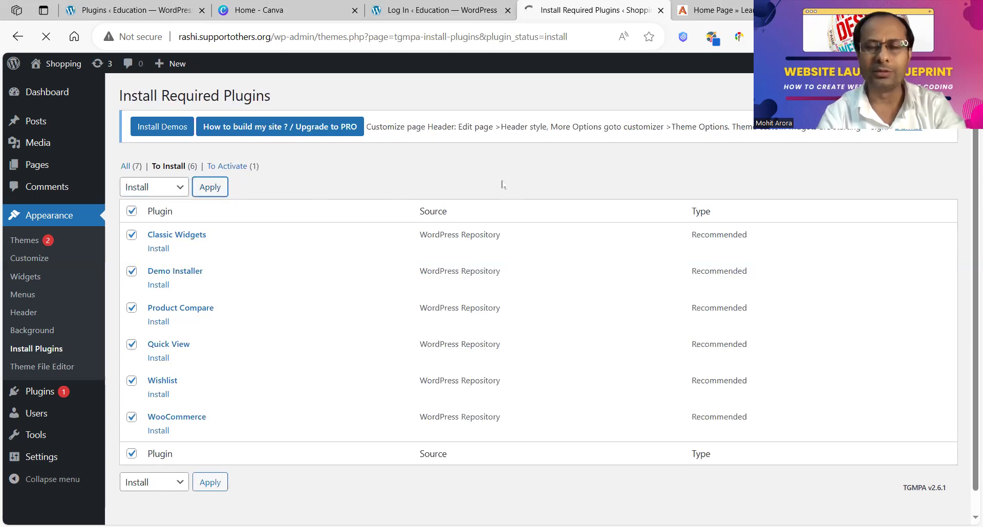
scroll(966, 152, "down", 1)
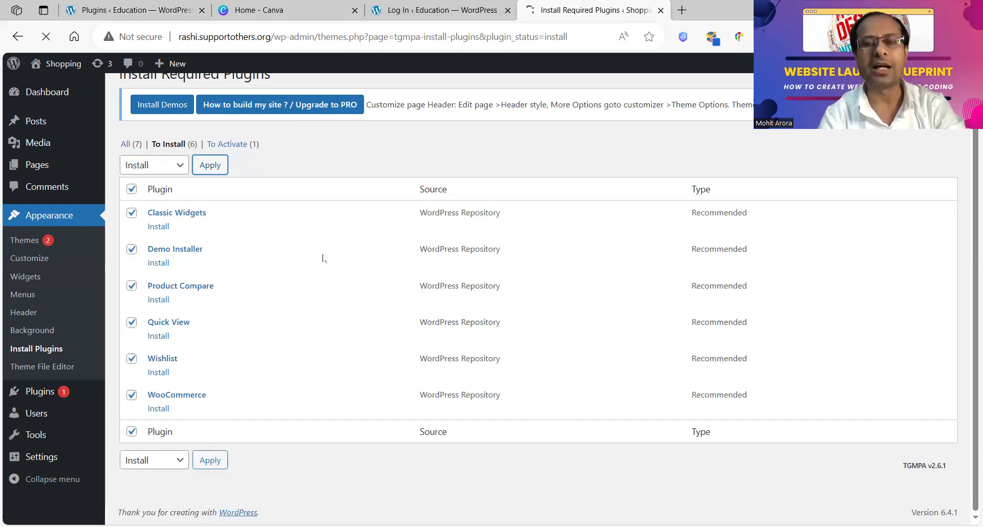
Close the old Plugins and WordPress login browser tabs.
left_click(202, 11)
left_click(150, 7)
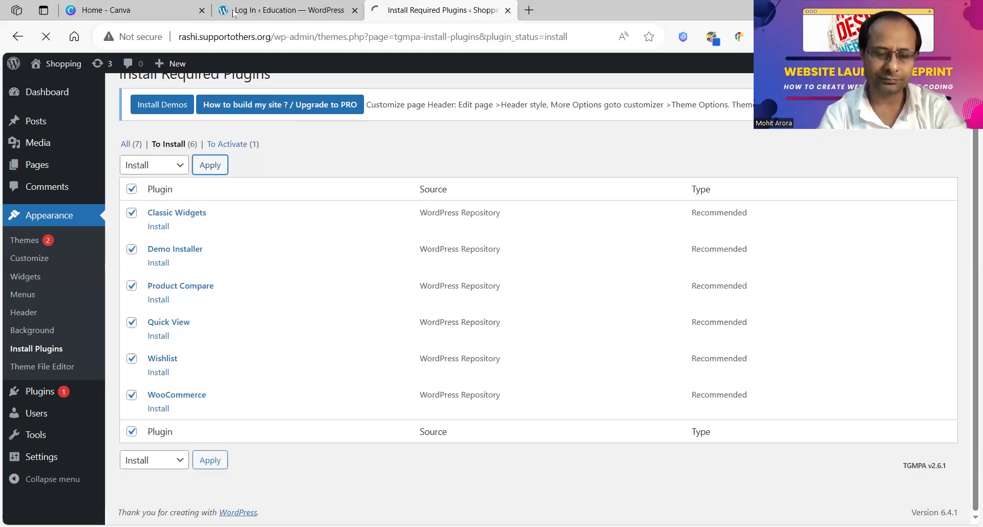
left_click(356, 17)
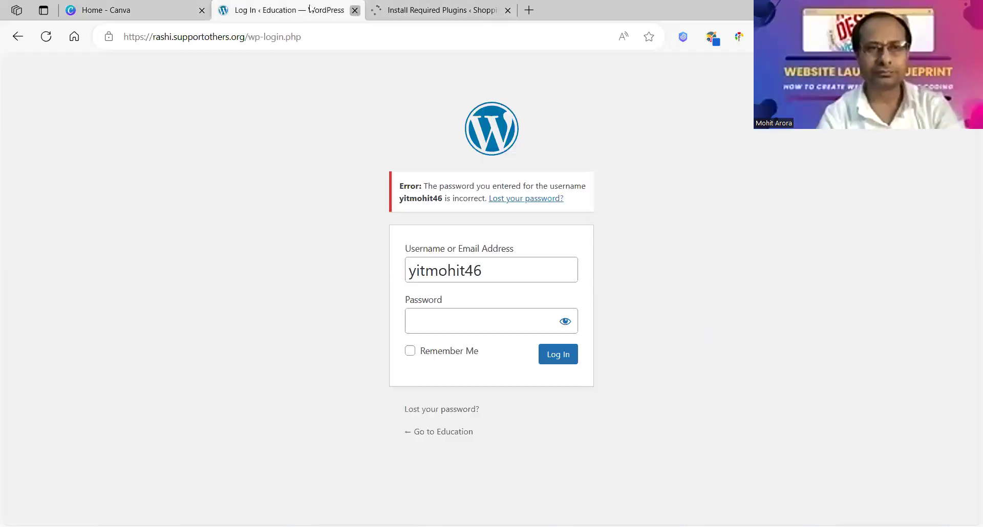
left_click(355, 10)
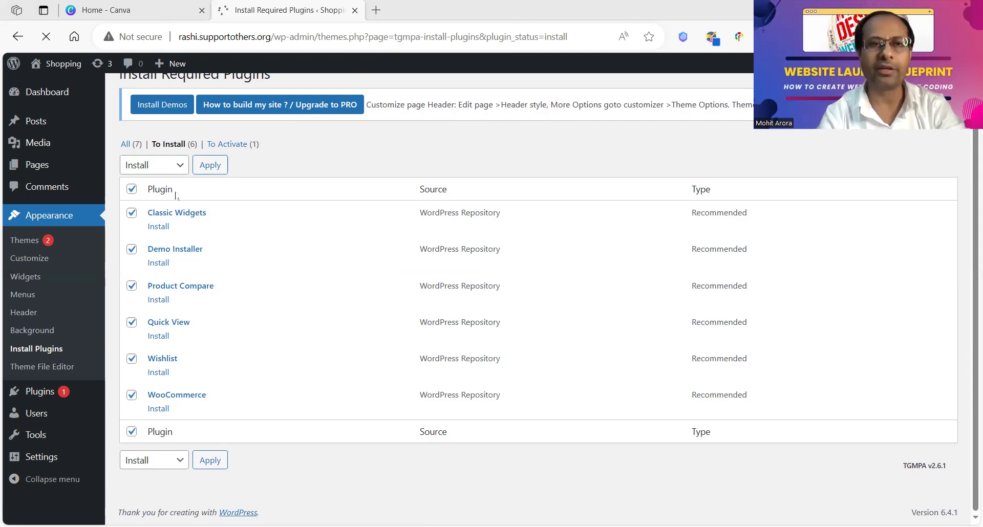
Back in the plugin installer, bulk-activate all seven plugins, including WooCommerce and Elementor.
mouse_move(34, 94)
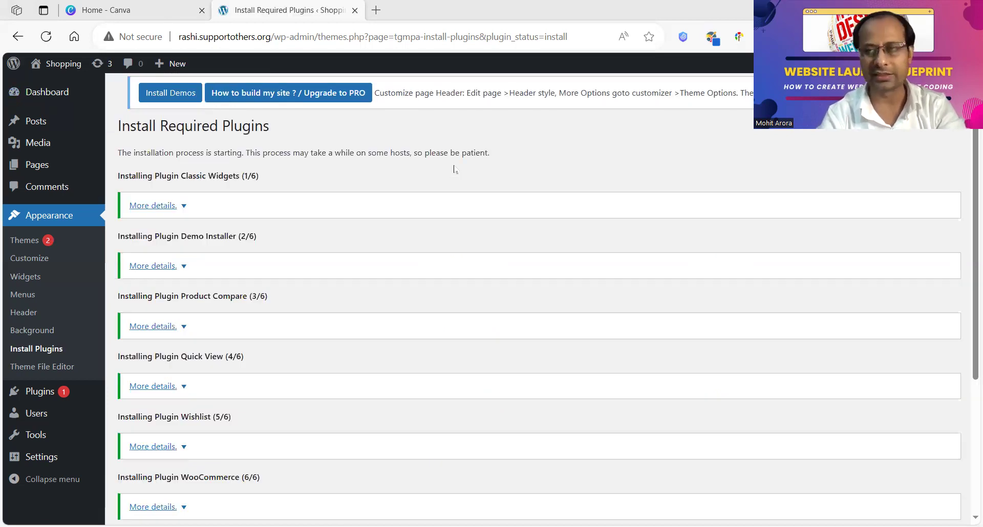
left_click_drag(975, 107, 975, 190)
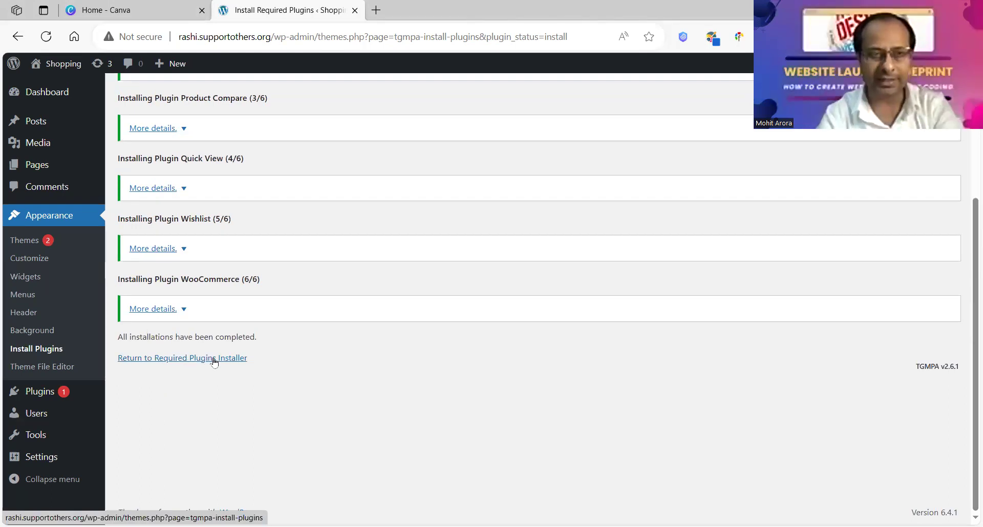
left_click(214, 359)
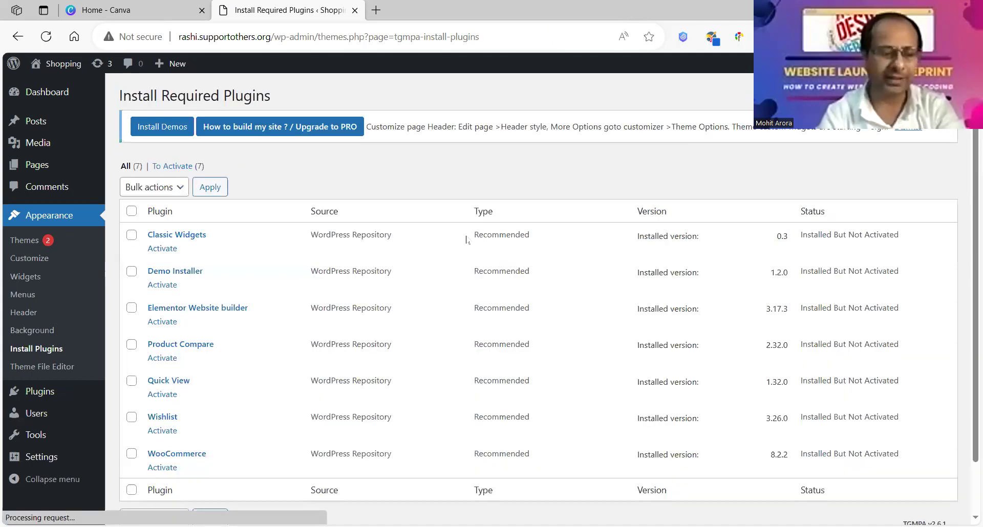
left_click(131, 211)
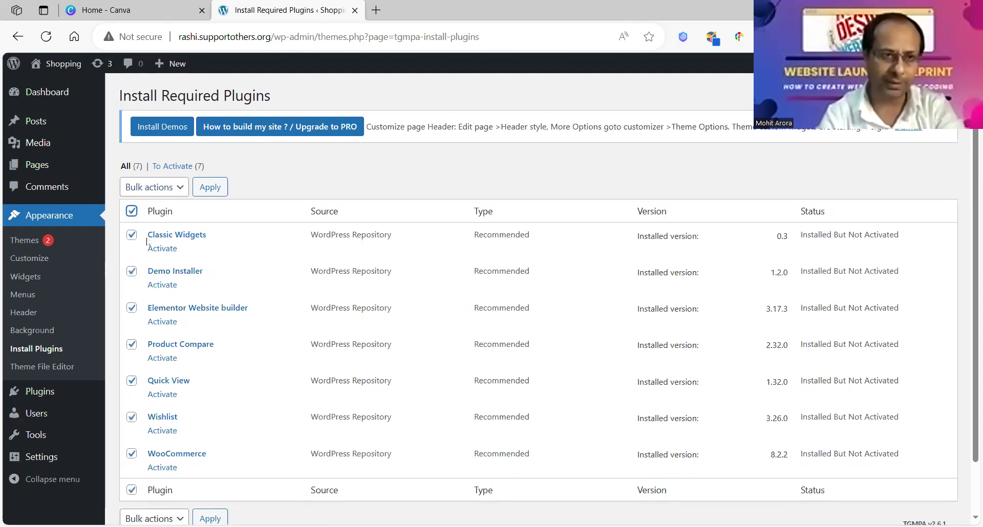
left_click(153, 187)
left_click(146, 241)
left_click(210, 187)
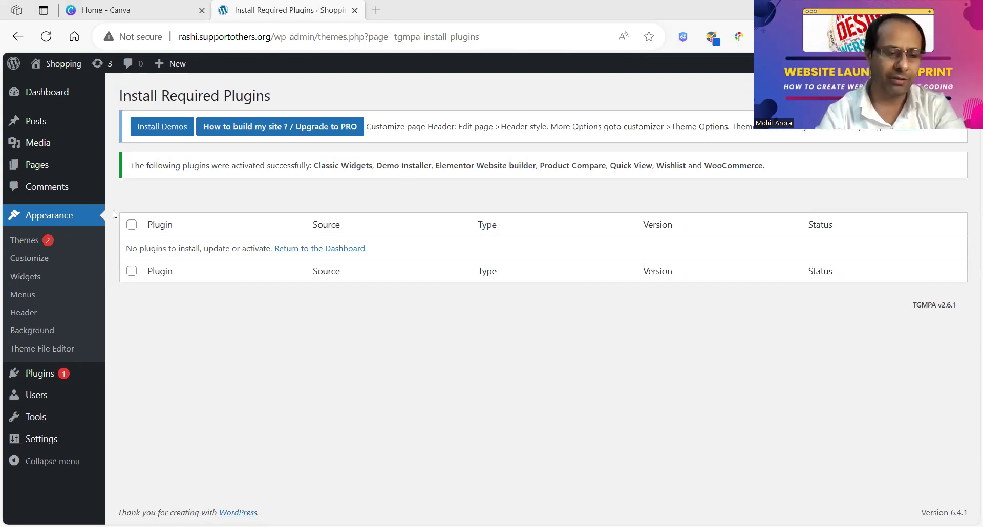
Go to Installed Plugins, skip Elementor's onboarding screen, and return to the Dashboard.
mouse_move(47, 378)
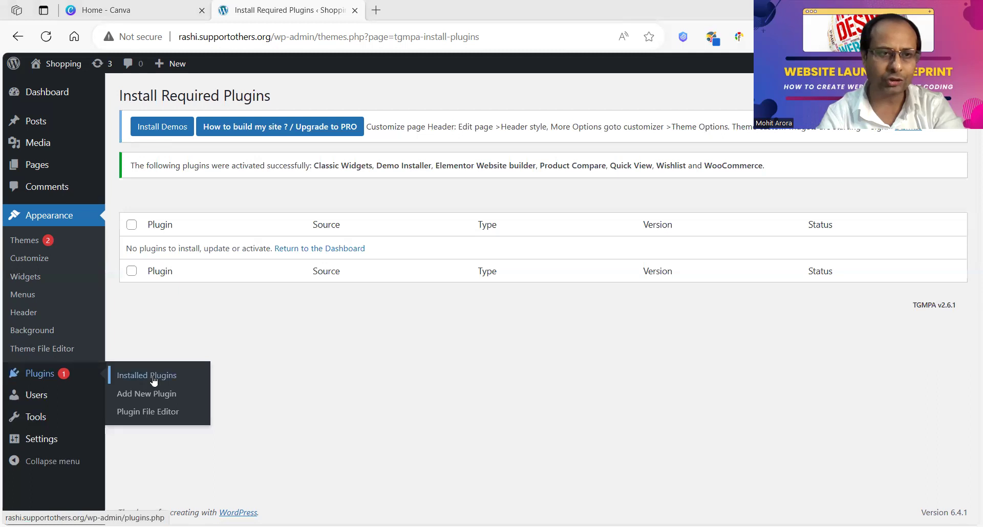
left_click(155, 380)
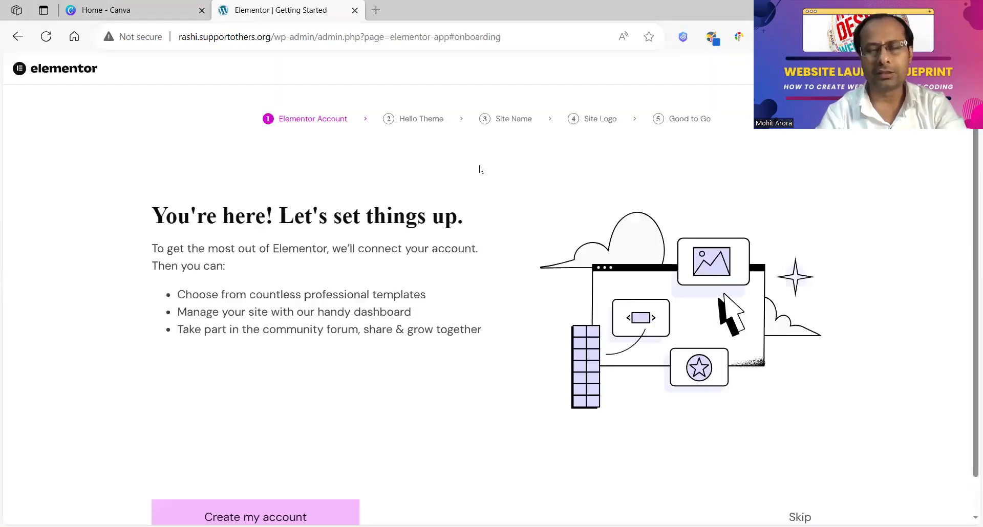
left_click(961, 68)
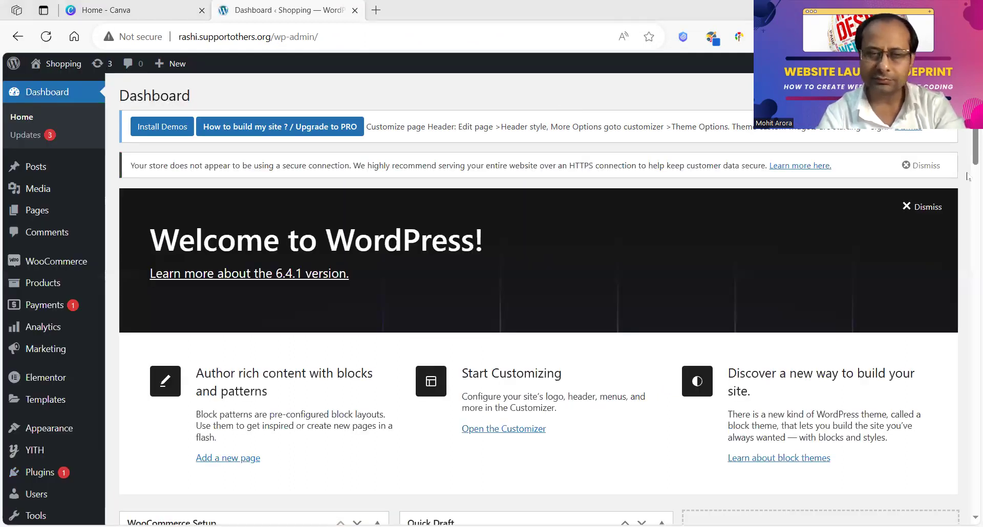
scroll(967, 178, "down", 1)
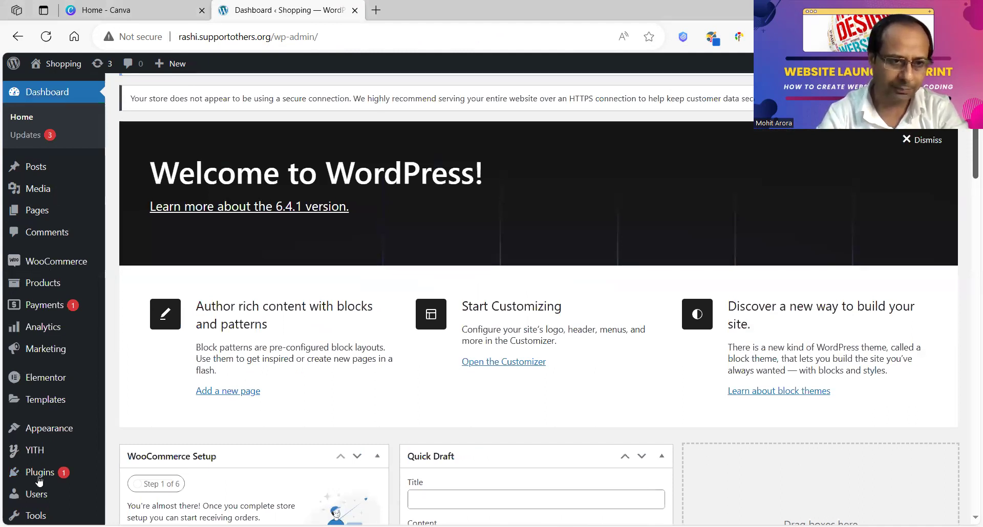
mouse_move(86, 478)
left_click(131, 451)
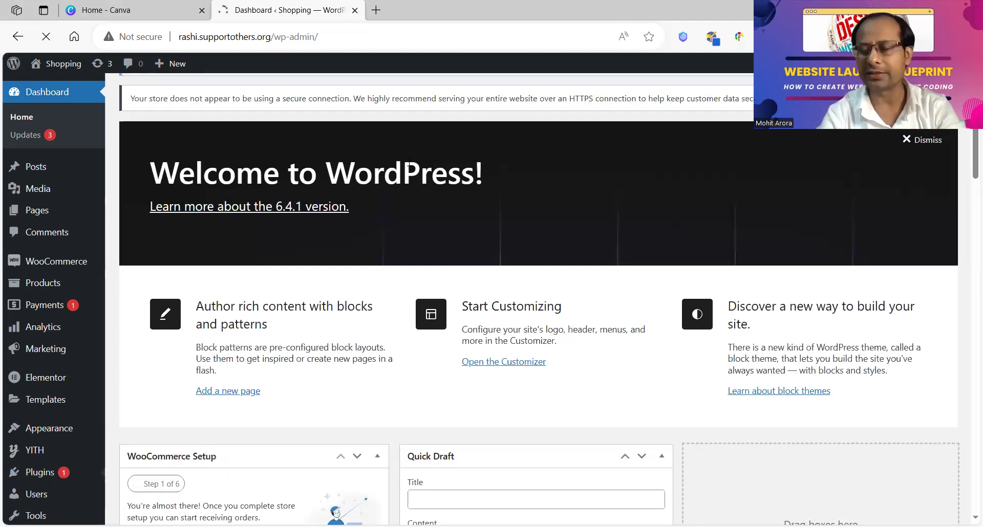
scroll(968, 216, "down", 8)
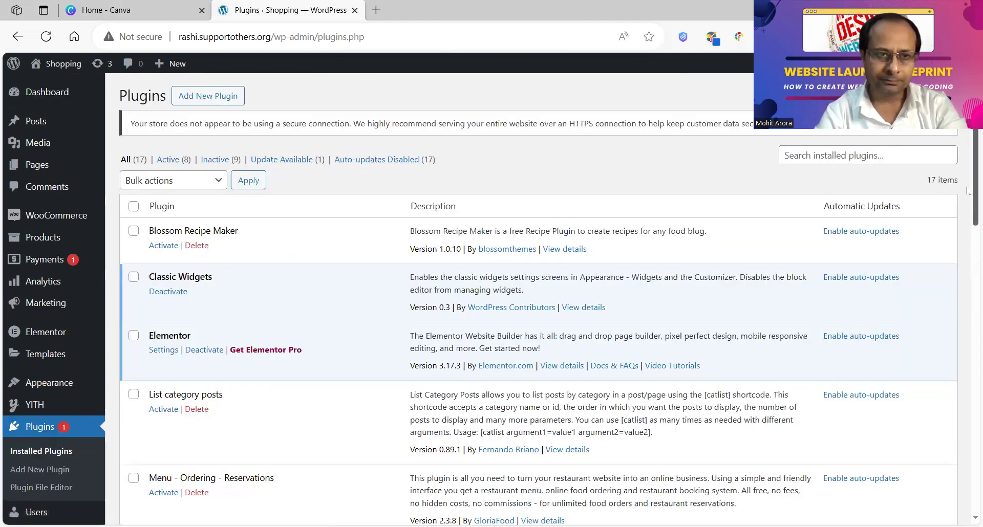
scroll(968, 209, "down", 3)
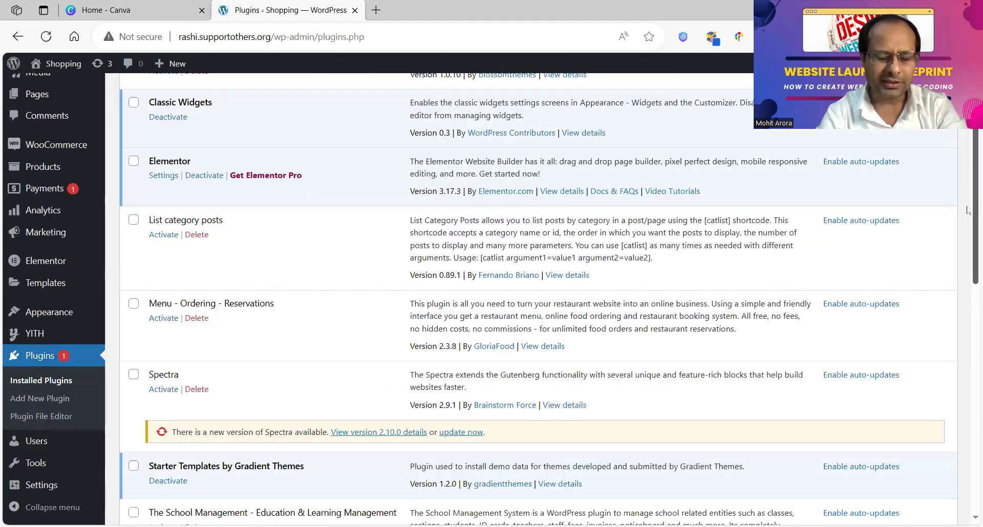
scroll(968, 210, "down", 2)
scroll(968, 266, "down", 3)
scroll(967, 308, "down", 1)
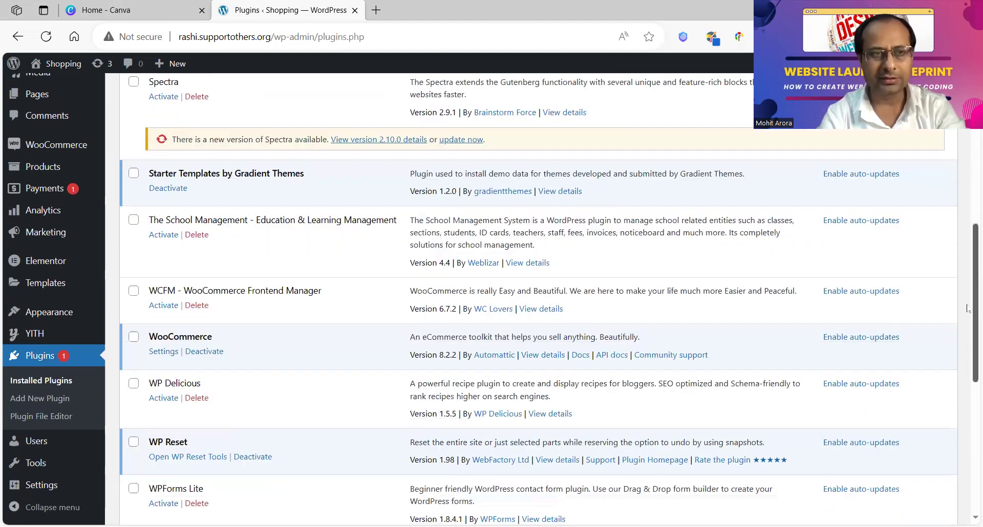
left_click_drag(174, 336, 220, 341)
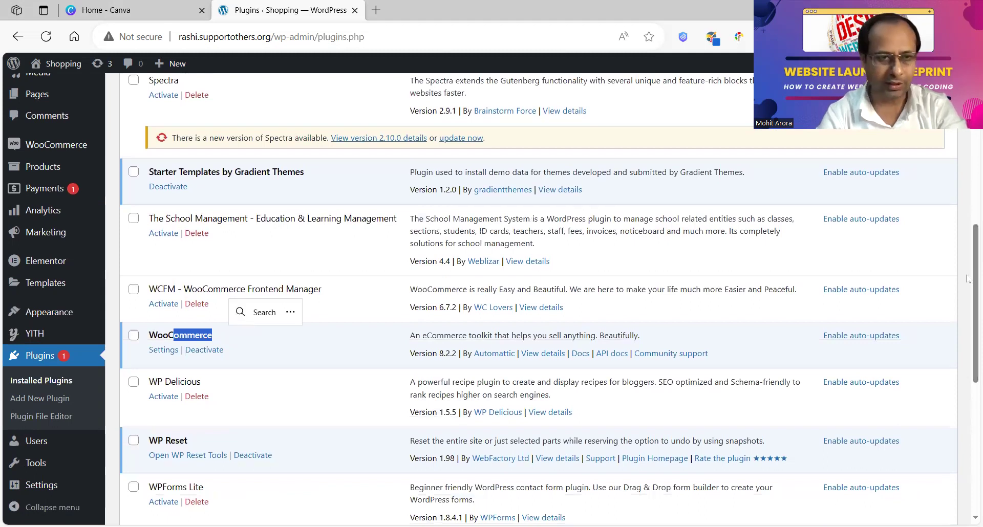
left_click(302, 335)
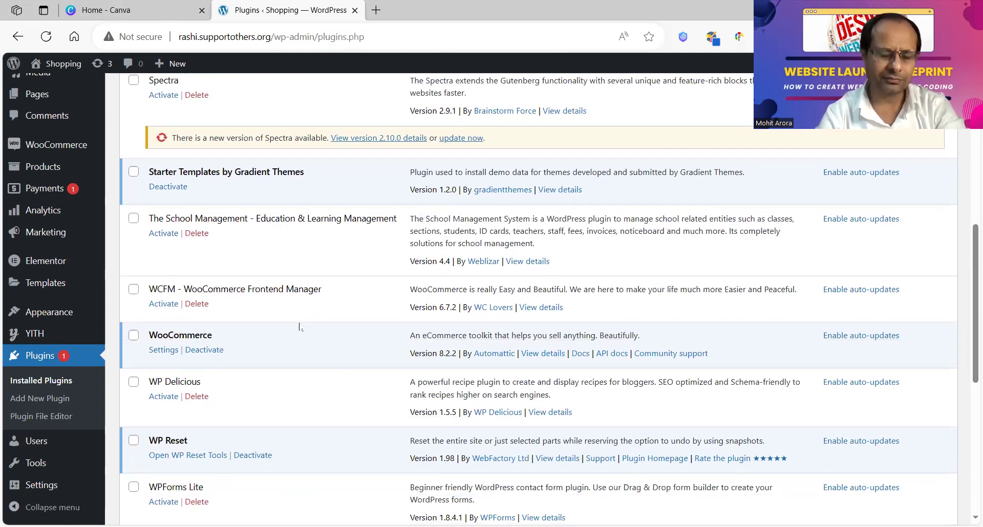
left_click_drag(157, 336, 215, 337)
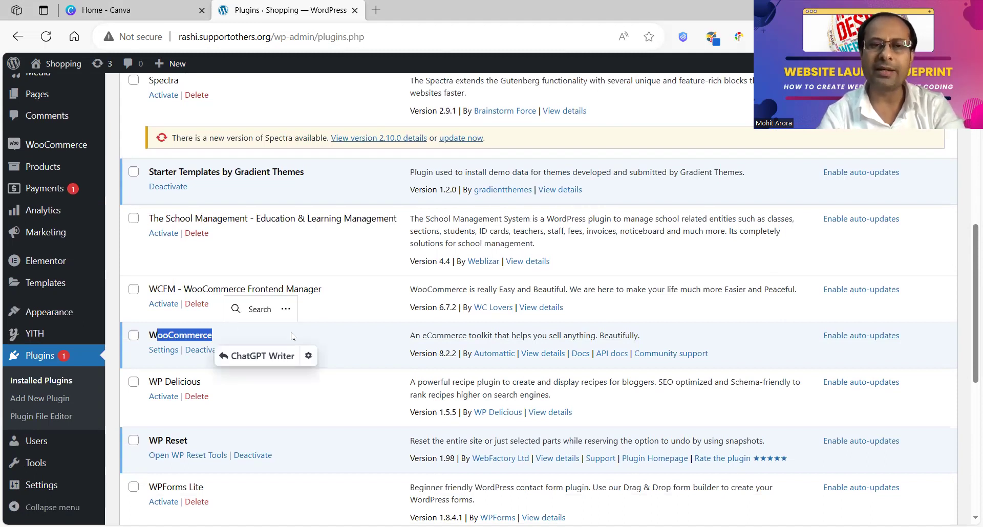
left_click_drag(968, 265, 968, 139)
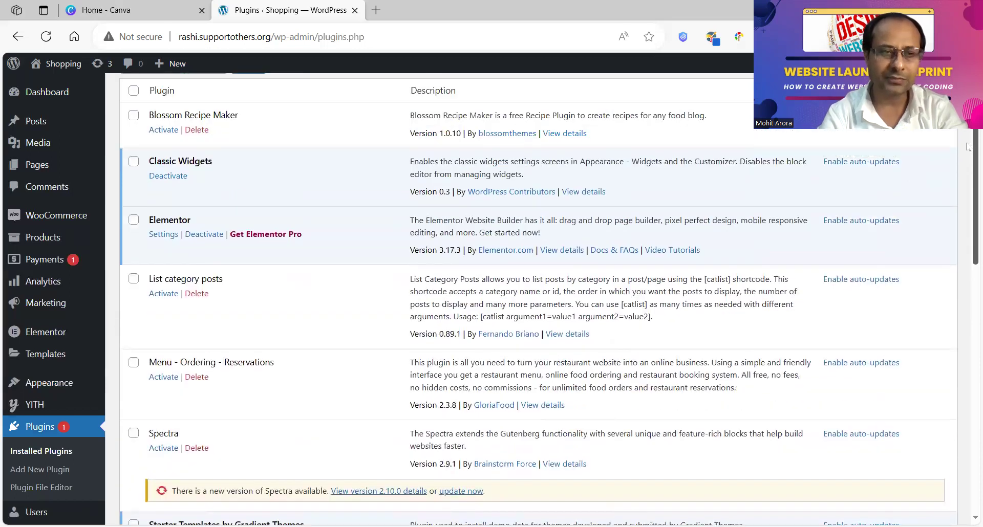
left_click_drag(161, 220, 200, 220)
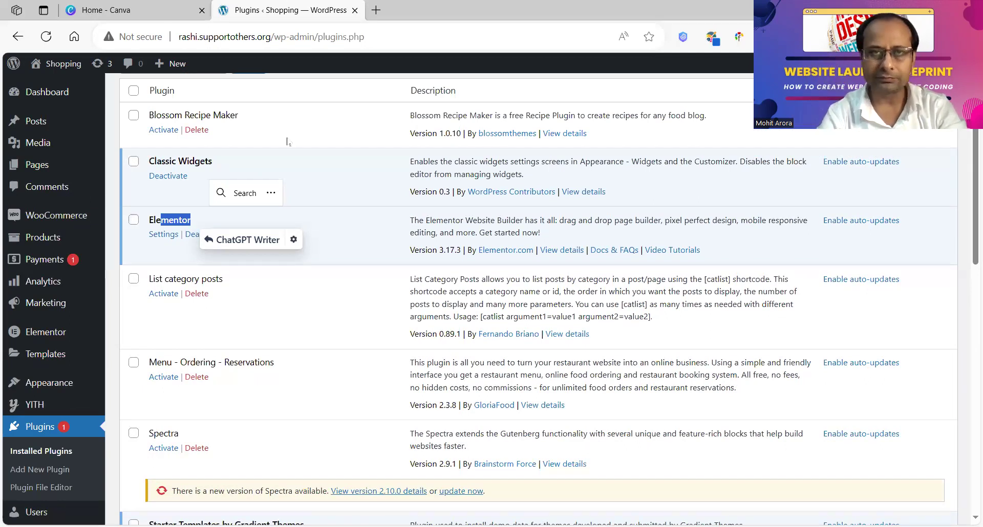
left_click_drag(968, 187, 967, 315)
scroll(967, 315, "down", 5)
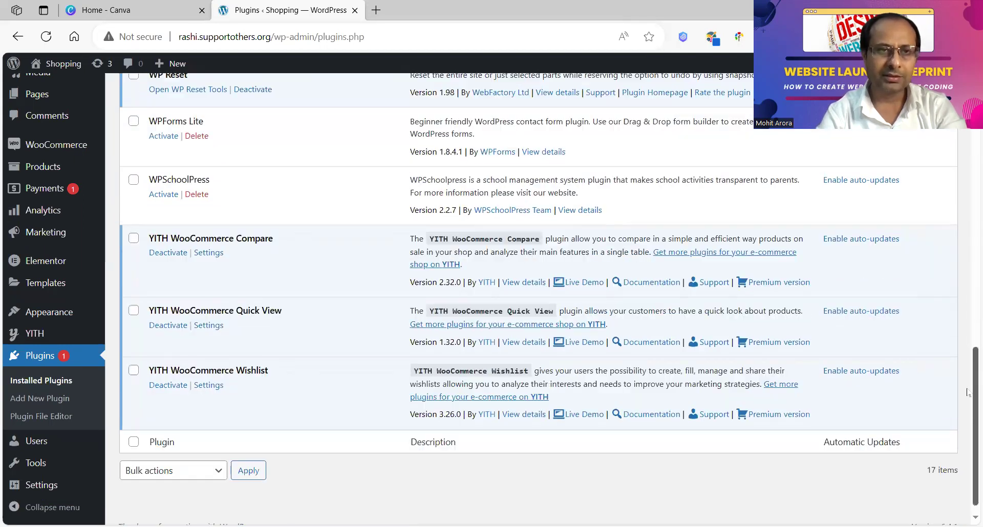
left_click_drag(967, 251, 966, 169)
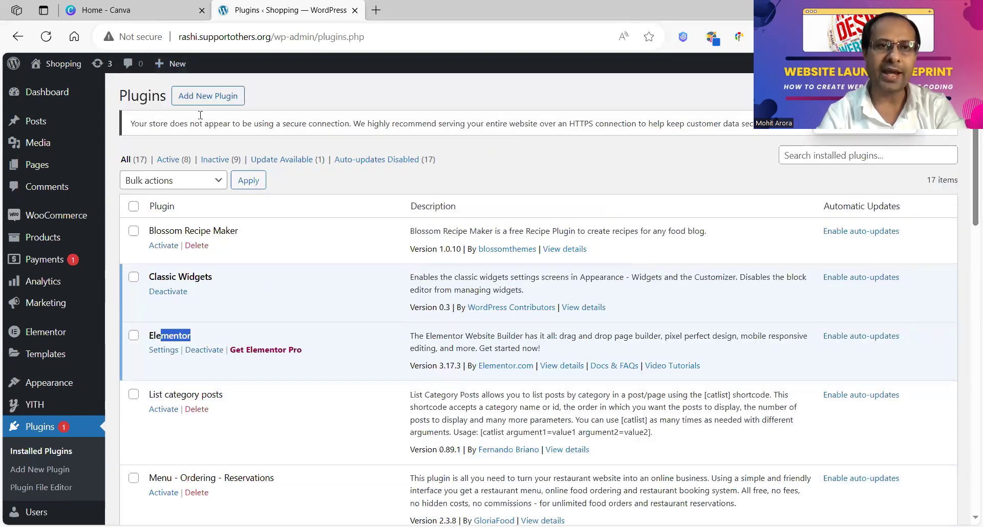
On Add New Plugins, search the directory for 'elementor', then 'woo commerce'.
left_click(205, 98)
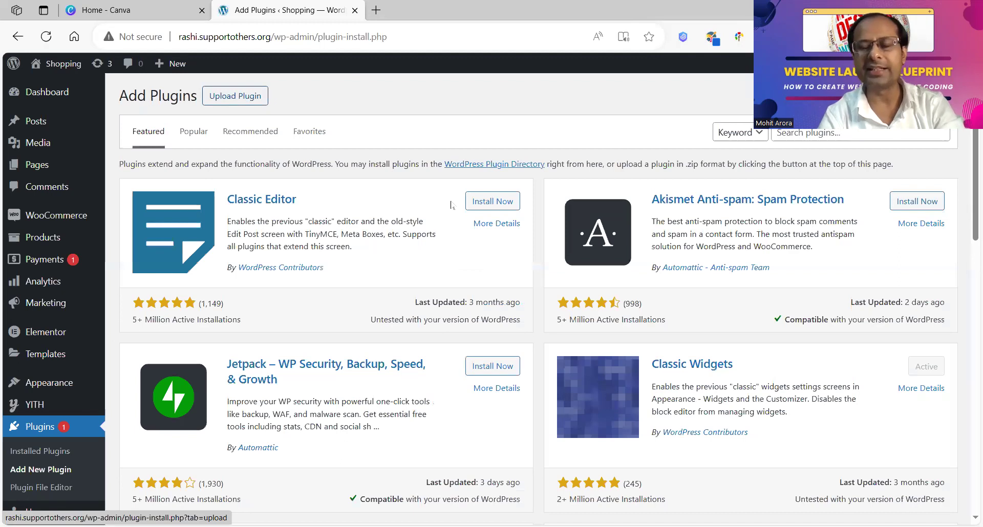
left_click(824, 133)
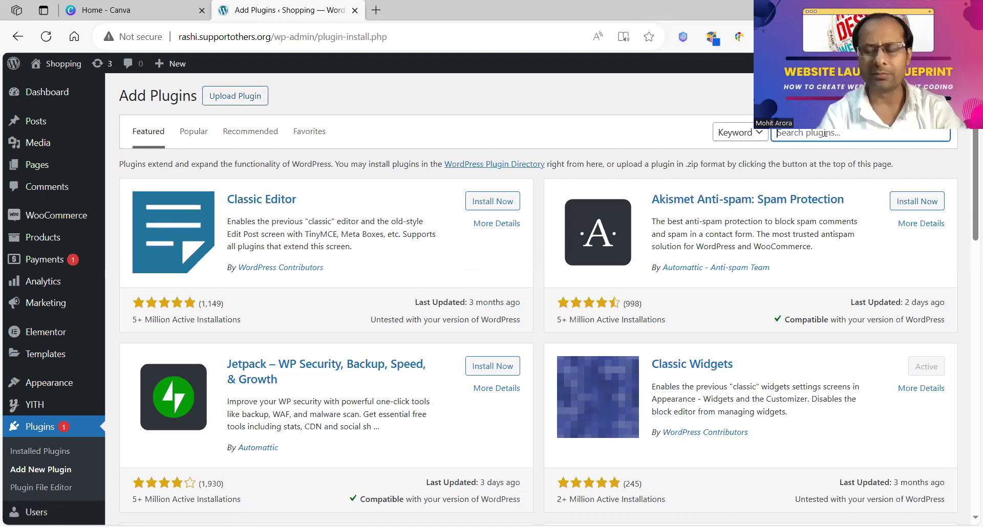
left_click(824, 133)
type("ele")
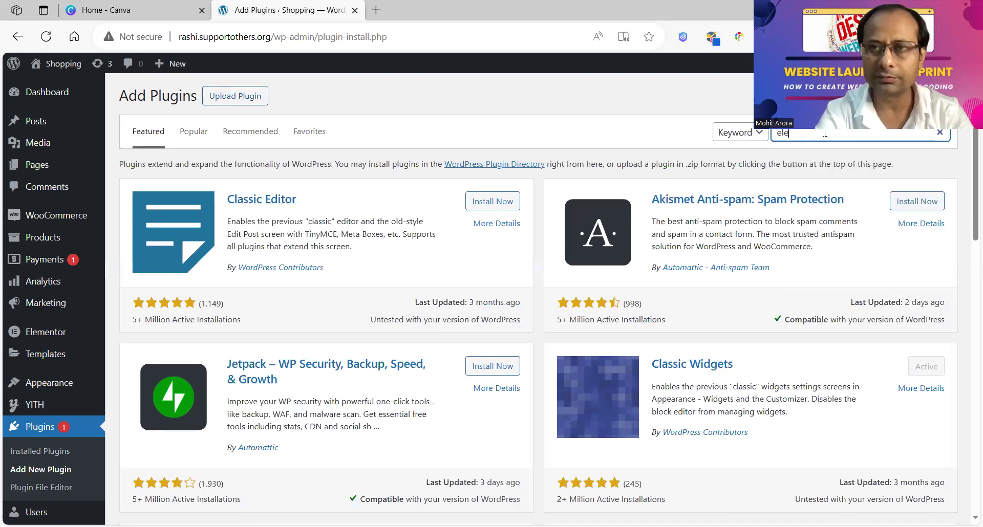
type("ment")
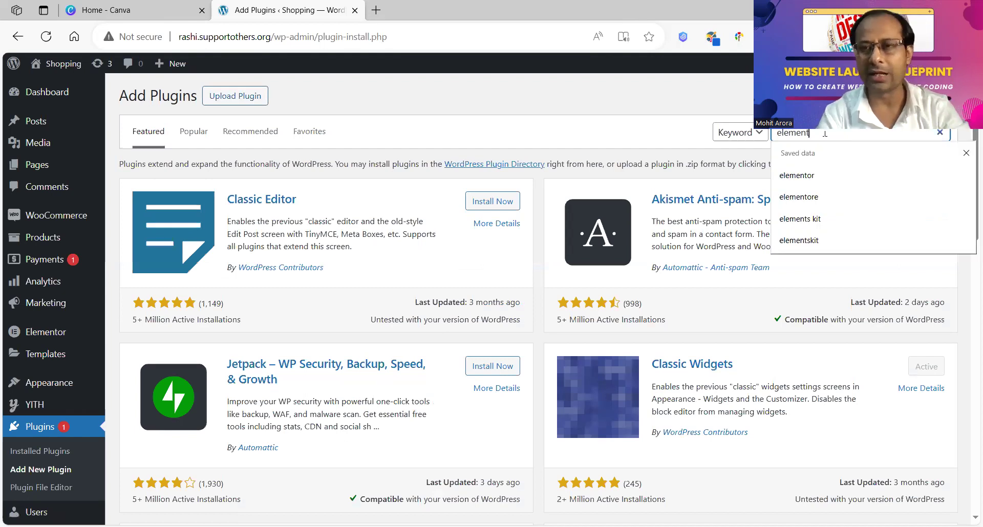
type("or")
key("Return")
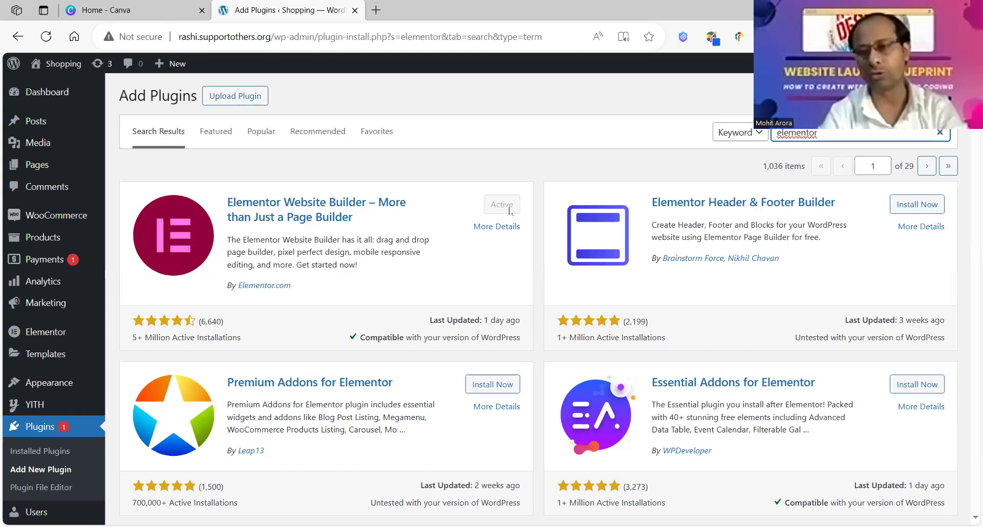
left_click_drag(819, 133, 759, 133)
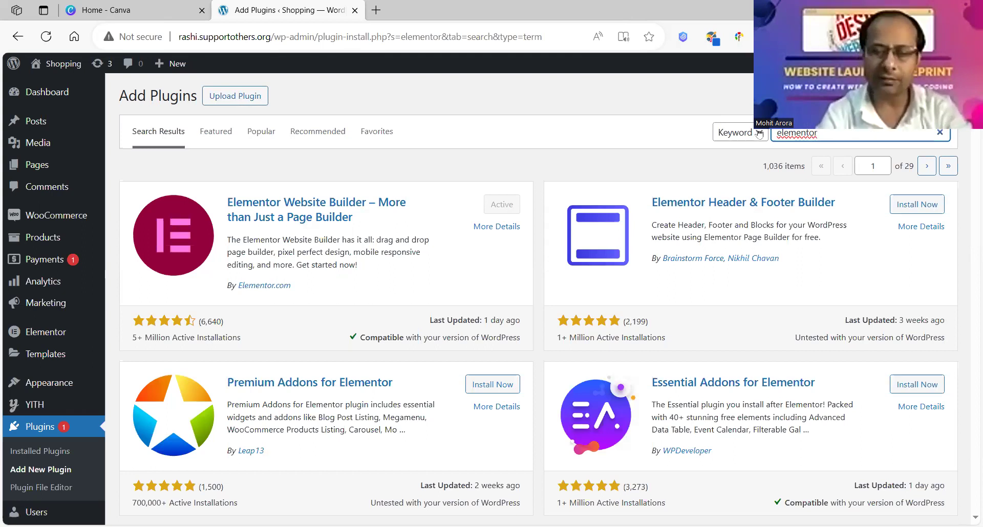
type("woo")
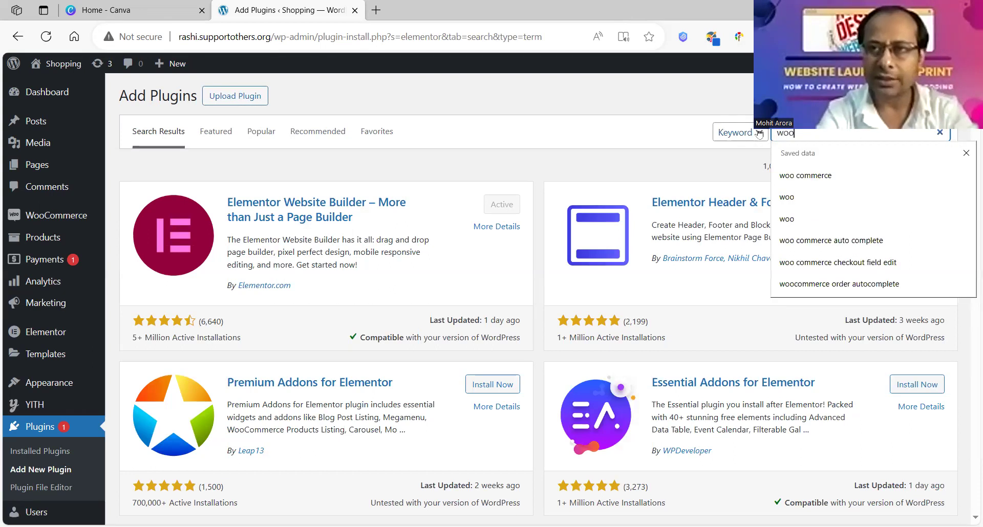
type(" commerce")
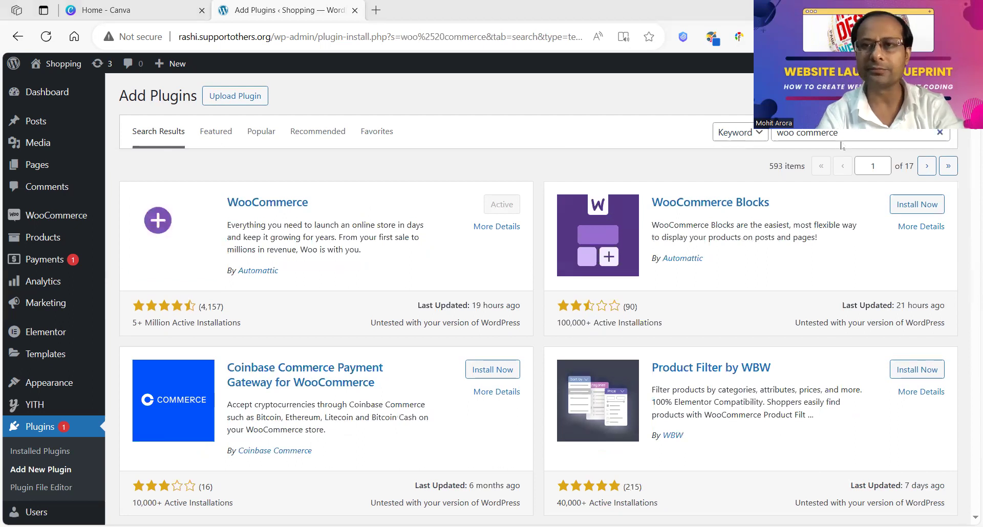
Search for 'instamojo', then install and activate Instamojo for WooCommerce.
left_click_drag(845, 136, 750, 136)
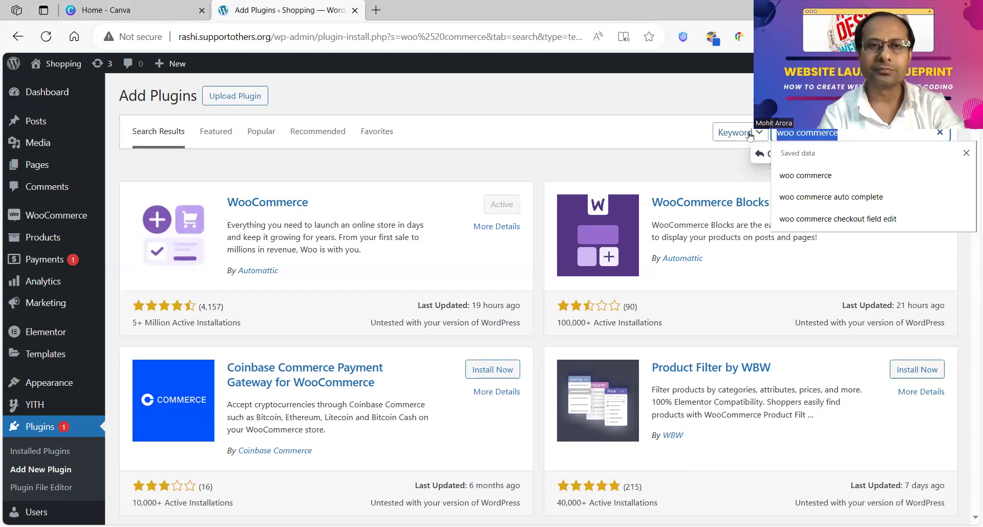
type("in")
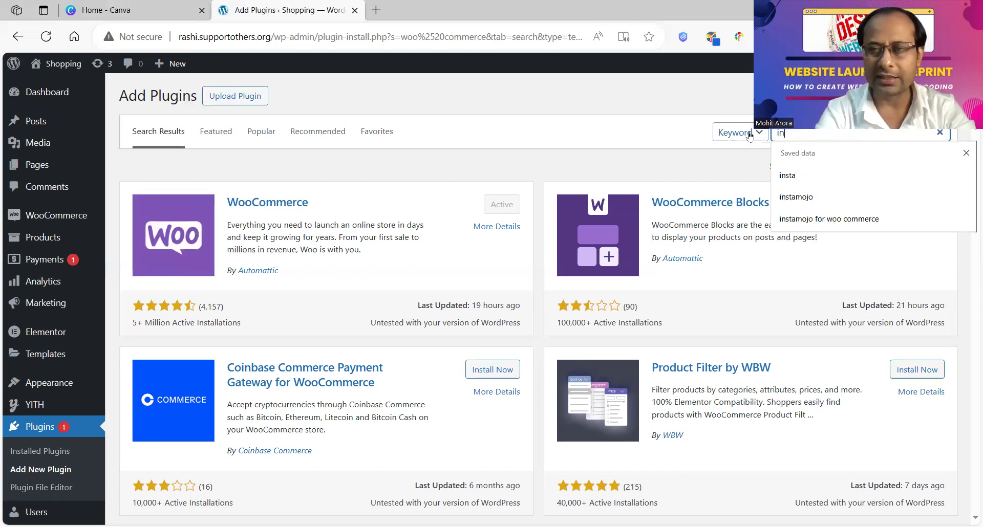
type("stamo")
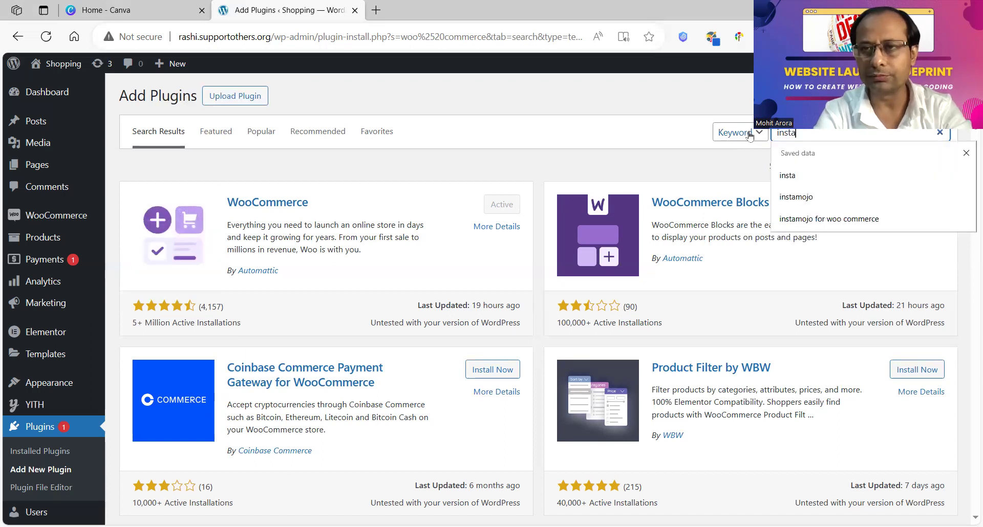
type("jo")
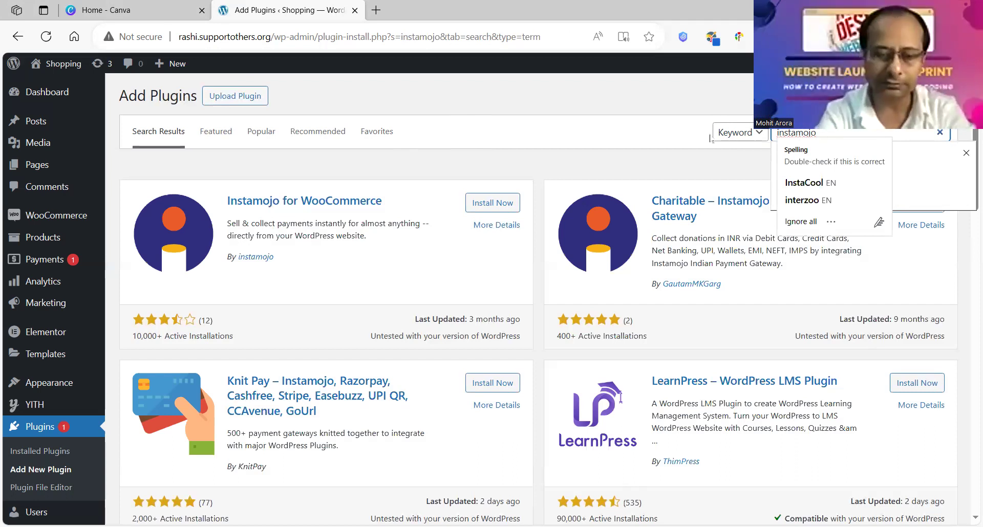
key("ctrl+a")
type("ra")
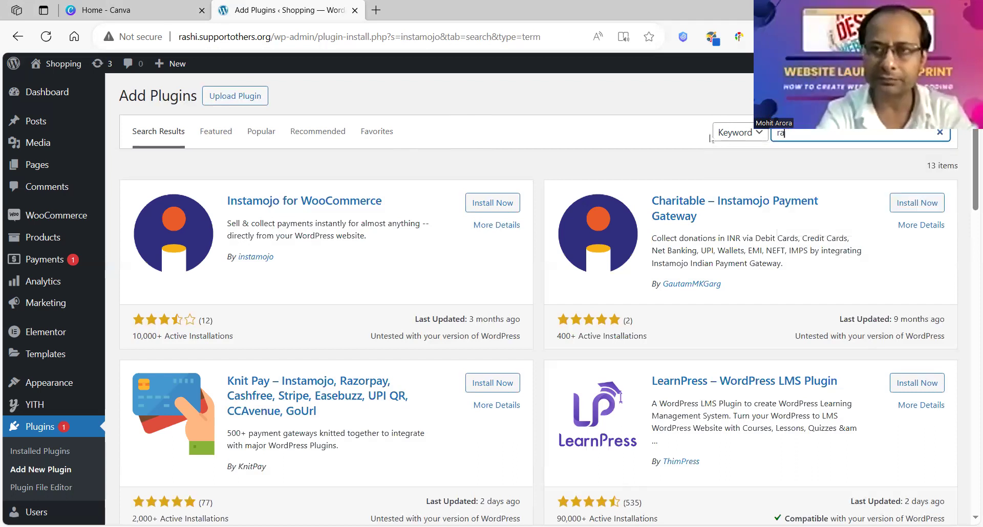
type("zoypay")
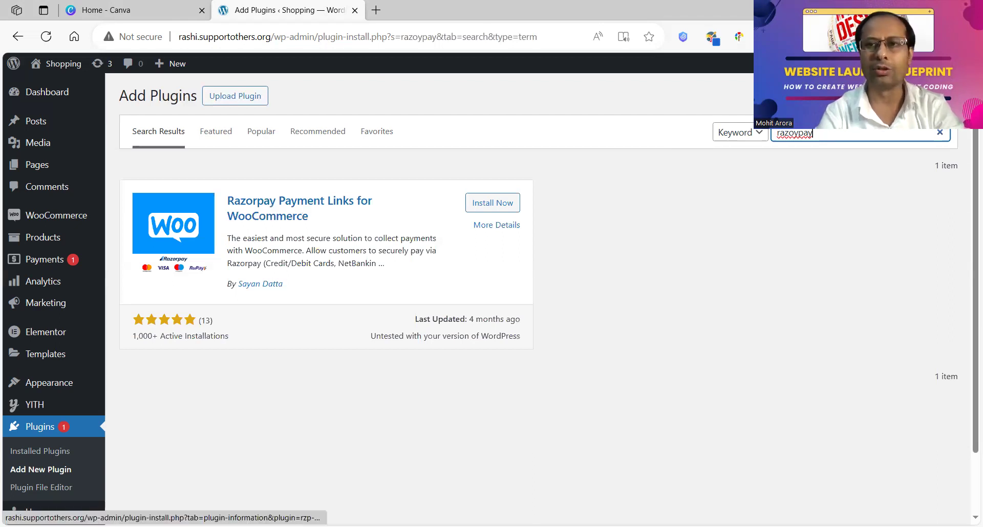
key("ctrl+a")
type("instam")
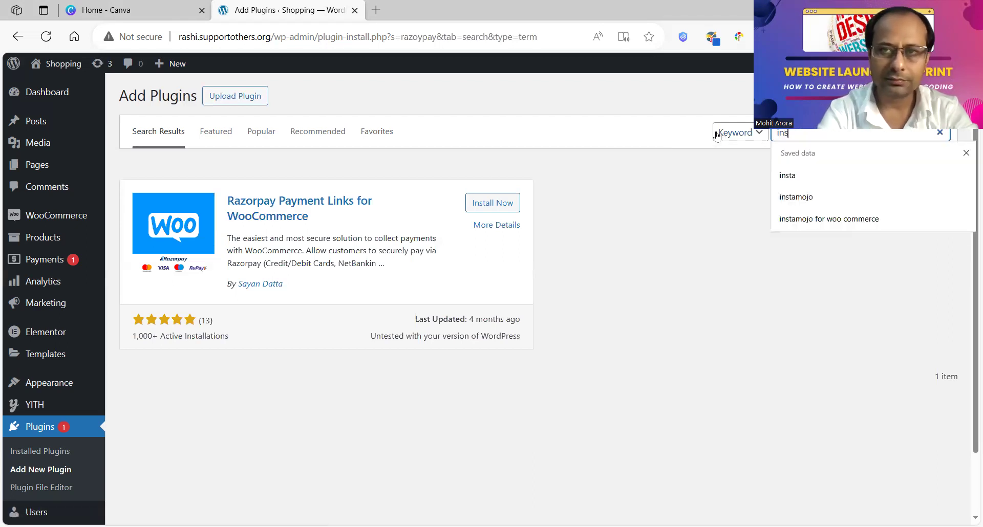
left_click(649, 140)
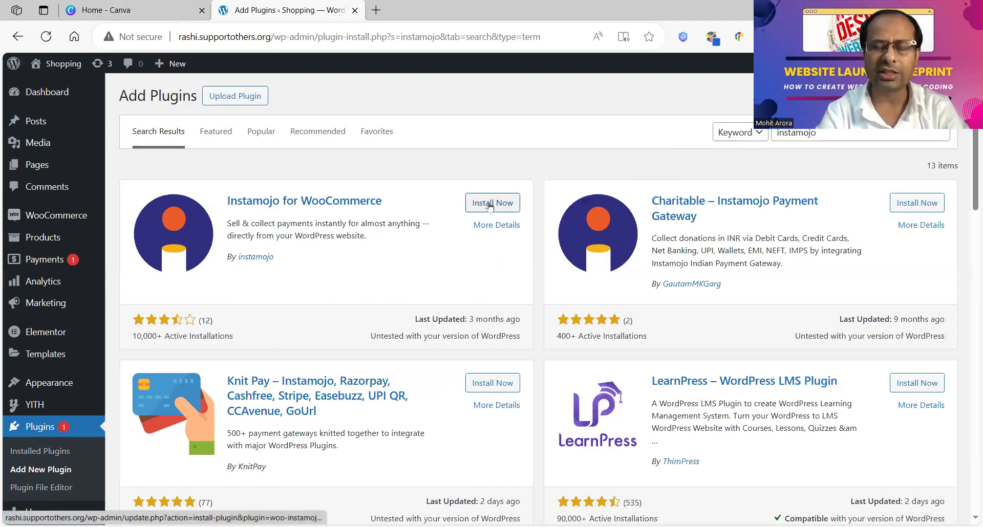
left_click(486, 205)
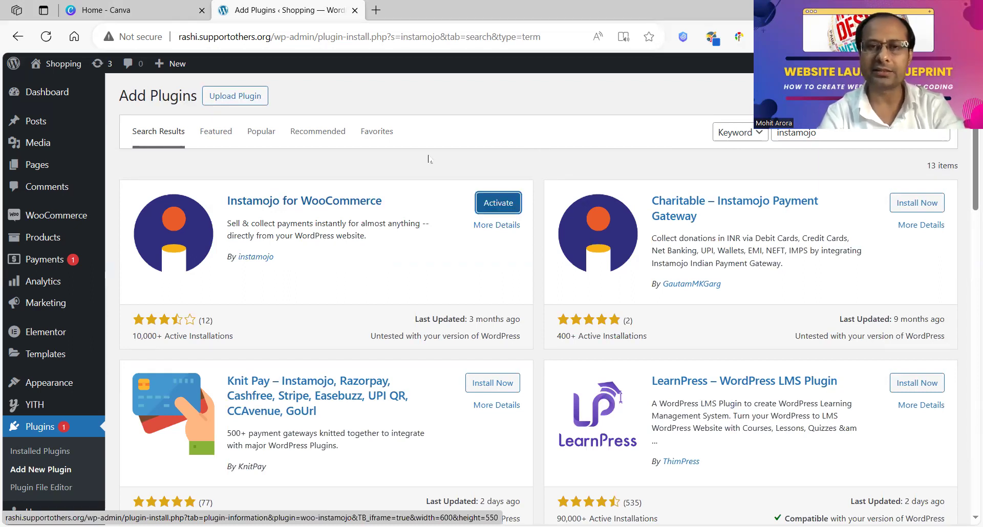
left_click(498, 204)
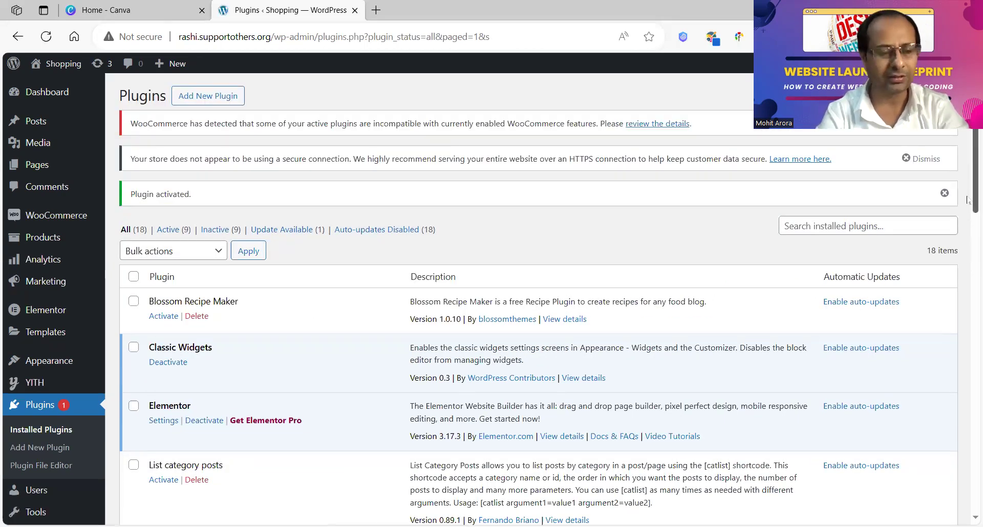
Return to Dashboard Home and start the Best Shop demo installation with Install Demos.
scroll(967, 199, "down", 3)
scroll(968, 192, "up", 3)
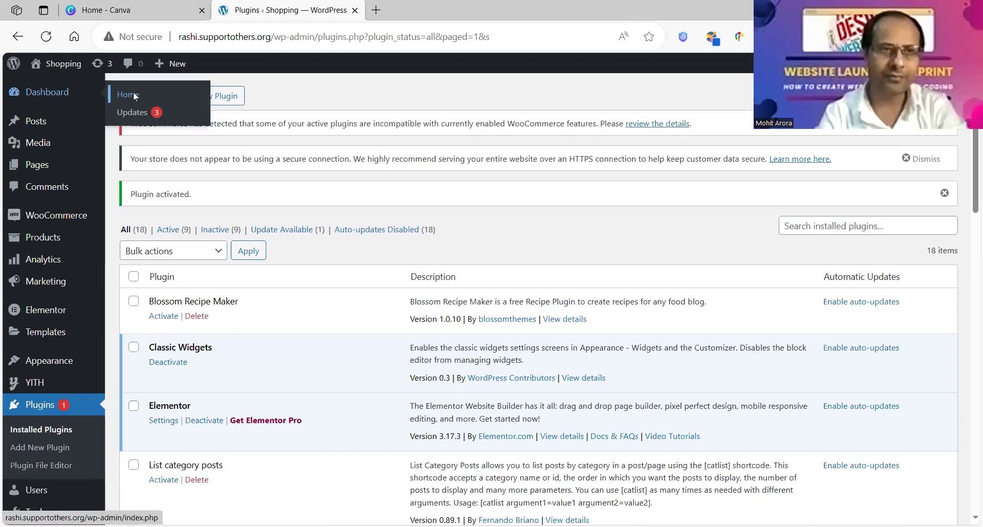
left_click(129, 94)
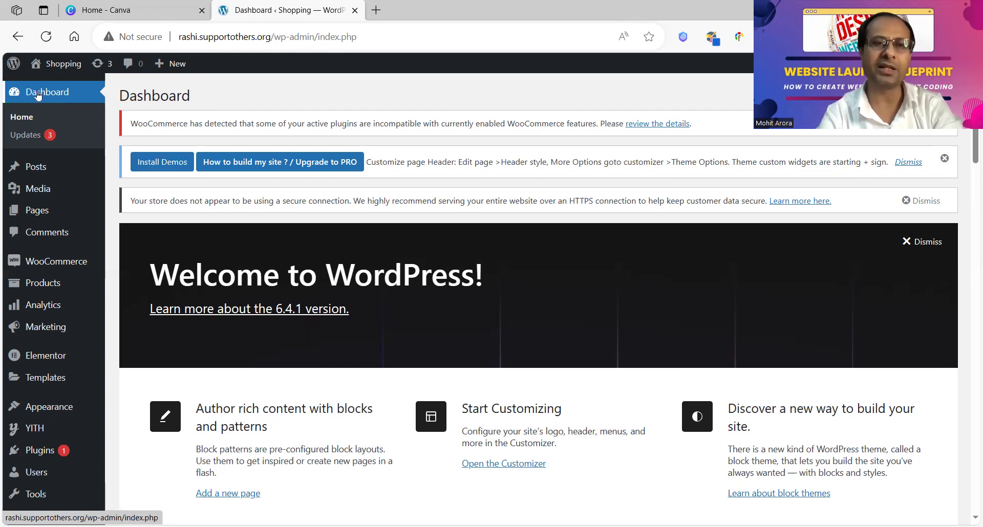
left_click(164, 163)
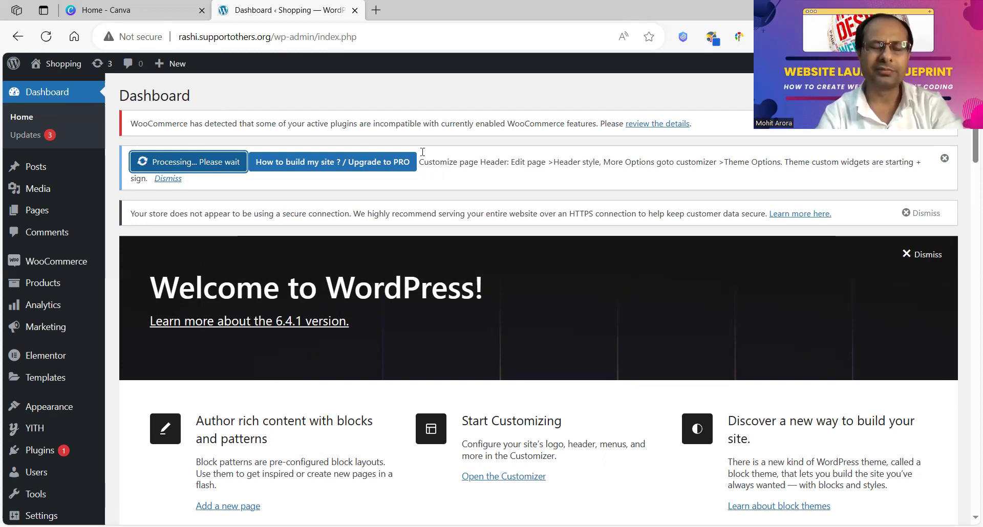
Load the live site rashi.supportothers.org in a new tab and try Top Categories.
left_click(376, 9)
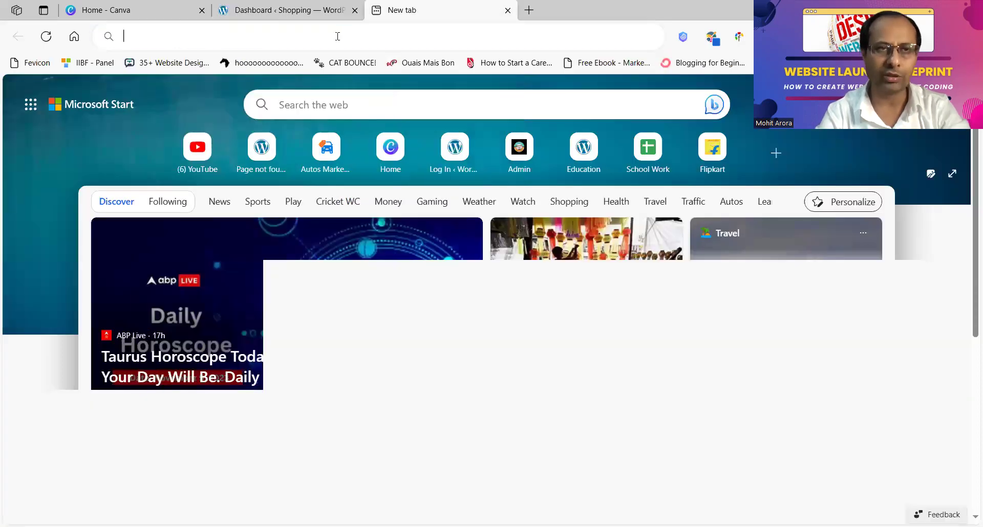
left_click(338, 35)
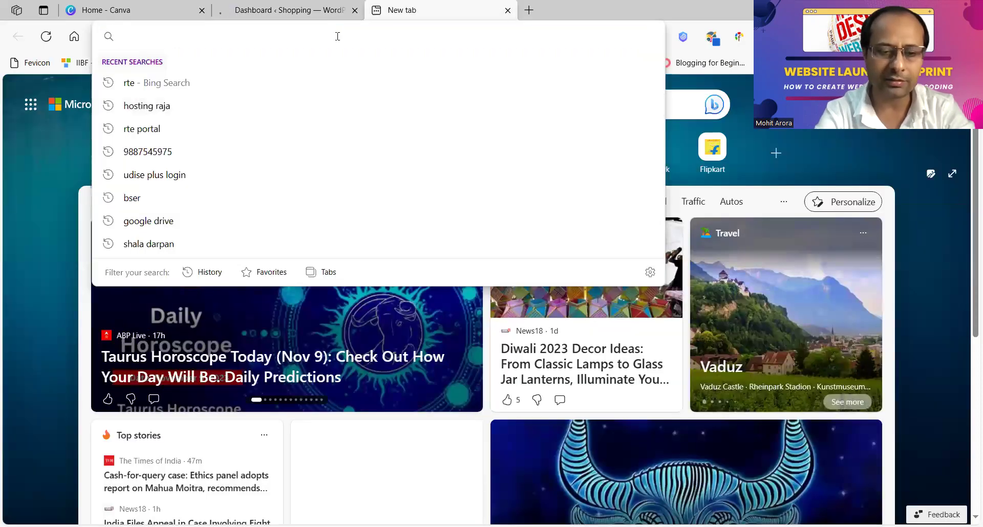
type("rashi.supportothers.org")
key("Return")
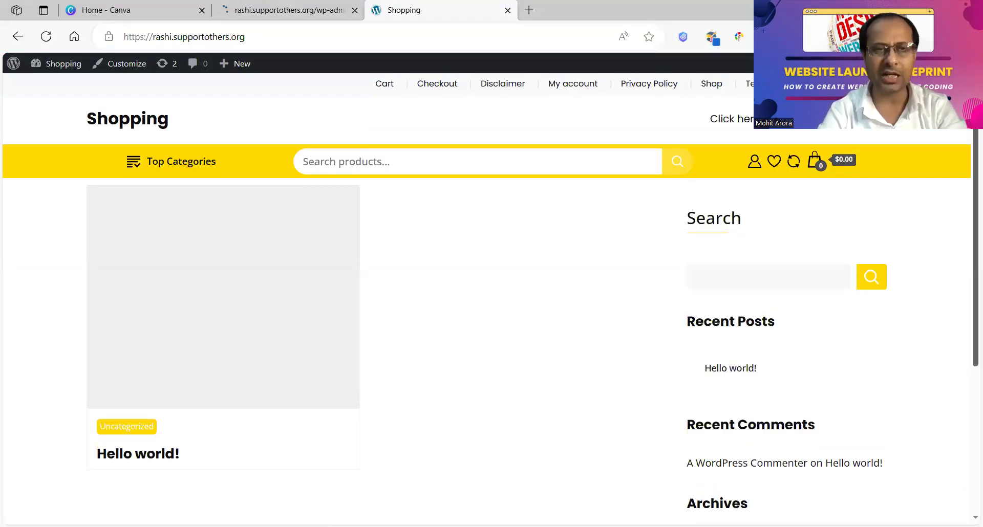
left_click(150, 162)
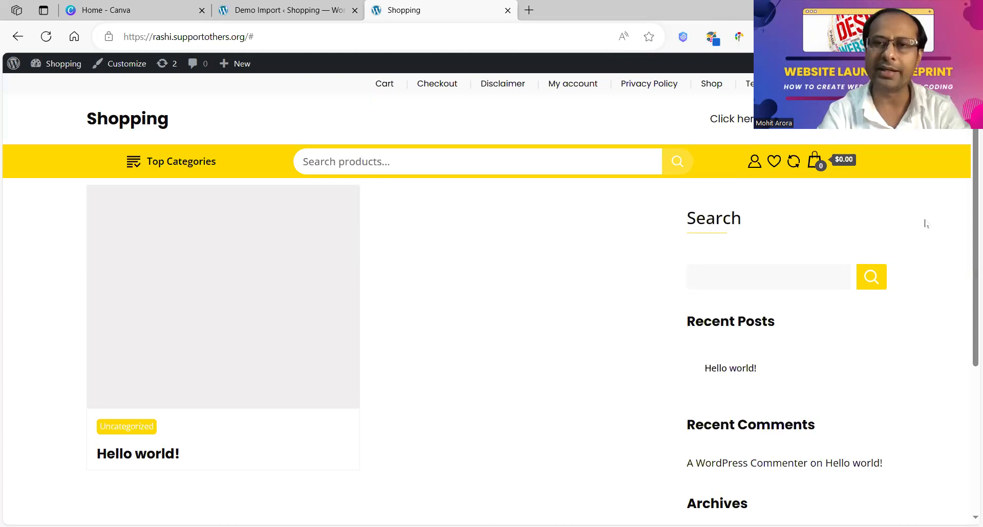
On Demo Import, browse the Pro demos, then filter to Free: Shop Demo and Business / Agency.
left_click(325, 5)
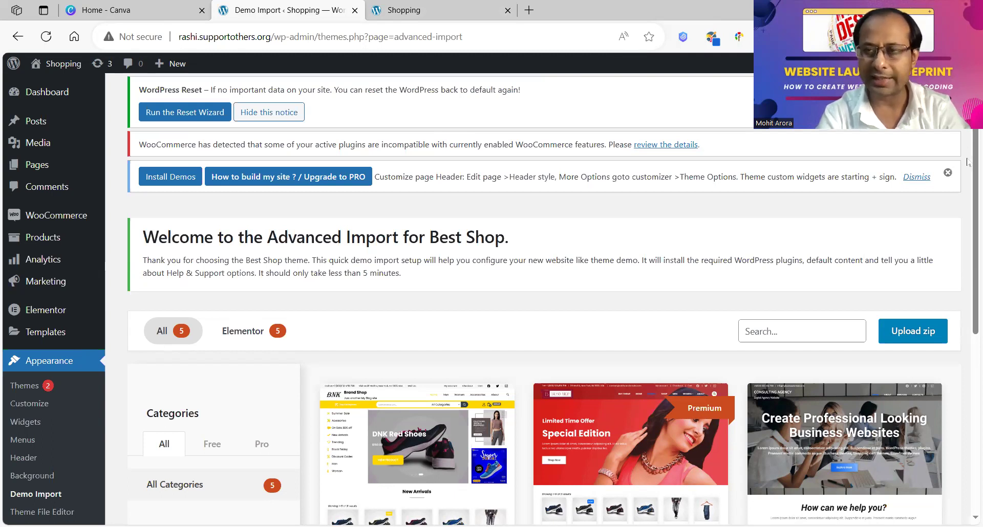
scroll(967, 273, "down", 4)
scroll(963, 296, "up", 2)
scroll(962, 294, "down", 2)
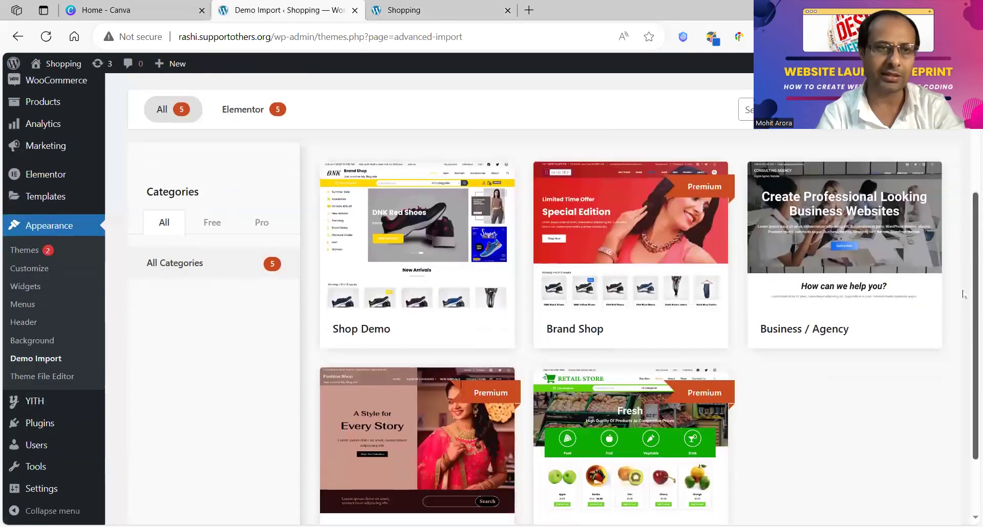
left_click(272, 223)
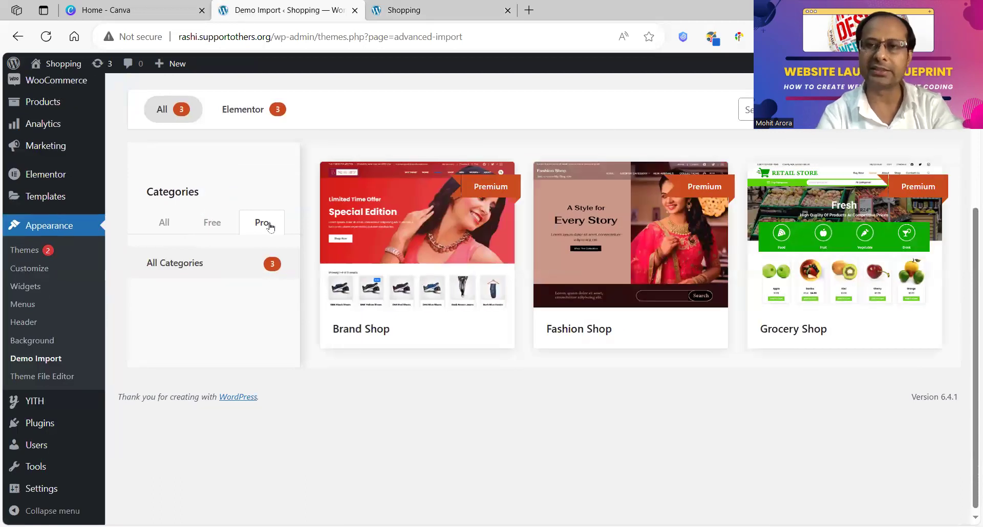
mouse_move(460, 239)
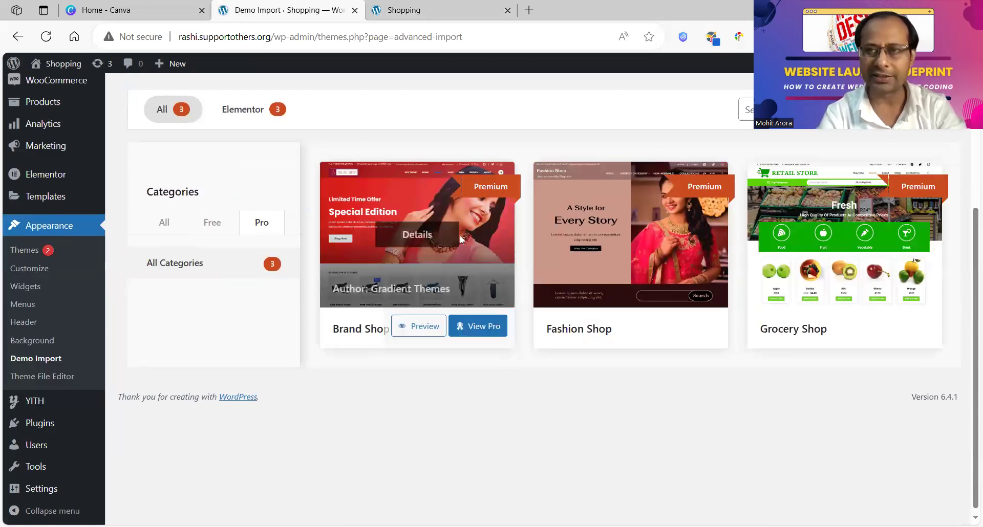
mouse_move(908, 273)
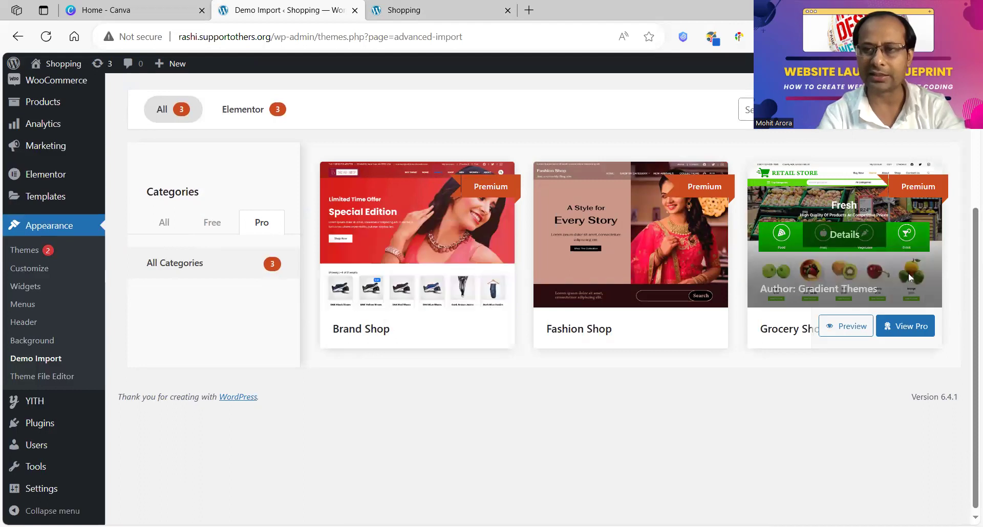
mouse_move(488, 253)
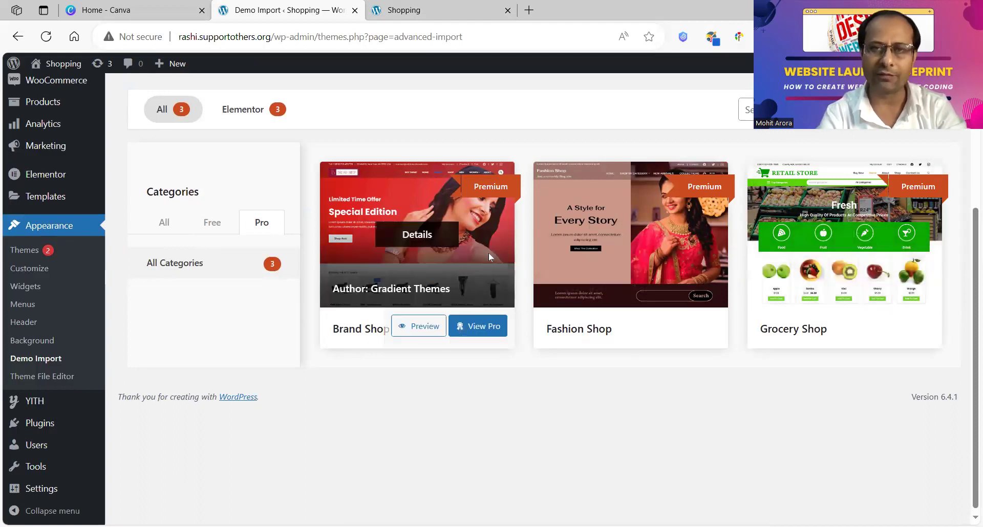
left_click(208, 225)
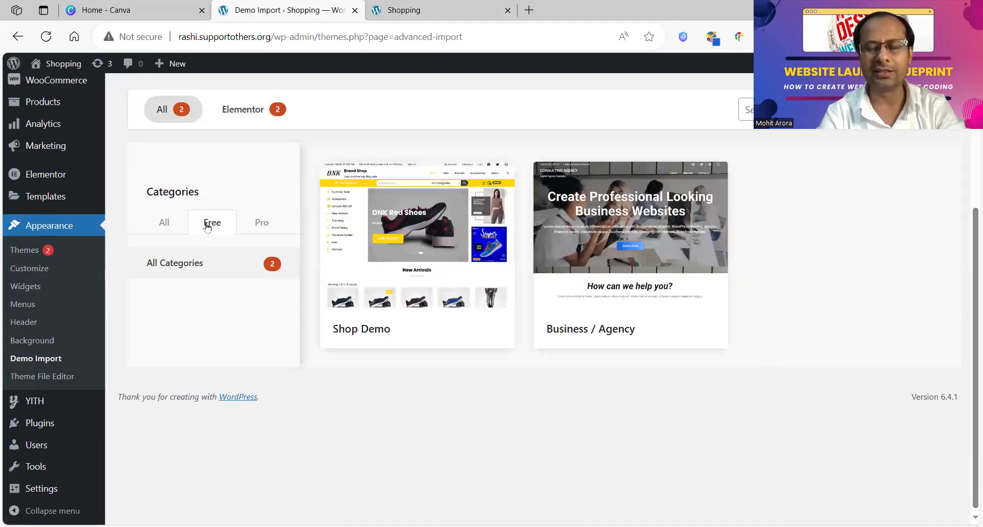
mouse_move(466, 251)
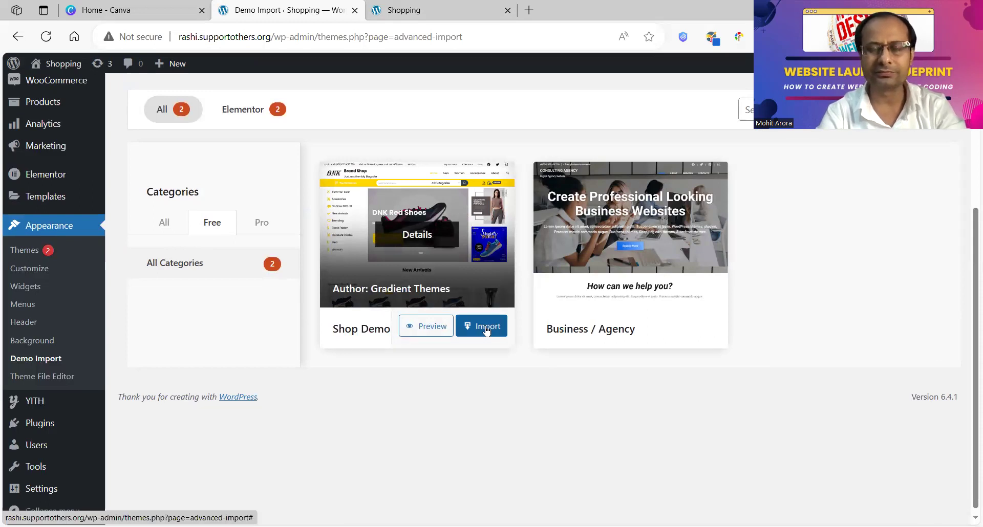
Import the Shop Demo and confirm with 'Yes, Import Demo!'.
left_click(486, 331)
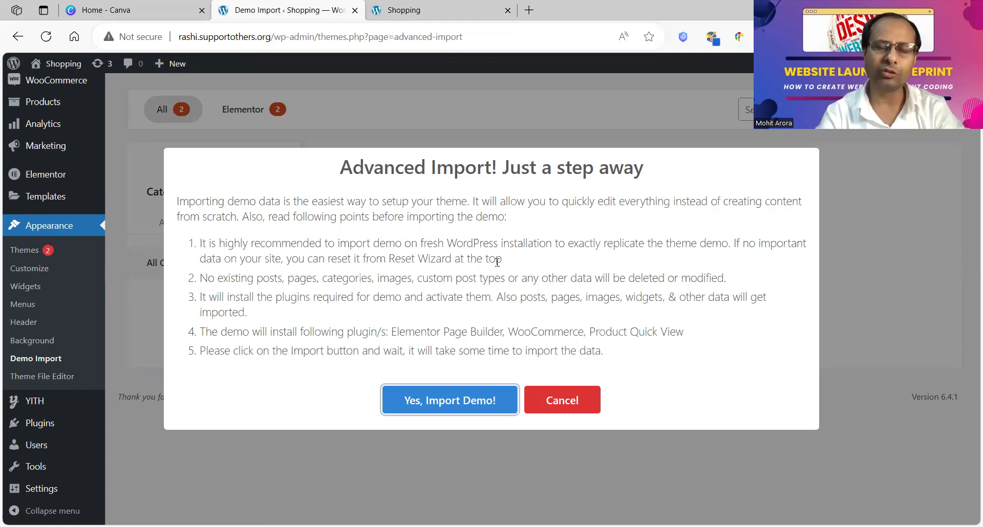
left_click(453, 405)
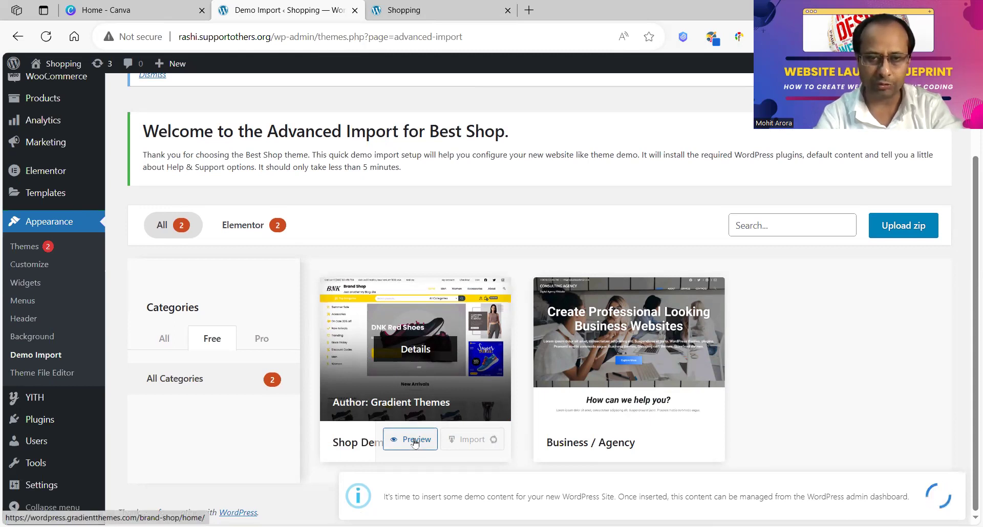
Open the Shop Demo live preview and close the old Shopping storefront tab.
left_click(393, 430)
left_click(308, 3)
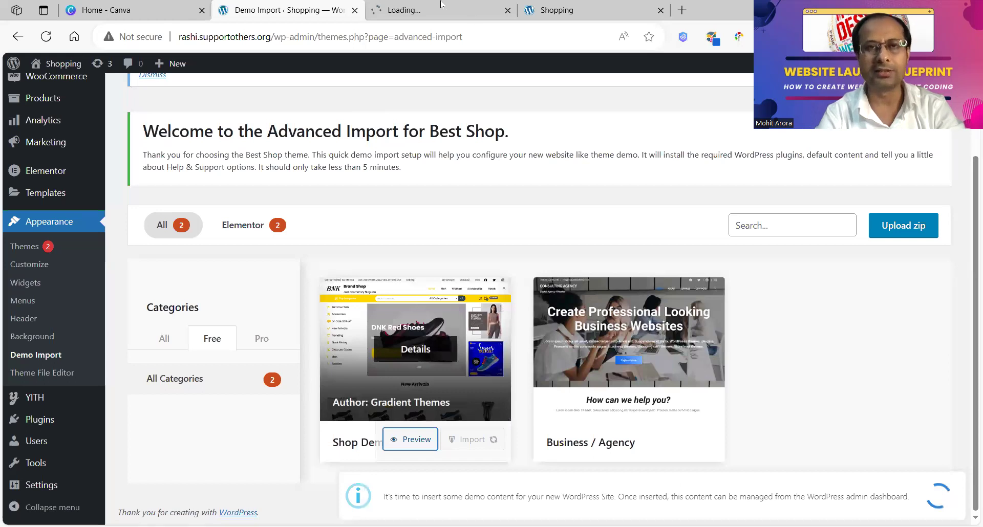
left_click(440, 4)
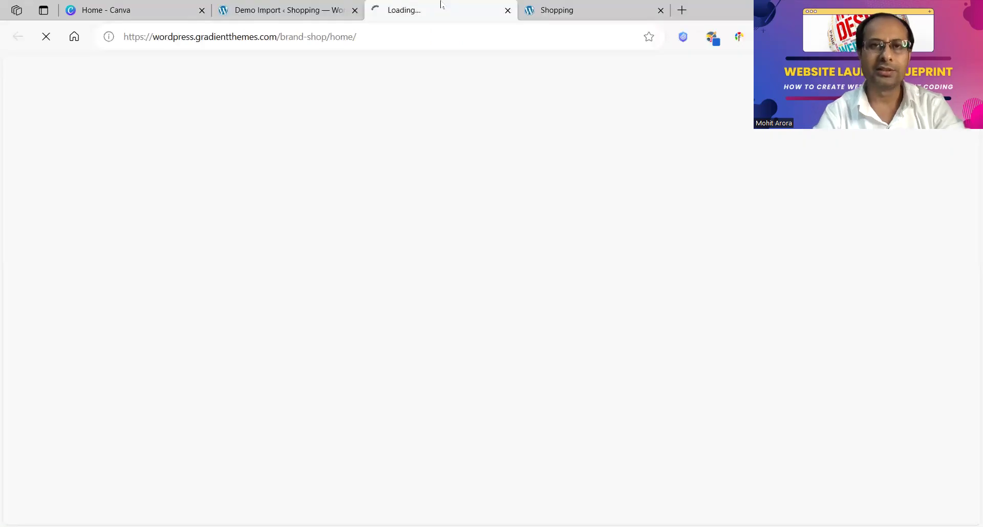
left_click(663, 11)
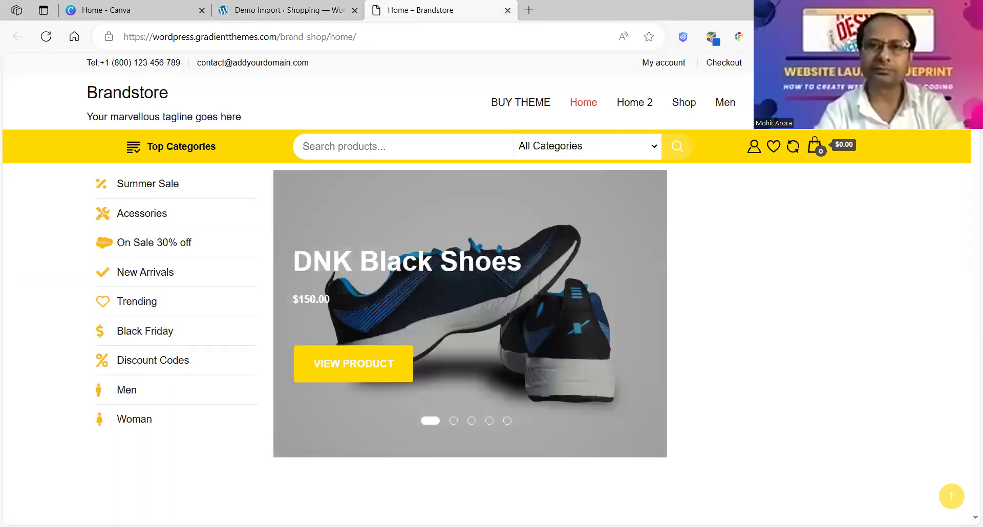
Scroll through the Brandstore demo homepage's product sections.
scroll(967, 193, "down", 10)
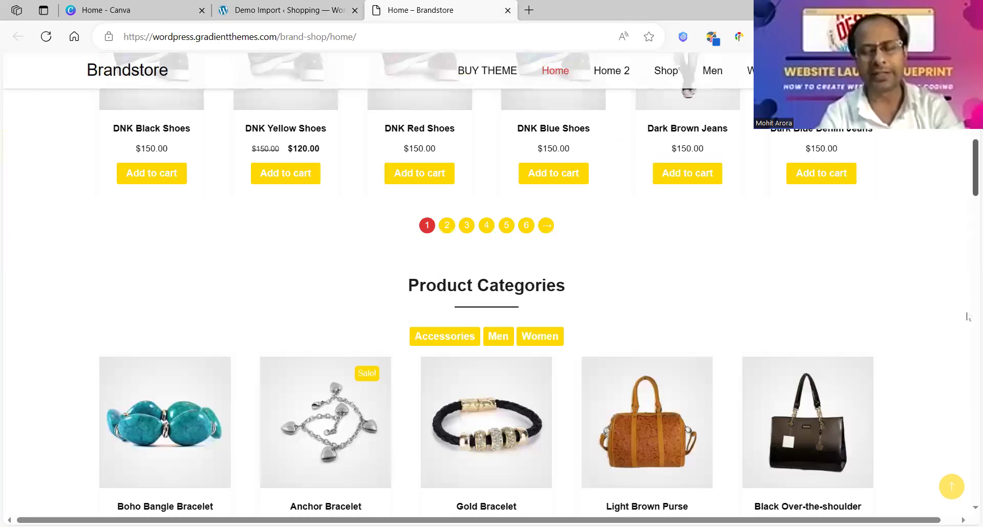
scroll(967, 365, "down", 5)
scroll(968, 421, "down", 8)
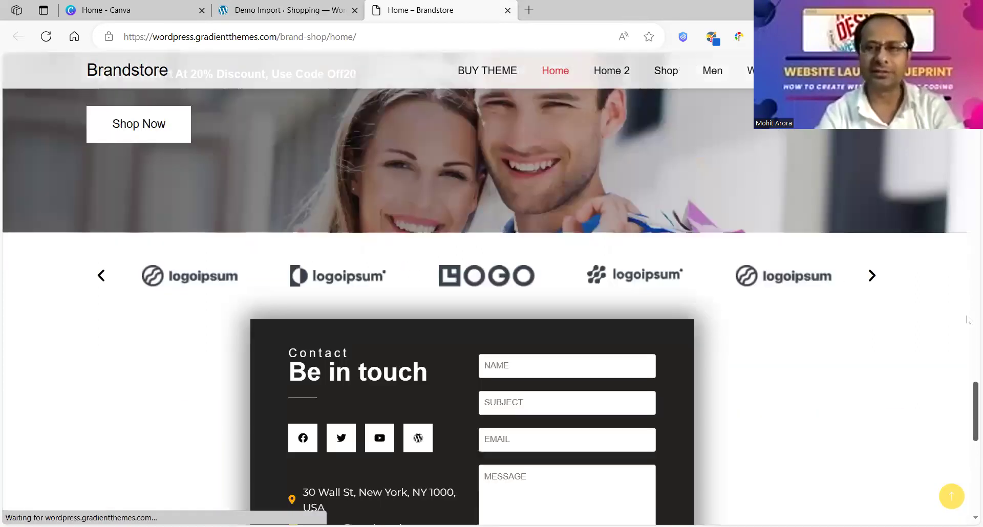
scroll(969, 184, "up", 20)
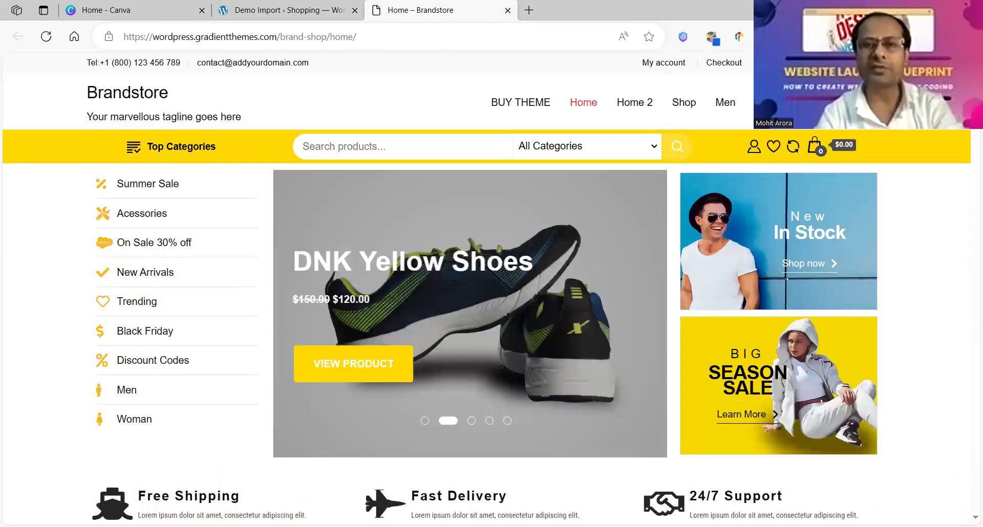
scroll(967, 182, "down", 1)
scroll(482, 289, "up", 1)
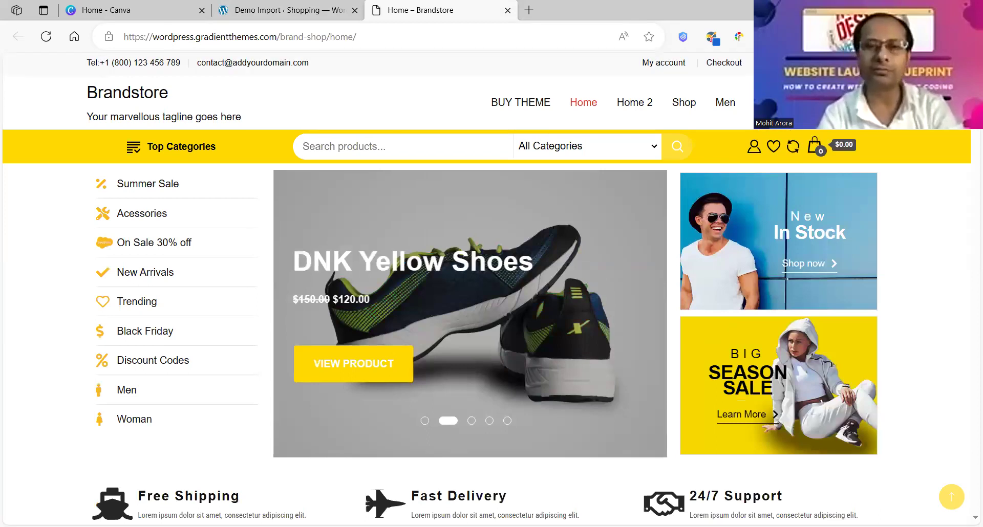
scroll(968, 142, "down", 5)
scroll(486, 287, "down", 3)
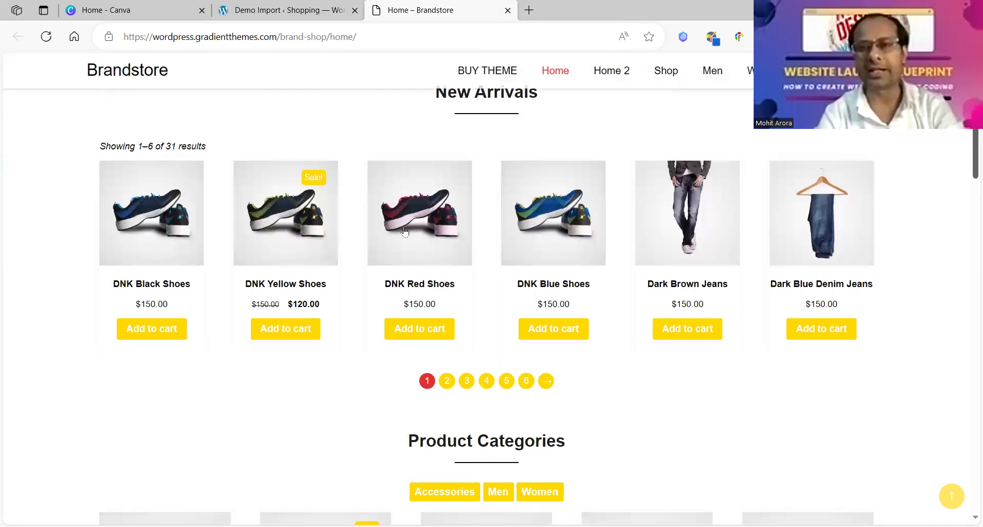
mouse_move(404, 232)
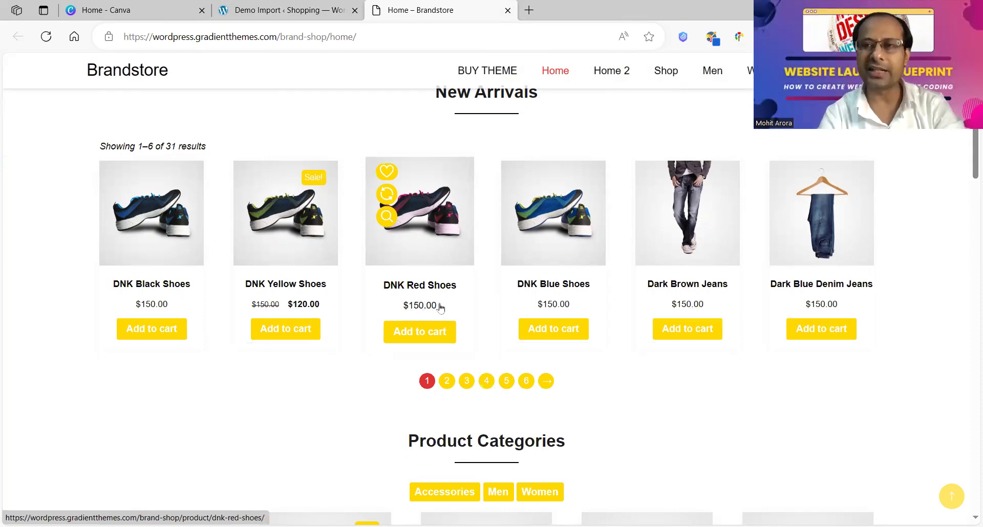
scroll(955, 211, "down", 8)
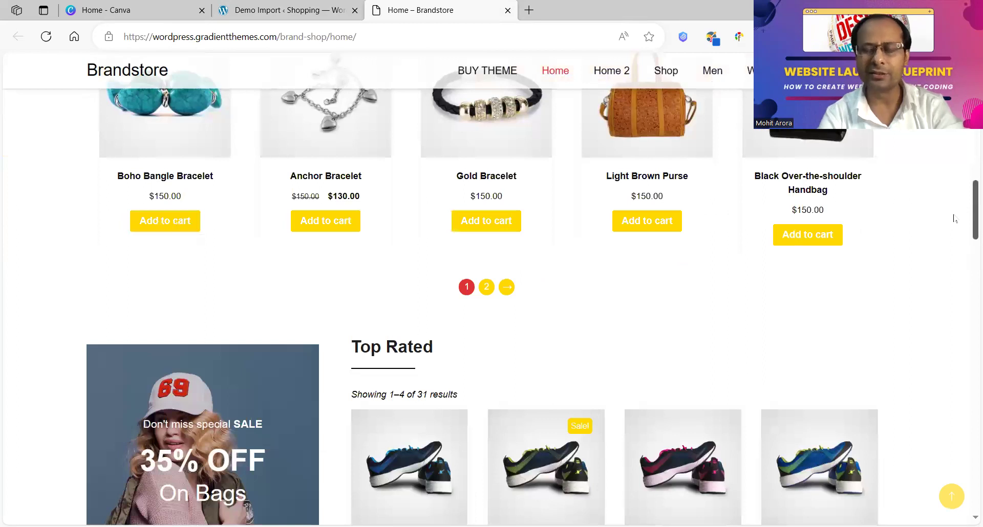
scroll(953, 292, "down", 10)
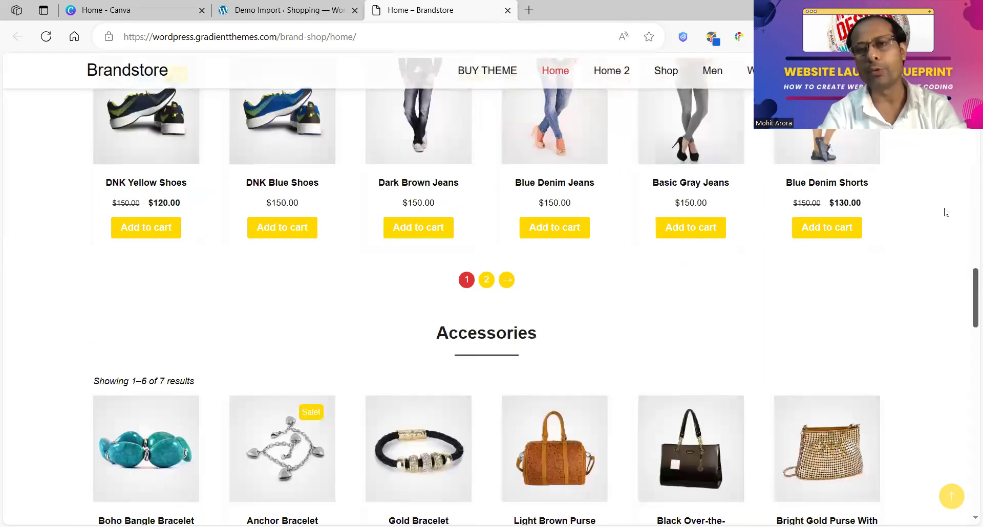
scroll(945, 185, "up", 8)
scroll(945, 205, "up", 10)
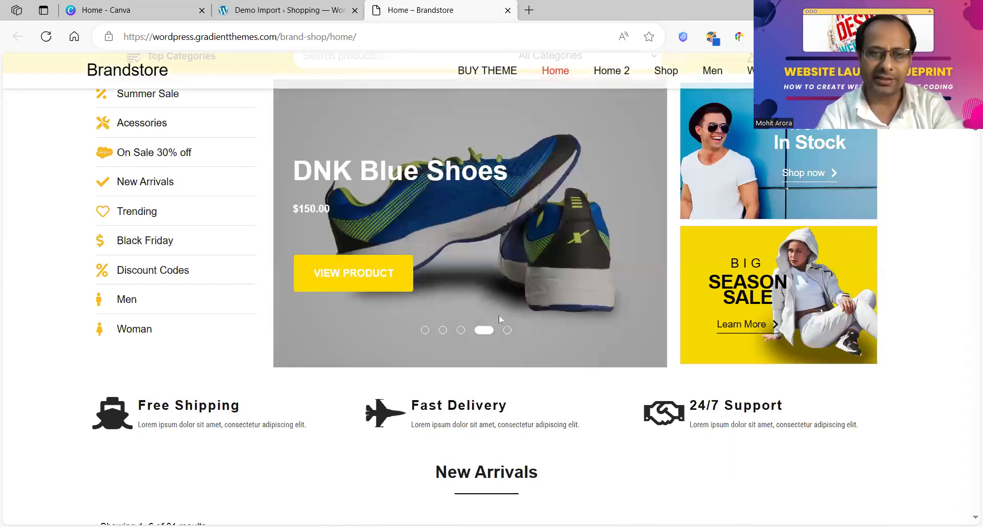
Check the import progress, review the Brandstore demo again, then return to the Success dialog.
key("ctrl+shift+Tab")
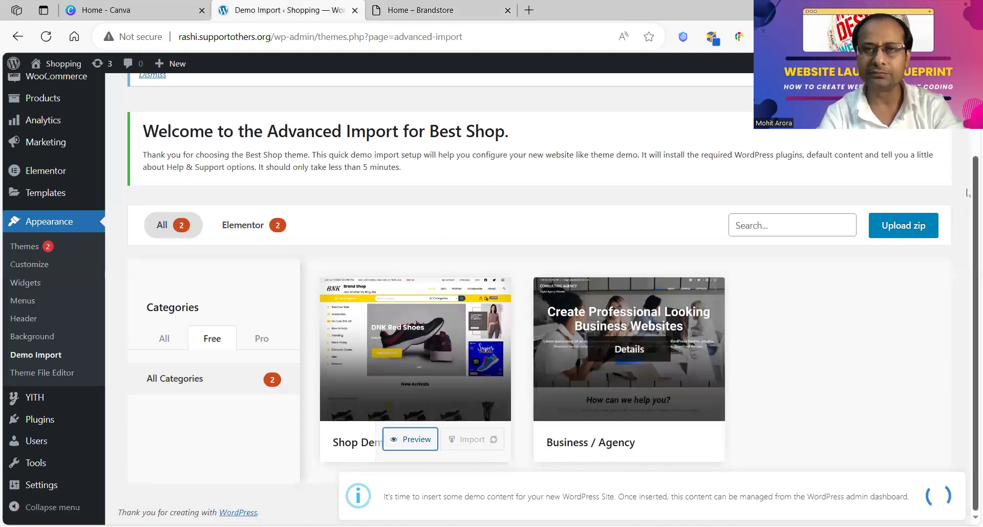
scroll(967, 217, "up", 1)
scroll(966, 217, "down", 1)
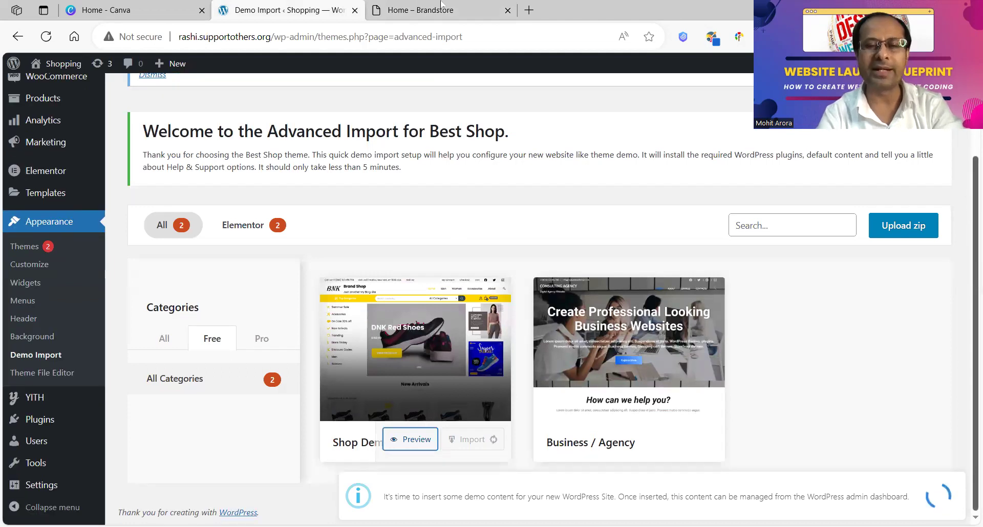
key("ctrl+Tab")
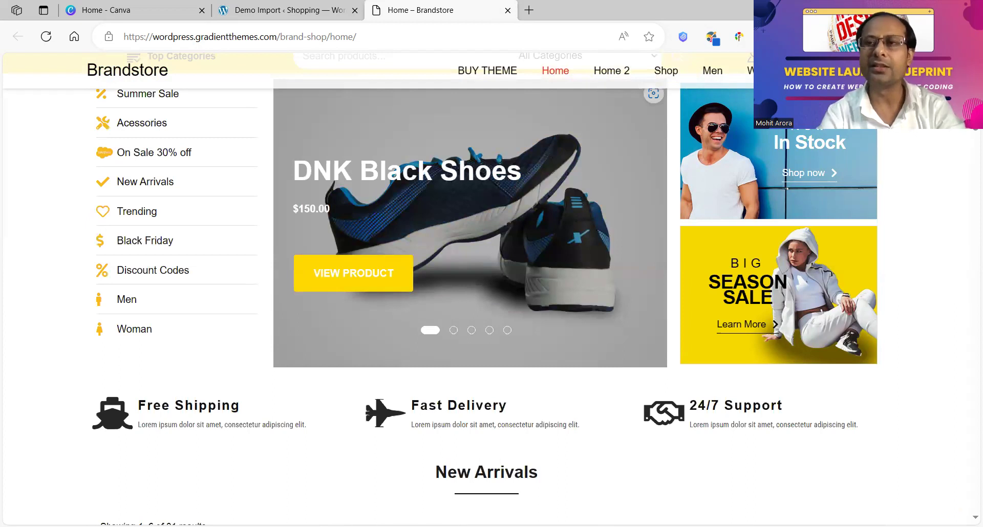
scroll(967, 204, "down", 5)
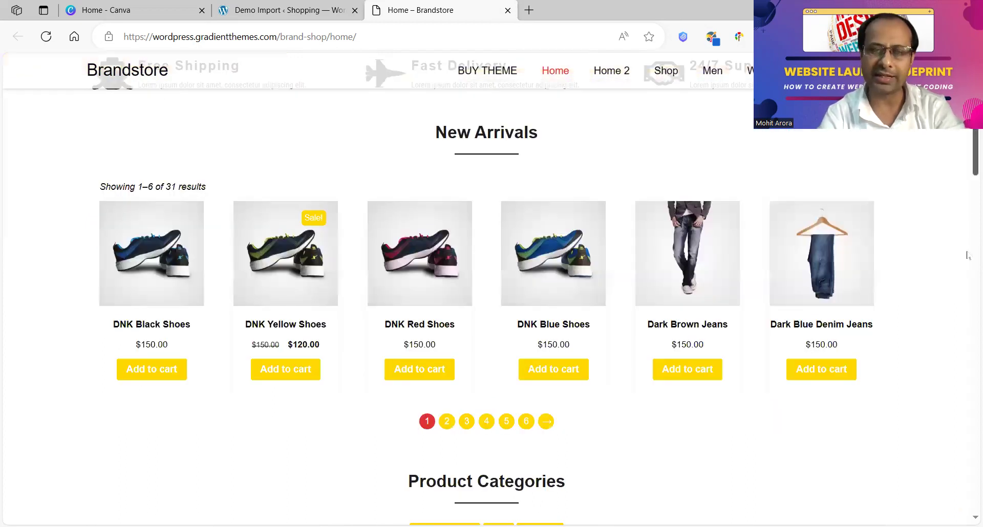
scroll(966, 257, "down", 5)
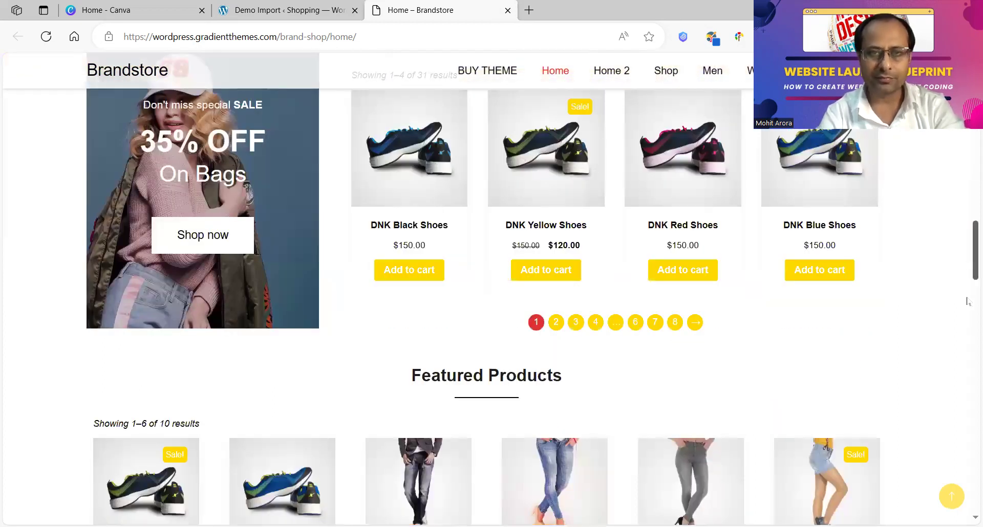
scroll(966, 257, "down", 5)
scroll(967, 283, "up", 3)
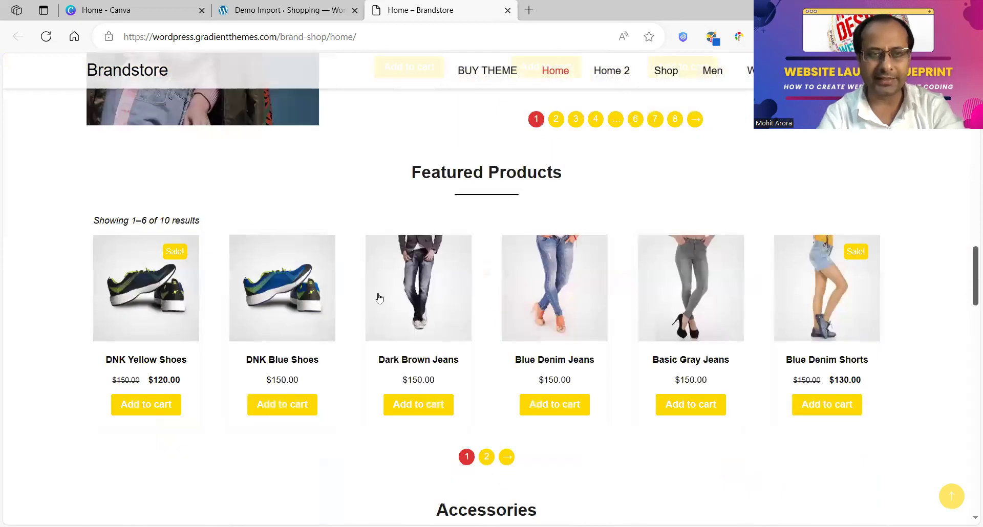
mouse_move(383, 290)
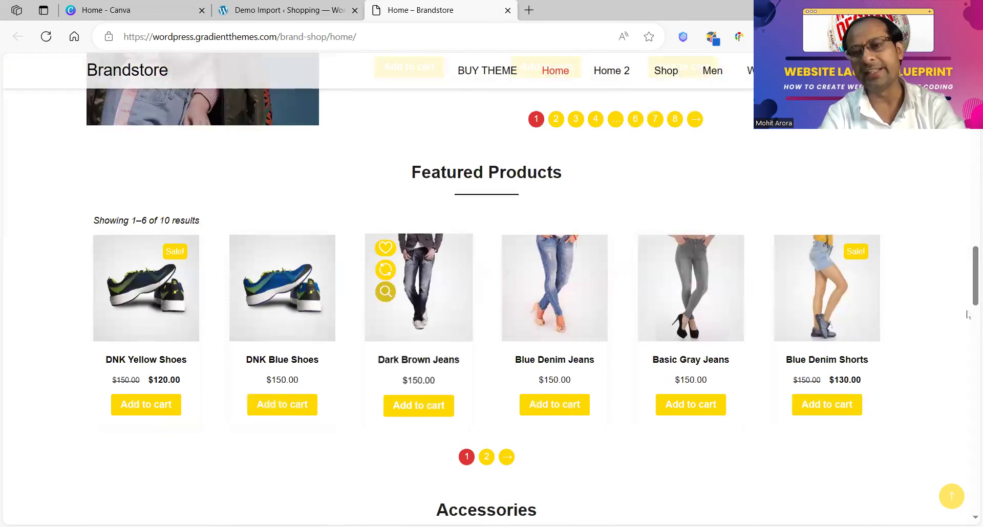
scroll(968, 333, "down", 5)
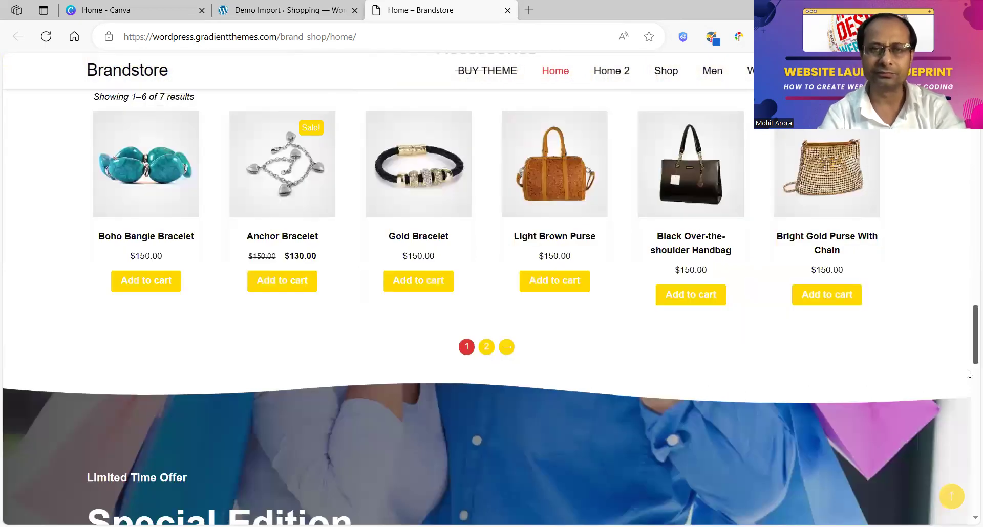
scroll(967, 279, "down", 5)
scroll(967, 279, "up", 10)
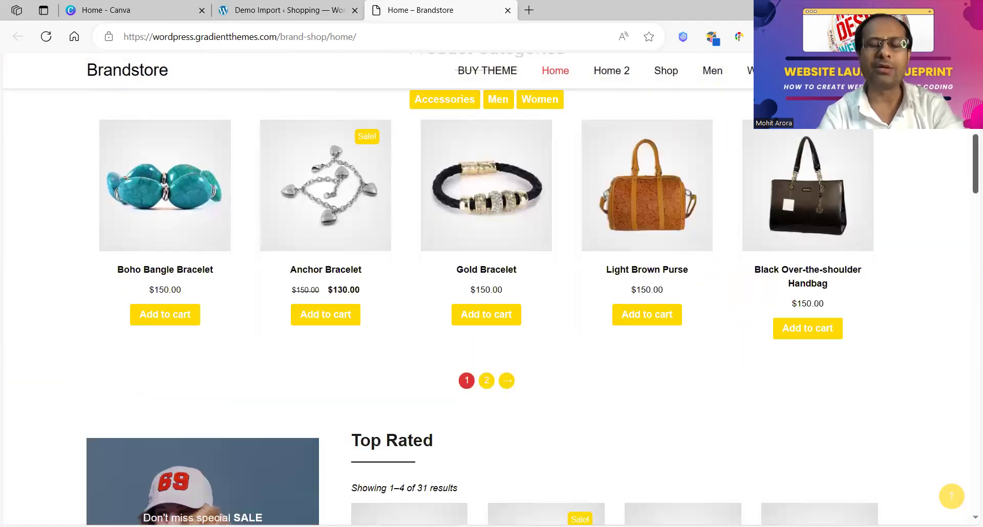
scroll(372, 234, "up", 5)
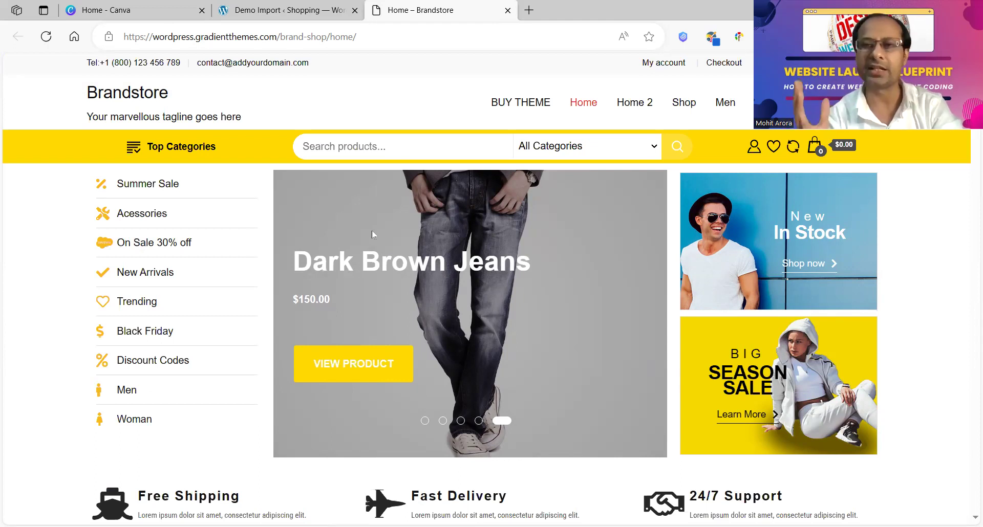
left_click(293, 7)
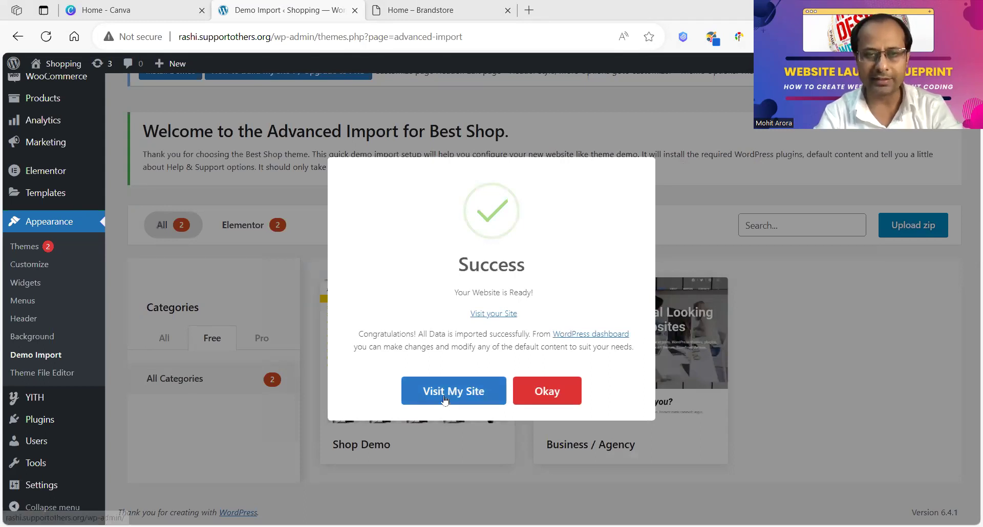
Dismiss the Success dialog, close the preview tab, and load the rashi site in a new tab.
left_click(551, 396)
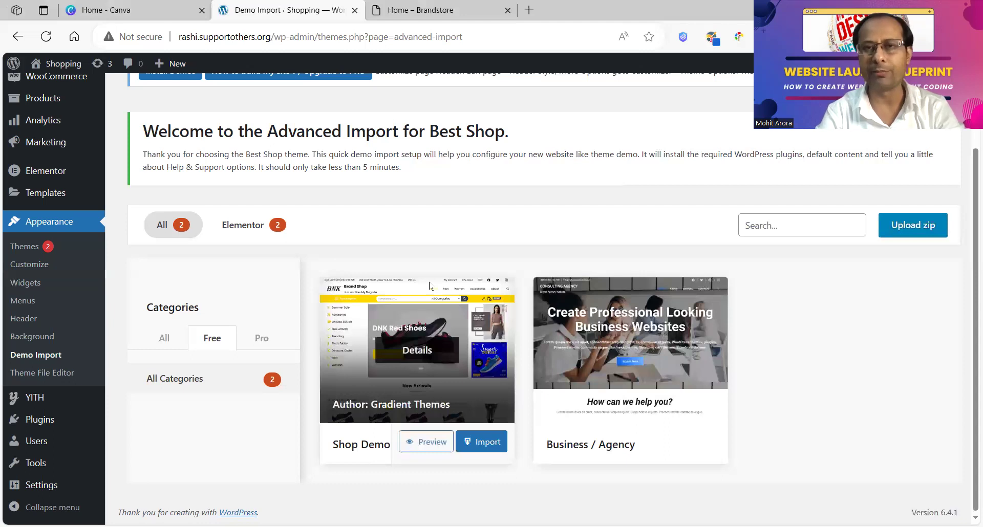
left_click(508, 11)
key("ctrl+t")
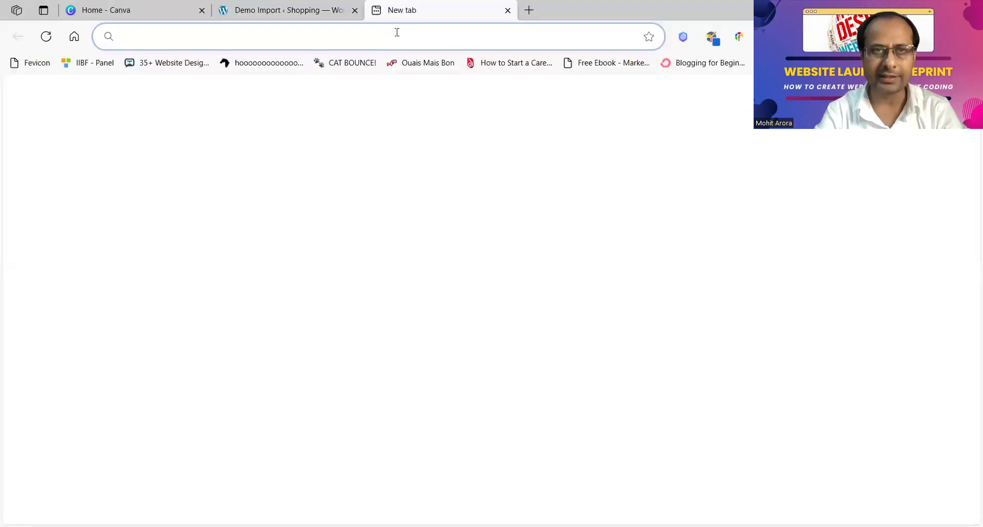
type("ra")
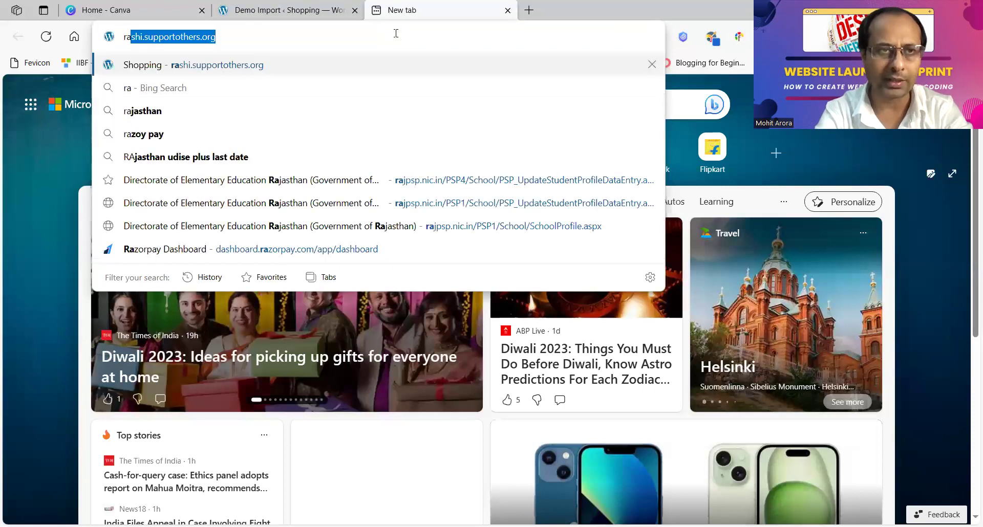
type("shi")
key("Return")
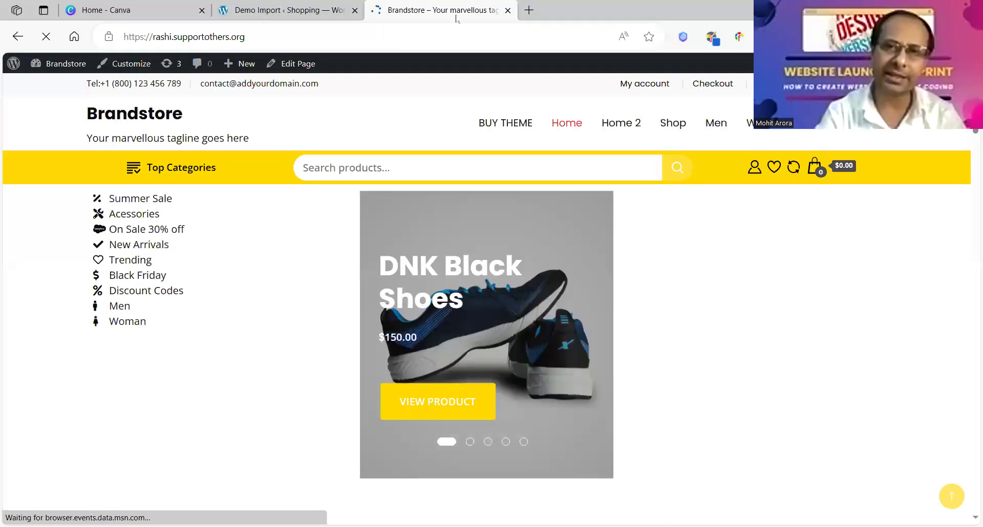
Scroll through the imported Brandstore storefront, whose products mostly show placeholder images.
scroll(962, 173, "down", 6)
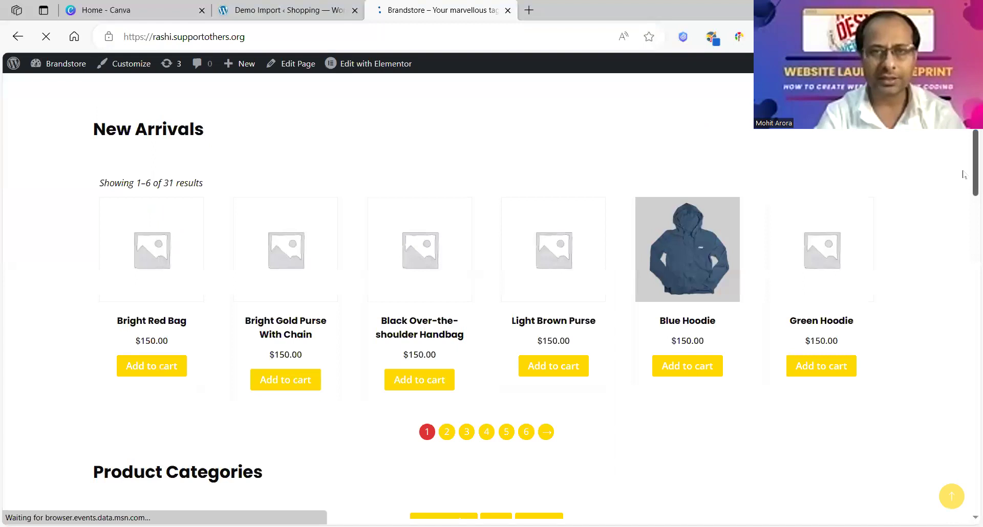
scroll(963, 195, "down", 2)
scroll(963, 353, "down", 10)
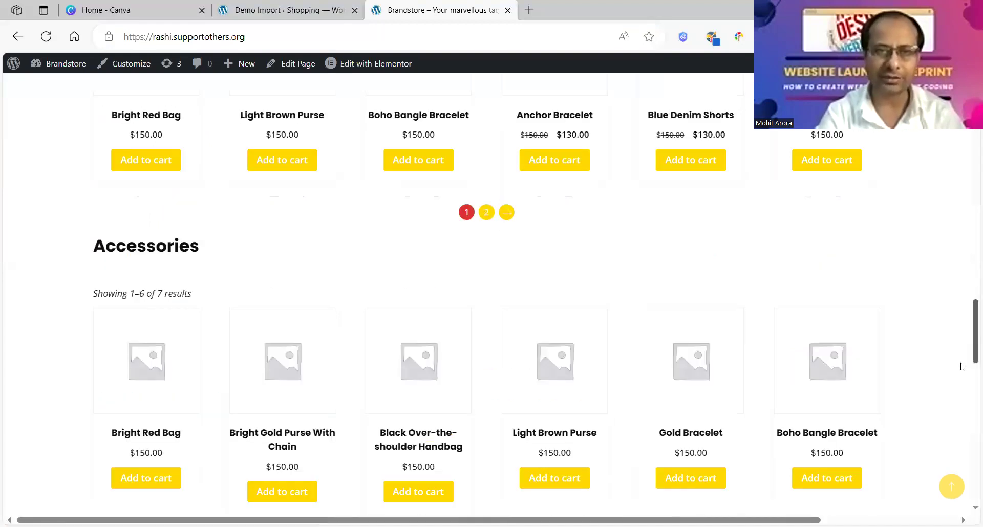
scroll(965, 450, "down", 4)
left_click_drag(967, 506, 967, 207)
left_click_drag(967, 132, 967, 97)
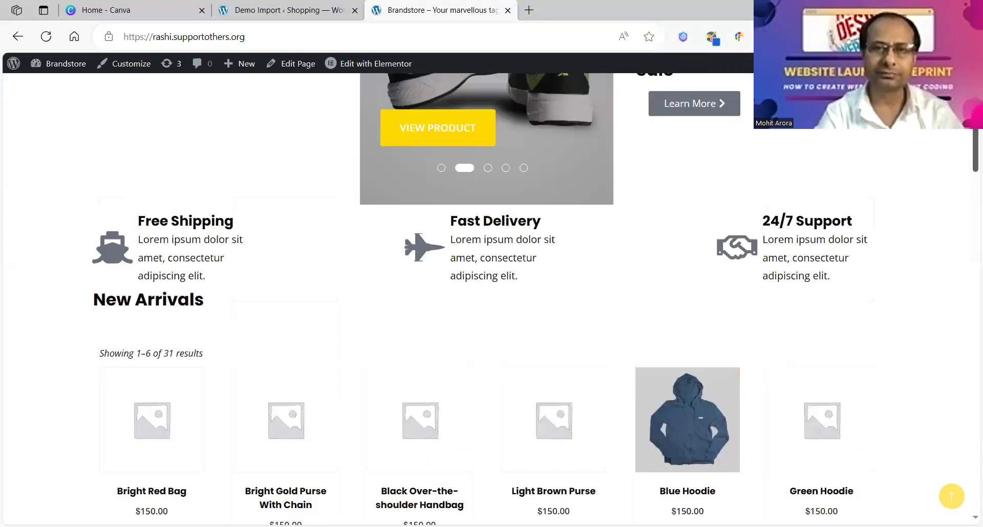
left_click_drag(967, 154, 966, 161)
scroll(967, 161, "down", 1)
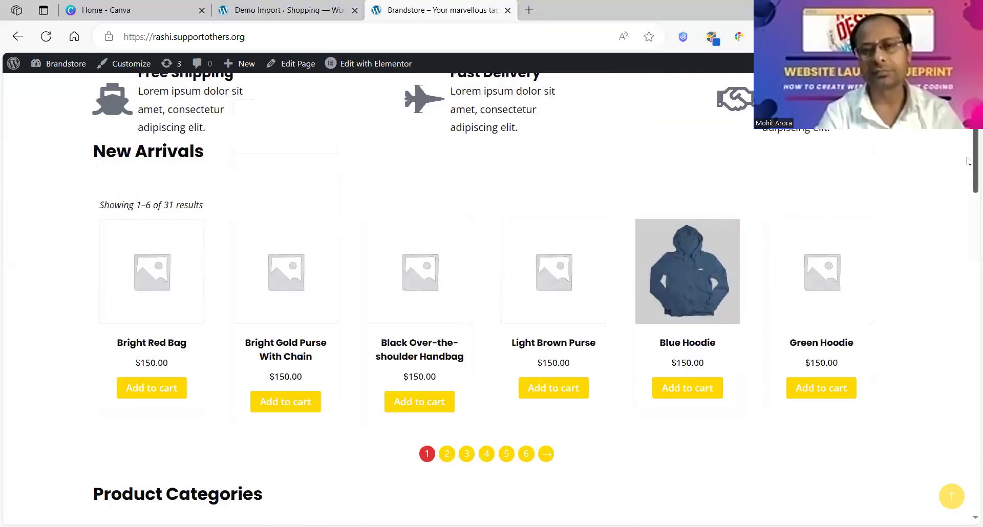
Finish reviewing the lower storefront sections and return to the Advanced Import admin page.
mouse_move(552, 274)
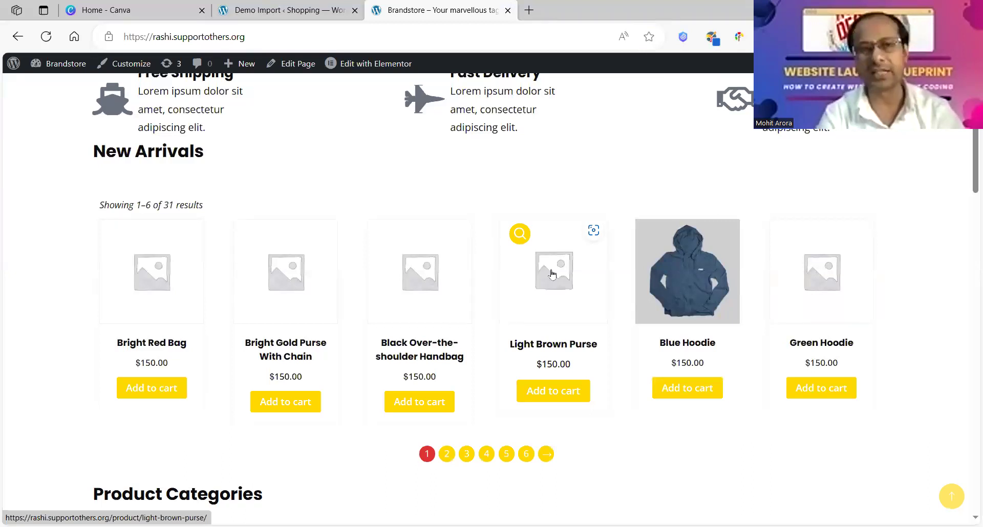
scroll(965, 141, "up", 1)
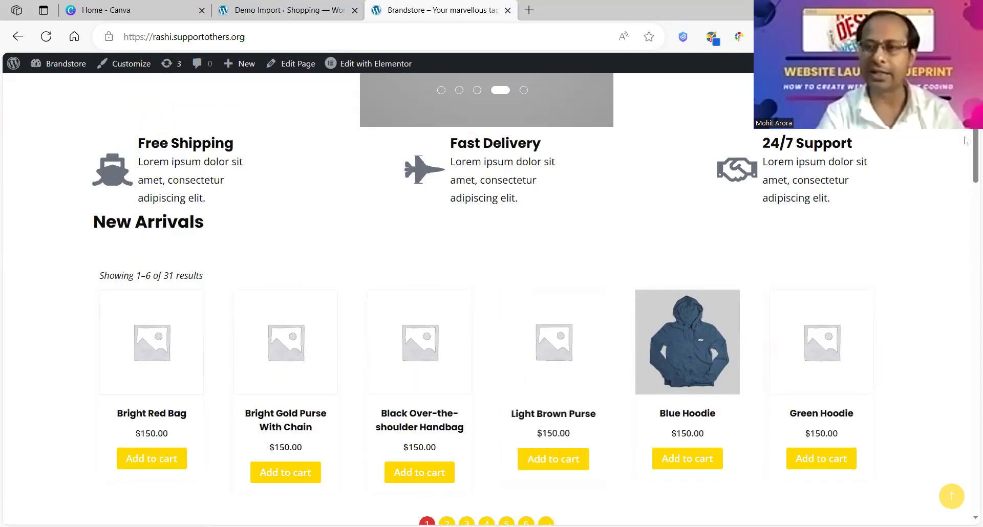
left_click_drag(968, 135, 968, 249)
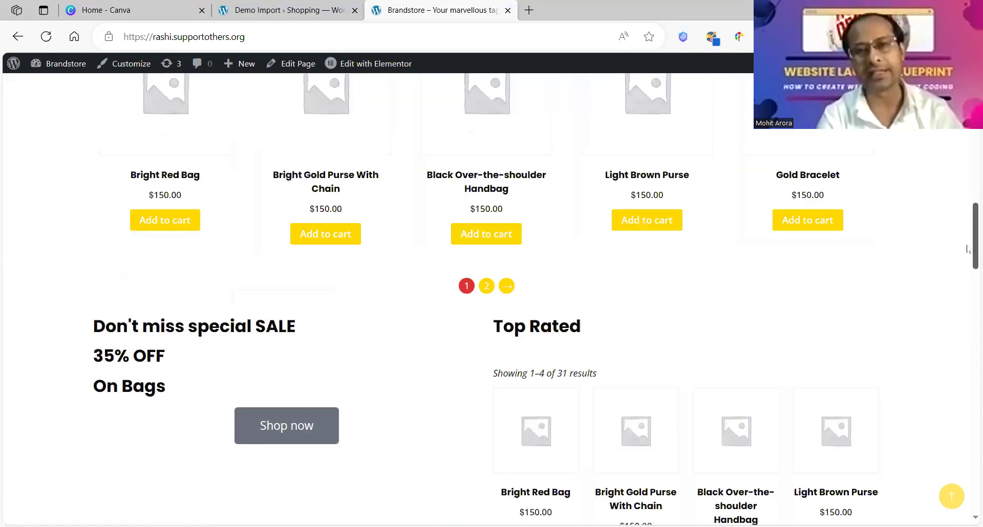
scroll(968, 249, "down", 3)
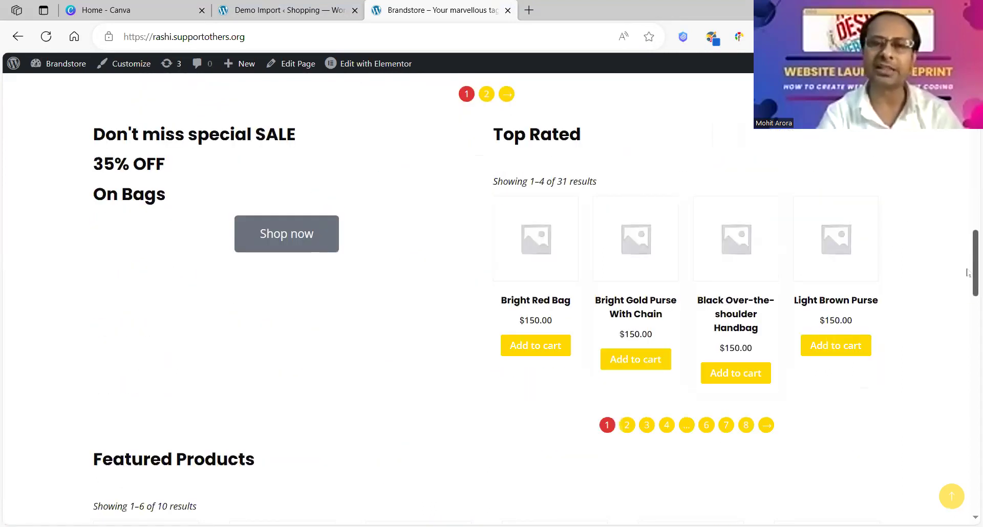
scroll(967, 358, "down", 10)
left_click_drag(967, 458, 967, 110)
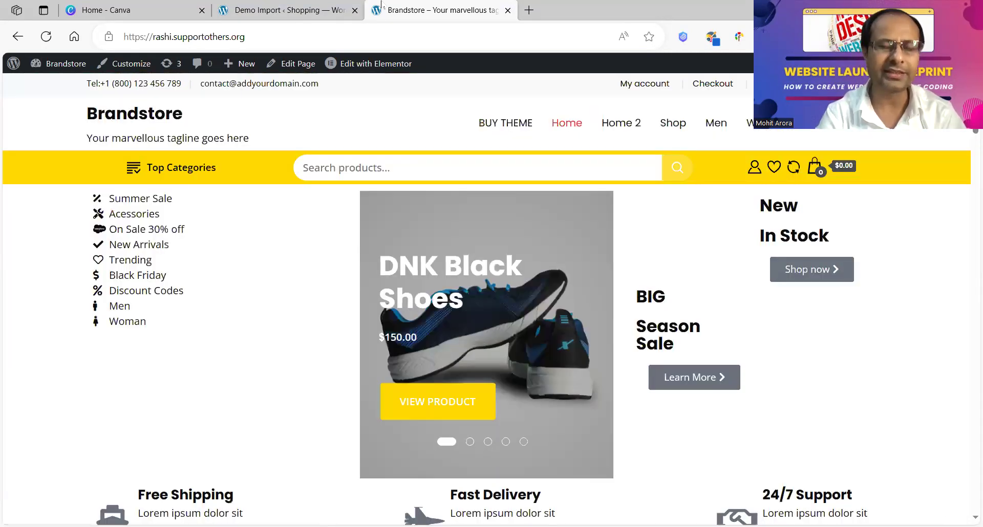
left_click(338, 10)
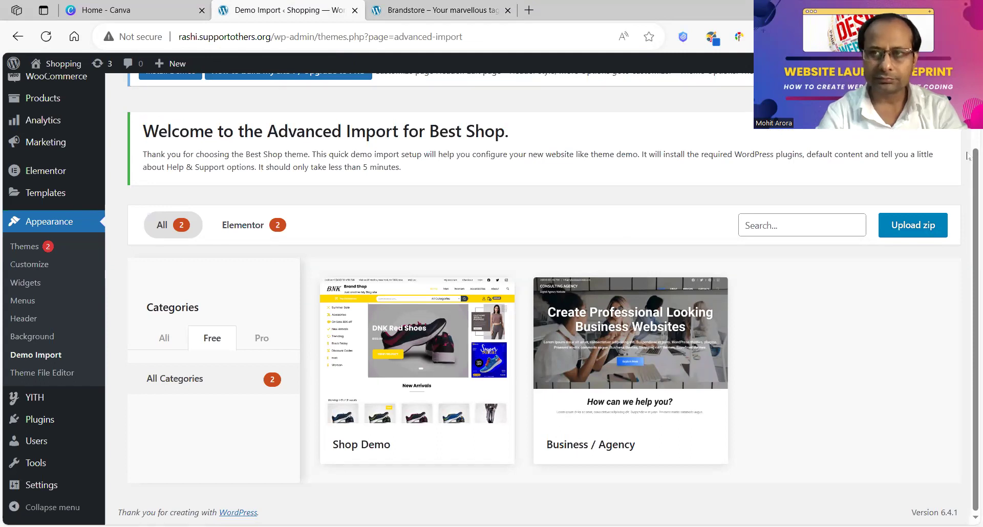
Open WooCommerce Settings from the admin sidebar to reach the General store address fields.
scroll(542, 307, "up", 2)
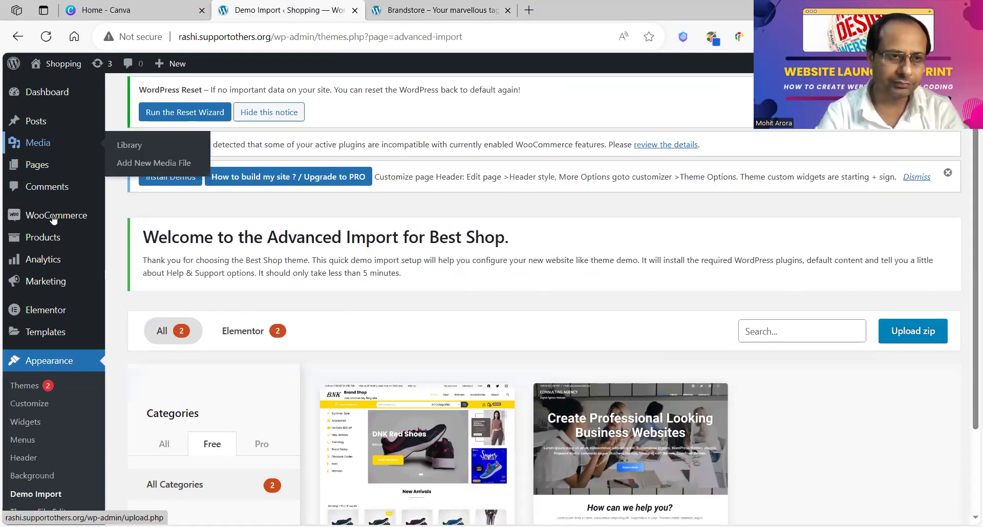
mouse_move(49, 220)
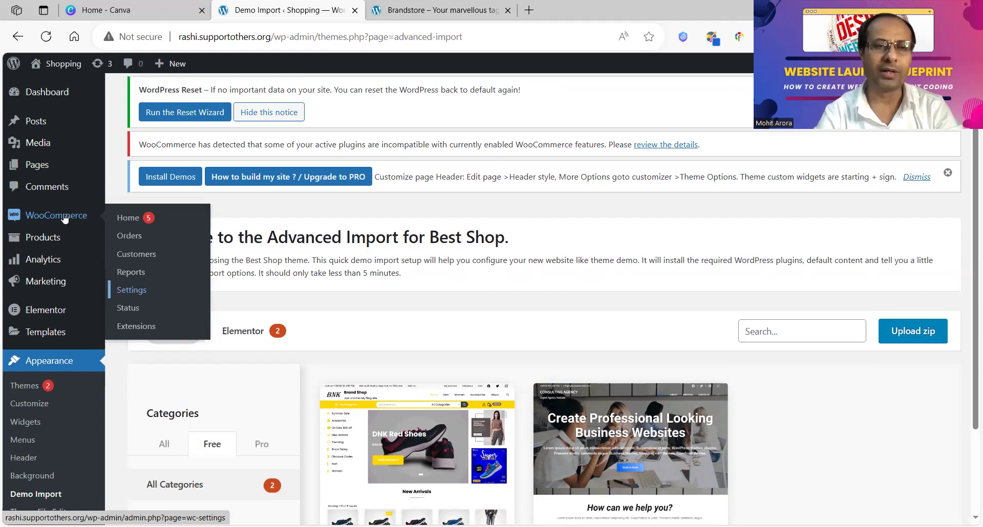
left_click(134, 292)
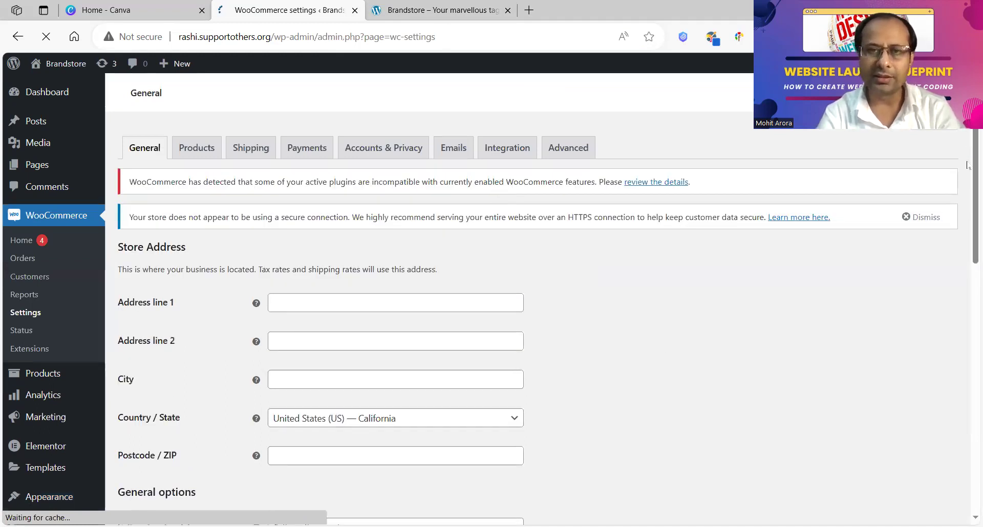
Reload the storefront, then fill in the store's city and postcode from a saved address.
key("ctrl+Tab")
left_click(45, 38)
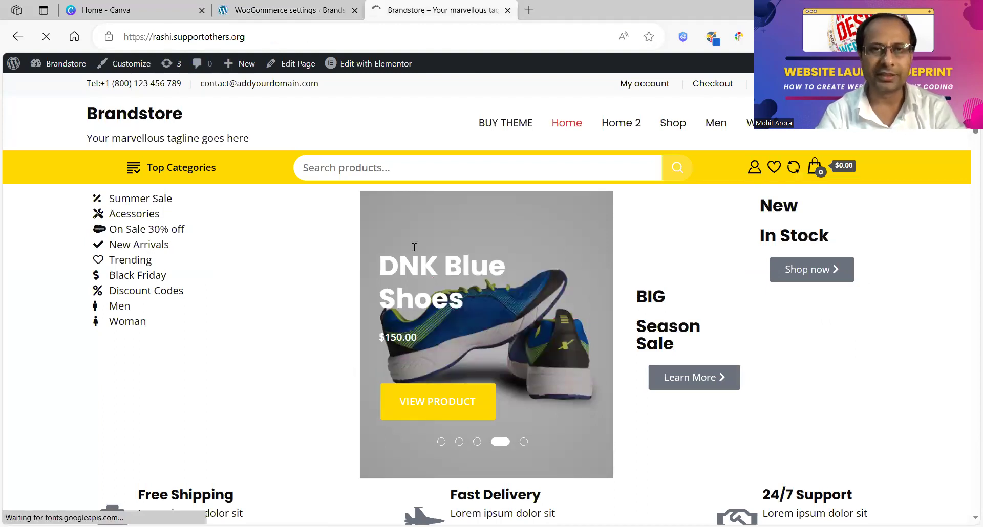
left_click(321, 5)
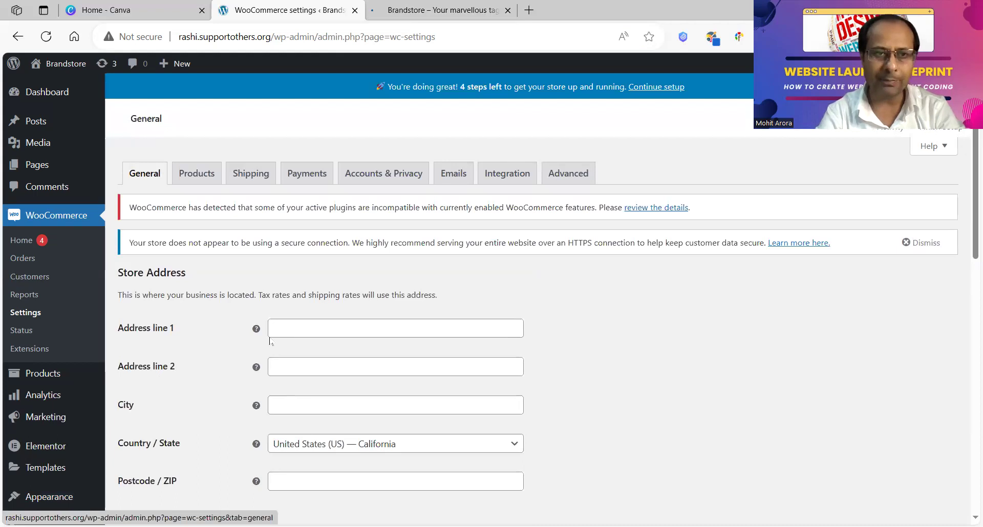
left_click(310, 328)
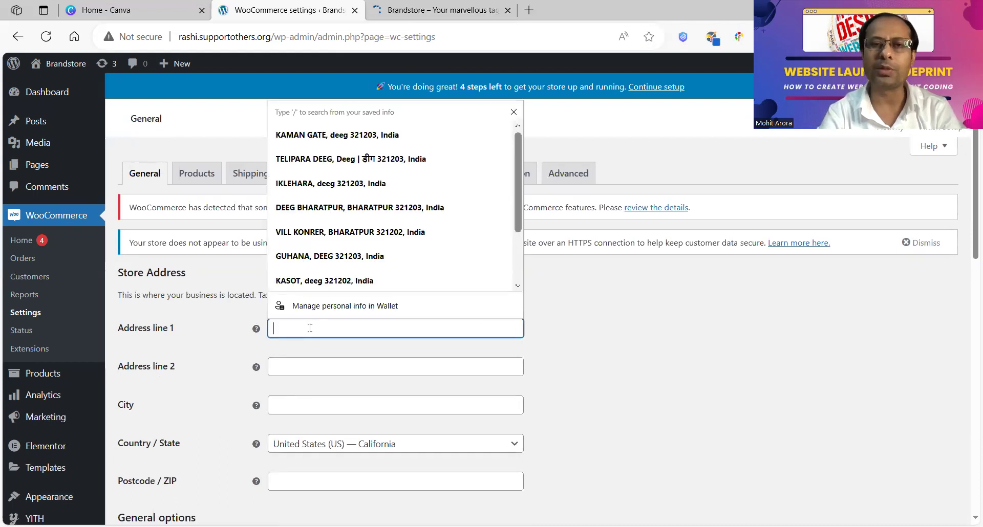
left_click(338, 133)
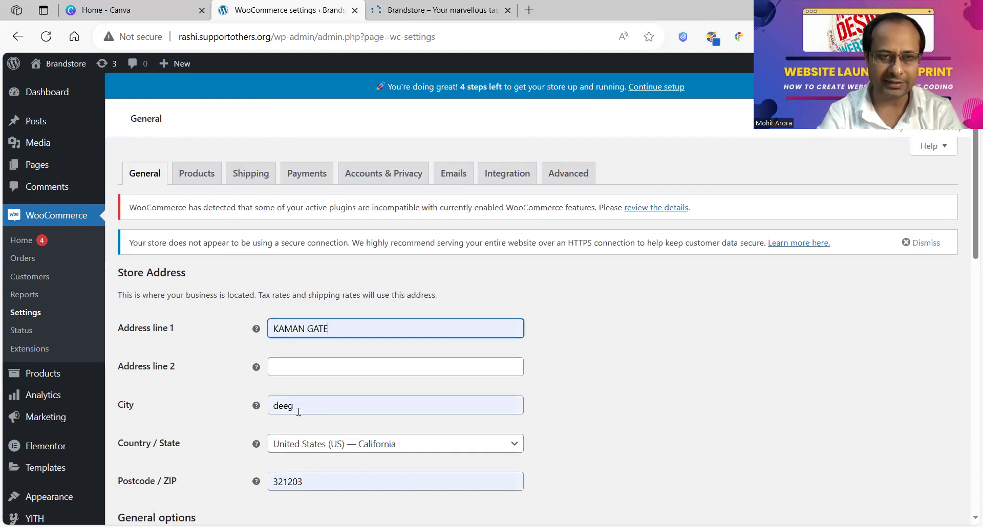
left_click(334, 405)
left_click(575, 413)
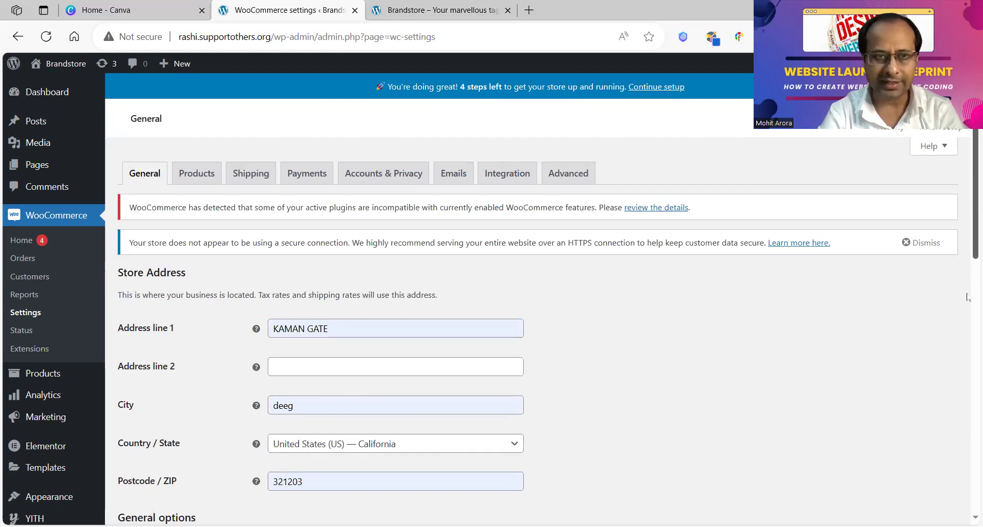
Search 'india' in Country / State and set it to India — Rajasthan.
scroll(441, 295, "down", 4)
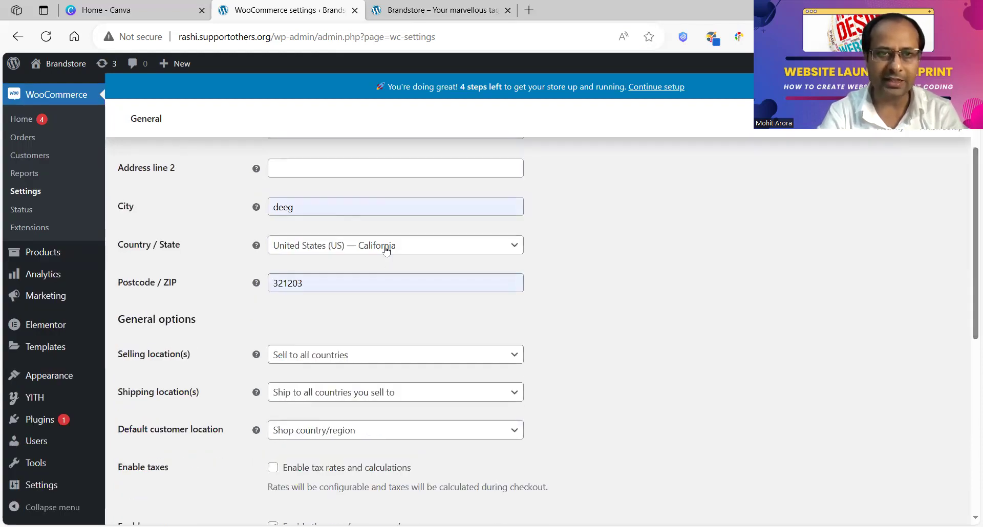
left_click(386, 247)
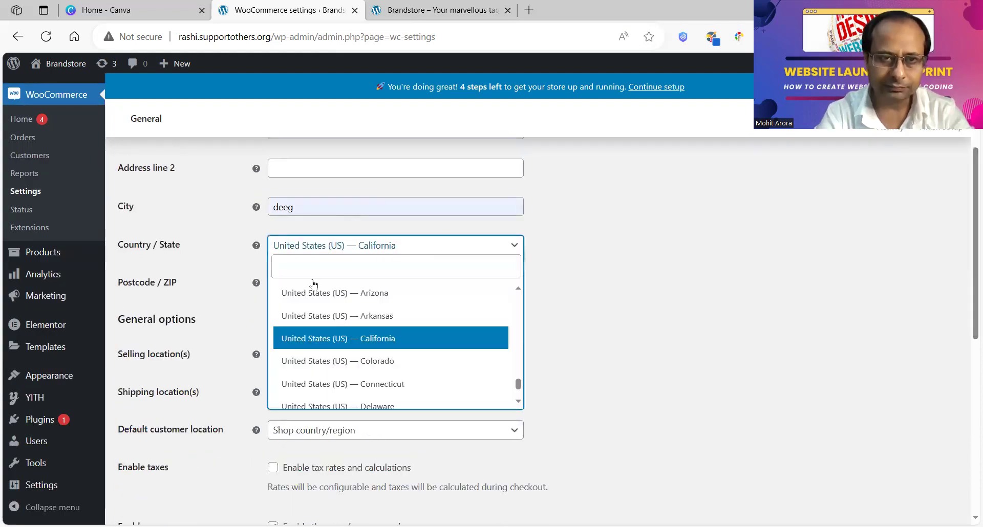
type("india")
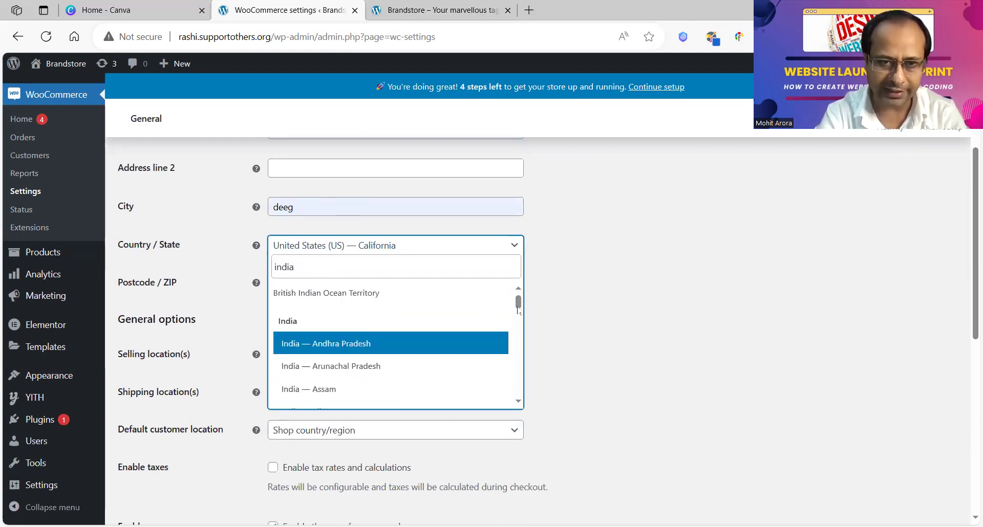
scroll(518, 314, "down", 6)
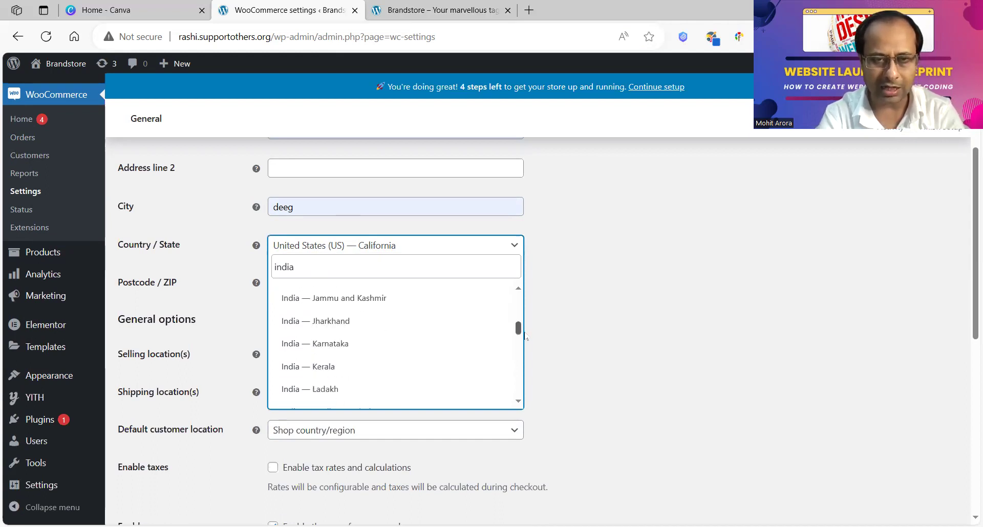
scroll(526, 342, "down", 4)
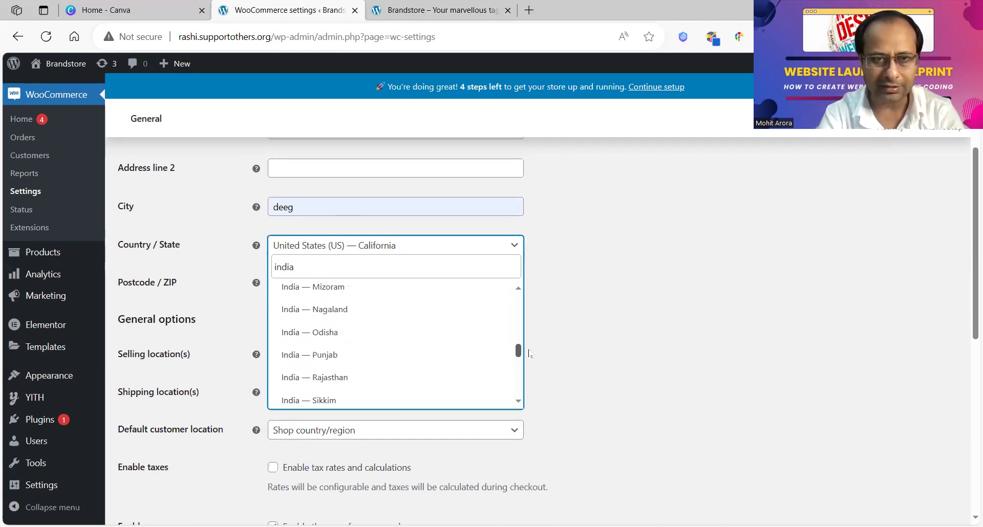
left_click(358, 378)
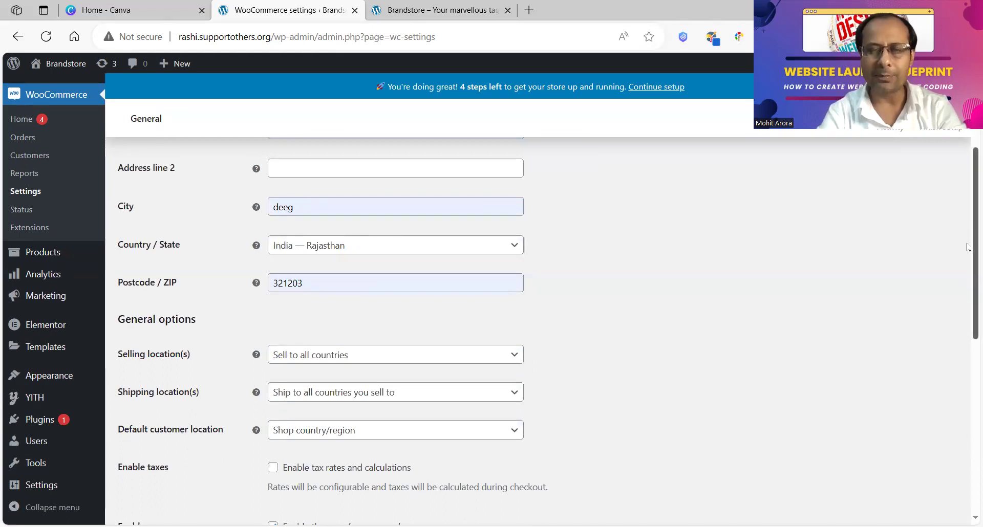
scroll(967, 247, "down", 3)
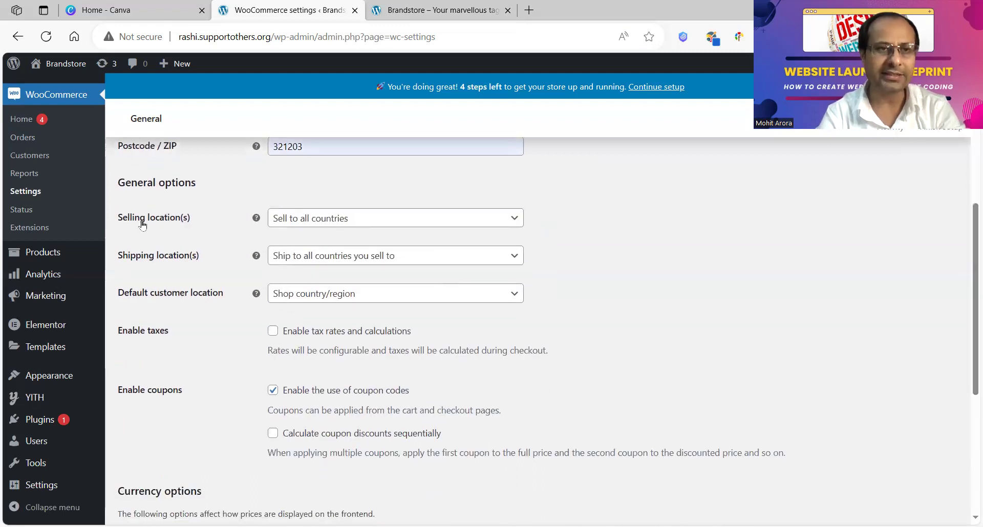
Set Selling location(s) to 'Sell to specific countries' with India as the only country.
left_click(377, 223)
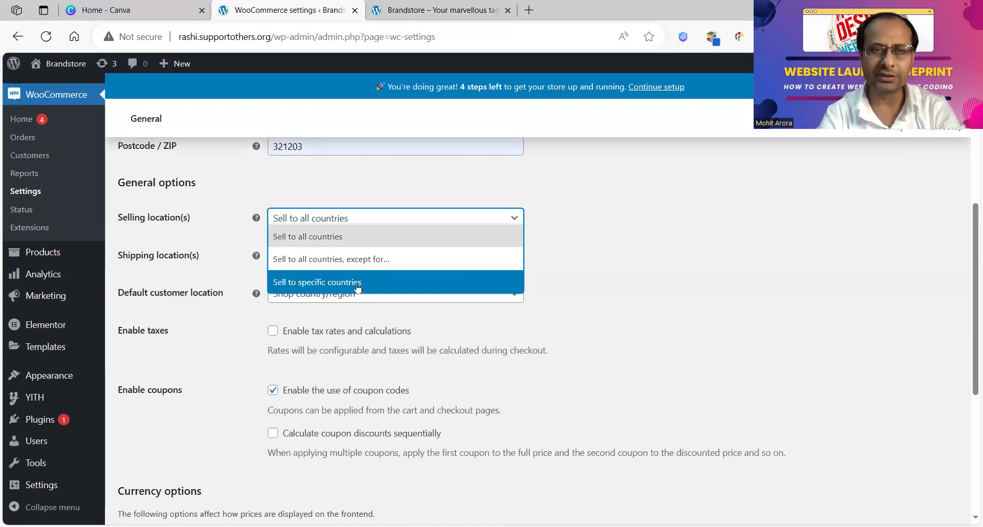
left_click(357, 284)
left_click(336, 252)
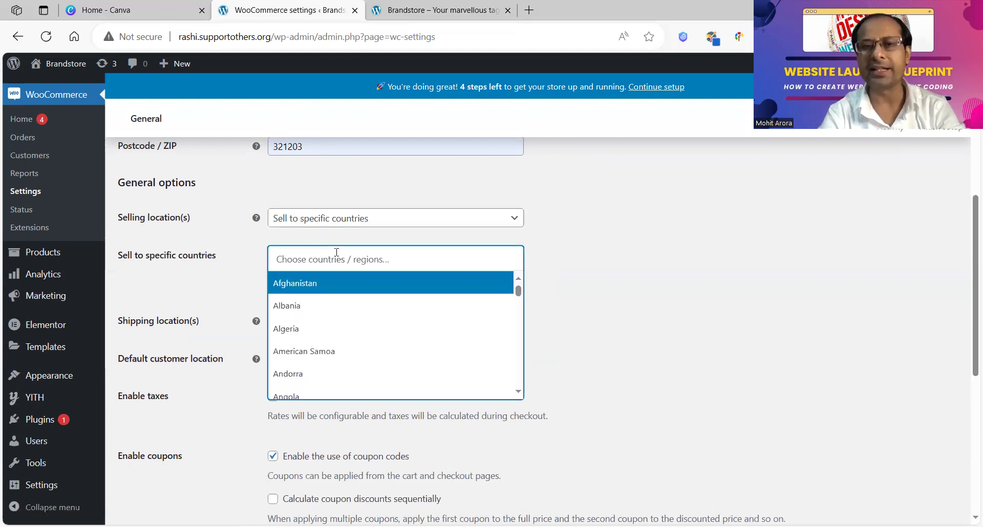
type("india")
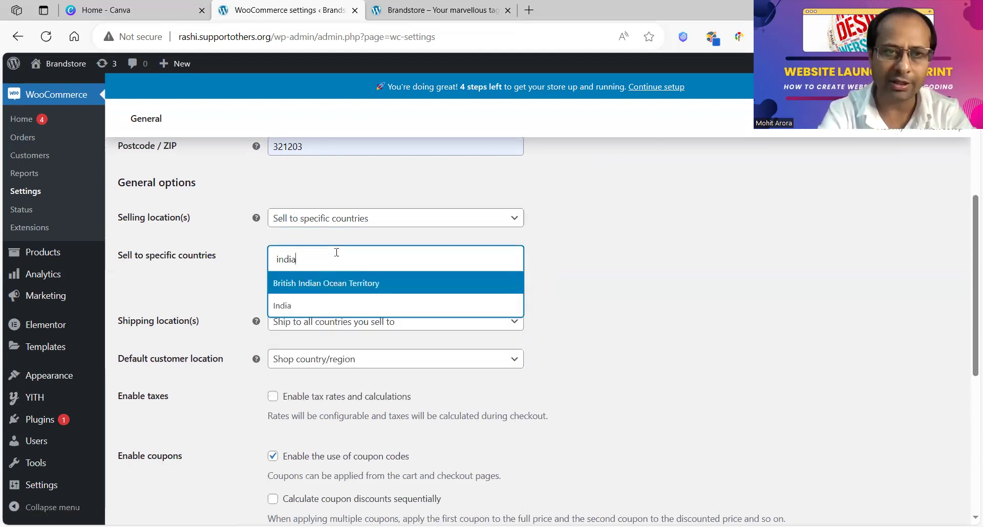
left_click(291, 306)
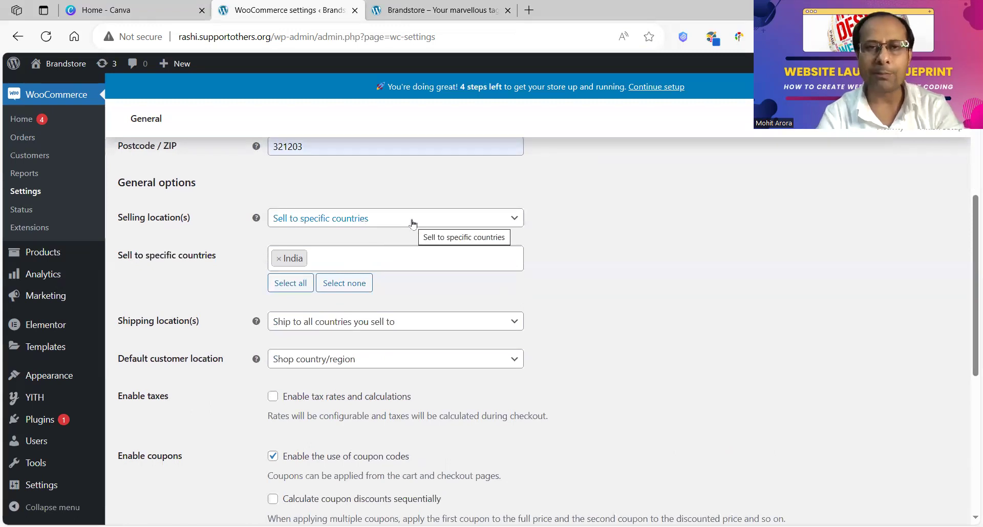
left_click(438, 220)
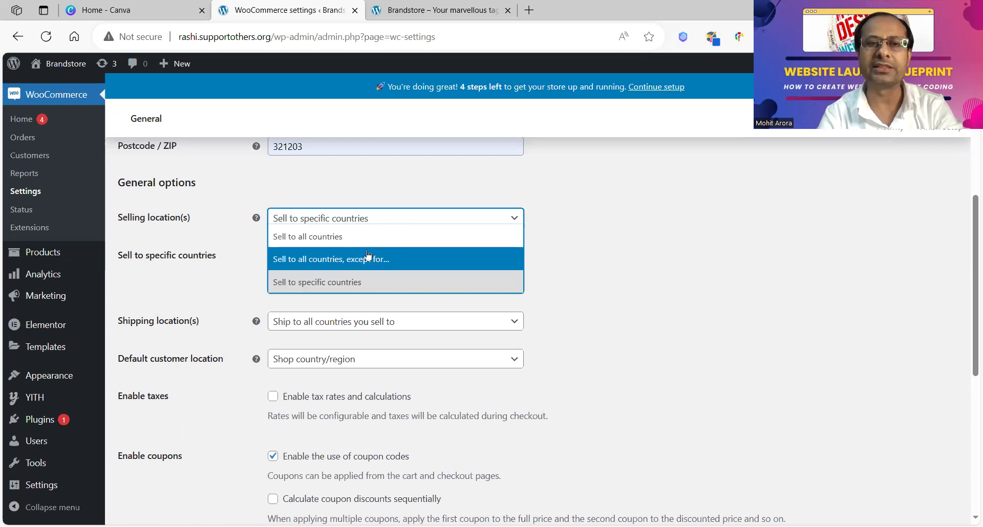
left_click(662, 302)
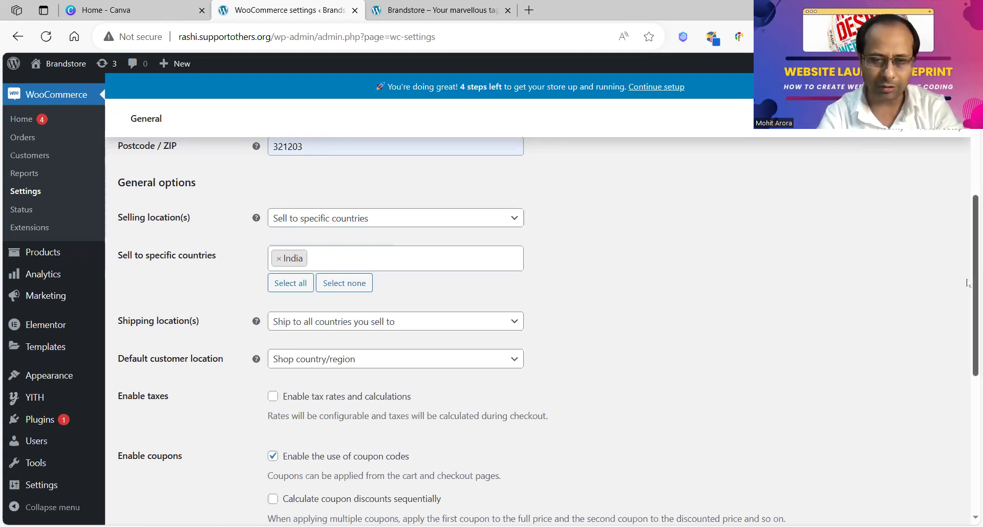
left_click_drag(967, 273, 966, 391)
Set the store currency to Indian rupee (₹) by searching 'rupe'.
left_click(403, 301)
left_click(349, 316)
type("i")
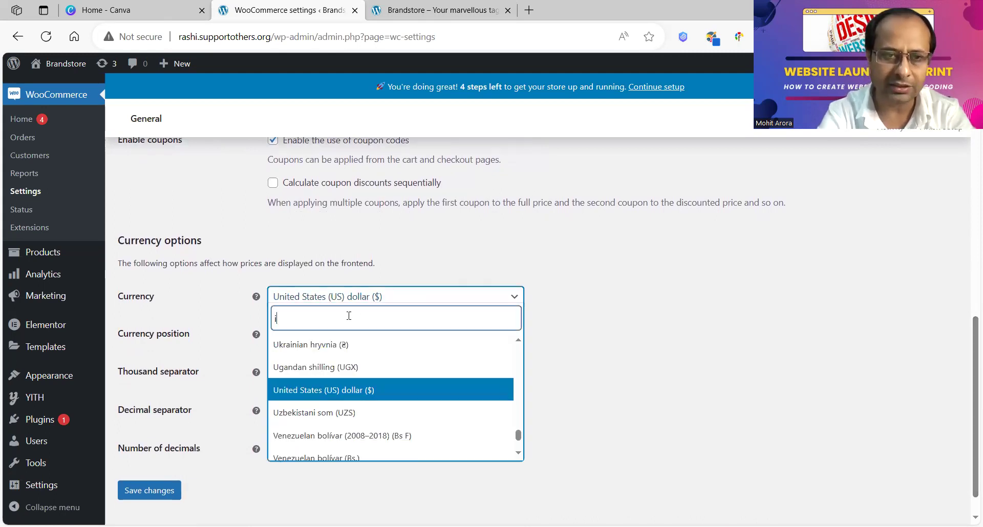
type("nr")
left_click_drag(349, 316, 251, 312)
type("rup")
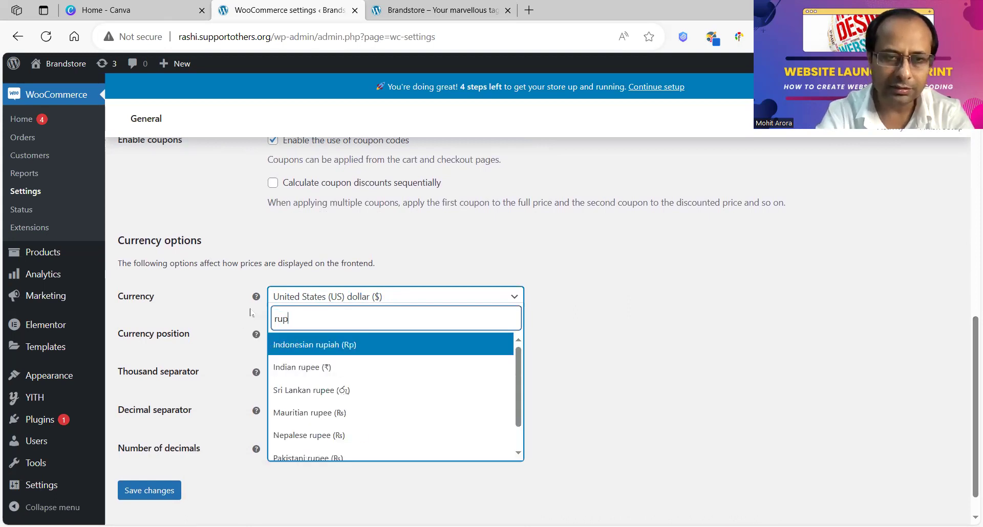
type("e")
left_click(332, 353)
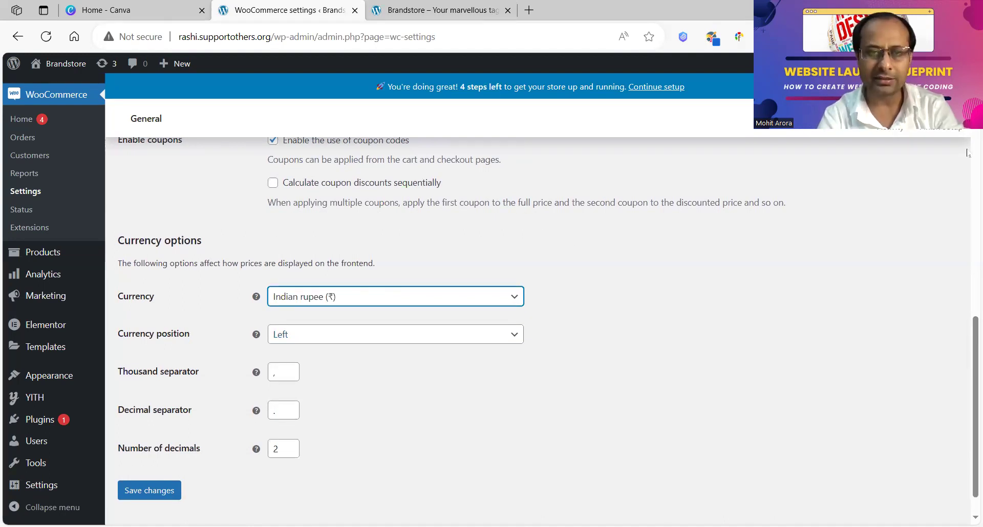
Glance at the live storefront, then save the General settings.
key("ctrl+Tab")
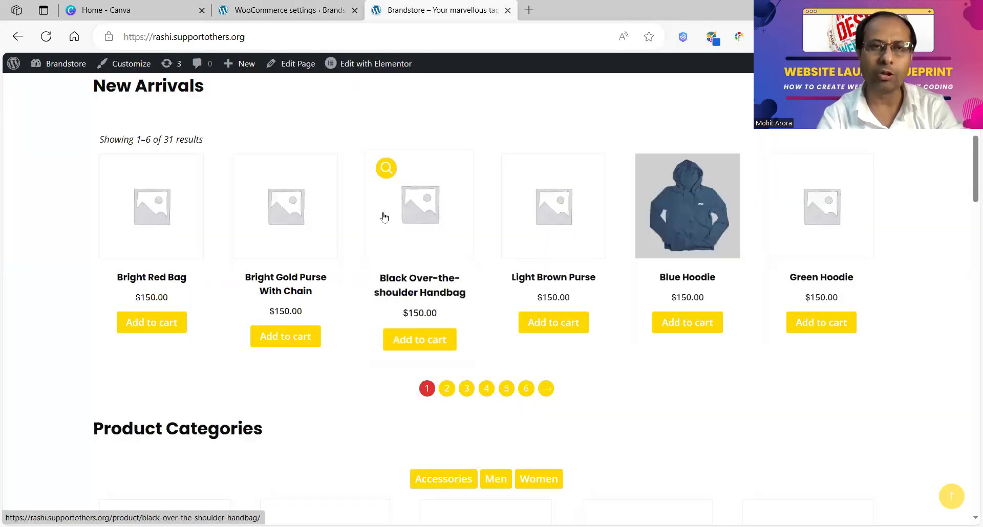
key("ctrl+shift+Tab")
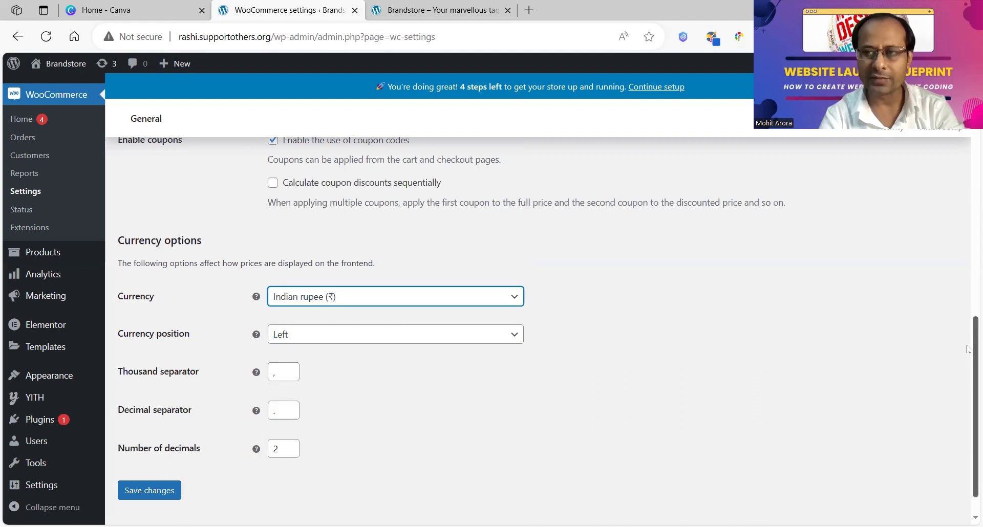
scroll(226, 486, "down", 2)
left_click(160, 461)
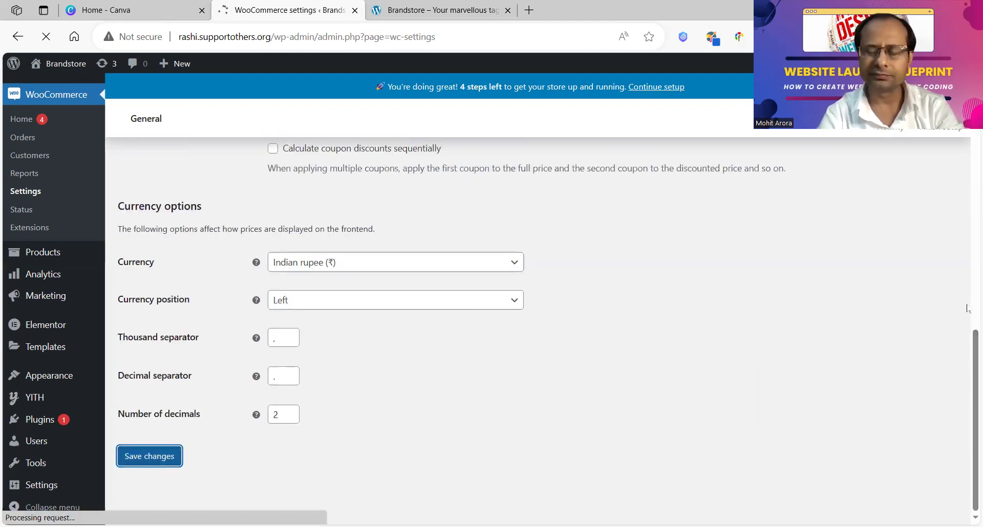
Scroll back up the WooCommerce settings page while the General settings save.
scroll(967, 281, "up", 5)
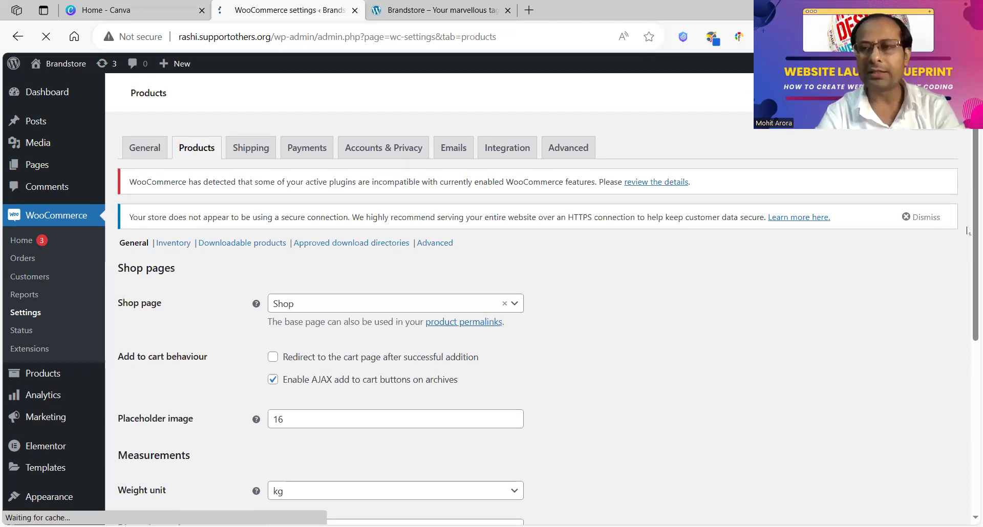
Save the Products settings unchanged, keeping Shop as shop page, kg weights and cm dimensions.
scroll(966, 249, "down", 2)
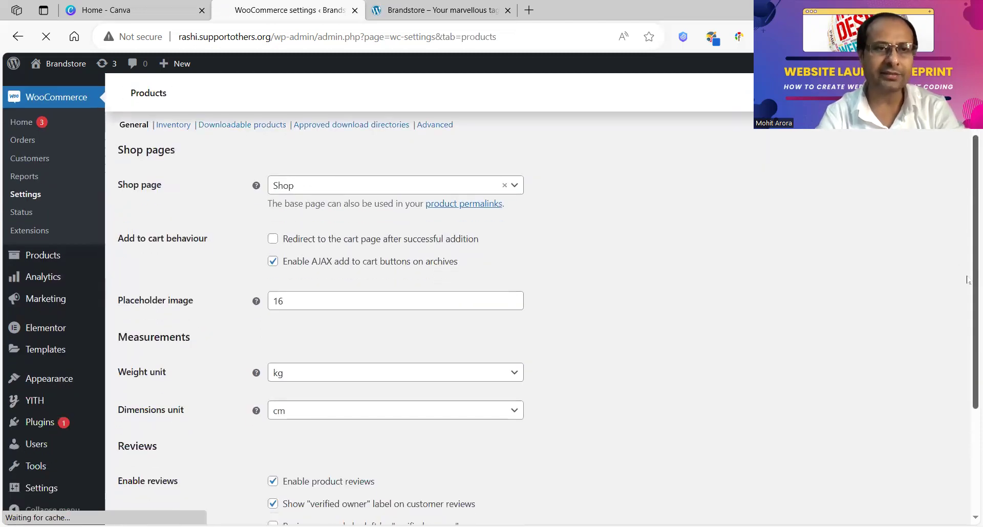
scroll(966, 279, "down", 3)
left_click_drag(967, 363, 966, 386)
left_click(148, 456)
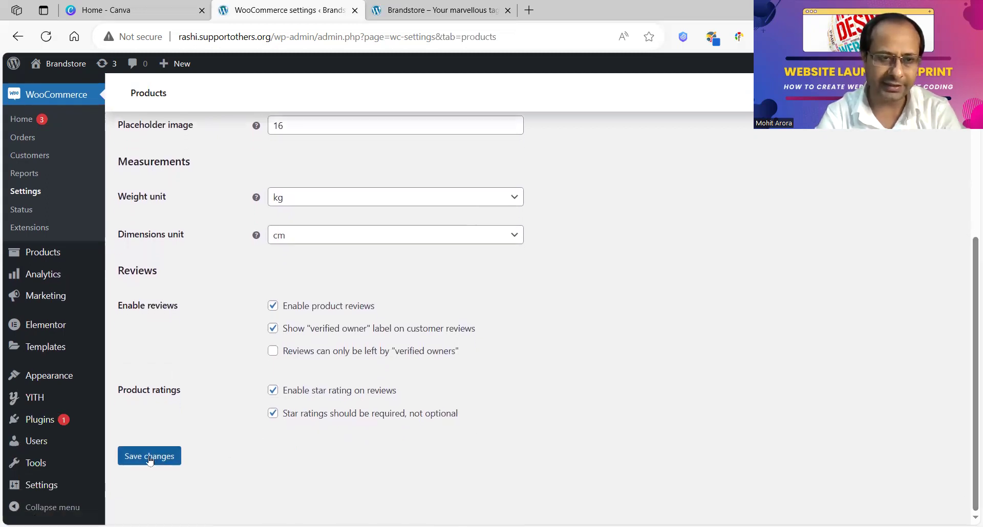
left_click_drag(969, 367, 967, 262)
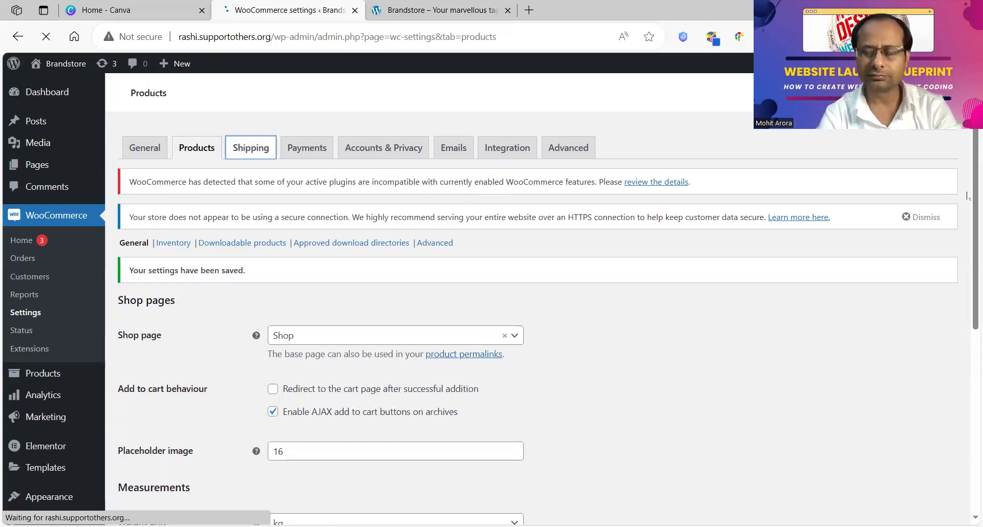
scroll(966, 163, "down", 1)
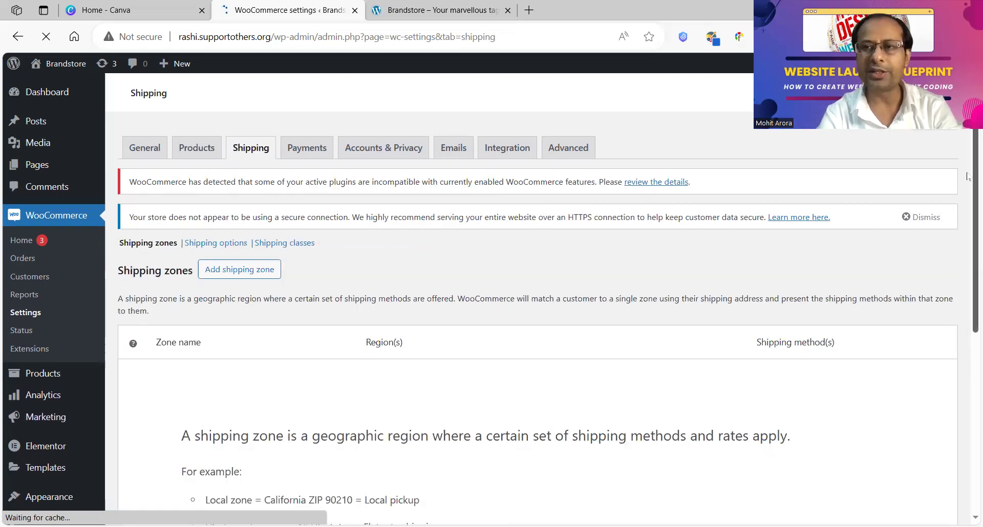
Bring up the Add shipping zone form from the empty Shipping zones list.
scroll(511, 282, "down", 5)
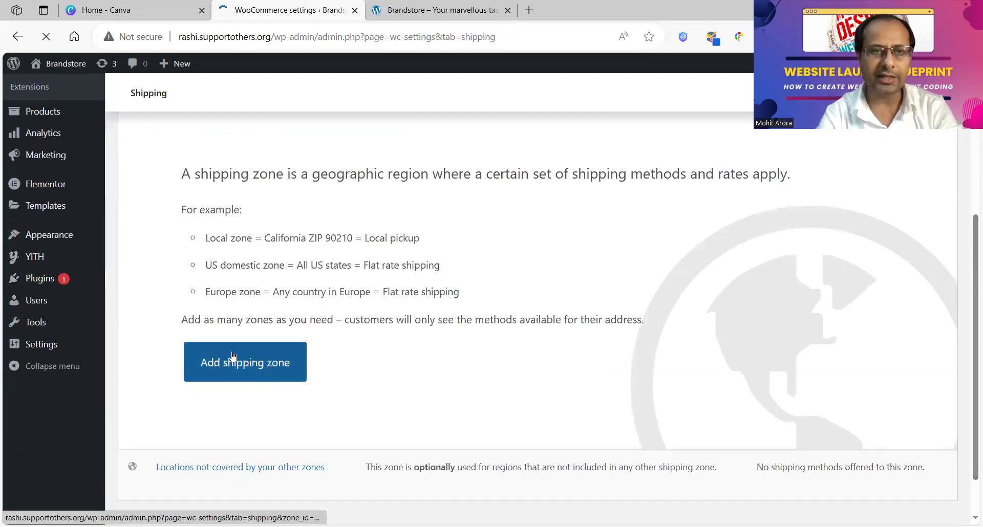
left_click(251, 364)
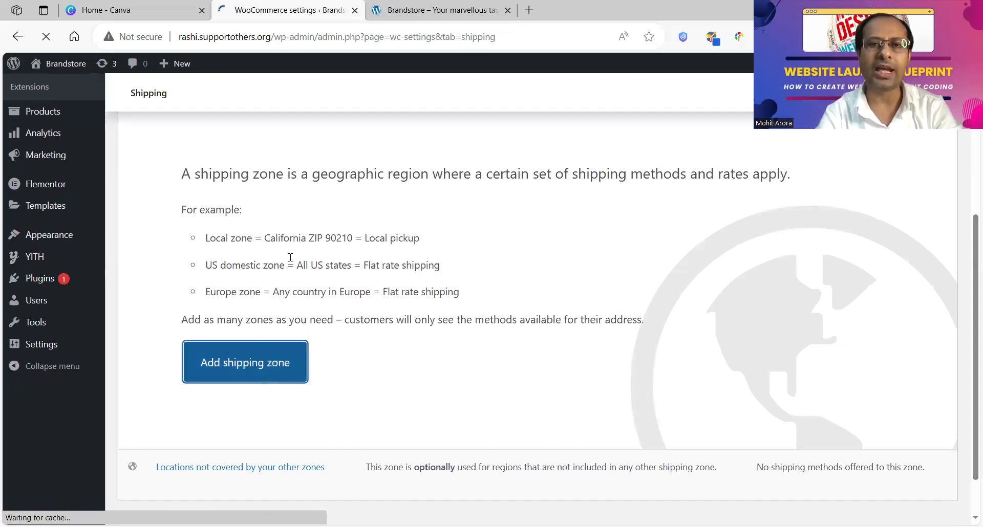
left_click_drag(203, 119, 211, 105)
scroll(490, 188, "up", 1)
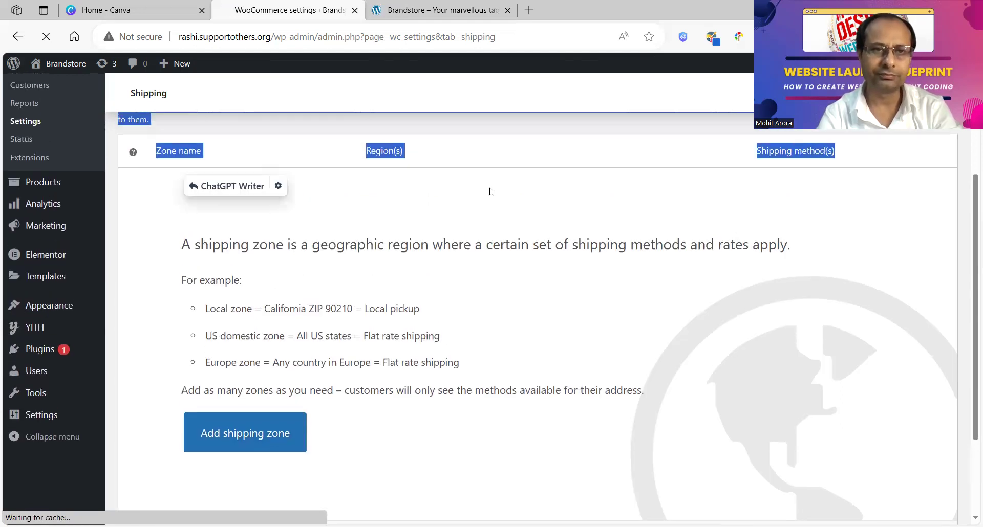
left_click(686, 295)
left_click(560, 310)
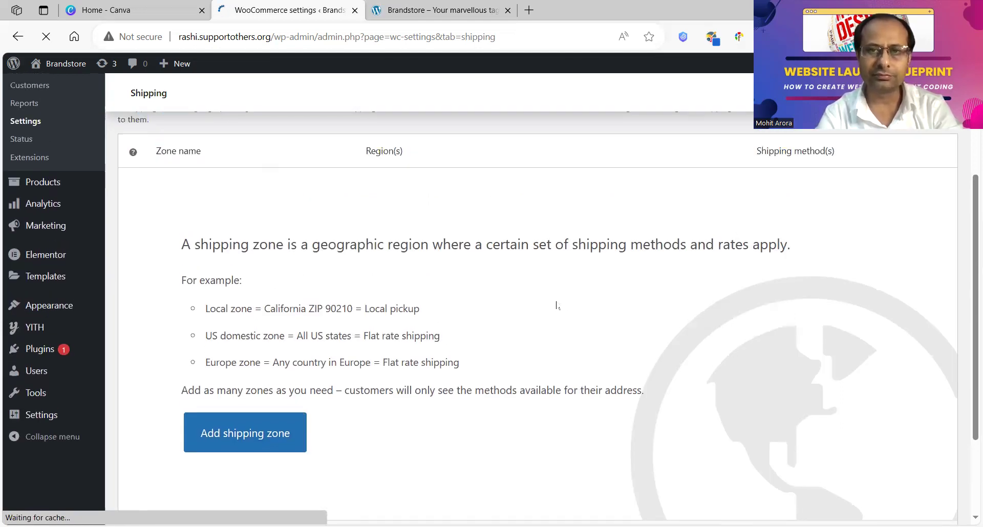
left_click(257, 459)
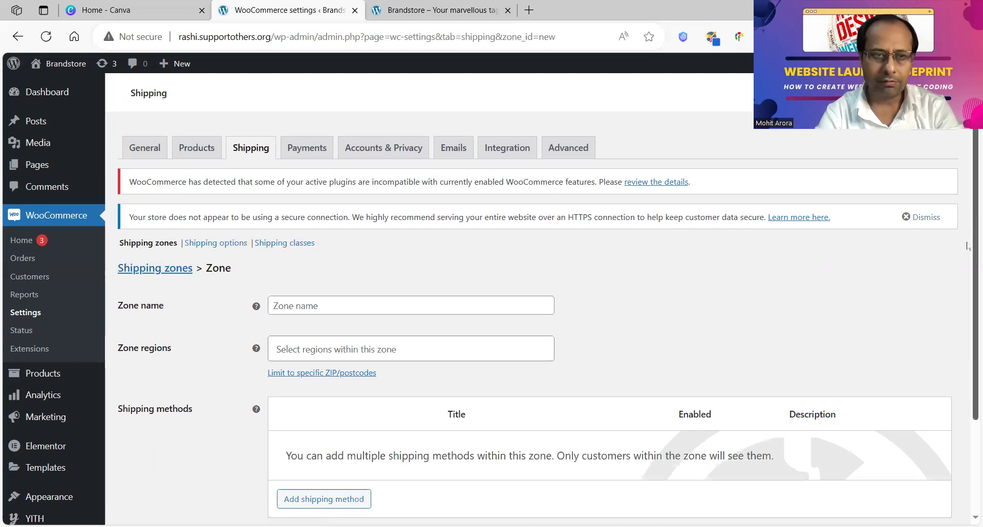
Name the new zone 'india' and add India as its region.
scroll(450, 276, "down", 1)
left_click(351, 248)
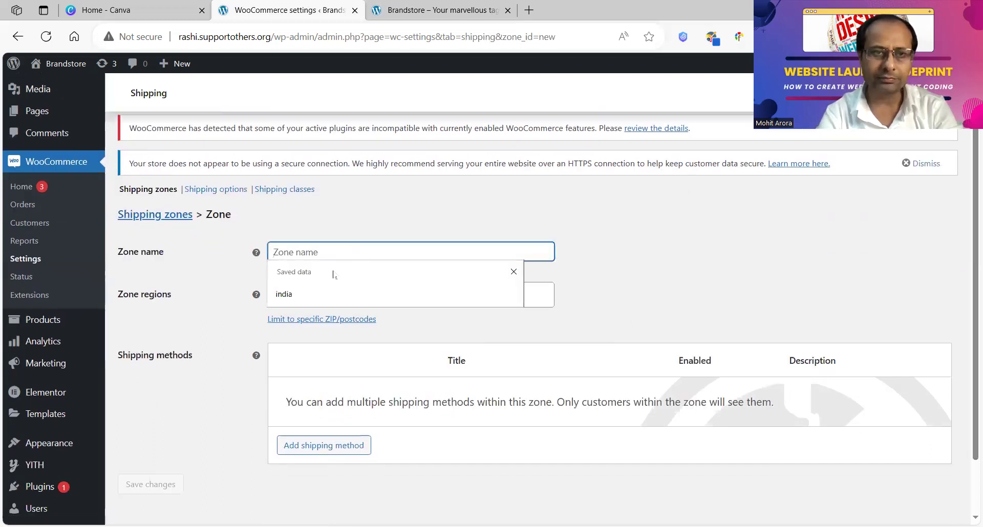
left_click(199, 275)
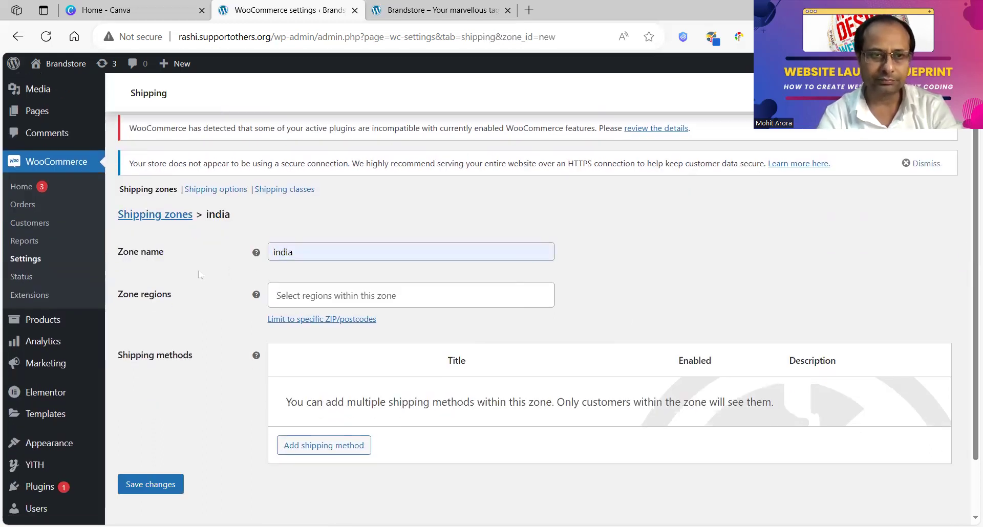
left_click(373, 293)
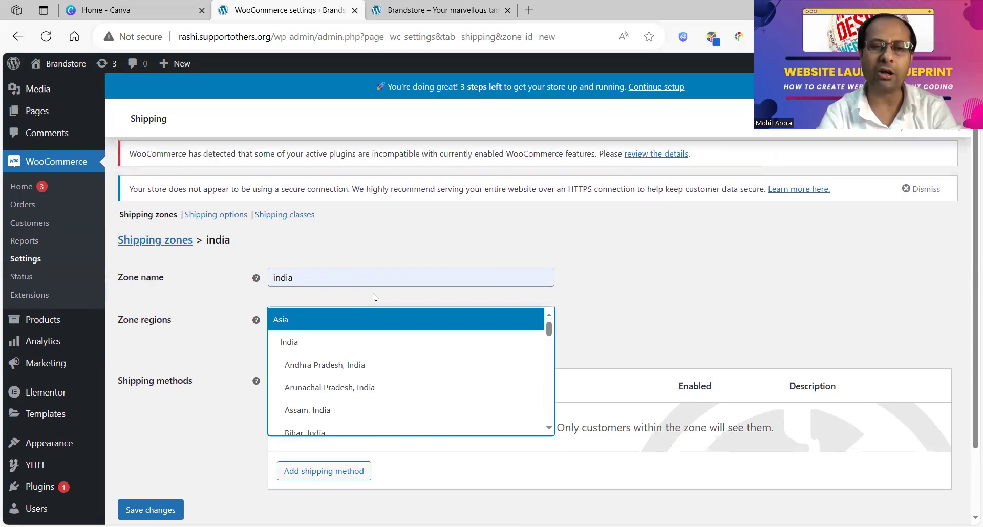
left_click(193, 302)
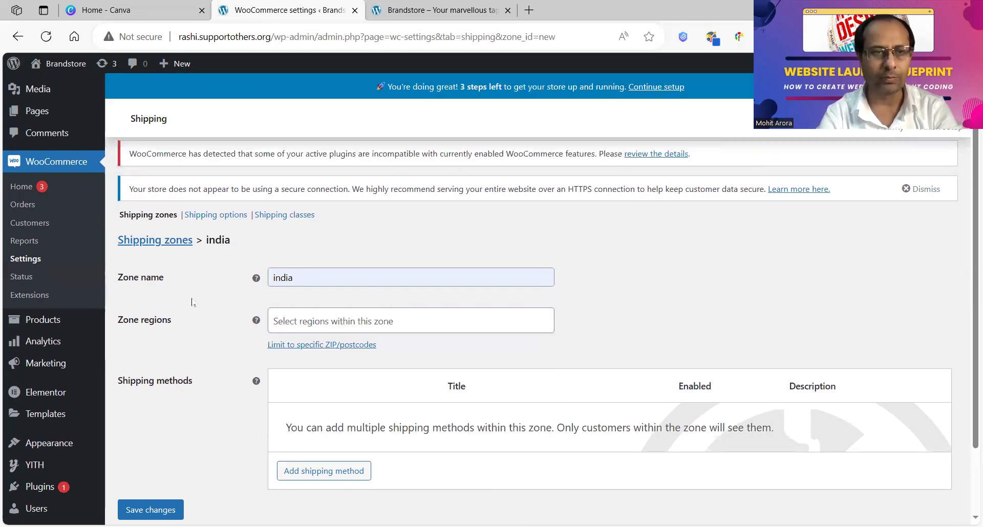
left_click(321, 326)
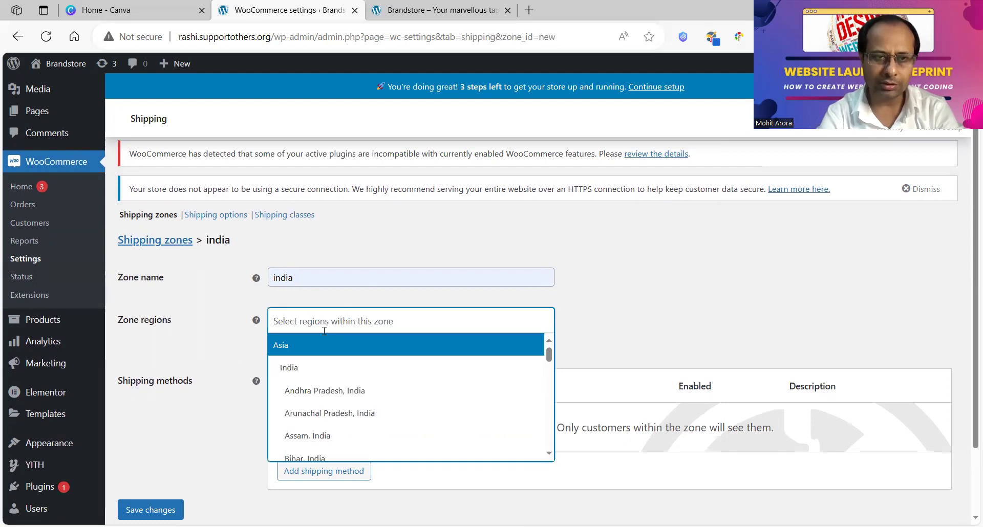
left_click(296, 369)
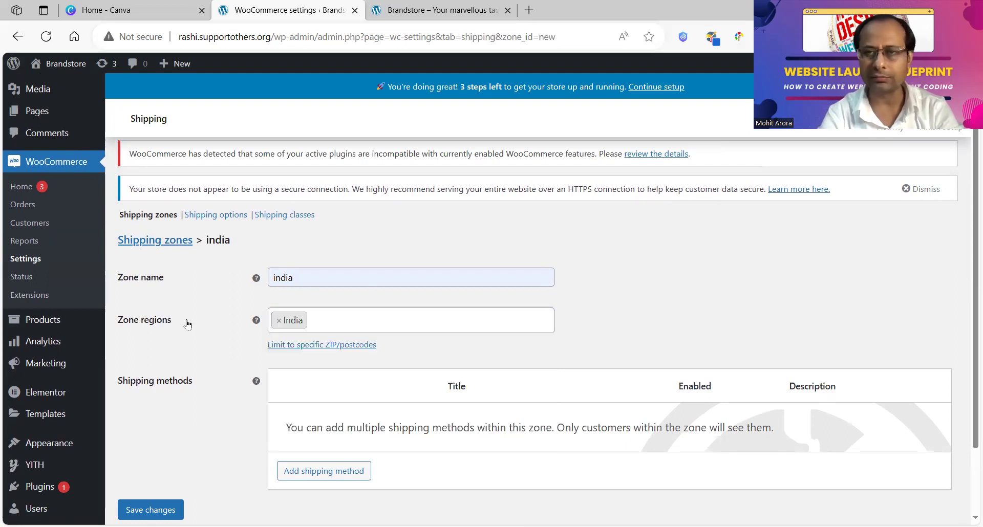
Replace India with Haryana and Rajasthan as the zone's regions.
left_click(279, 320)
left_click(340, 325)
left_click(339, 325)
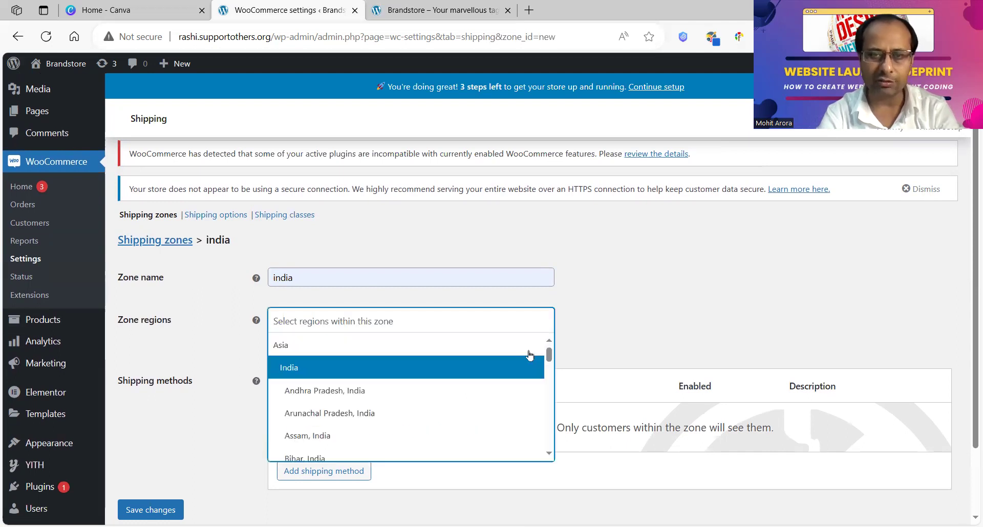
left_click_drag(549, 361, 508, 387)
left_click(346, 364)
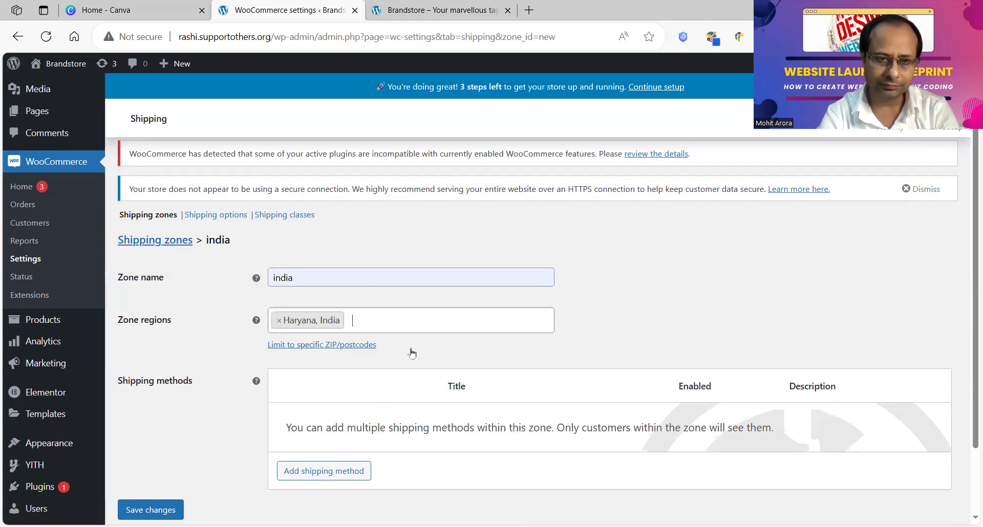
left_click(395, 321)
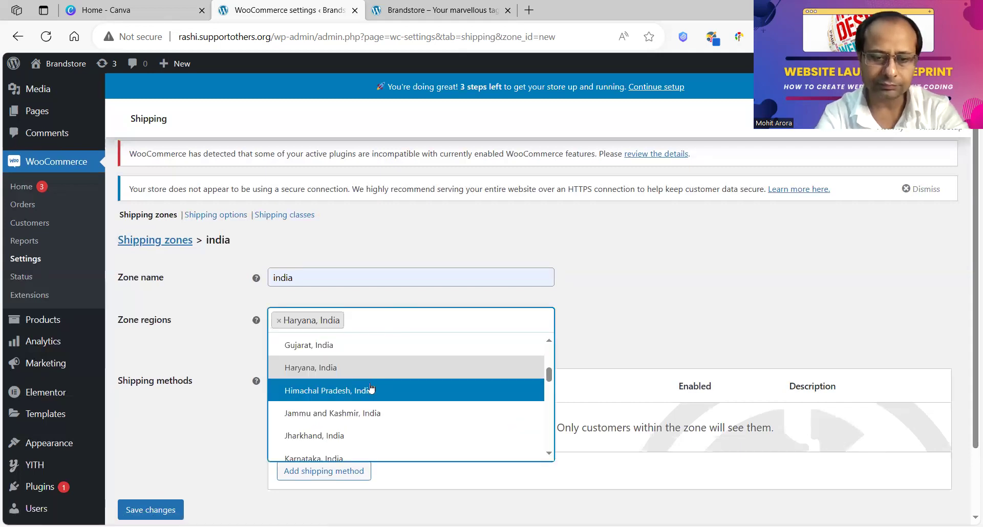
type("raj")
left_click(348, 345)
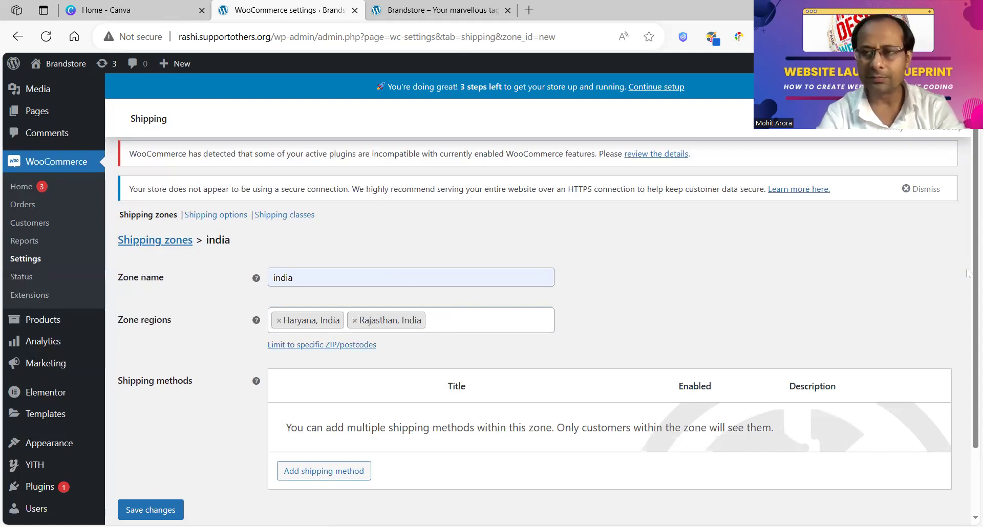
scroll(409, 387, "down", 2)
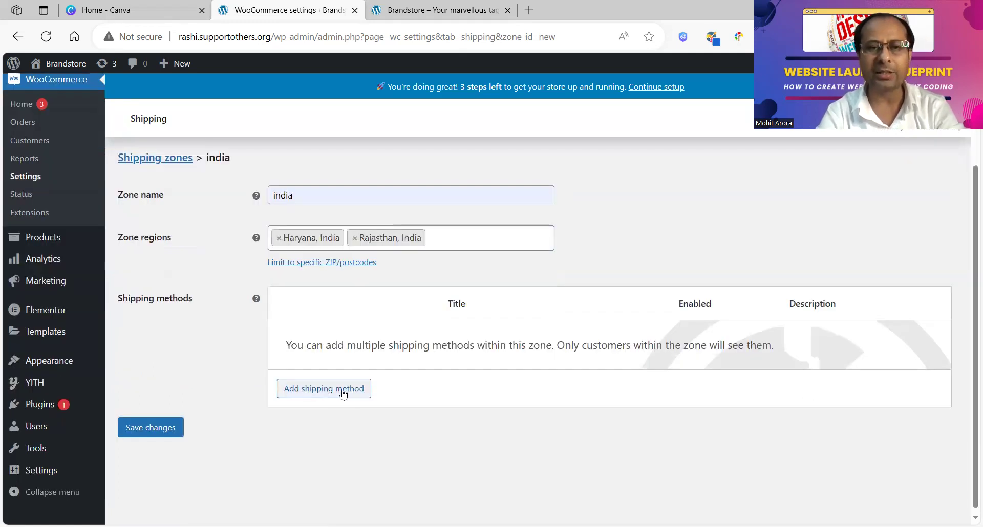
Add a Flat rate shipping method to the india zone.
left_click(345, 392)
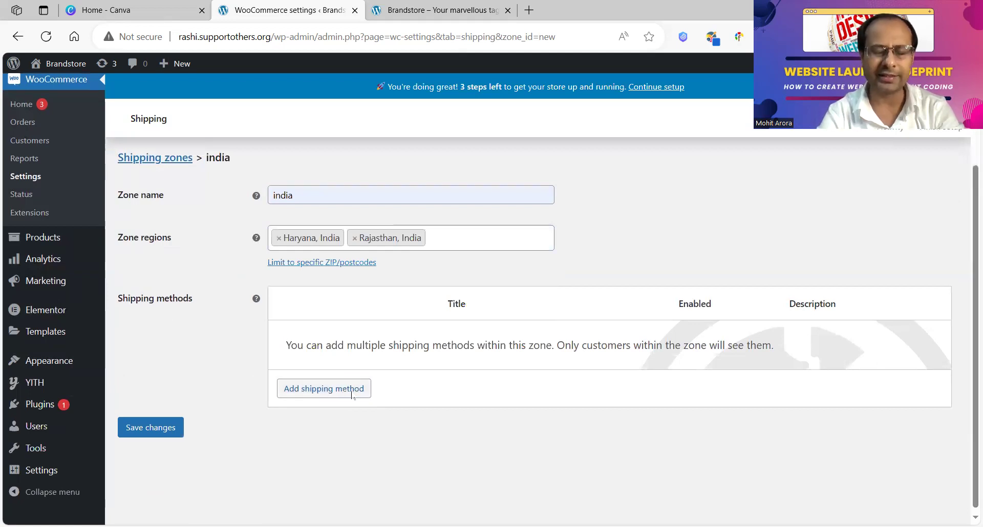
left_click(358, 296)
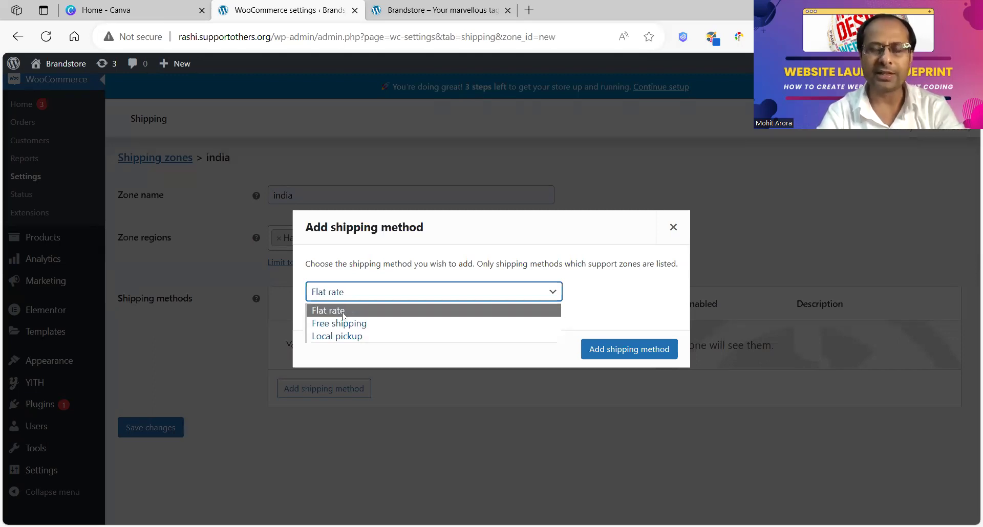
left_click(343, 310)
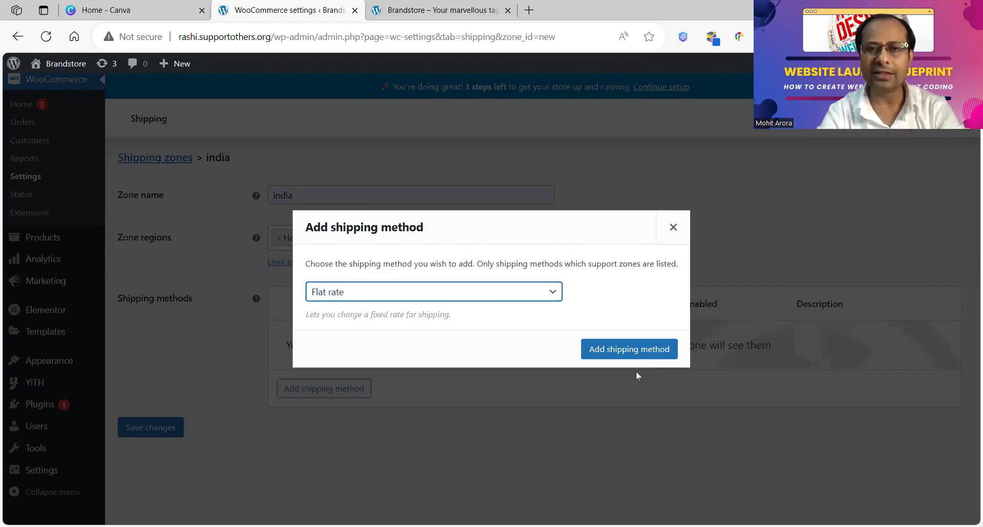
left_click(471, 294)
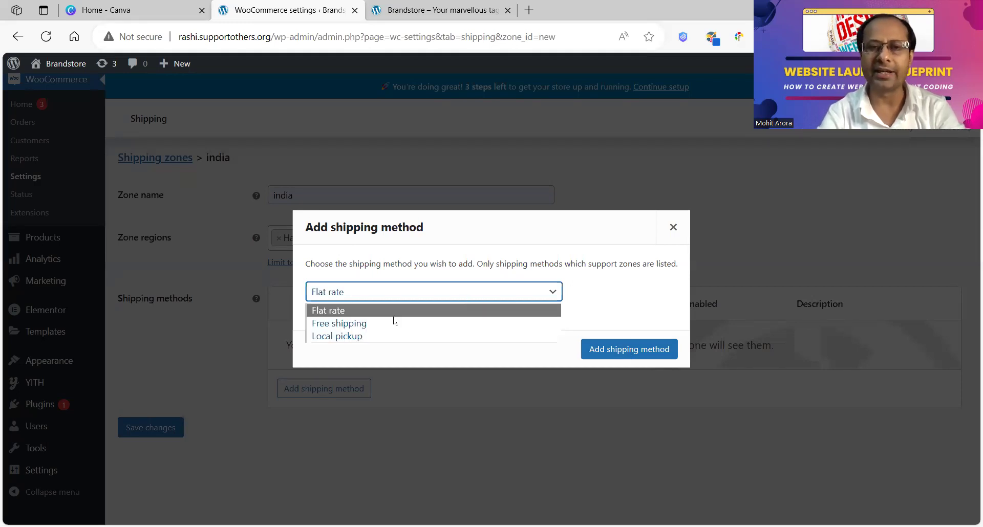
left_click(364, 324)
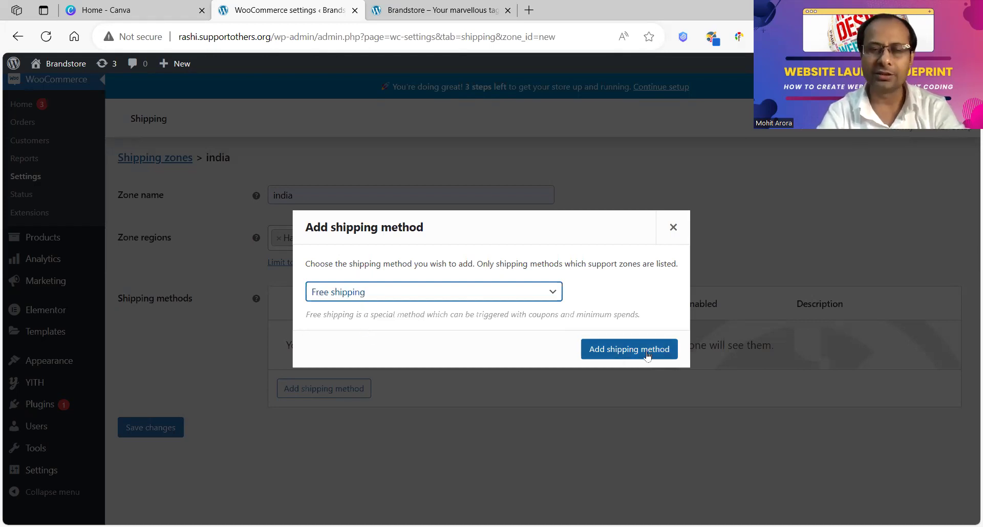
left_click(358, 292)
left_click(351, 311)
left_click(620, 352)
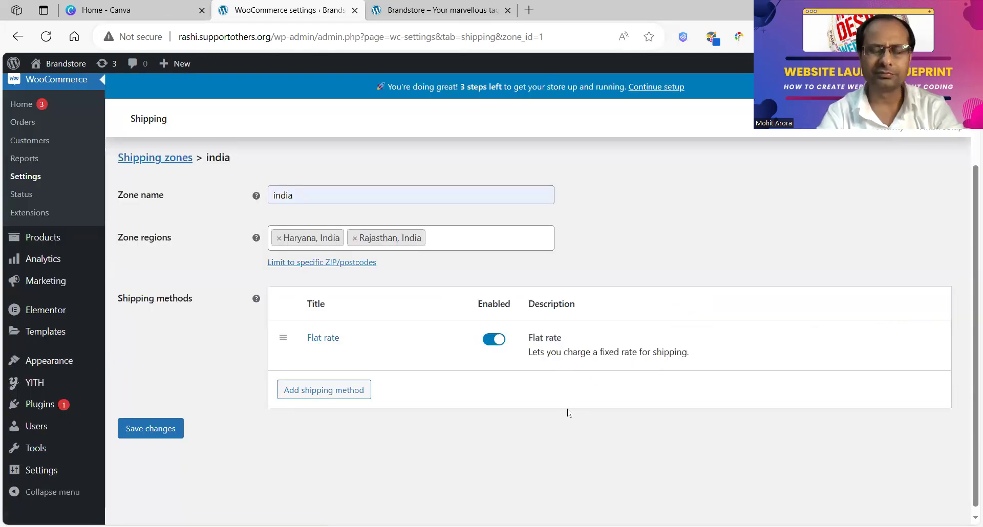
mouse_move(344, 334)
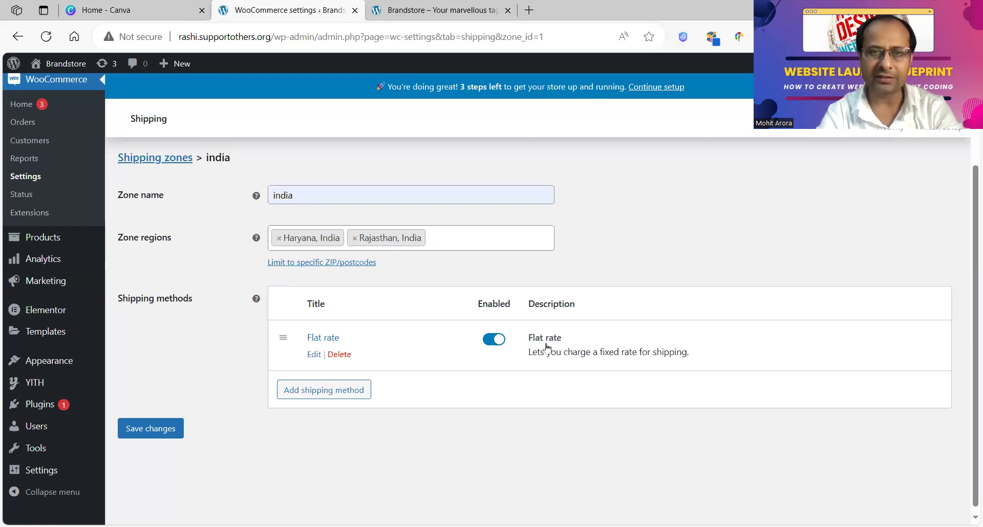
Save the india zone and return to the shipping zones overview.
left_click(155, 430)
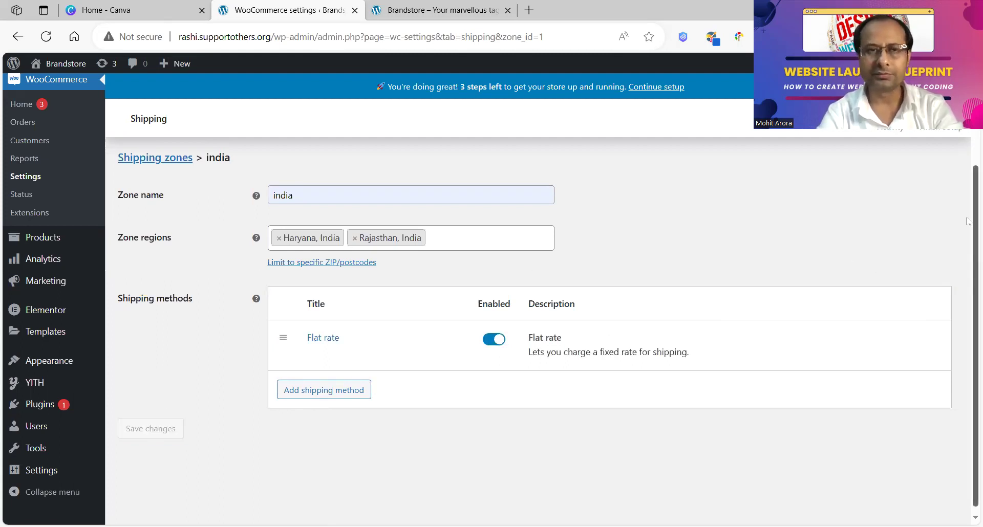
scroll(967, 220, "up", 2)
scroll(967, 197, "up", 1)
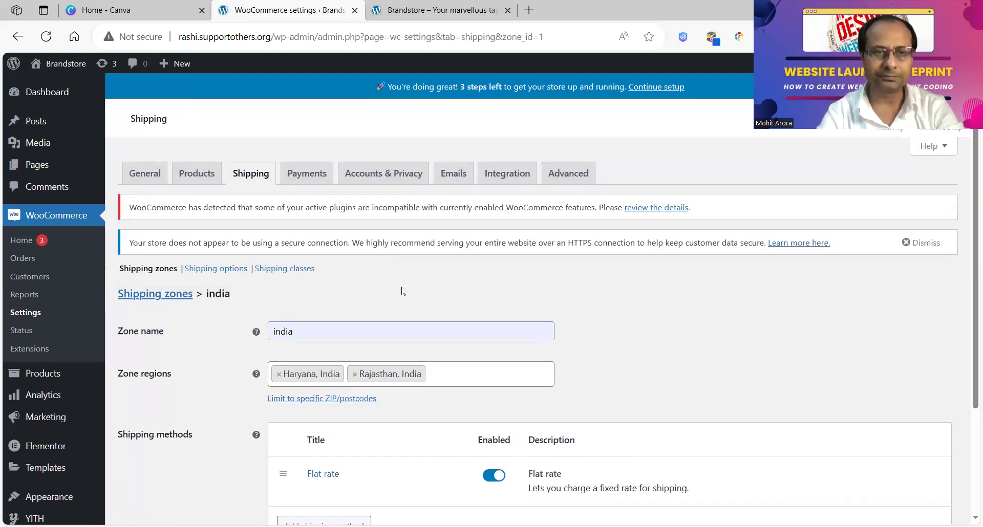
left_click(266, 185)
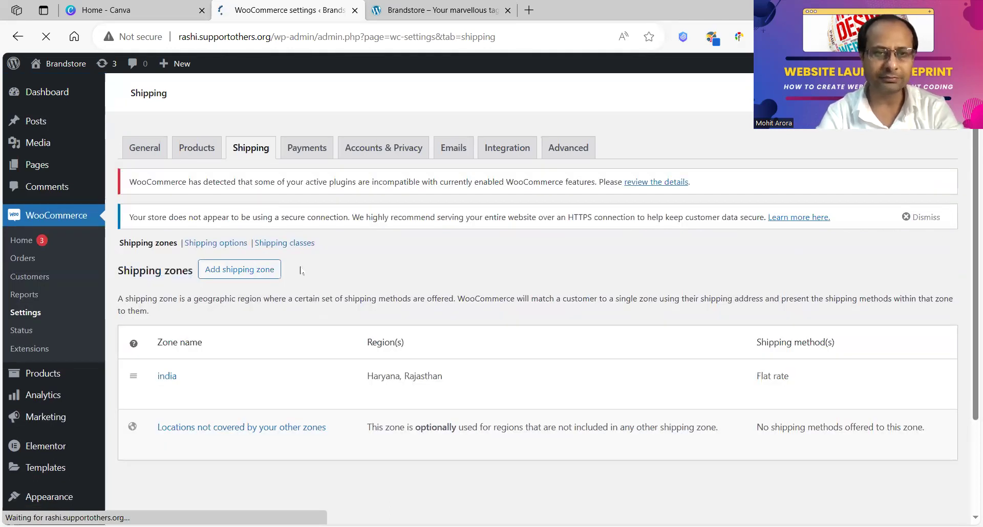
Start a second shipping zone from the Shipping zones list.
left_click(251, 271)
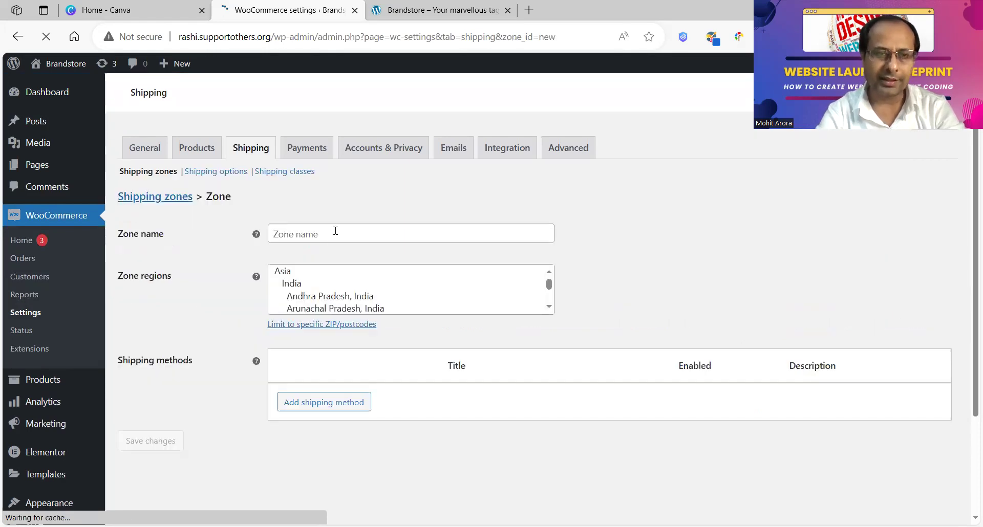
Name the new zone MP and set its region to Madhya Pradesh.
left_click(335, 231)
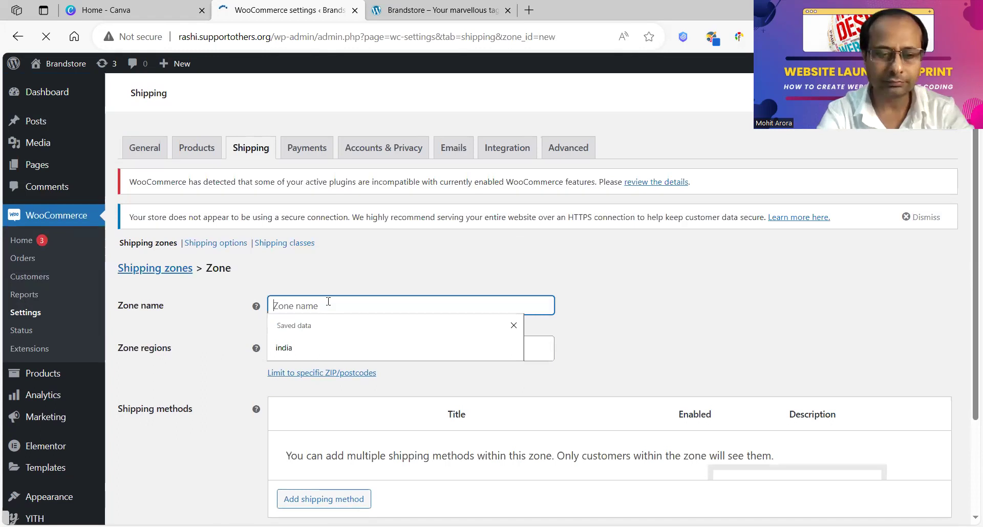
type("mp")
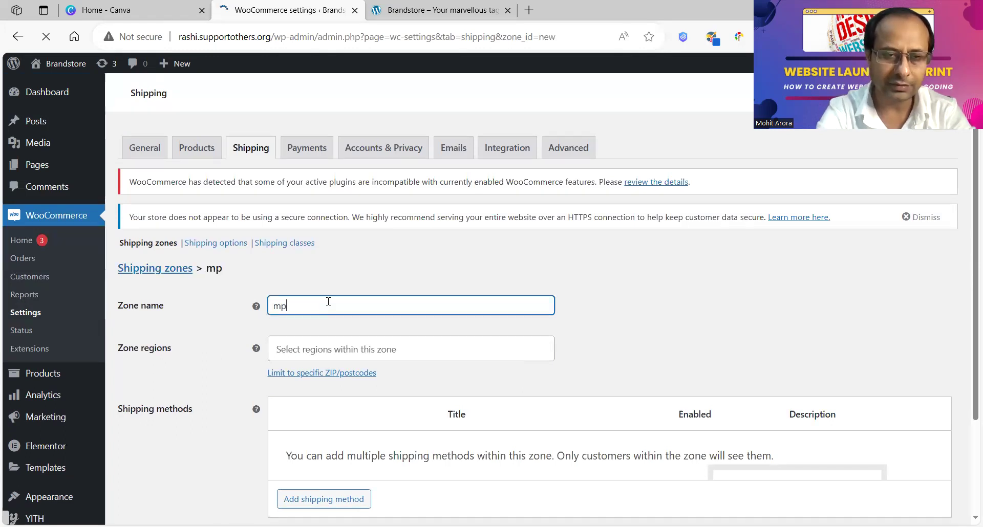
key("BackSpace")
key("BackSpace")
type("MP")
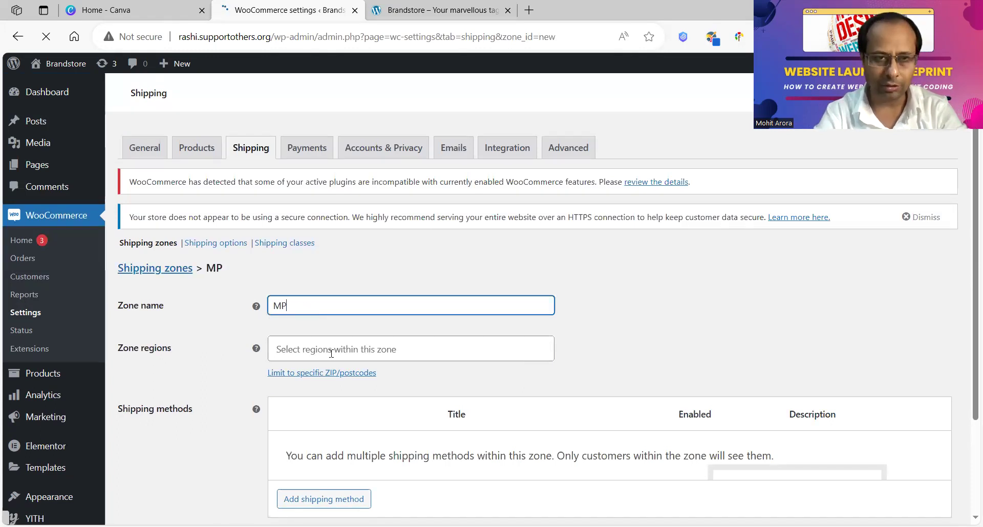
left_click(331, 353)
type("ma")
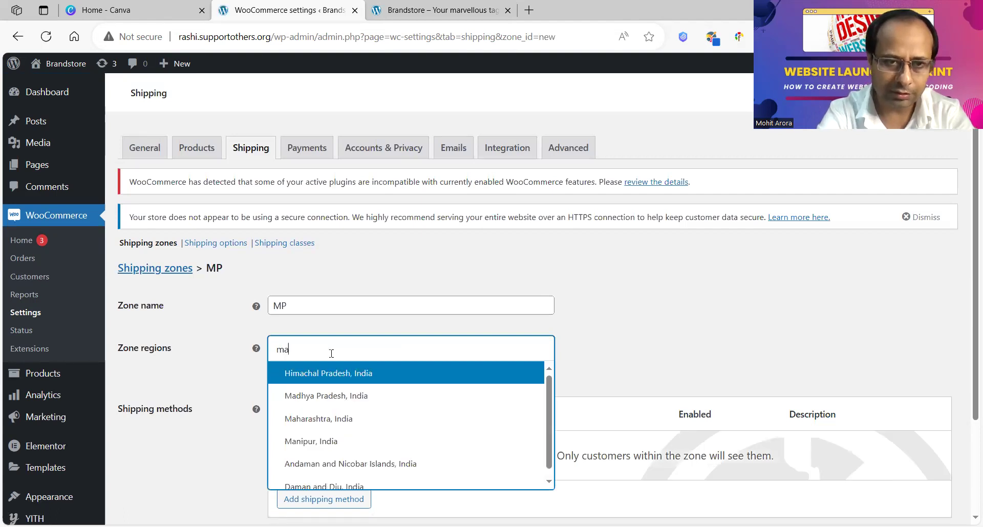
type("dh")
left_click(330, 374)
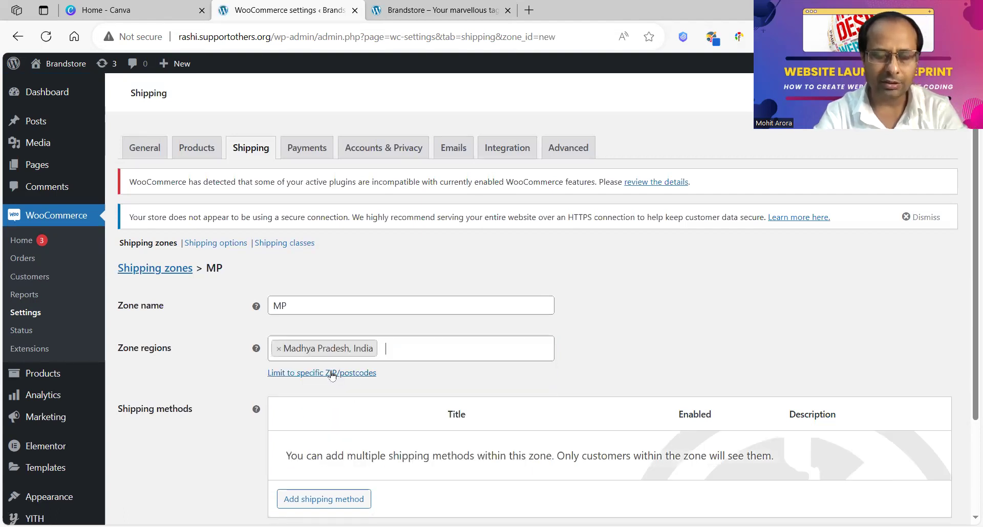
Add a Flat rate shipping method to the MP zone and save it.
scroll(967, 279, "down", 2)
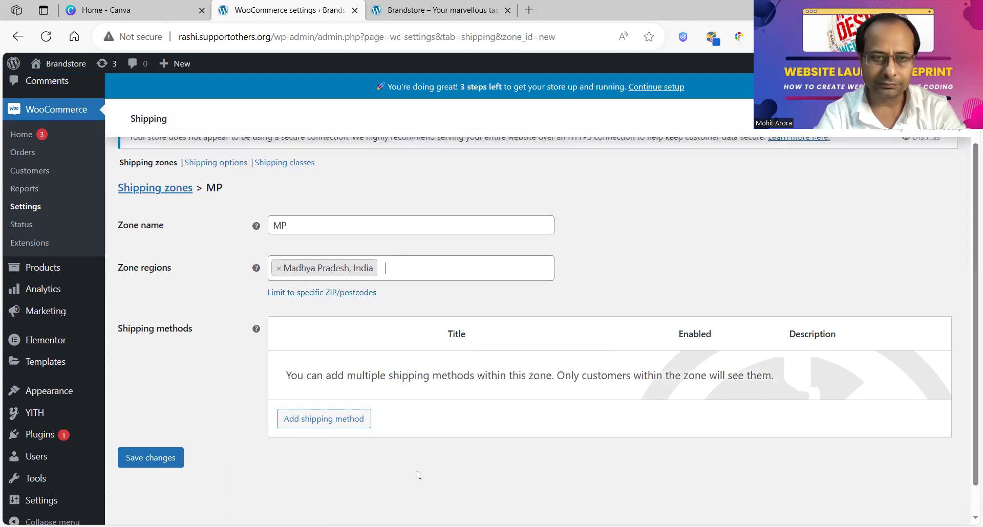
left_click(322, 423)
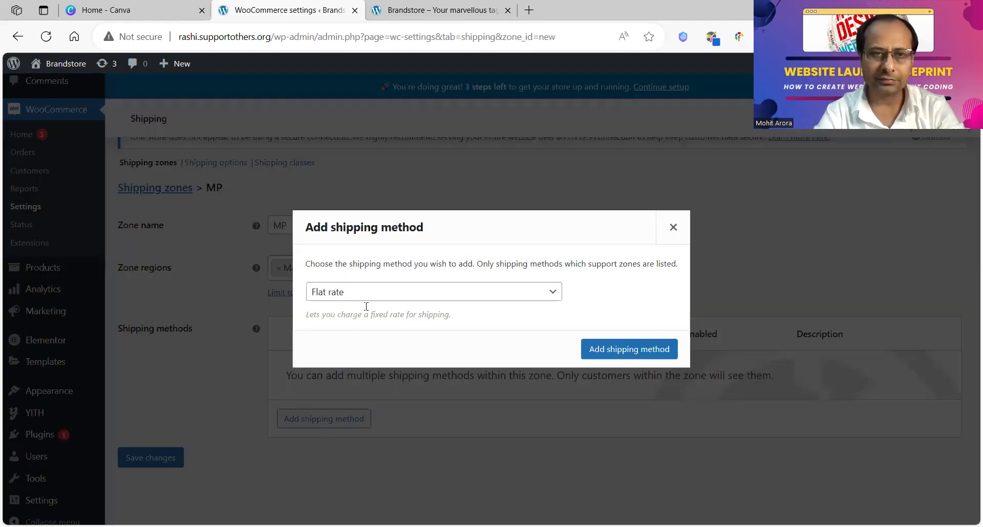
left_click(627, 348)
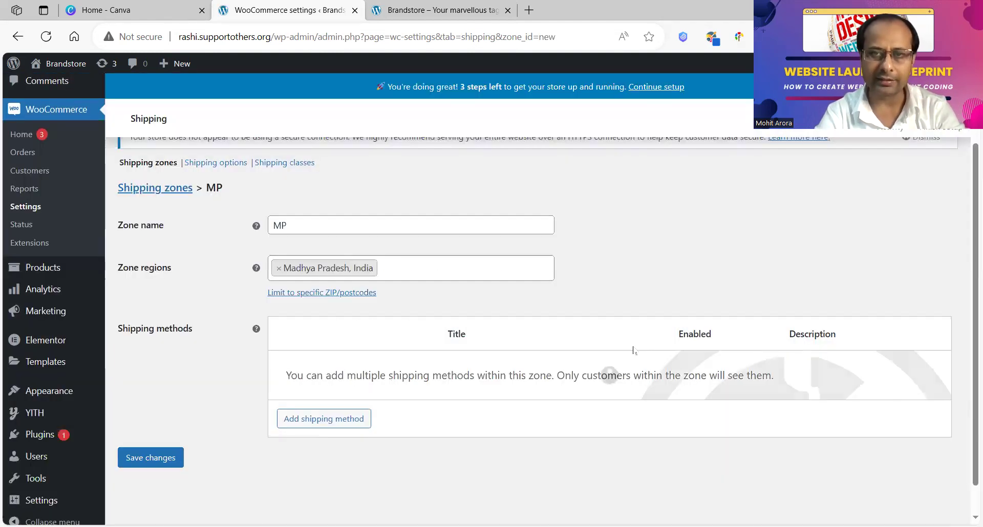
left_click(150, 461)
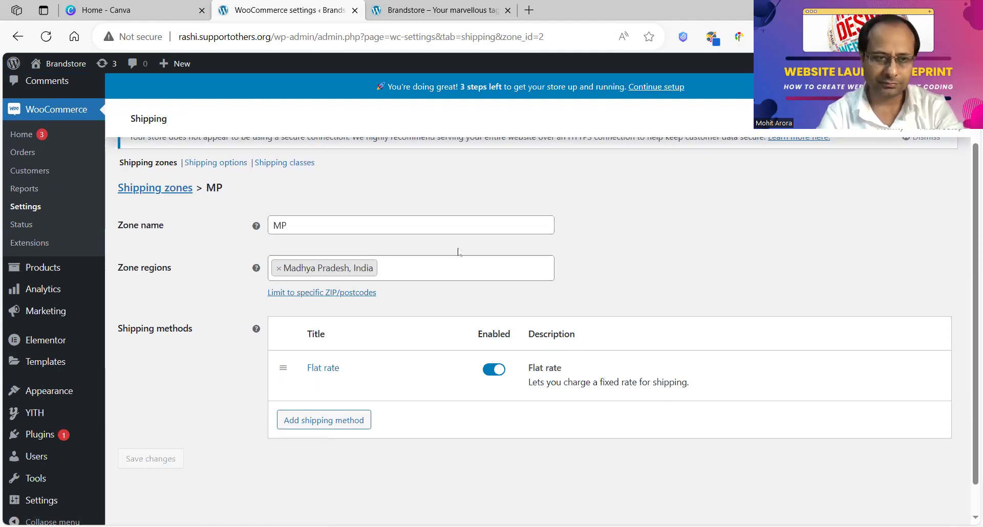
Return to the shipping zones list and start another new zone.
scroll(949, 286, "up", 2)
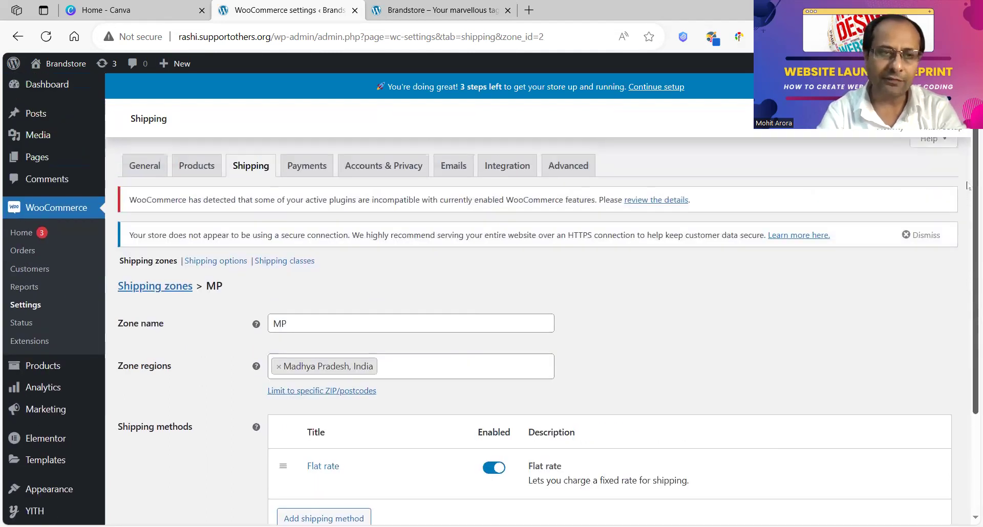
left_click(251, 173)
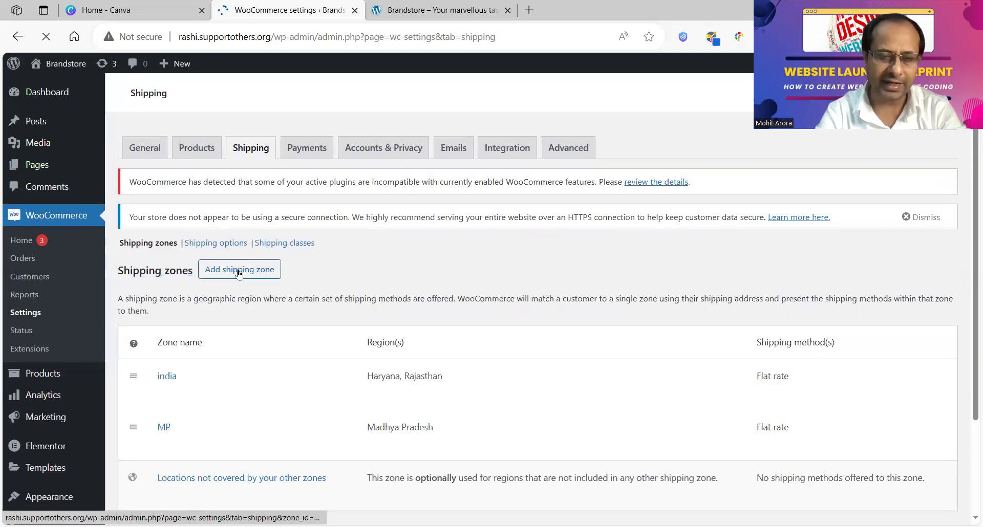
left_click(240, 271)
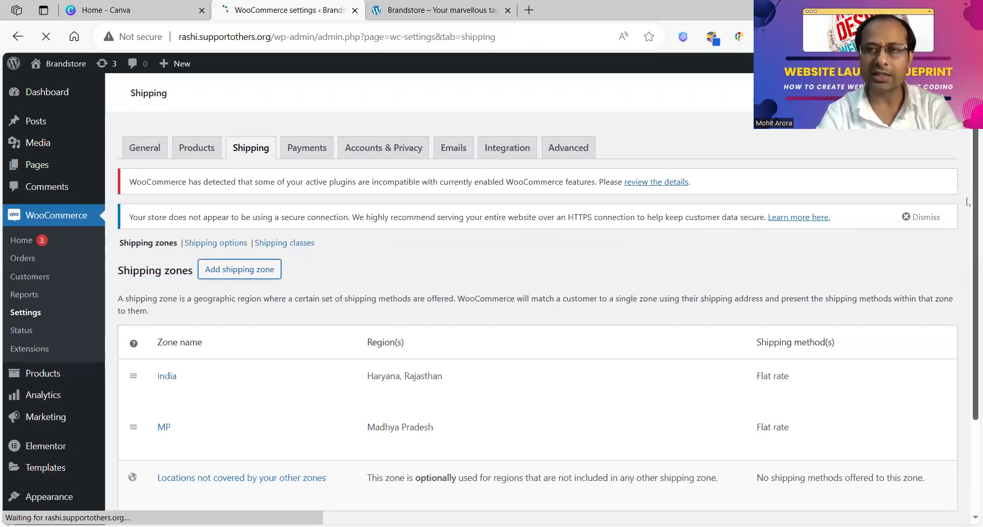
Name the zone UP and set its region to Uttar Pradesh, India.
scroll(966, 204, "down", 2)
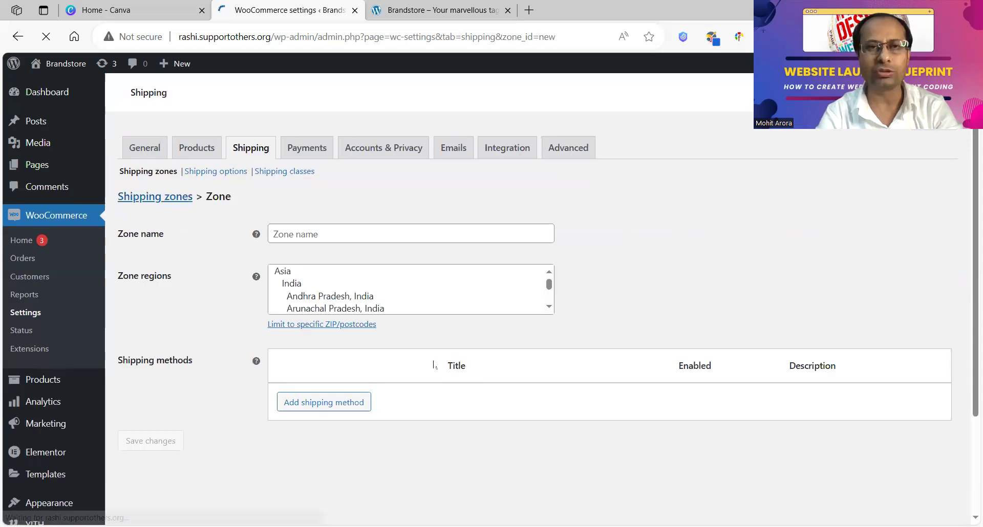
left_click(346, 236)
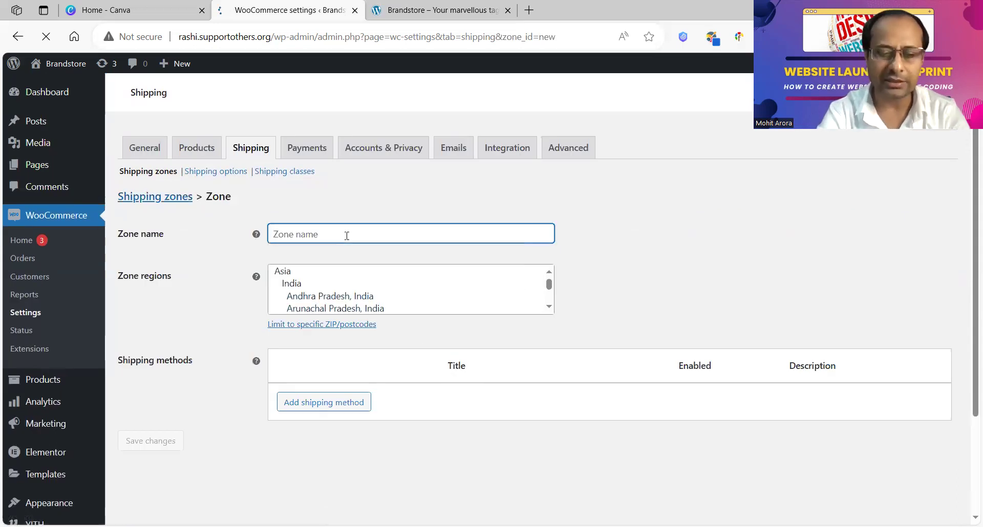
type("U")
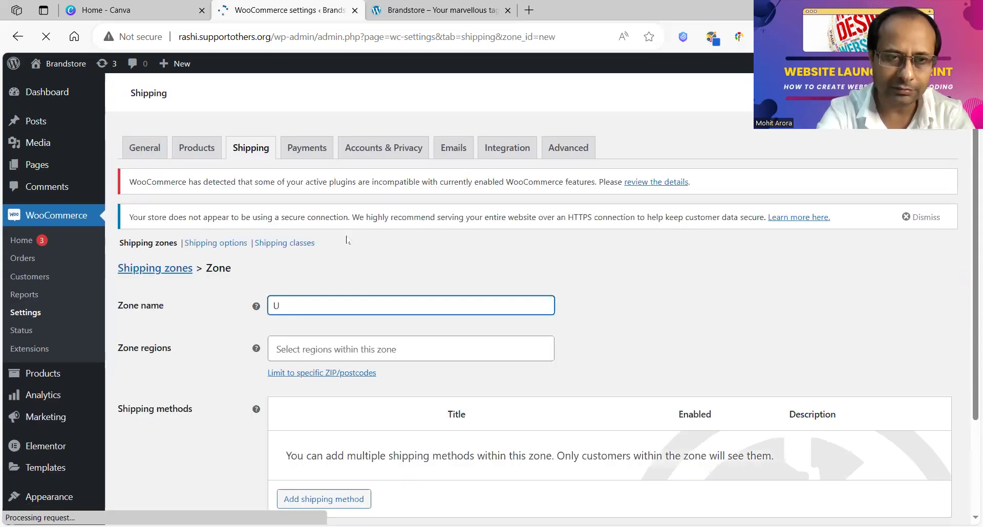
type("P")
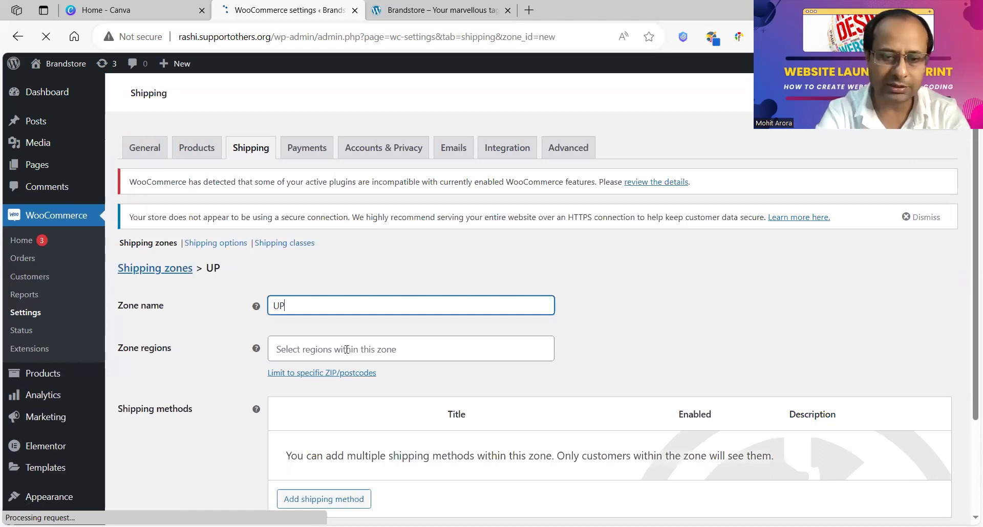
left_click(347, 349)
type("utt")
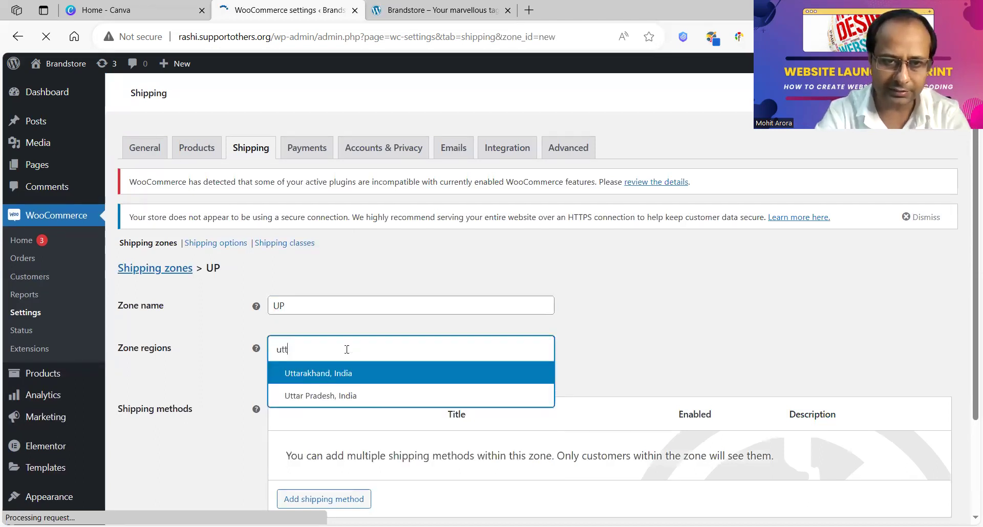
left_click(344, 395)
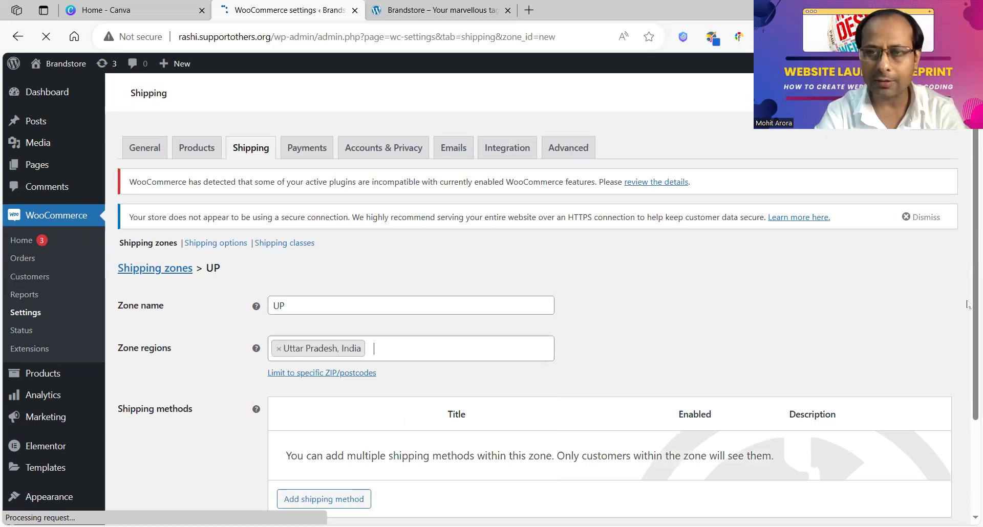
Add a Flat rate method, save the UP zone, and go back to the zones list.
scroll(536, 399, "down", 2)
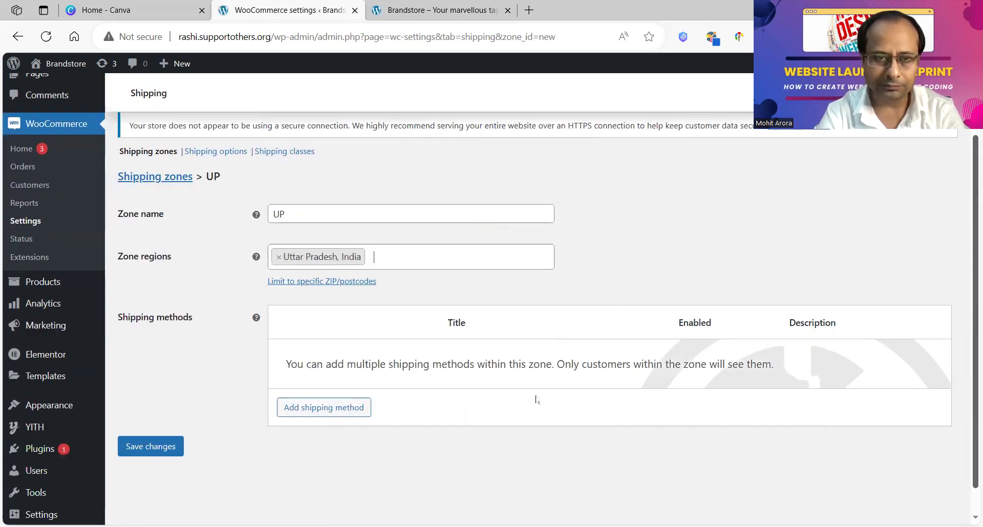
scroll(358, 398, "down", 1)
left_click(337, 389)
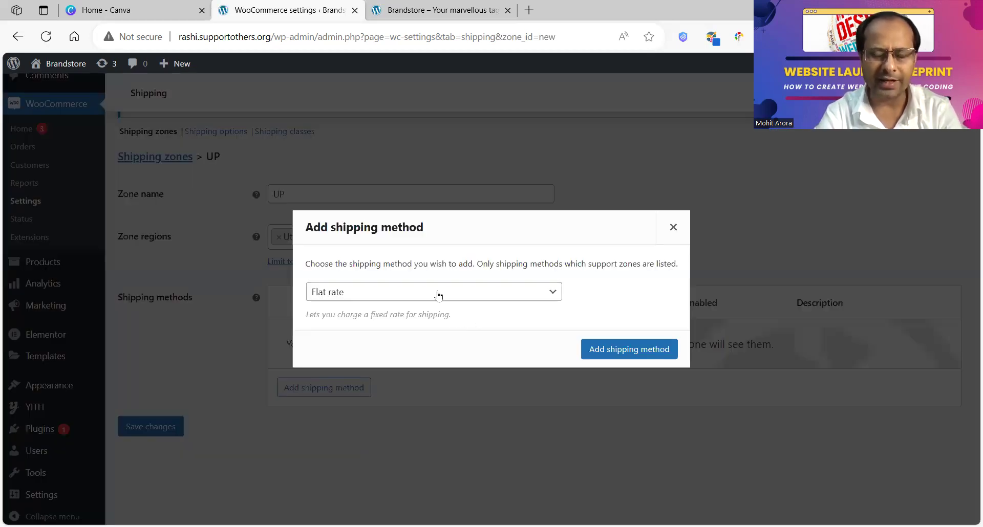
left_click(629, 349)
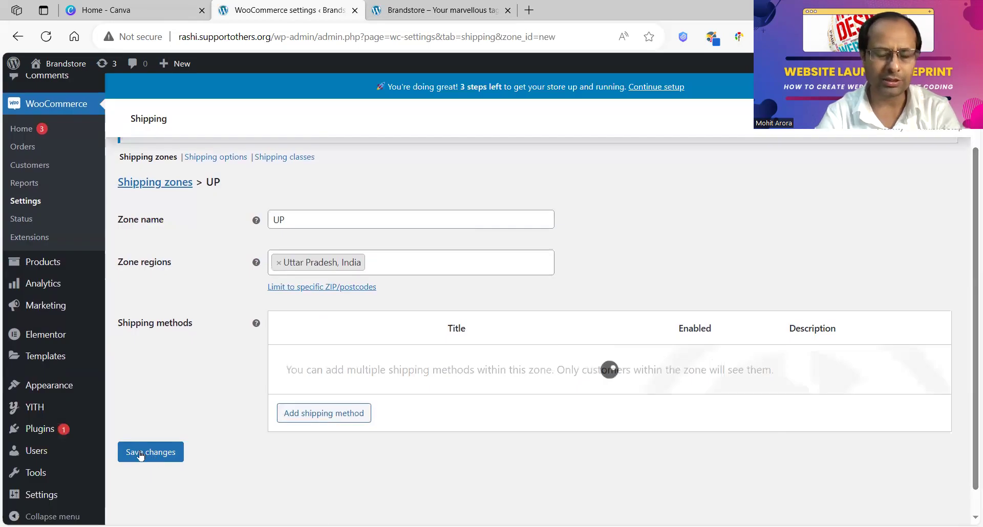
left_click(141, 455)
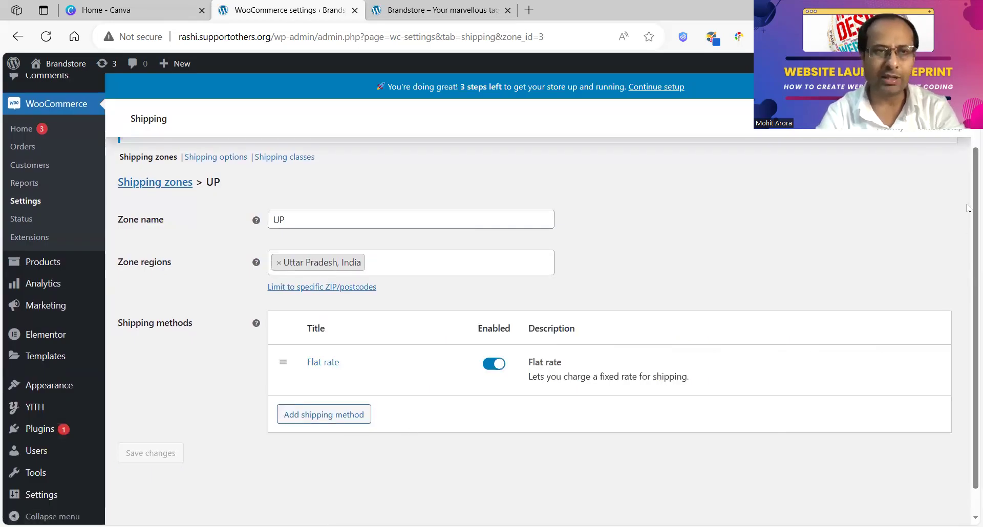
scroll(967, 153, "up", 2)
scroll(967, 153, "up", 1)
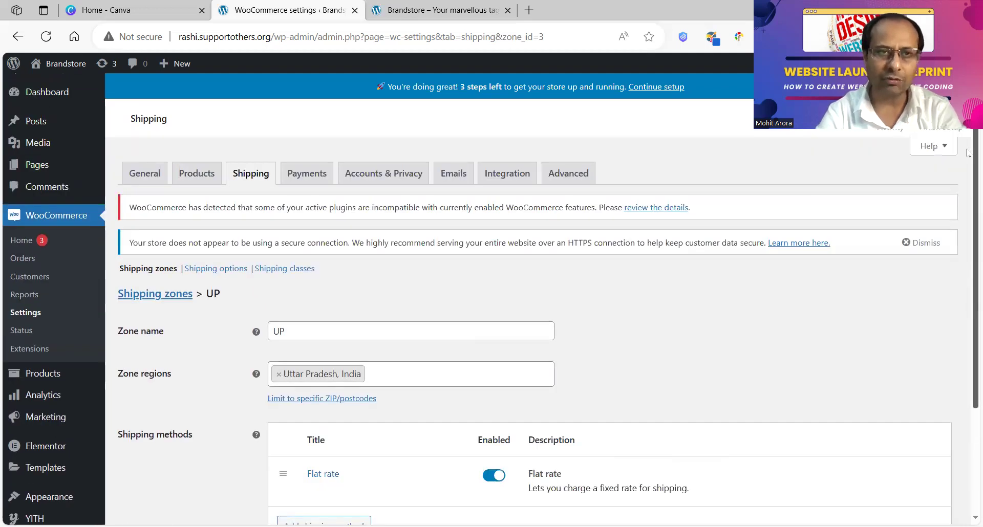
left_click(250, 173)
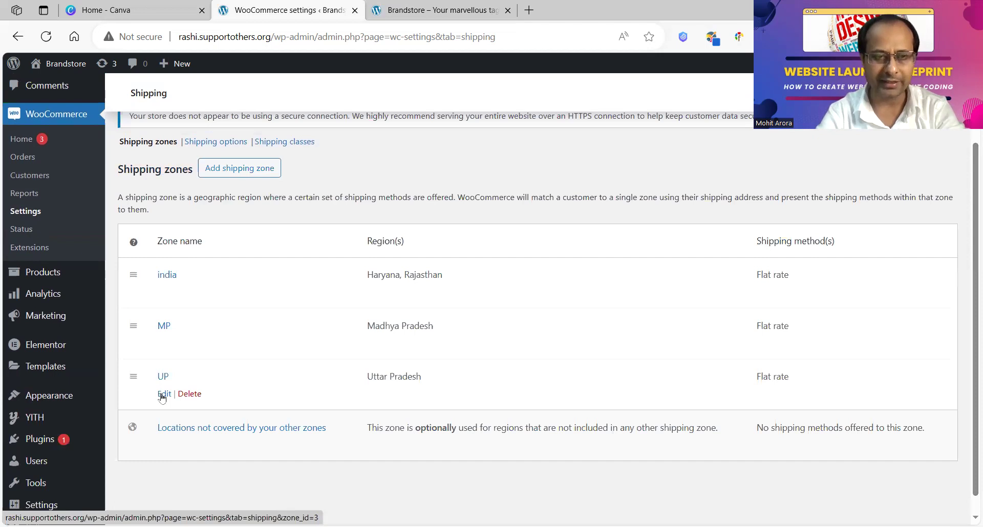
Change the UP zone's Flat rate cost from 0 to 250, save, and return to the zones list.
left_click(164, 395)
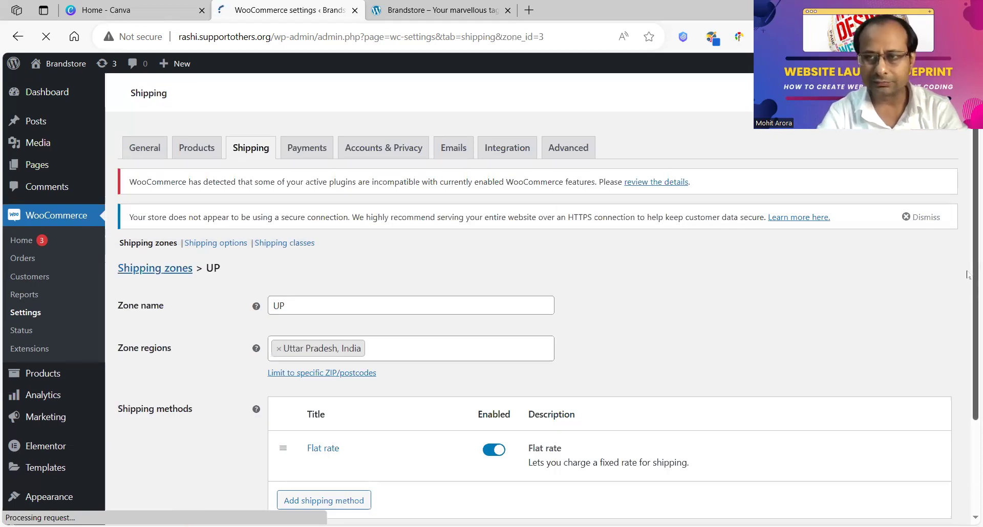
scroll(967, 327, "down", 2)
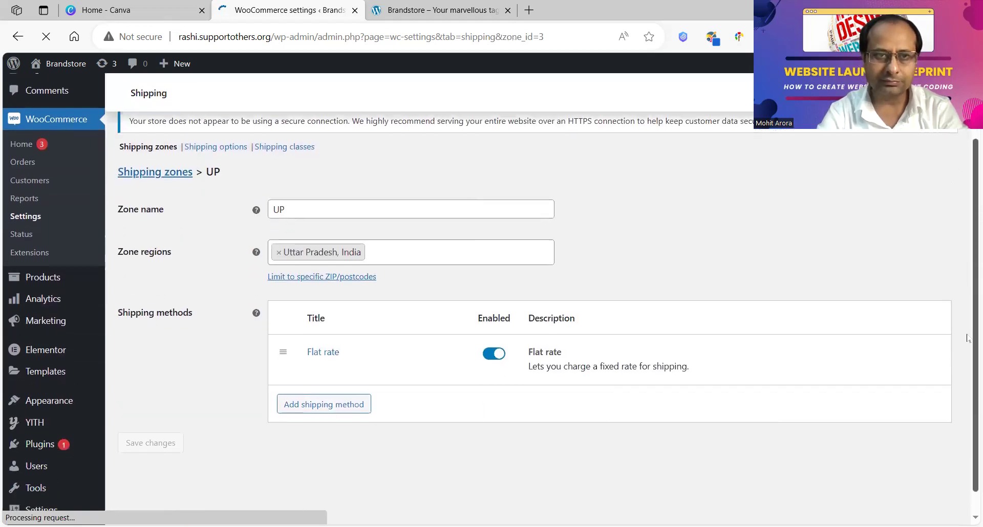
mouse_move(314, 373)
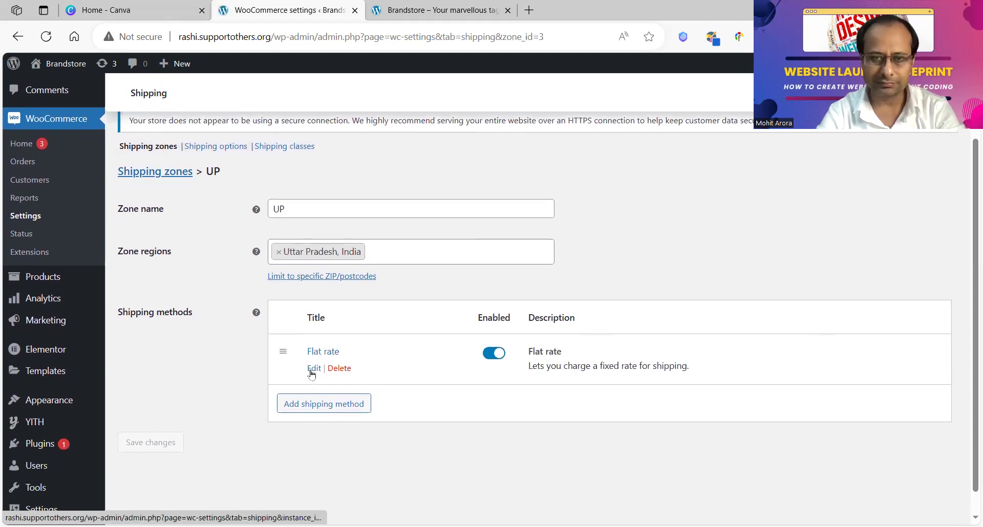
left_click(312, 370)
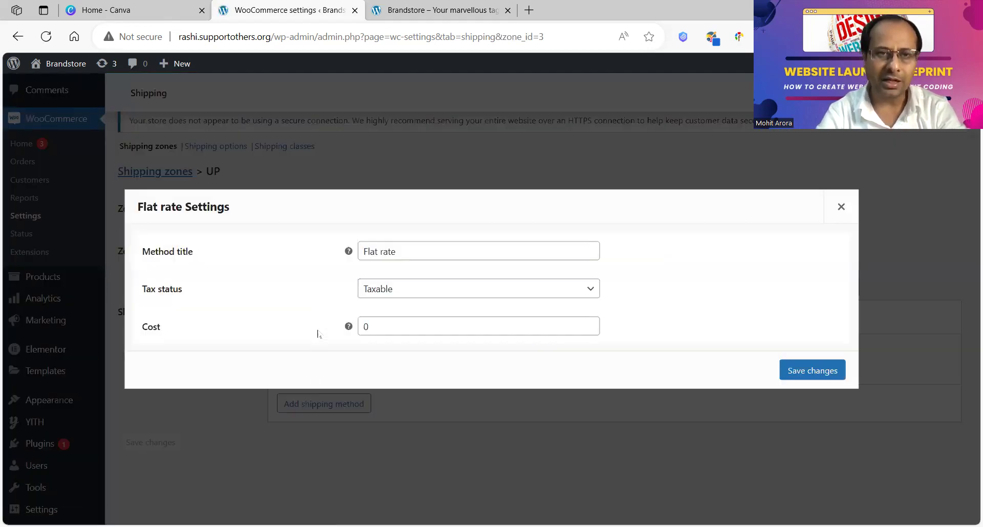
left_click_drag(377, 325, 261, 302)
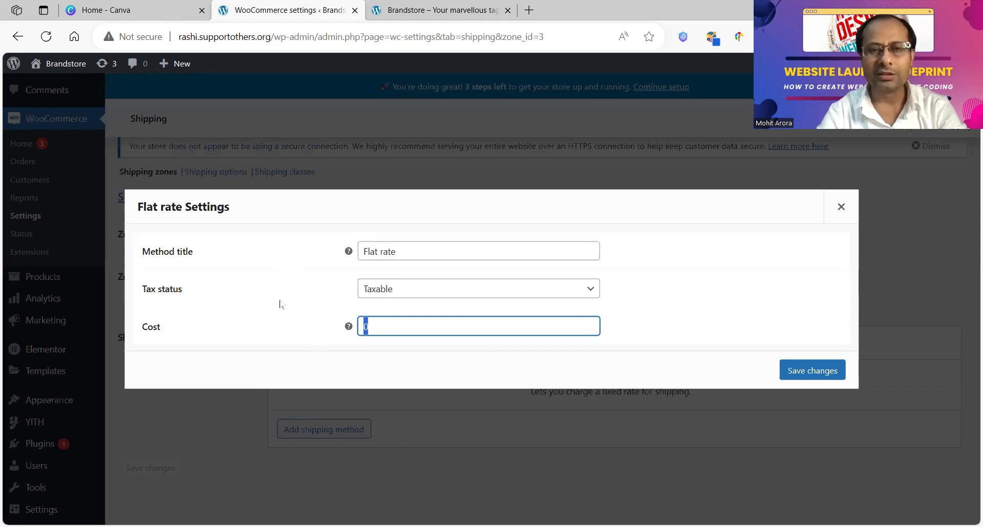
type("250")
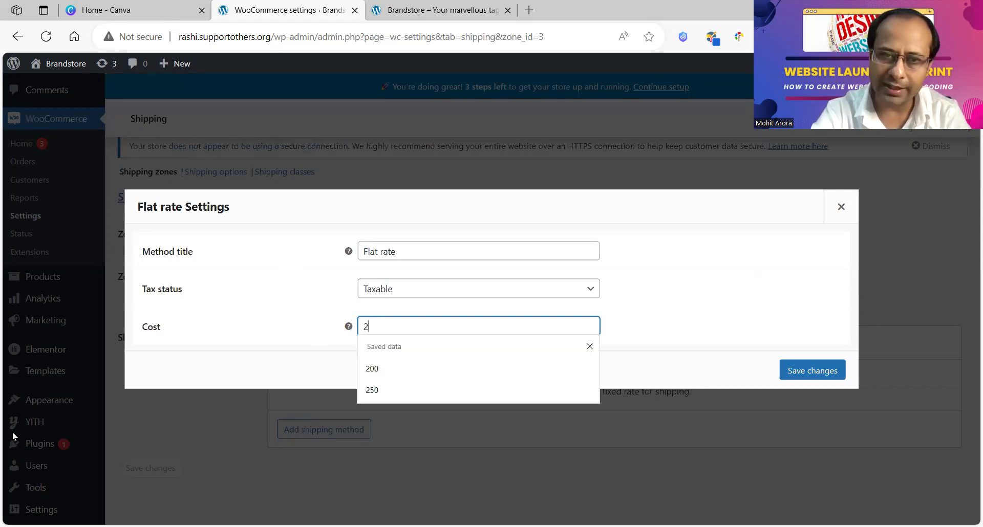
left_click(833, 371)
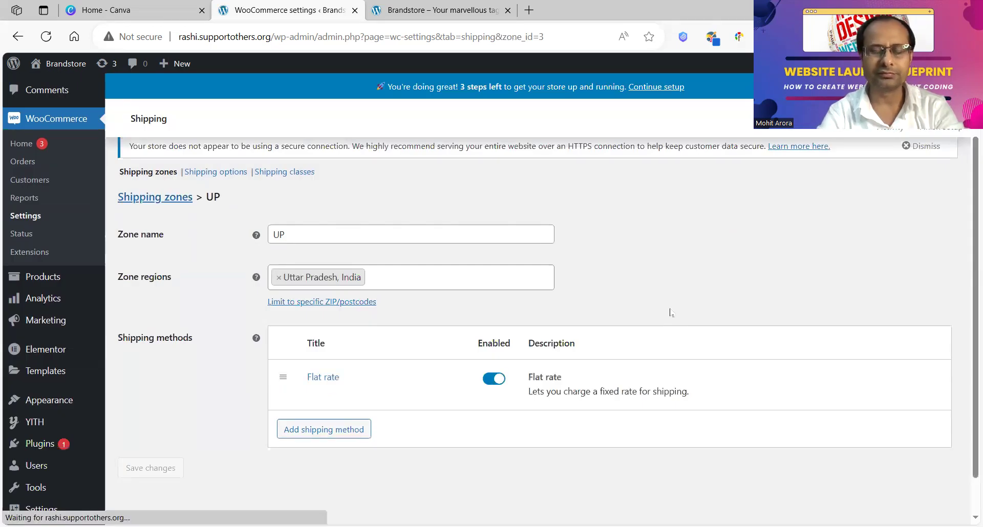
scroll(967, 369, "down", 1)
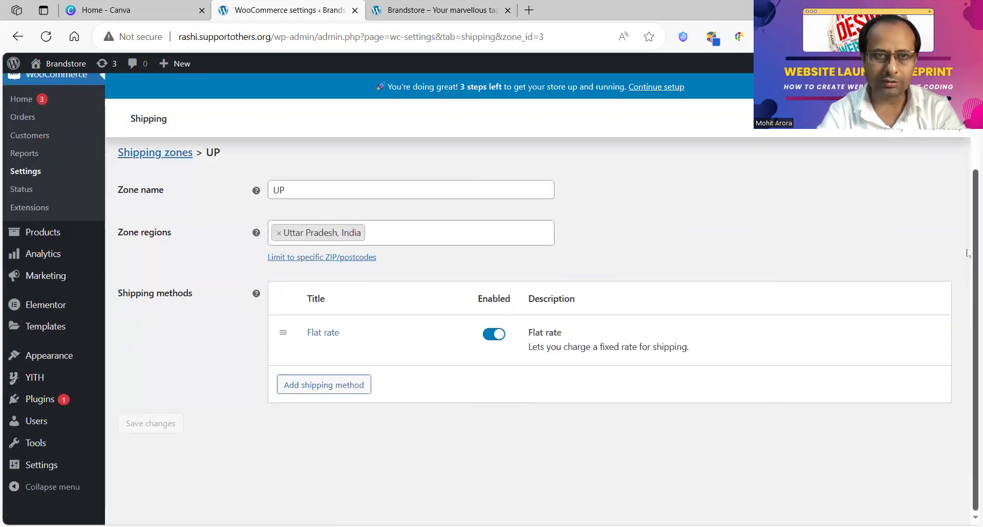
scroll(967, 253, "up", 3)
scroll(967, 245, "down", 2)
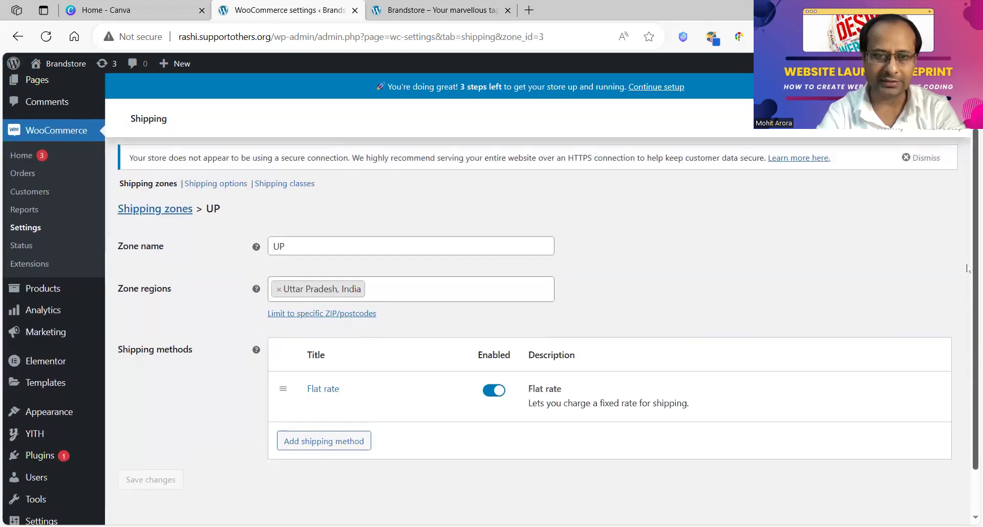
scroll(967, 224, "up", 1)
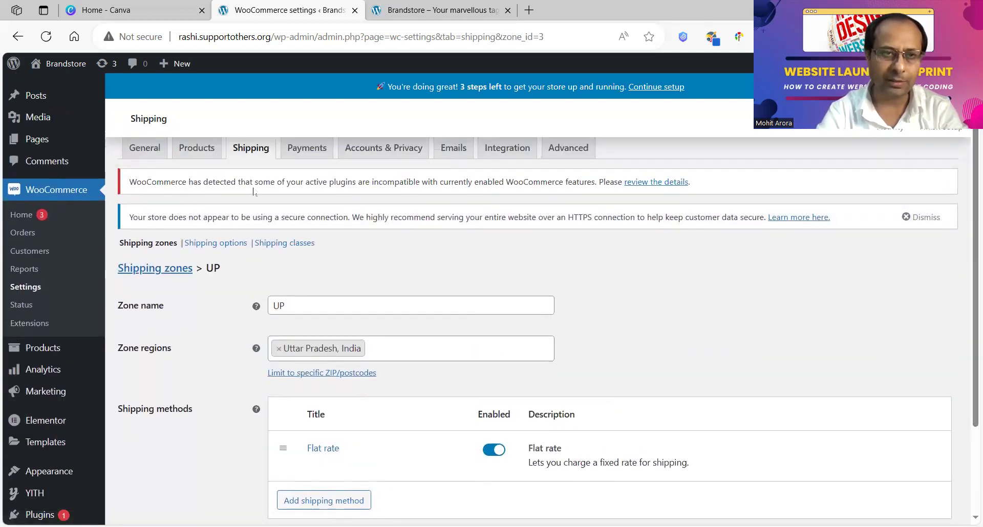
left_click(251, 148)
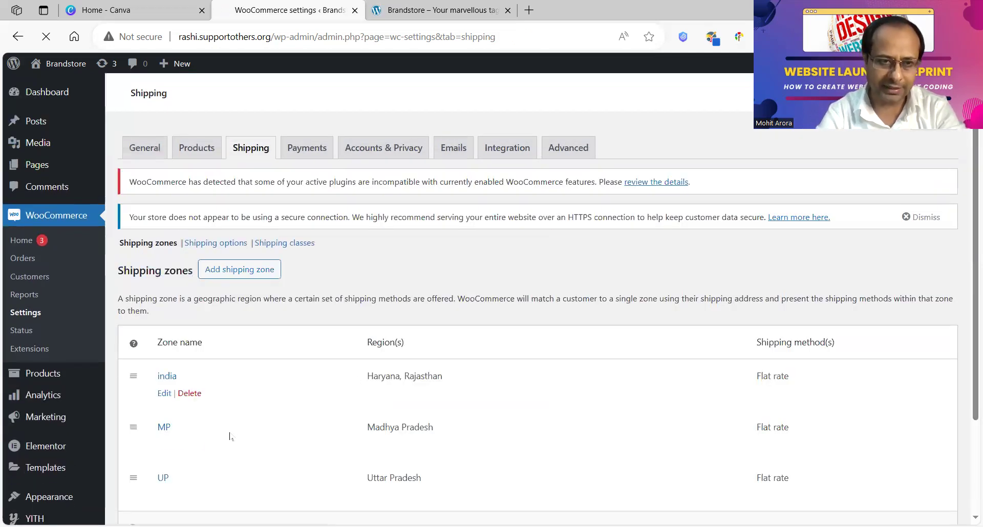
Open the Flat rate method settings of the MP zone.
mouse_move(167, 446)
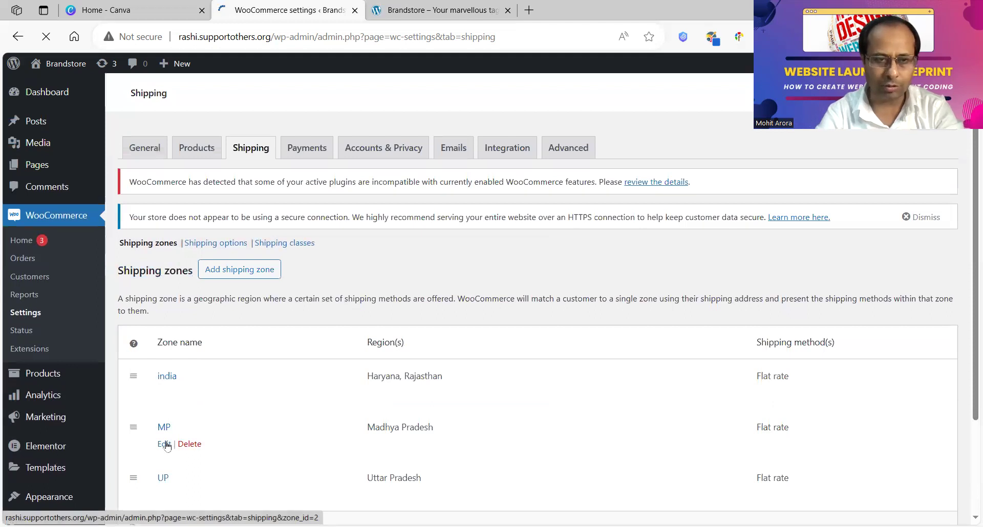
left_click(165, 444)
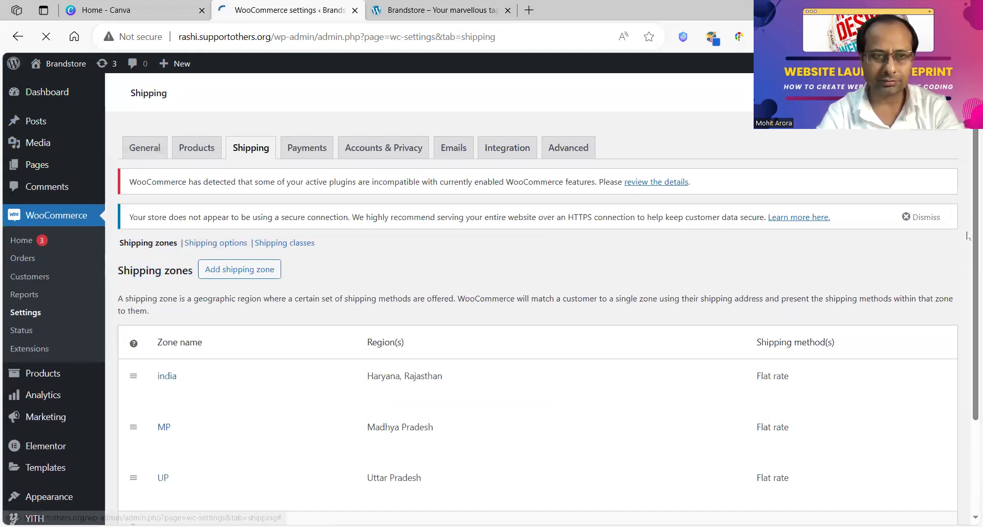
scroll(968, 236, "down", 1)
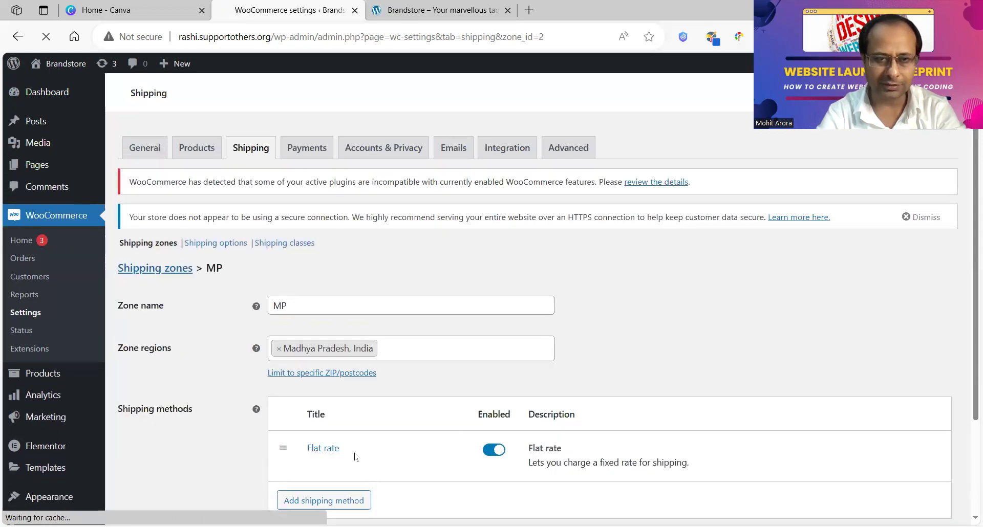
mouse_move(311, 463)
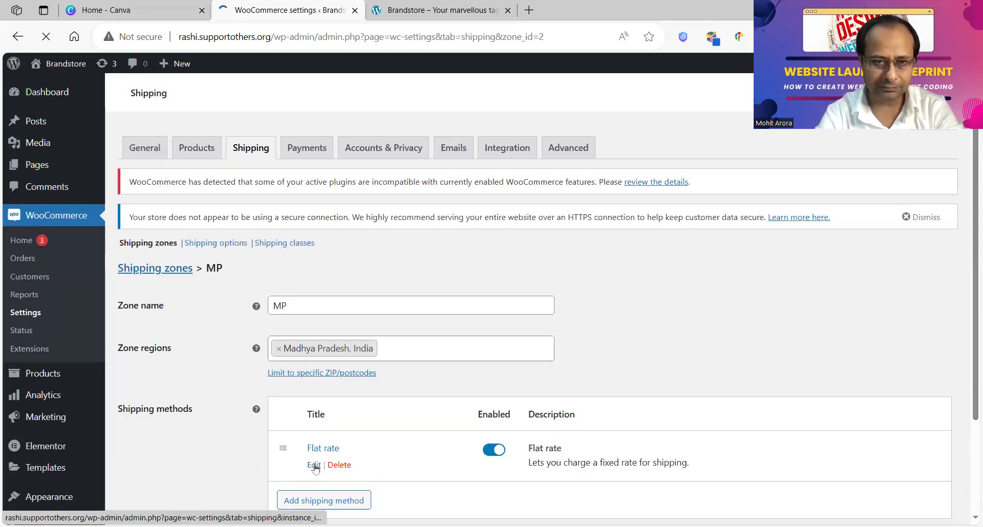
left_click(314, 466)
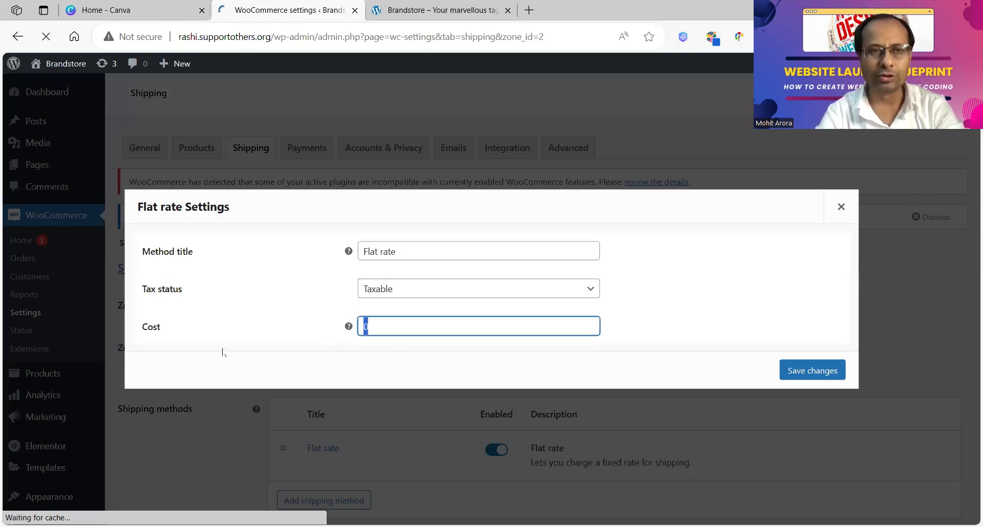
Set the MP Flat rate cost to 200, save, and go back to the zones list.
left_click(403, 253)
left_click(344, 321)
key("Tab")
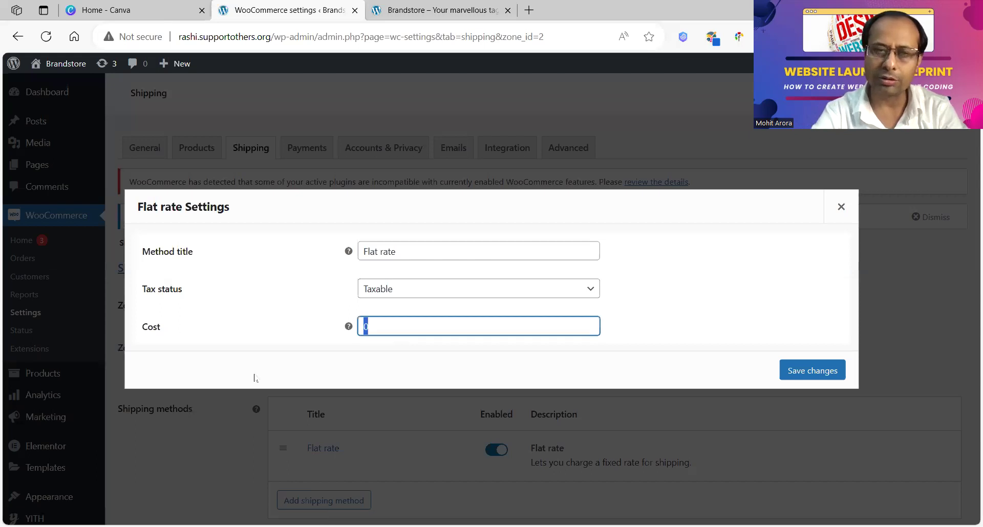
type("200")
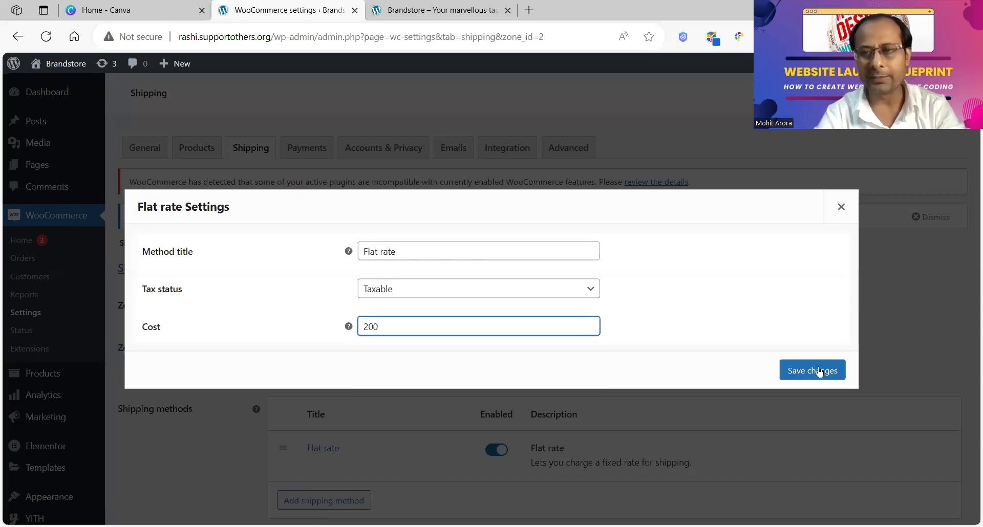
left_click(813, 370)
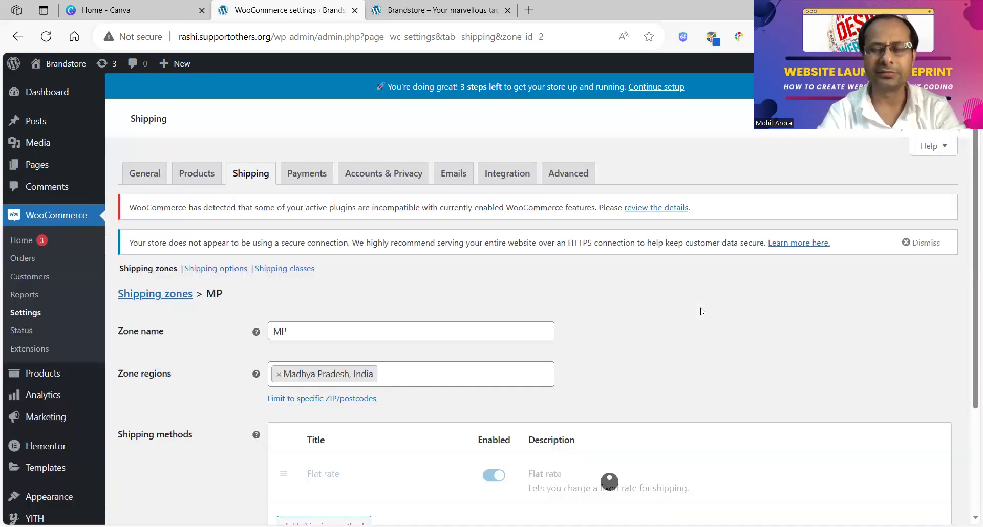
scroll(967, 335, "down", 3)
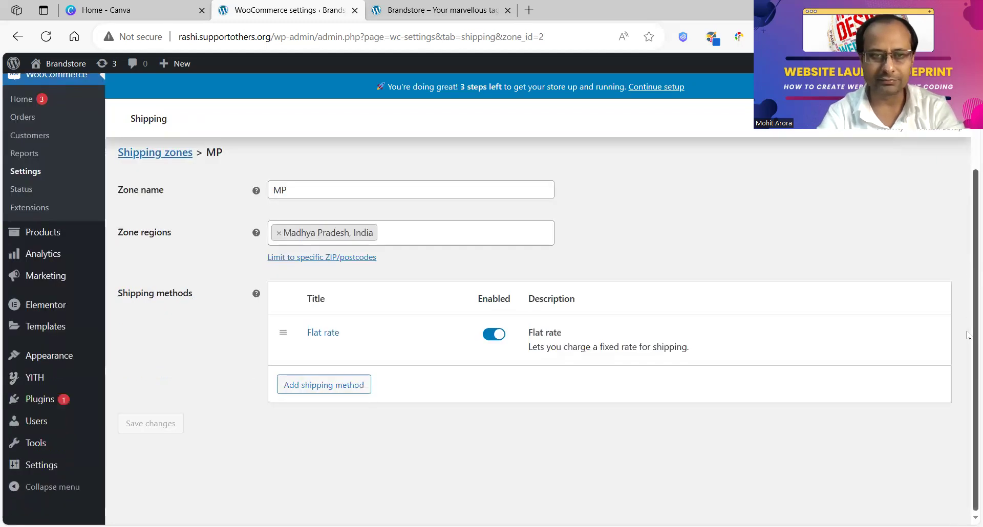
left_click_drag(967, 265, 967, 262)
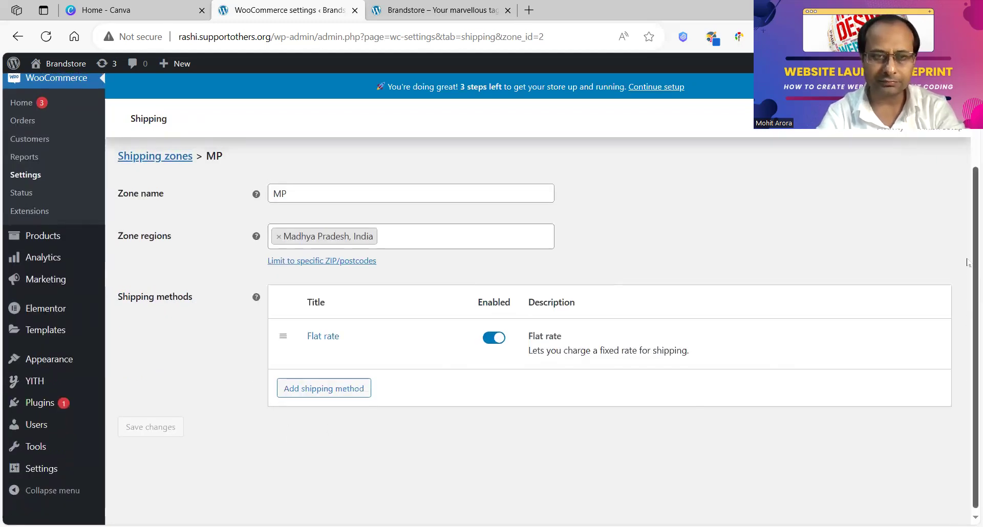
scroll(967, 262, "up", 3)
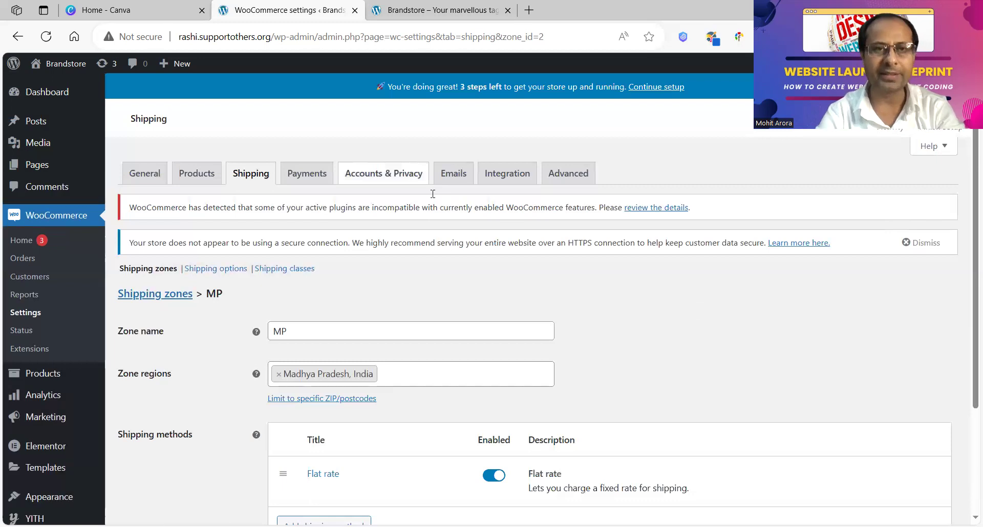
left_click(251, 173)
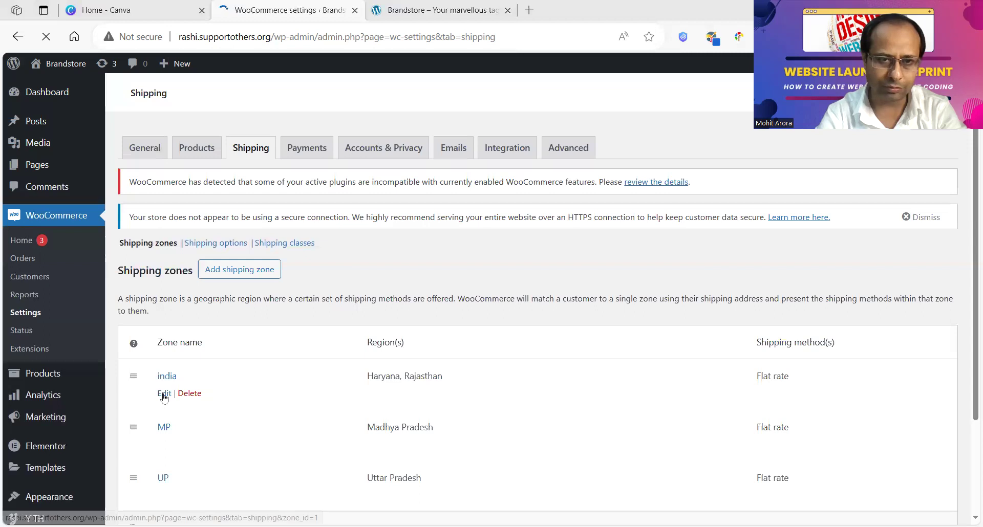
Edit the india zone's Flat rate, replacing cost 0 with 150, and save.
left_click(164, 395)
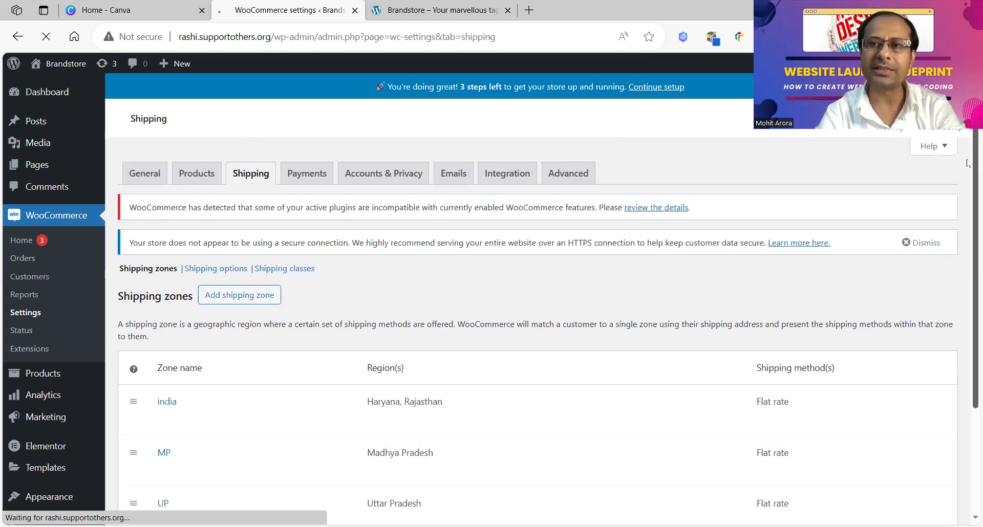
scroll(494, 330, "down", 3)
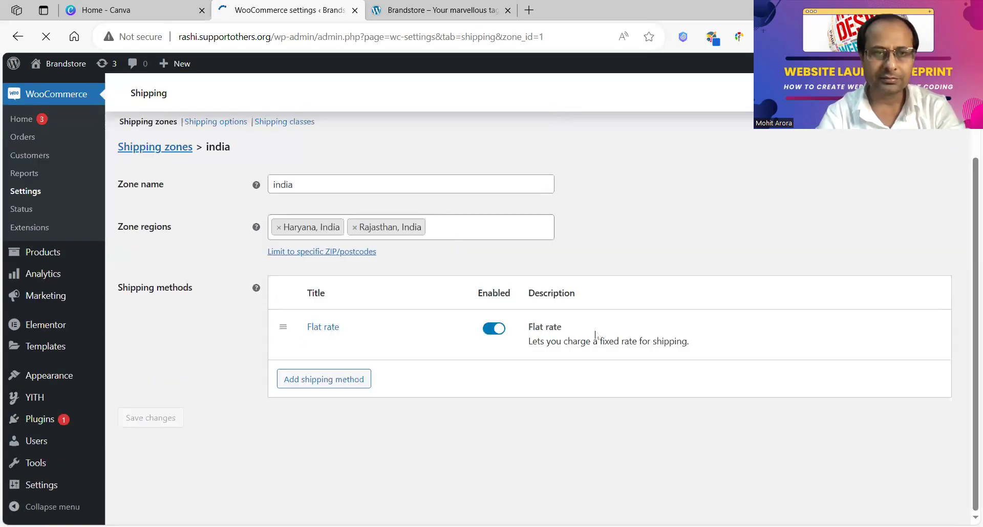
left_click(311, 341)
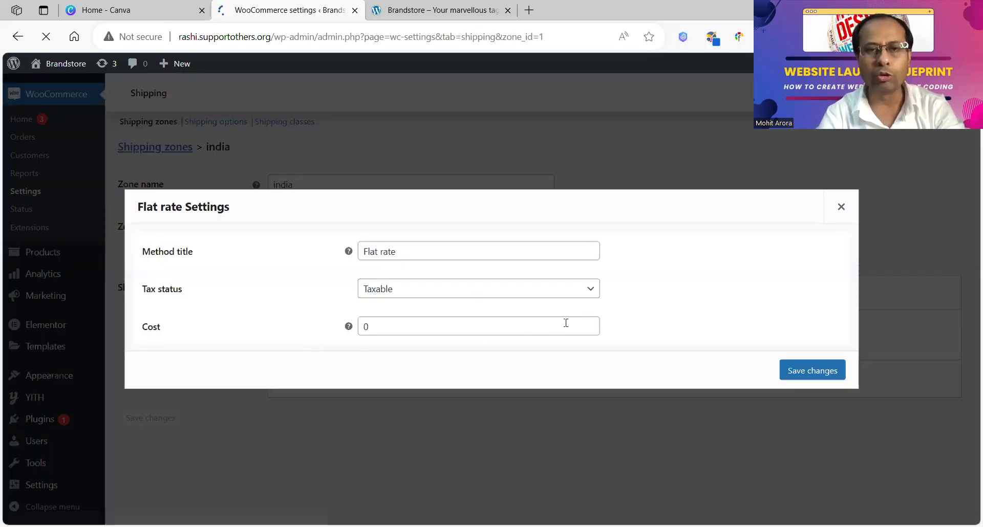
double_click(412, 322)
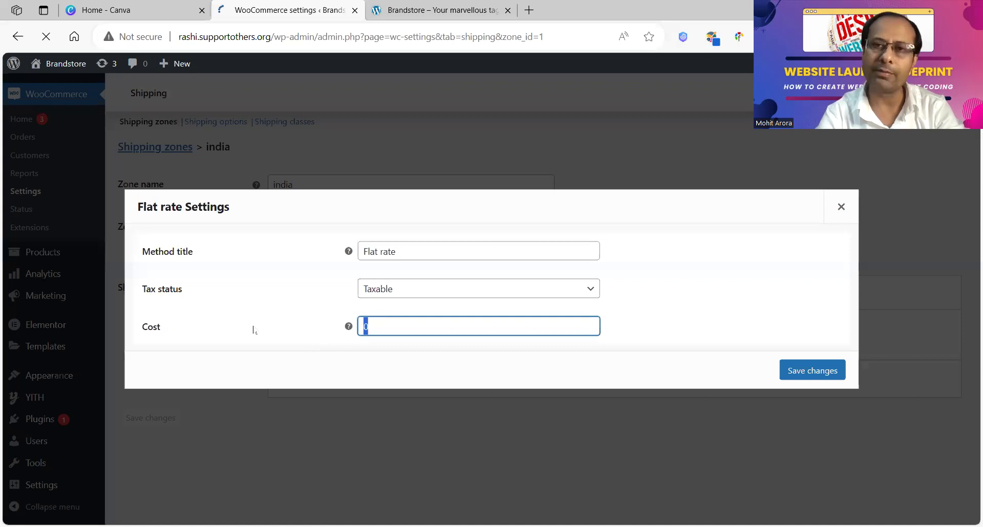
type("150")
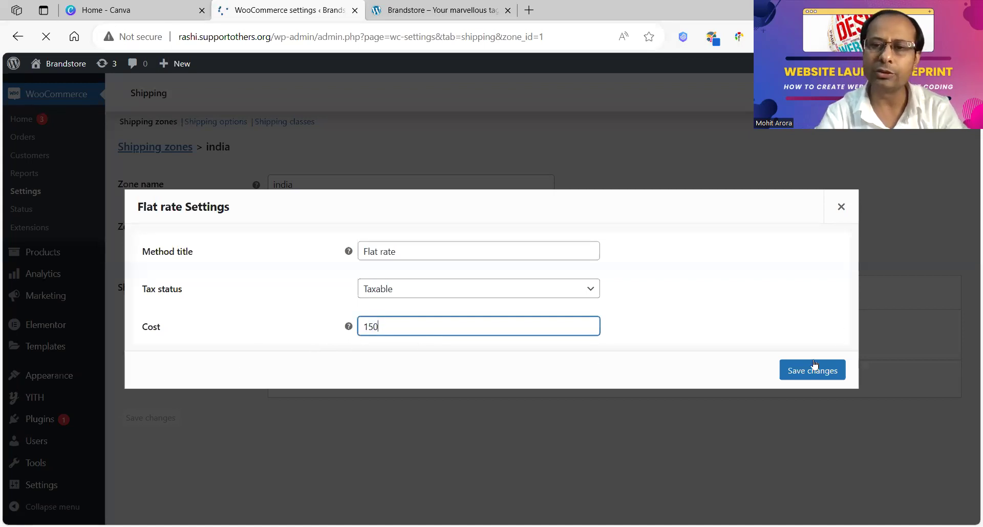
left_click(815, 365)
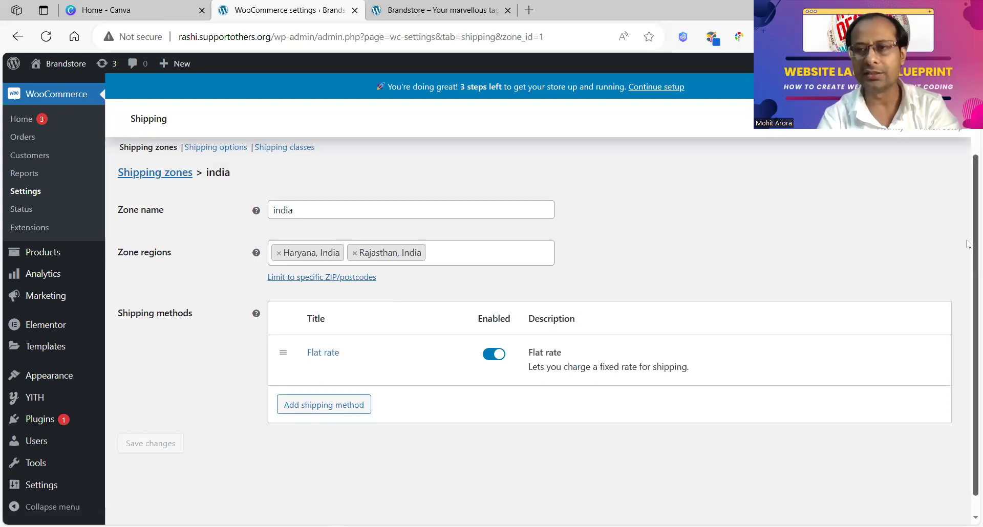
scroll(967, 164, "up", 1)
scroll(967, 165, "up", 2)
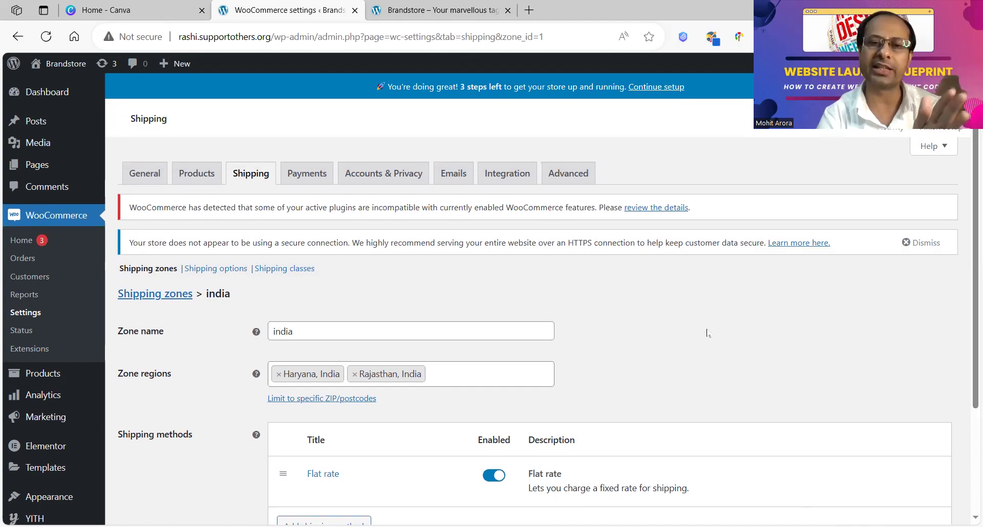
Turn on Cash on delivery in the Payments settings and save.
left_click(299, 194)
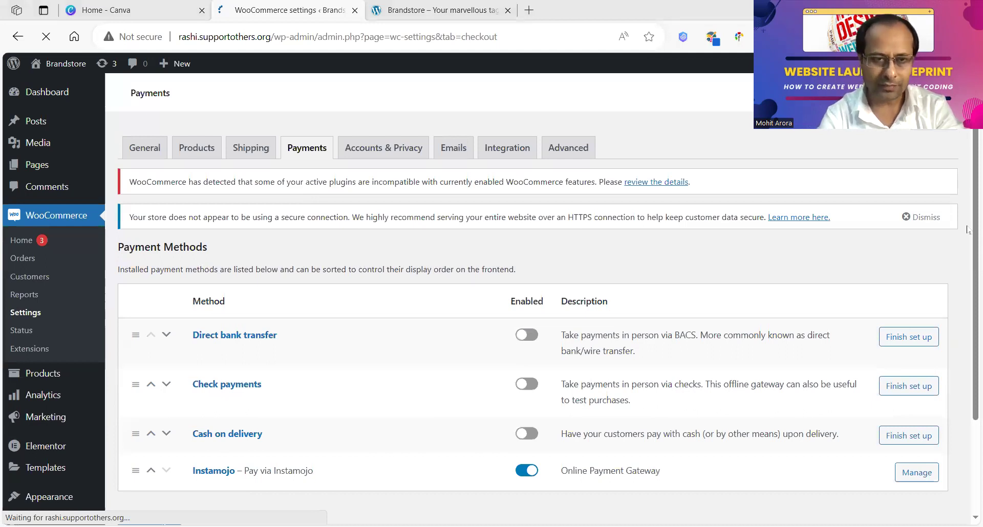
scroll(467, 378, "down", 2)
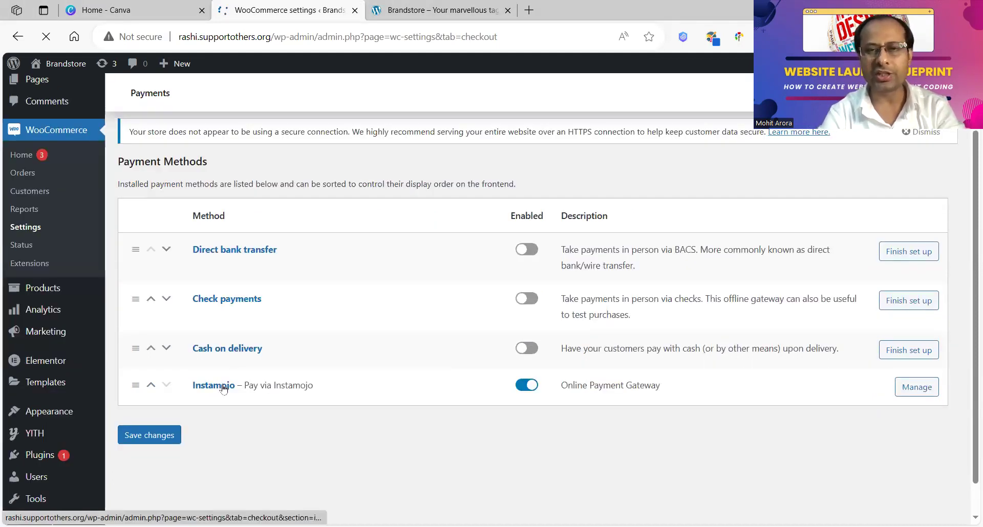
left_click(529, 348)
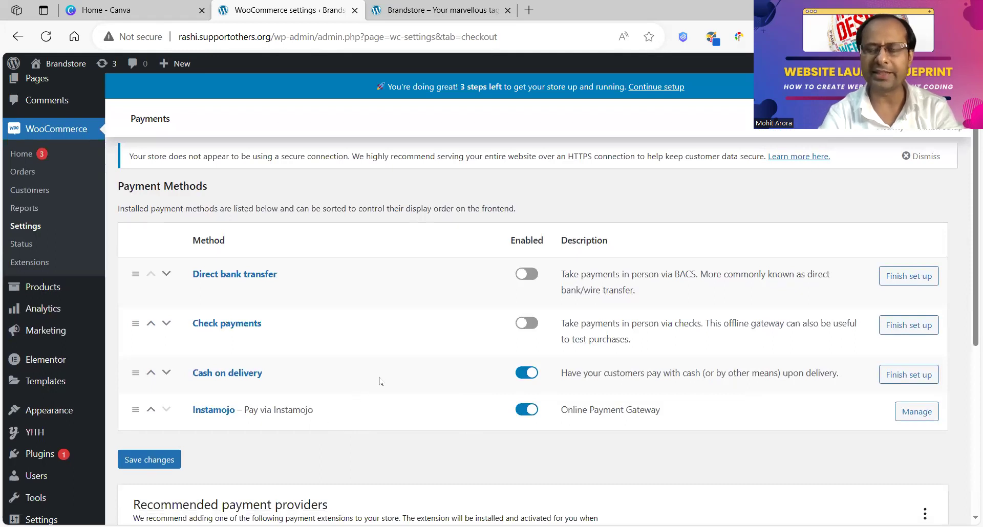
left_click(142, 458)
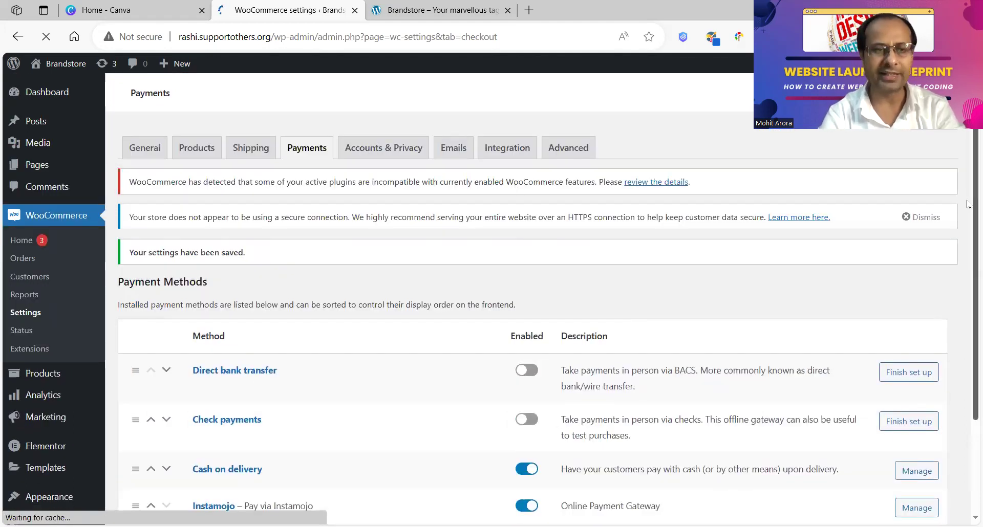
Switch to the Brandstore storefront and reload it.
scroll(543, 400, "down", 2)
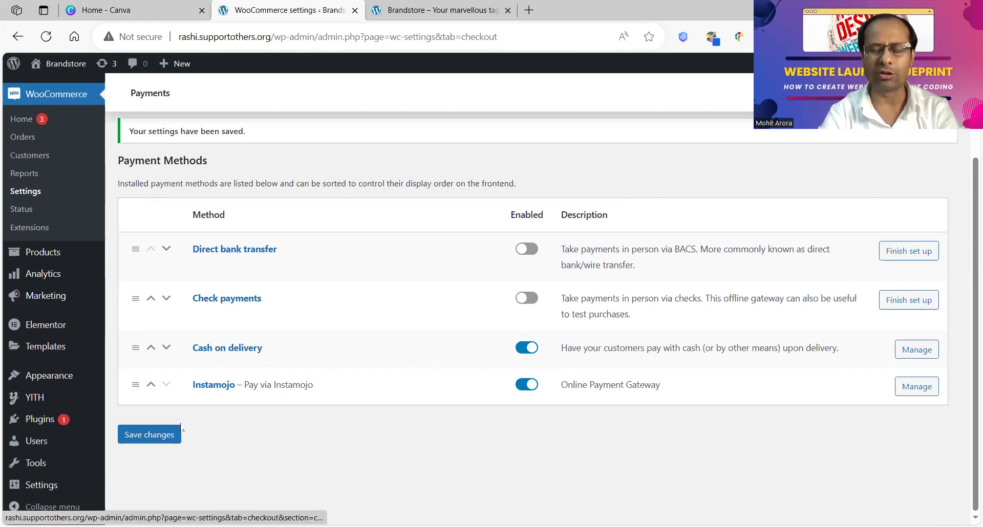
scroll(966, 284, "up", 2)
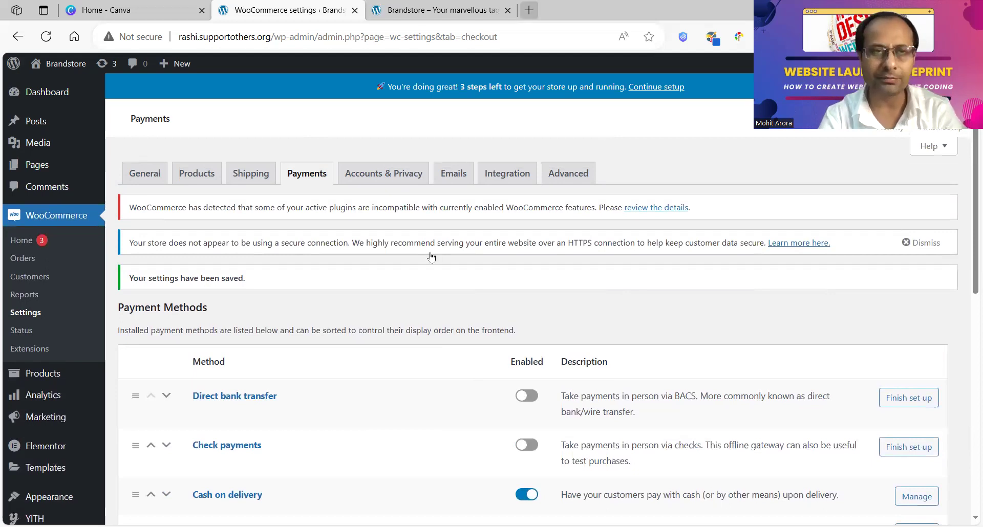
left_click(440, 9)
left_click(45, 37)
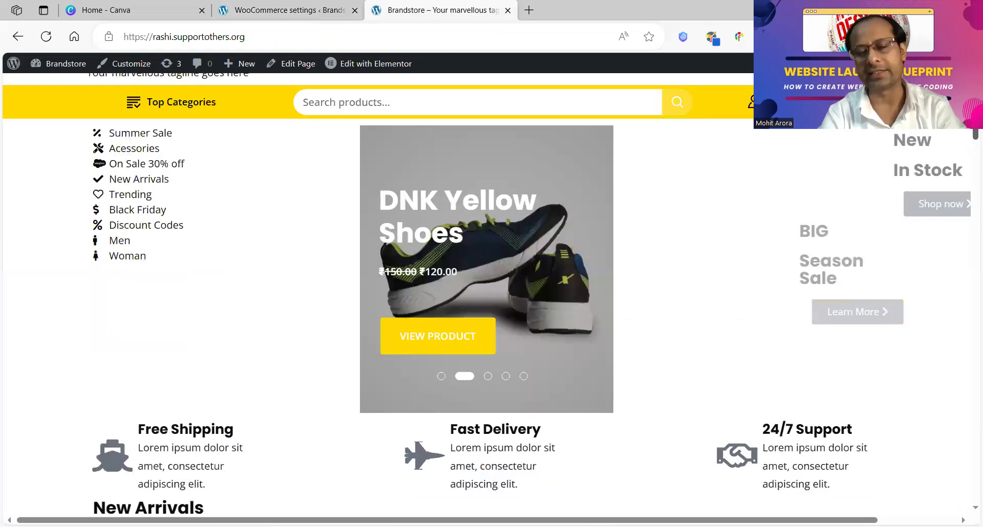
Scroll the Brandstore homepage to confirm rupee prices, then return to WooCommerce Payments settings.
left_click_drag(967, 194, 967, 217)
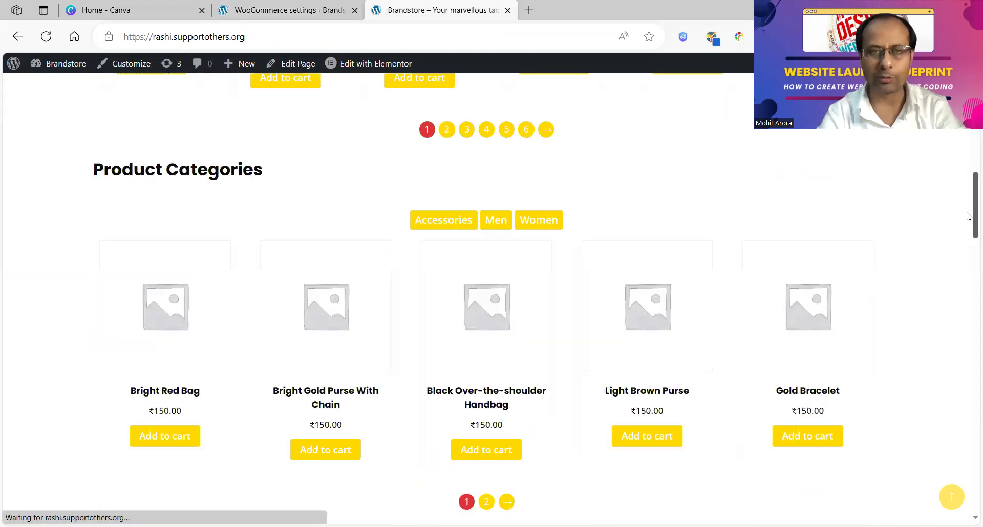
scroll(915, 285, "down", 2)
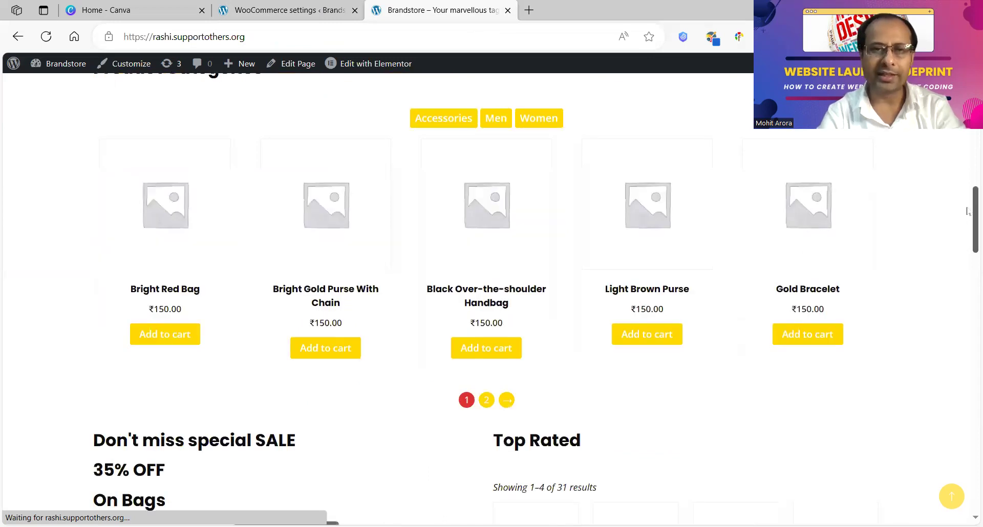
scroll(968, 216, "down", 1)
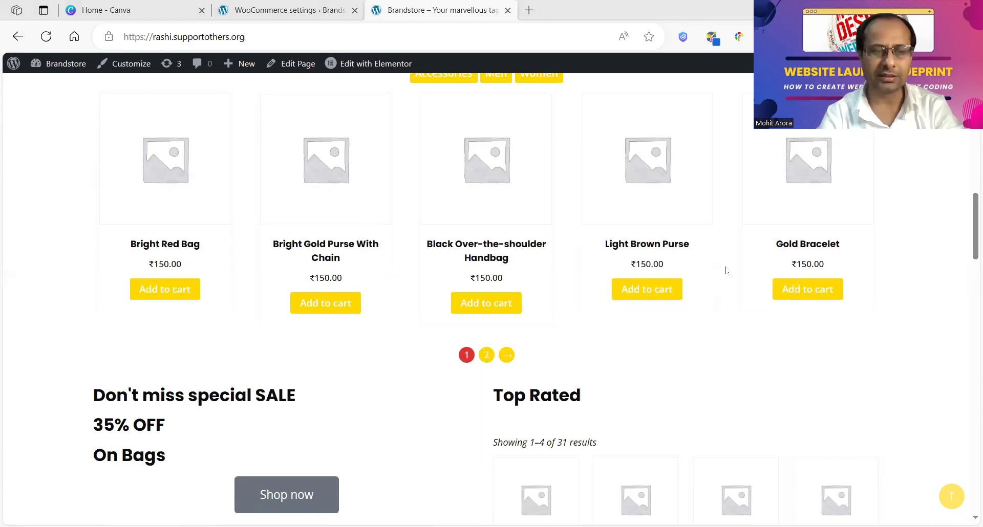
left_click_drag(967, 220, 968, 169)
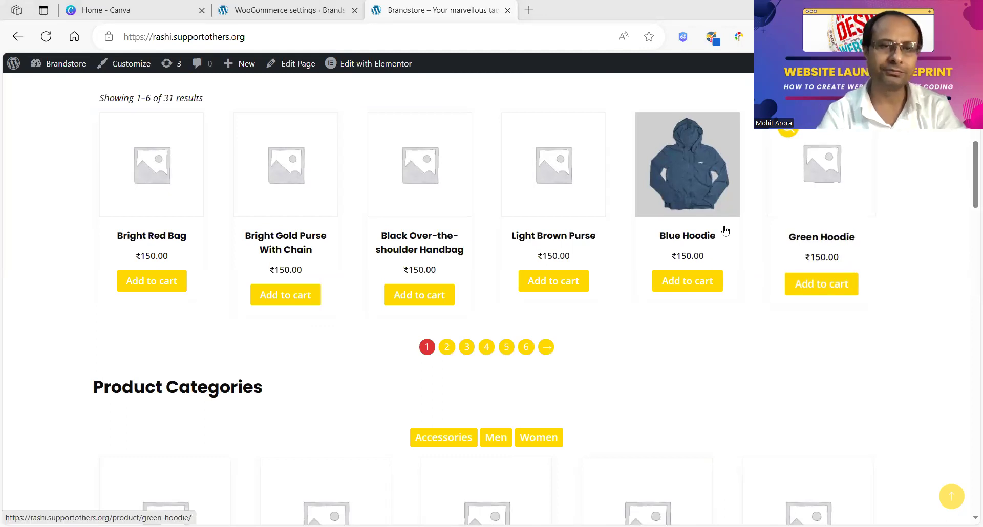
left_click(146, 3)
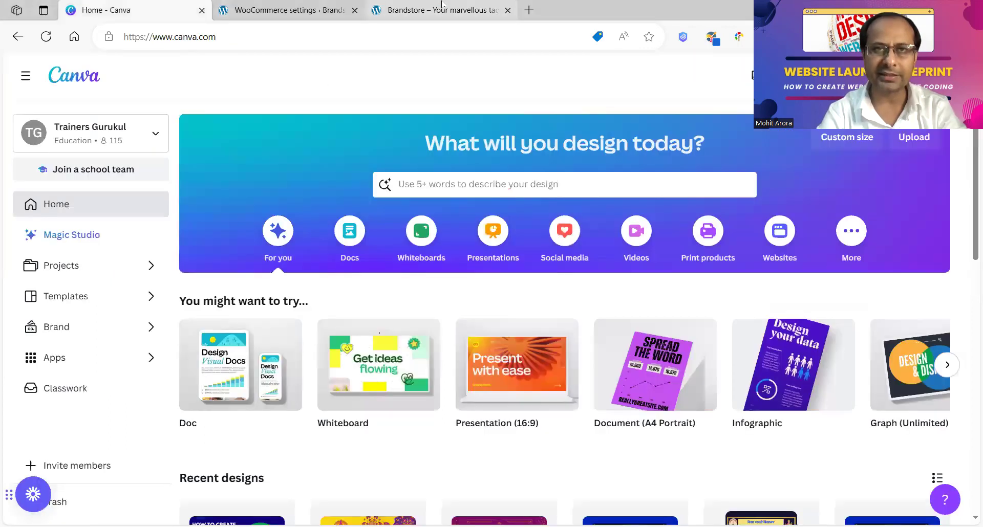
left_click(435, 6)
left_click(239, 3)
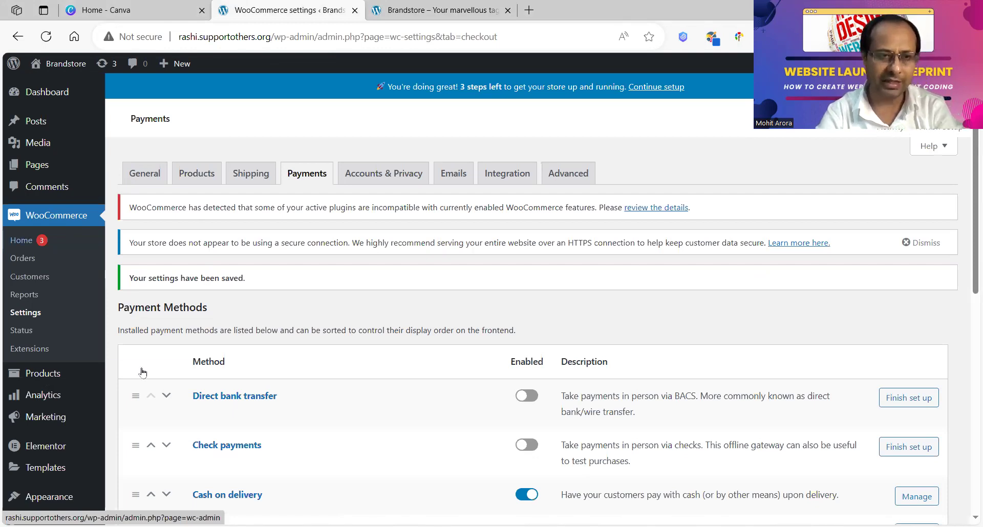
Move DNK Yellow Shoes to the trash from All Products, confirming the prompt.
mouse_move(148, 379)
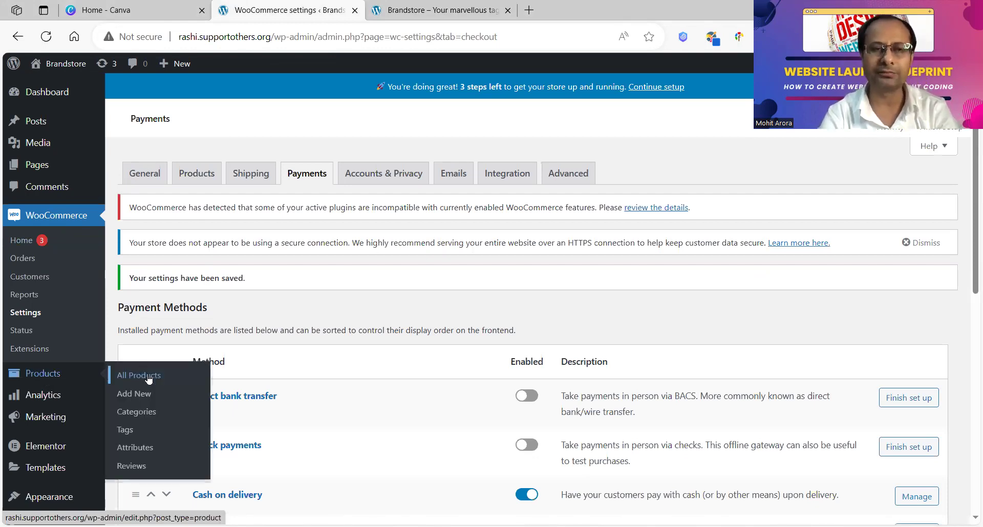
left_click(149, 378)
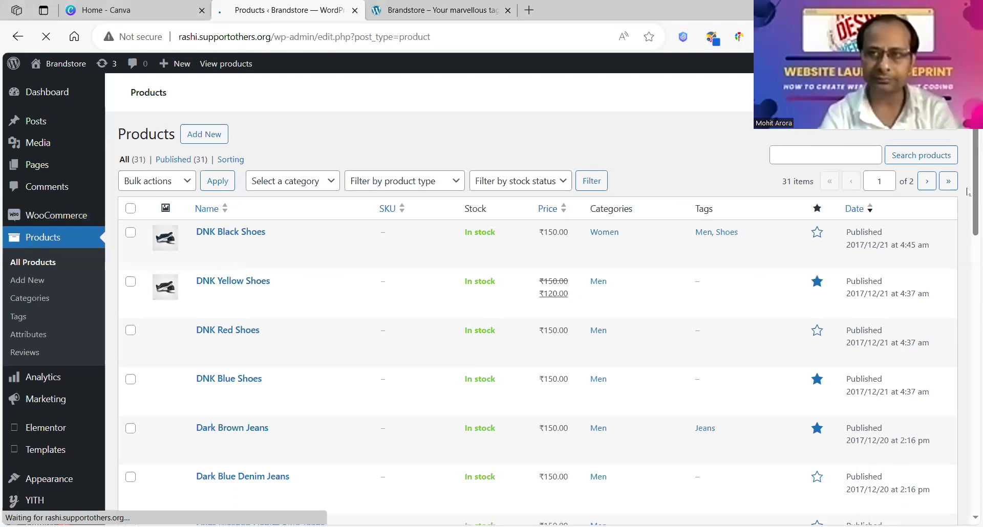
scroll(968, 333, "down", 5)
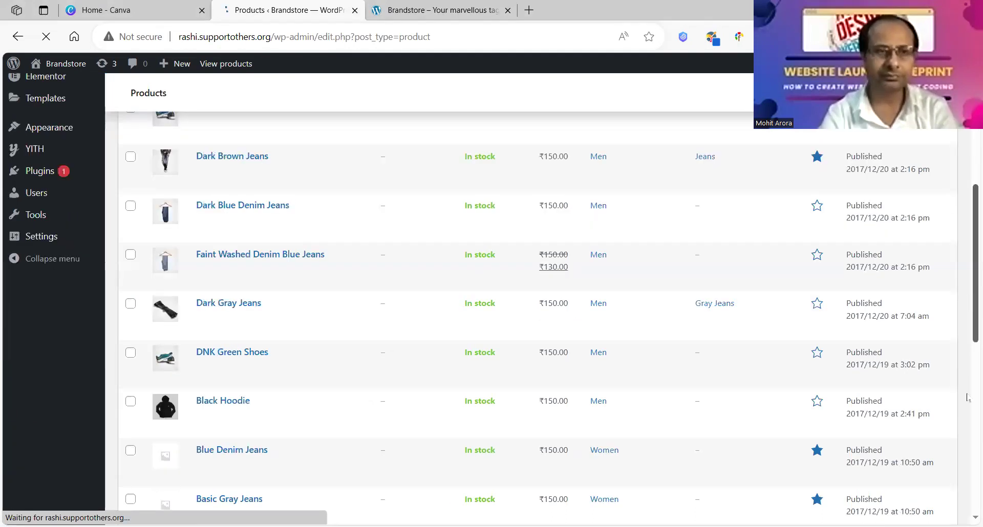
scroll(968, 409, "down", 5)
scroll(968, 476, "down", 3)
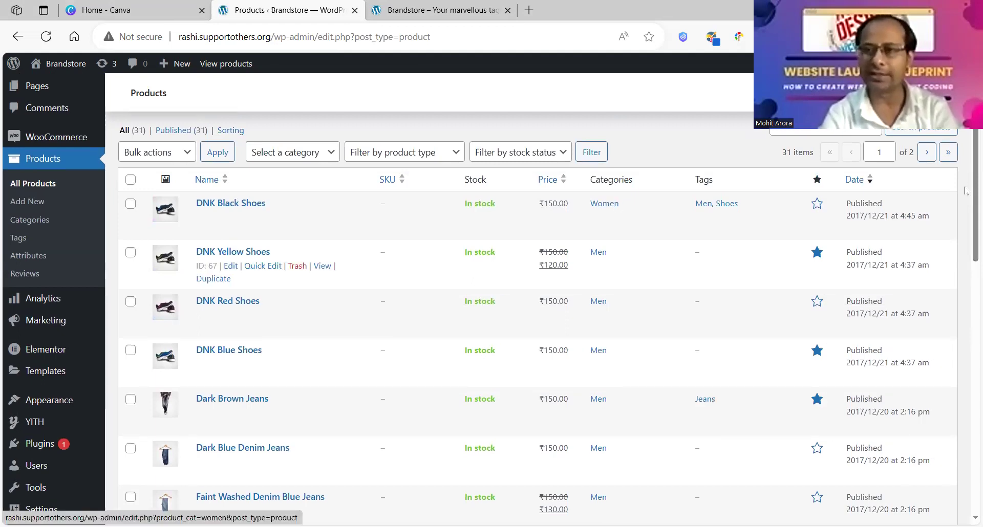
scroll(967, 141, "up", 2)
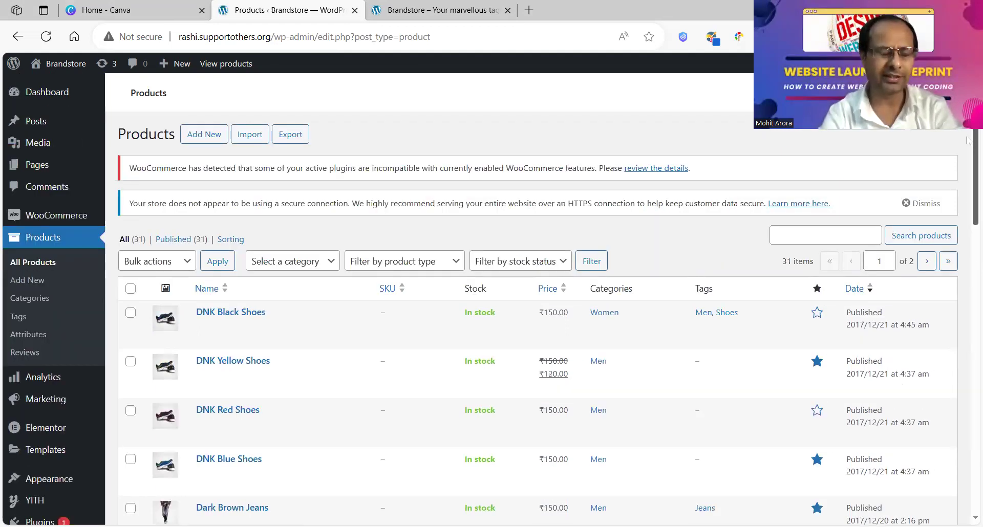
scroll(967, 141, "up", 1)
scroll(967, 171, "down", 2)
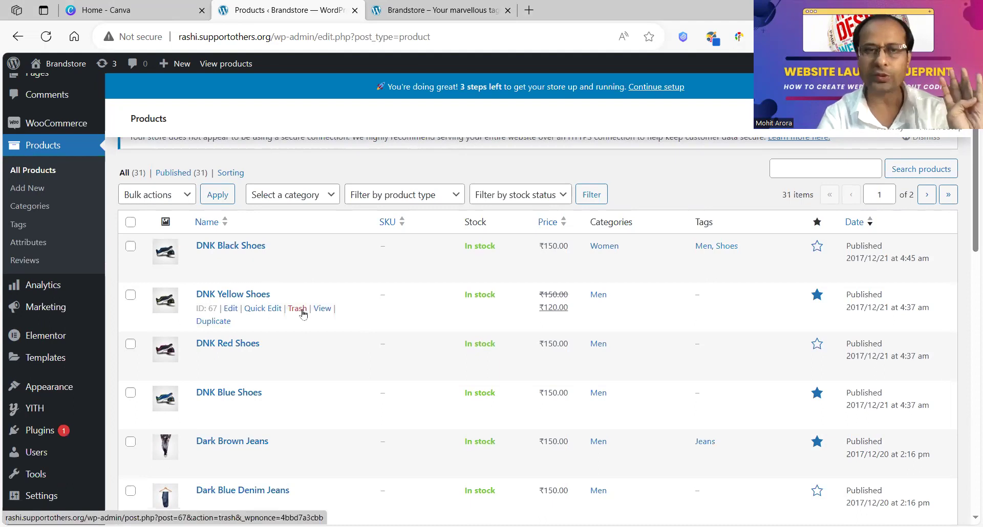
left_click(298, 310)
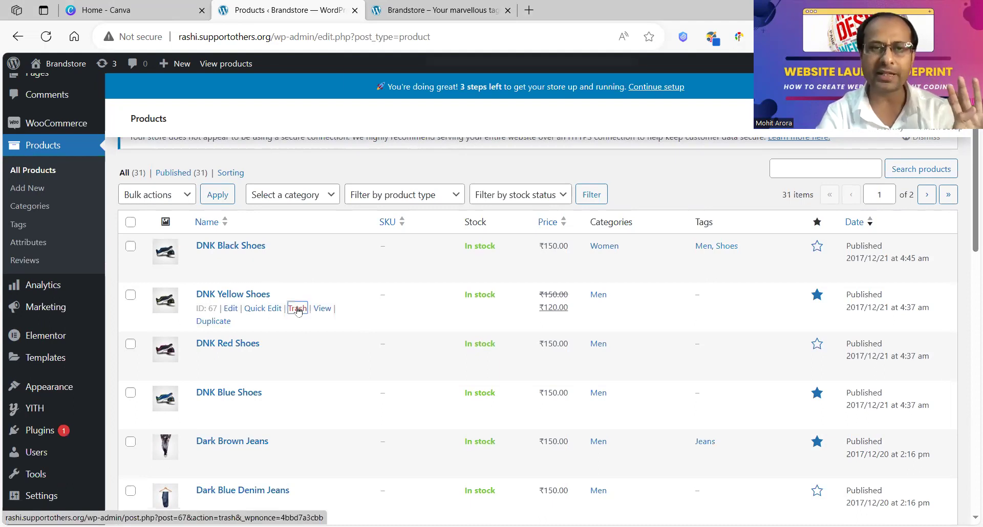
left_click(543, 122)
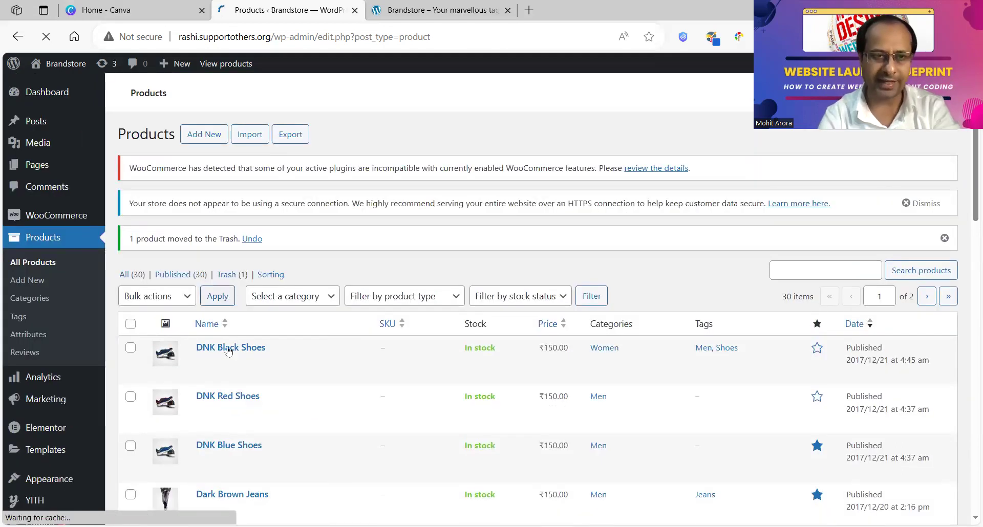
left_click(232, 362)
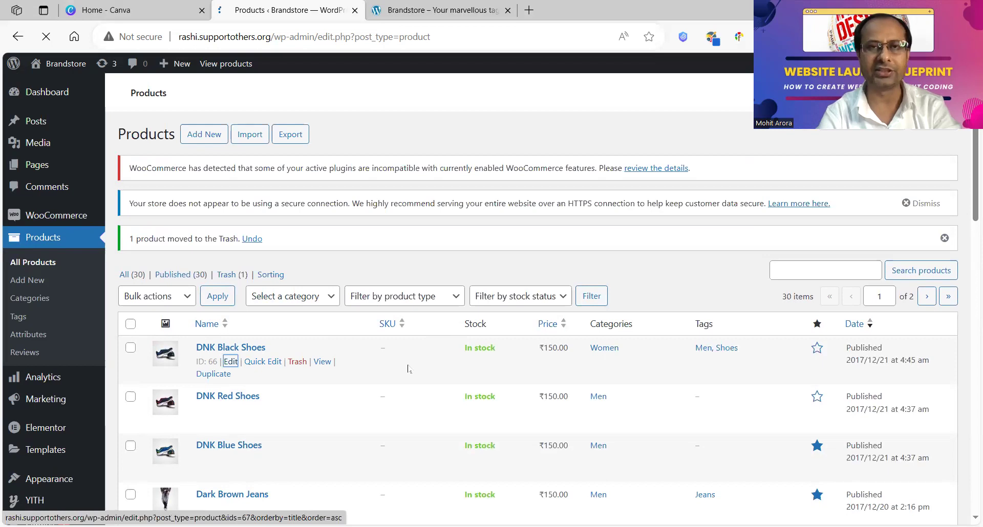
Open DNK Black Shoes for editing and select its description paragraph.
left_click(230, 387)
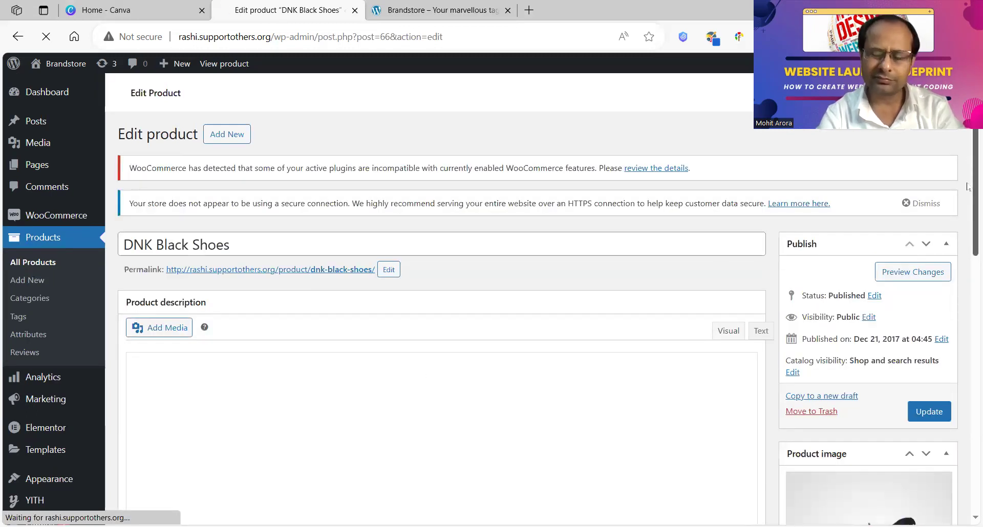
scroll(967, 230, "down", 2)
scroll(968, 249, "down", 2)
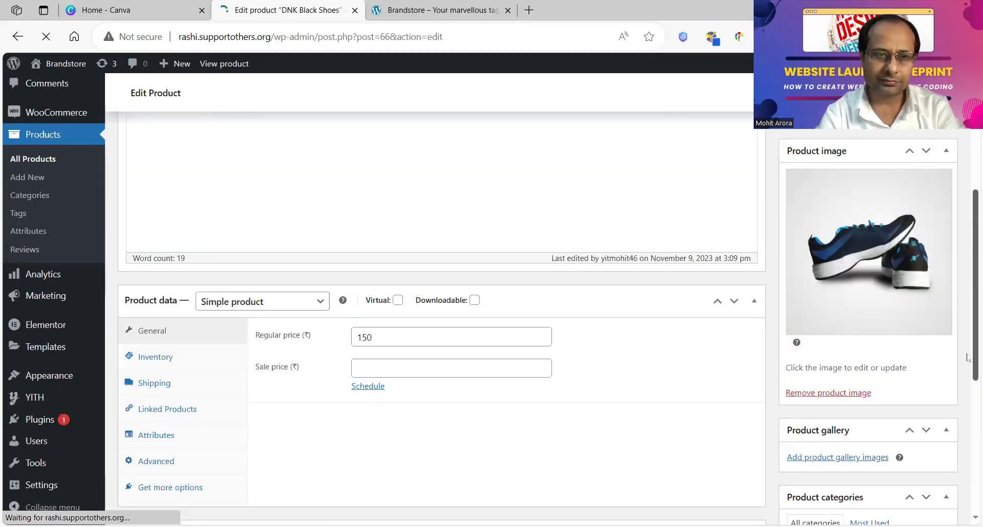
scroll(968, 243, "down", 4)
scroll(225, 285, "up", 5)
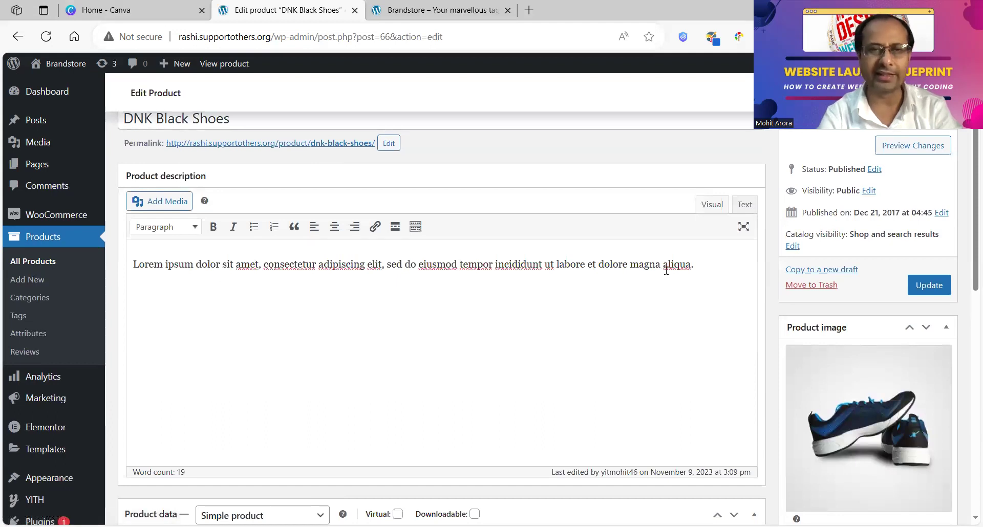
triple_click(127, 269)
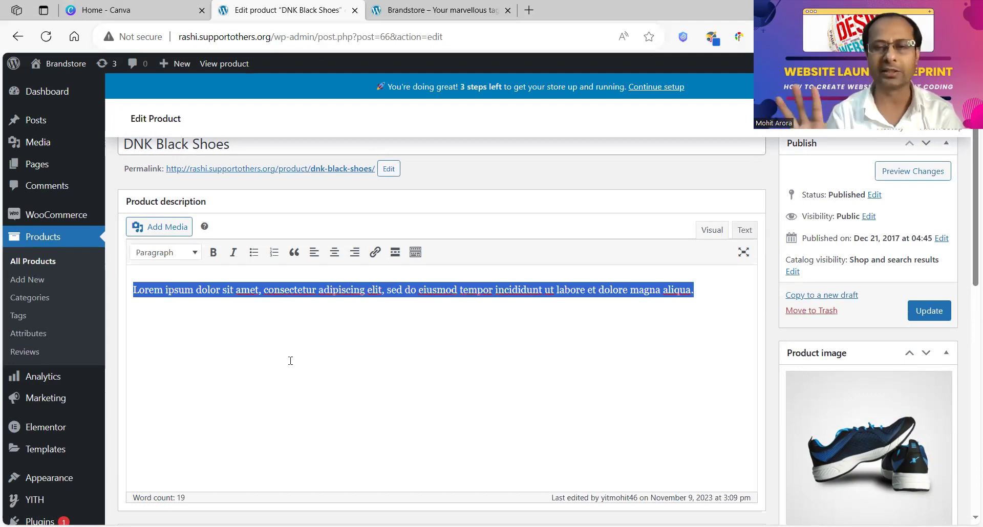
left_click(330, 306)
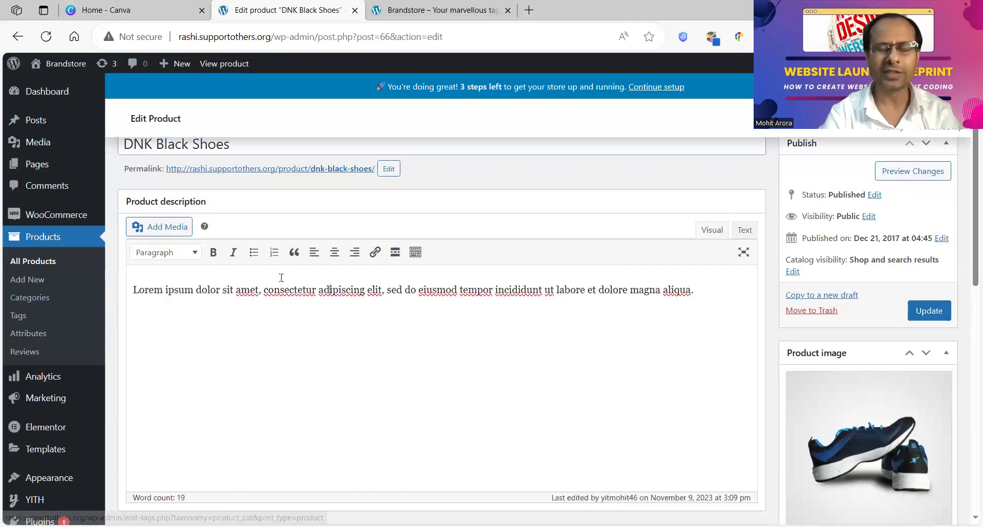
left_click_drag(709, 295, 113, 309)
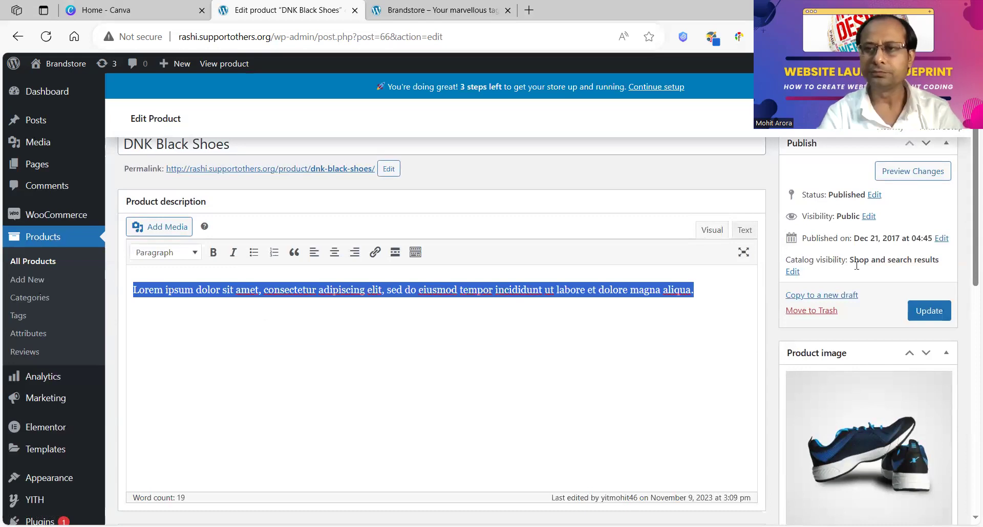
Remove the current shoe photo from the Product image box.
scroll(967, 196, "down", 4)
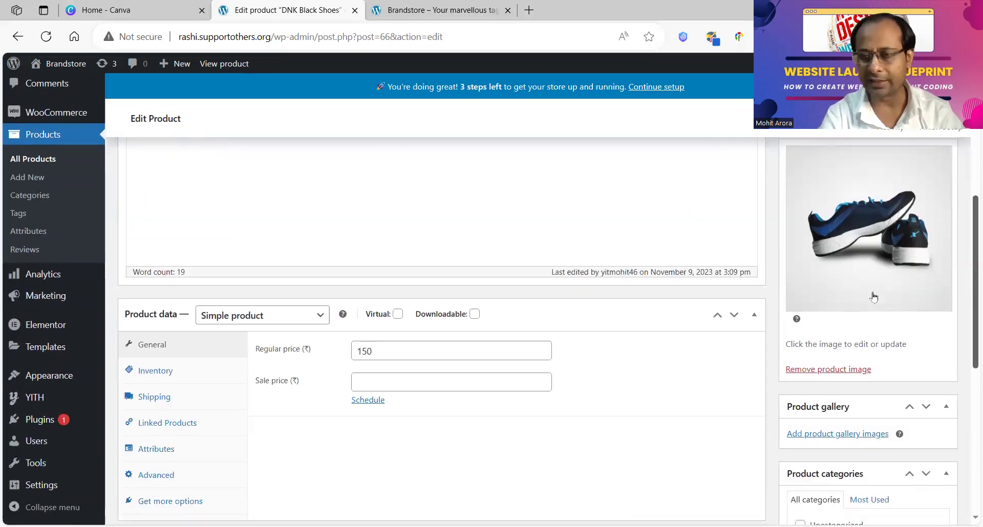
scroll(967, 307, "down", 2)
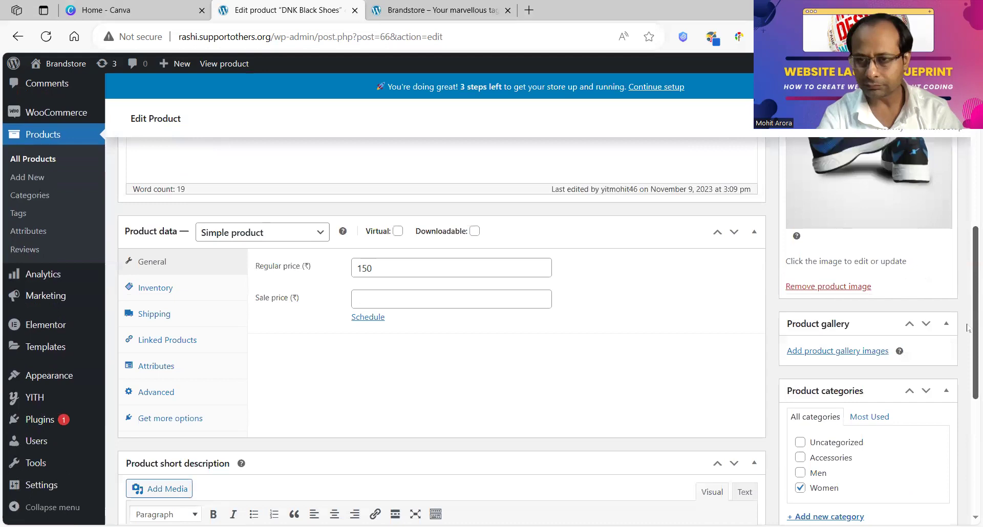
scroll(967, 296, "up", 3)
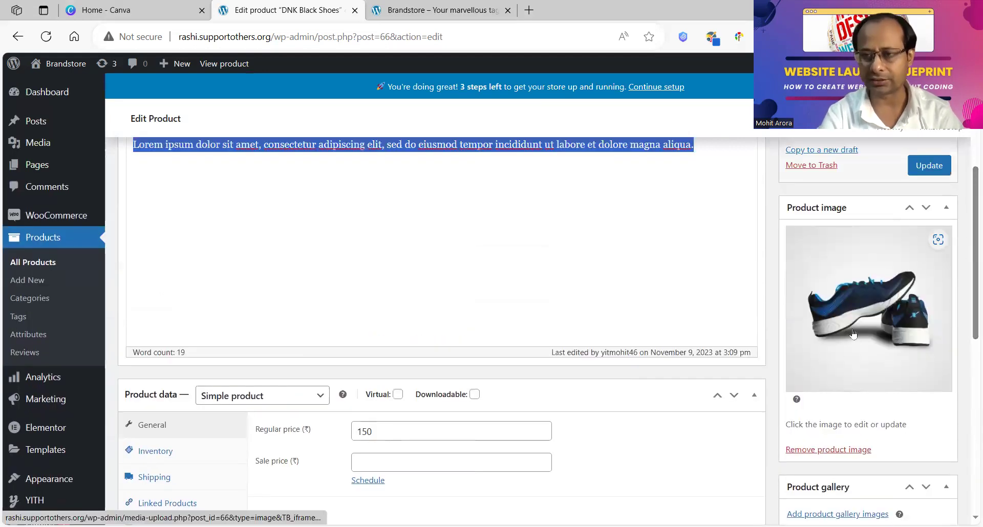
left_click(837, 452)
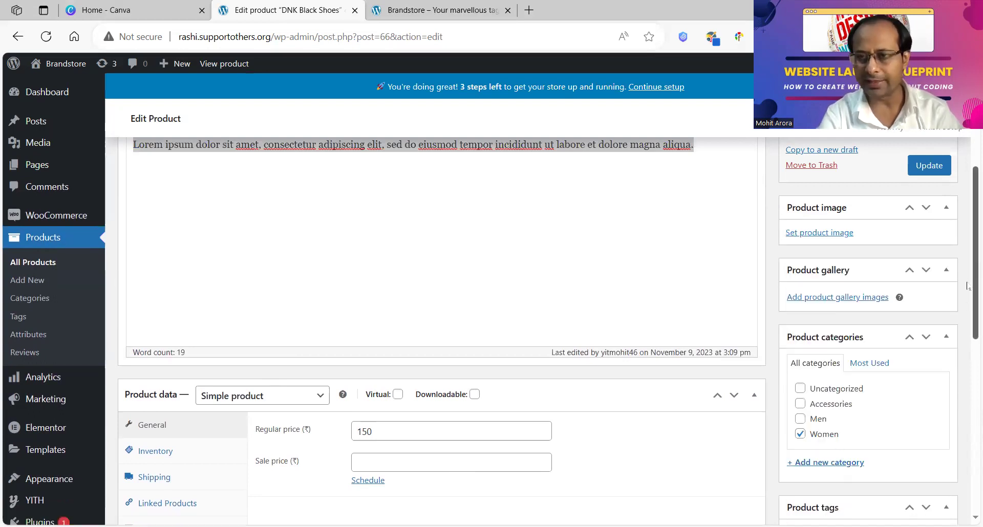
scroll(968, 286, "up", 2)
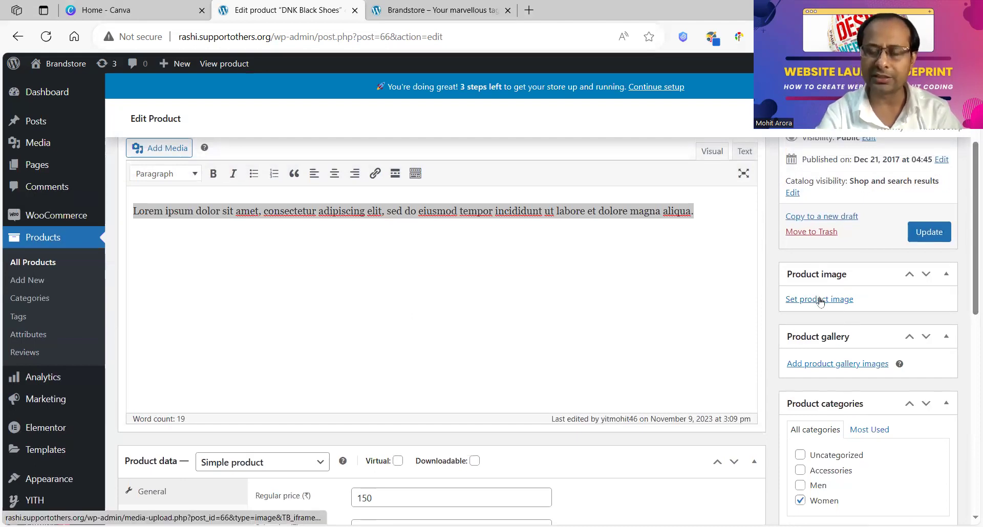
Upload 'WhatsApp Image 2023-11-06 at 16.54.18' from Downloads as the product image; it fails with 'Missing a temporary folder'.
left_click(820, 300)
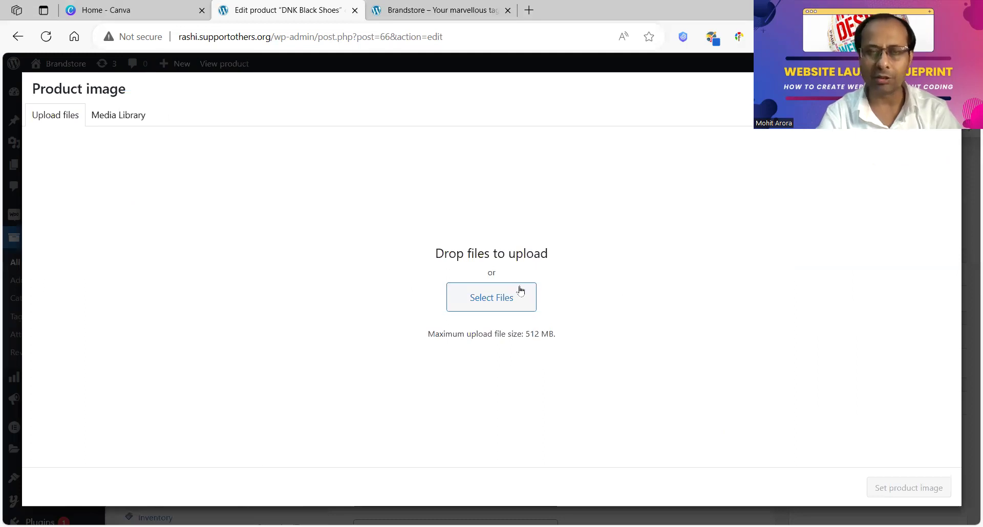
left_click(484, 298)
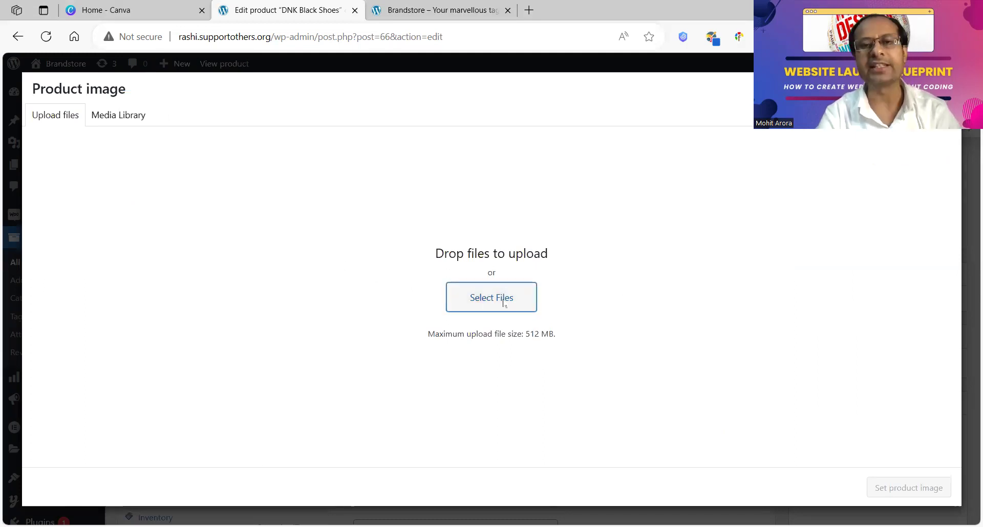
left_click(504, 302)
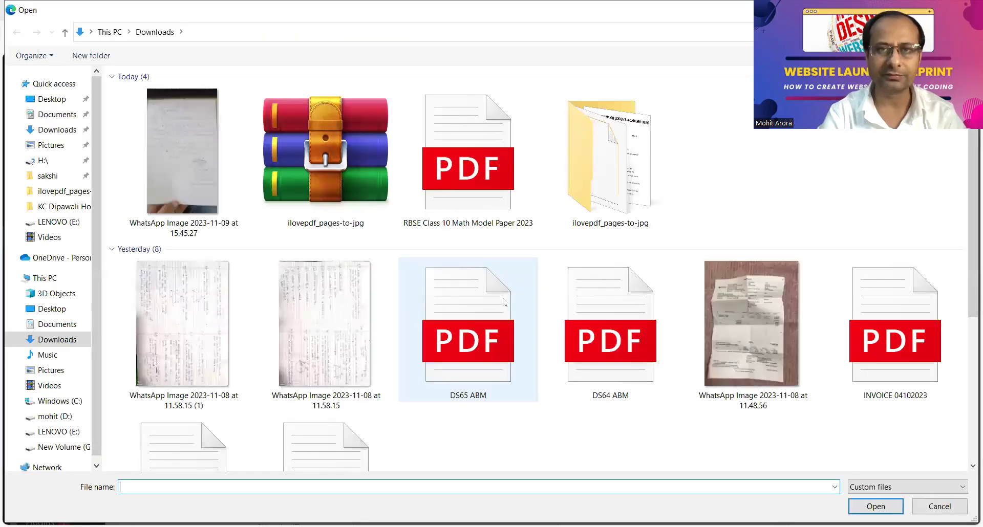
left_click_drag(972, 284, 969, 403)
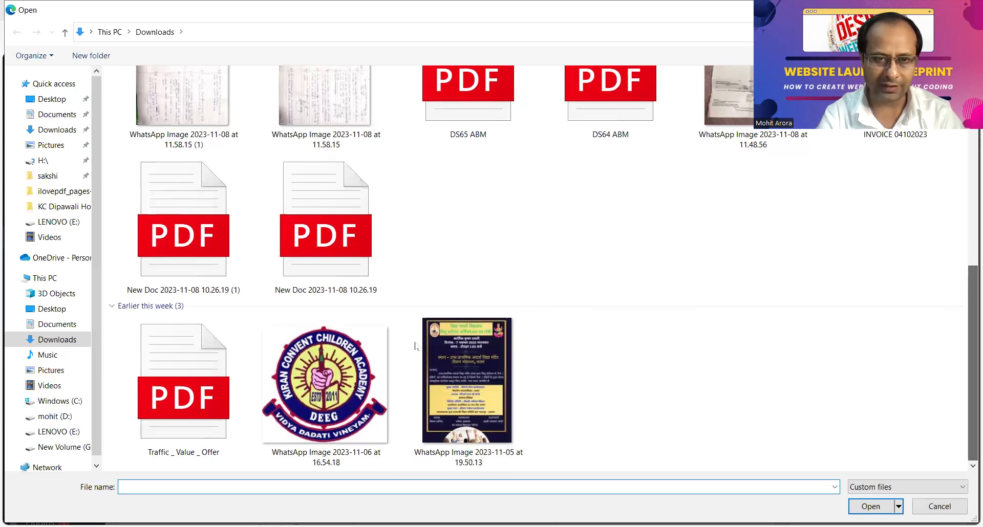
left_click(333, 373)
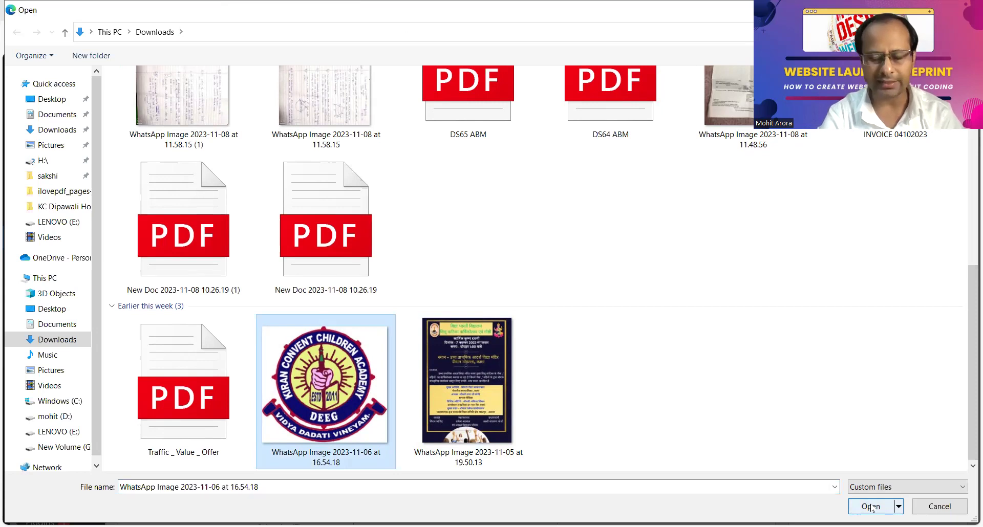
left_click(873, 507)
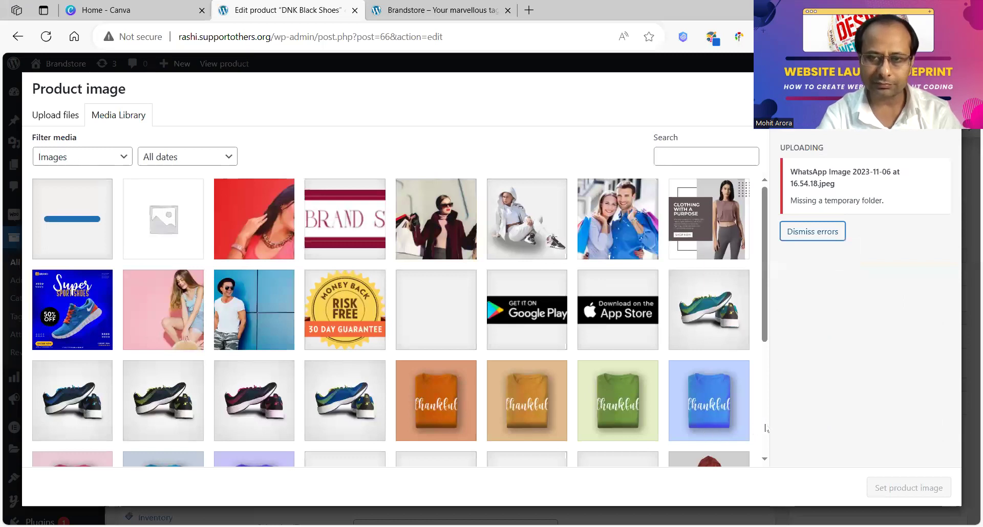
left_click(94, 223)
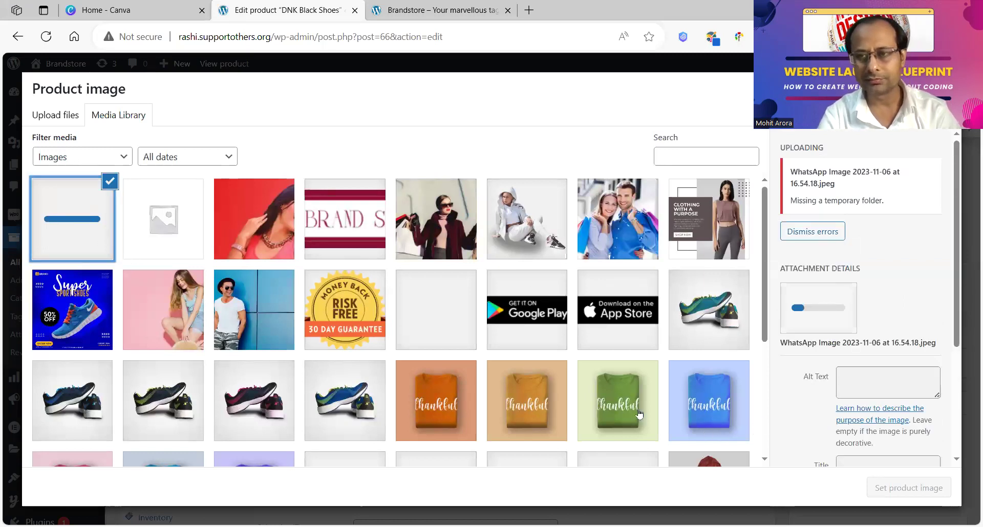
left_click_drag(957, 305, 966, 351)
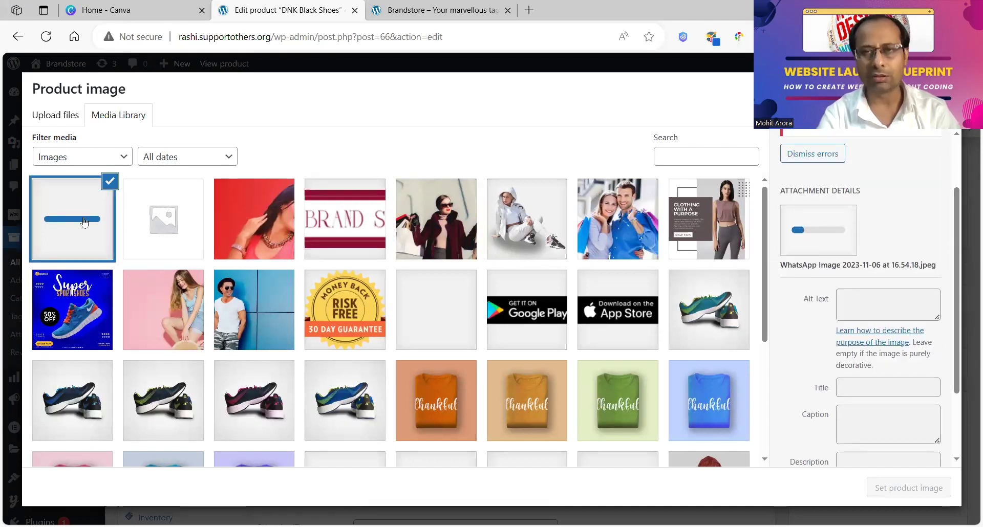
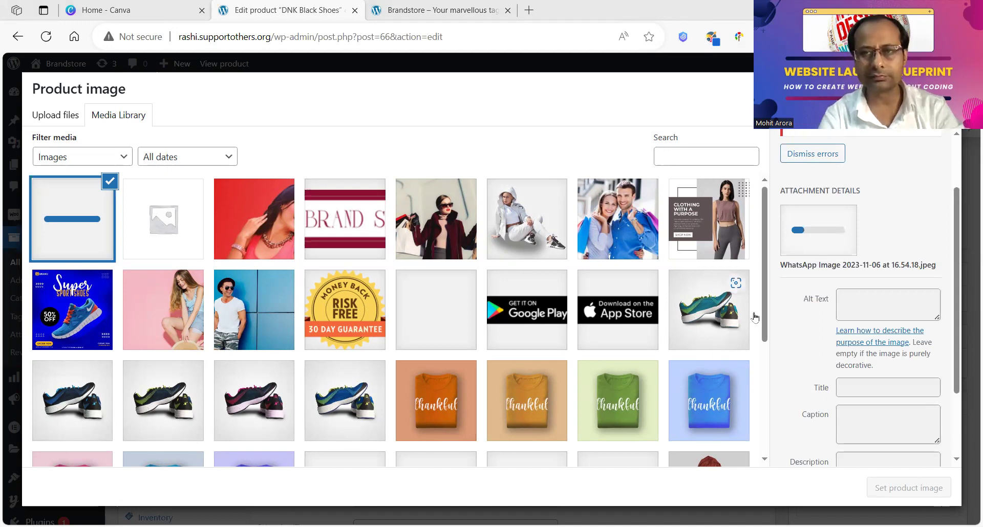
Upload the 'th (1)' image from the Desktop to the media library.
left_click(762, 403)
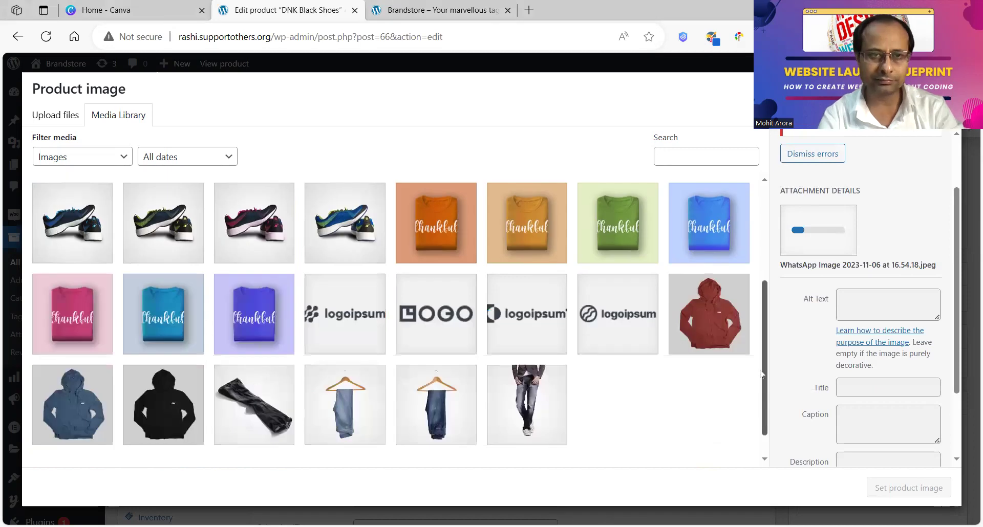
left_click(762, 274)
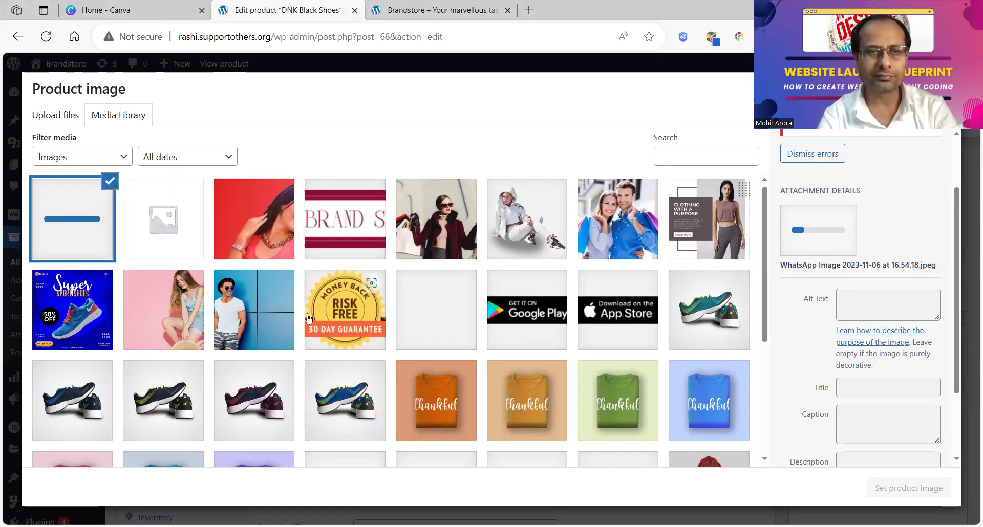
double_click(80, 211)
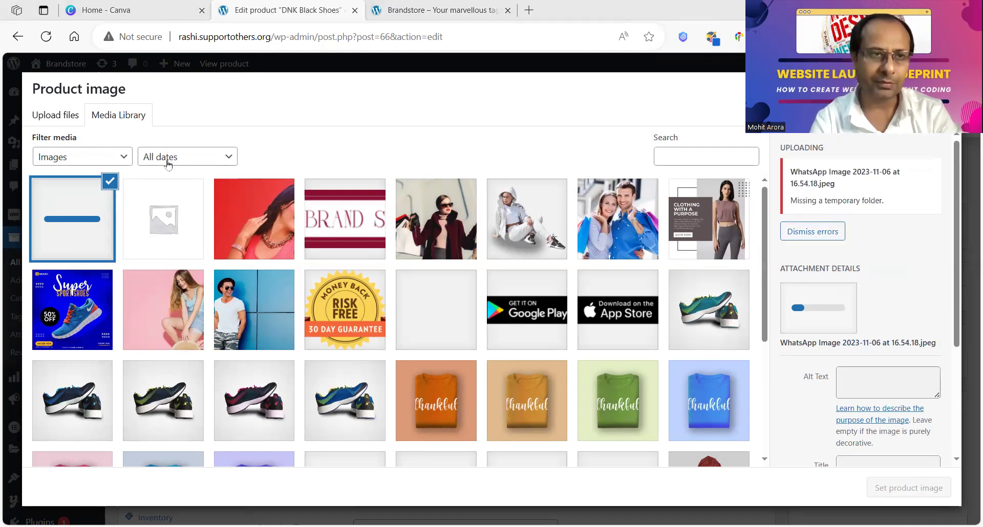
left_click(56, 117)
left_click(491, 298)
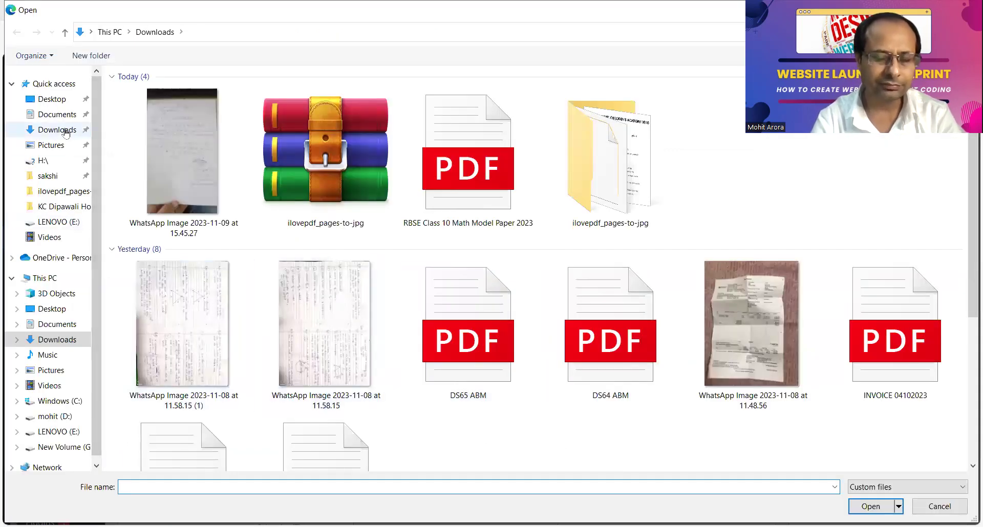
left_click(65, 129)
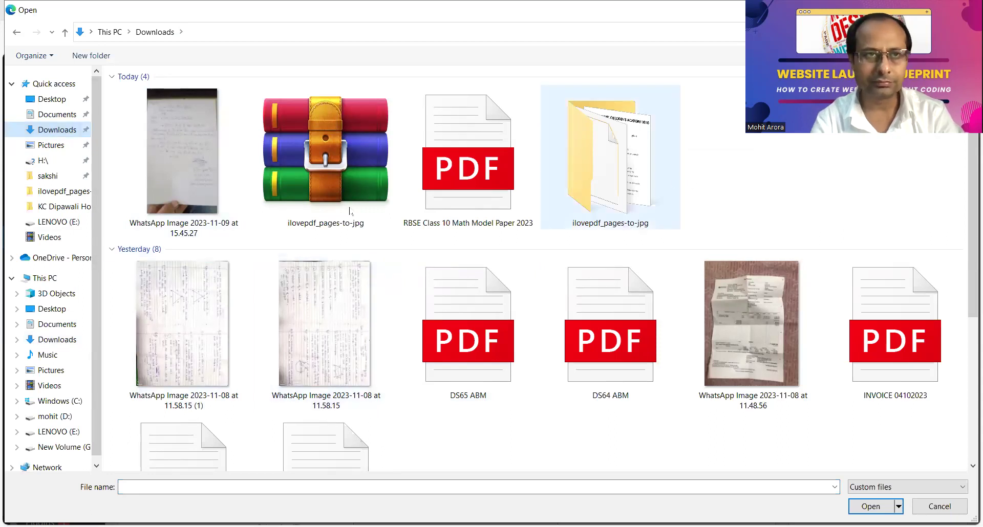
left_click(49, 102)
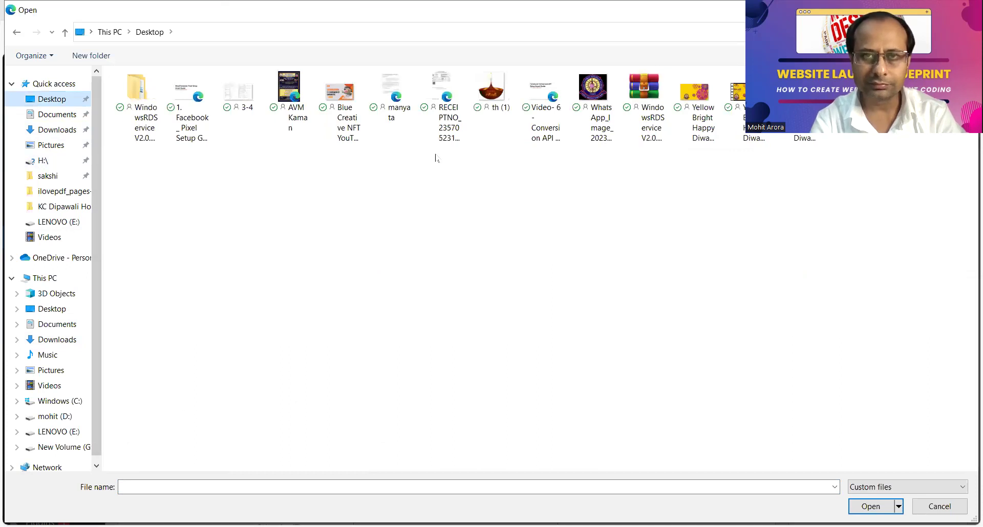
left_click(490, 87)
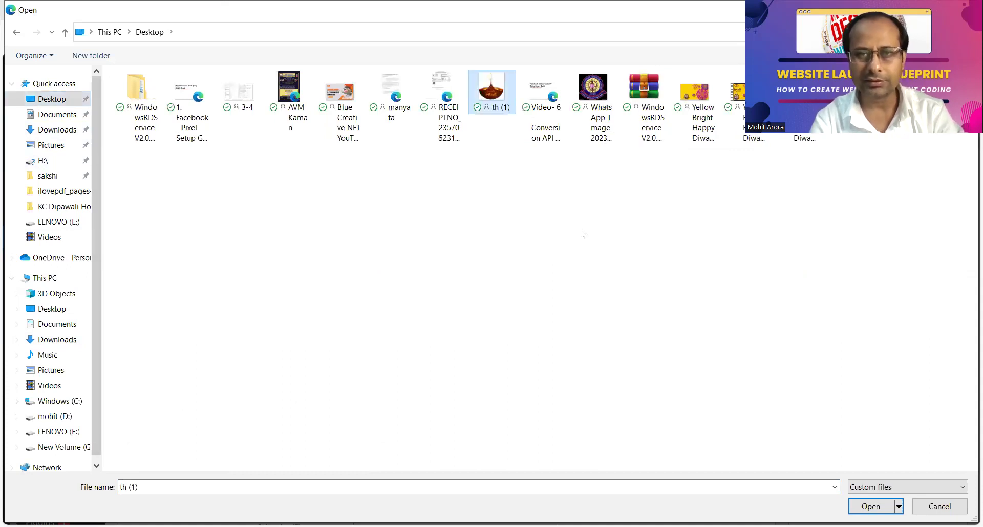
key("Return")
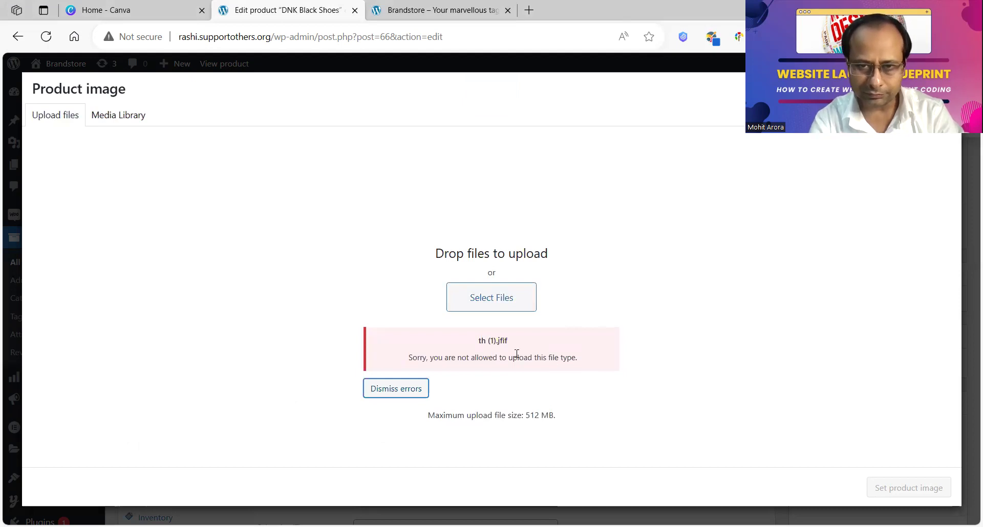
Upload the 'Yellow Bright Happy Diwali Festival Video' file, then set the orange thankful t-shirt photo as product image.
left_click(460, 293)
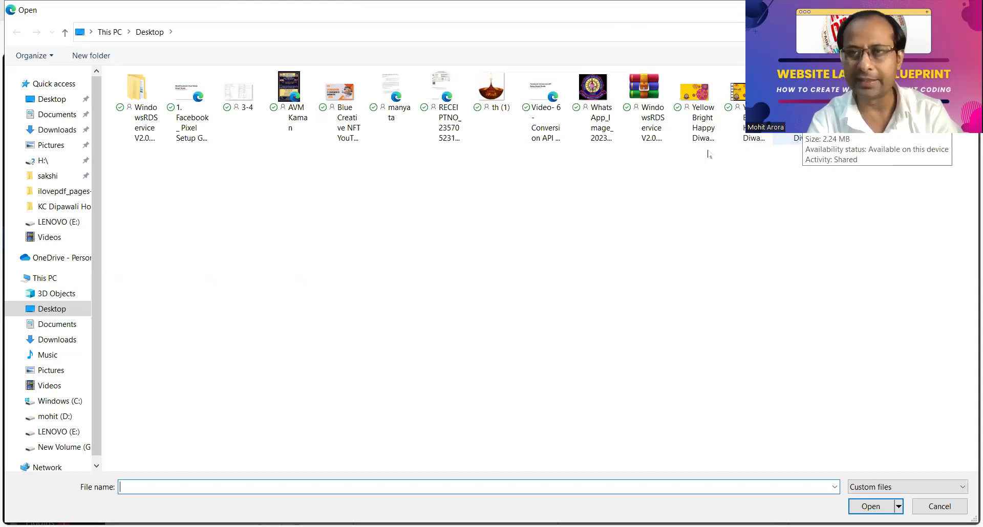
left_click(801, 102)
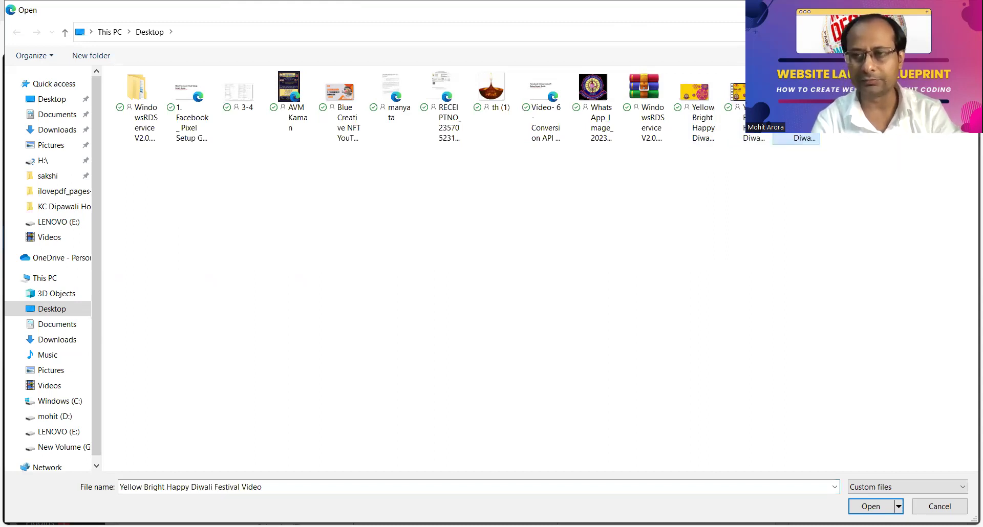
left_click(863, 511)
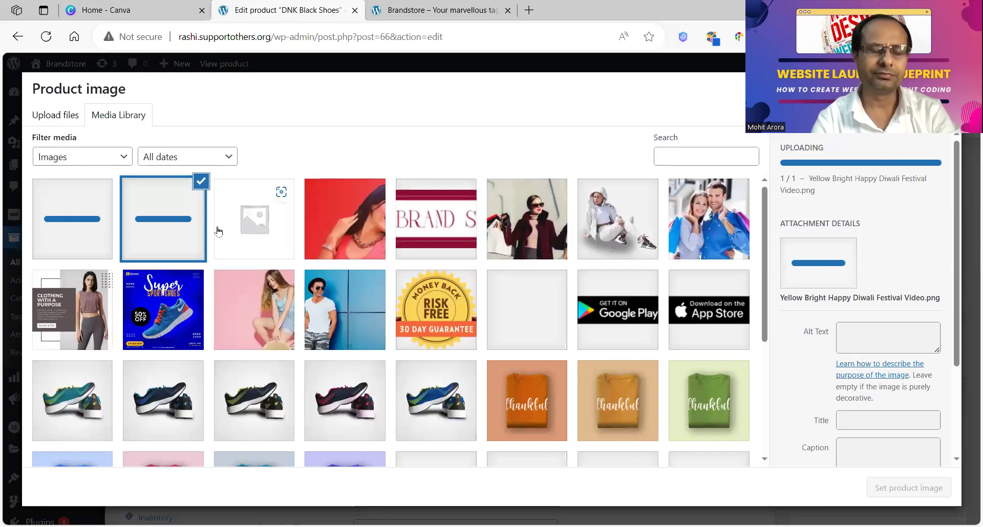
left_click(186, 222)
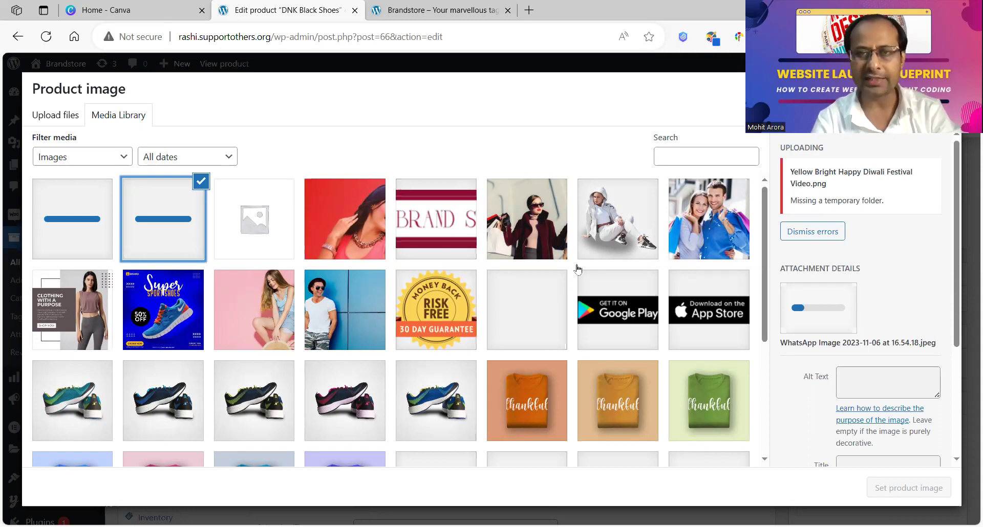
left_click(506, 395)
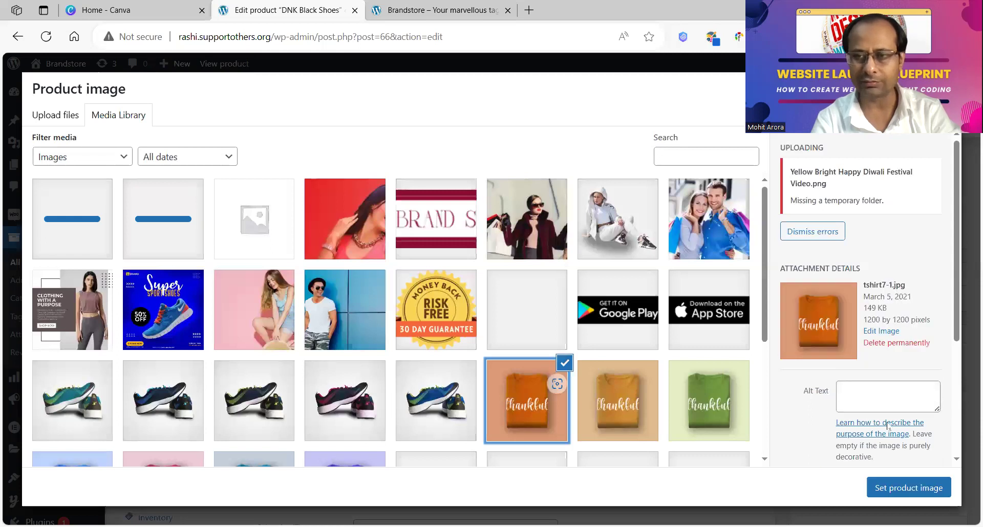
left_click(913, 490)
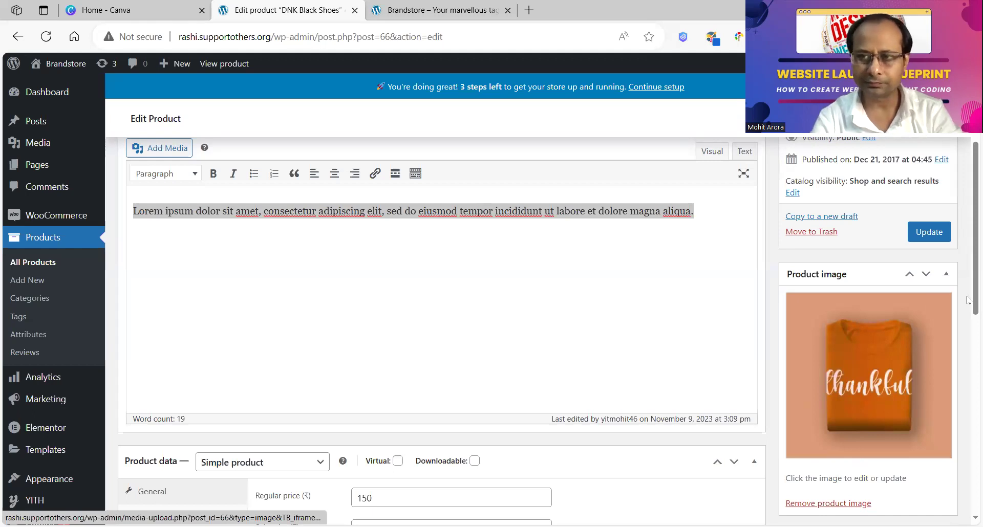
Change the regular price from 150 to 1500 and update the product.
scroll(966, 301, "down", 4)
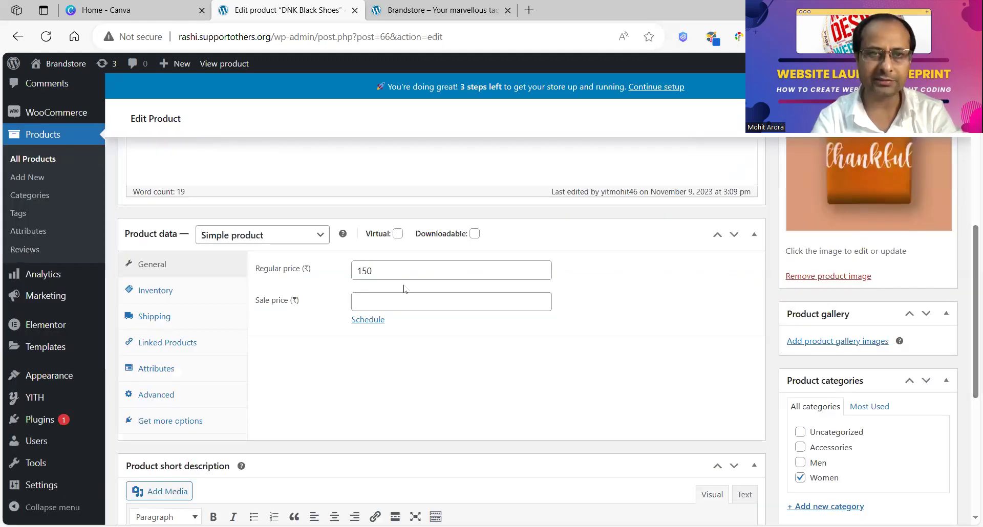
left_click(395, 273)
type("0")
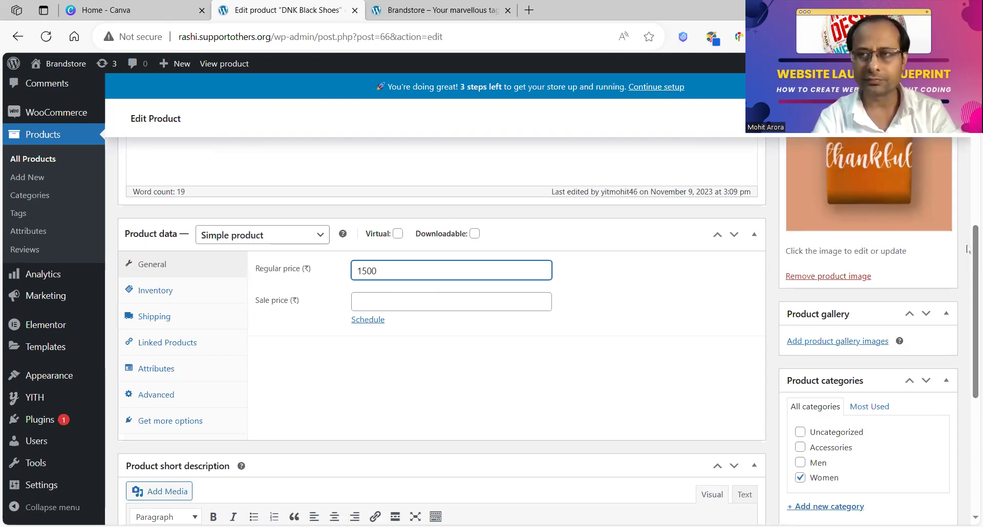
scroll(967, 347, "down", 2)
scroll(967, 347, "down", 4)
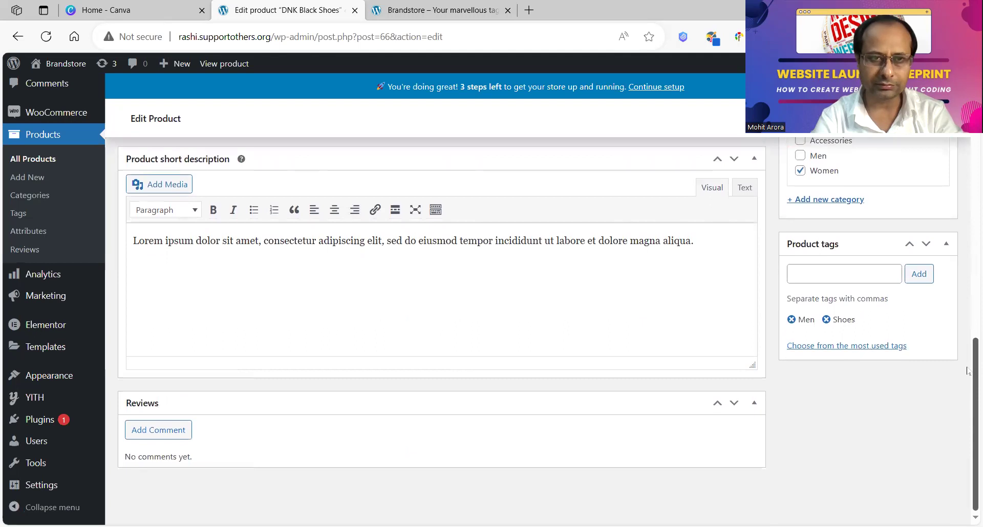
scroll(967, 231, "up", 3)
scroll(967, 196, "up", 7)
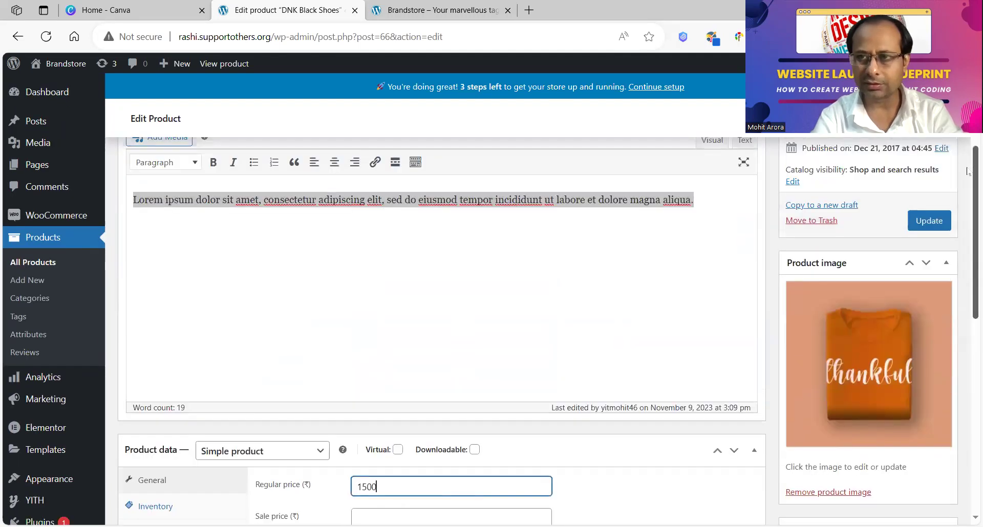
left_click(927, 235)
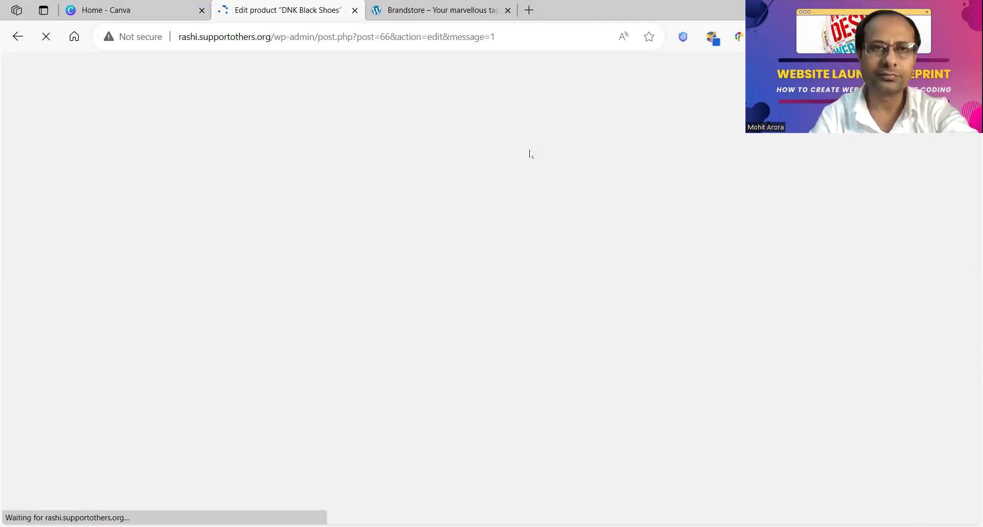
Reload the storefront and browse the homepage slider, including DNK Blue Shoes, to look for the change.
left_click(441, 11)
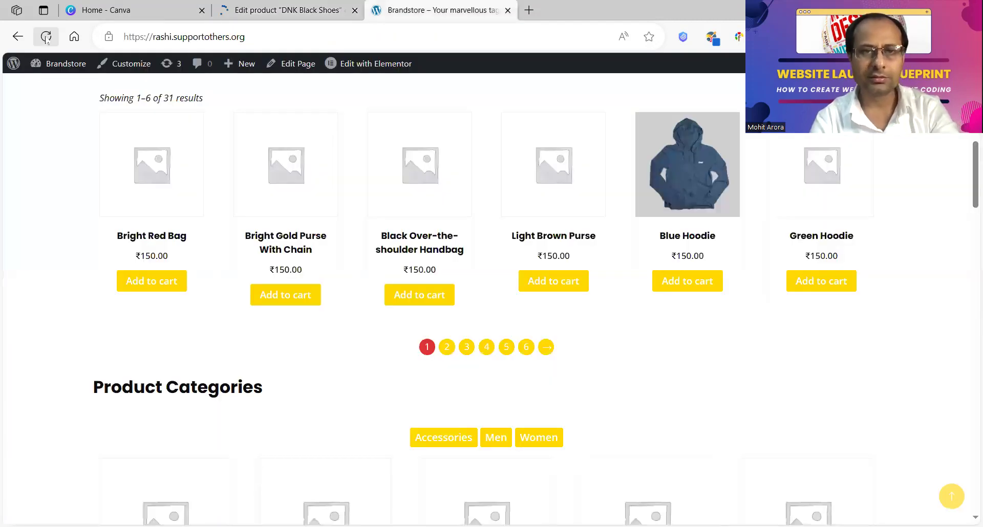
left_click(46, 37)
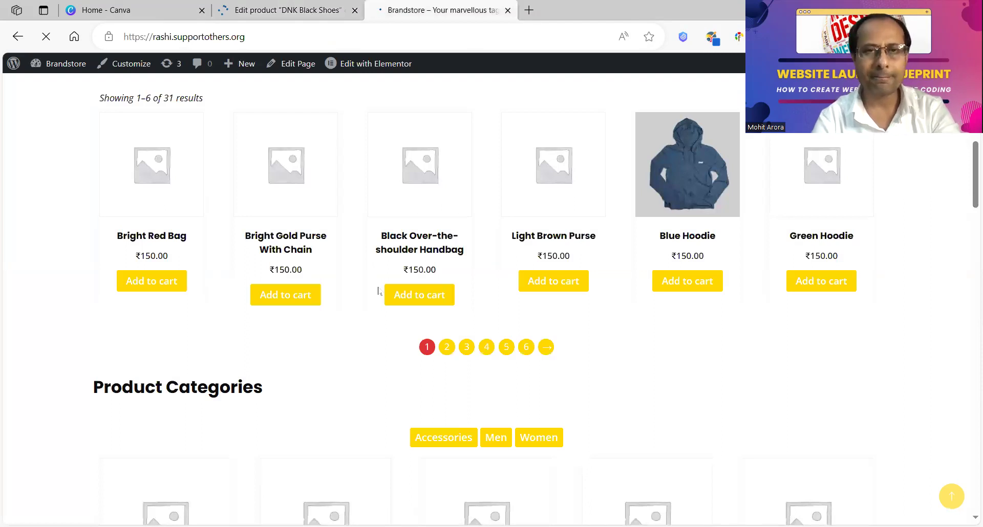
left_click(291, 4)
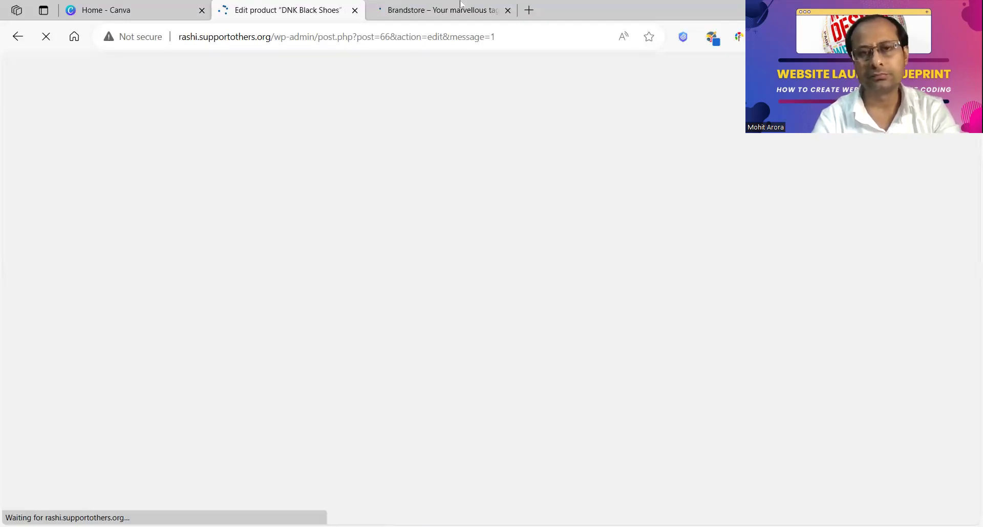
left_click(460, 4)
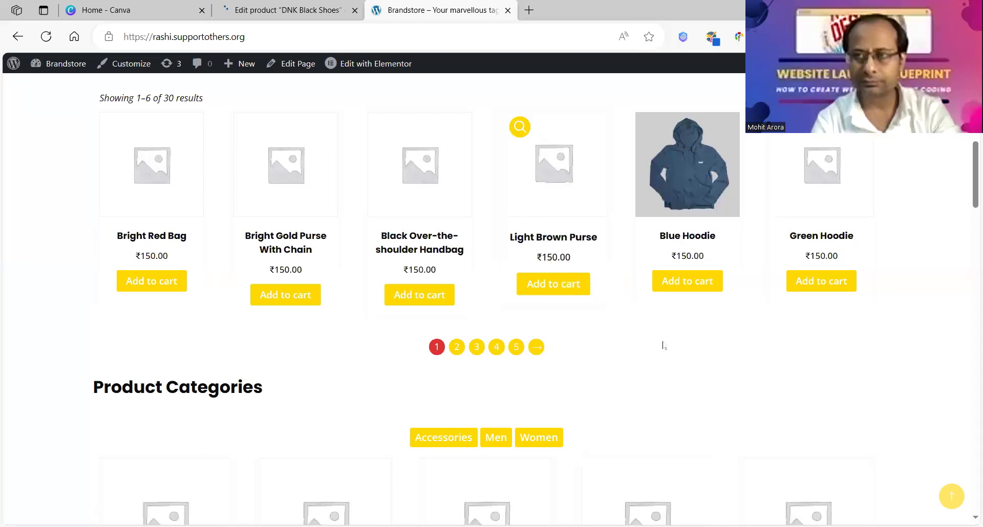
left_click_drag(975, 169, 975, 85)
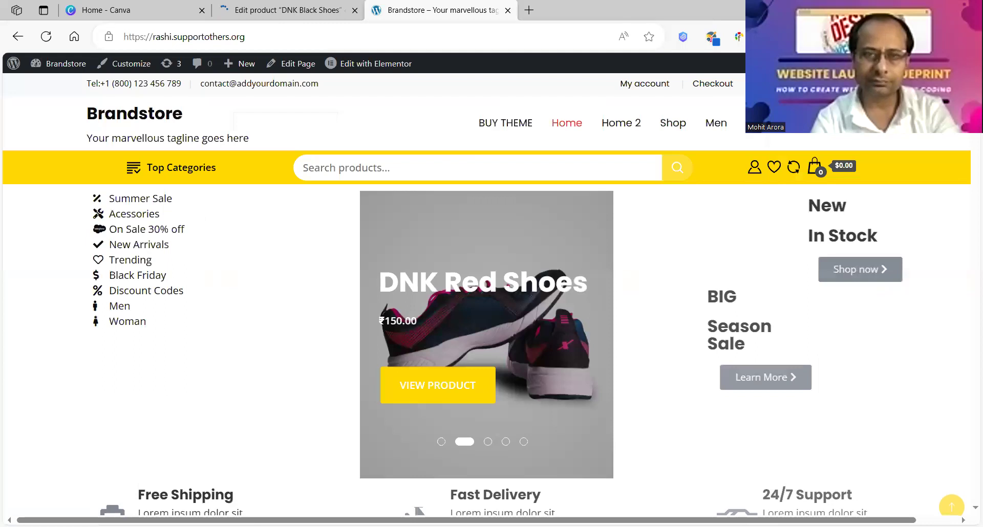
scroll(537, 233, "down", 2)
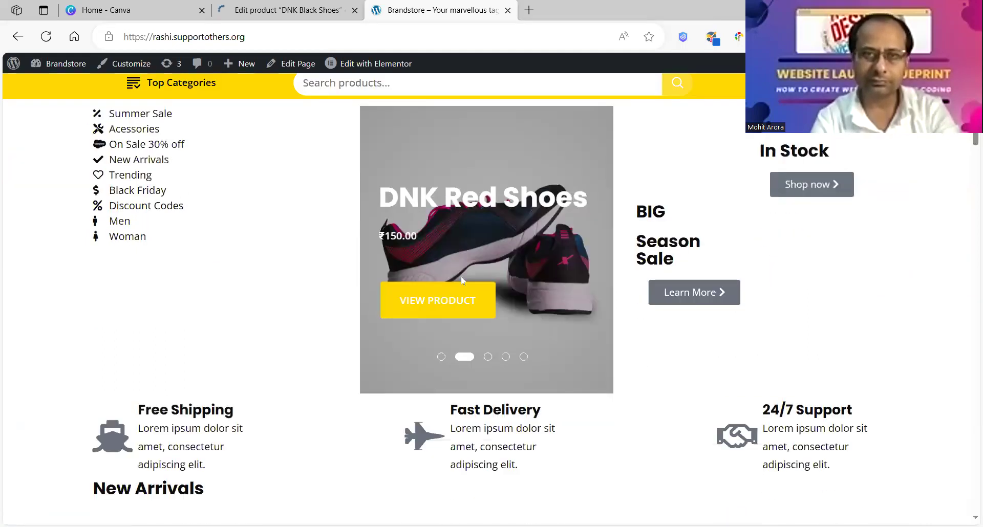
left_click(487, 356)
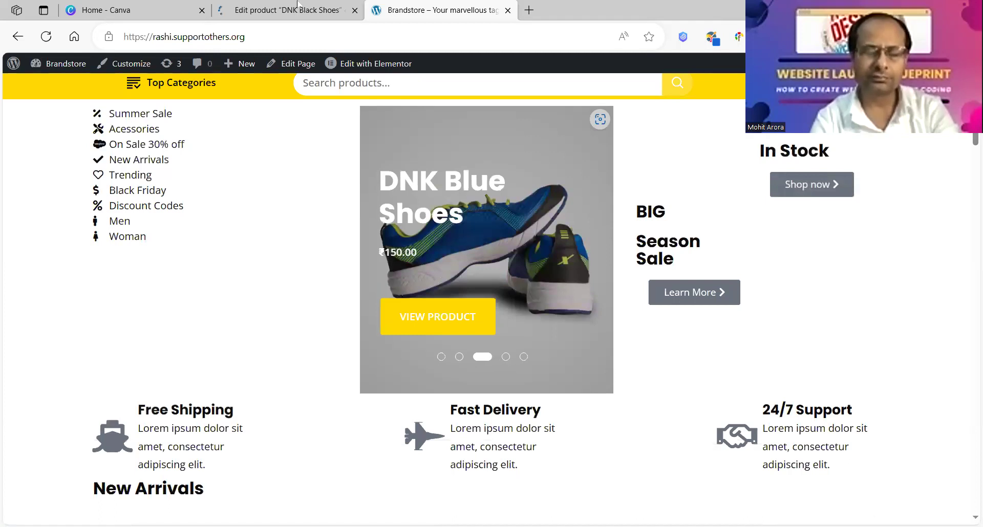
left_click(297, 4)
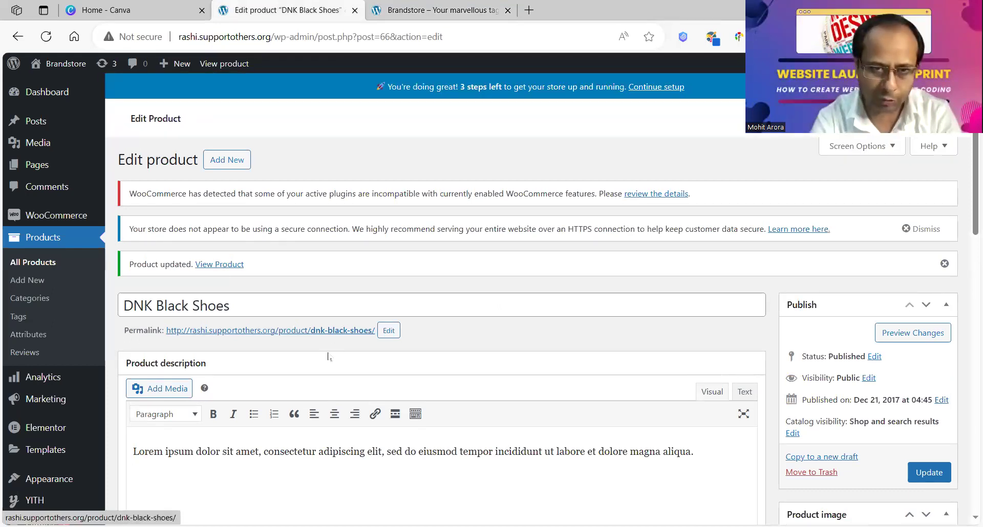
left_click(425, 8)
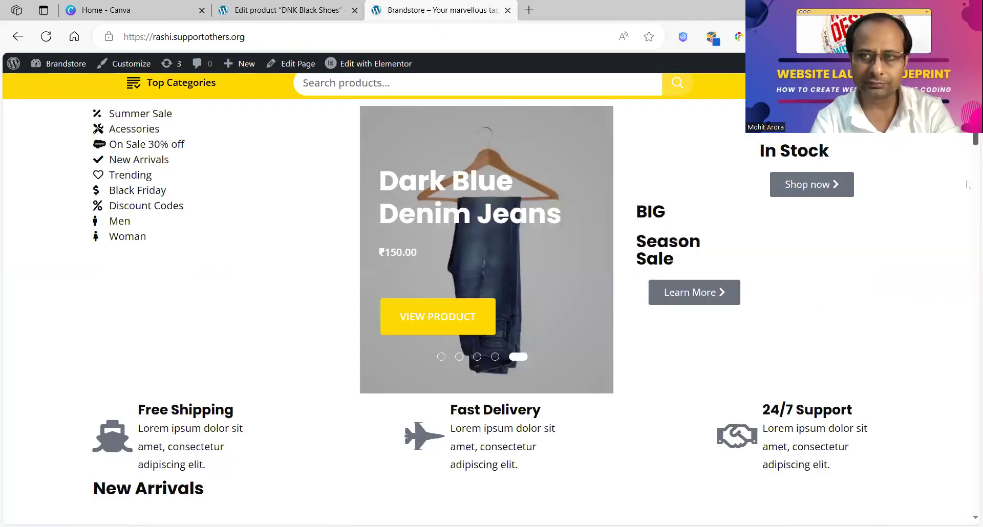
scroll(963, 189, "down", 8)
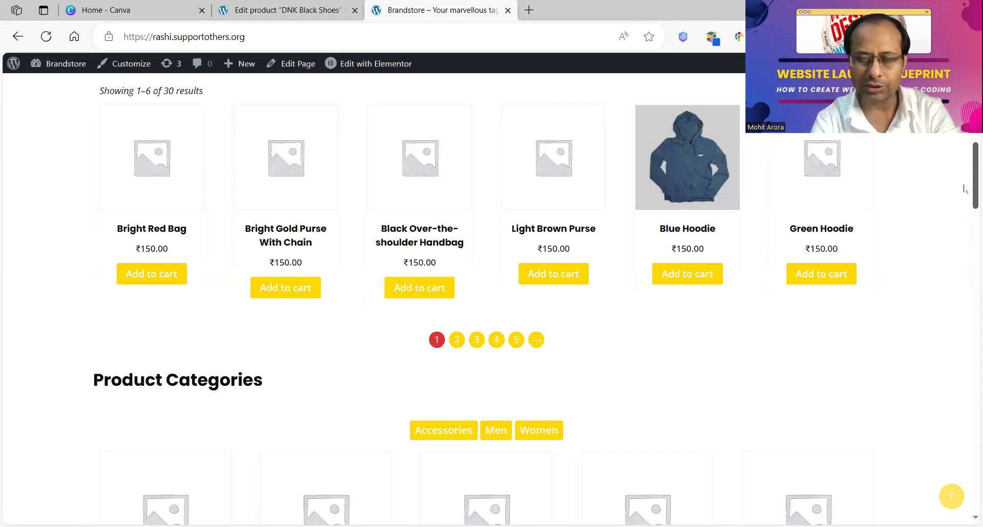
scroll(964, 188, "down", 4)
scroll(964, 210, "up", 2)
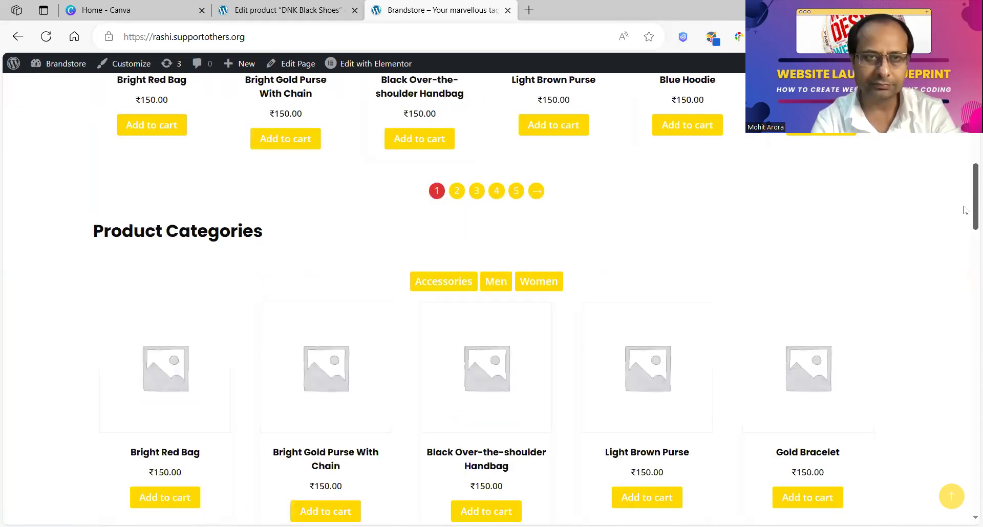
left_click_drag(963, 210, 963, 105)
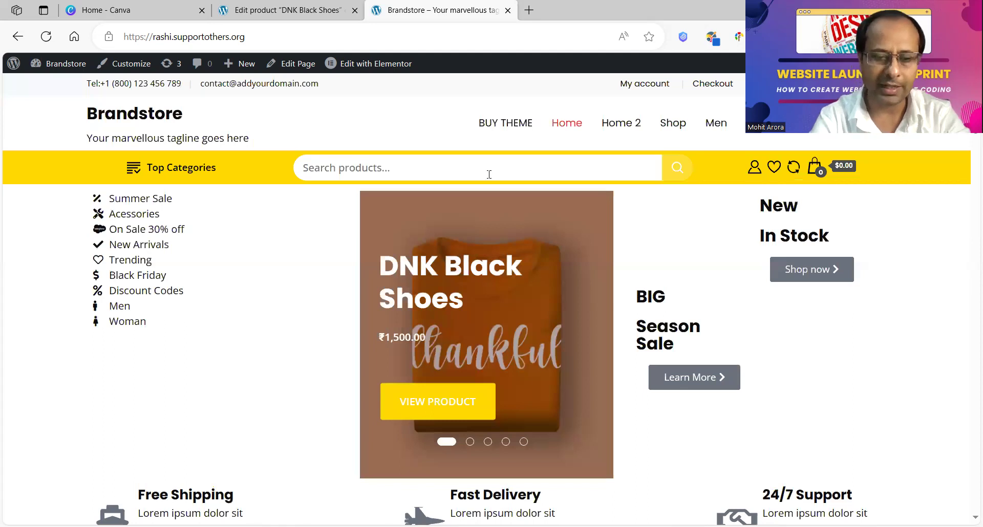
Search the storefront for 'black shoes' and confirm DNK Black Shoes shows ₹1,500.00.
left_click(489, 175)
type("black shoes")
key("Return")
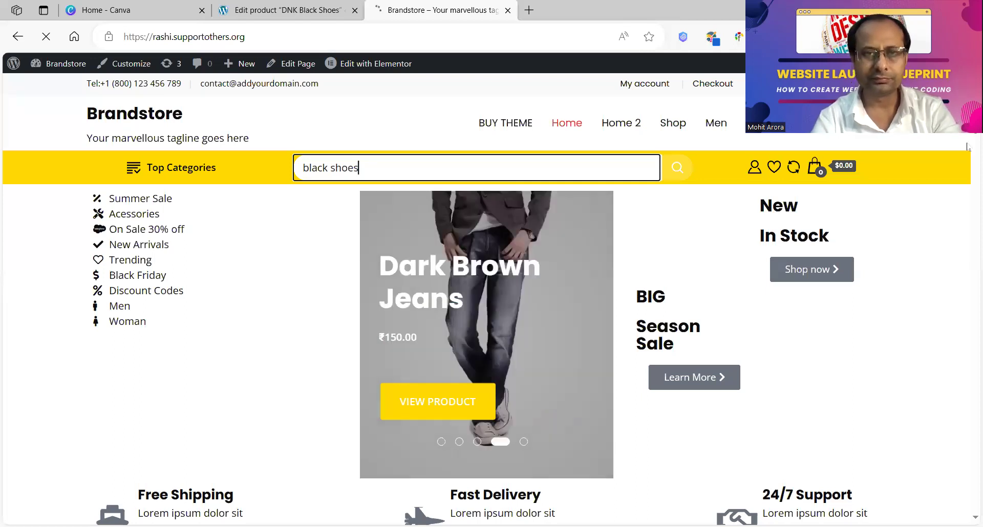
scroll(967, 174, "down", 5)
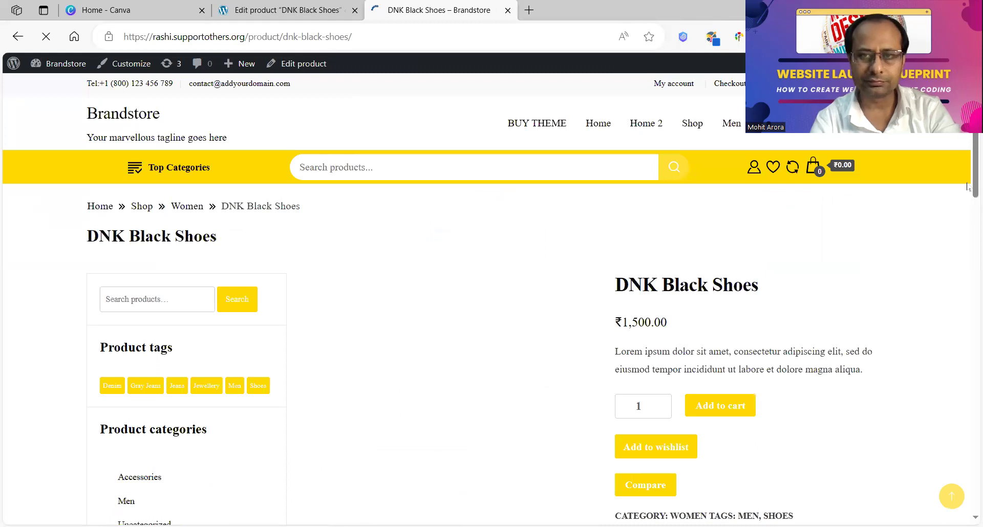
scroll(820, 318, "down", 1)
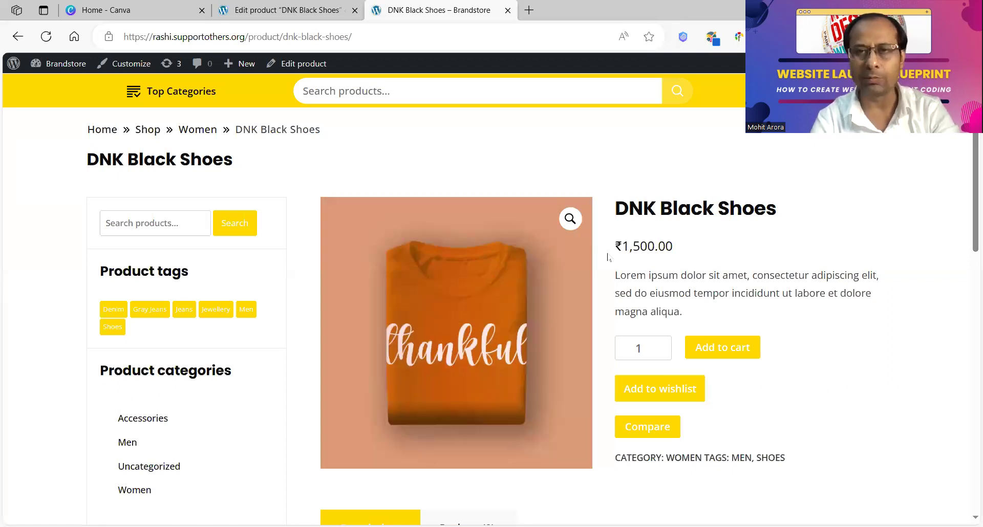
double_click(678, 249)
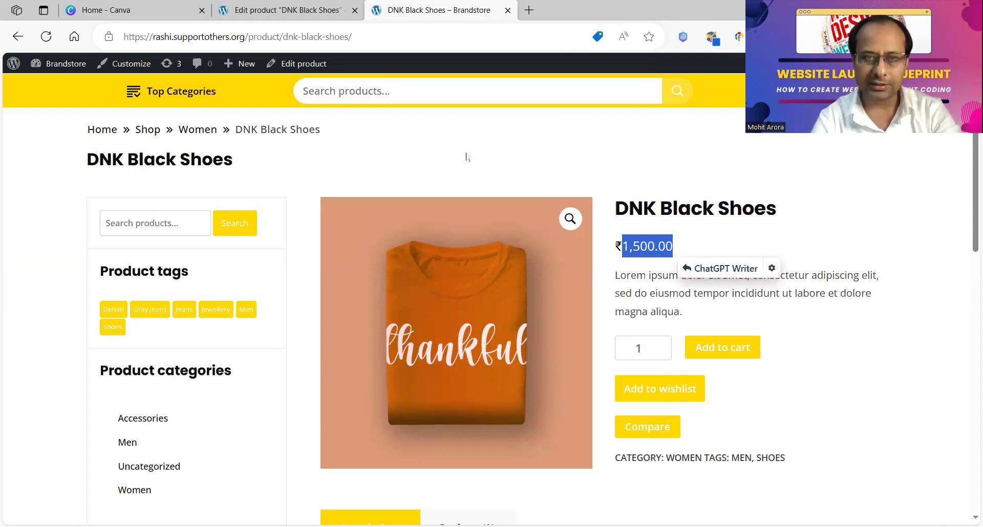
key("alt+Tab")
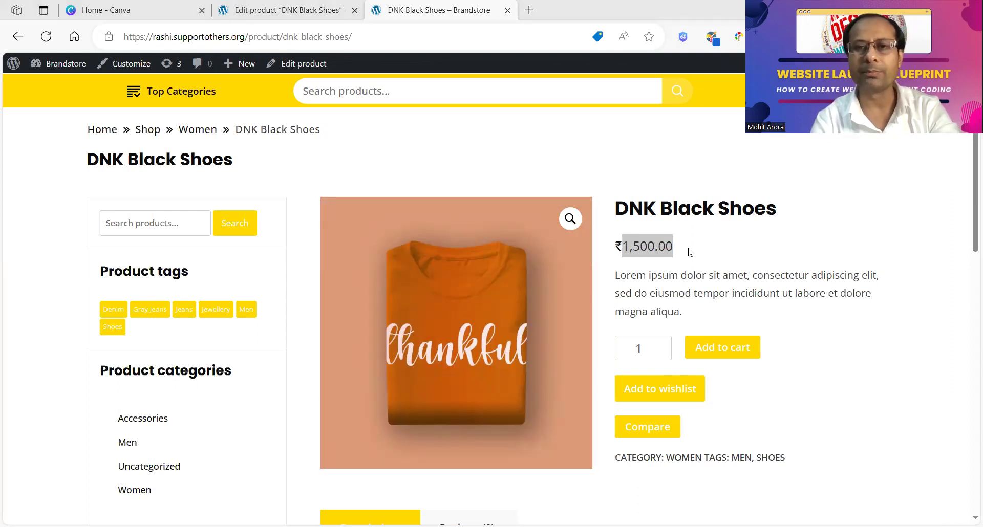
left_click(689, 252)
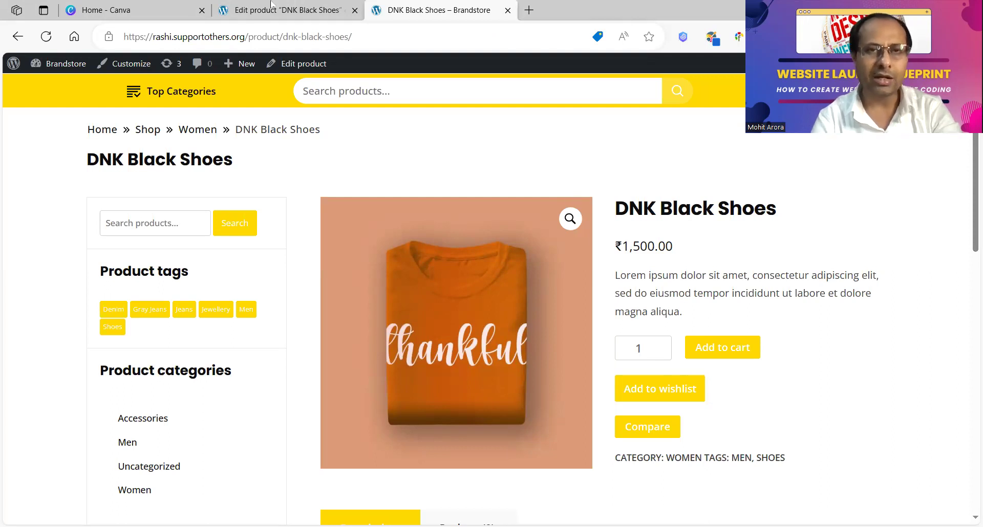
left_click(298, 5)
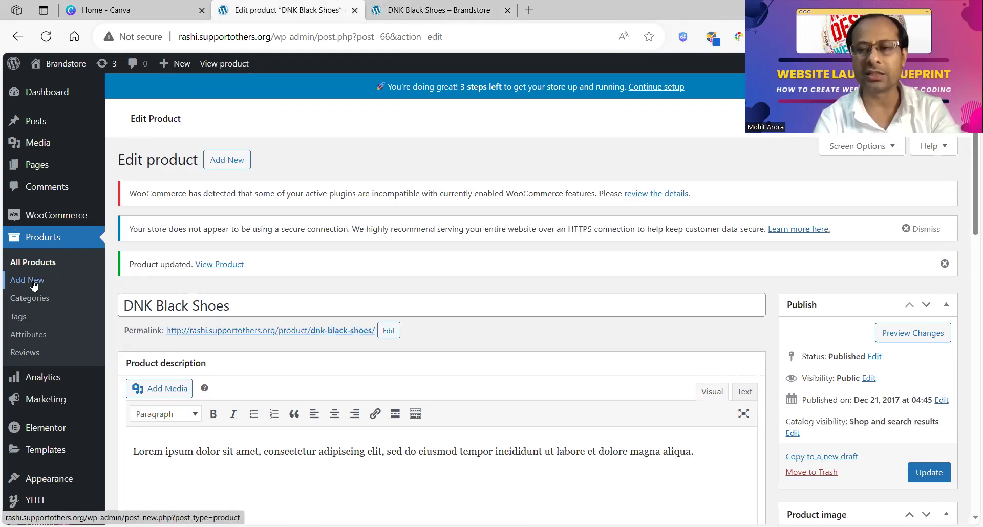
Start a new product named 'Jeans'.
left_click(33, 284)
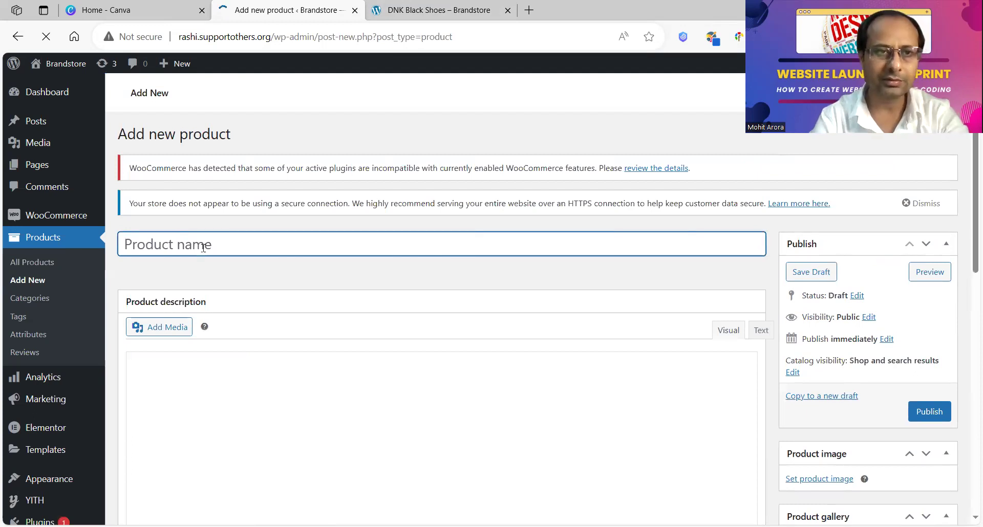
type("Jeans")
left_click(229, 377)
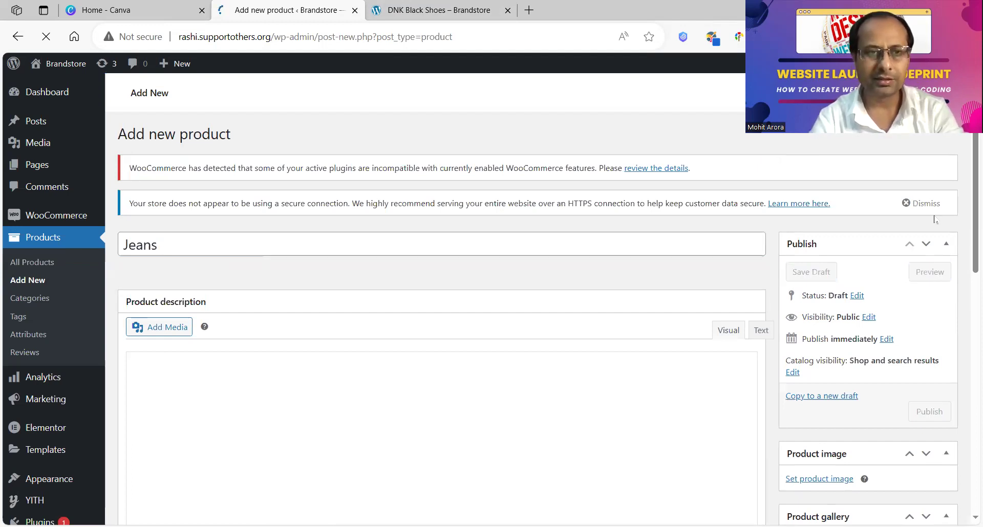
scroll(274, 305, "down", 2)
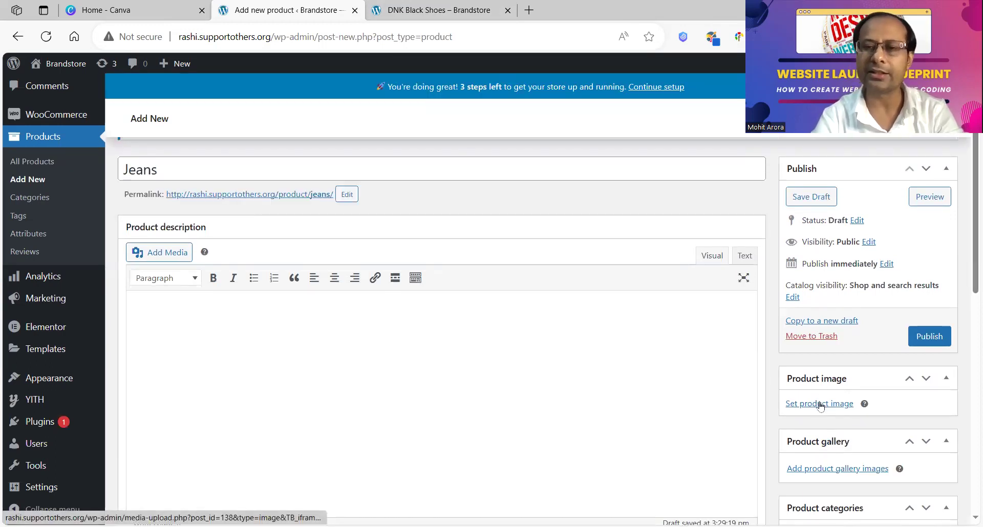
Set the blue Thankful t-shirt from the Media Library as the Jeans product image.
left_click(819, 404)
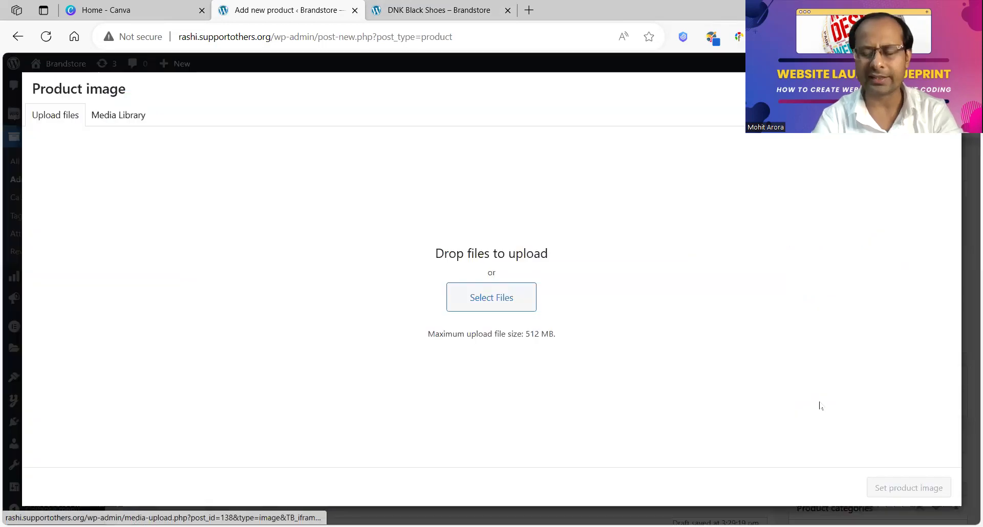
left_click(500, 287)
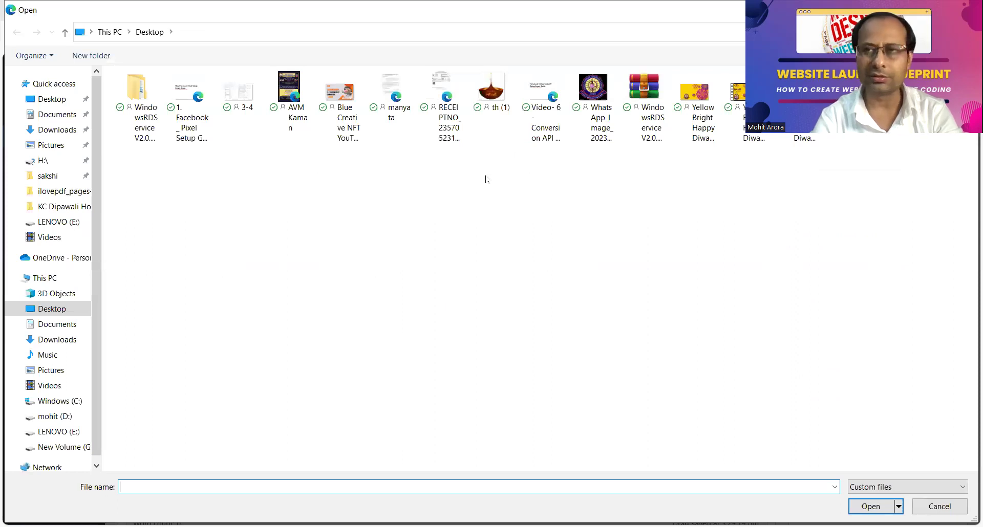
key("Escape")
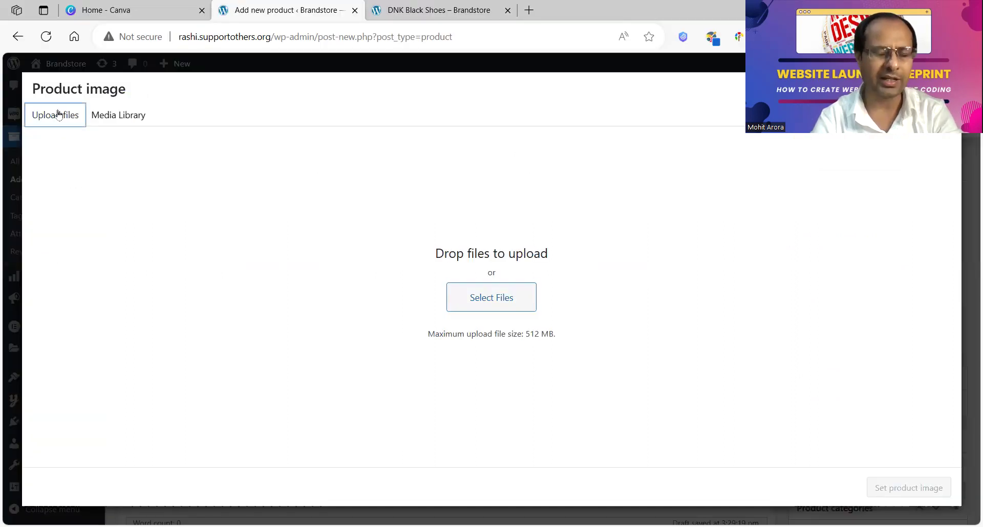
left_click(102, 114)
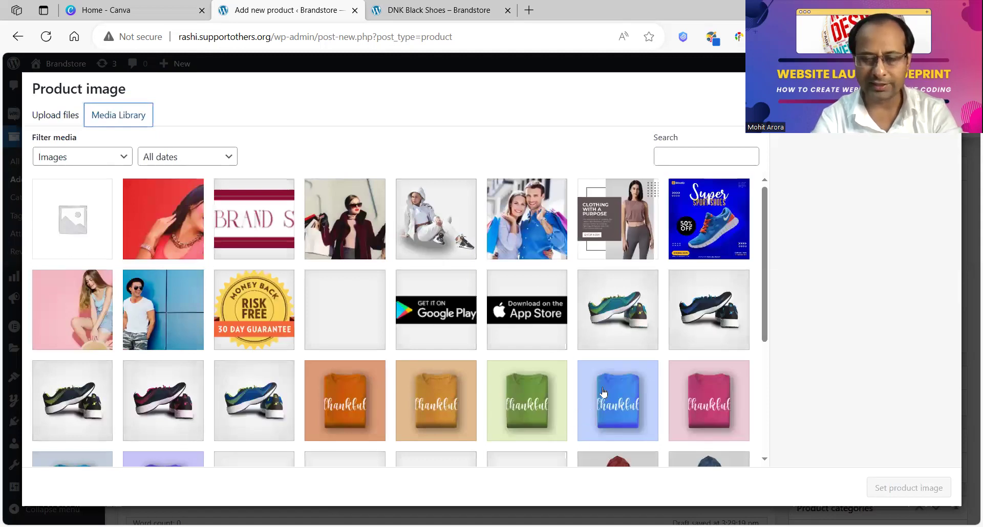
left_click(602, 394)
left_click(904, 489)
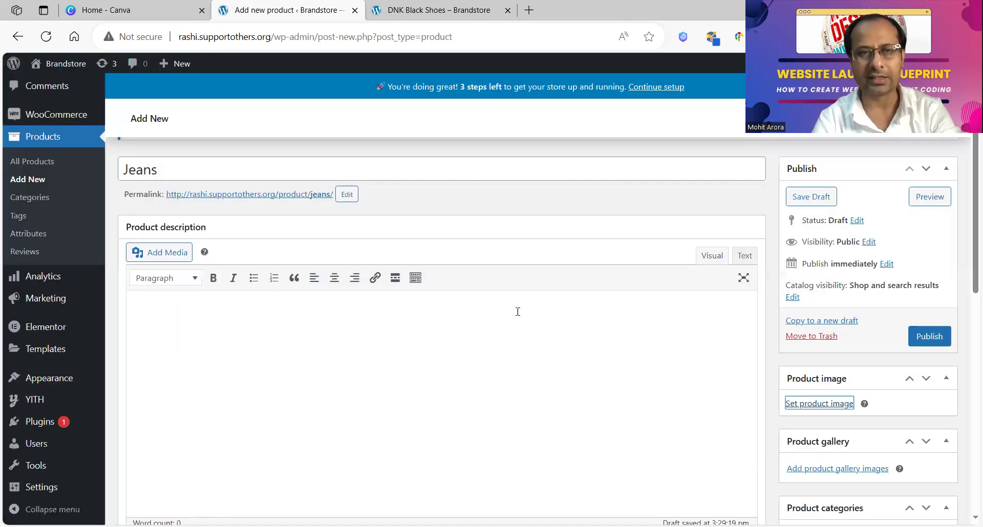
scroll(553, 376, "down", 6)
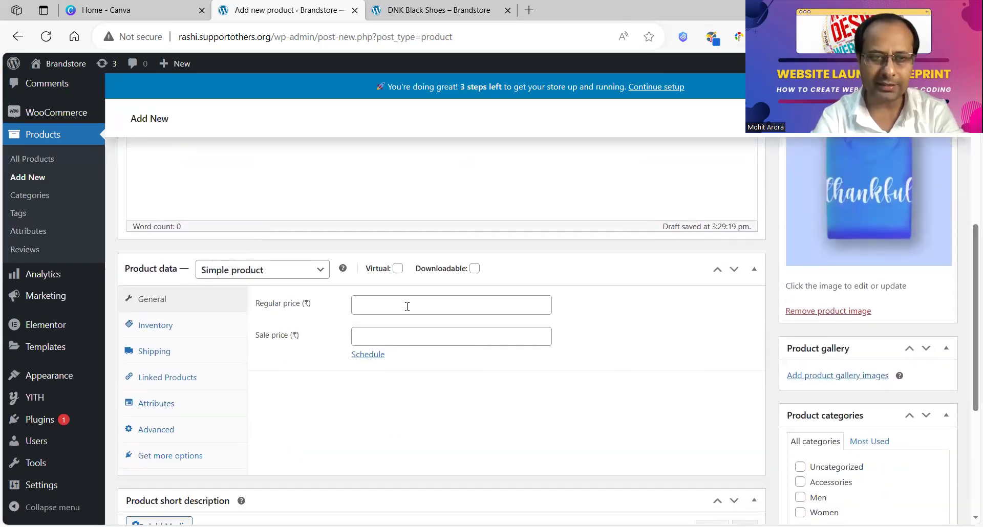
left_click(408, 306)
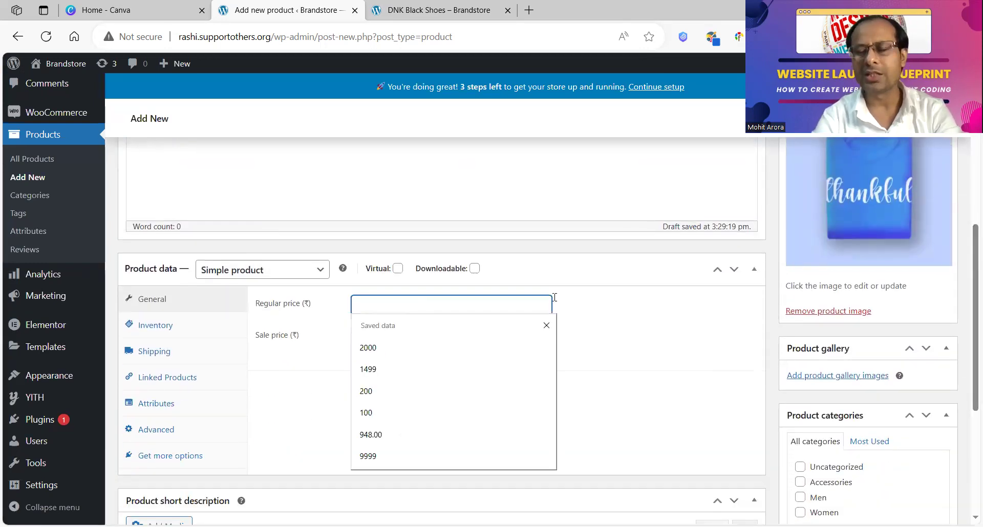
Enter a regular price of 2500 and a sale price of 2000.
left_click(523, 260)
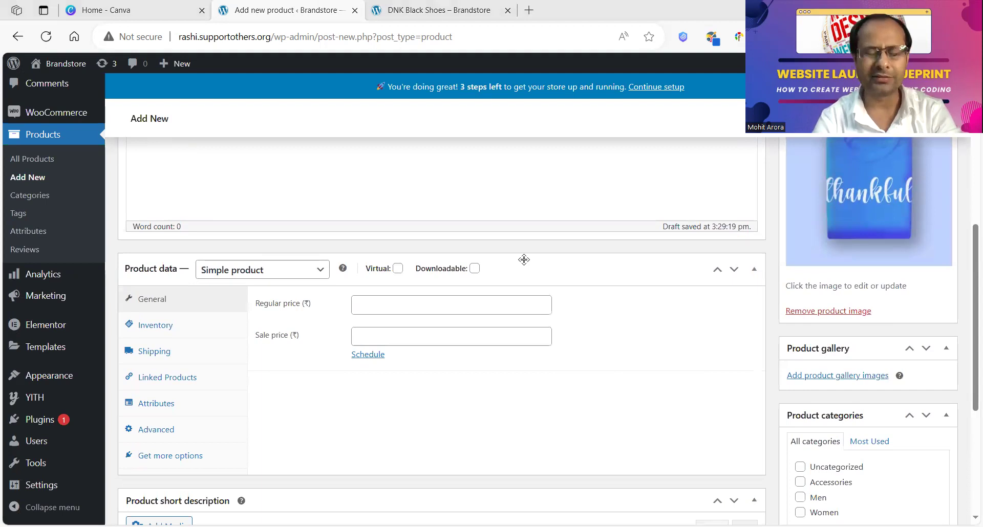
left_click(430, 310)
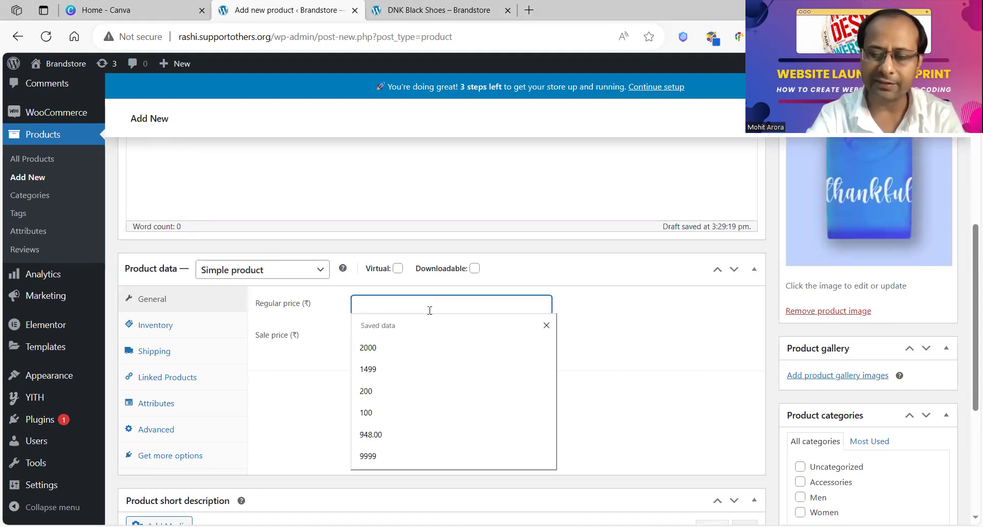
type("2500")
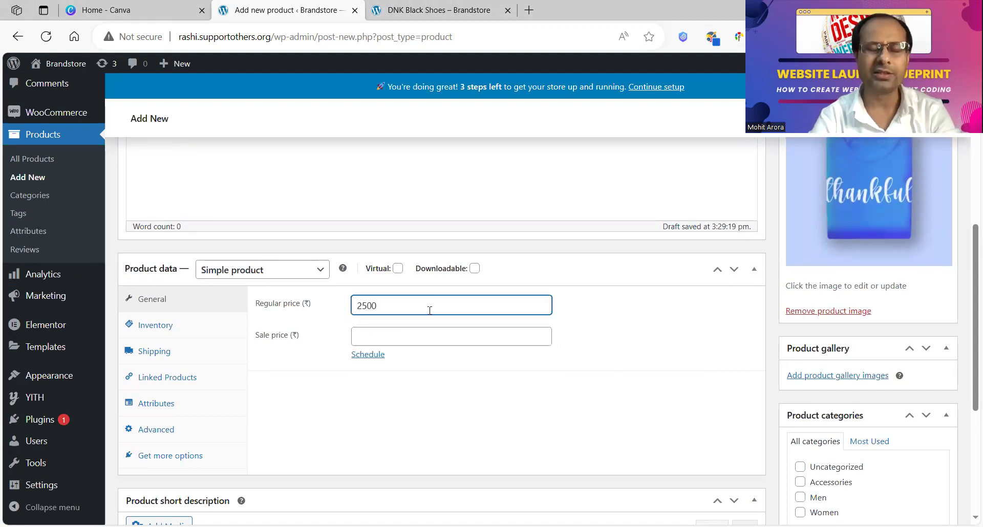
left_click(413, 333)
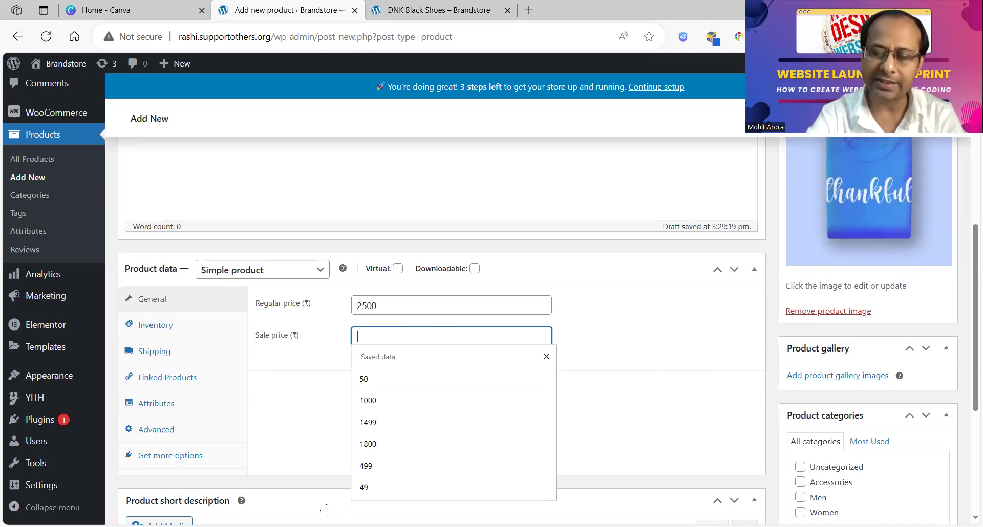
type("2000")
left_click(639, 385)
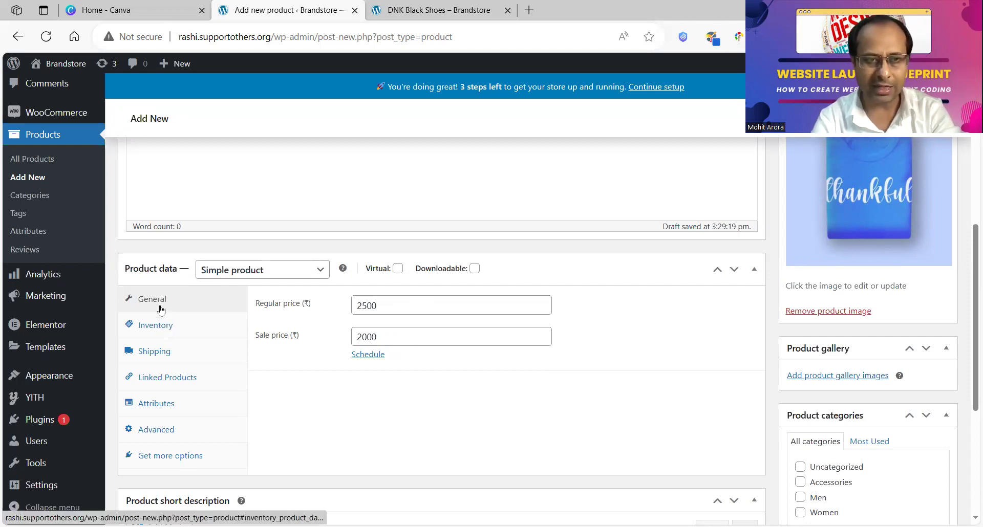
Review the Inventory stock settings, then publish the Jeans product.
left_click(156, 328)
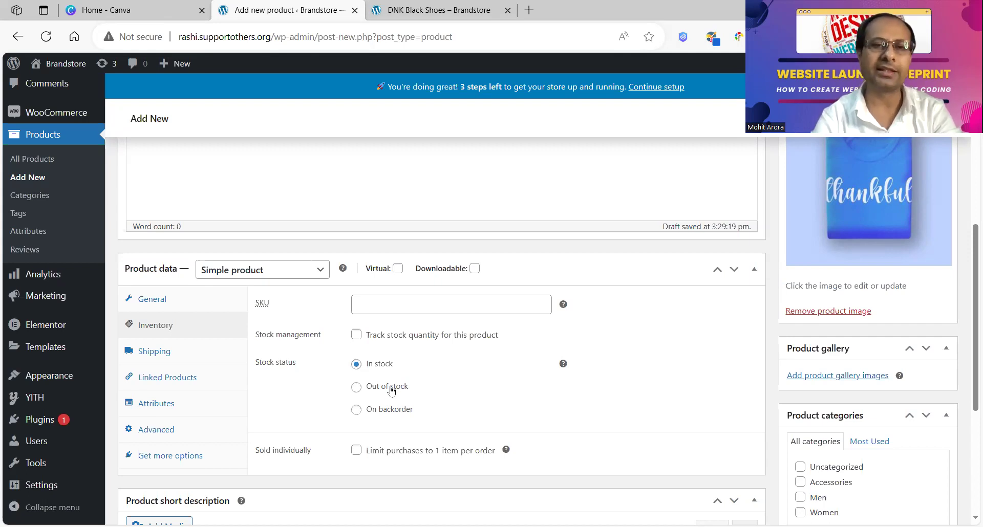
left_click_drag(968, 257, 967, 255)
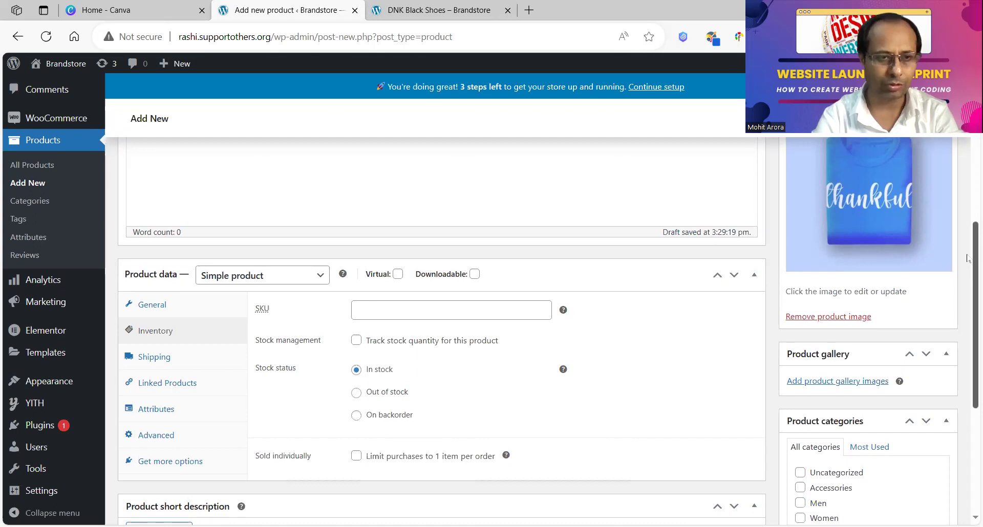
left_click(153, 306)
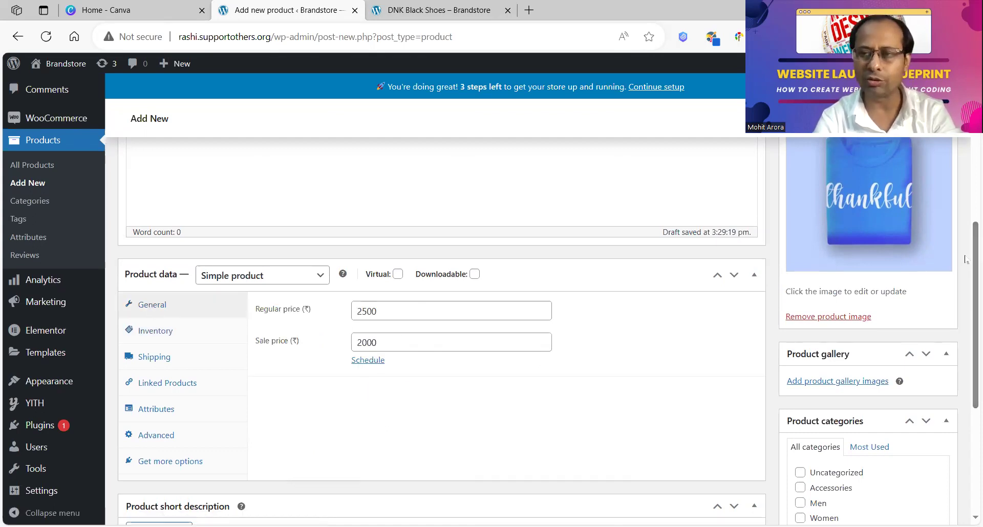
scroll(969, 471, "down", 5)
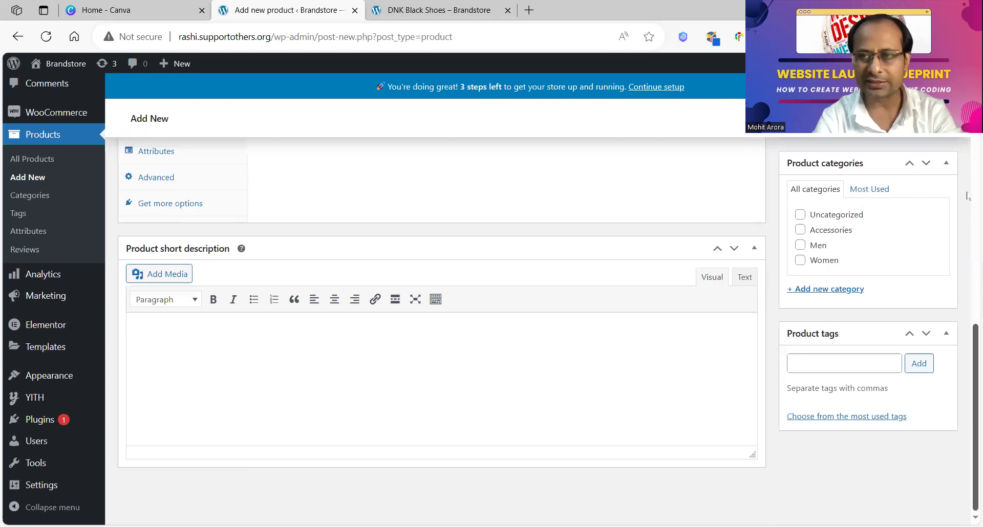
left_click_drag(974, 471, 975, 265)
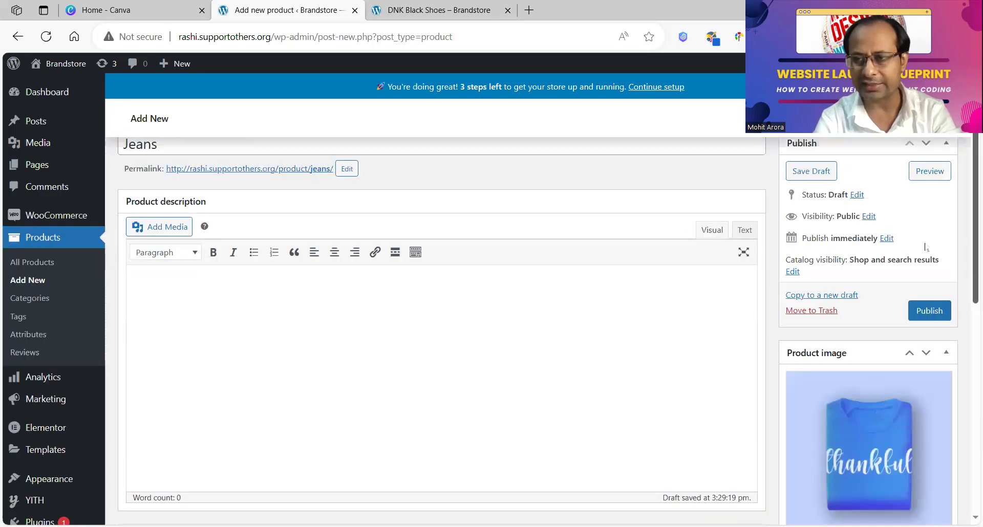
left_click(929, 311)
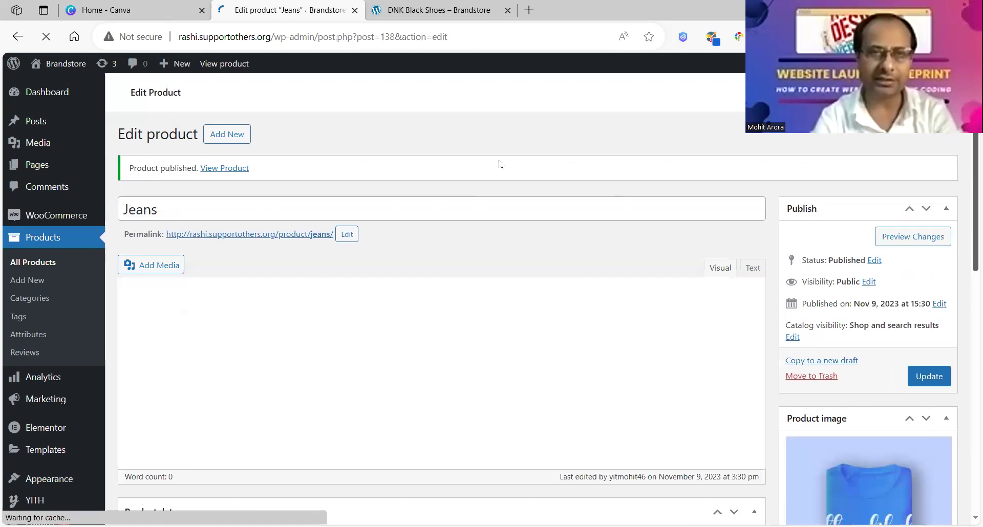
Search the storefront for 'jeans' and see Jeans listed at ₹2,000.00, down from ₹2,500.00.
key("ctrl+Tab")
left_click(391, 88)
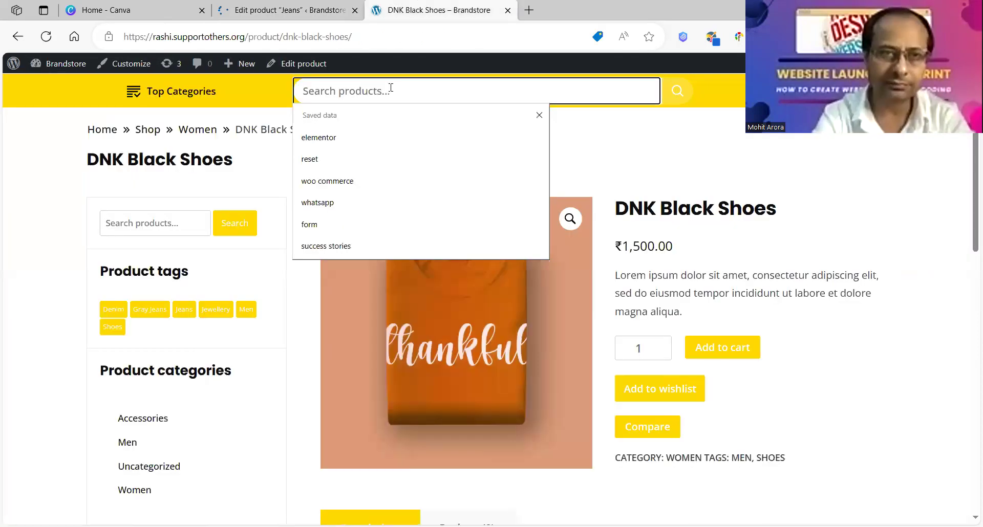
type("jeans")
key("Return")
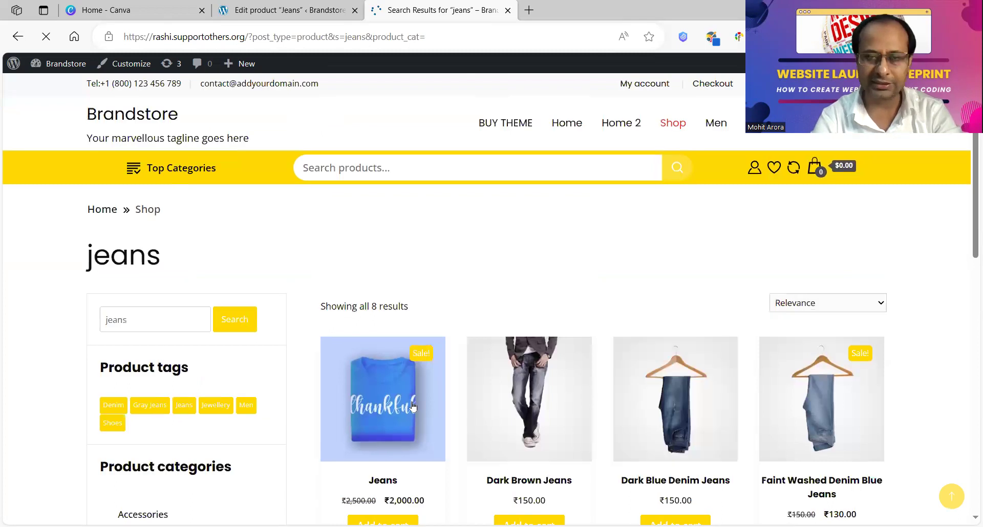
scroll(658, 280, "down", 2)
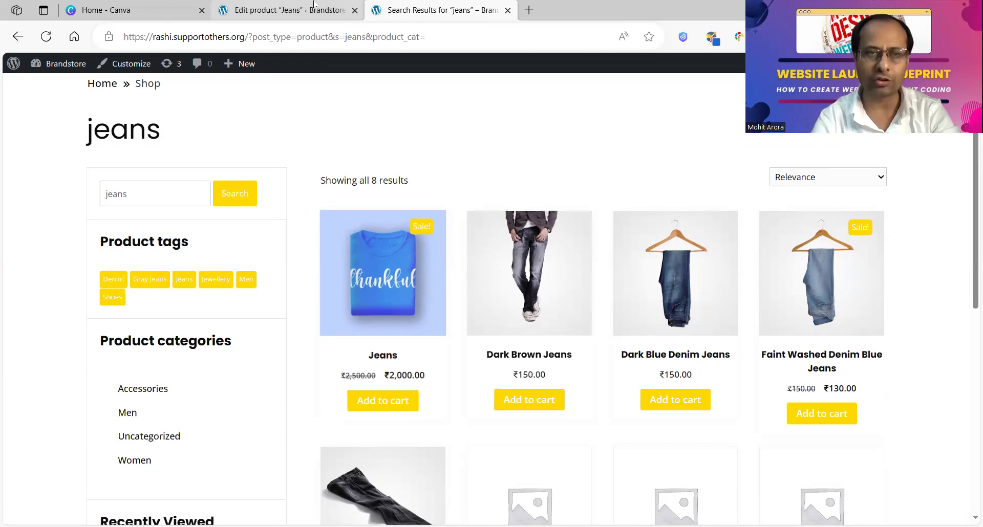
left_click(293, 11)
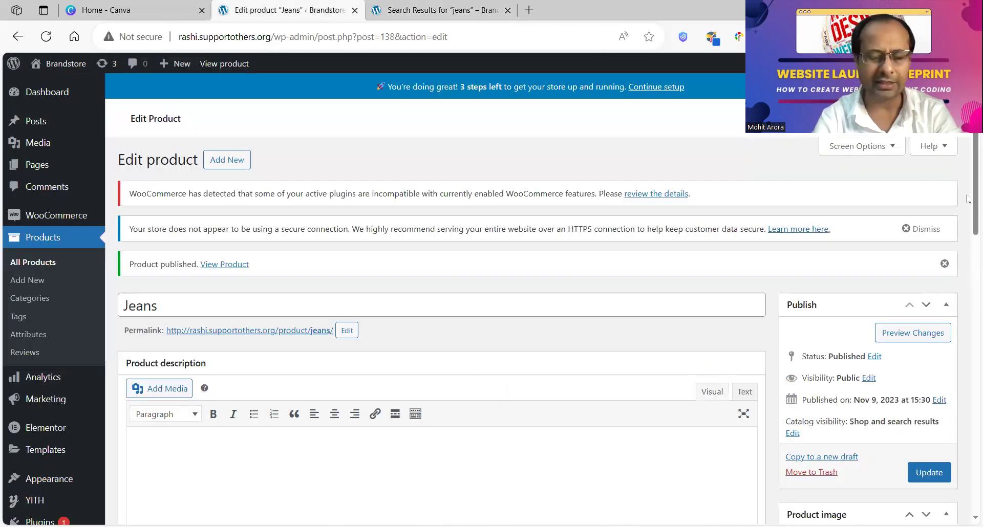
Open the Jeans Inventory settings and update the product.
scroll(967, 247, "down", 3)
scroll(577, 345, "down", 5)
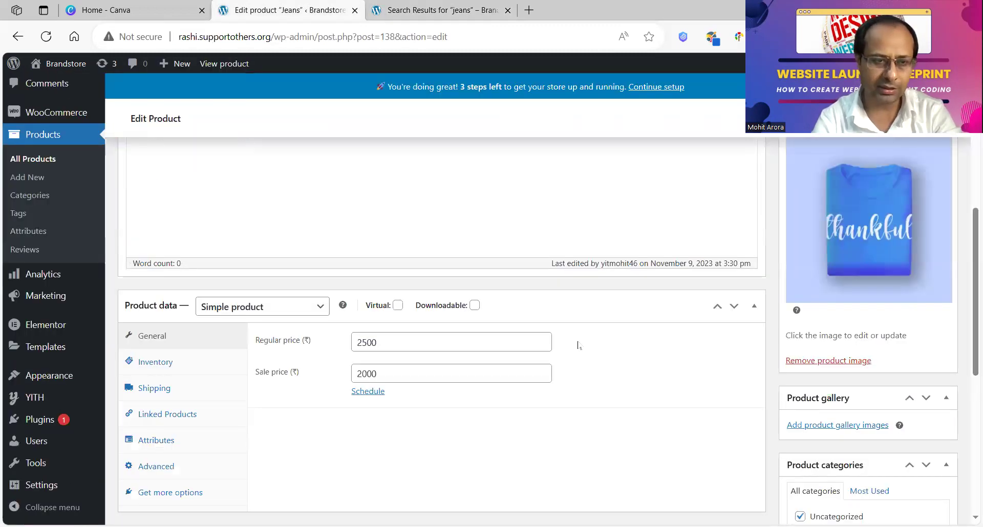
left_click(165, 363)
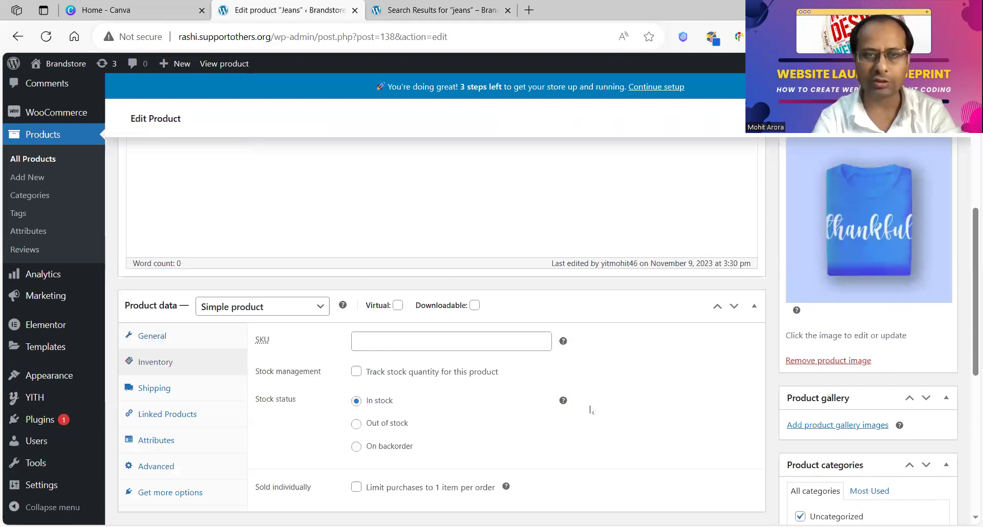
scroll(932, 301, "up", 5)
left_click(923, 351)
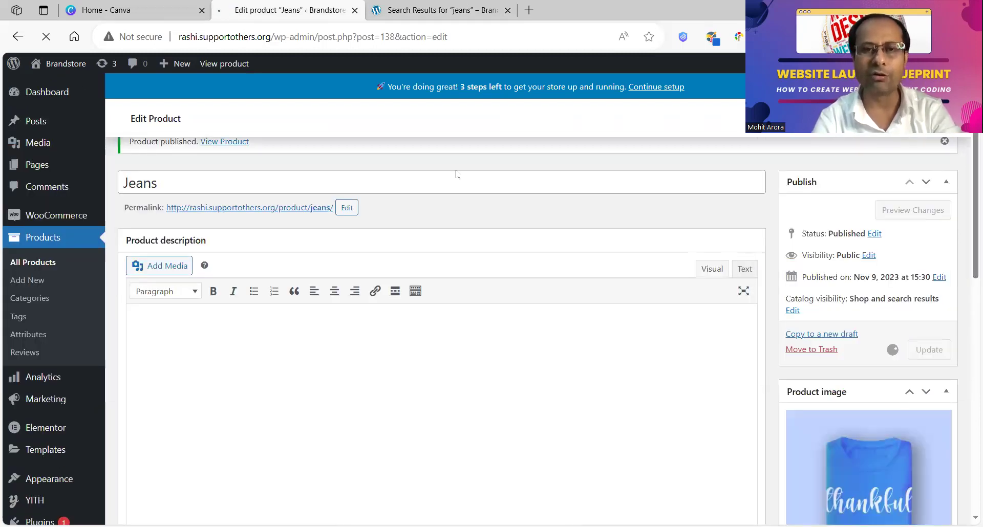
Open the Jeans product page from the search results, add it to the wishlist, and go home.
key("ctrl+Tab")
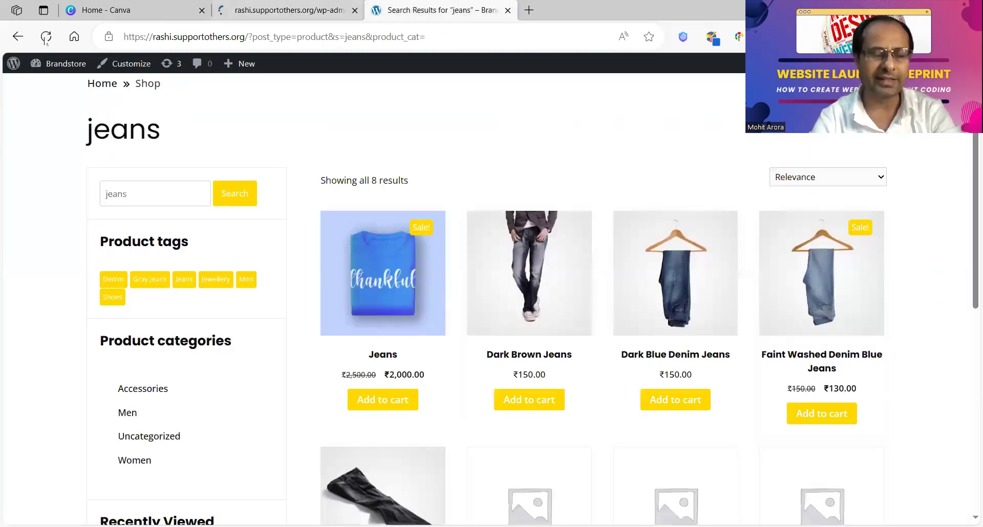
left_click(508, 341)
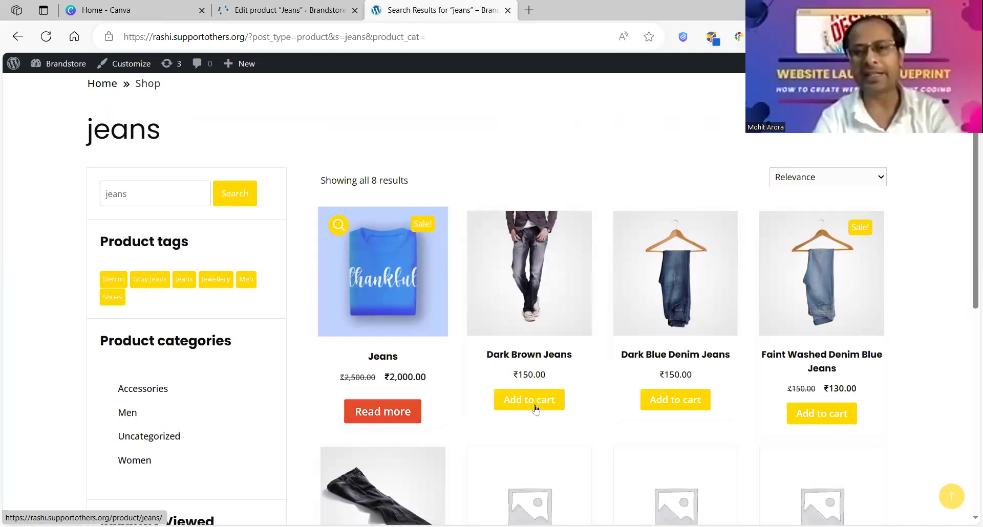
left_click(384, 418)
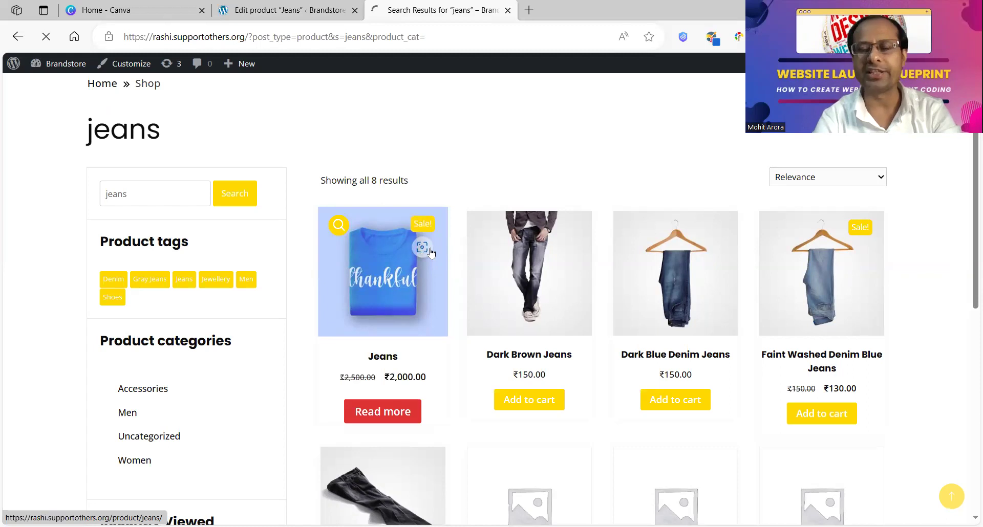
left_click(430, 252)
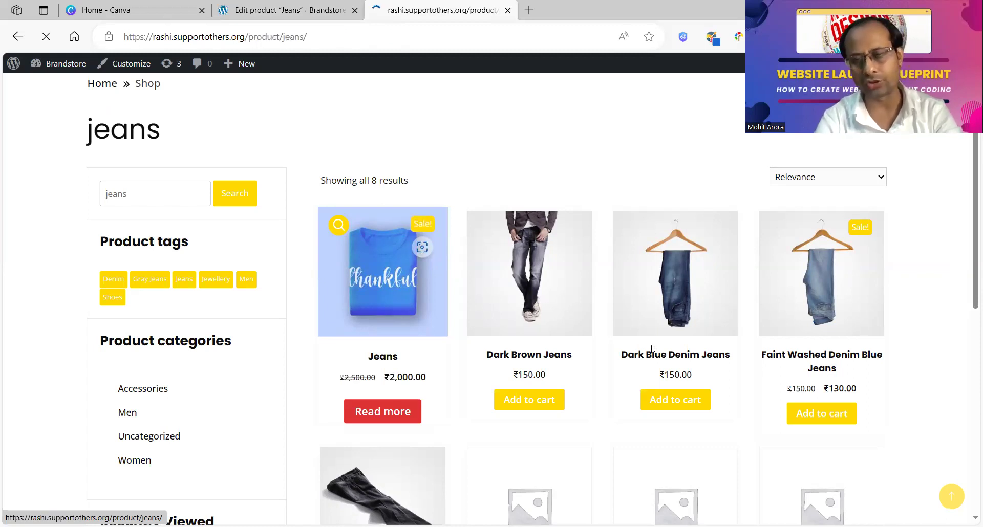
left_click_drag(616, 354, 670, 353)
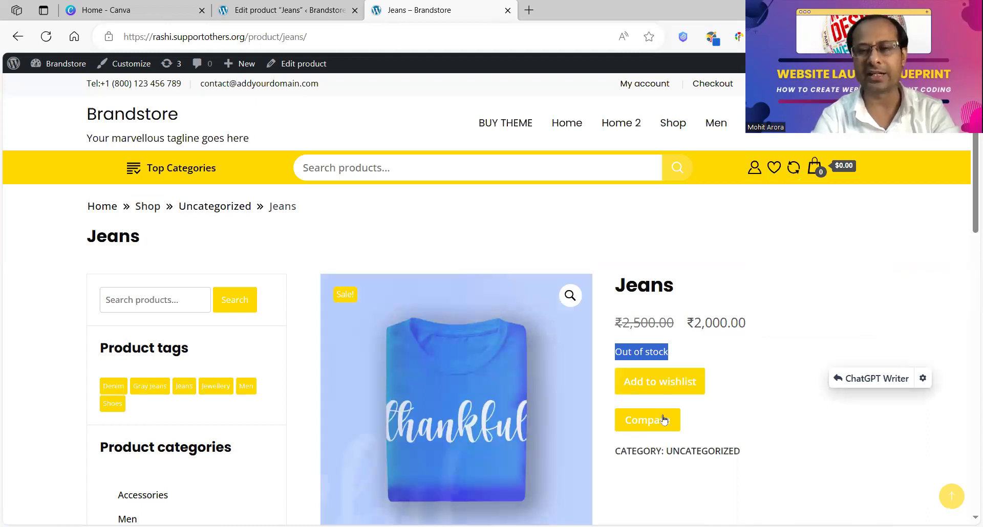
left_click(660, 381)
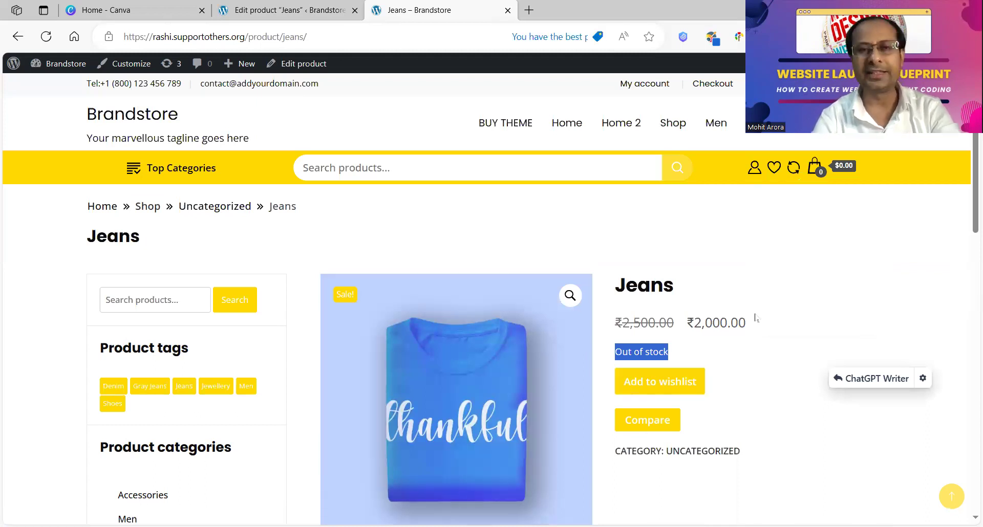
left_click(108, 119)
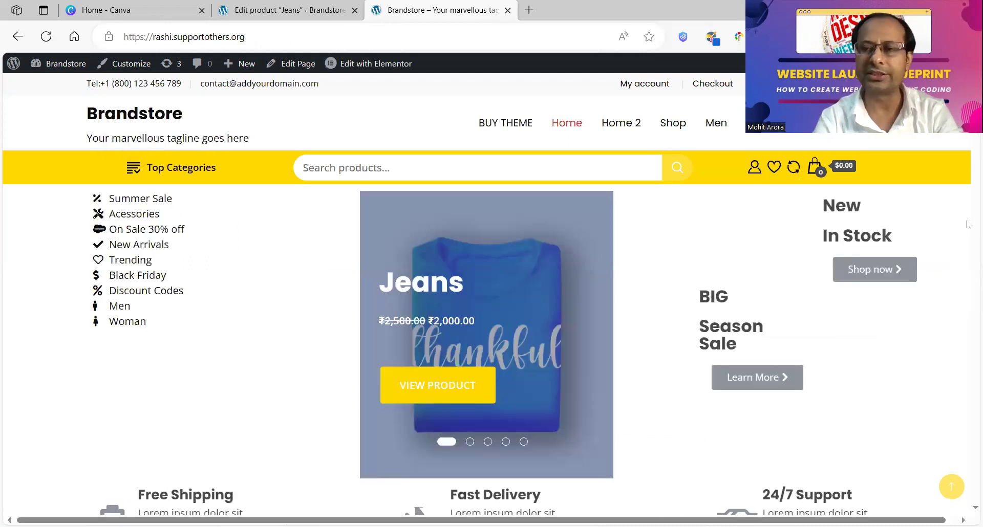
Scroll through the Home 2 storefront page, briefly checking the Jeans product editor.
scroll(967, 168, "down", 5)
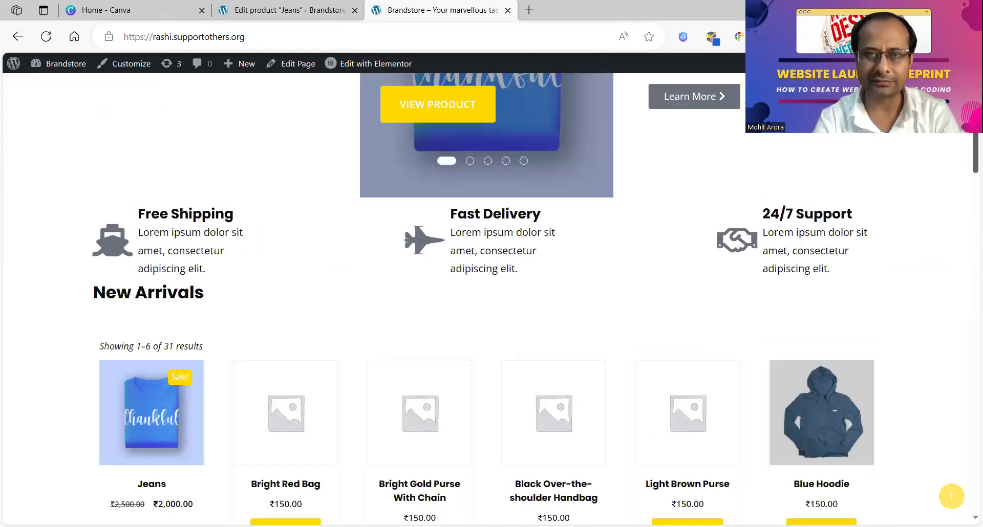
scroll(967, 168, "up", 5)
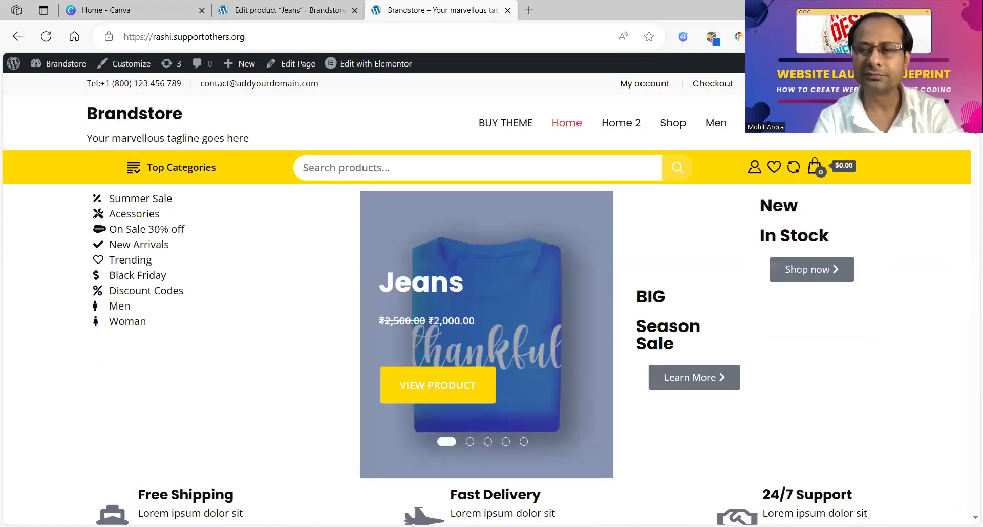
scroll(967, 219, "down", 12)
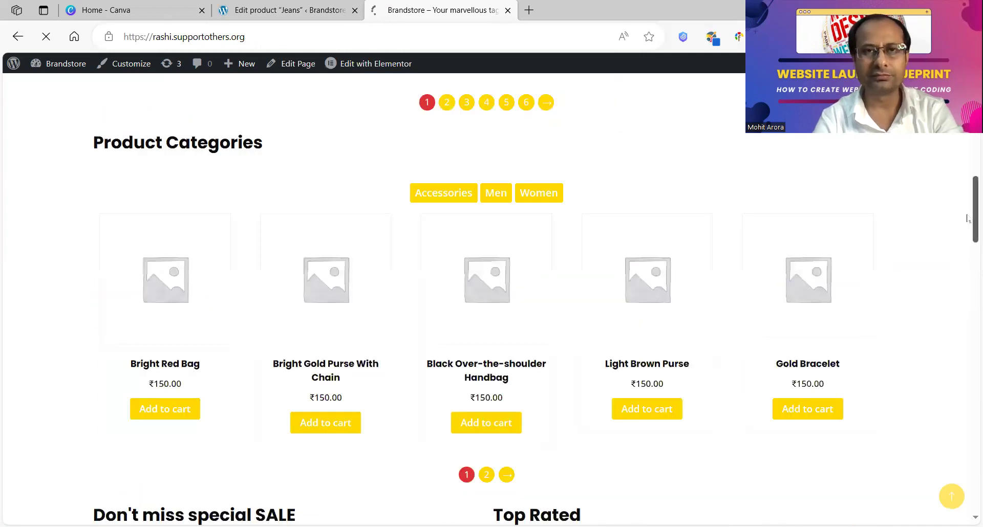
left_click_drag(967, 214, 967, 124)
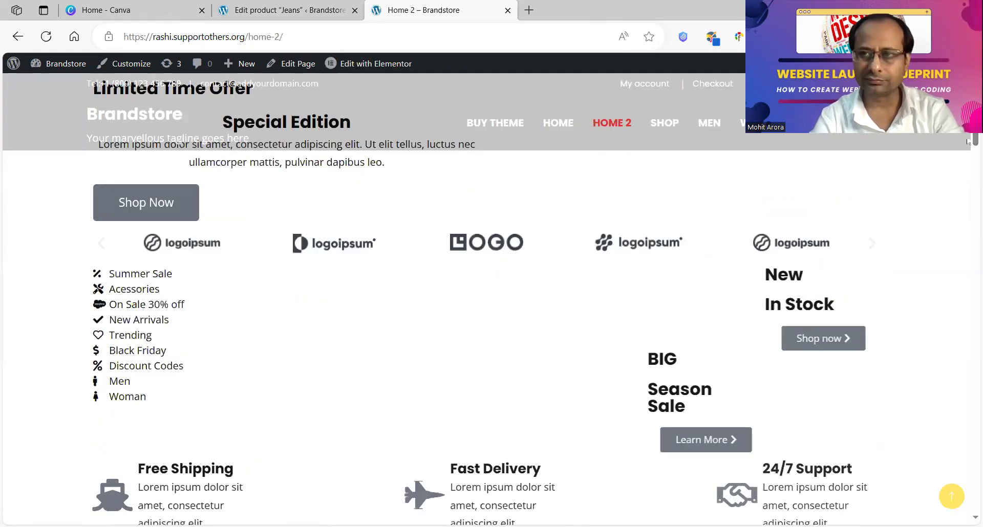
left_click_drag(966, 125, 966, 243)
scroll(967, 243, "down", 10)
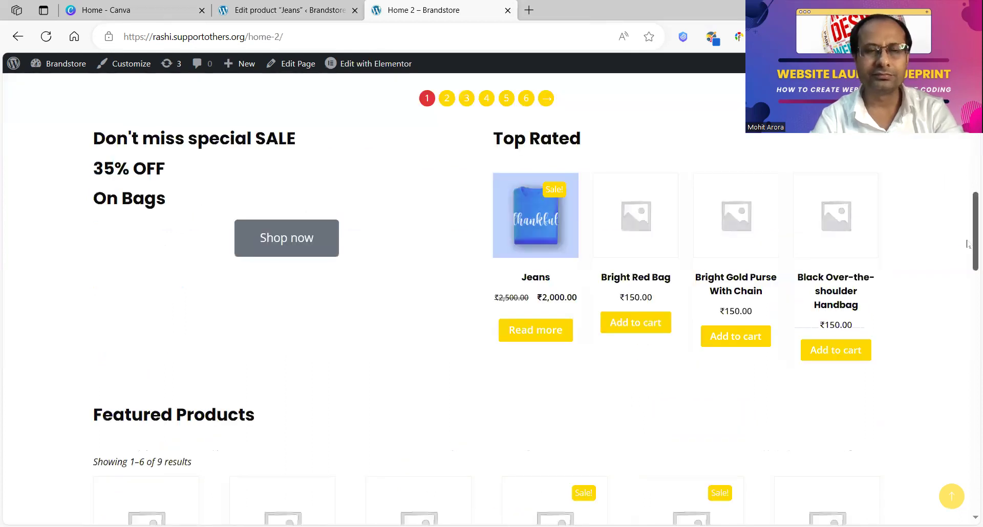
scroll(967, 324, "down", 5)
scroll(967, 177, "up", 5)
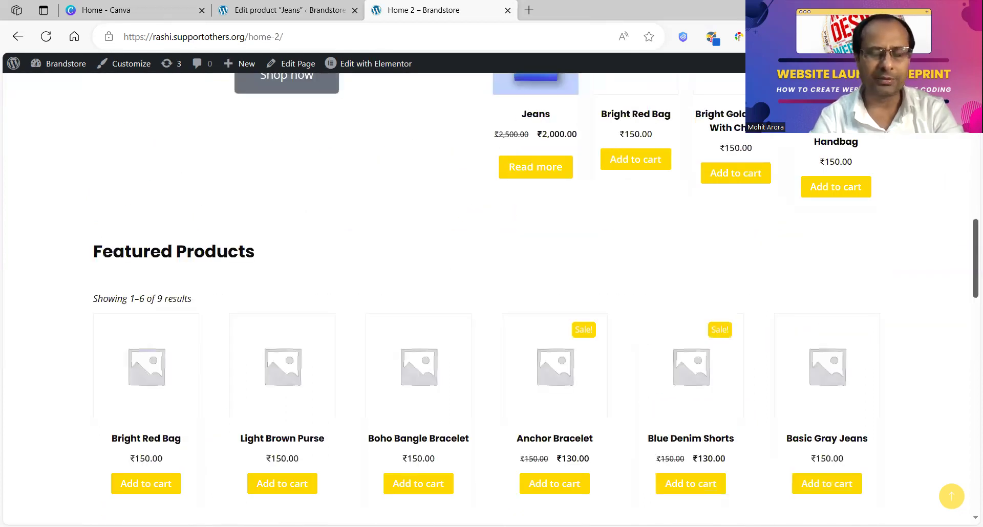
scroll(540, 202, "up", 10)
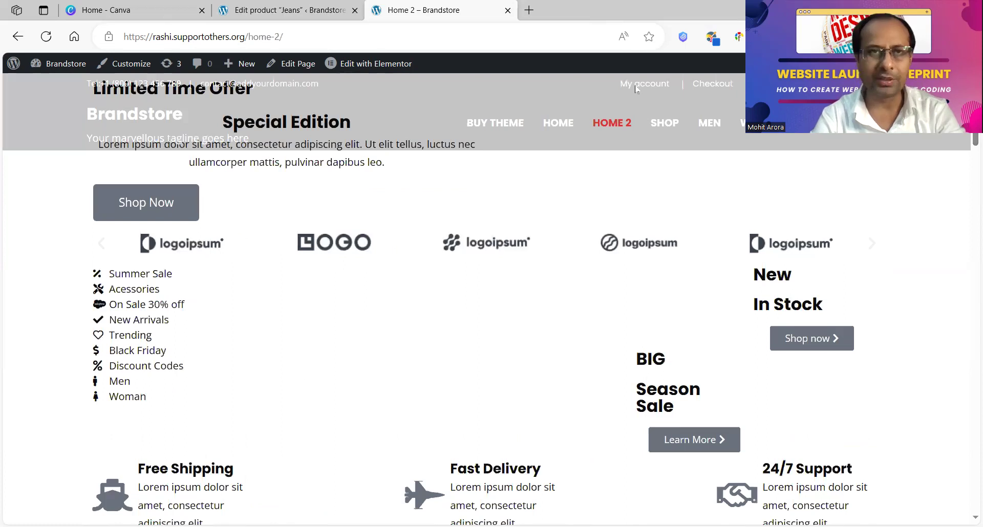
left_click(332, 12)
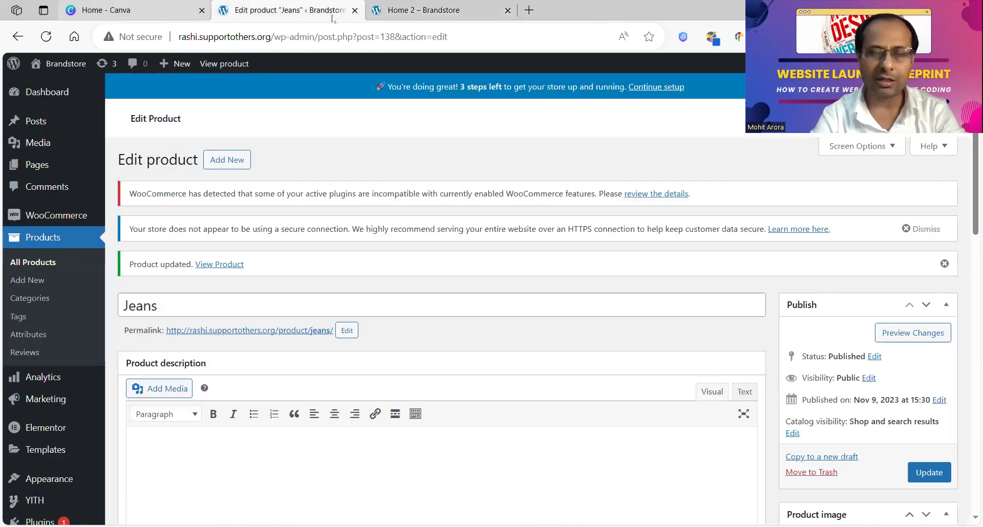
key("ctrl+Tab")
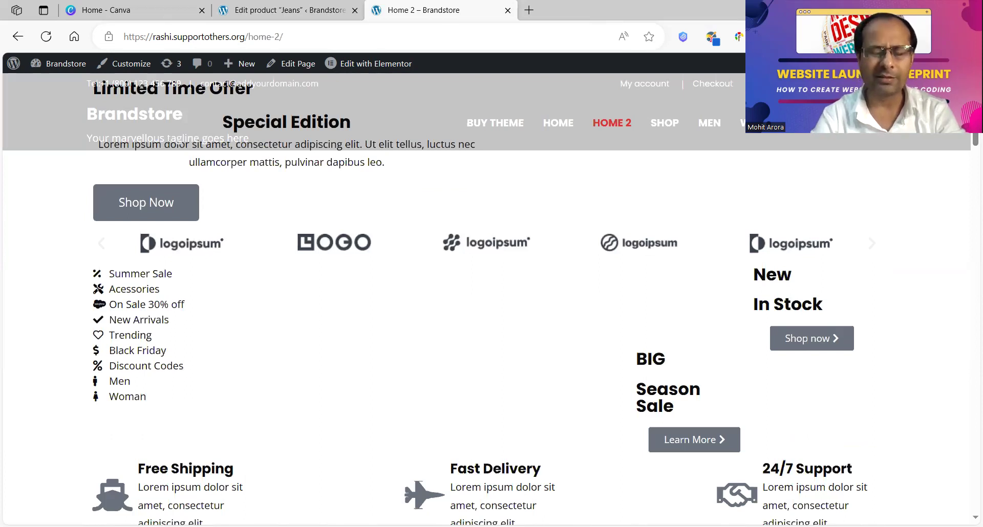
left_click(290, 7)
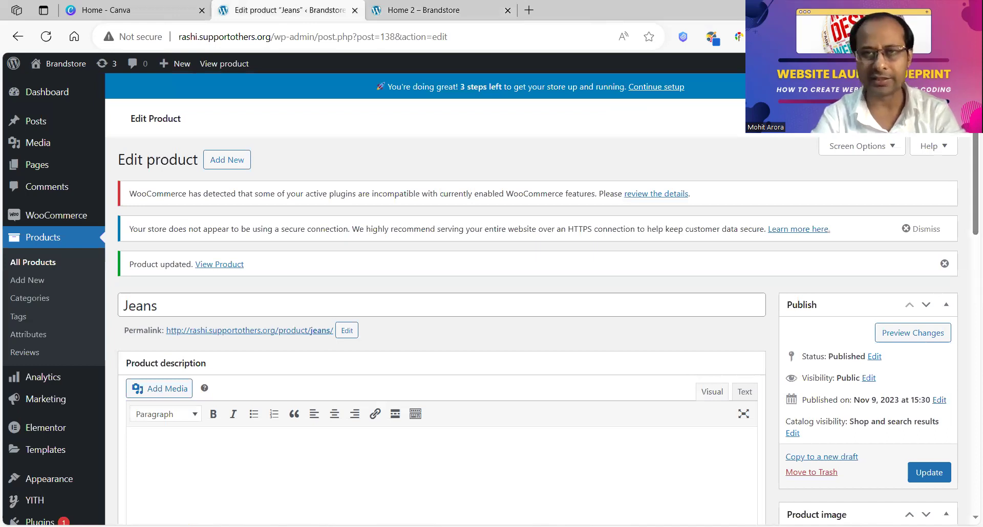
key("ctrl+Tab")
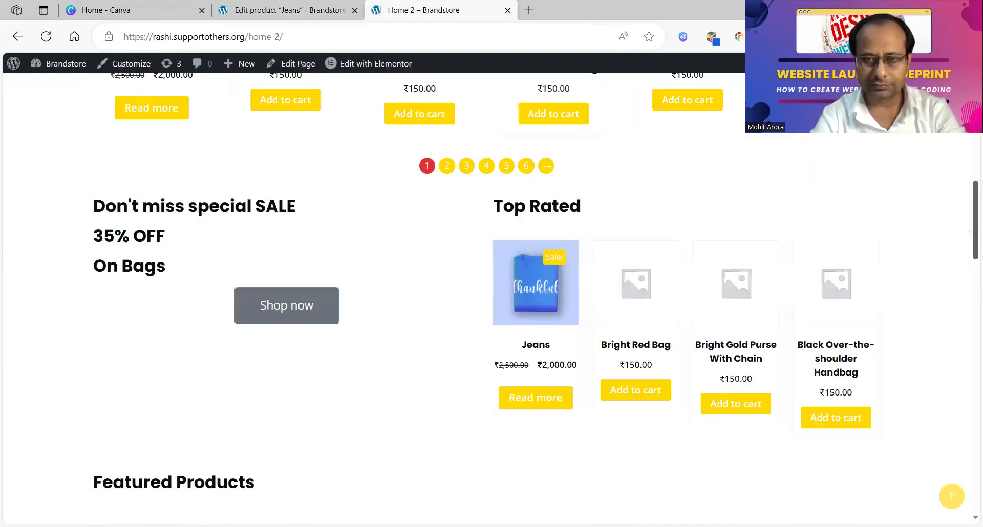
Add Bright Red Bag and Bright Gold Purse With Chain to the cart and view it.
left_click(638, 399)
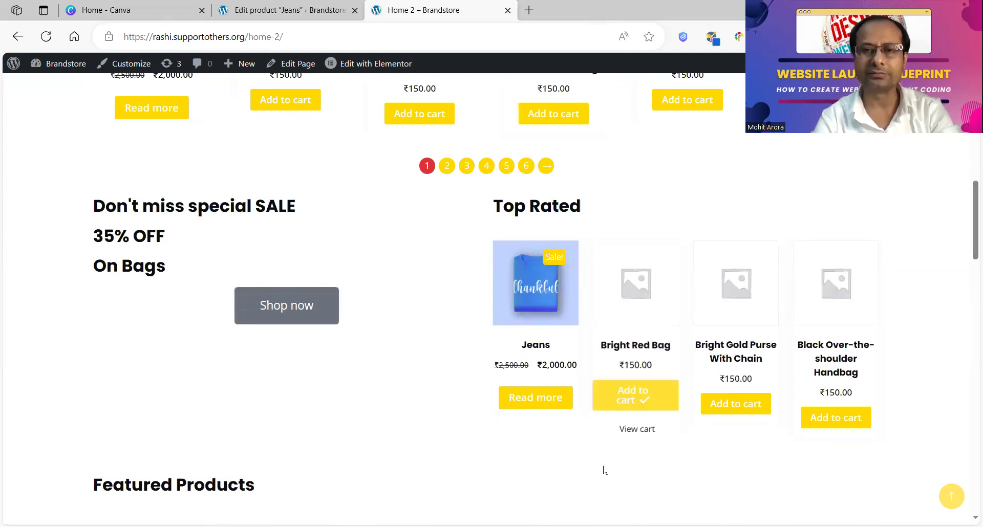
left_click(738, 409)
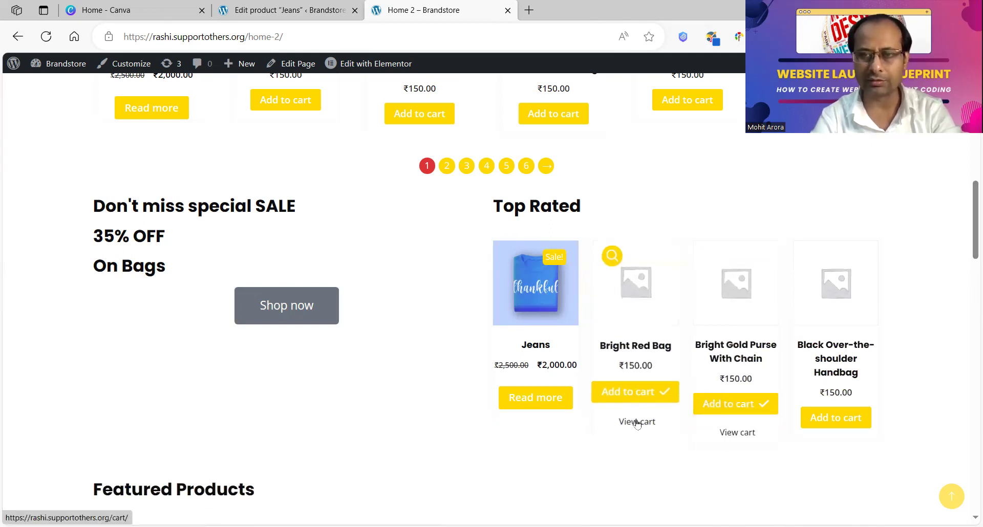
left_click(574, 356)
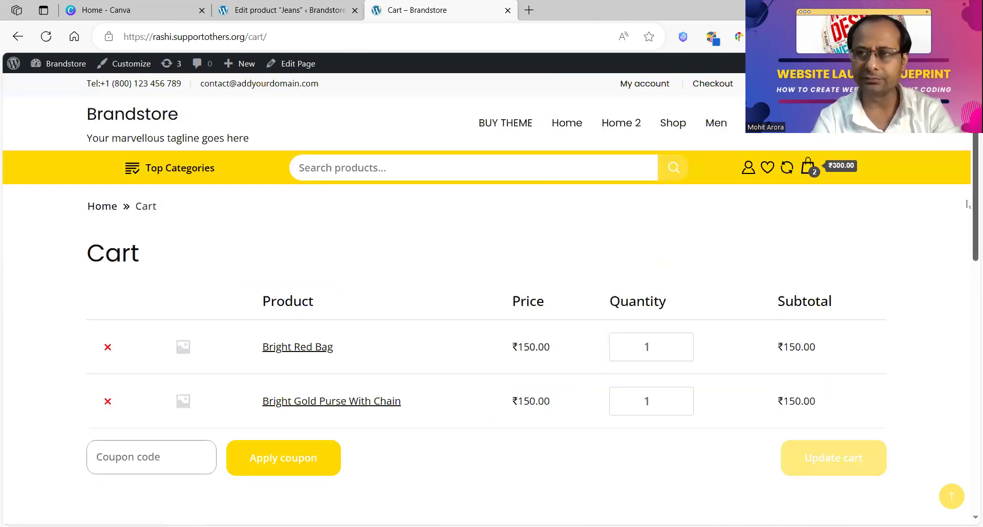
Look over the cart totals and its coupon code field.
scroll(967, 238, "down", 5)
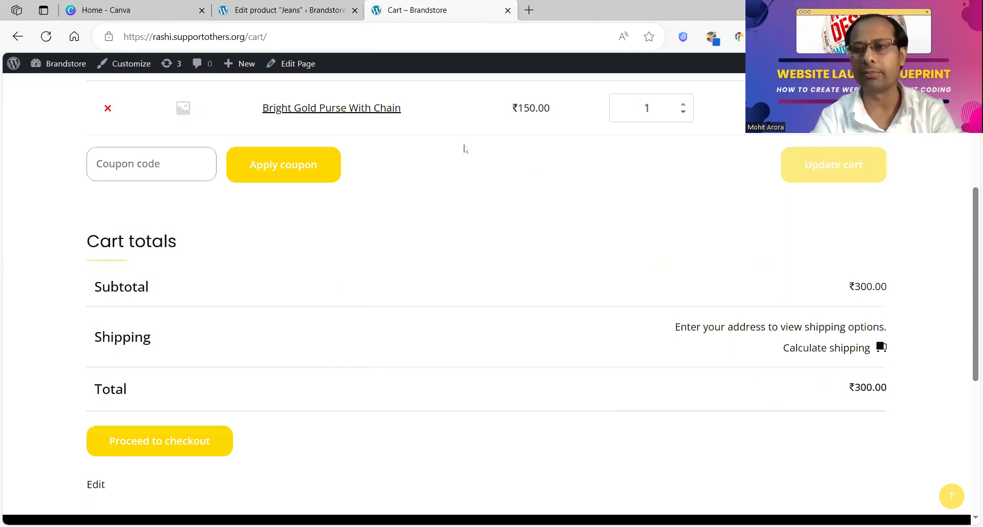
mouse_move(967, 220)
left_mouse_down()
mouse_move(967, 297)
mouse_move(966, 226)
left_mouse_up()
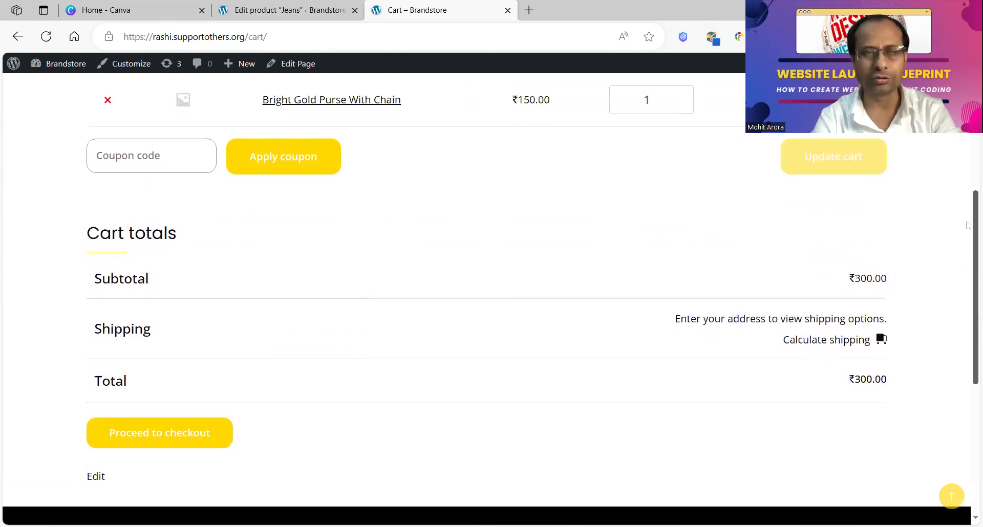
left_click(296, 6)
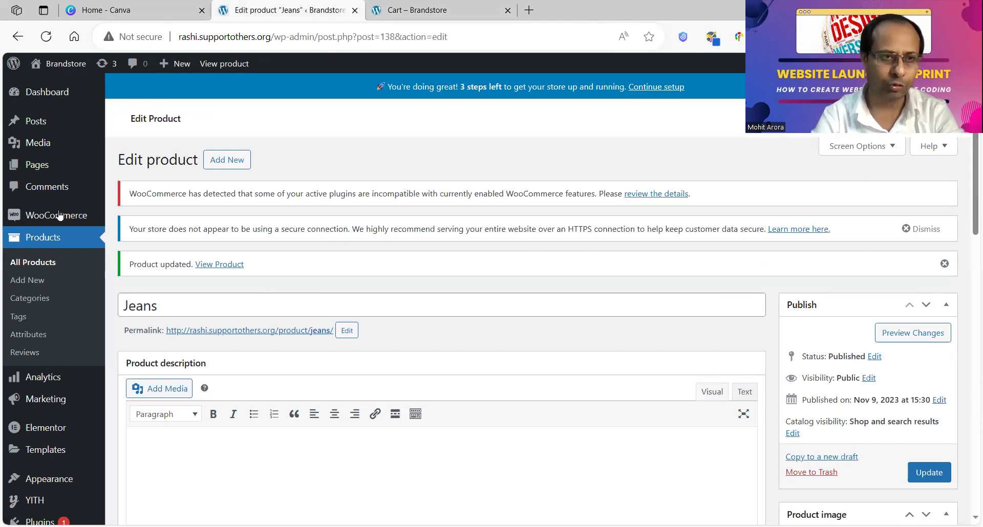
mouse_move(59, 218)
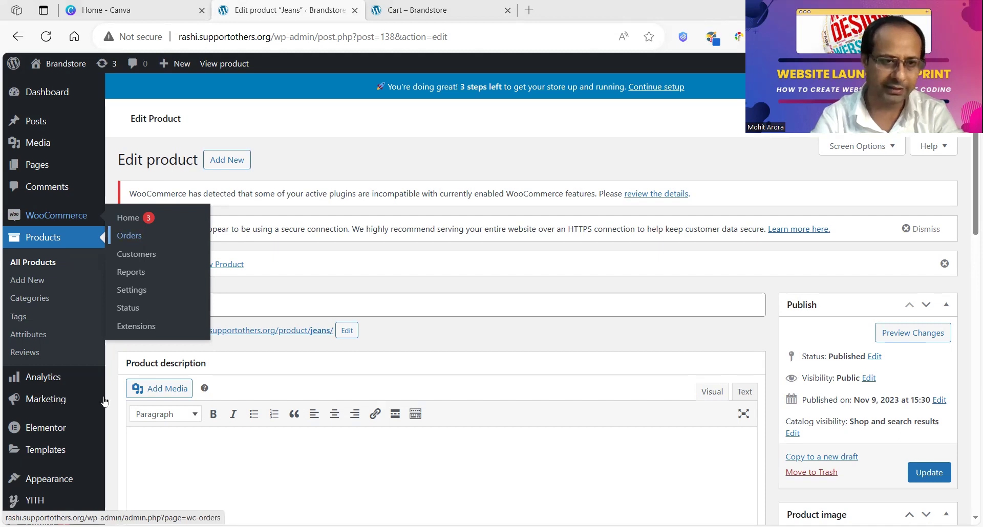
mouse_move(49, 407)
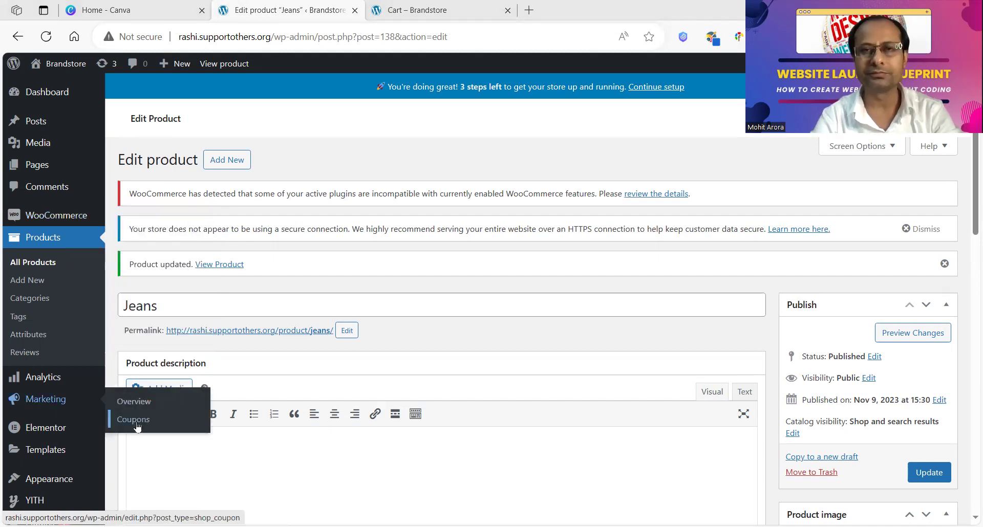
key("ctrl+Tab")
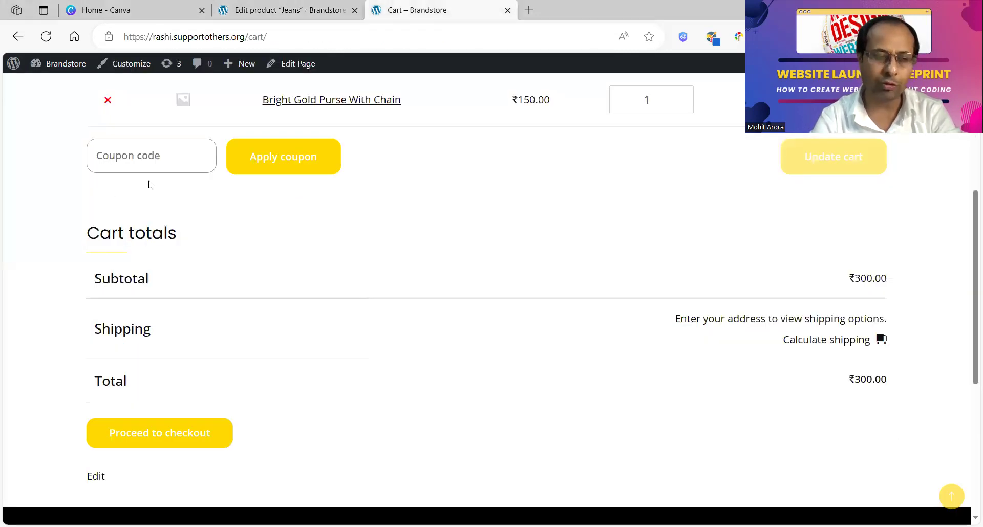
left_click(162, 154)
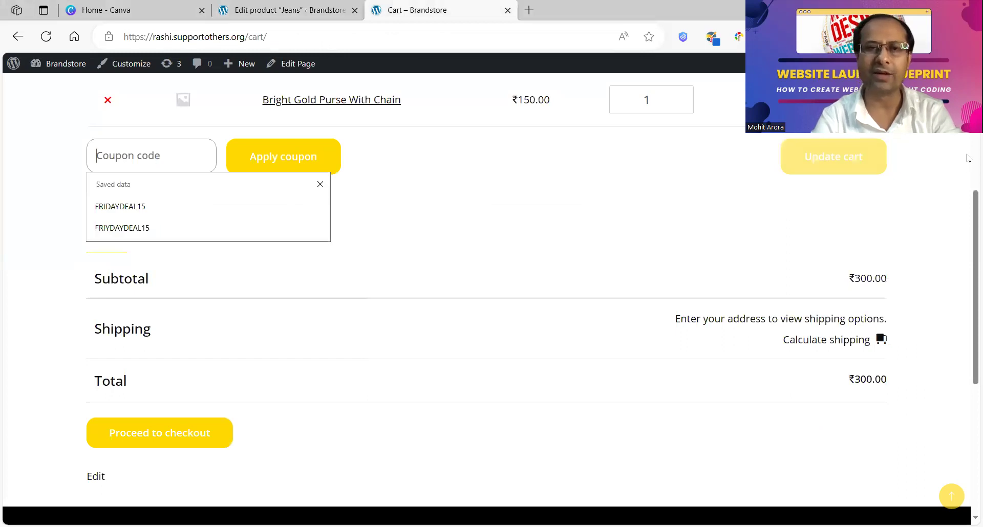
scroll(968, 157, "up", 5)
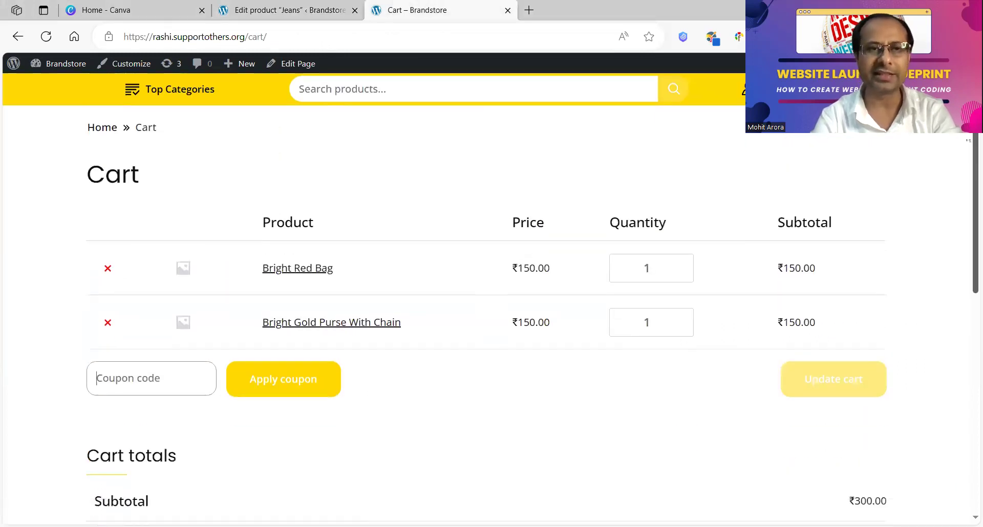
scroll(968, 140, "down", 1)
scroll(968, 141, "down", 2)
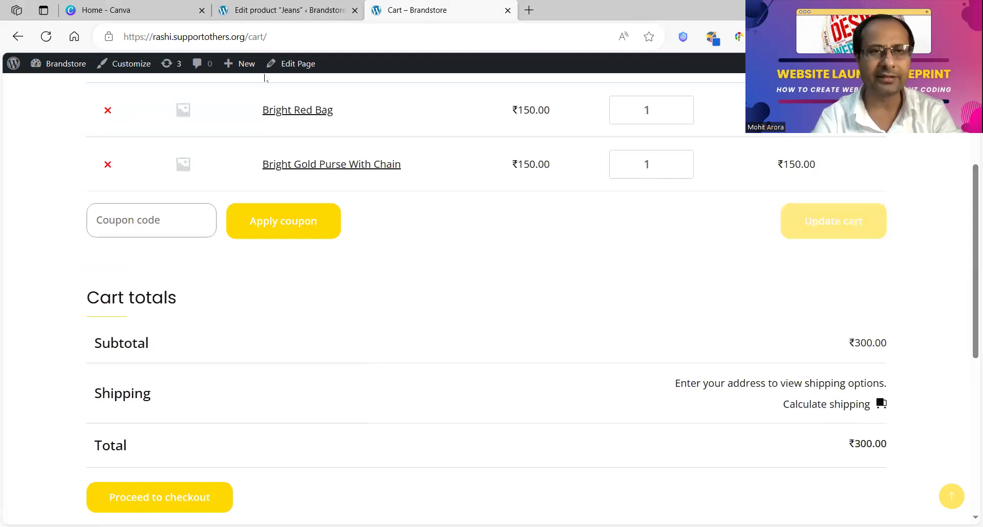
Open Marketing > Coupons in the admin.
left_click(282, 10)
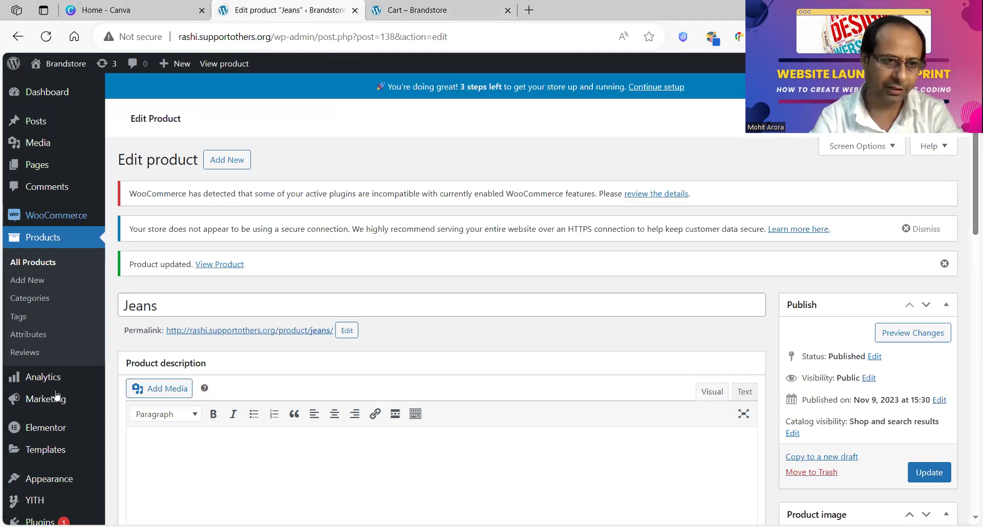
mouse_move(51, 404)
left_click(132, 424)
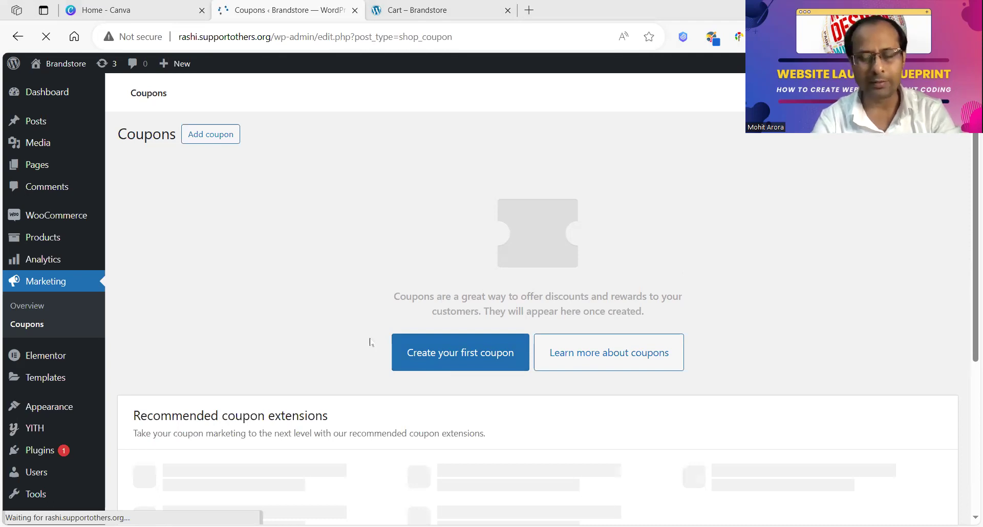
Create coupon DIWALI2023 with amount 200 and expiry 13 November 2023, then publish it.
left_click(437, 352)
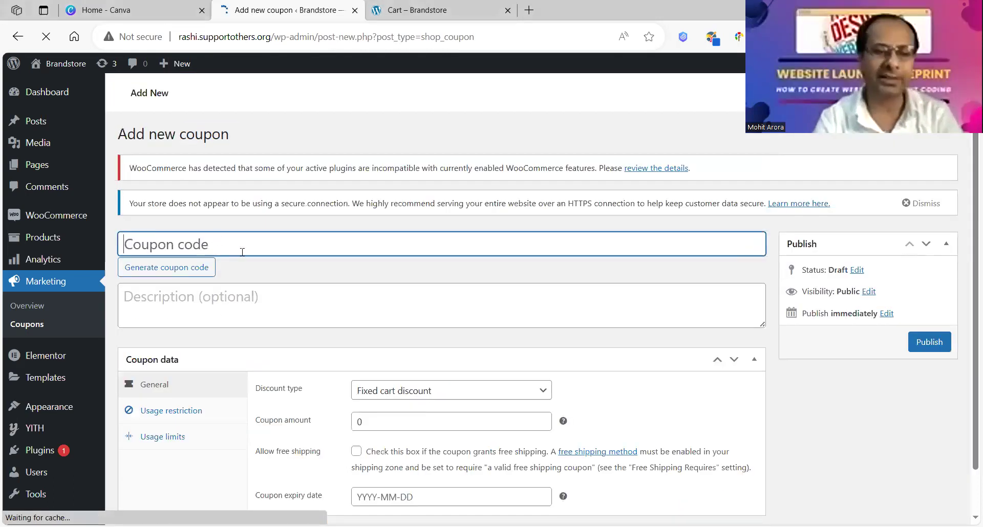
type("DIWALI2023")
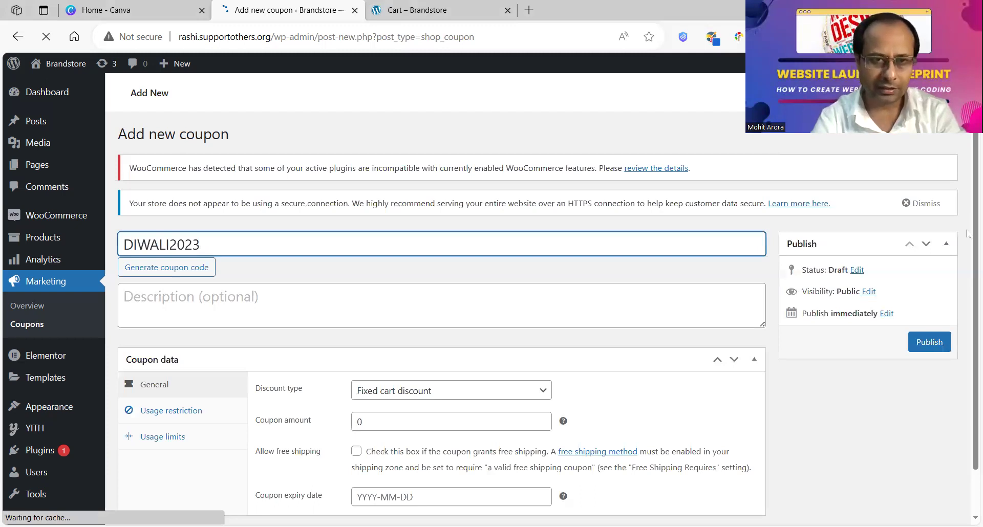
scroll(968, 235, "down", 1)
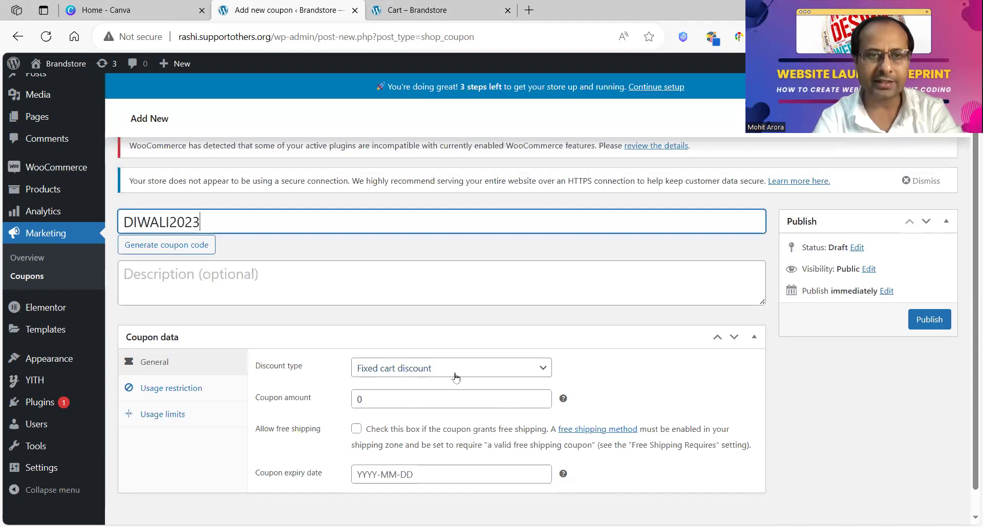
double_click(361, 400)
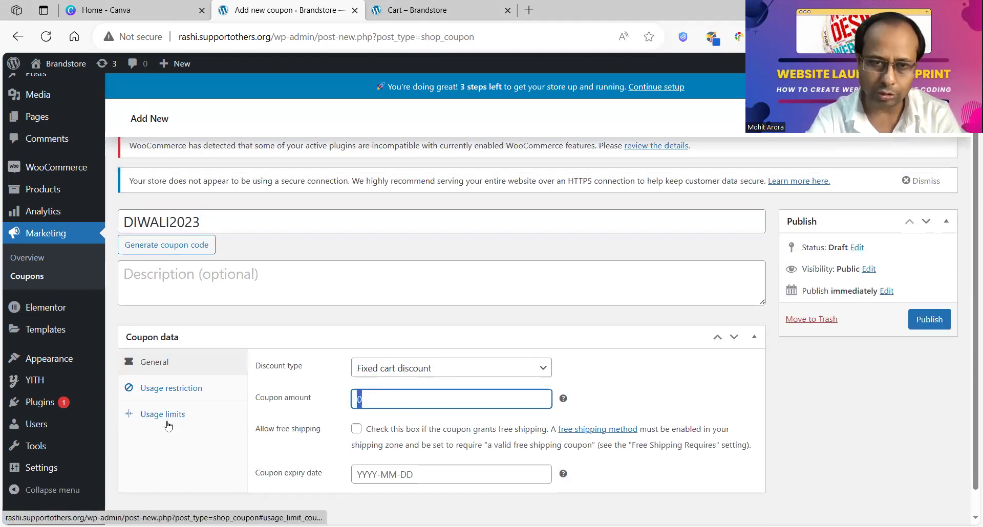
type("200")
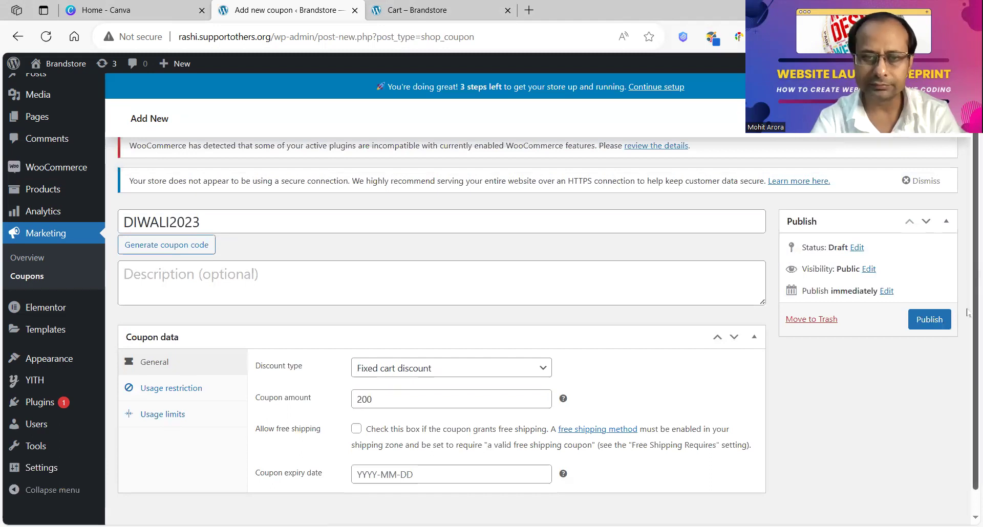
scroll(967, 348, "down", 1)
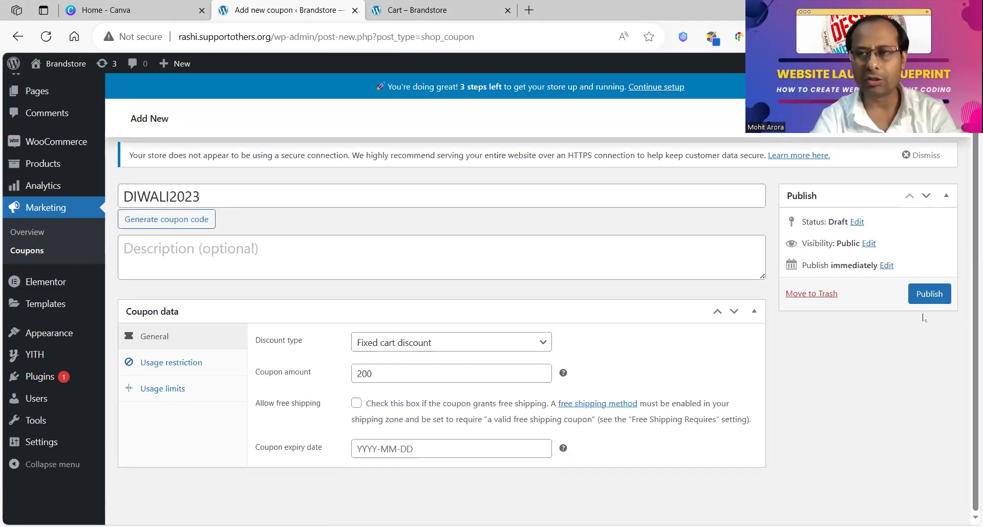
left_click(425, 453)
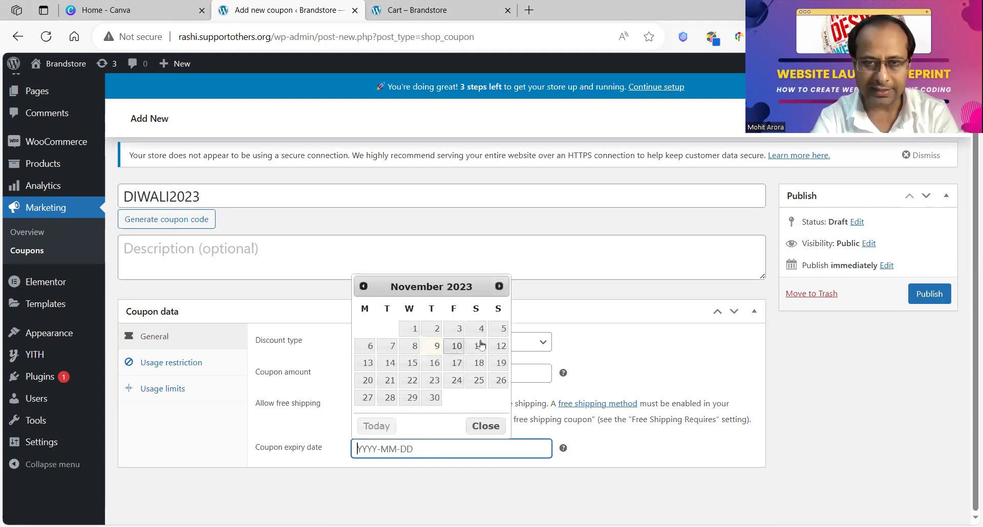
left_click(368, 363)
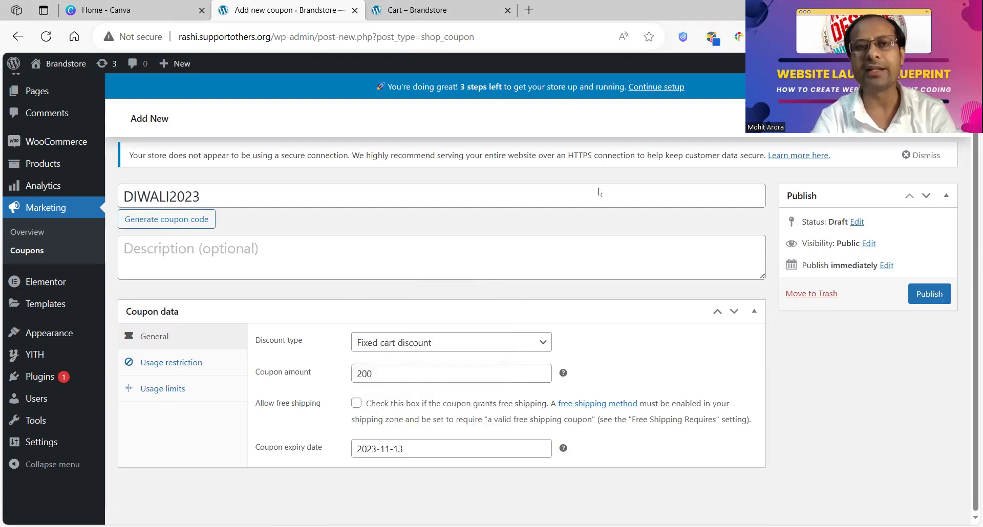
left_click(928, 295)
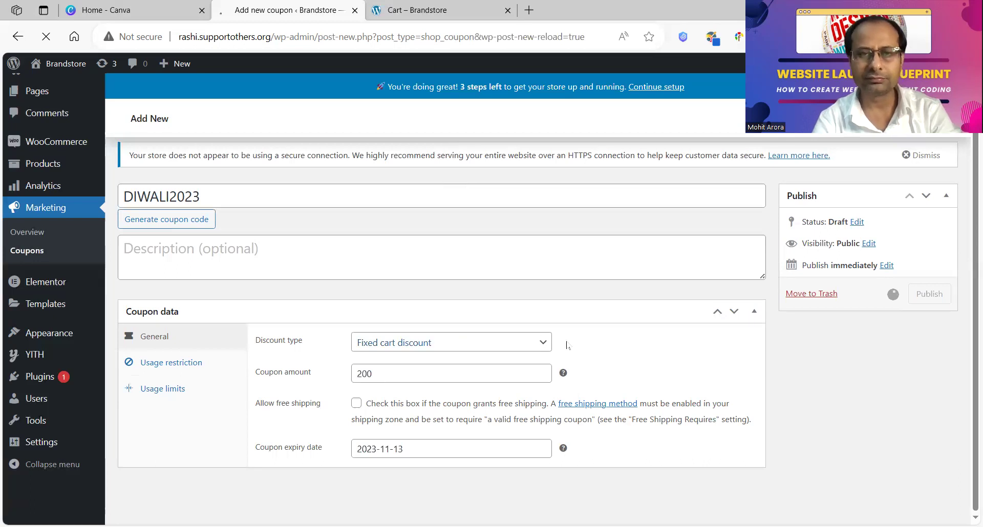
Keep Fixed cart discount as the discount type and wait for the publish to complete.
left_click(494, 342)
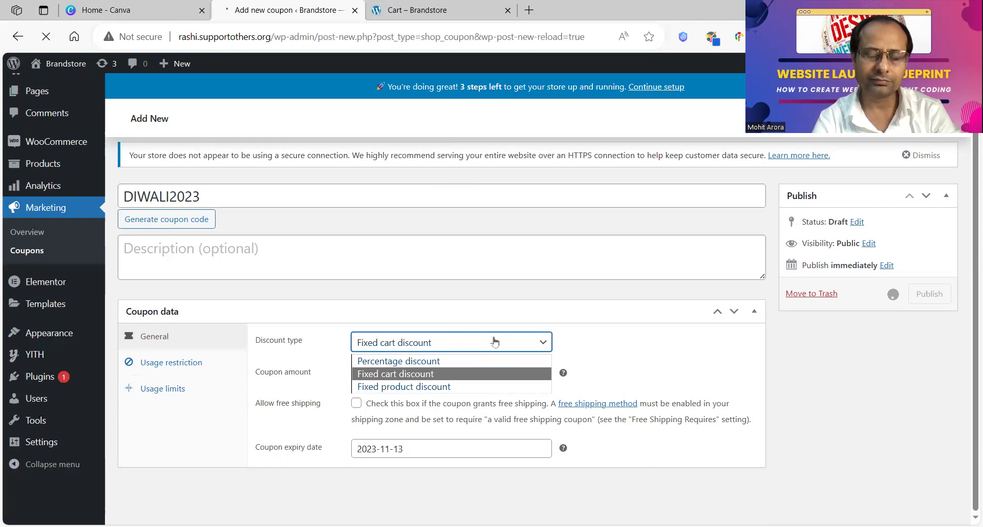
left_click(495, 342)
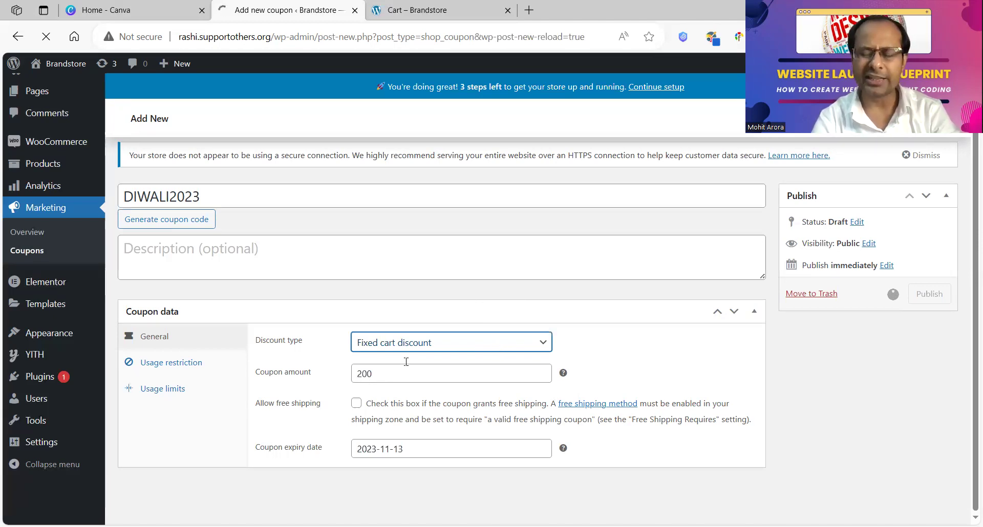
left_click(482, 342)
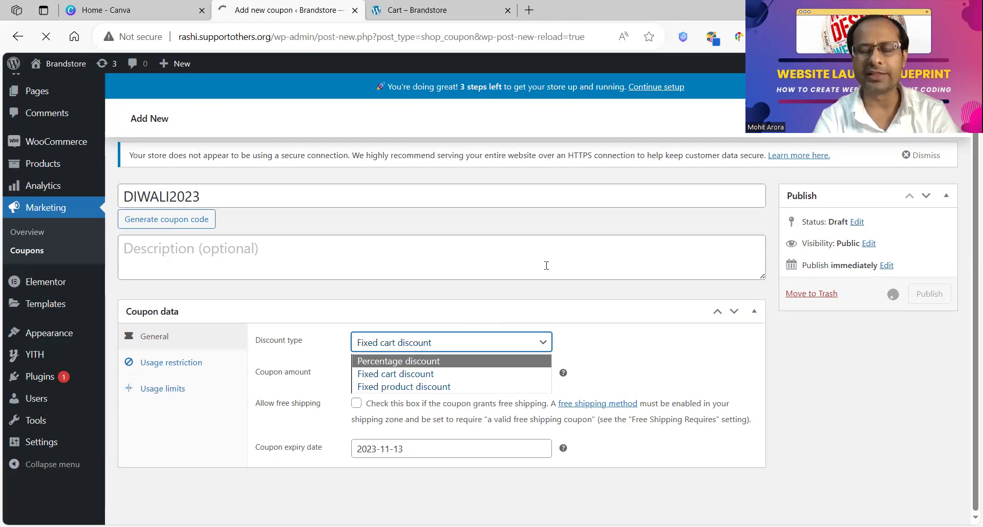
left_click(448, 343)
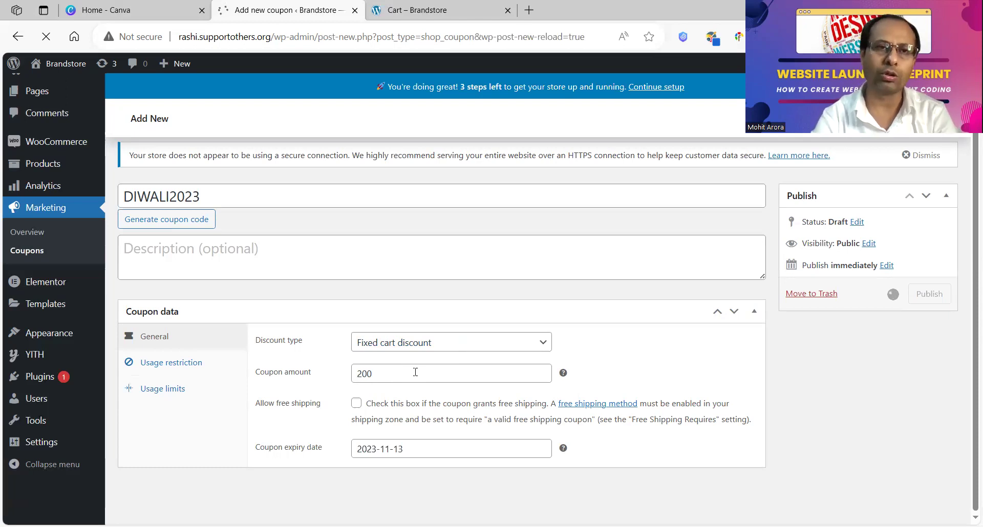
left_click(415, 346)
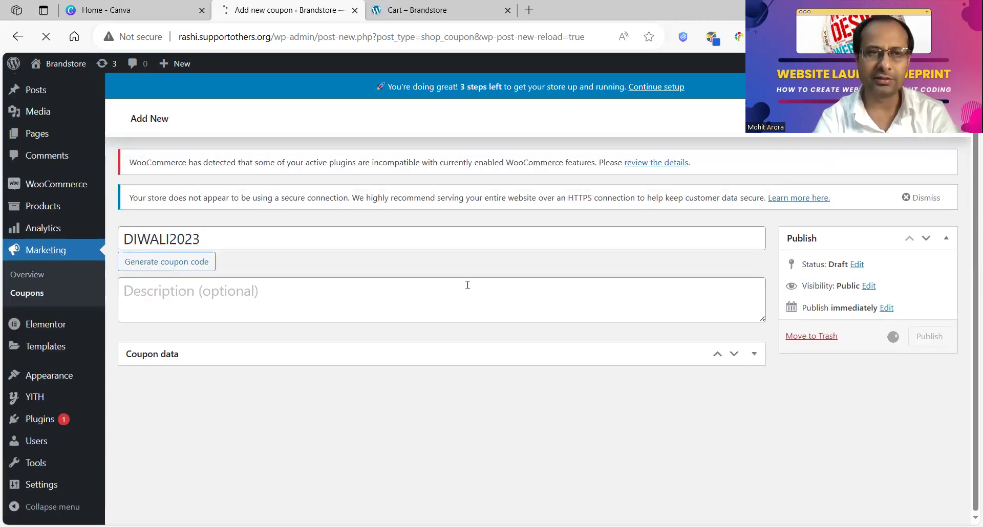
left_click(386, 353)
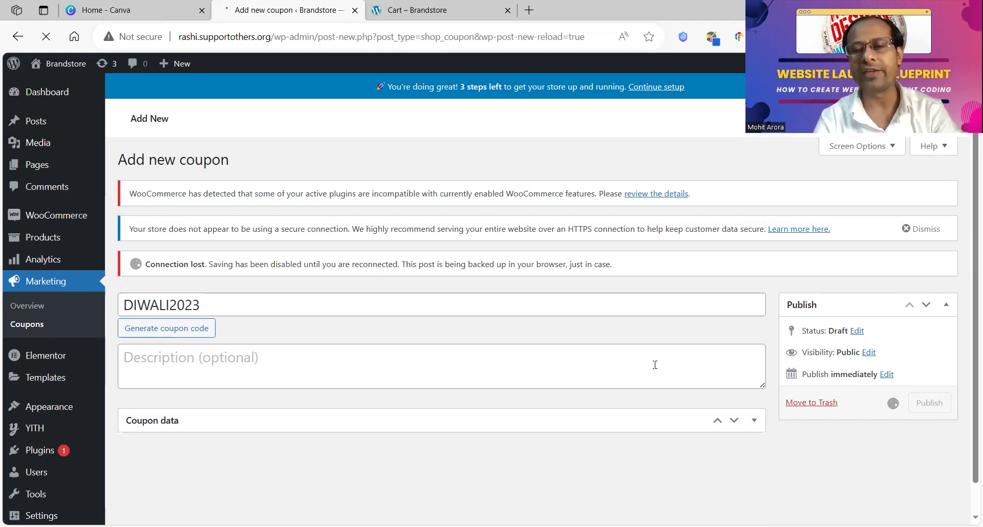
scroll(969, 205, "down", 1)
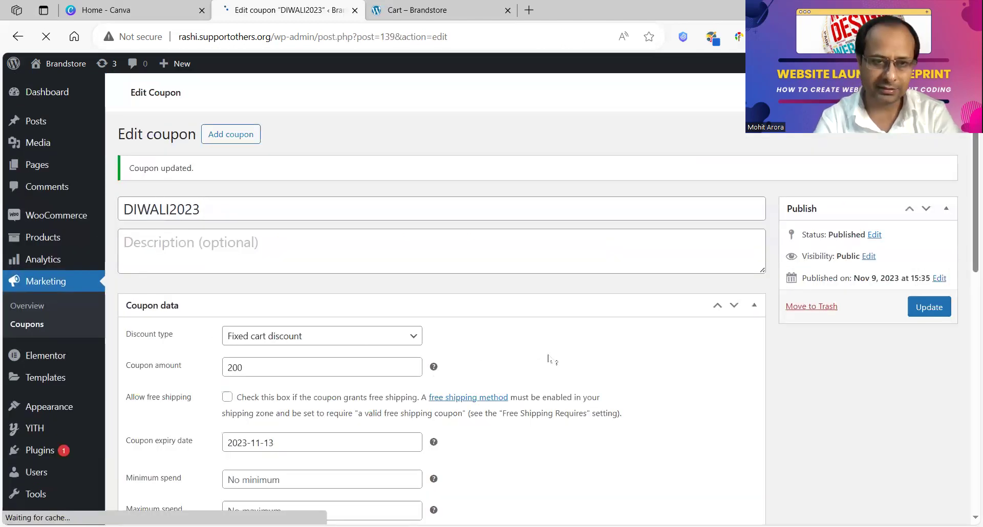
Enter DIWALI2023 in the cart's coupon field and apply it.
left_click(441, 10)
left_click(197, 225)
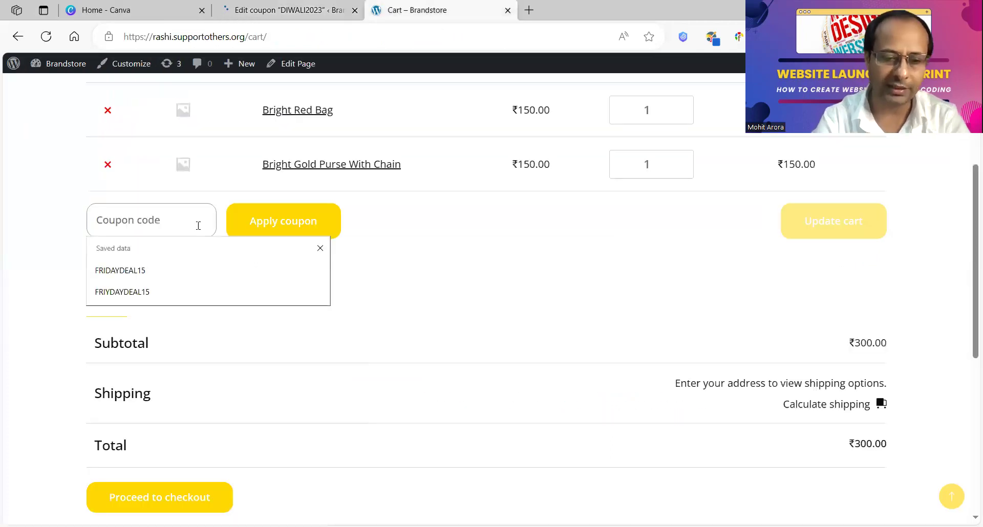
type("DIWAL")
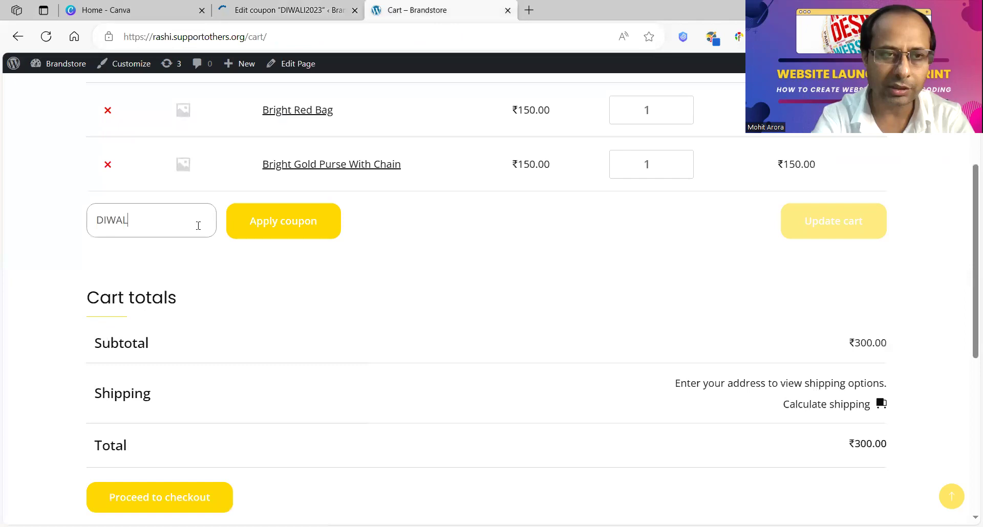
type("I2023")
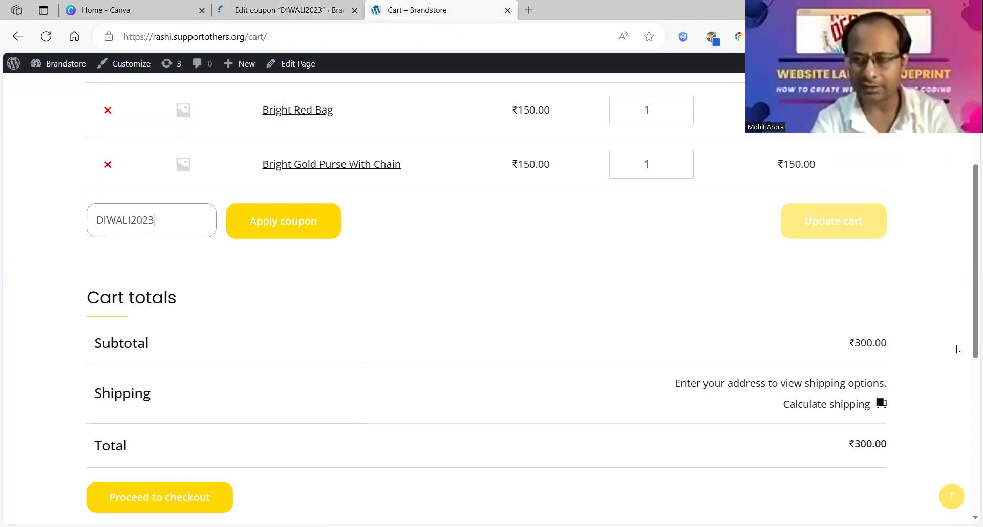
left_click(266, 221)
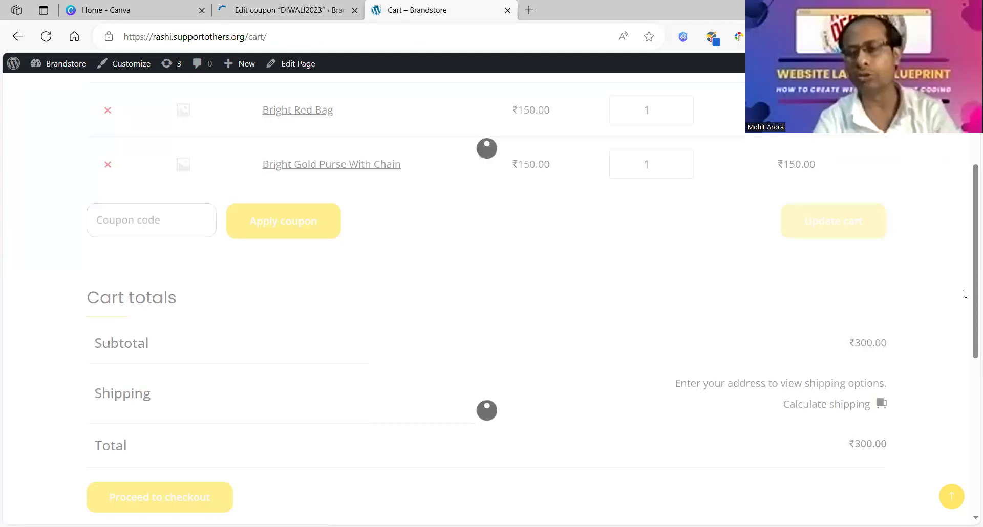
scroll(966, 317, "down", 1)
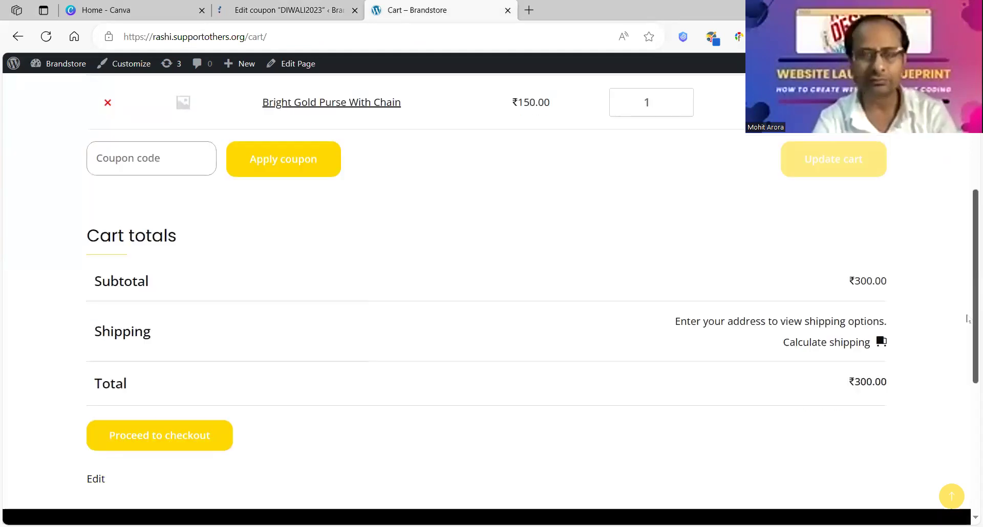
scroll(967, 275, "up", 2)
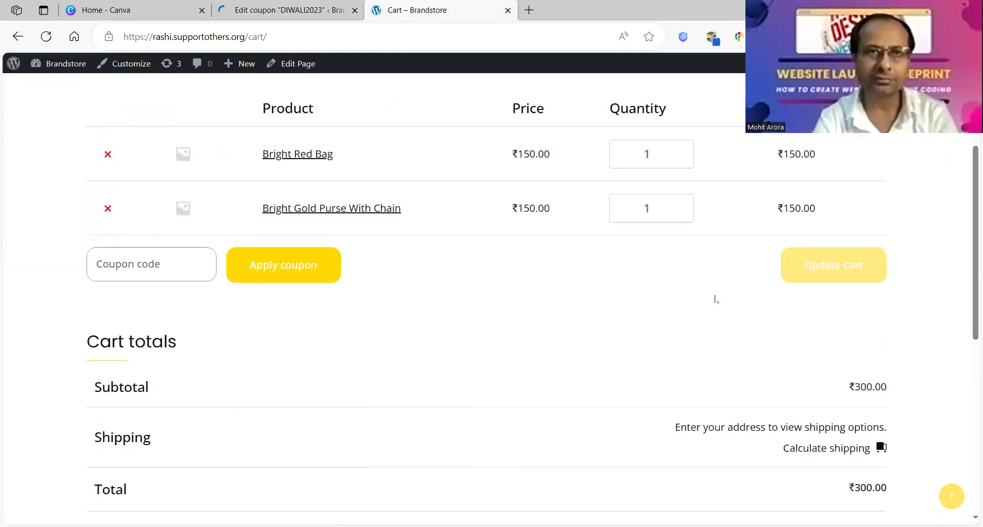
Glance at the coupon edit page, then re-enter and apply DIWALI2023 in the cart.
left_click(287, 10)
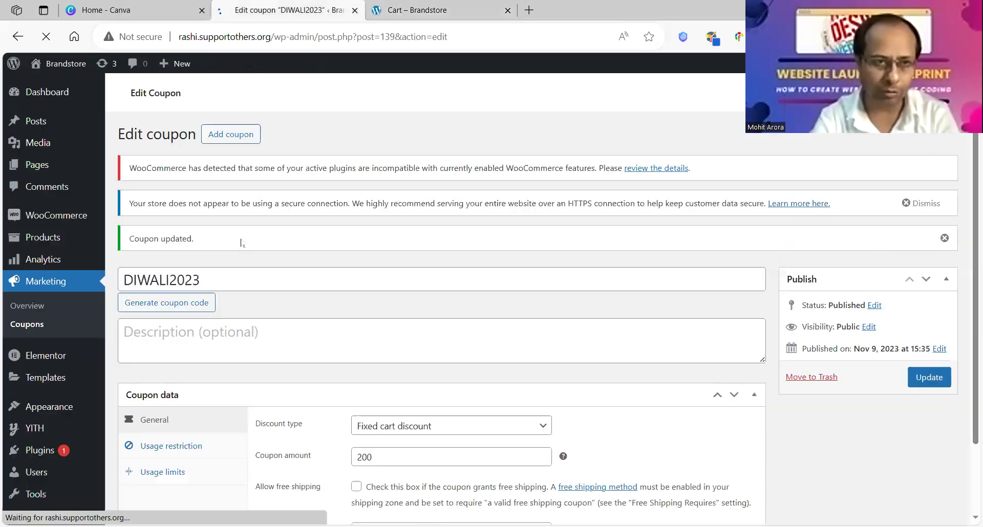
left_click(422, 14)
left_click(154, 265)
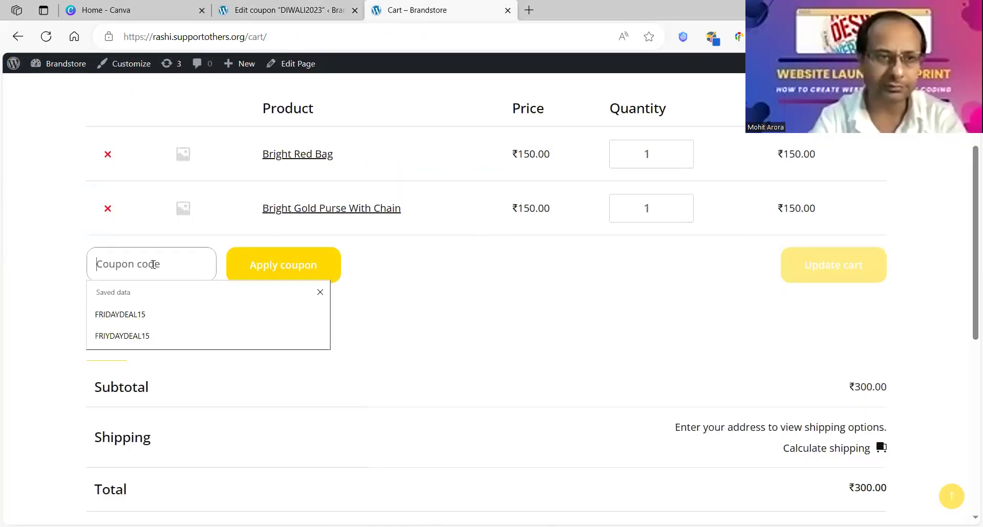
type("DIWAL")
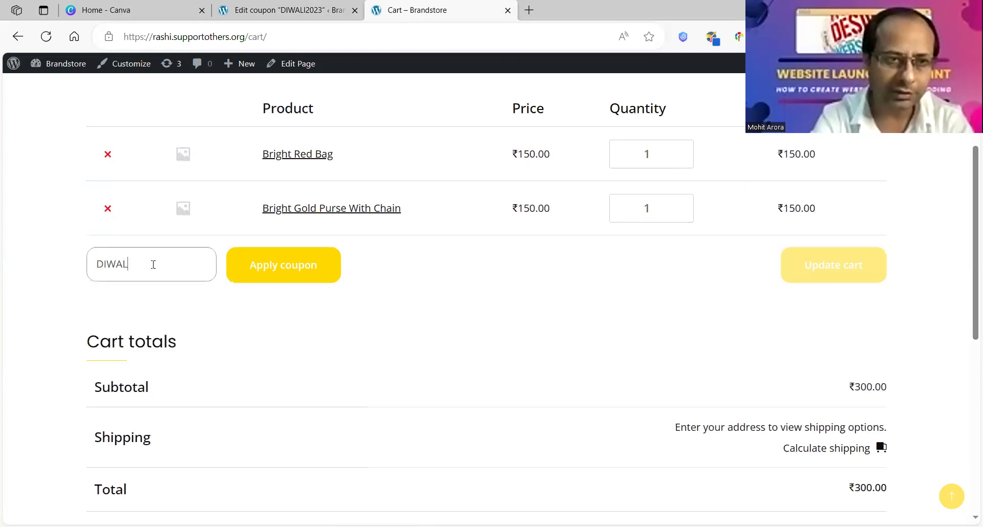
type("I2023")
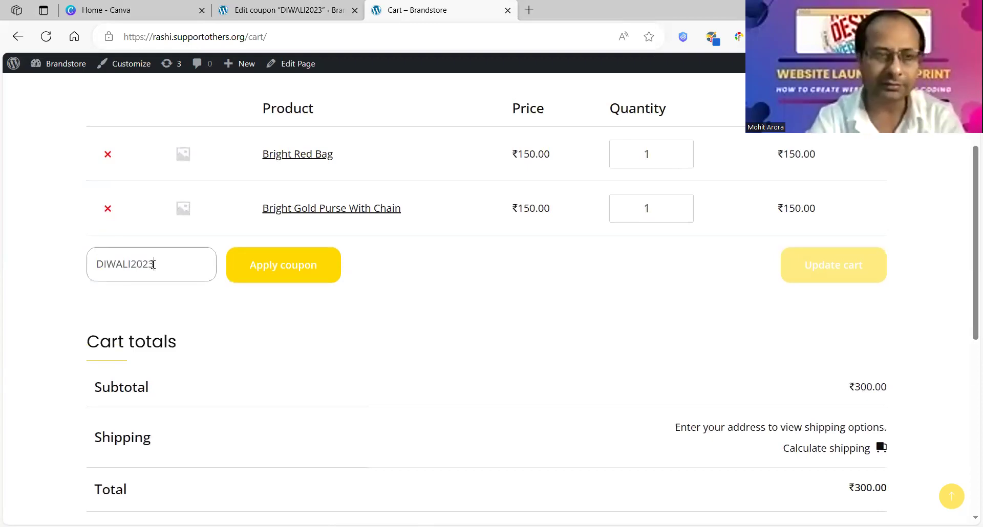
left_click(283, 277)
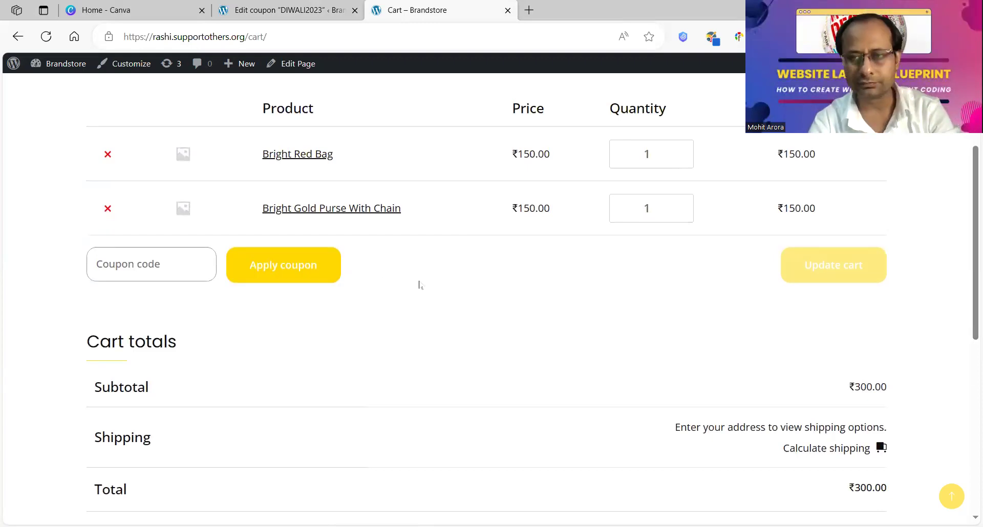
scroll(967, 352, "down", 3)
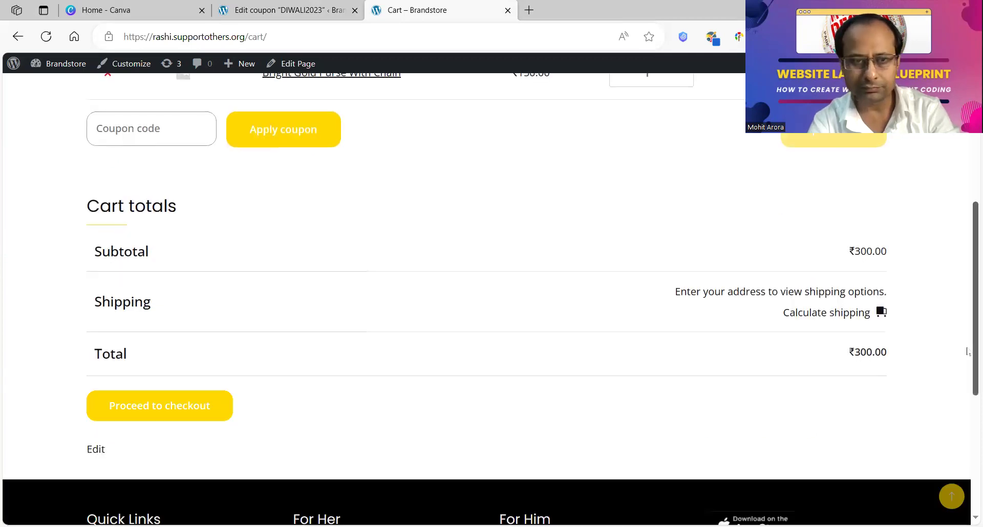
scroll(968, 292, "up", 3)
scroll(967, 263, "up", 1)
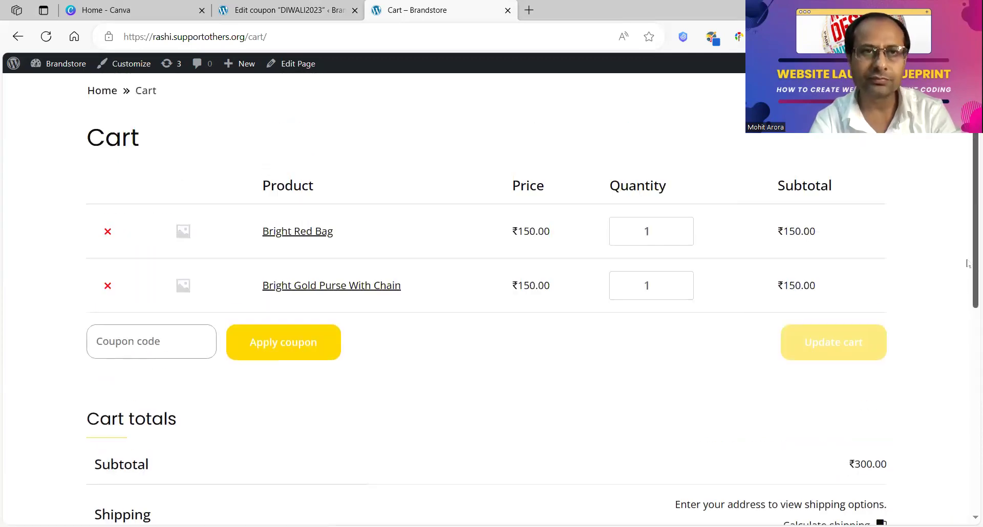
scroll(968, 312, "down", 2)
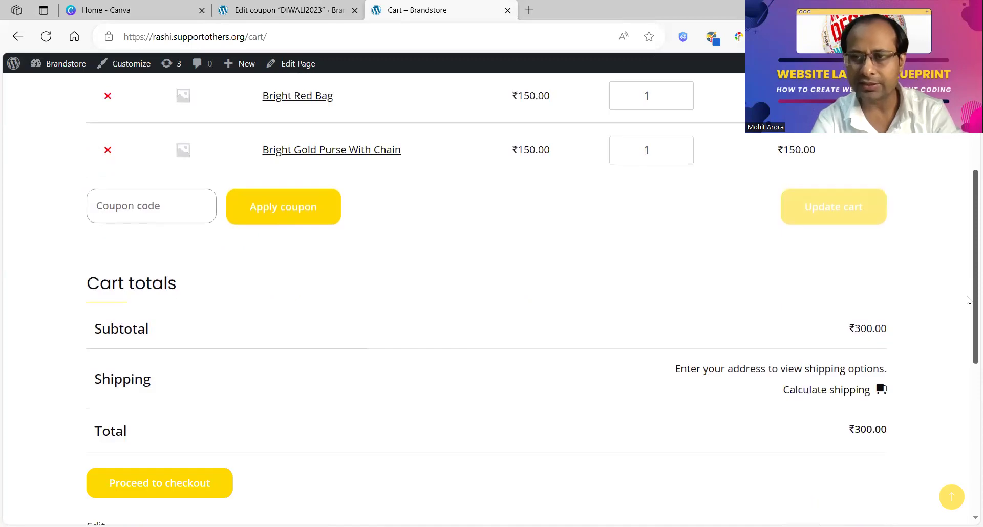
scroll(149, 288, "up", 1)
Retype the cart coupon code as 'DIWALI 2023' and go back to the coupon editor.
left_click(139, 257)
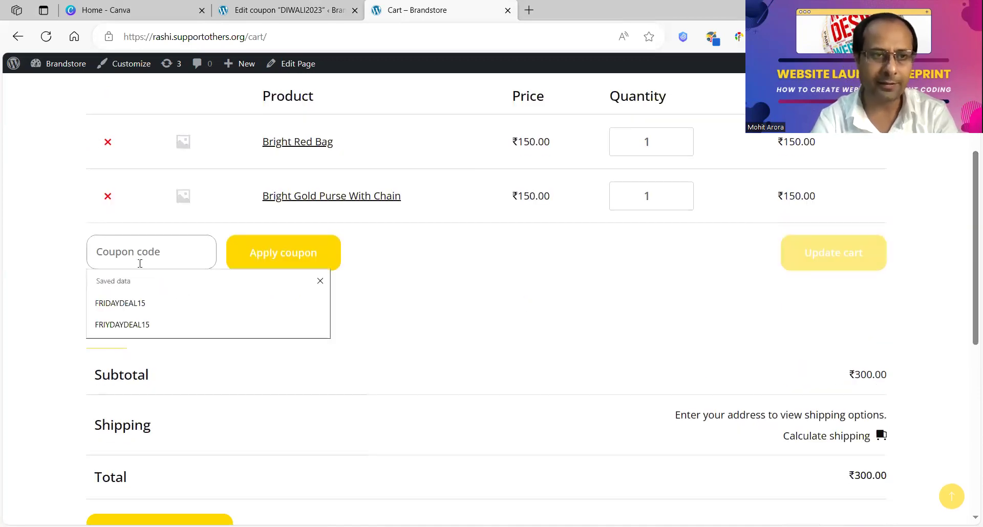
type("DI")
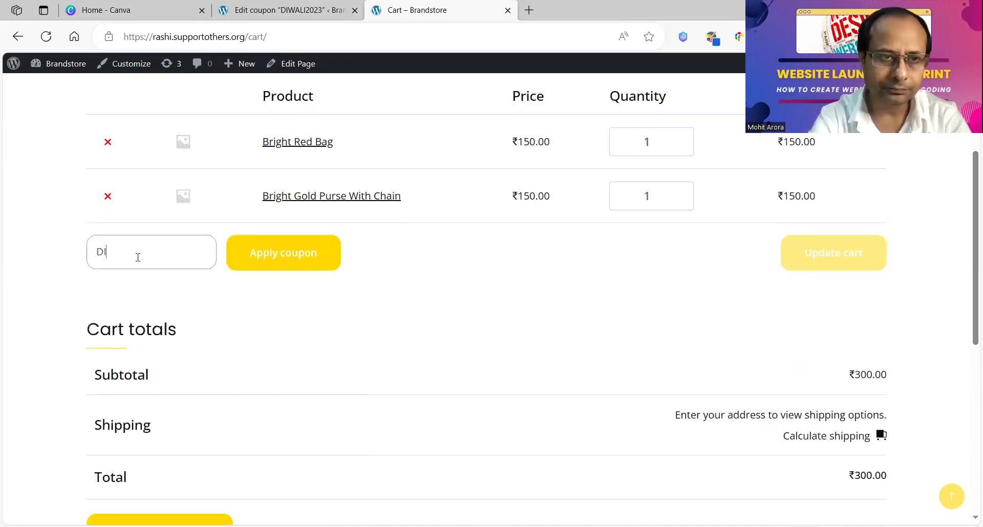
type("WALI ")
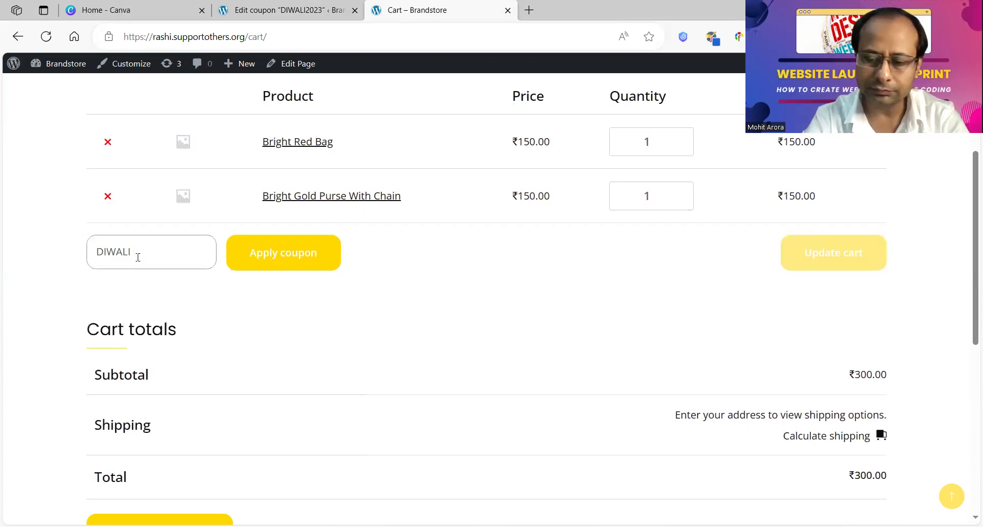
type("2023")
left_click(282, 9)
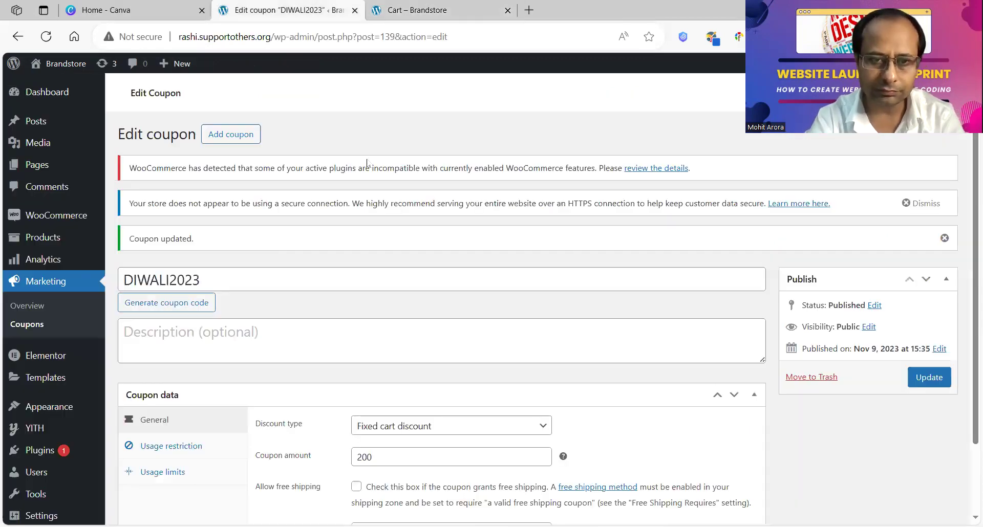
Update the DIWALI2023 coupon and return to the cart with the code still entered.
scroll(967, 286, "down", 2)
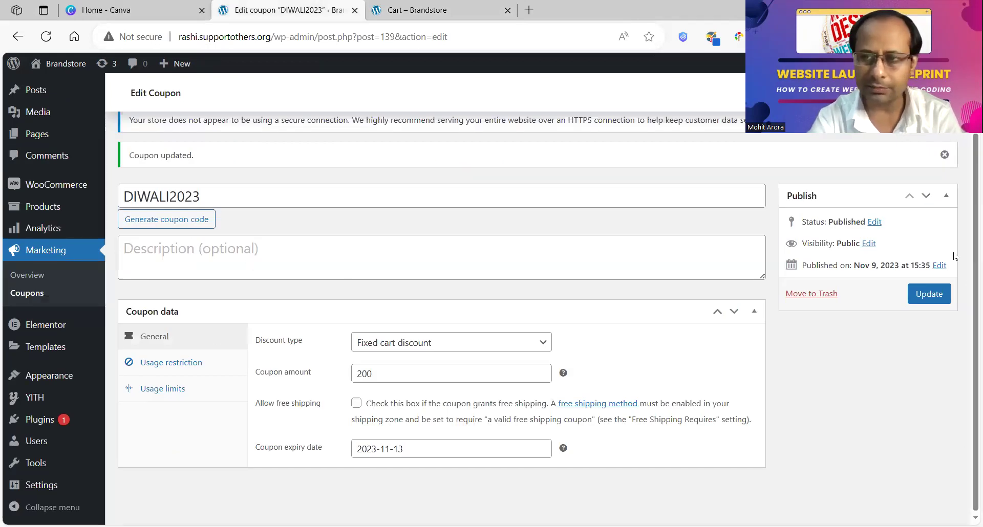
left_click(929, 294)
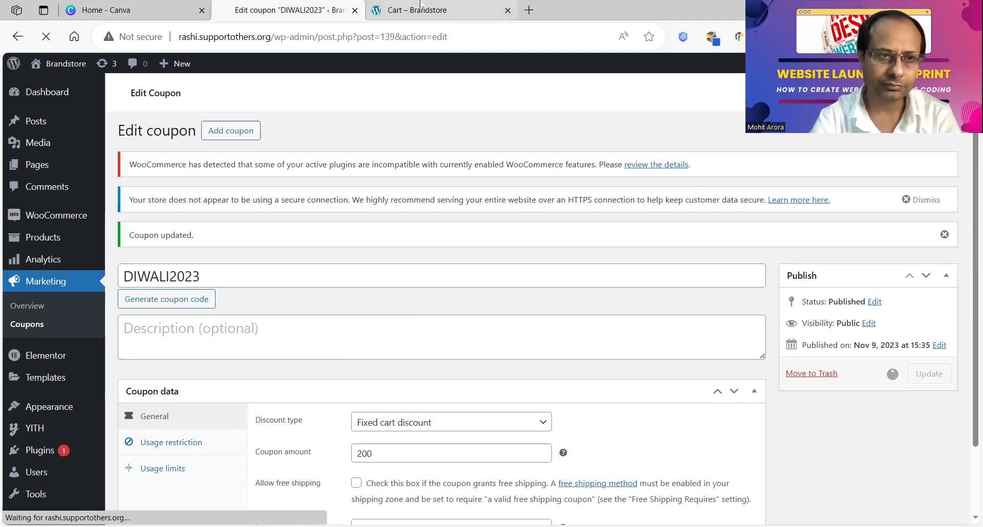
mouse_move(419, 5)
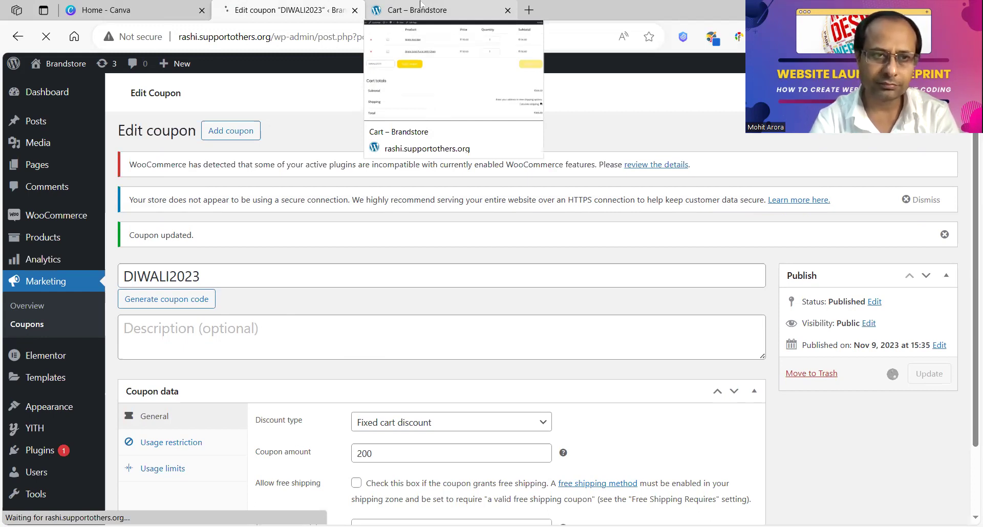
left_click(419, 4)
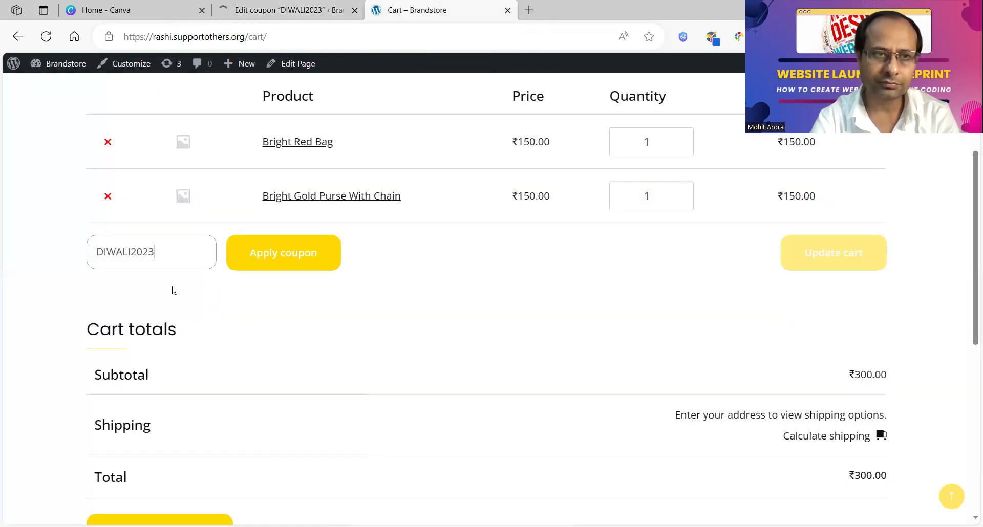
Apply DIWALI2023 in the cart, giving a -₹200.00 discount and ₹100.00 total.
left_click(300, 253)
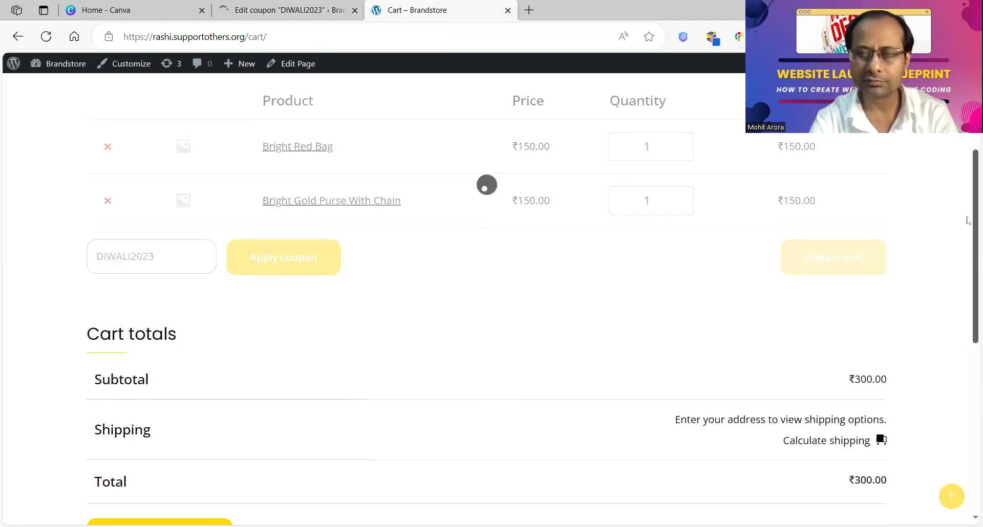
scroll(967, 231, "up", 3)
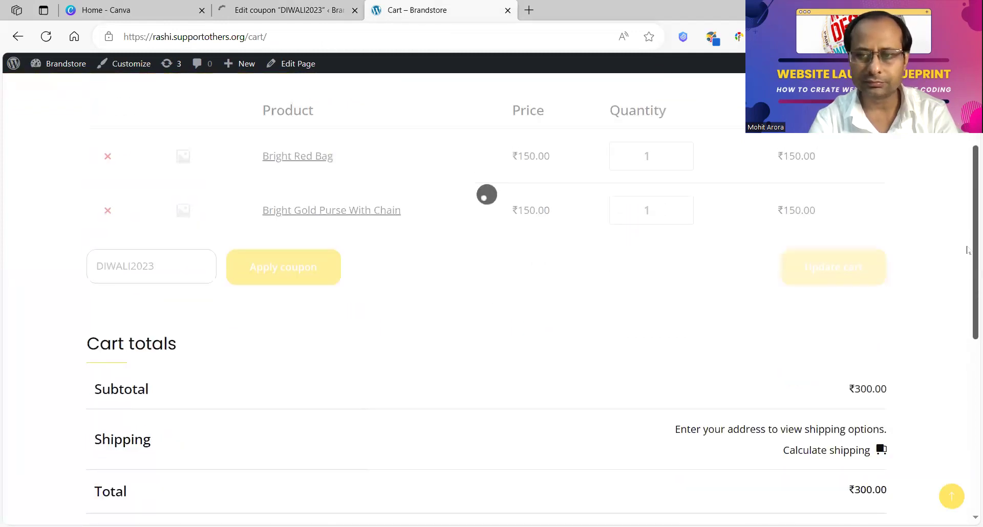
scroll(968, 252, "down", 3)
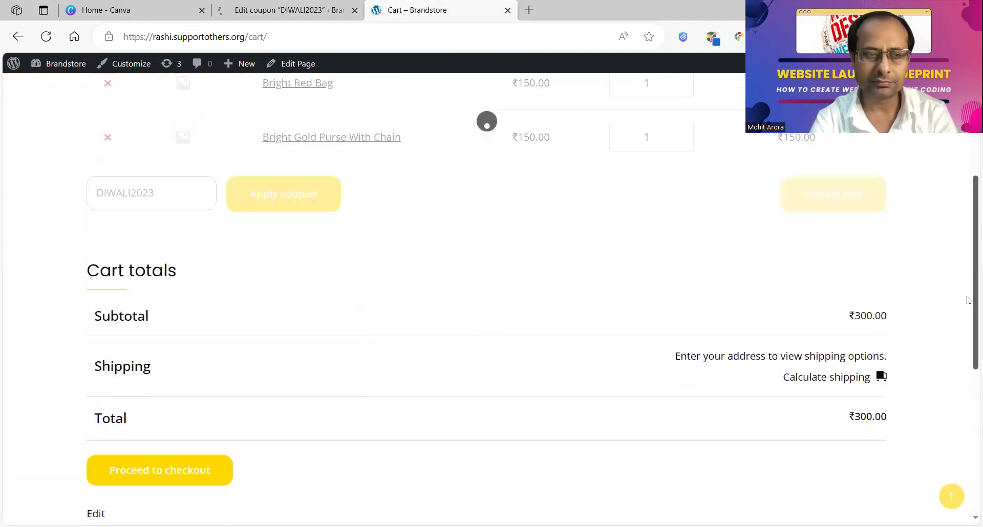
scroll(966, 304, "up", 4)
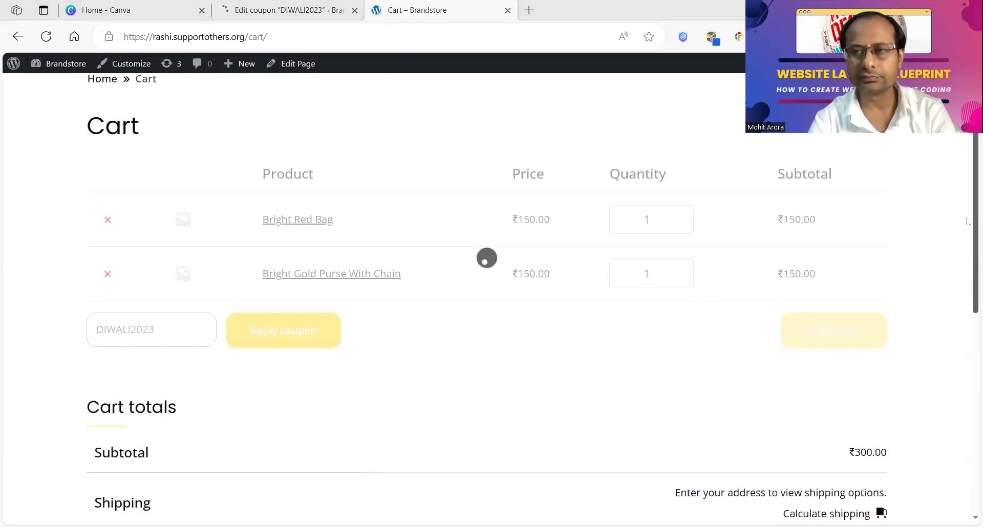
scroll(966, 221, "down", 3)
scroll(967, 252, "up", 2)
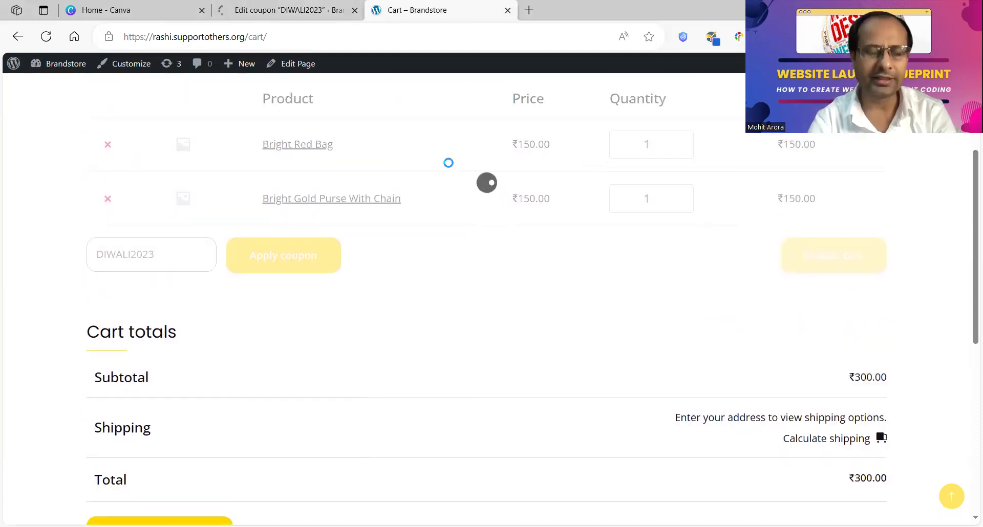
Compare the coupon edit page with the ₹100.00 cart, ending on the coupon editor.
left_click(287, 11)
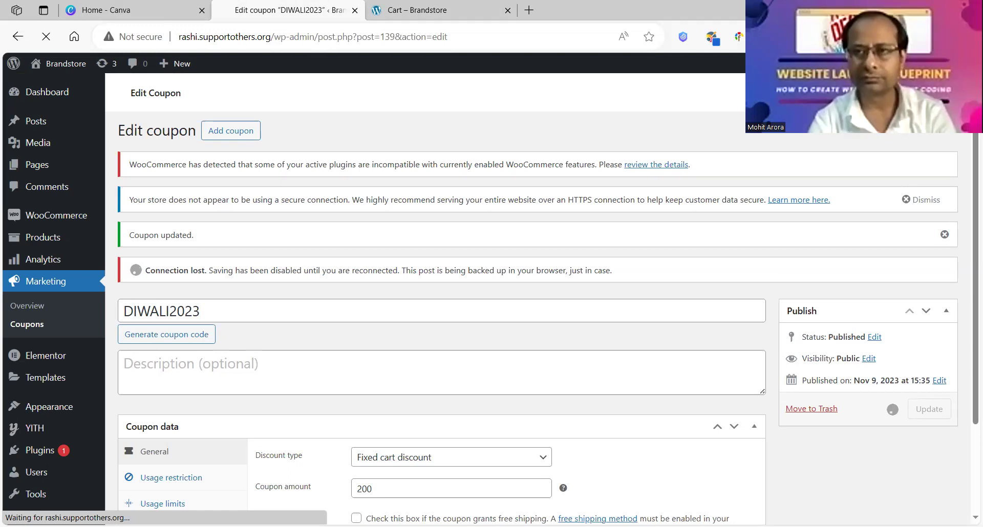
left_click(447, 4)
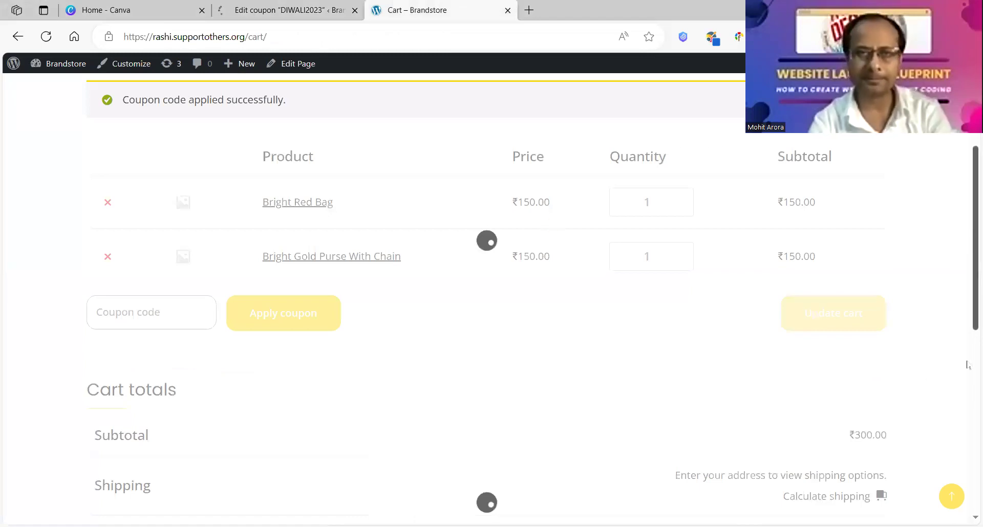
scroll(967, 364, "down", 6)
scroll(967, 260, "up", 5)
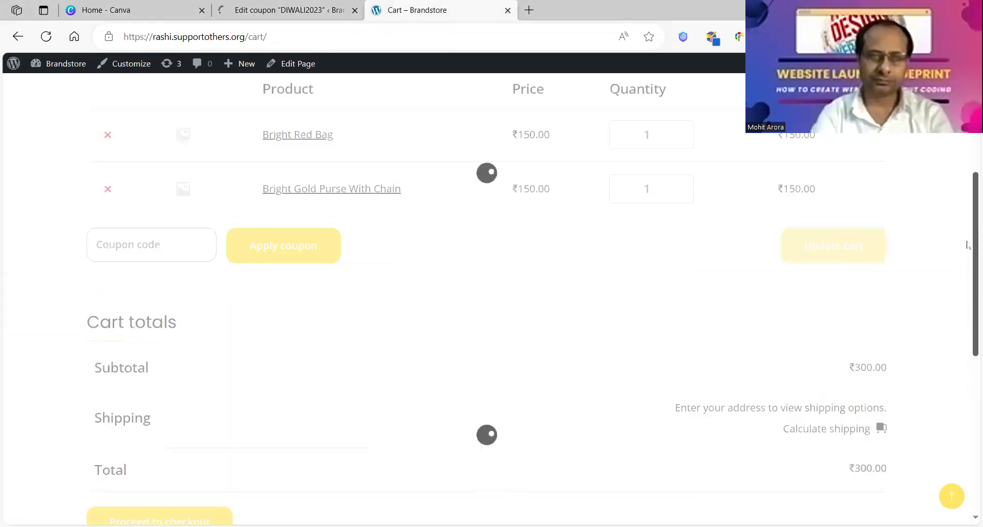
scroll(967, 148, "up", 5)
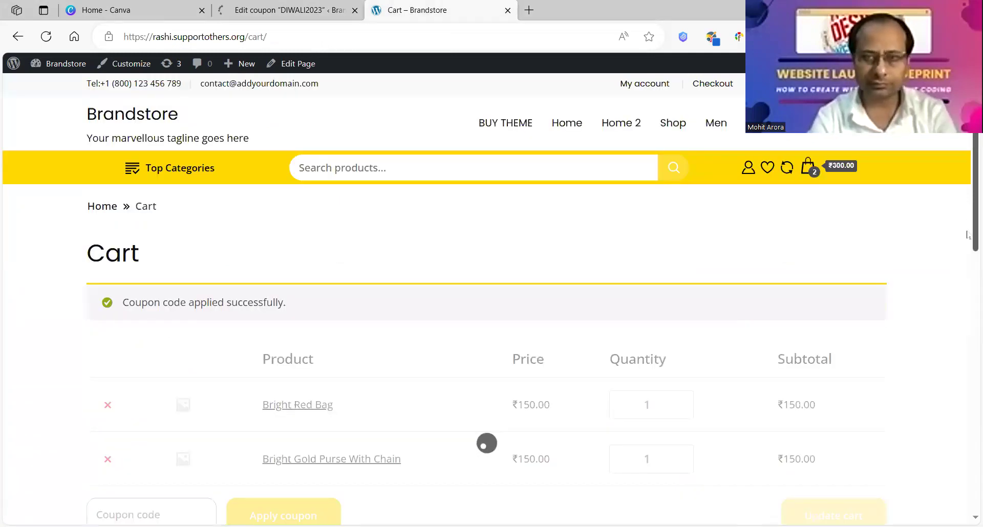
scroll(966, 246, "down", 5)
scroll(967, 274, "down", 1)
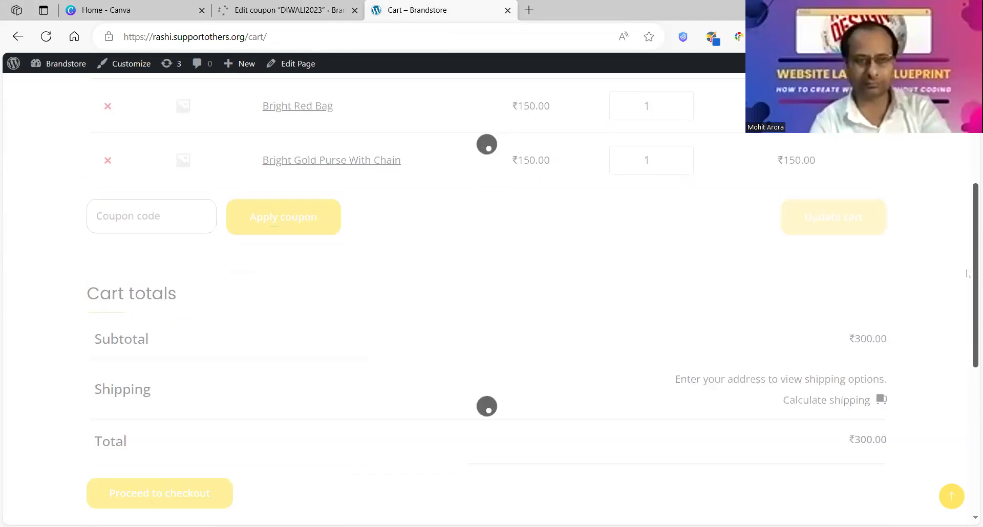
scroll(967, 277, "down", 2)
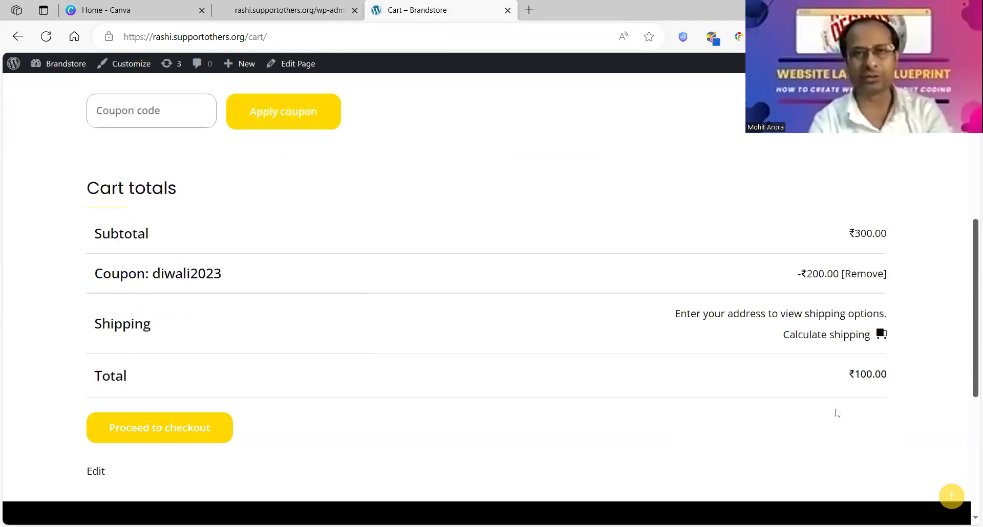
scroll(836, 412, "down", 1)
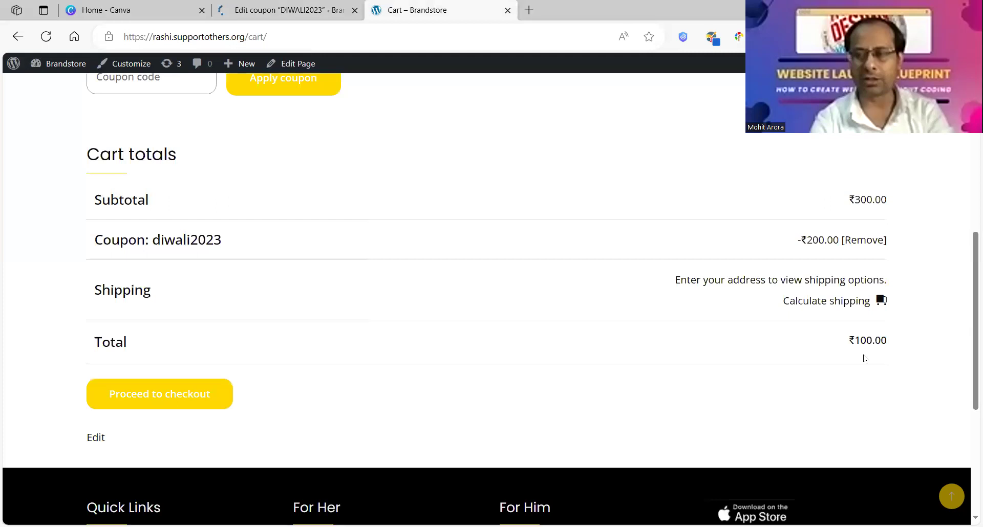
scroll(969, 256, "up", 1)
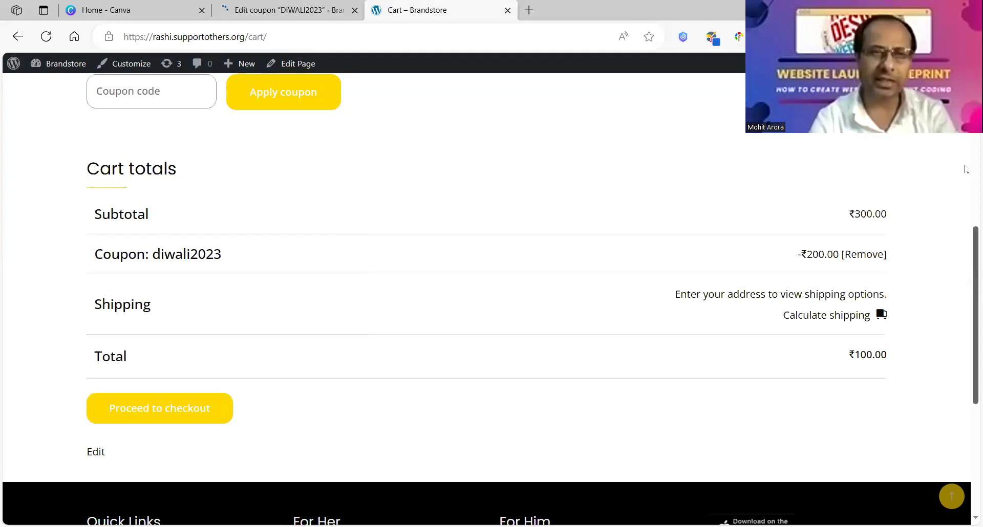
scroll(966, 169, "up", 5)
left_click(298, 6)
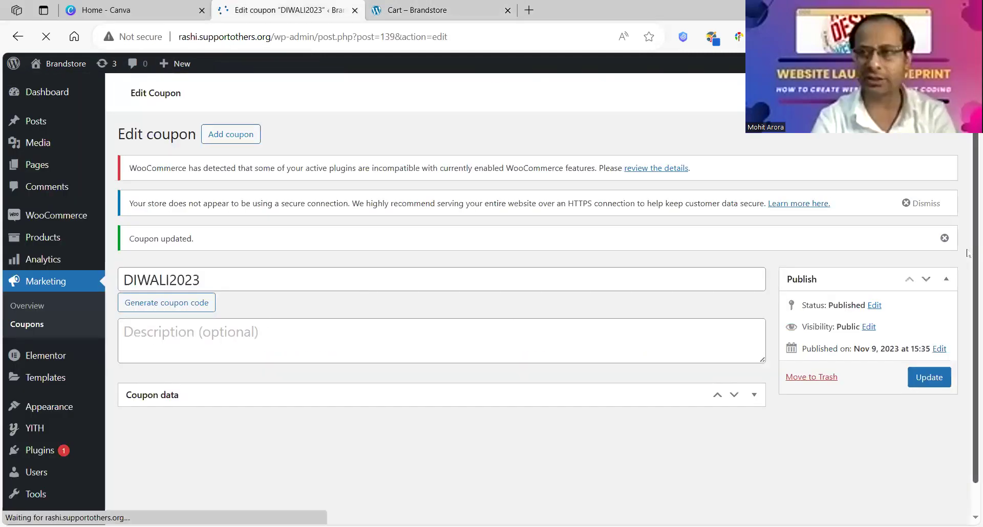
Check the cart with the coupon applied, then reload the DIWALI2023 coupon edit page.
scroll(968, 220, "down", 1)
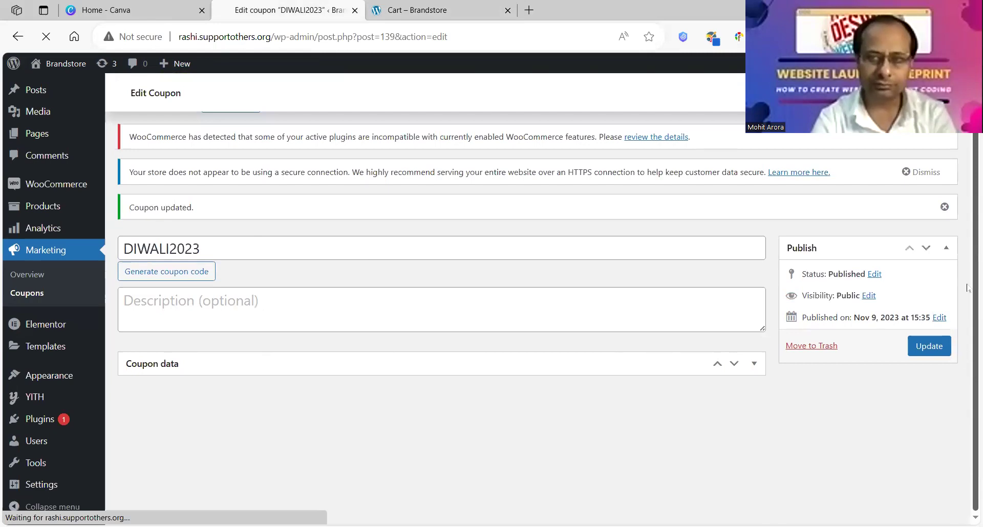
scroll(967, 220, "up", 1)
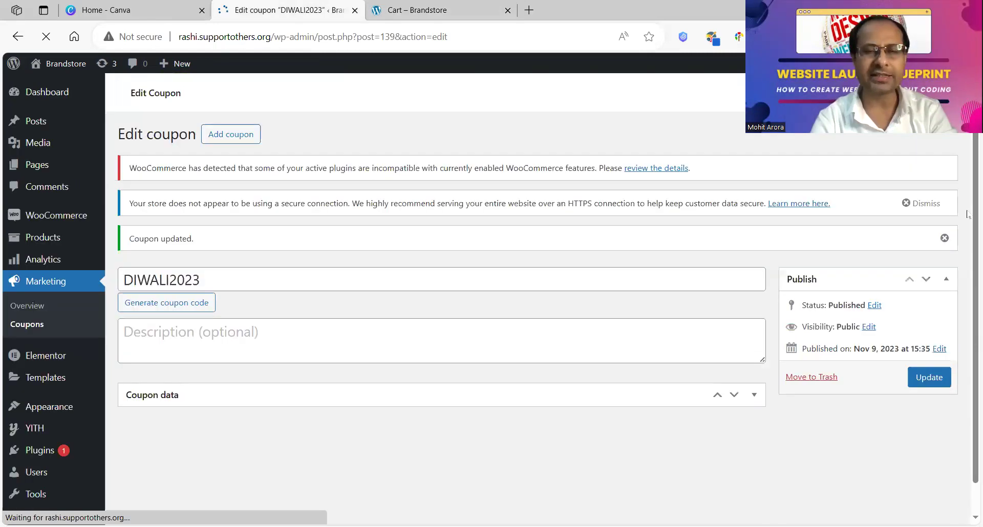
left_click(445, 9)
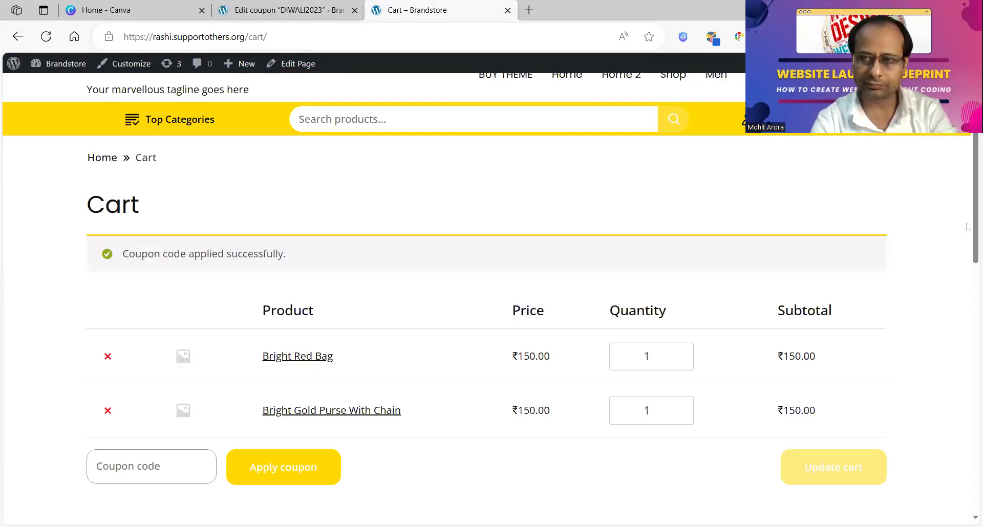
key("ctrl+shift+Tab")
scroll(967, 333, "down", 1)
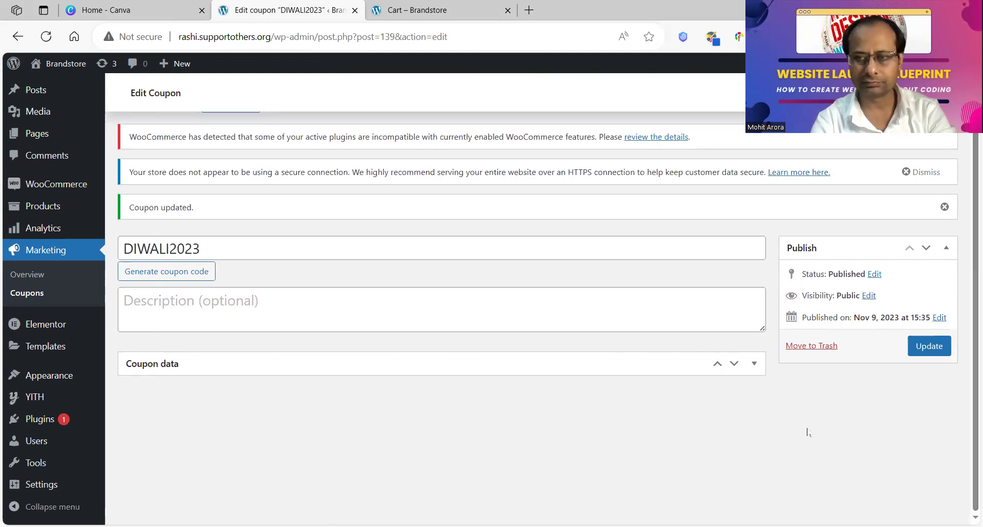
key("F5")
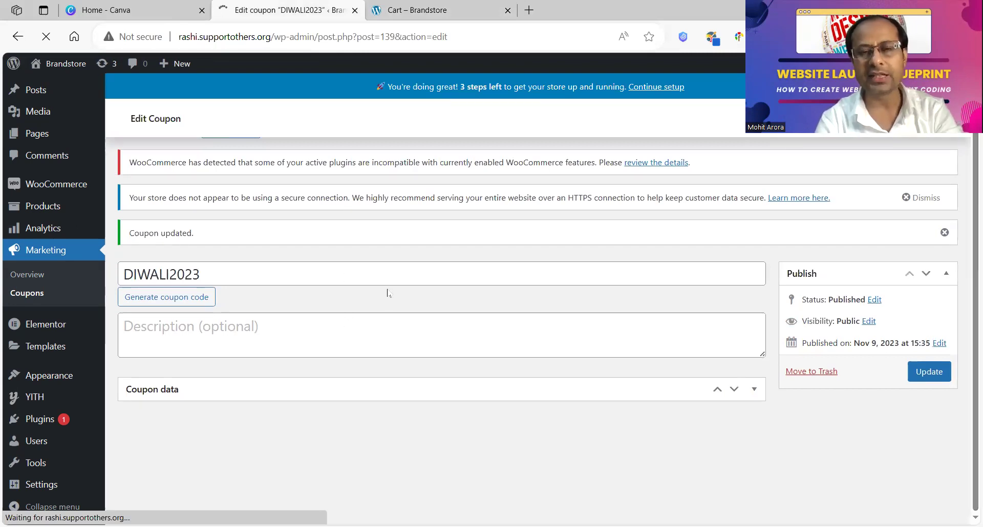
Look at the cart once more, then start a new coupon from the coupon editor.
left_click(417, 4)
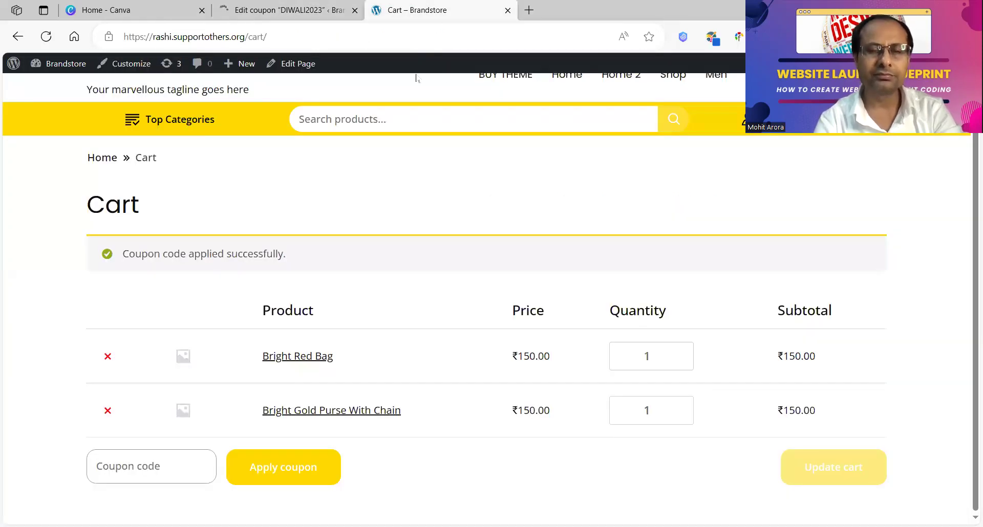
left_click(342, 4)
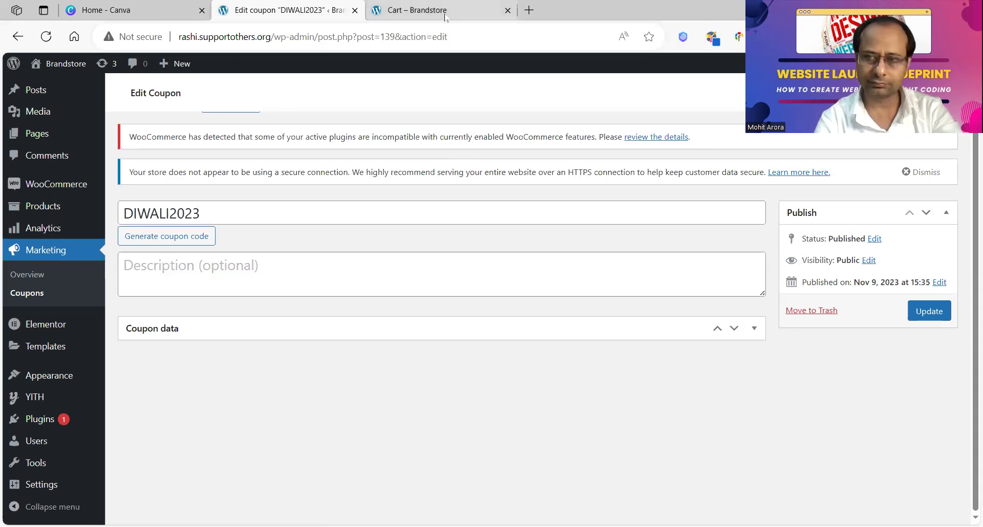
scroll(969, 205, "up", 1)
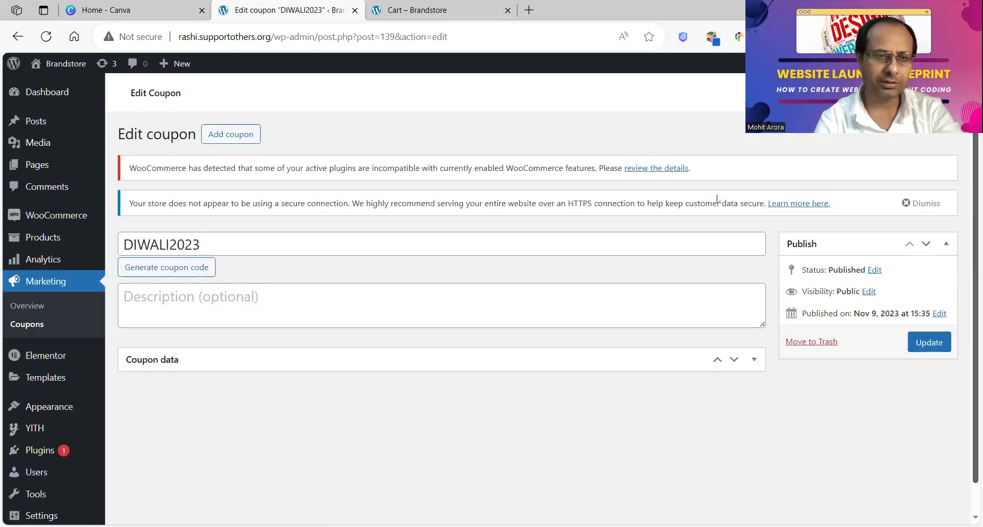
left_click(254, 141)
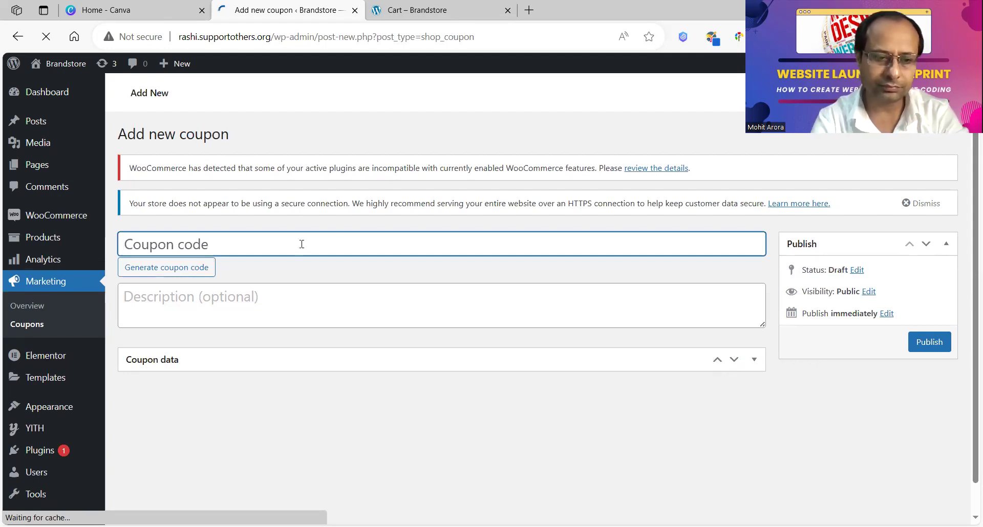
Enter DIWALI23 as the coupon code and stack Coupon data above Publish in the main column.
type("DIWALI")
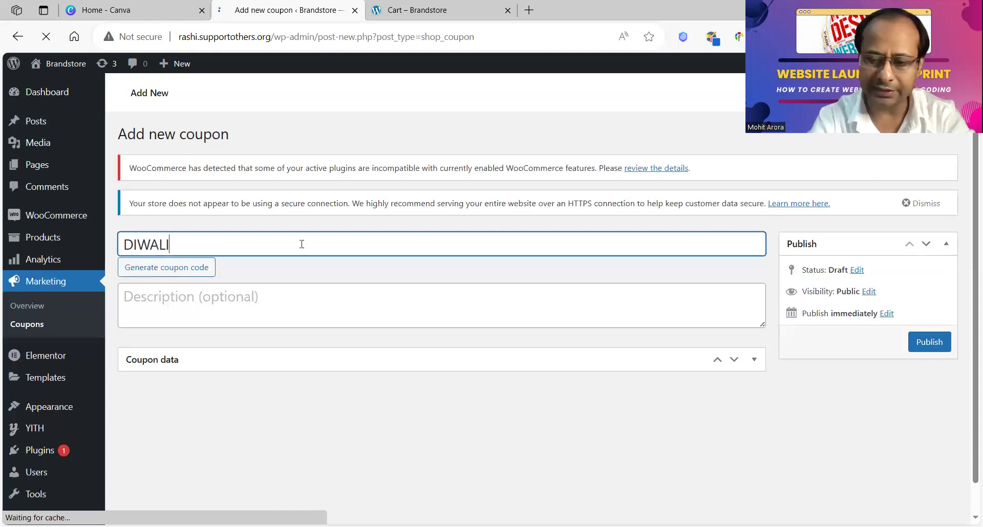
type("23")
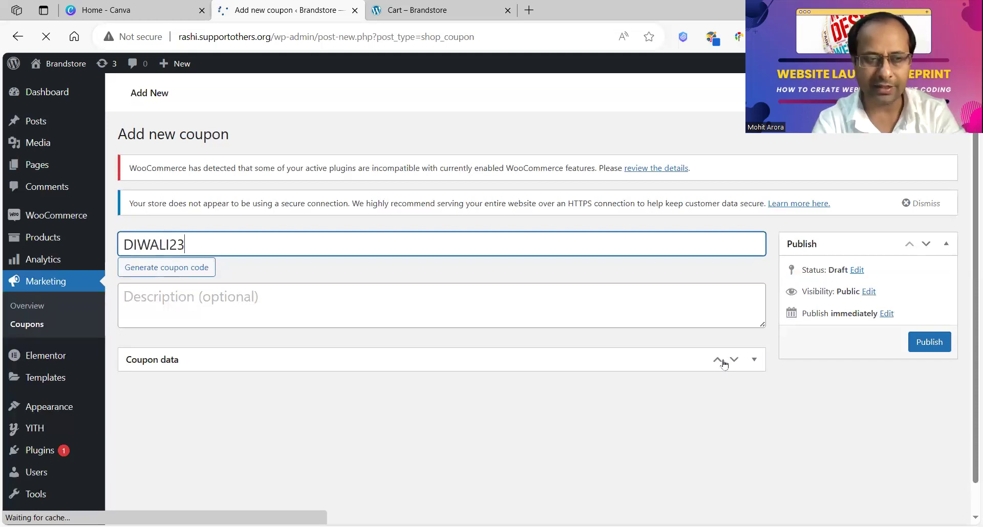
left_click(717, 359)
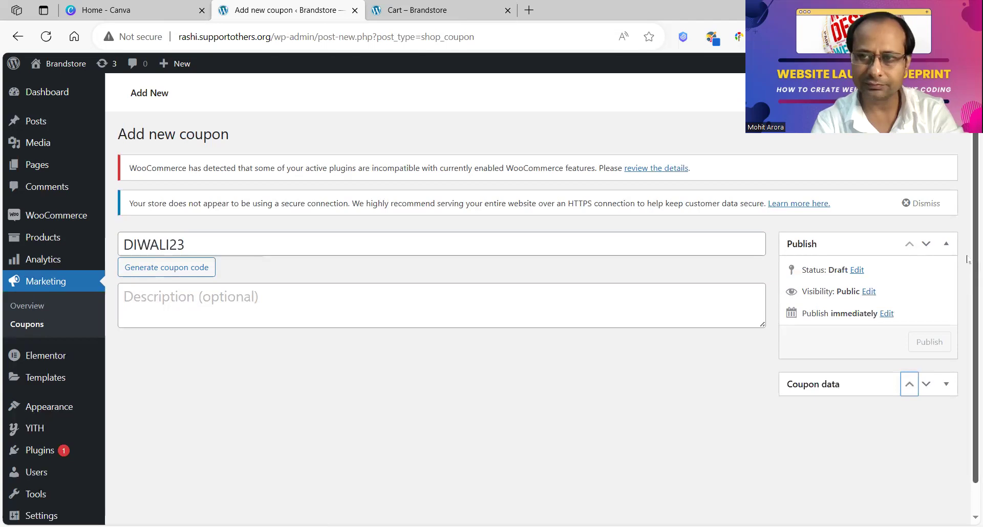
scroll(967, 335, "down", 2)
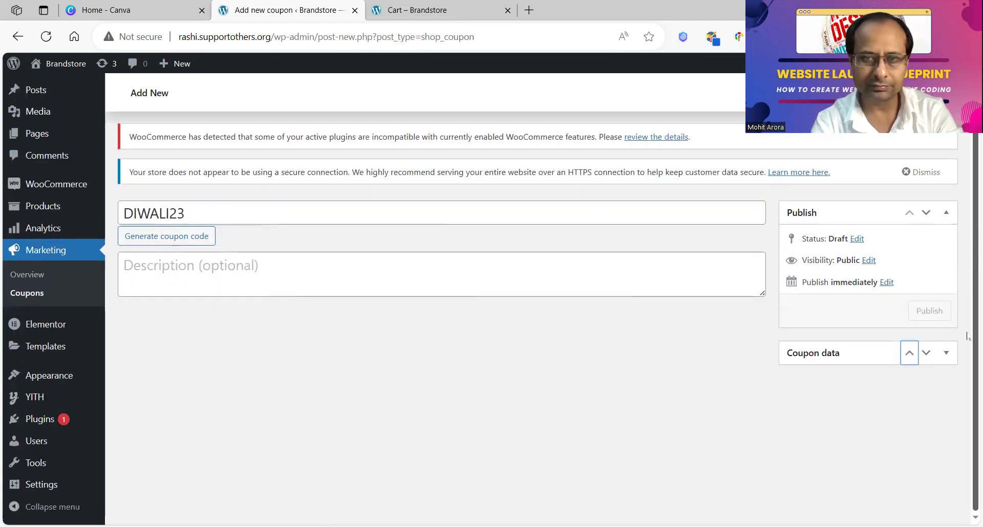
left_click(909, 353)
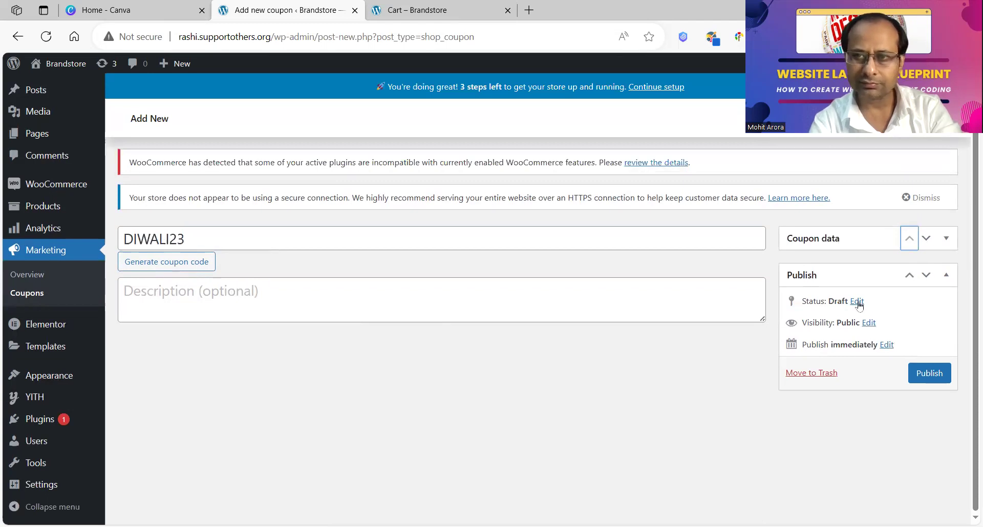
left_click(928, 240)
left_click(927, 240)
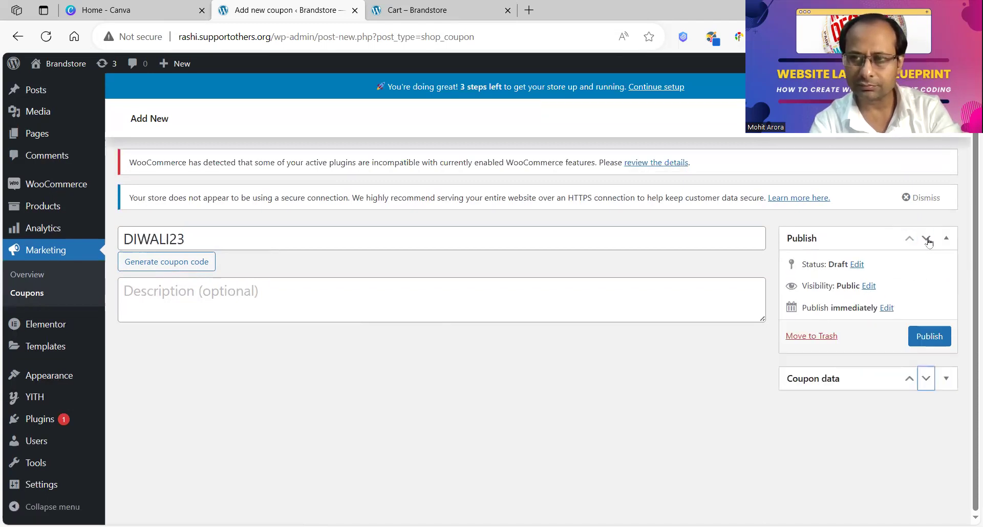
left_click(927, 239)
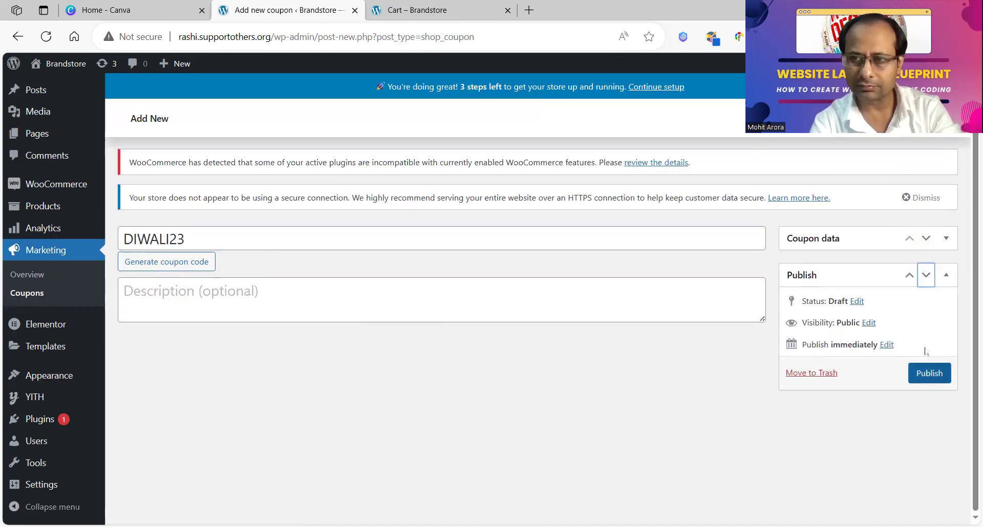
left_click(926, 275)
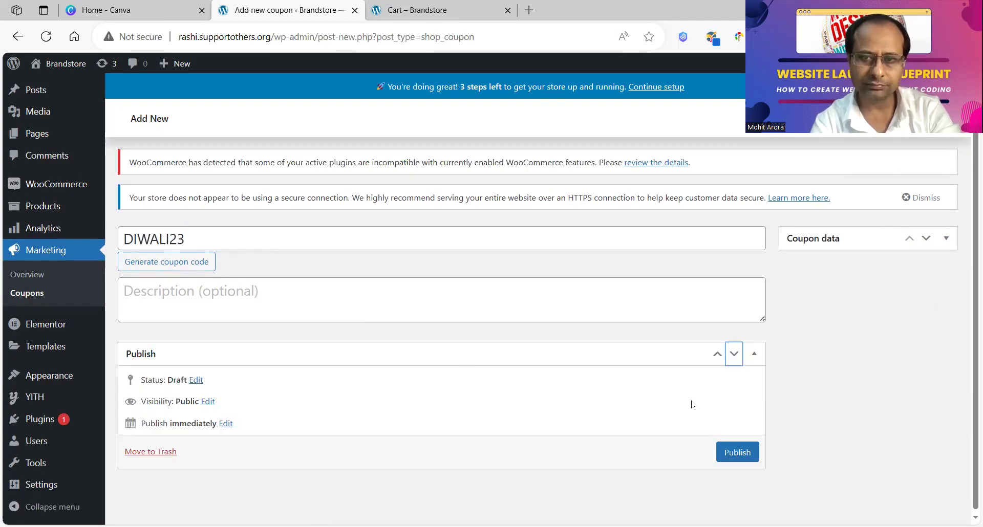
left_click(755, 357)
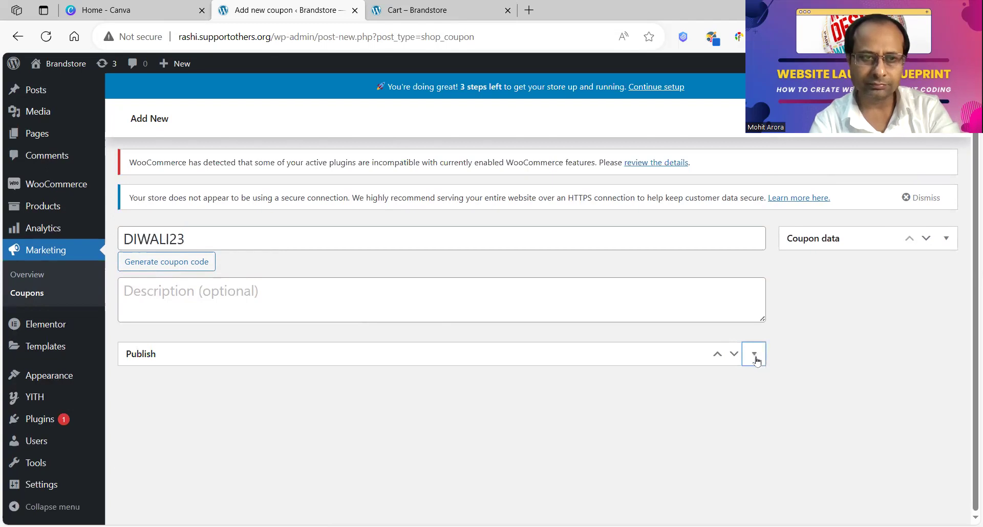
left_click(755, 358)
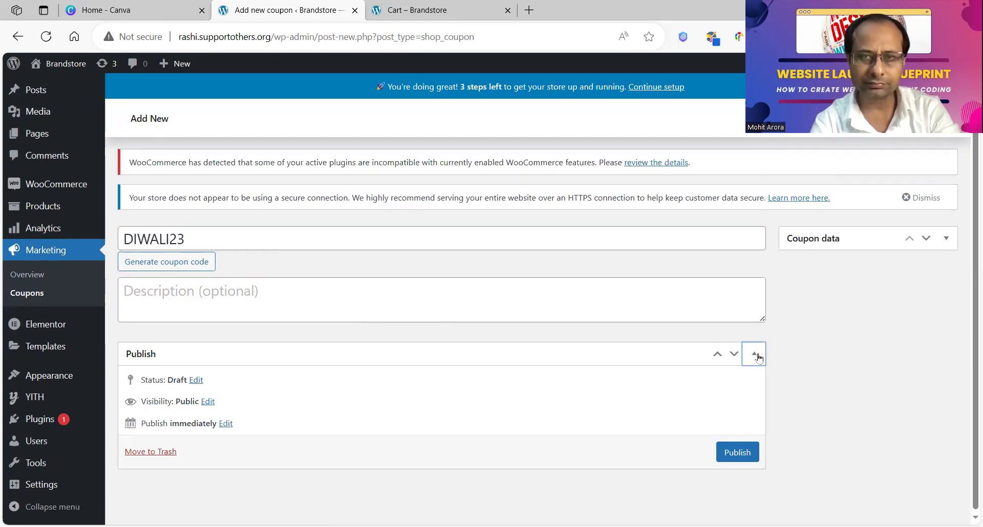
left_click(924, 239)
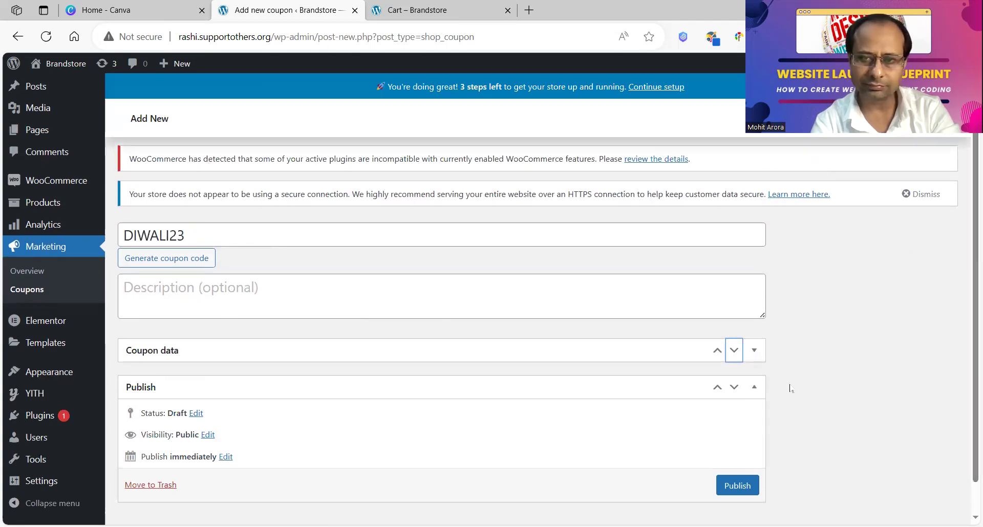
Set the DIWALI23 coupon to a percentage discount of 2.
left_click(754, 352)
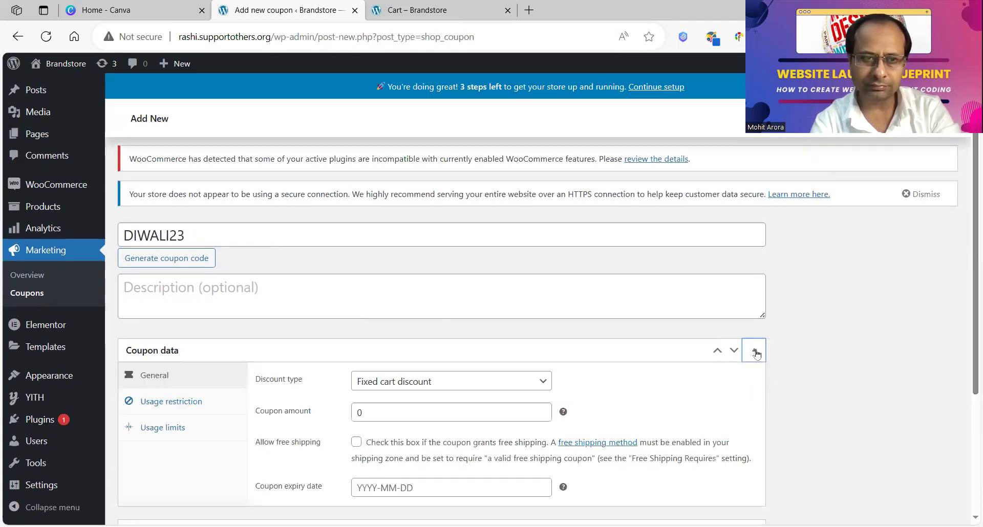
scroll(435, 256, "down", 3)
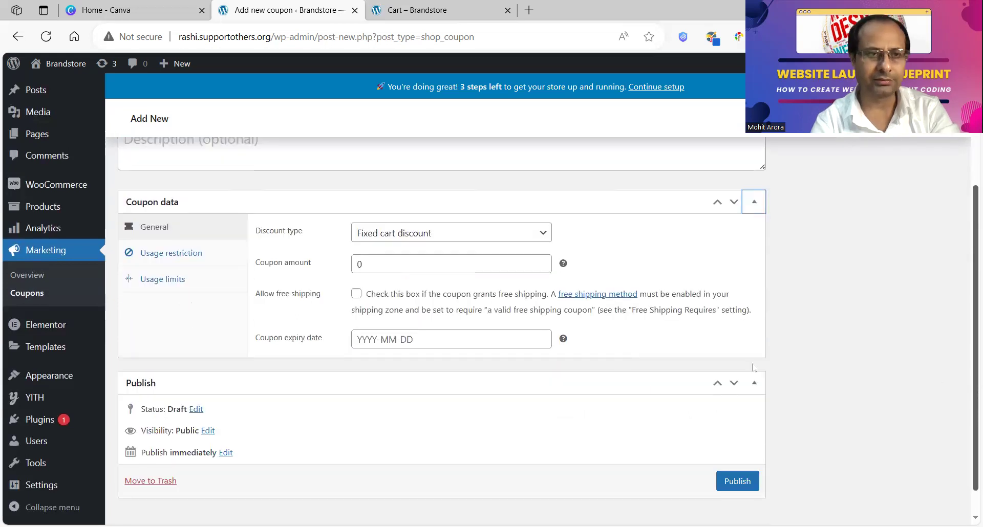
left_click(426, 238)
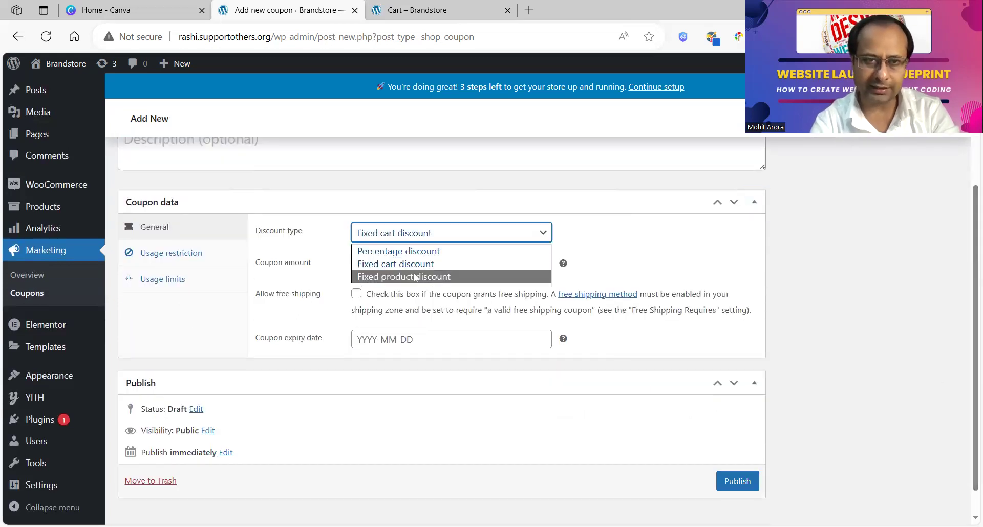
left_click(410, 252)
key("Tab")
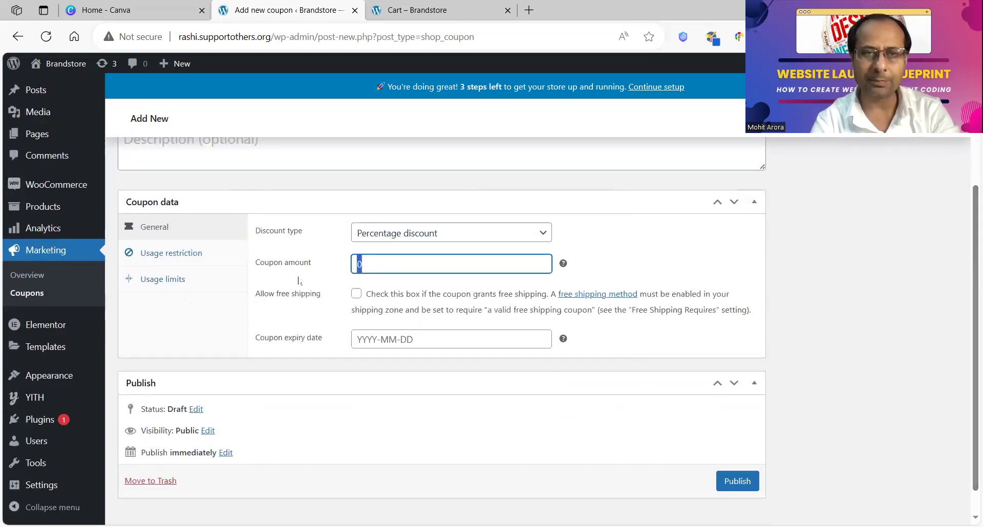
type("2")
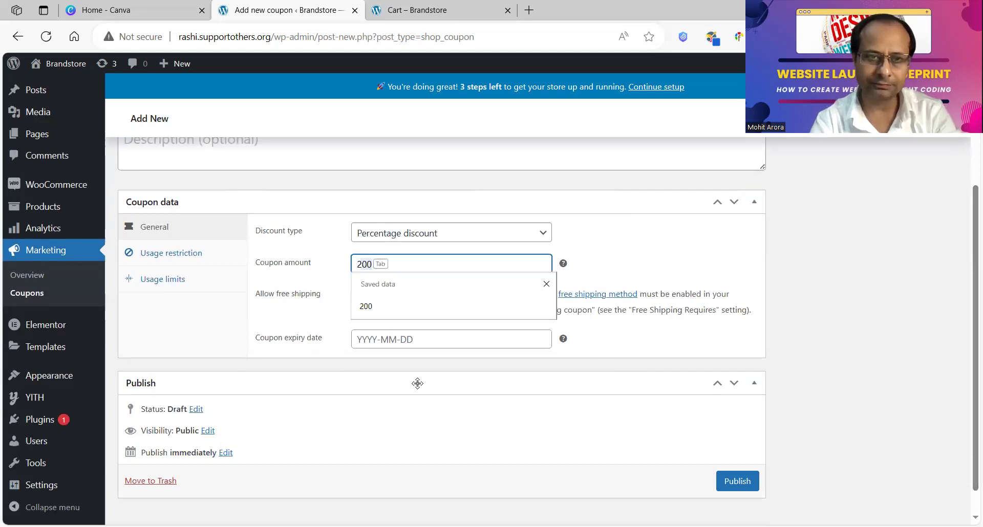
scroll(417, 383, "up", 1)
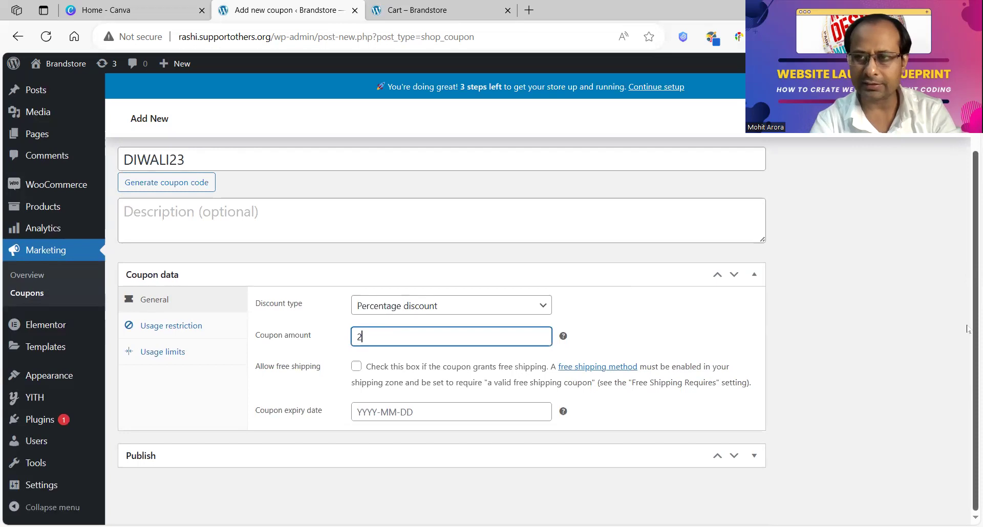
scroll(968, 266, "up", 2)
scroll(966, 368, "down", 2)
scroll(967, 408, "up", 1)
scroll(967, 408, "down", 1)
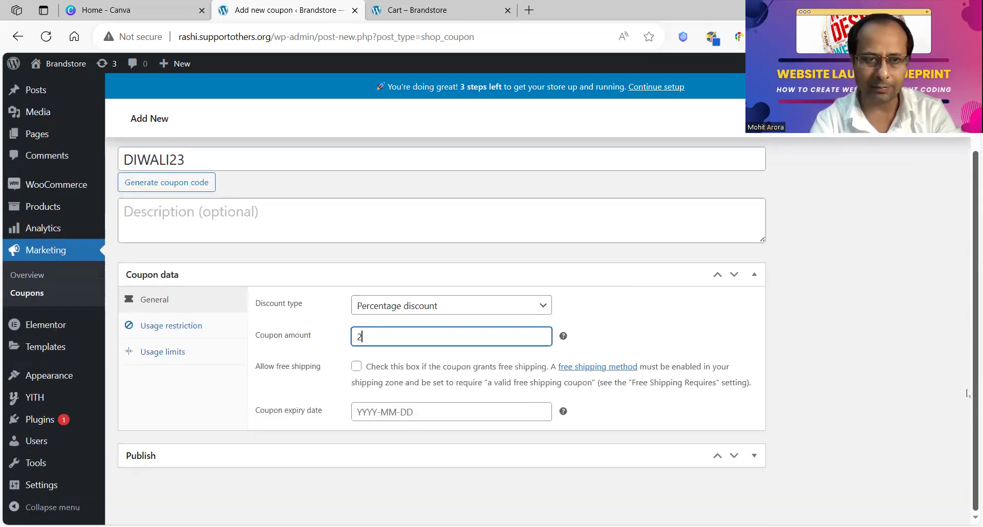
Publish the DIWALI23 coupon and switch back to the store cart.
left_click(753, 457)
scroll(824, 430, "down", 2)
left_click(730, 455)
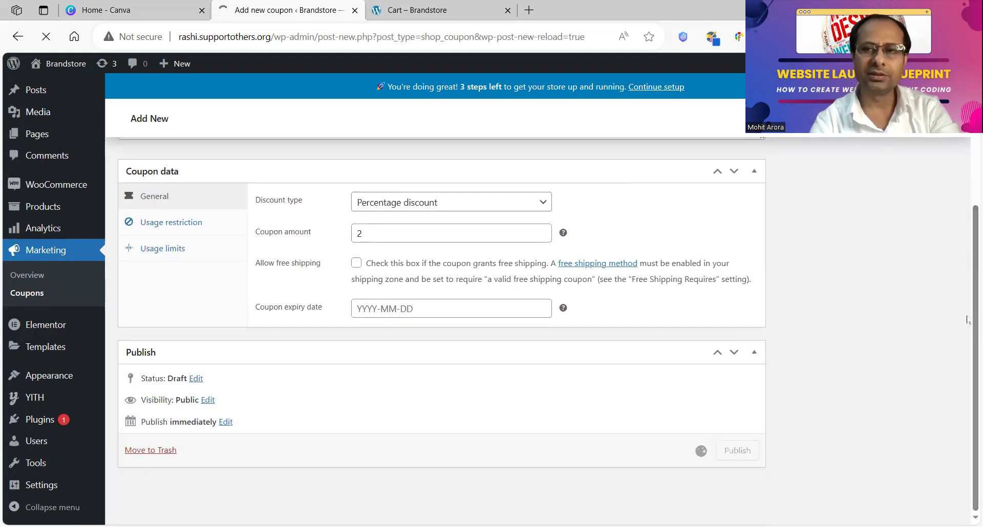
scroll(967, 217, "up", 1)
scroll(967, 212, "up", 2)
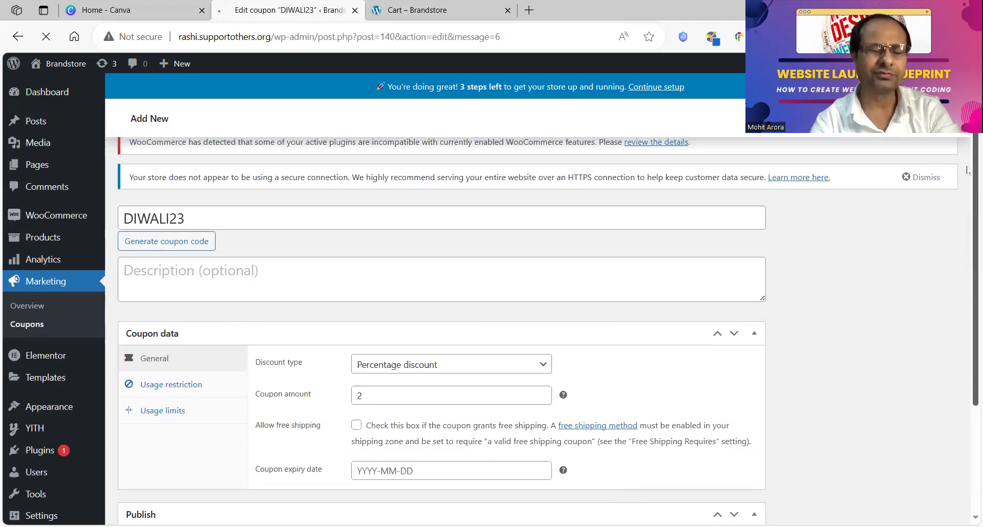
scroll(967, 170, "up", 1)
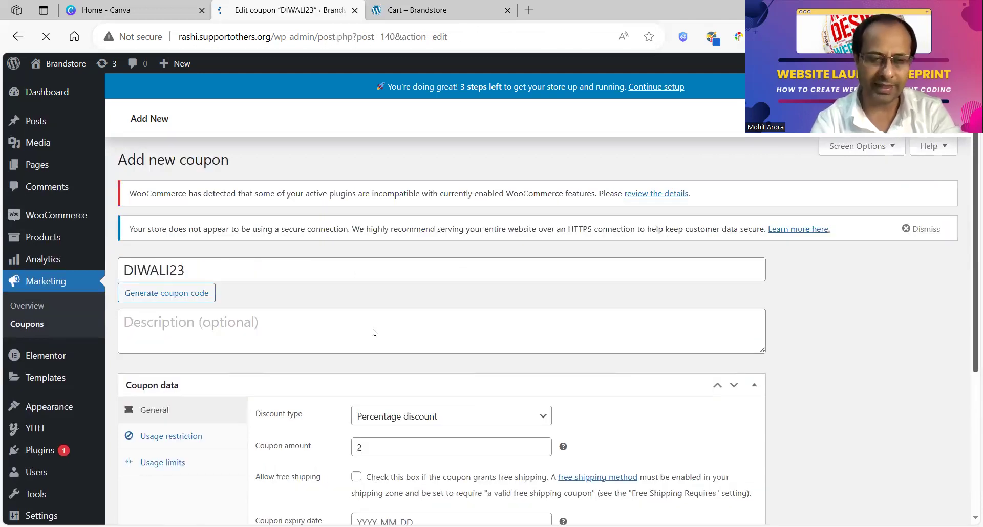
key("ctrl+Tab")
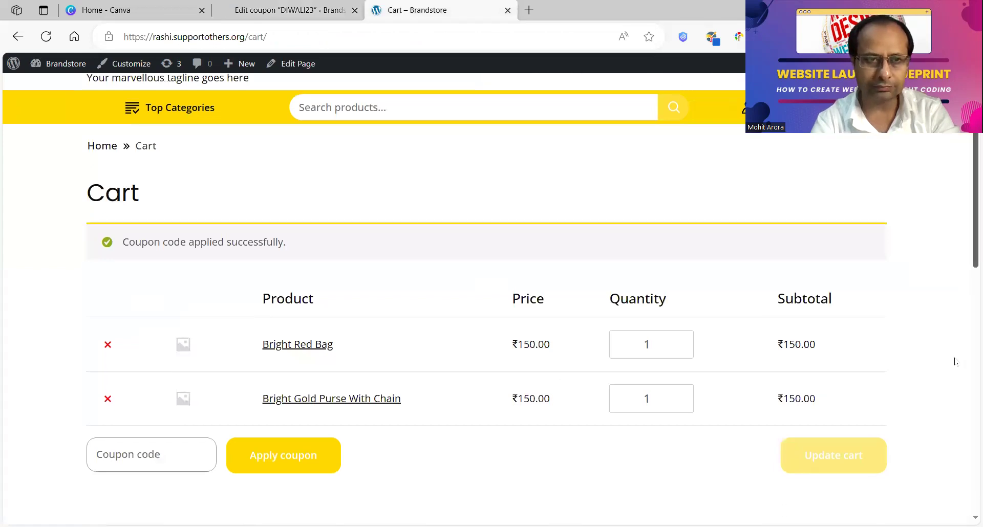
Remove diwali2023 from the cart and apply DIWALI23, giving ₹6.00 off and a ₹294.00 total.
scroll(954, 363, "down", 6)
left_click(863, 332)
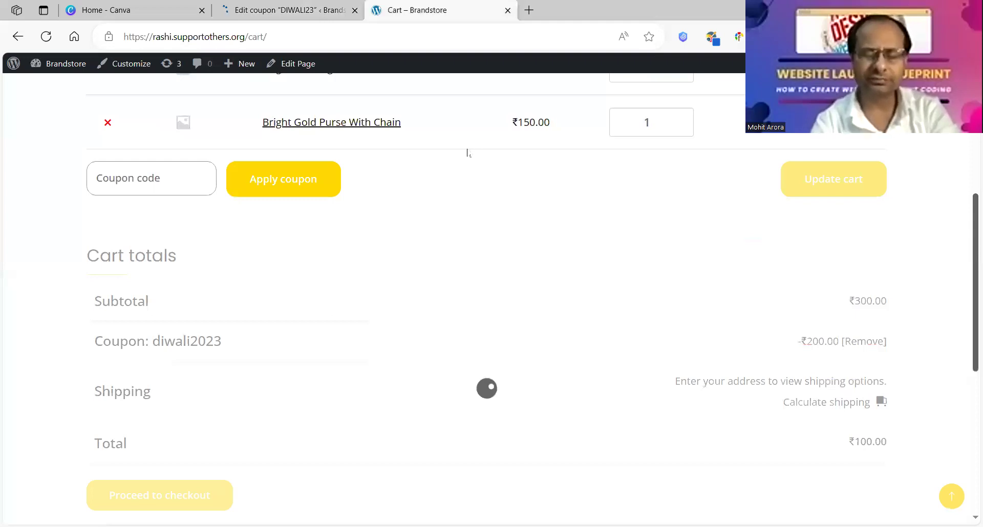
scroll(468, 152, "up", 2)
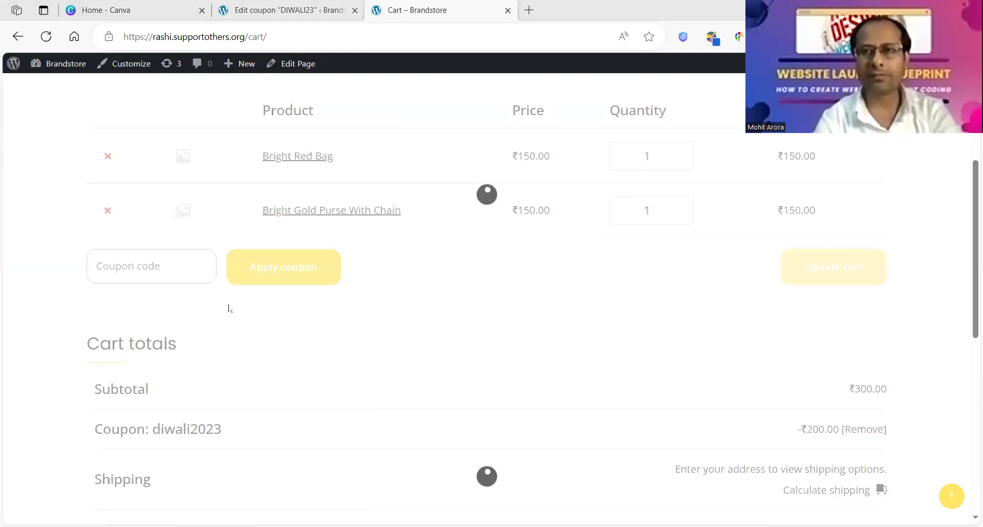
left_click(141, 346)
type("DIWALI23")
left_click(280, 351)
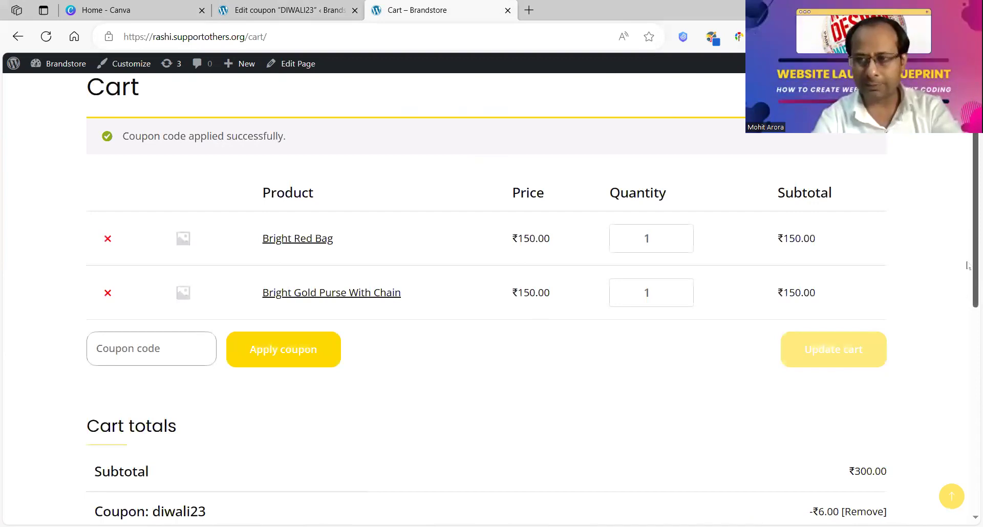
scroll(969, 353, "down", 4)
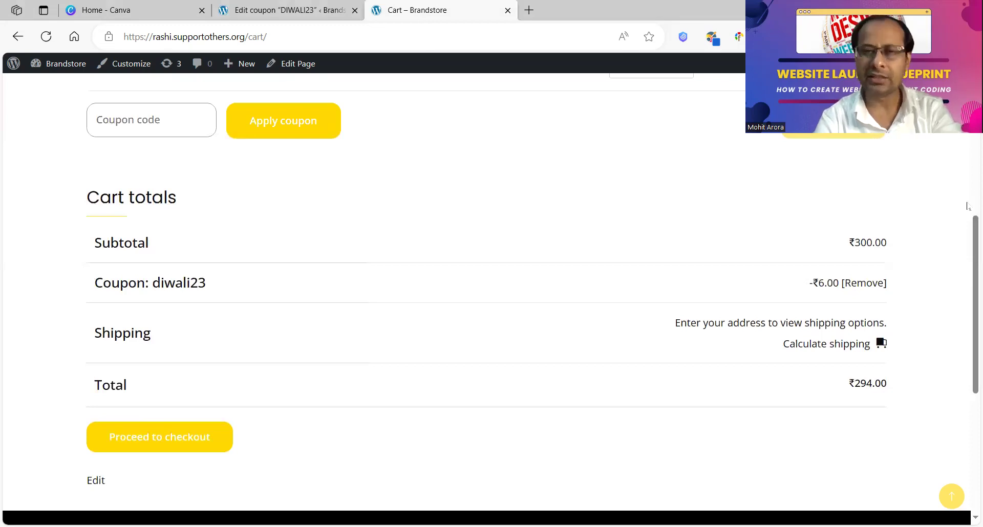
scroll(967, 205, "up", 4)
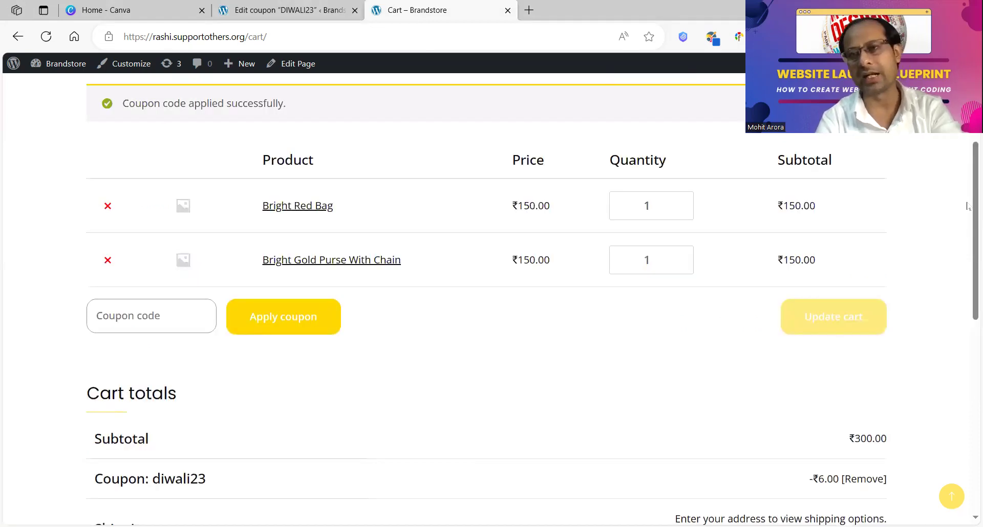
scroll(967, 205, "up", 1)
scroll(967, 281, "down", 6)
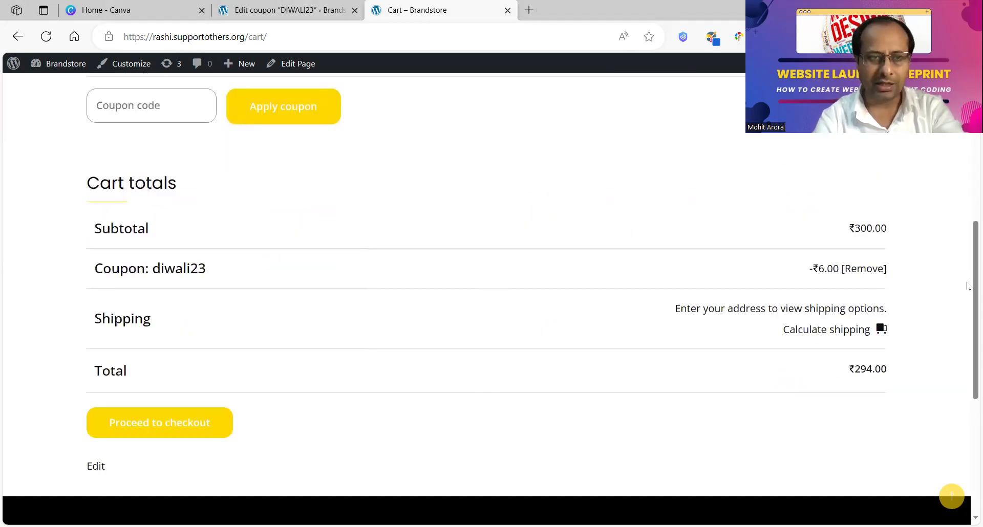
Go to checkout and fill the billing details from the first saved autofill entry.
left_click(168, 429)
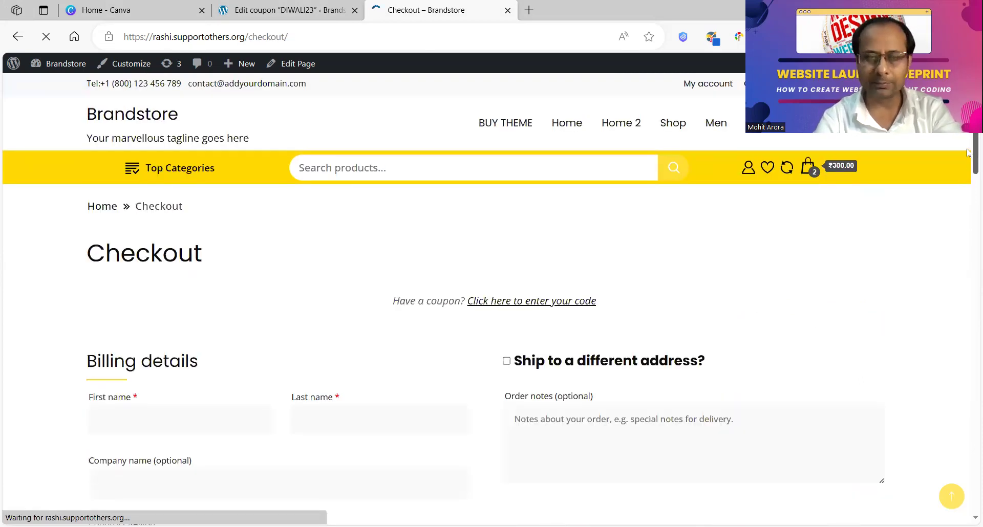
scroll(563, 230, "down", 3)
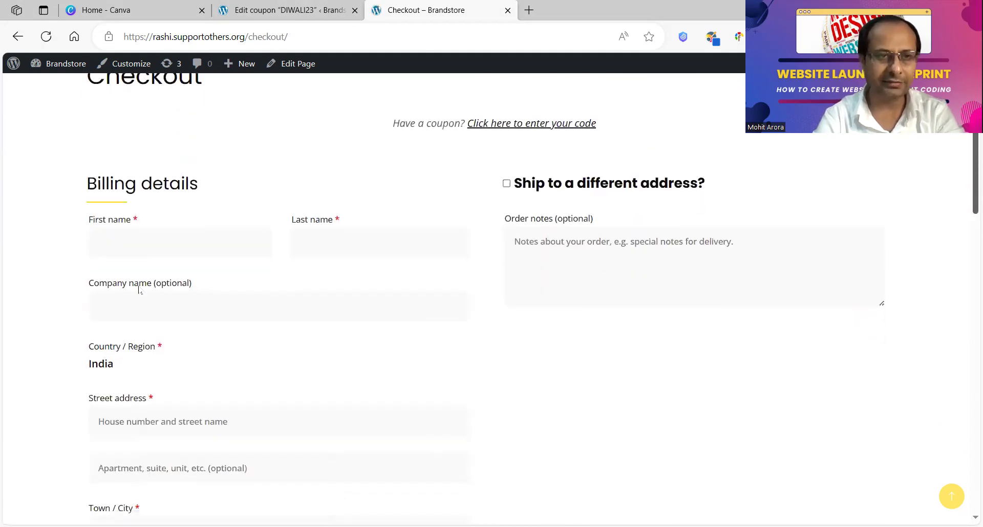
left_click(166, 235)
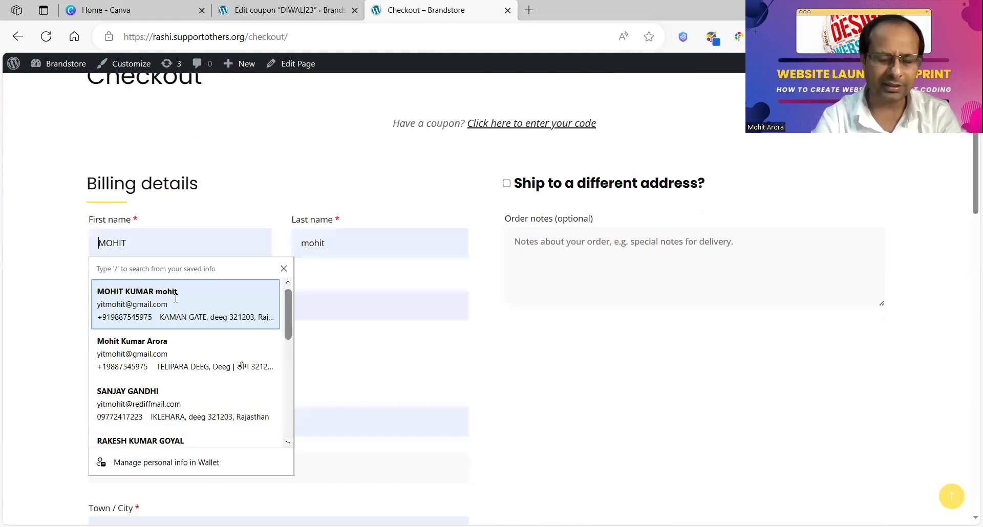
left_click(202, 299)
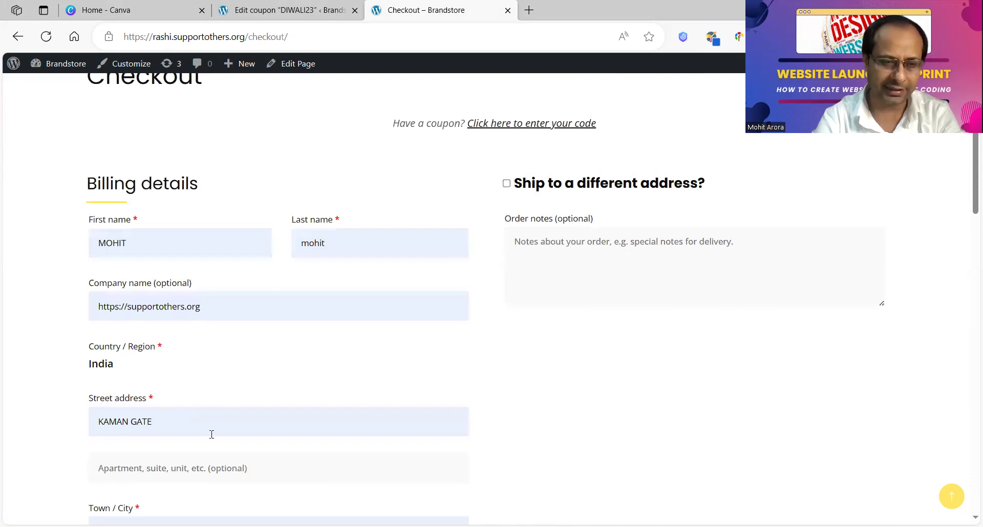
Review the order with state Rajasthan: ₹150.00 flat-rate shipping and ₹444.00 total.
scroll(968, 278, "down", 4)
scroll(968, 321, "down", 5)
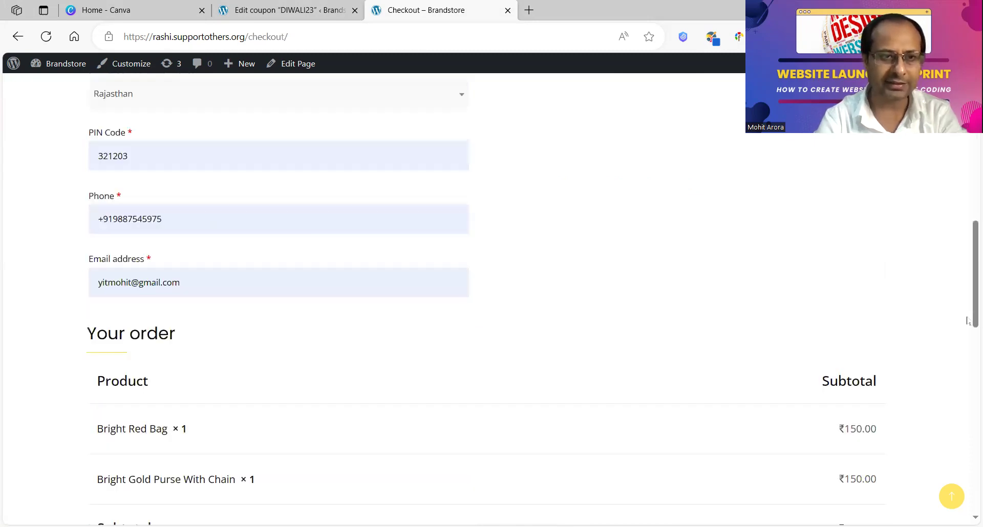
scroll(967, 336, "down", 3)
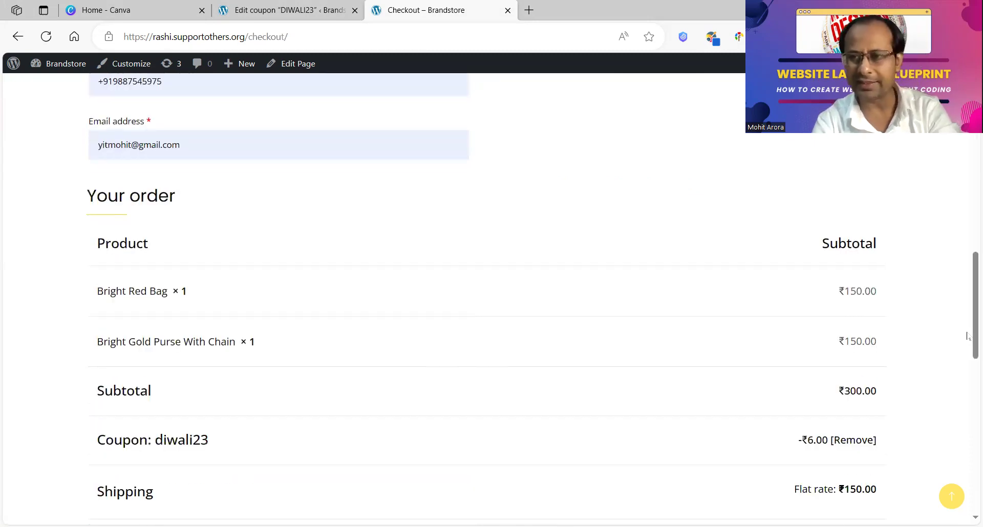
scroll(968, 335, "down", 2)
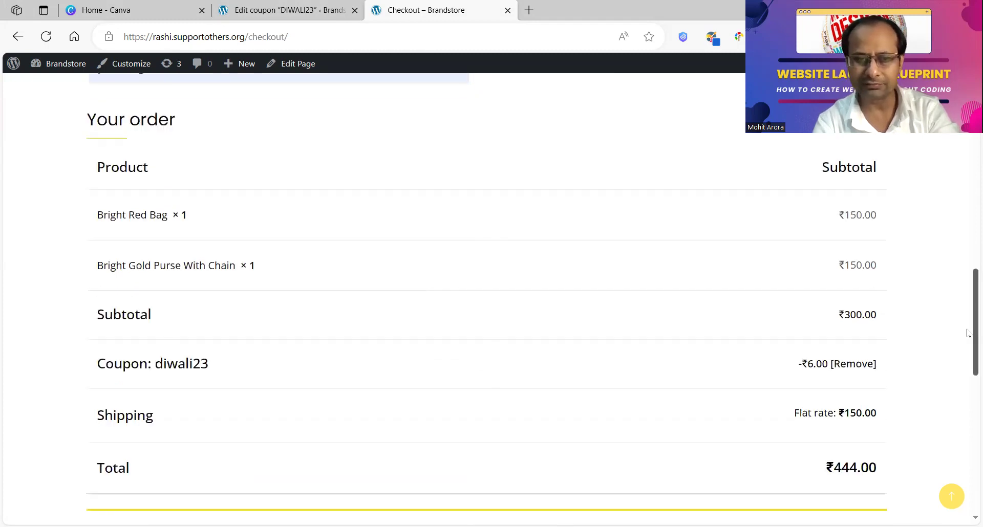
scroll(967, 245, "up", 6)
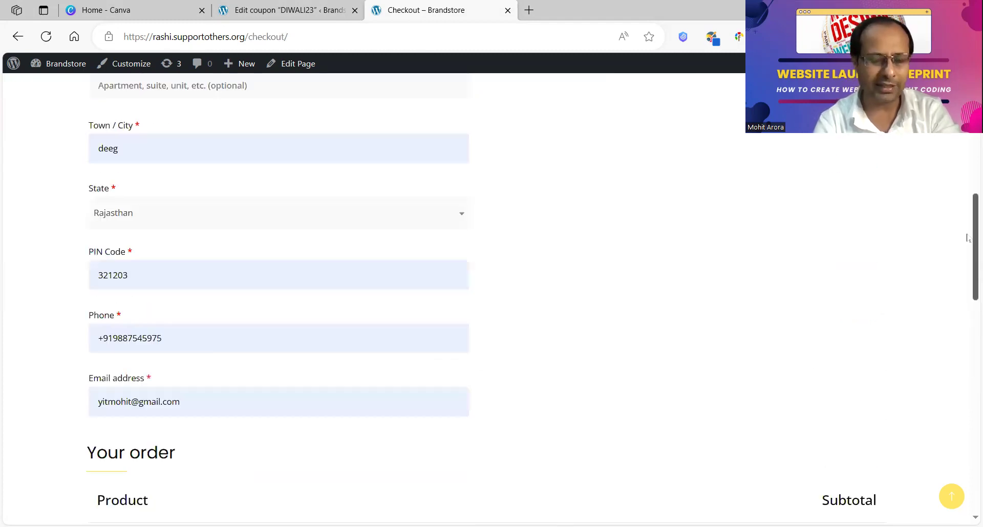
scroll(967, 237, "up", 3)
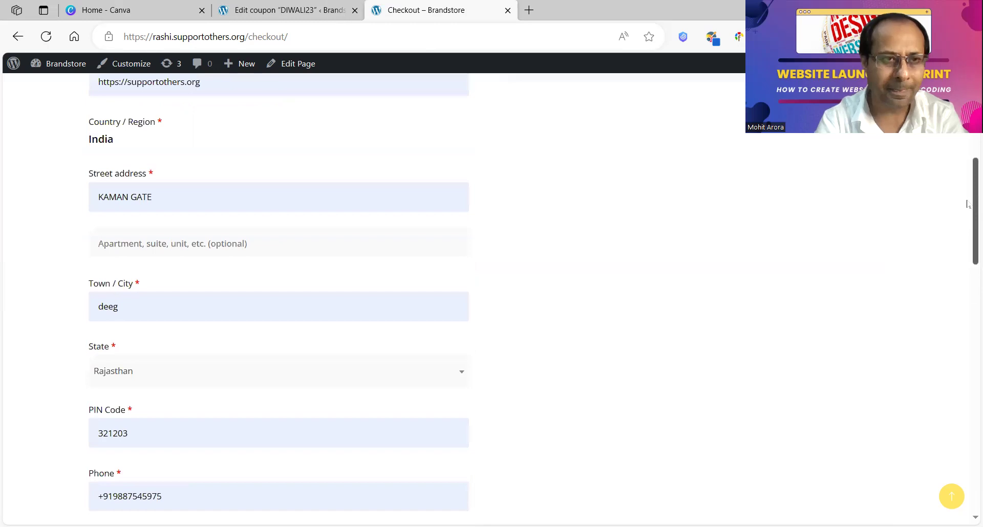
scroll(967, 196, "up", 2)
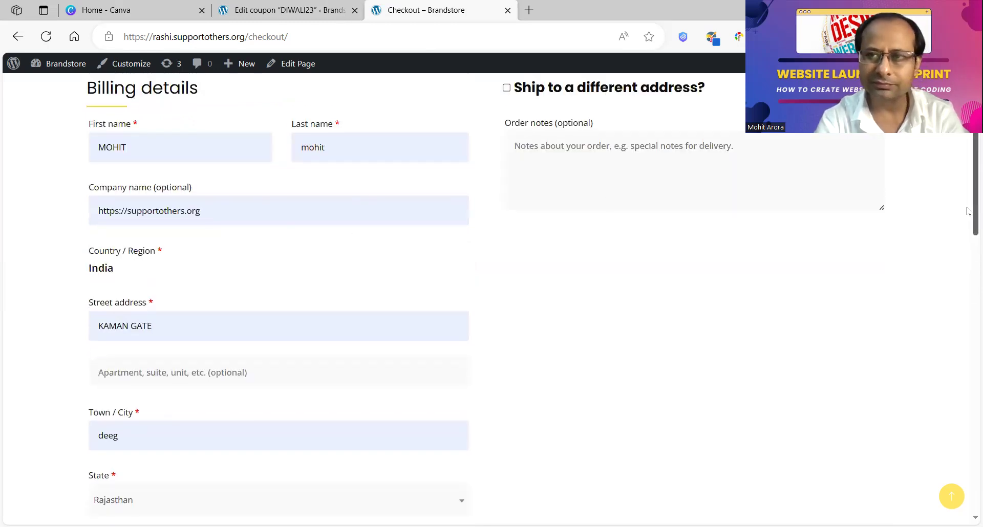
scroll(968, 210, "down", 3)
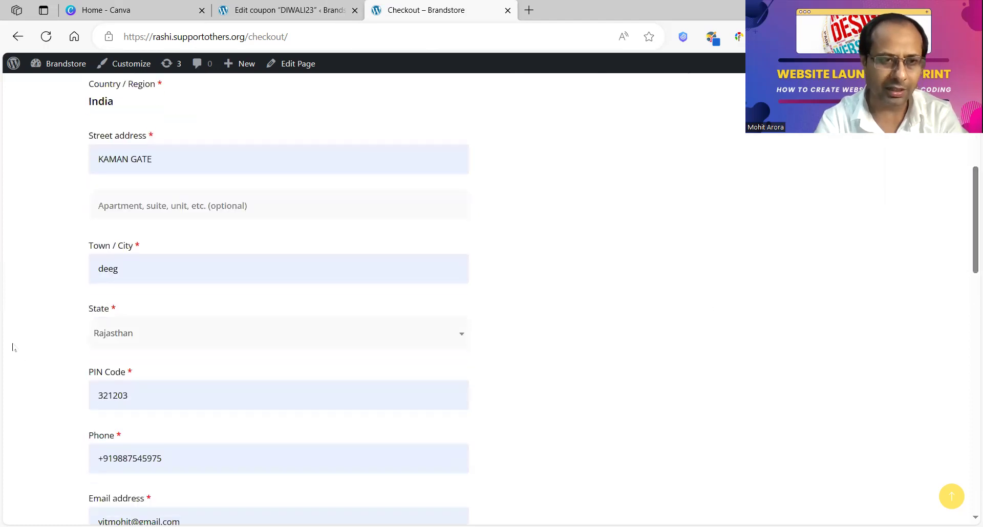
left_click(184, 339)
left_click(183, 339)
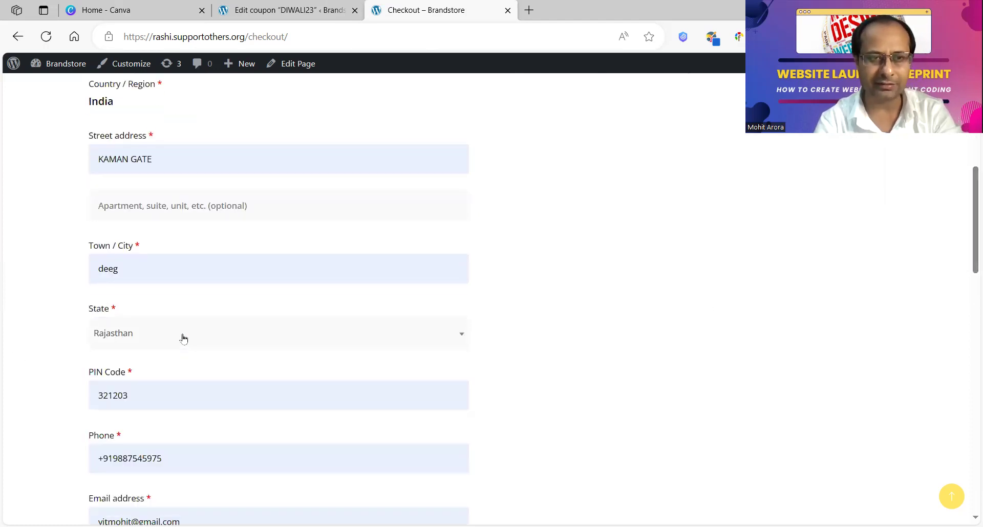
left_click_drag(968, 227, 967, 353)
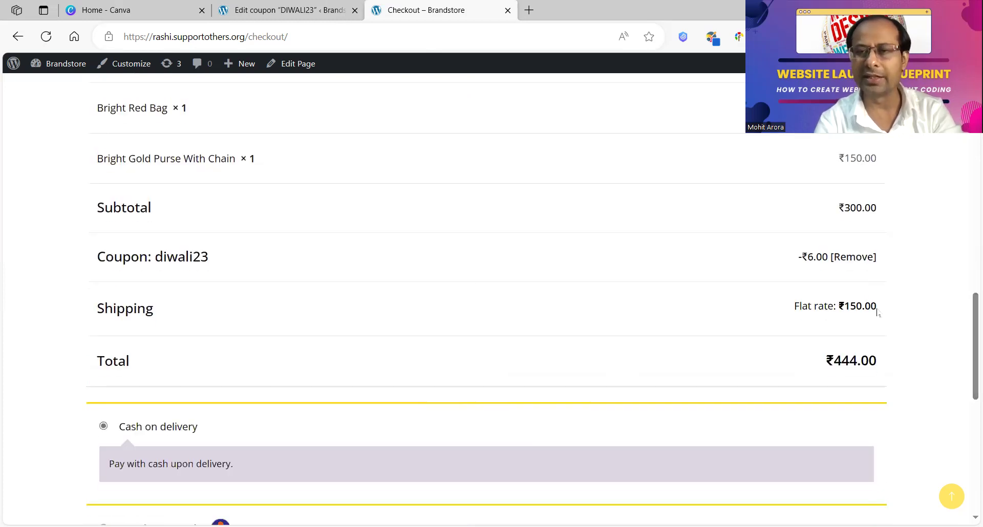
scroll(289, 220, "up", 9)
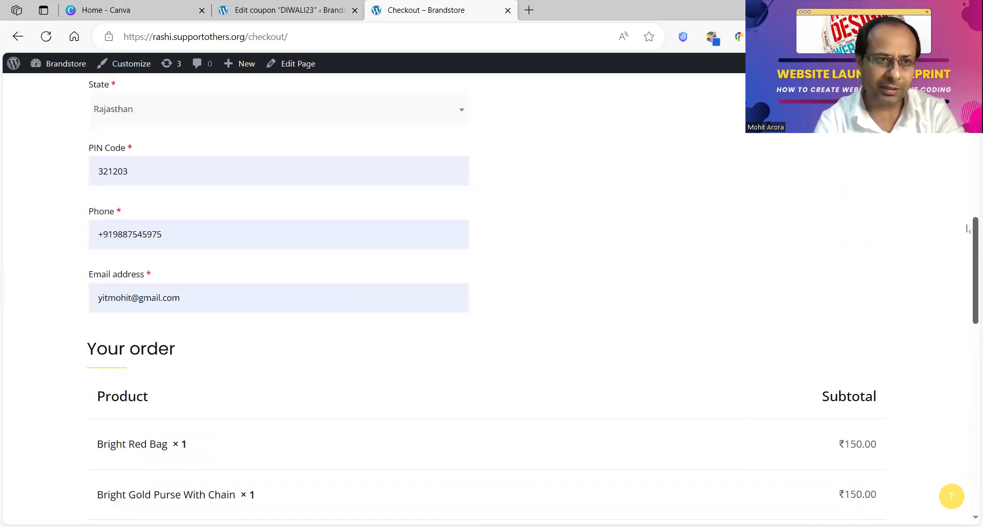
Change the billing state to Sikkim and confirm no shipping options and a ₹294.00 total.
left_click(180, 226)
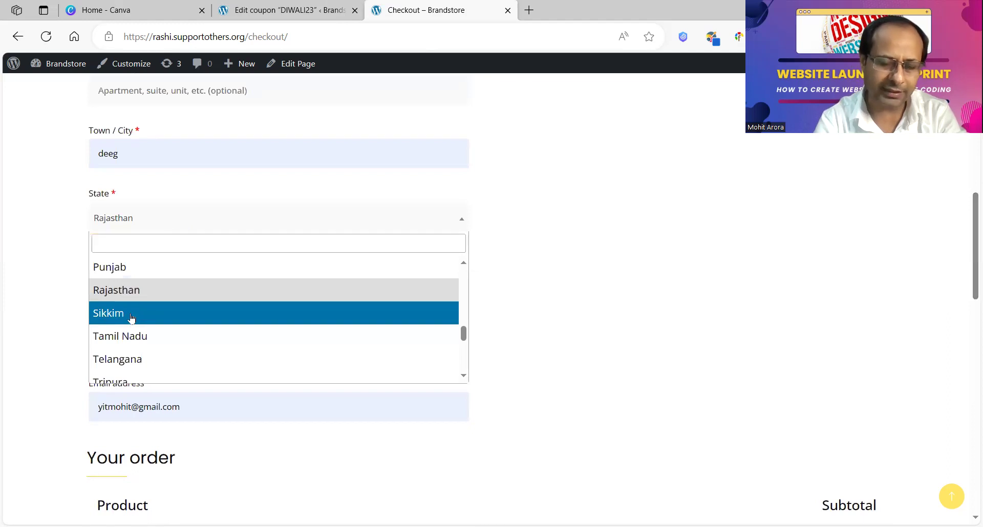
left_click(131, 313)
left_click_drag(968, 295, 967, 296)
scroll(968, 296, "down", 8)
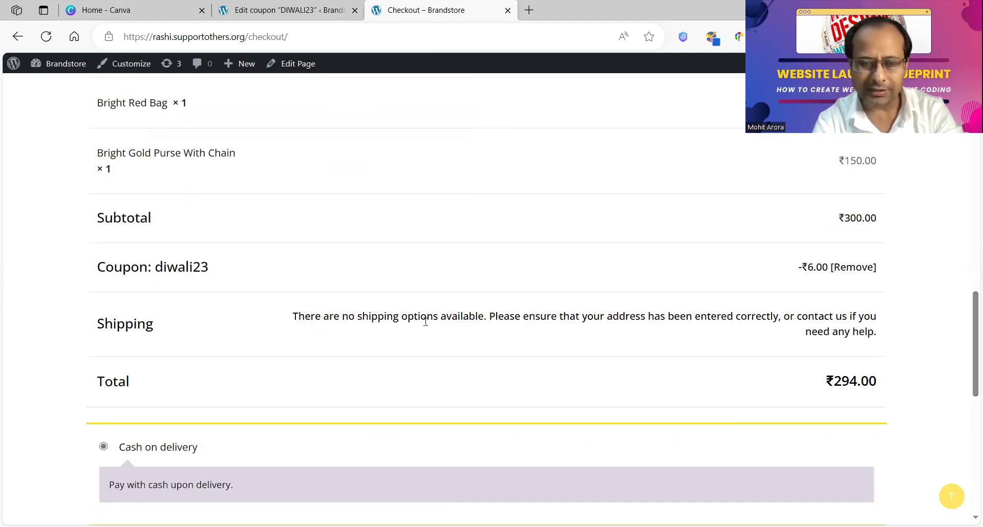
left_click_drag(408, 318, 707, 317)
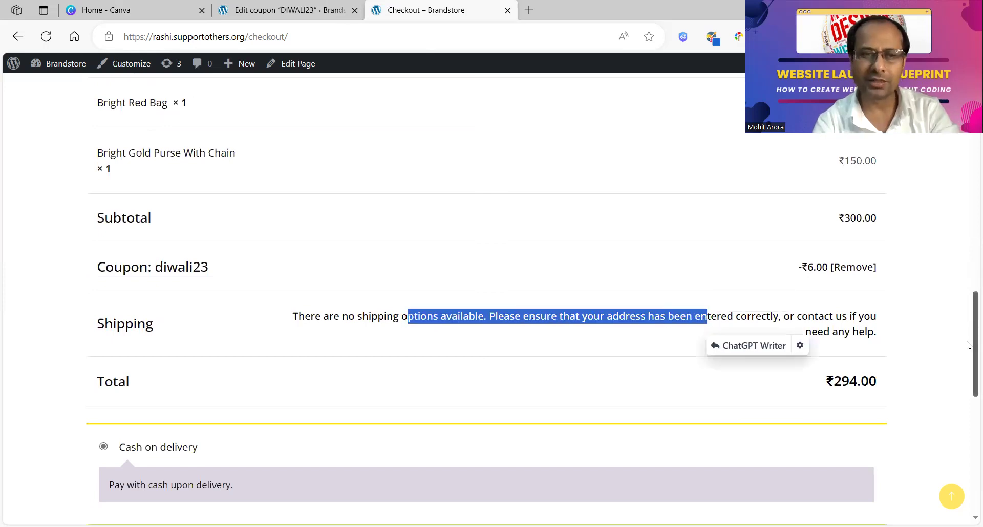
scroll(967, 368, "down", 3)
scroll(968, 358, "up", 4)
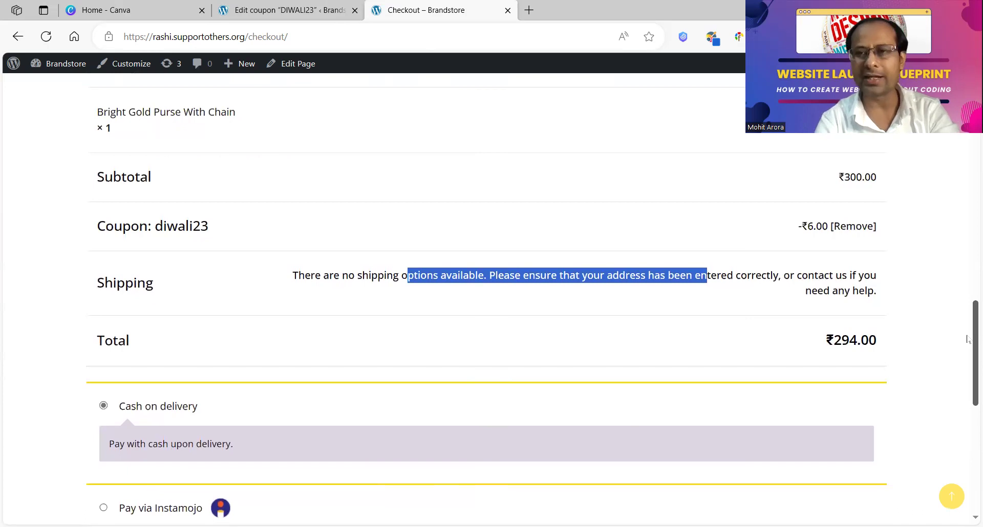
scroll(967, 341, "up", 1)
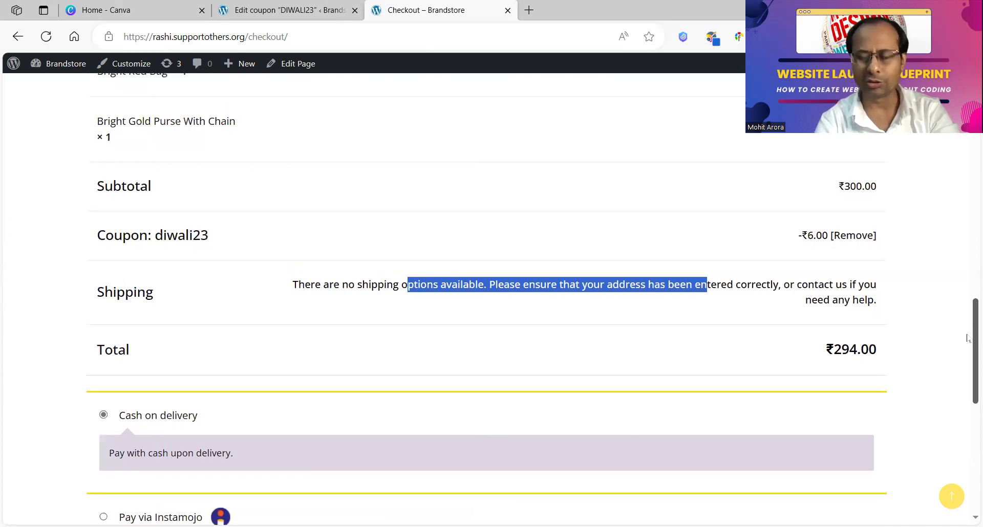
left_click(783, 333)
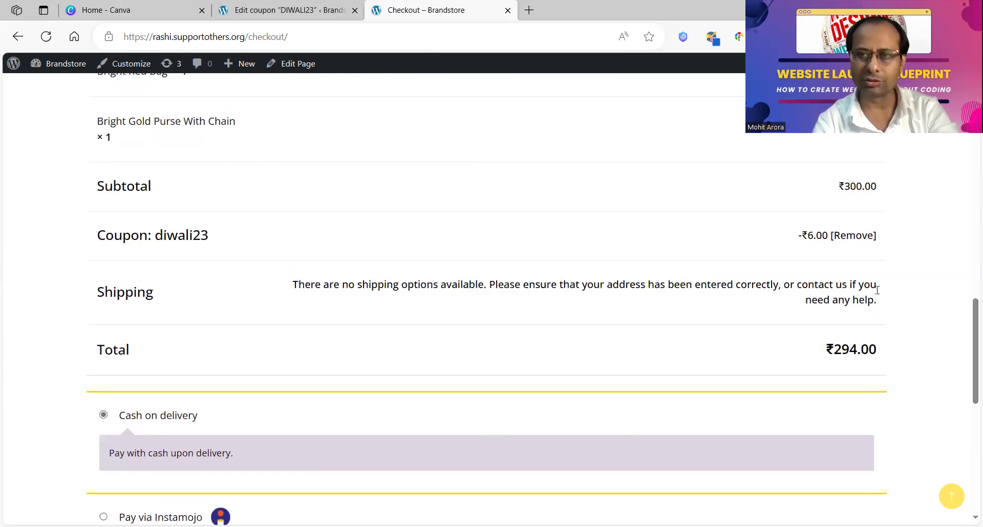
left_click_drag(347, 285, 757, 294)
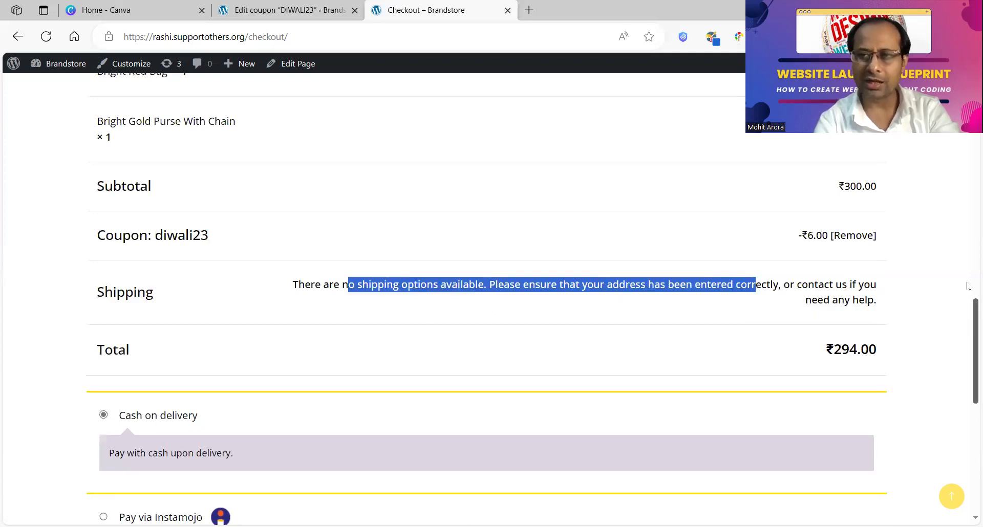
scroll(966, 268, "up", 5)
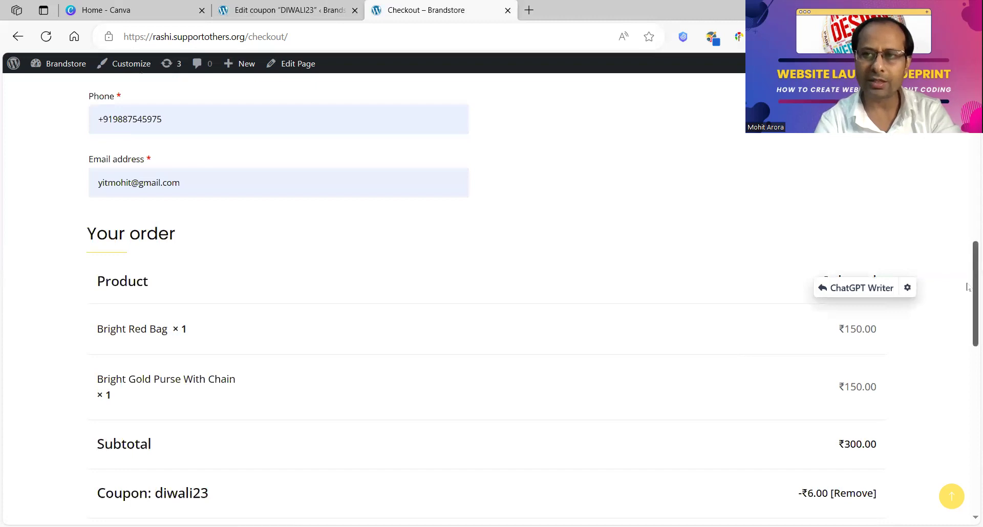
scroll(967, 239, "up", 4)
Search 'UTT' to pick Uttar Pradesh, then check ₹250.00 flat-rate shipping and ₹544.00 total.
left_click(196, 202)
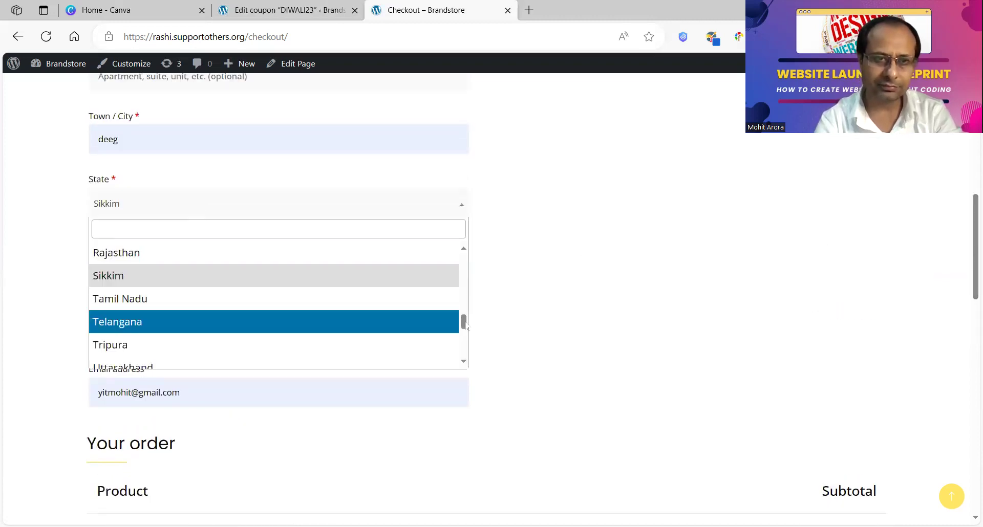
left_click(257, 234)
type("UTT")
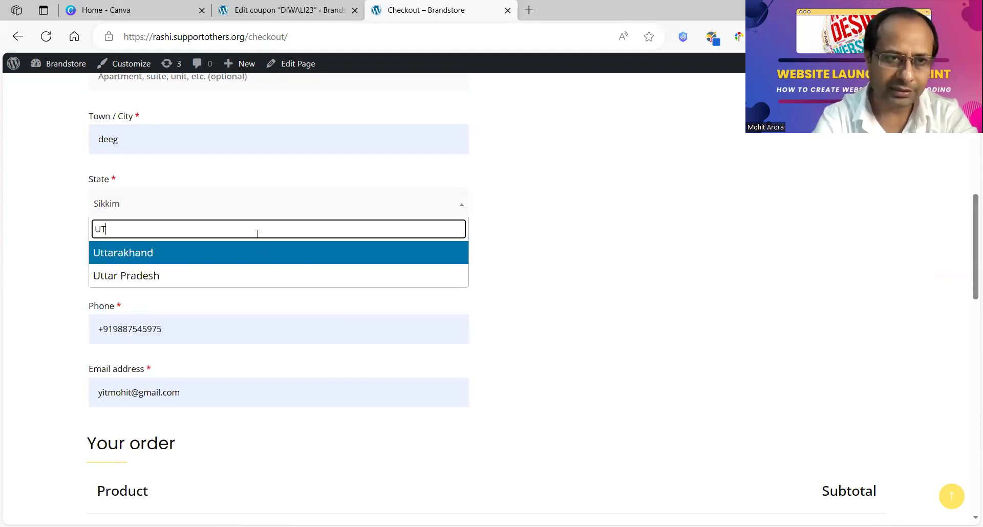
left_click(158, 286)
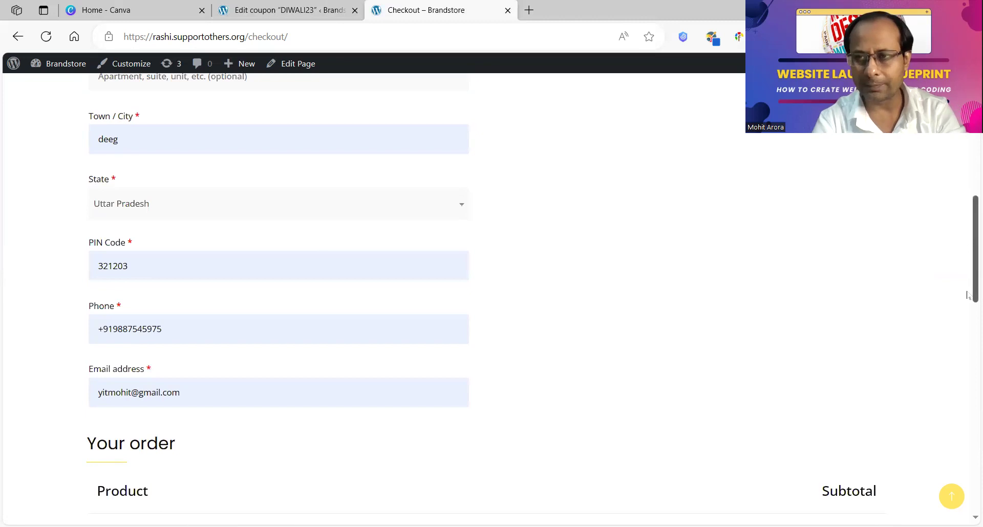
scroll(967, 256, "down", 8)
left_click_drag(834, 310, 881, 310)
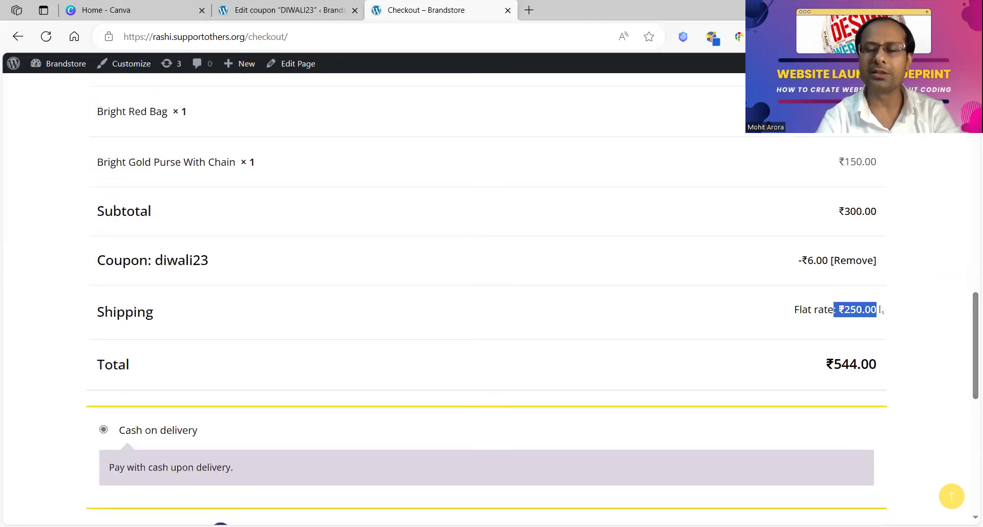
left_click(705, 303)
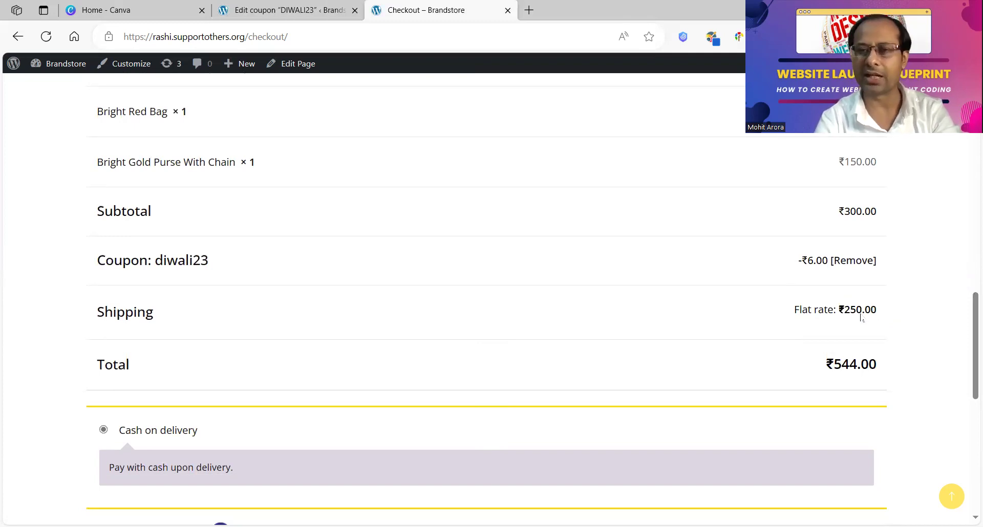
scroll(966, 342, "down", 4)
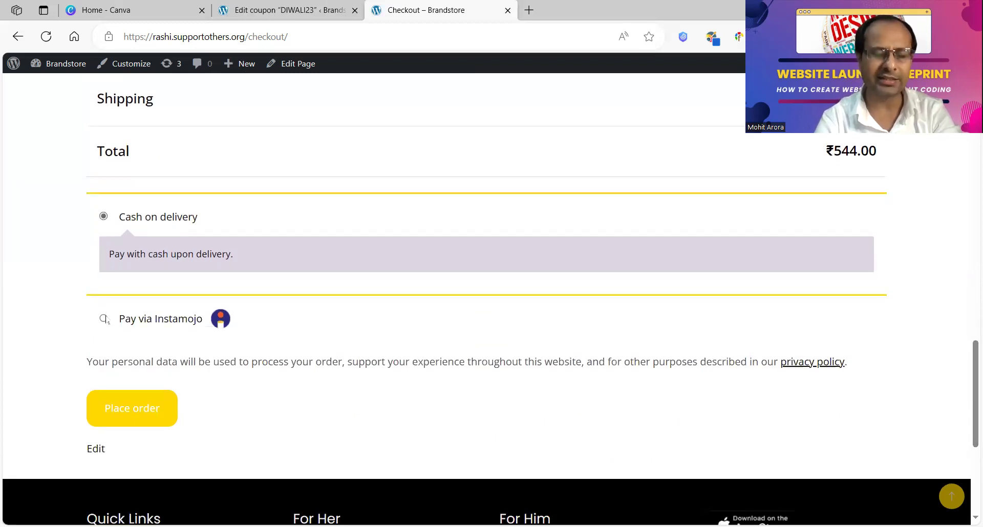
Try Pay via Instamojo, then switch back to Cash on delivery and place the ₹544.00 order.
left_click(105, 318)
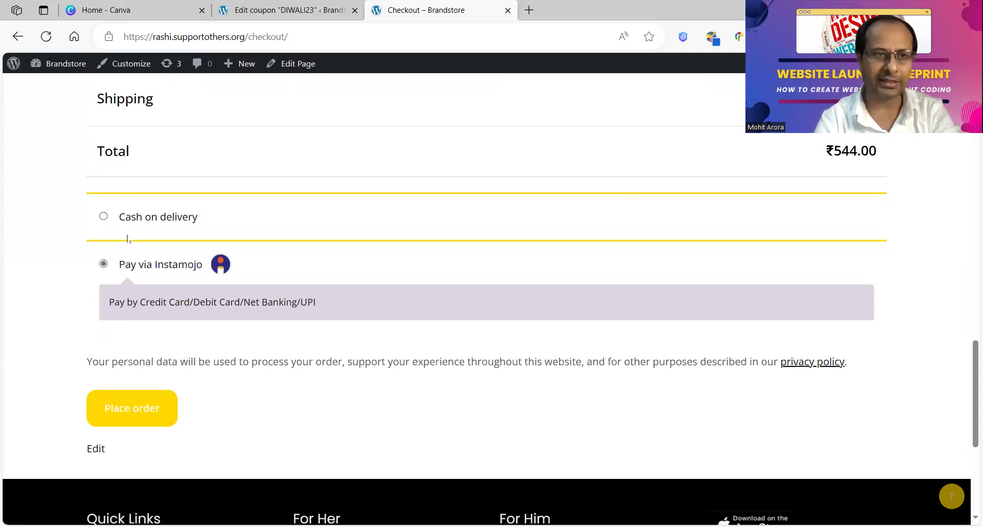
left_click(104, 215)
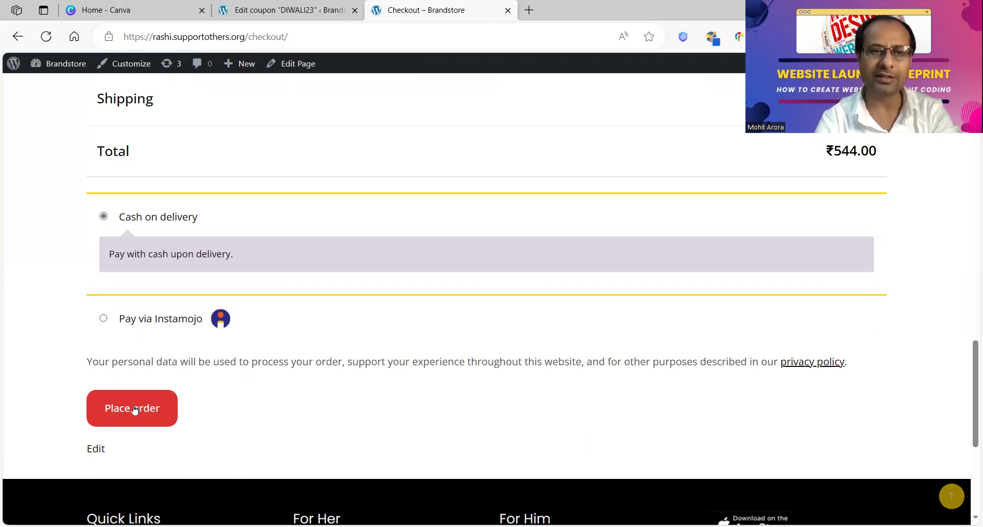
left_click(134, 409)
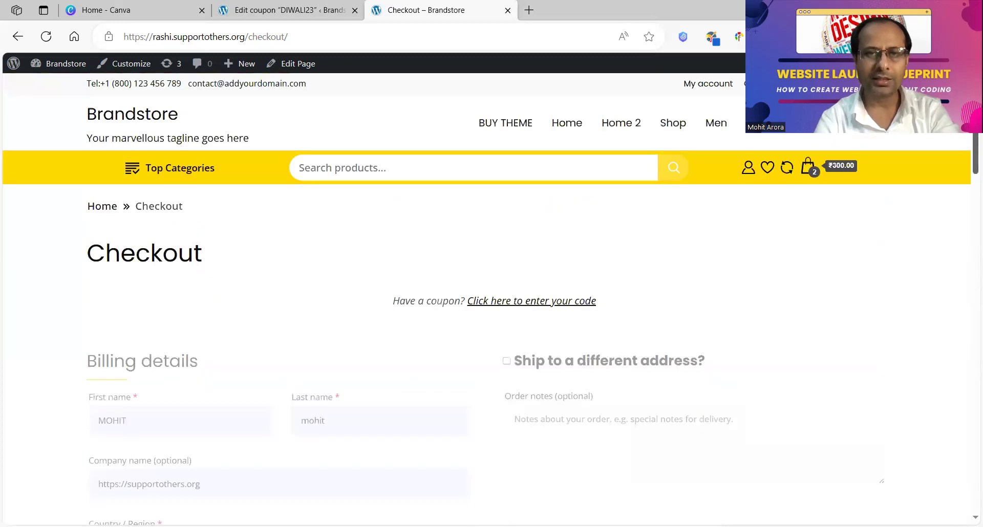
scroll(967, 141, "down", 4)
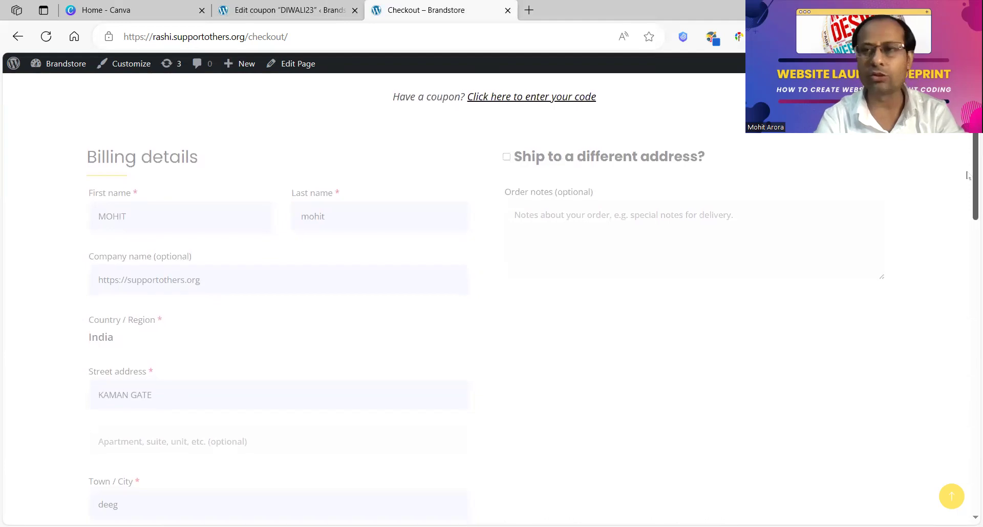
scroll(968, 154, "down", 3)
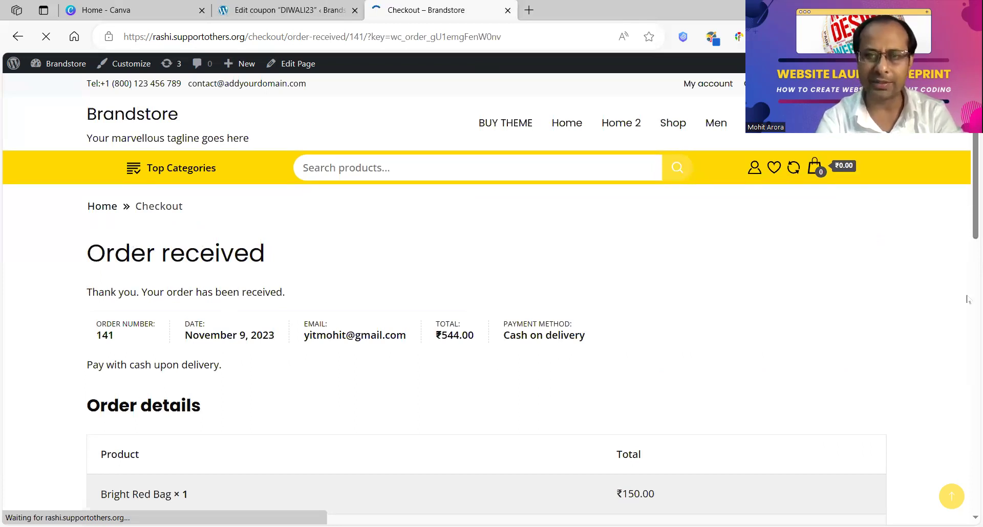
Check the confirmation's ₹6.00 discount and ₹250.00 shipping, then return to the Edit coupon DIWALI23 tab.
scroll(967, 323, "down", 5)
scroll(968, 353, "down", 3)
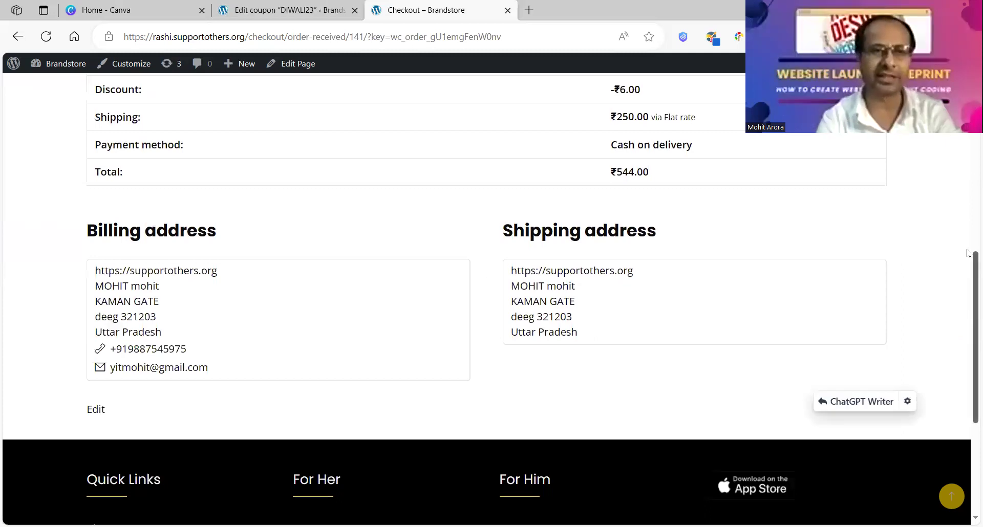
scroll(967, 254, "up", 4)
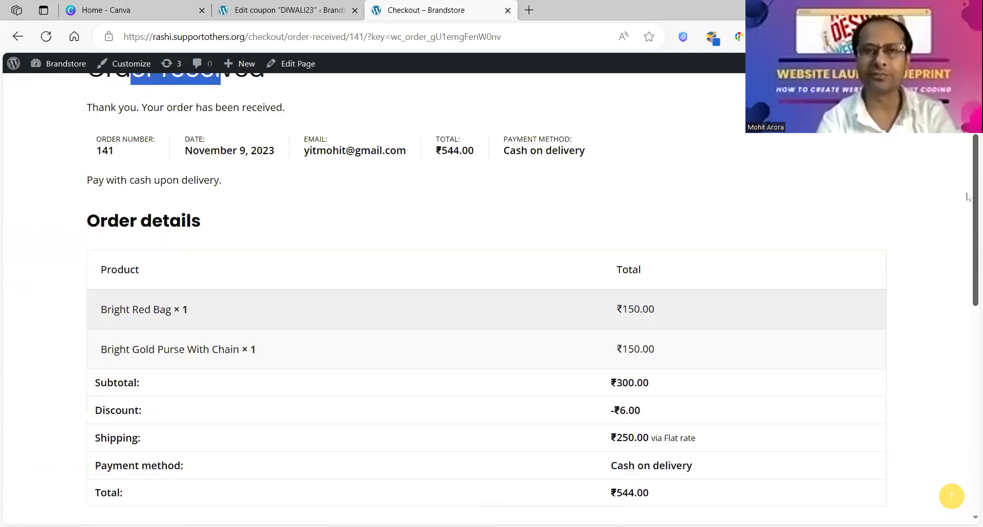
scroll(486, 307, "up", 3)
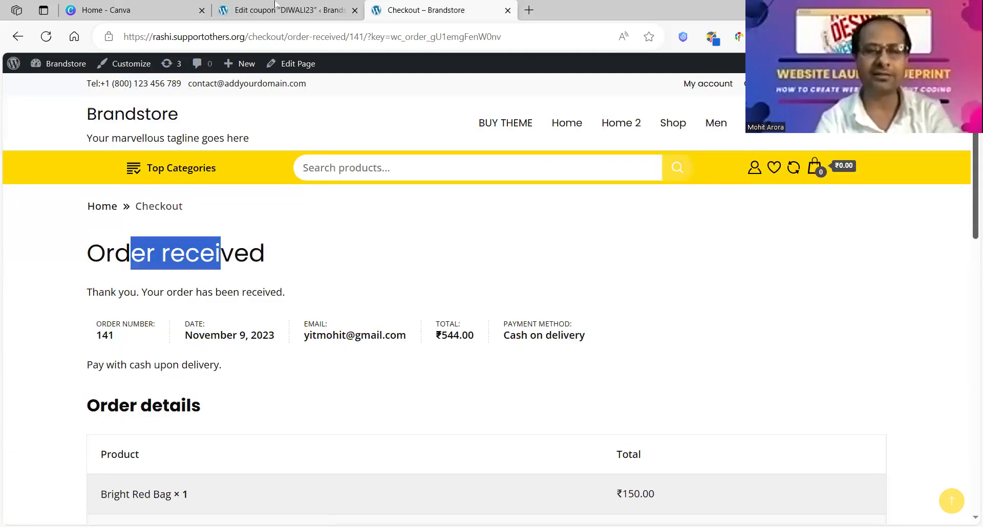
left_click(274, 6)
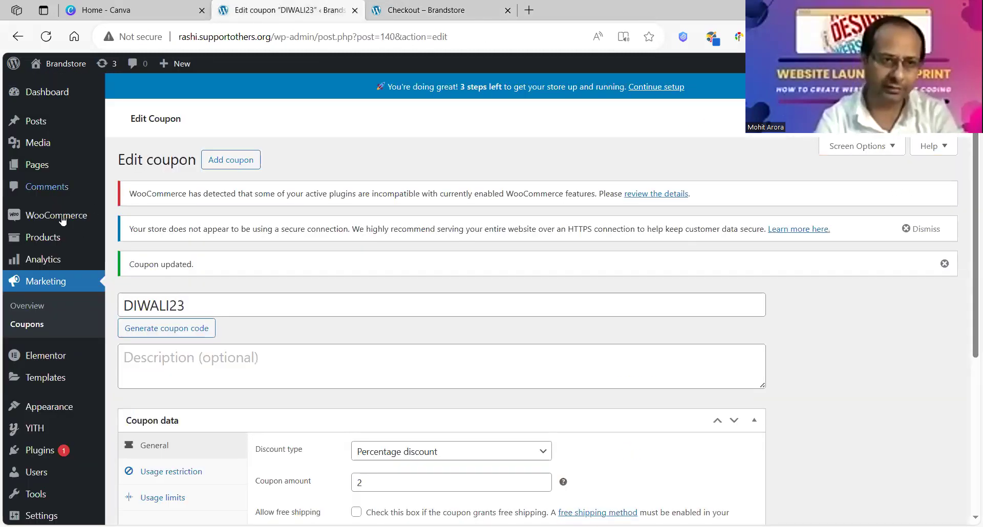
Open the new ₹544.00 Processing order from WooCommerce Orders, then go back to the Checkout – Brandstore tab.
mouse_move(64, 219)
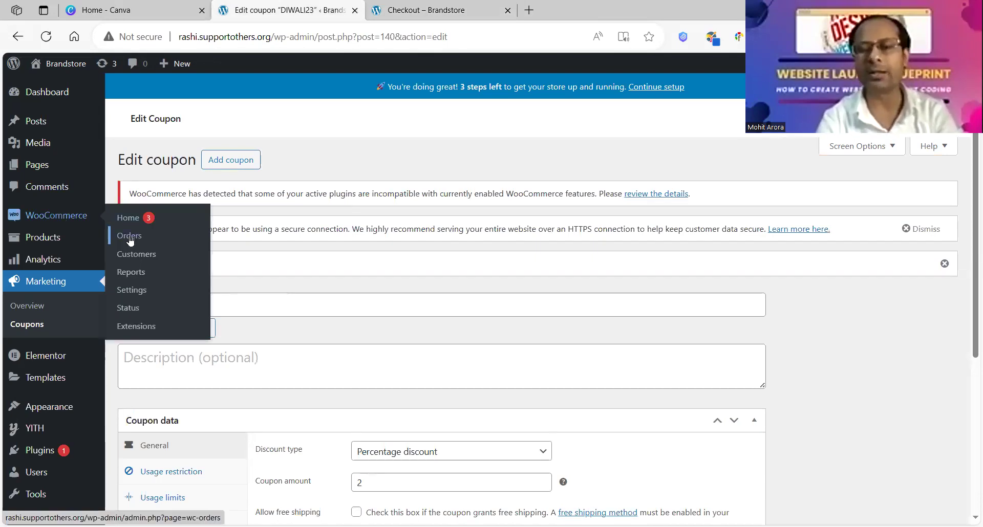
left_click(130, 241)
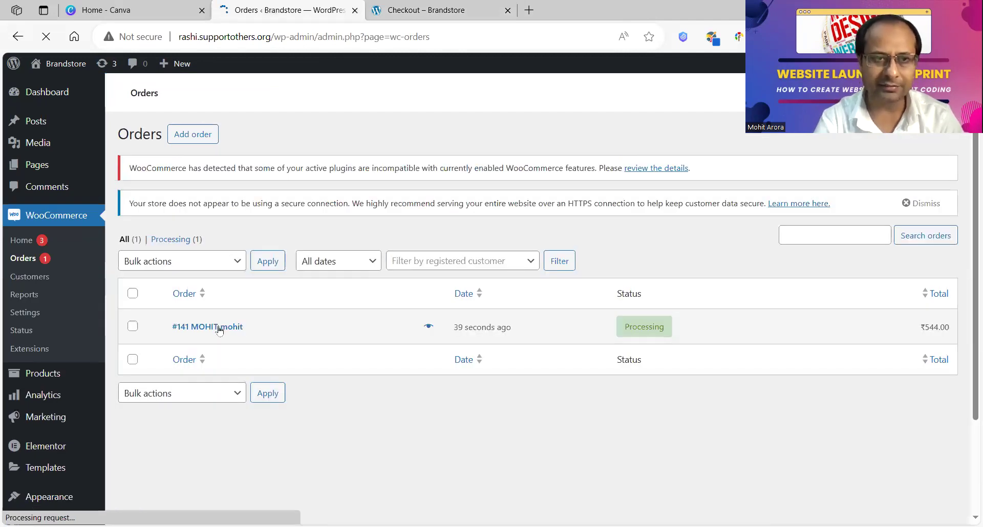
left_click(239, 328)
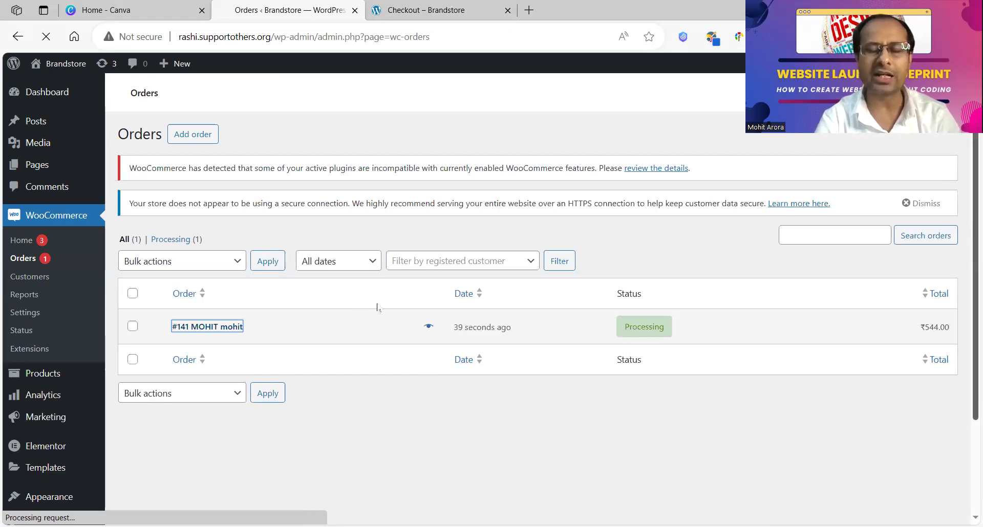
left_click(503, 11)
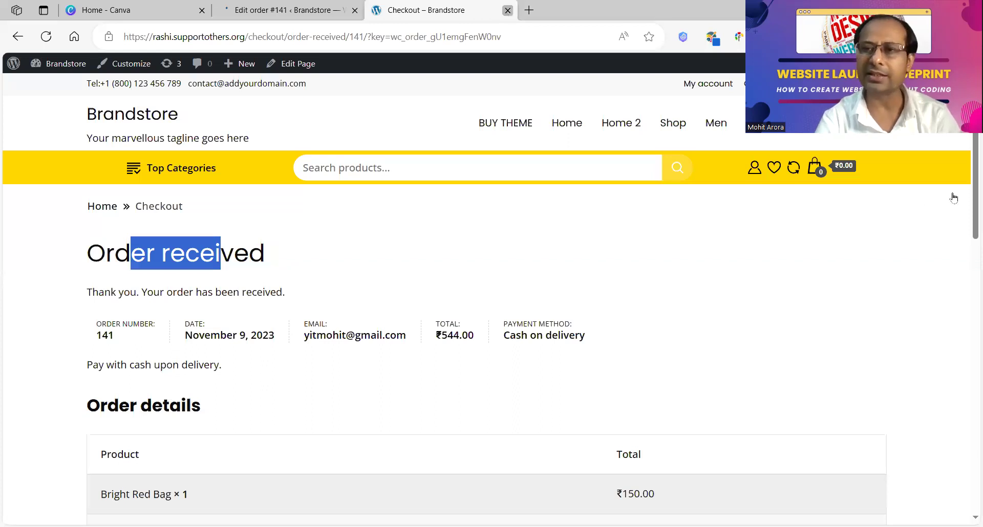
Close the storefront checkout and highlight the order's billing and shipping addresses.
key("ctrl+w")
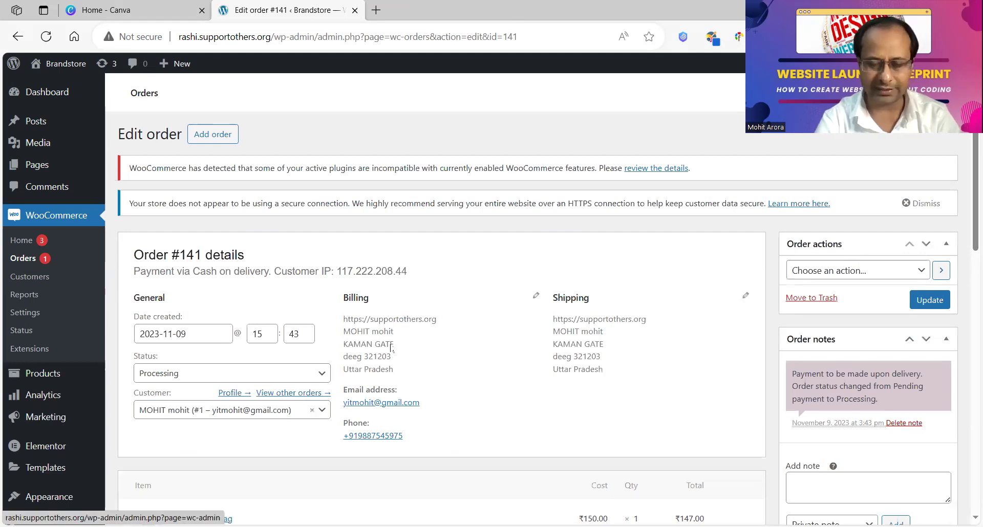
left_click_drag(367, 318, 405, 357)
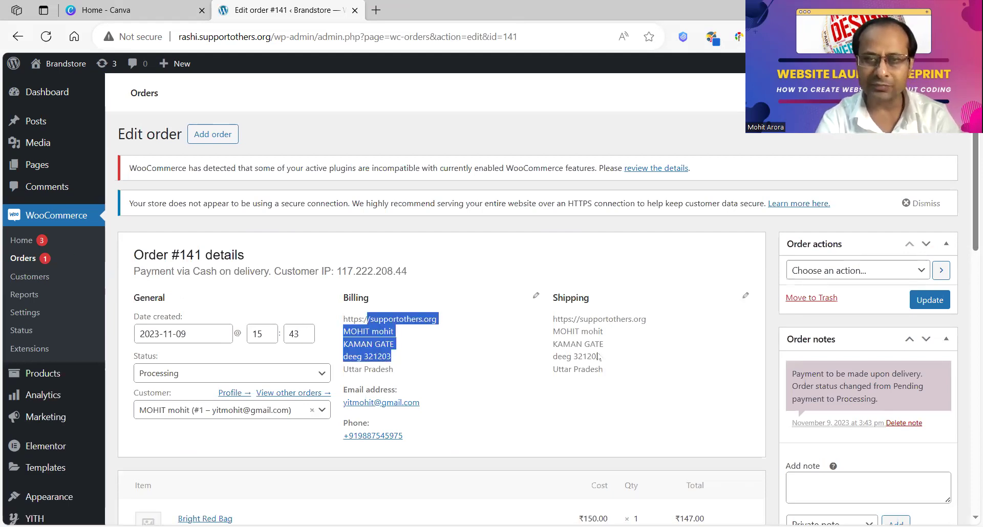
left_click_drag(597, 368, 568, 319)
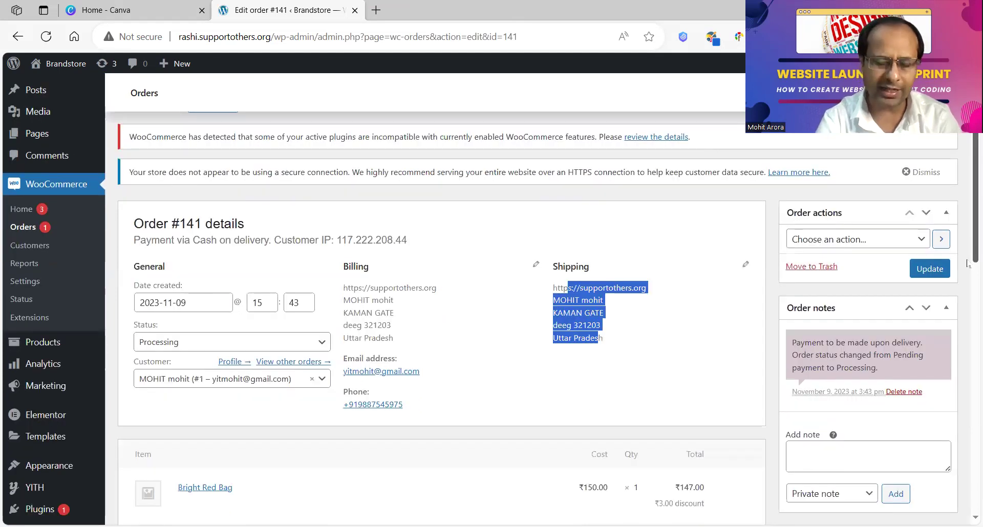
Review the order items and totals: coupon diwali23, ₹250.00 shipping and ₹544.00 total.
scroll(967, 266, "down", 4)
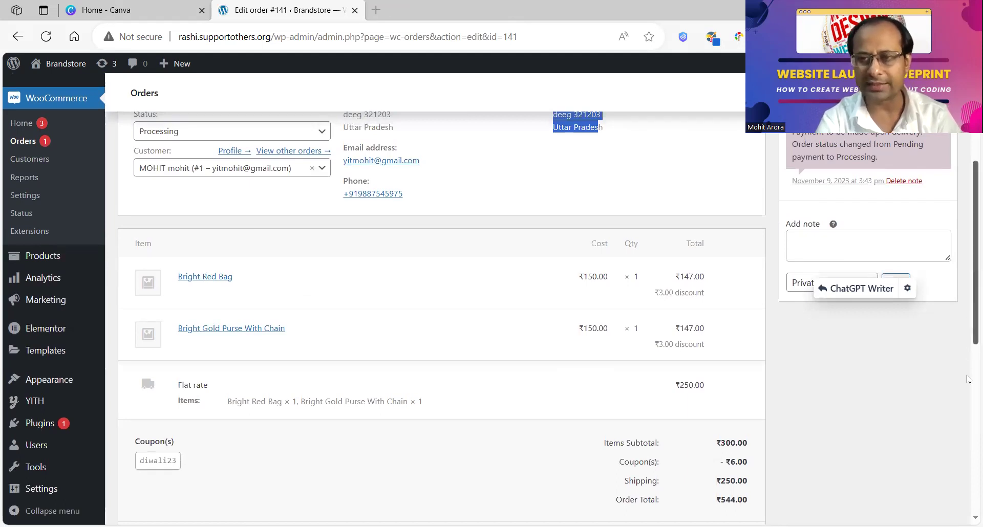
scroll(967, 379, "down", 3)
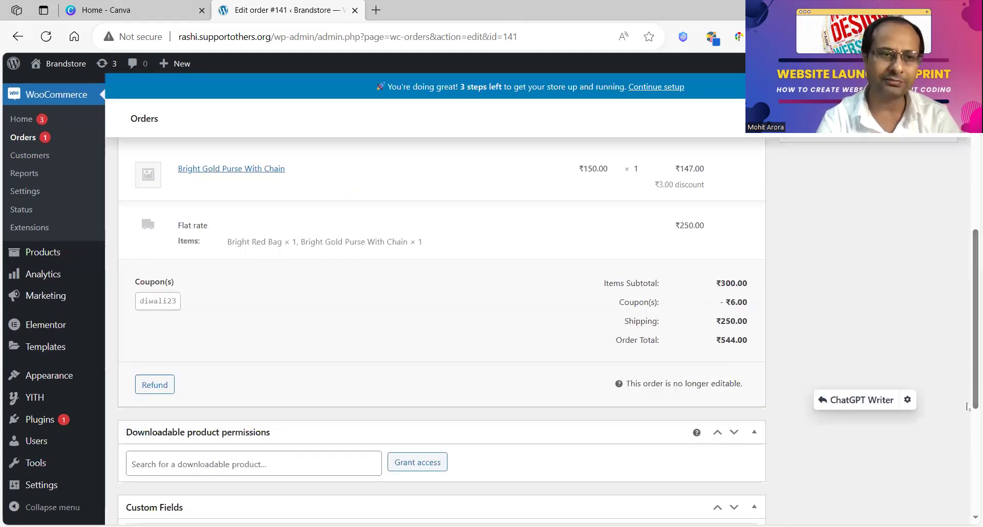
scroll(967, 373, "down", 5)
scroll(968, 307, "up", 10)
scroll(968, 227, "up", 3)
left_click(637, 301)
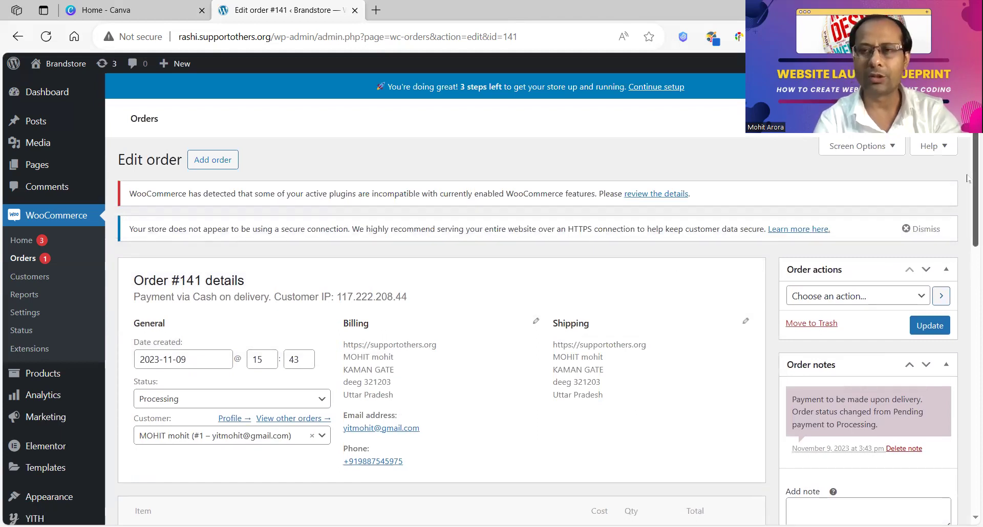
scroll(967, 279, "down", 5)
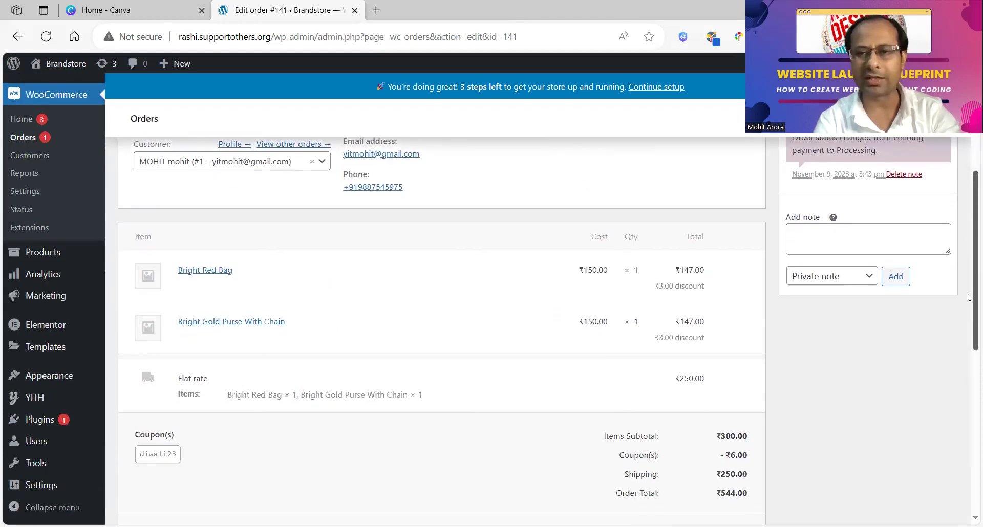
scroll(968, 278, "down", 4)
scroll(966, 363, "up", 9)
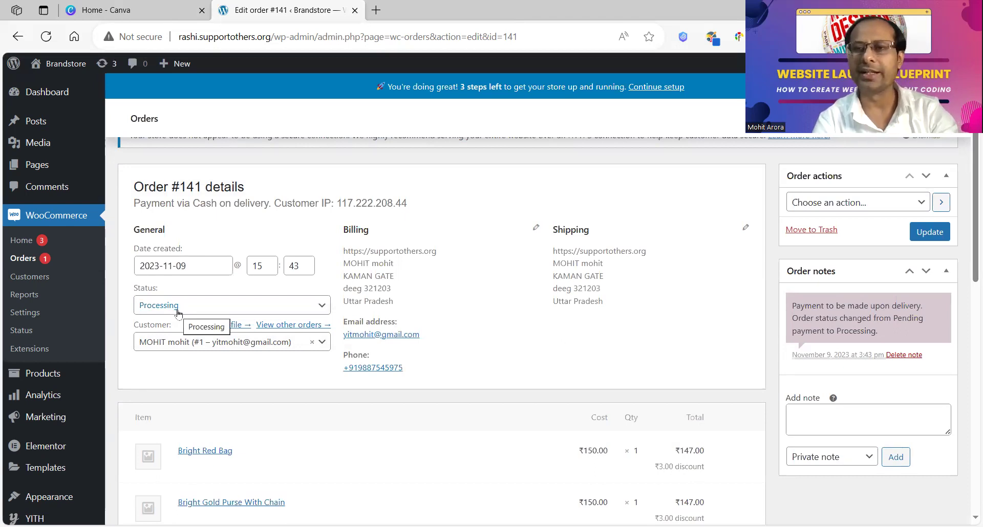
Set order #141's status to Completed and save it with Update.
left_click(178, 306)
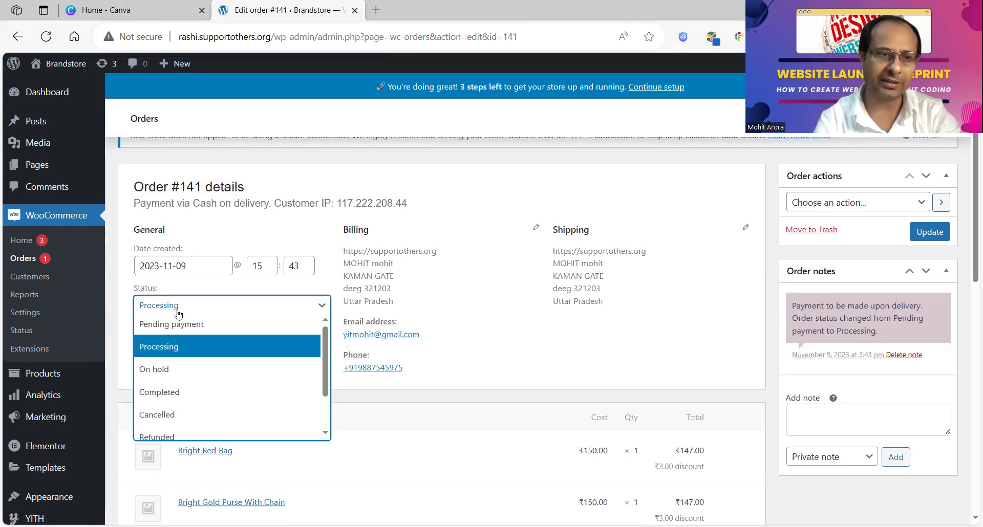
left_click(184, 392)
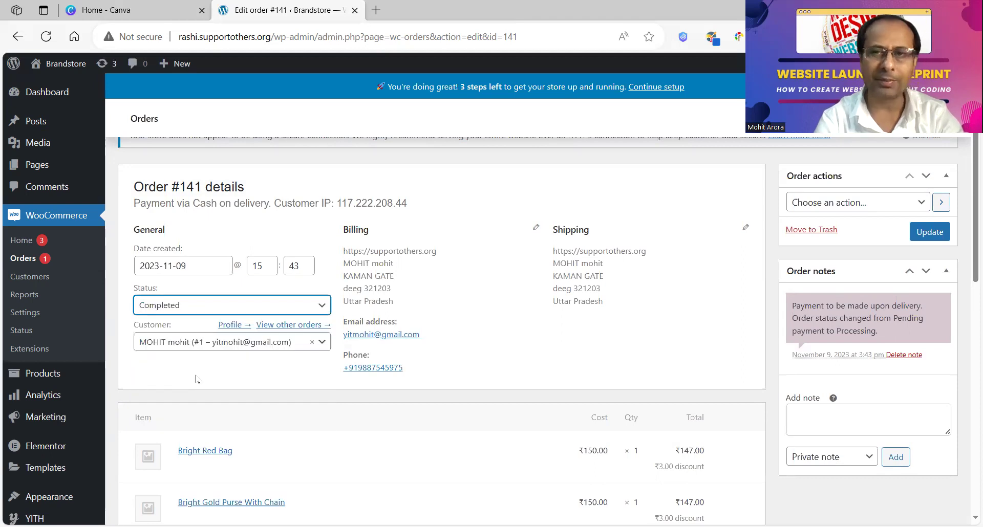
left_click(929, 232)
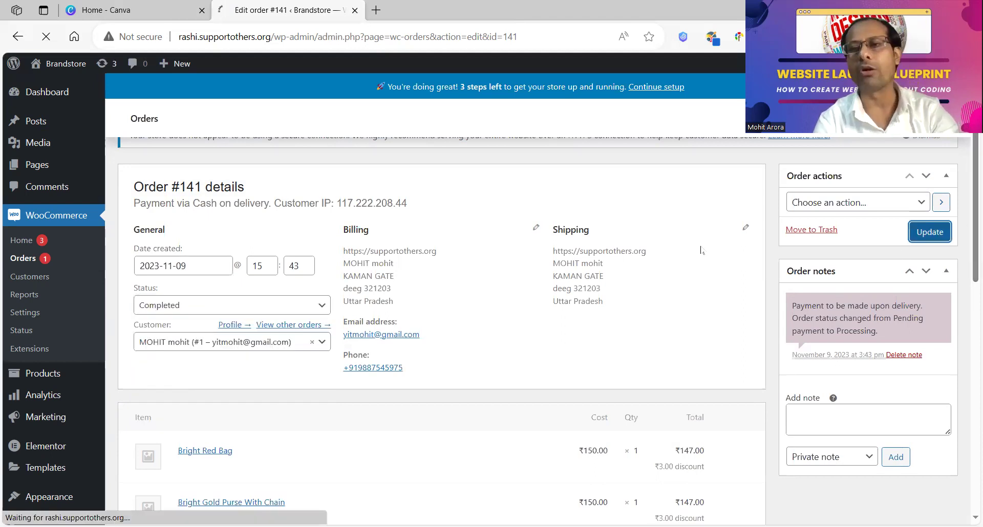